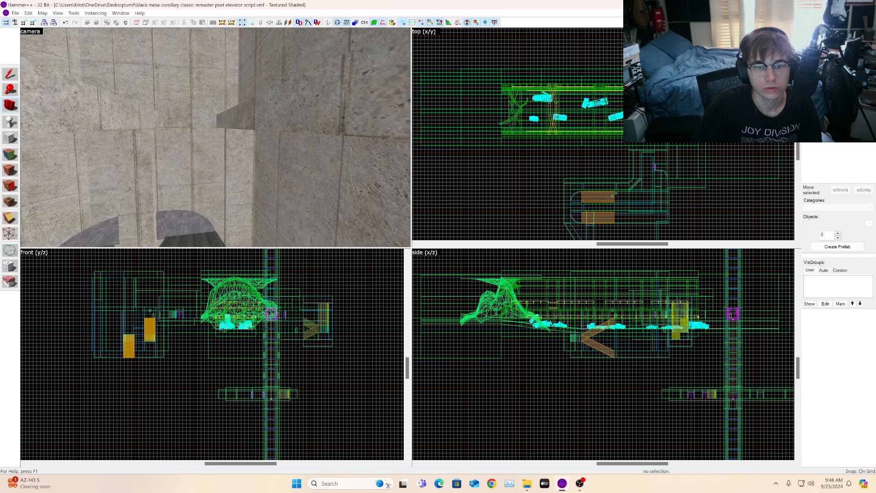
key(w)
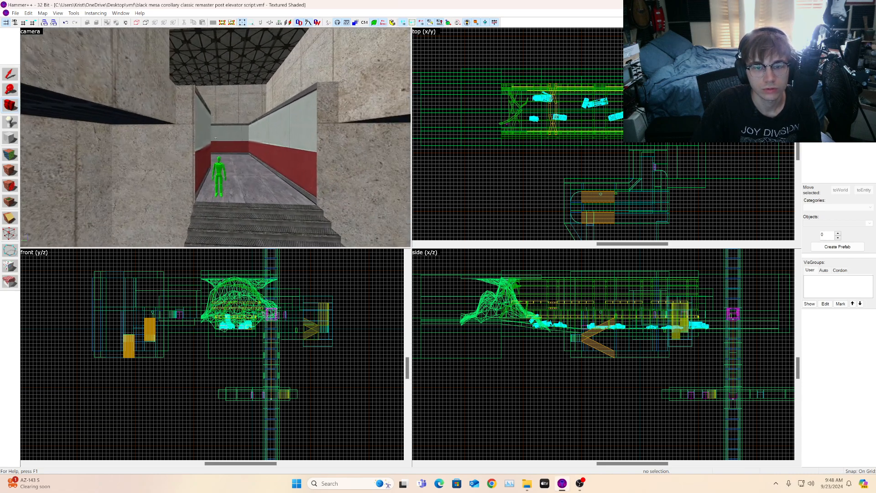
key(w)
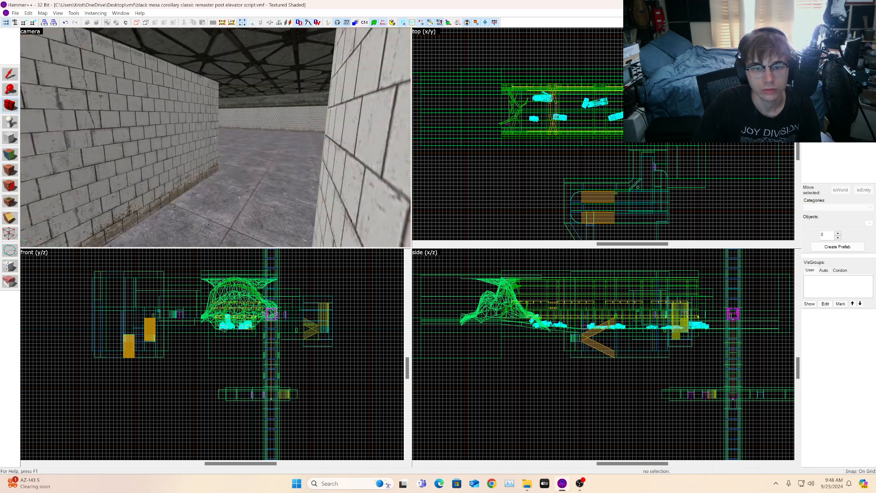
key(w)
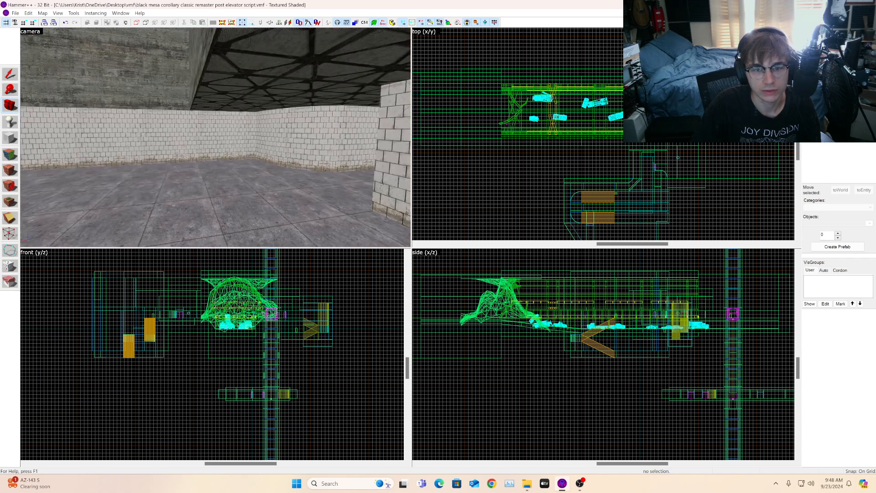
key(w)
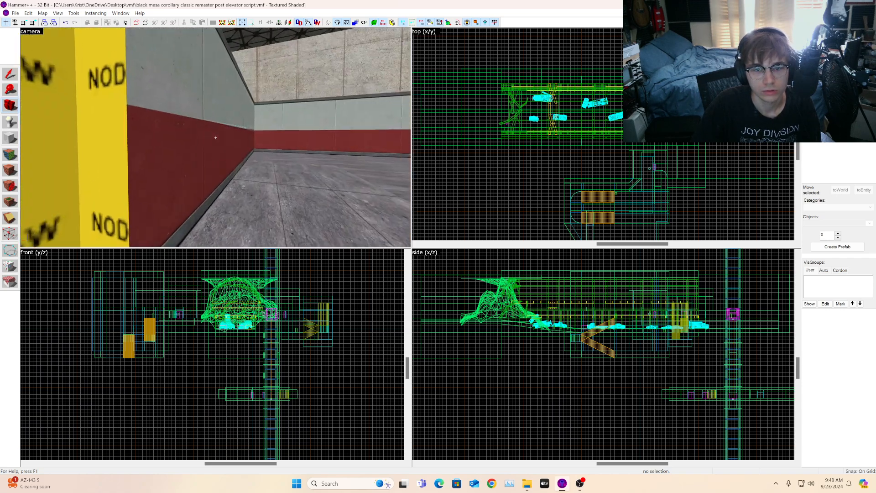
key(w)
key(z)
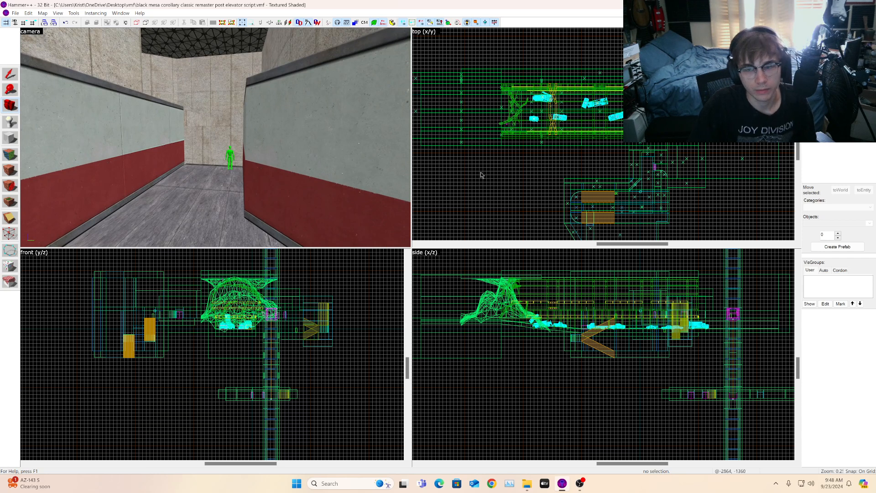
scroll(541, 170, down, 1)
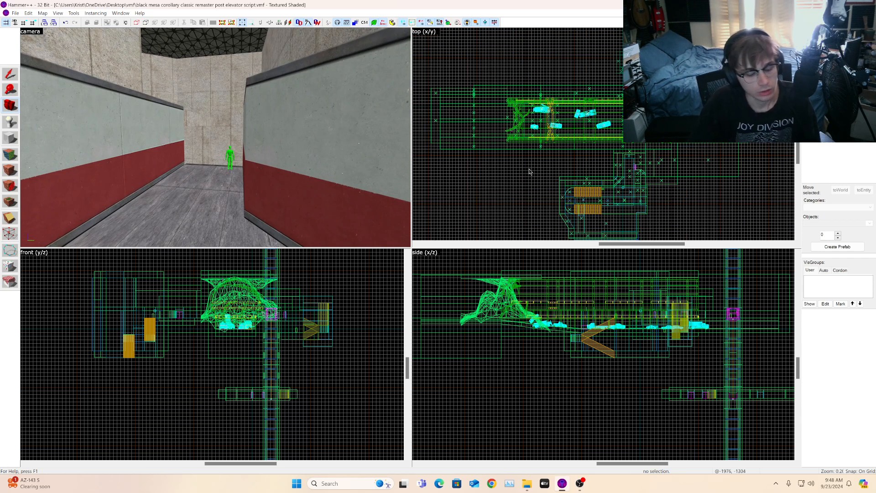
mouse_move(564, 487)
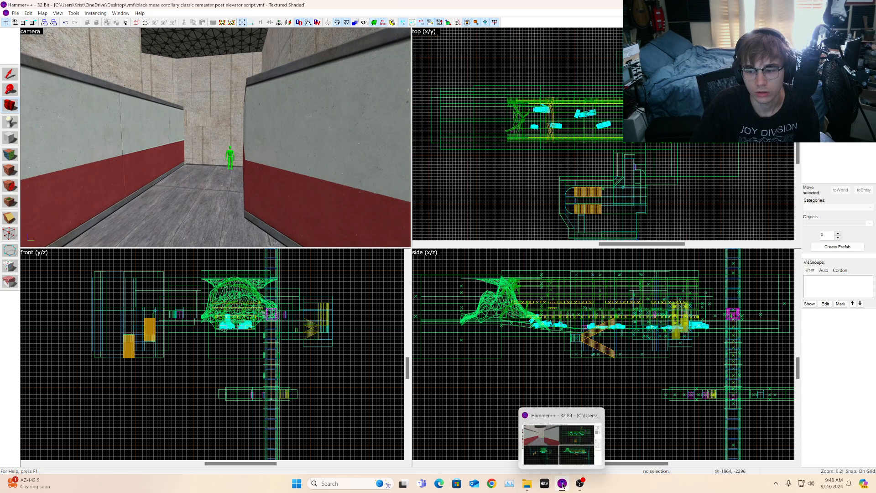
Step: Launch the original Hammer editor from its desktop shortcut
click(347, 484)
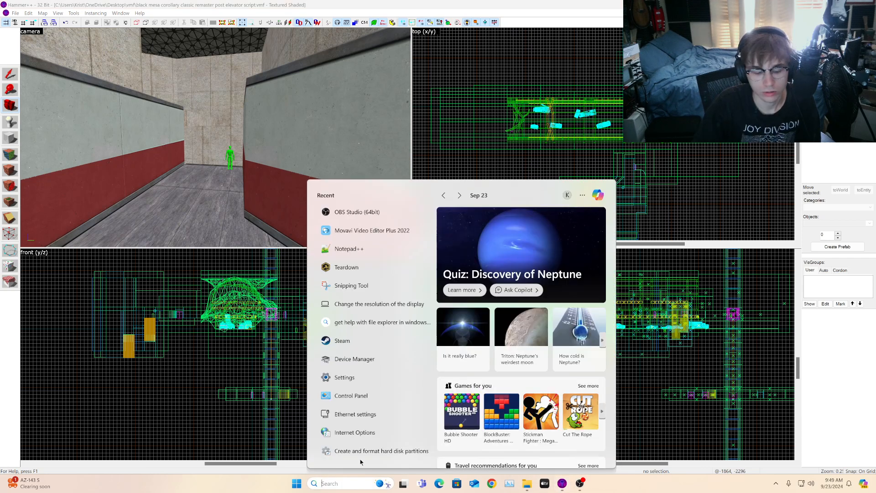
text(hammer)
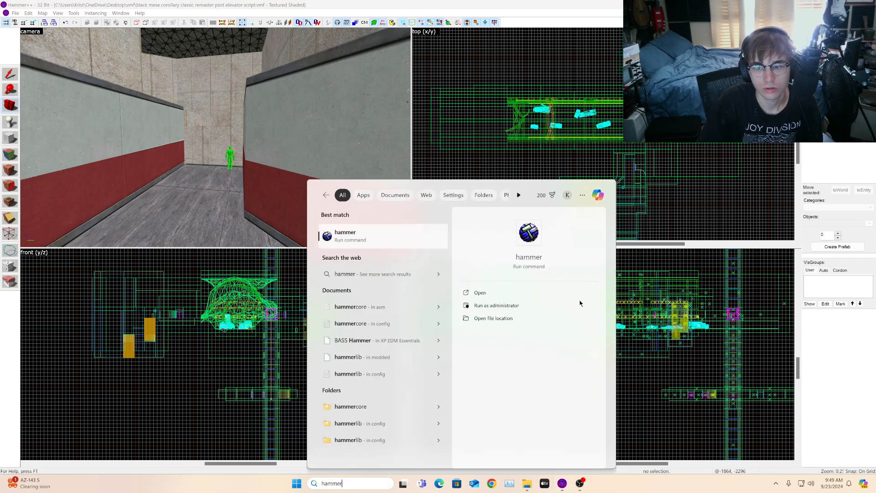
click(658, 404)
drag(593, 3, 546, 295)
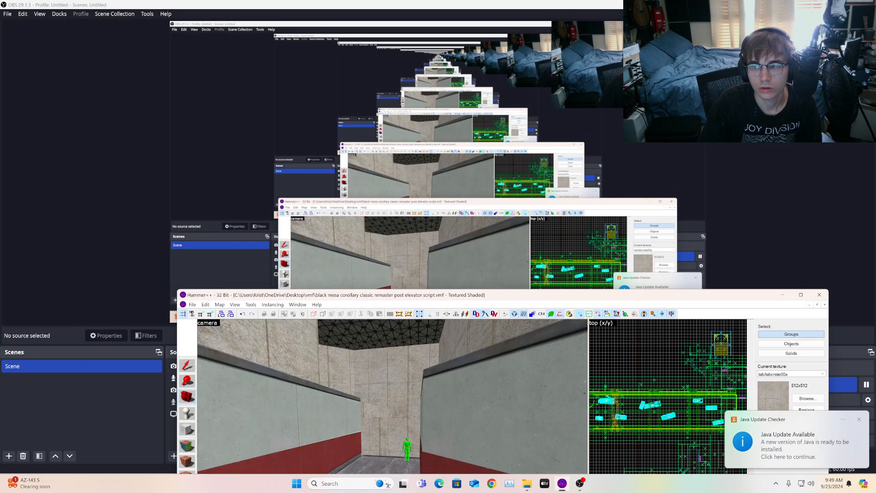
click(527, 483)
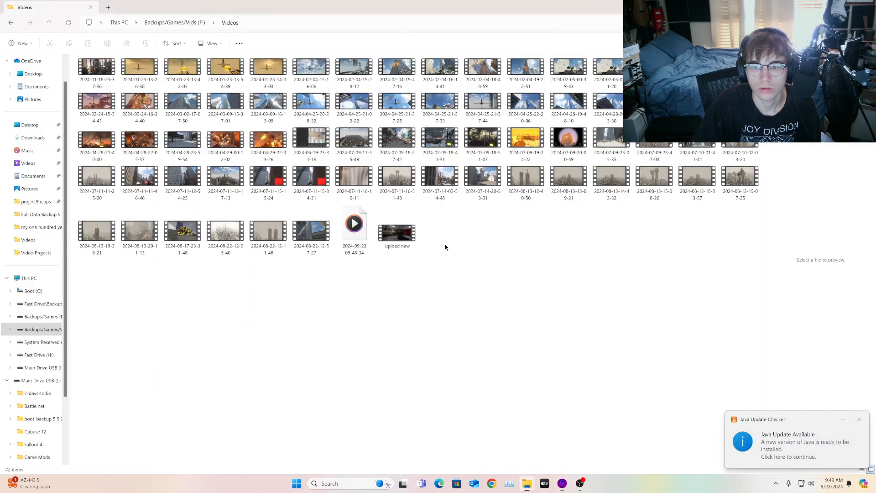
click(814, 7)
click(456, 157)
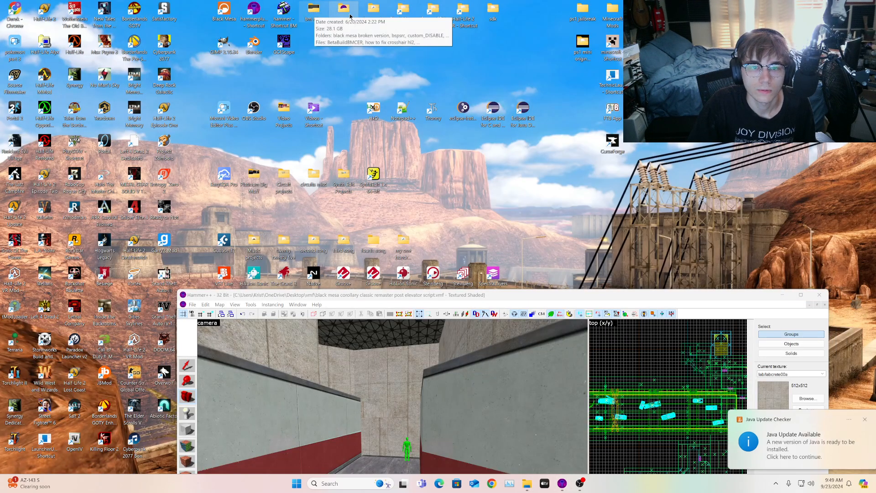
click(357, 57)
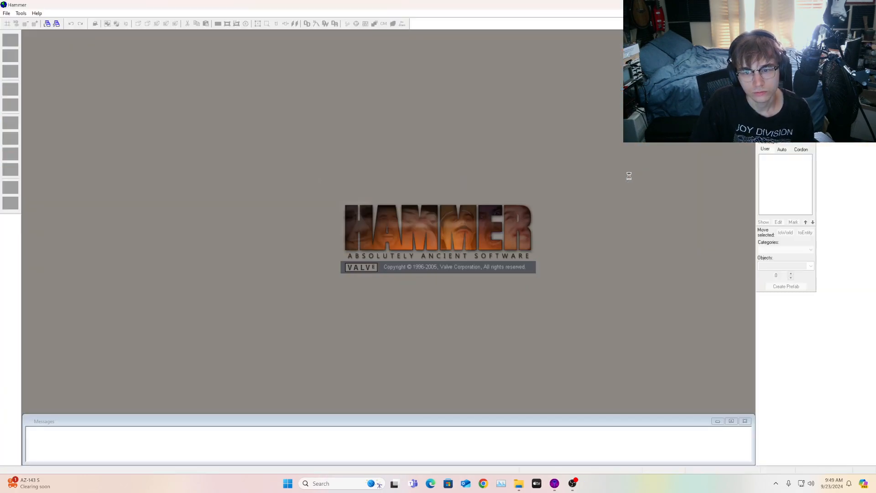
Step: Return to the Hammer++ map window and maximize it
mouse_move(556, 487)
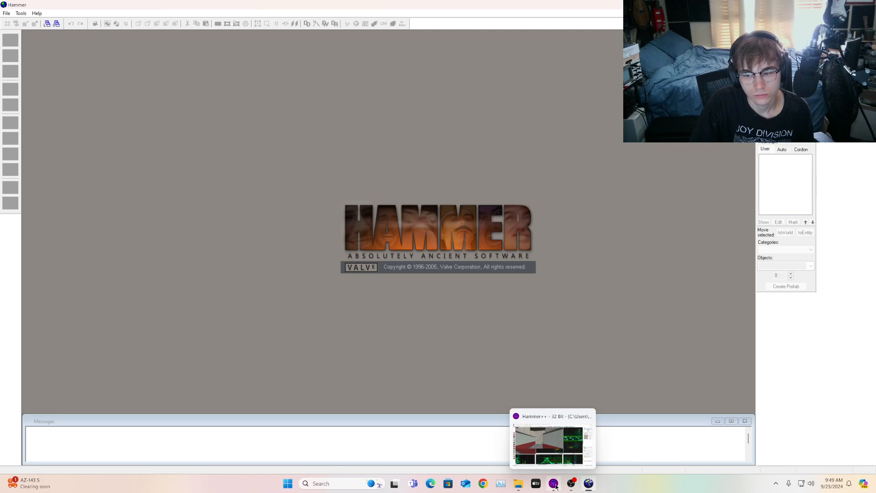
click(556, 487)
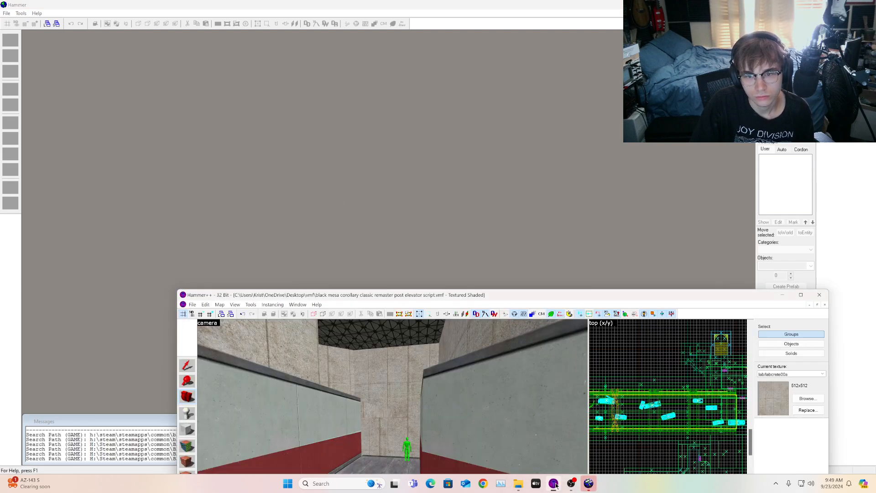
drag(655, 296, 548, 3)
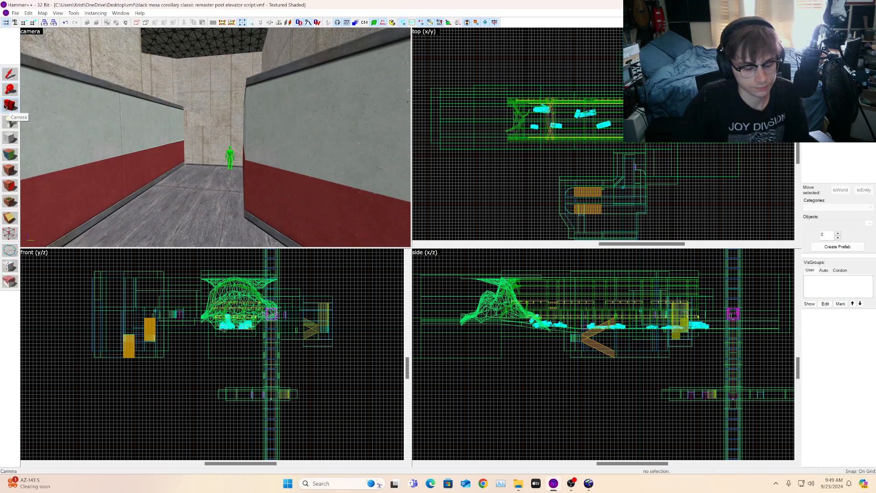
Step: Select the wall brush and draw a new 32 by 288 unit block beside it in the top view
drag(104, 114, 216, 137)
key(w)
key(w)
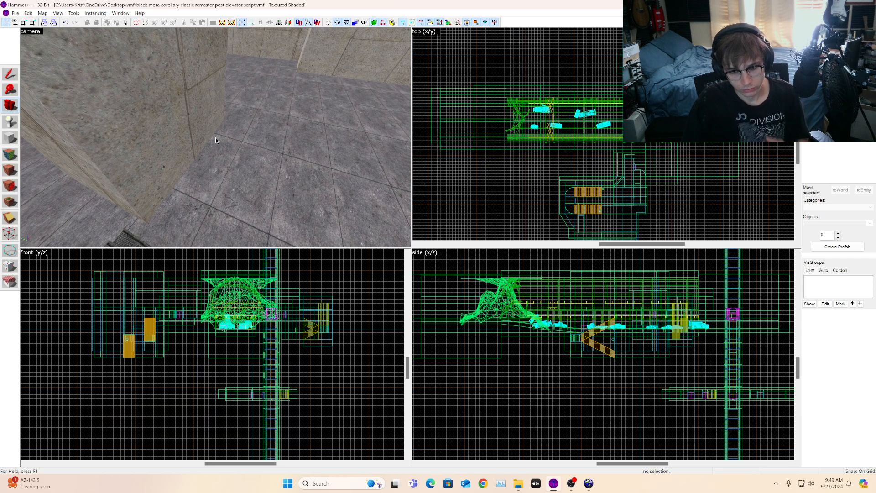
drag(216, 138, 216, 138)
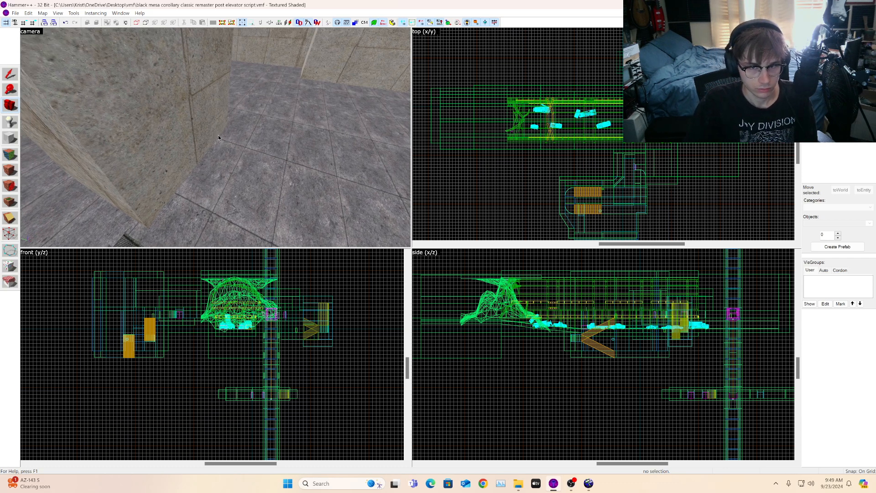
drag(224, 132, 215, 138)
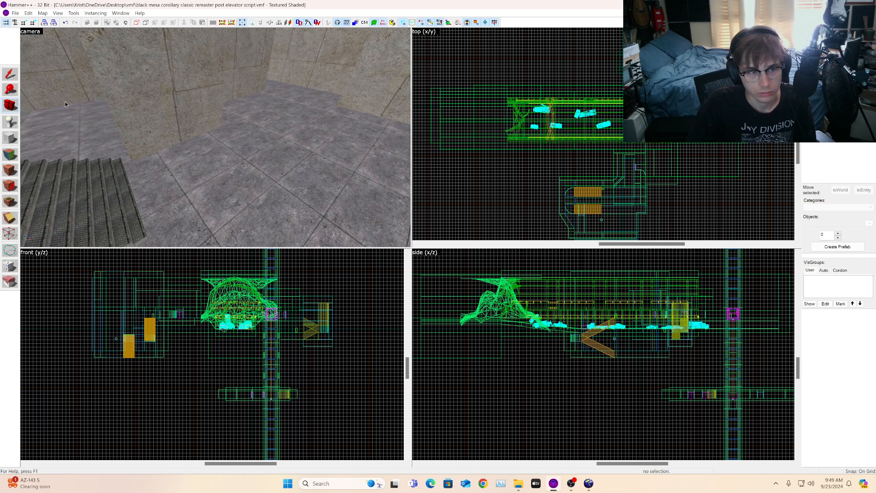
click(223, 116)
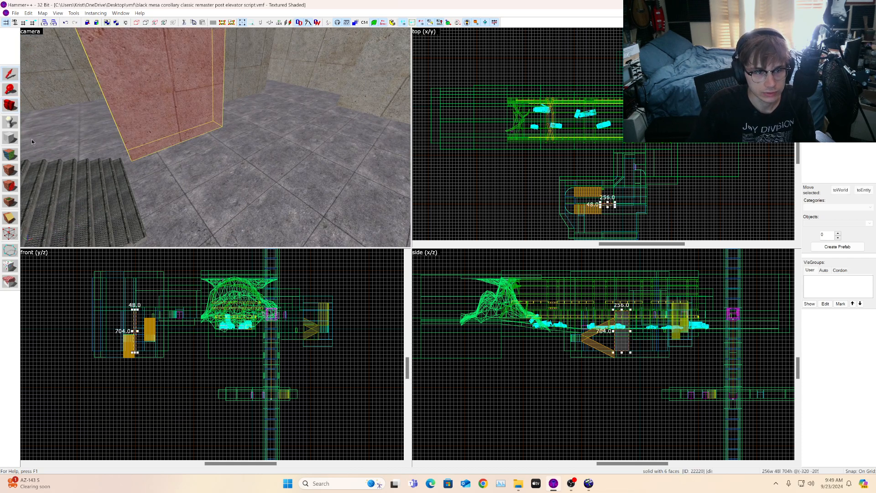
click(10, 138)
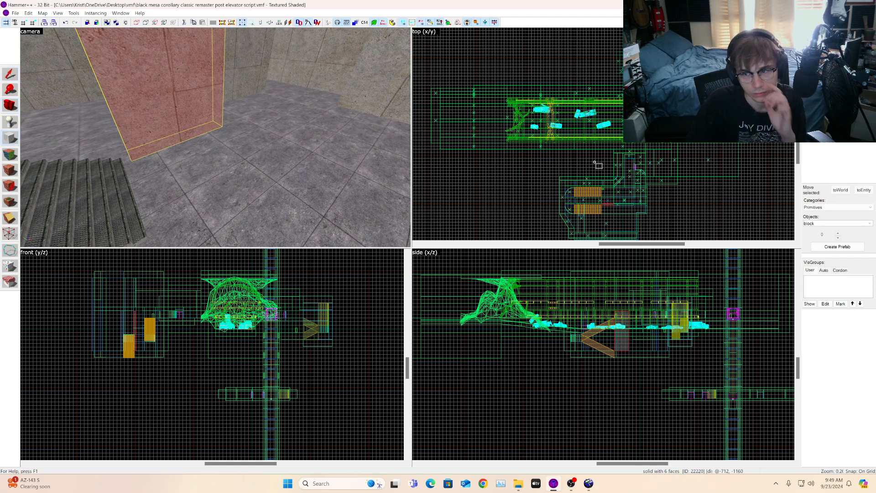
scroll(637, 180, up, 6)
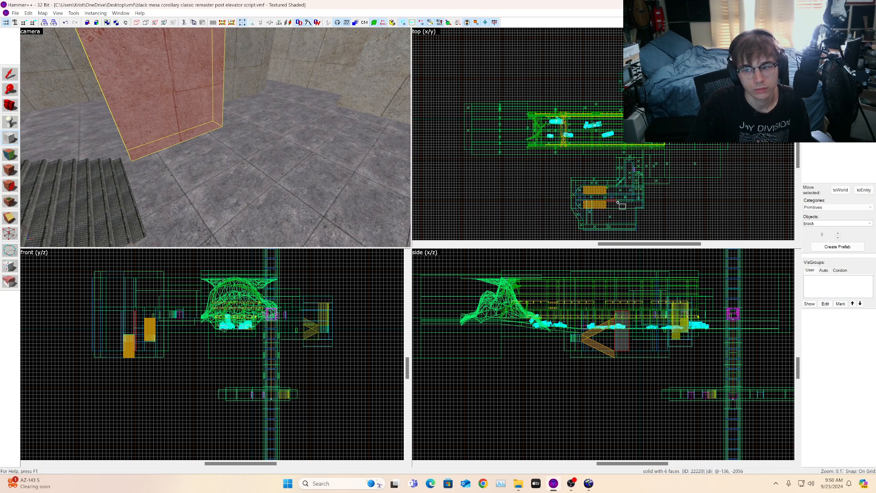
scroll(613, 133, up, 7)
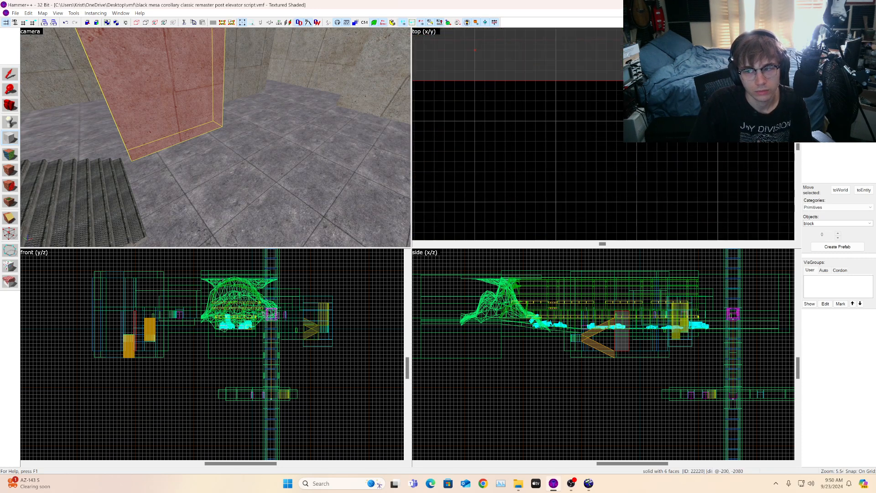
mouse_move(639, 79)
mouse_down()
mouse_move(593, 156)
mouse_move(596, 234)
mouse_move(594, 218)
mouse_up()
scroll(596, 170, down, 3)
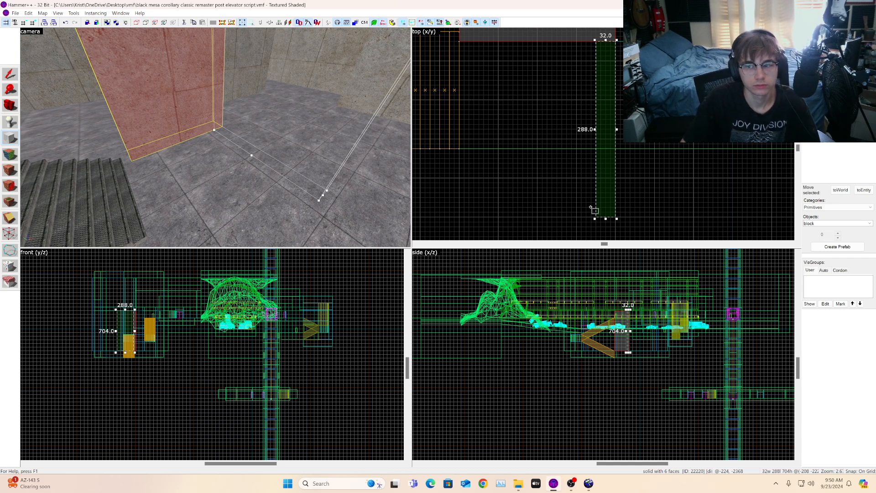
scroll(549, 154, down, 3)
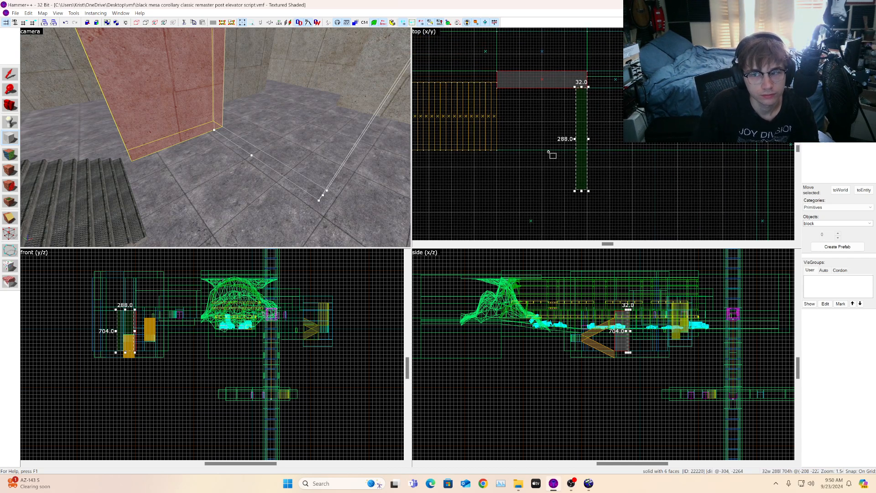
scroll(549, 153, up, 5)
scroll(569, 153, down, 4)
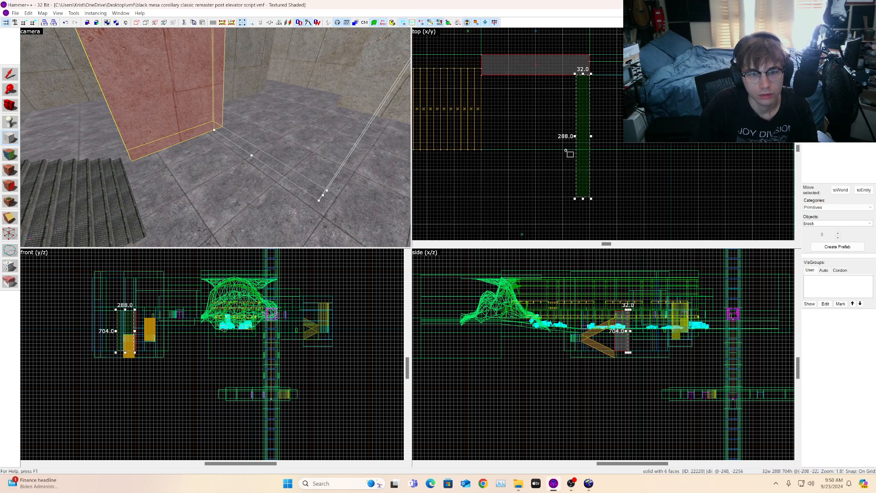
key(Return)
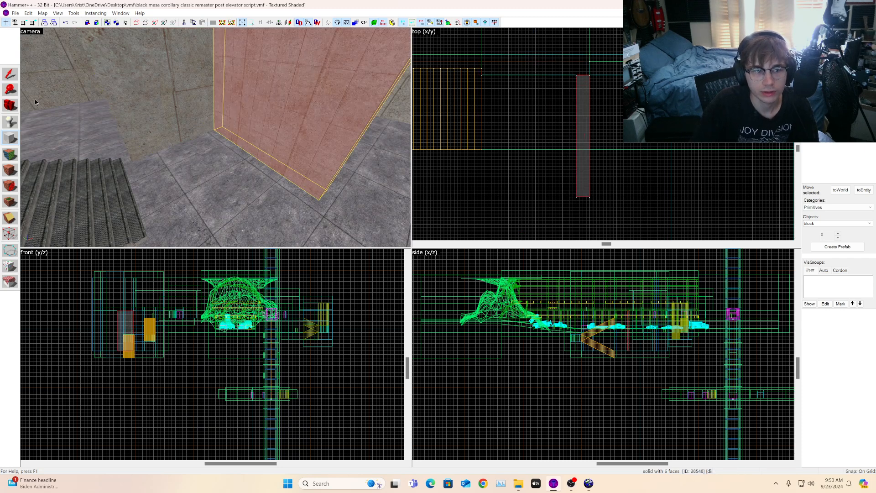
Step: Resize the new block's height to 256 units in the side view
click(14, 106)
key(s)
mouse_move(216, 138)
mouse_down()
mouse_move(228, 138)
mouse_move(216, 121)
mouse_move(216, 142)
mouse_up()
key(shift+s)
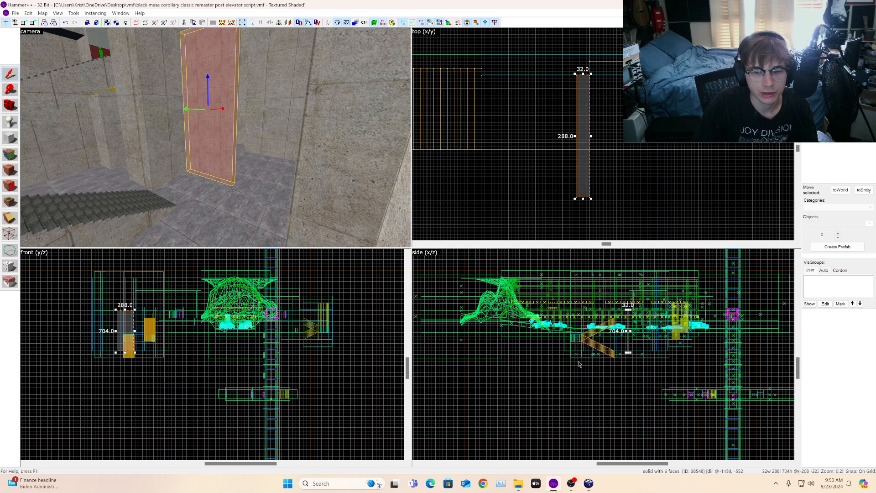
scroll(667, 355, up, 2)
scroll(658, 239, up, 4)
scroll(667, 257, up, 5)
mouse_move(665, 264)
mouse_down()
mouse_move(677, 340)
mouse_move(667, 479)
mouse_move(683, 385)
mouse_move(675, 349)
mouse_up()
scroll(681, 380, up, 6)
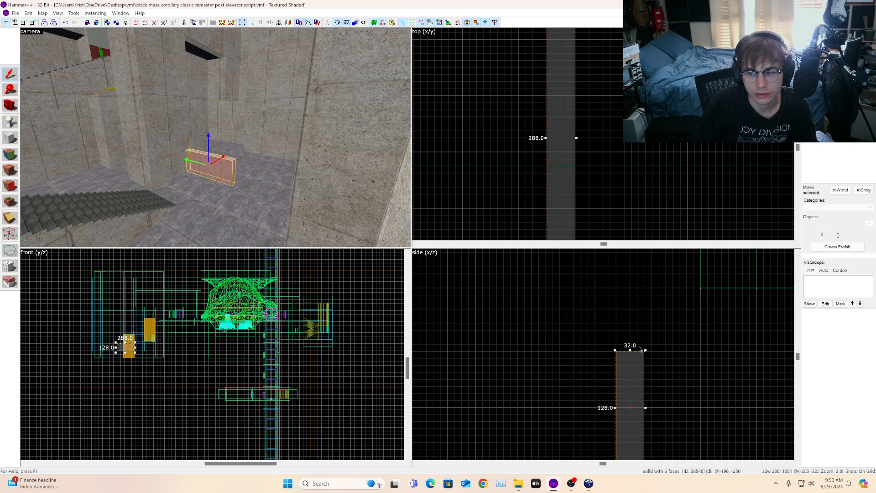
key(Escape)
click(220, 170)
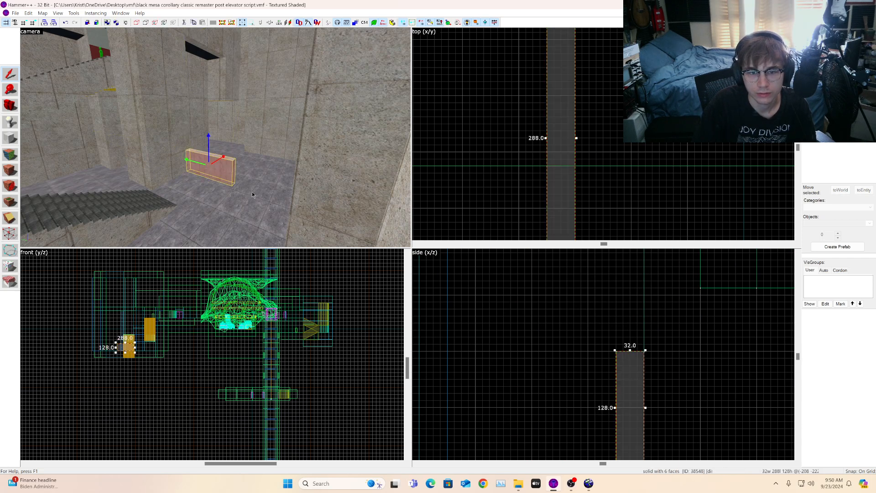
drag(630, 350, 640, 259)
scroll(638, 285, down, 3)
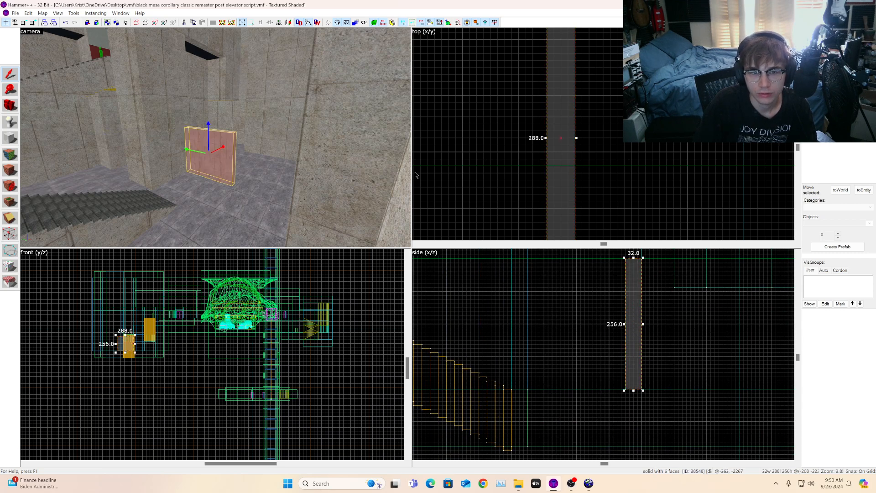
Step: Fly the 3D camera around the new block to inspect it from several angles
key(a)
key(w)
click(11, 105)
drag(146, 130, 216, 138)
key(w)
key(d)
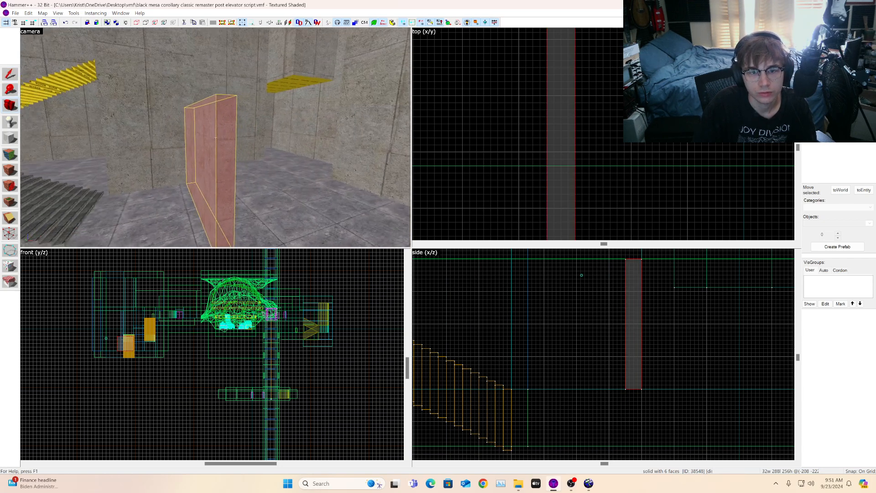
key(d)
key(d)
key(w)
key(a)
key(a)
key(w)
key(s)
key(z)
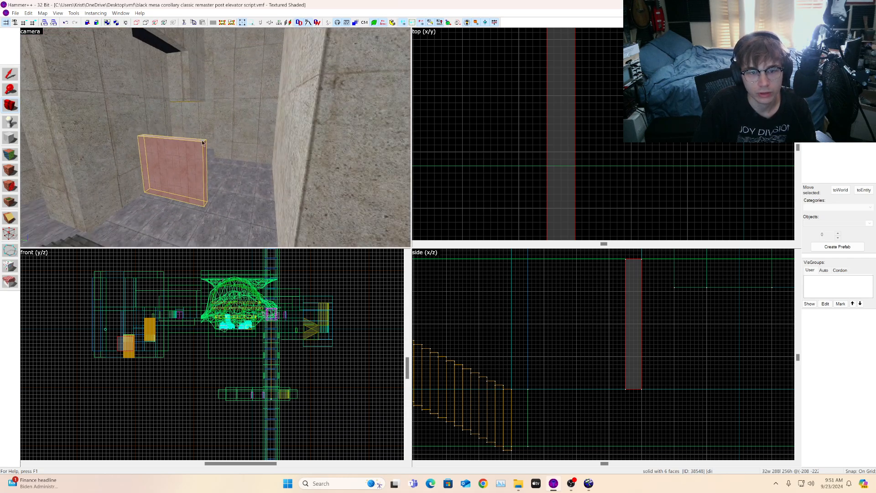
click(11, 75)
scroll(667, 345, down, 2)
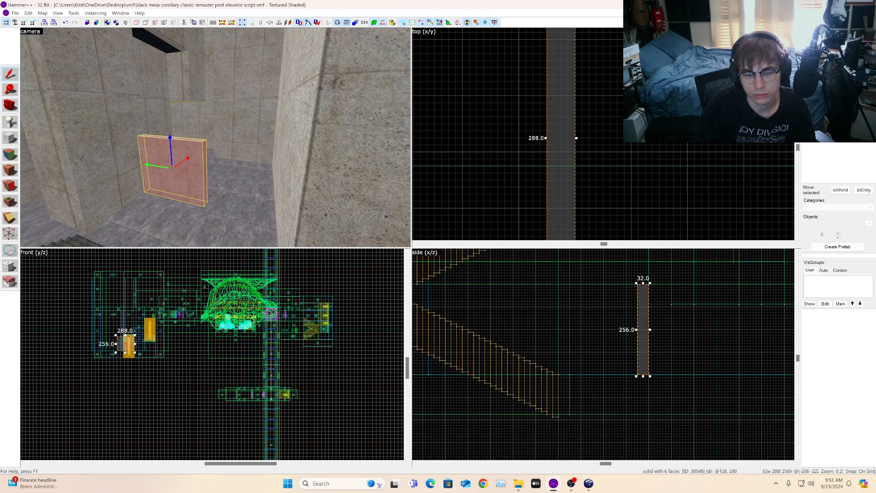
key(z)
key(s)
key(a)
key(z)
key(w)
click(11, 106)
key(z)
key(w)
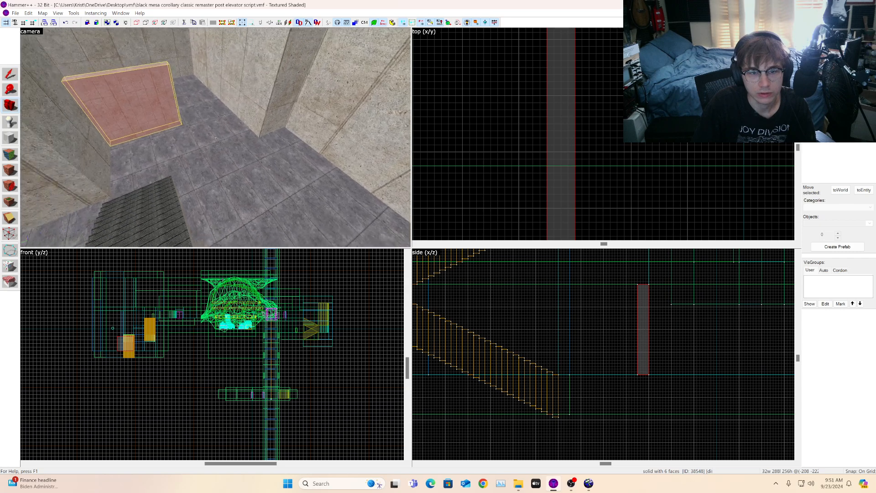
Step: Select the new block and shorten its length to 256 units in the top view
key(d)
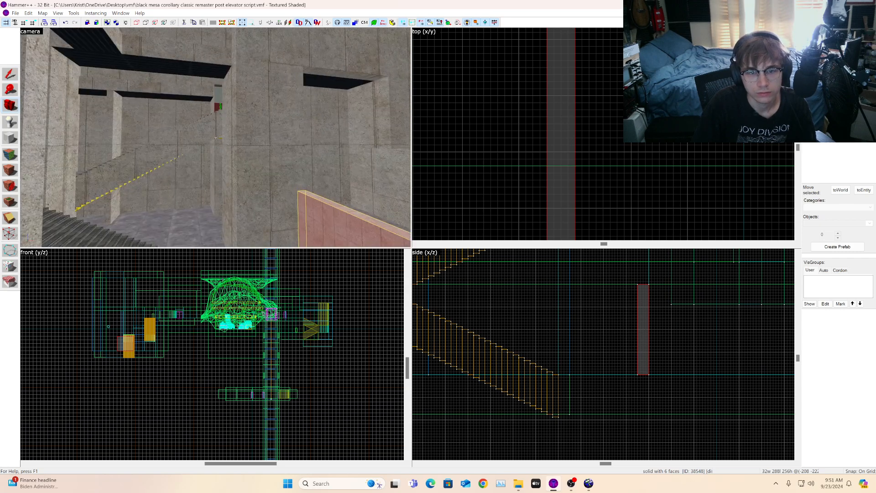
key(s)
key(d)
click(10, 73)
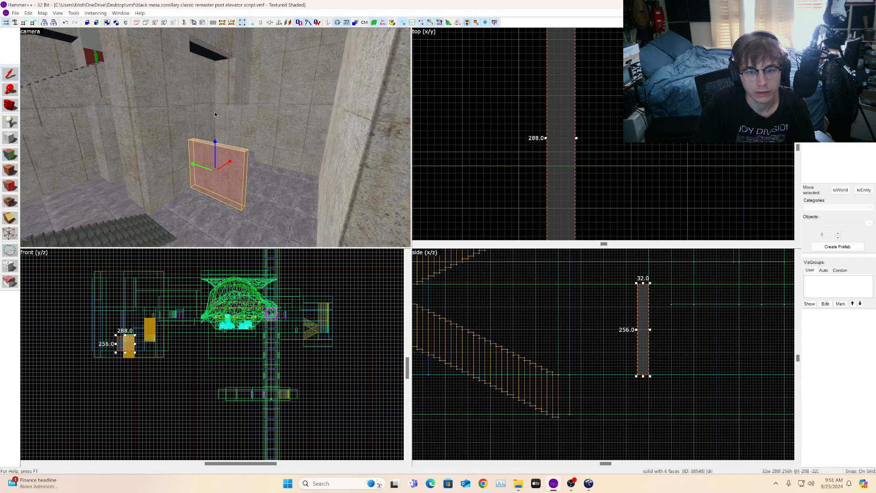
scroll(690, 173, down, 3)
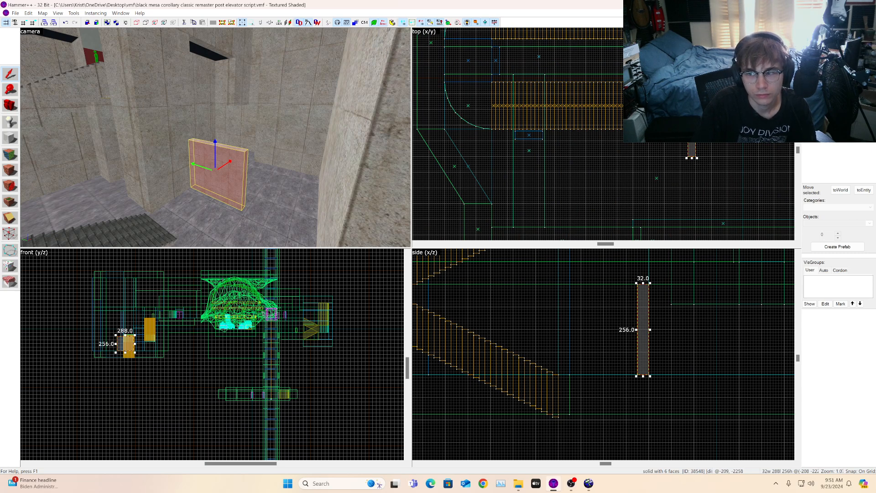
mouse_move(692, 158)
mouse_down()
mouse_move(692, 200)
mouse_move(660, 195)
mouse_up()
Step: Rotate the new block diagonally in the top view and add the adjoining wall brush to the selection
scroll(658, 193, up, 2)
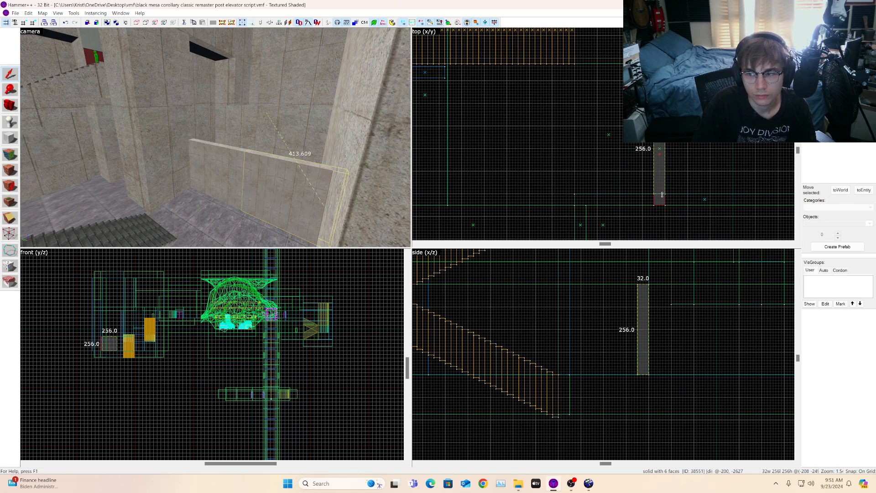
drag(660, 196, 729, 192)
ctrl+click(232, 173)
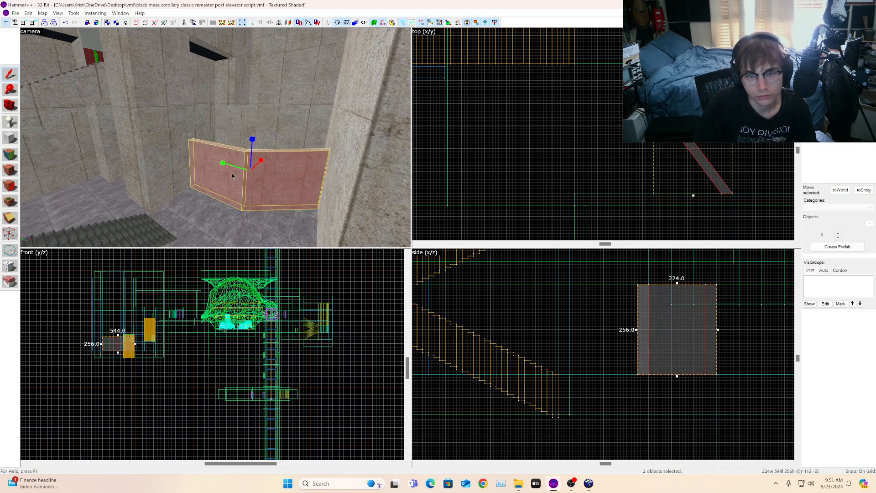
Step: Stretch both selected brushes upward to 416 units tall in the side view, then deselect
scroll(629, 315, down, 4)
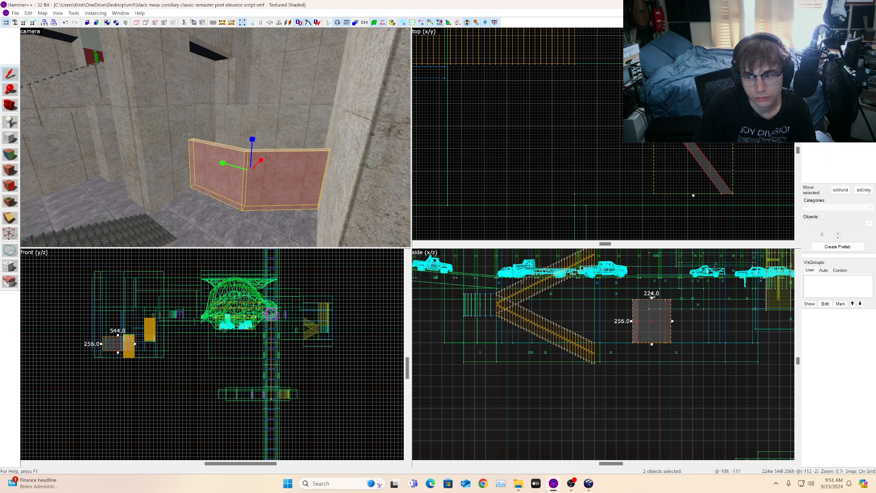
drag(652, 297, 659, 271)
key(Escape)
Step: Fly the 3D camera back to the angled wall and select both of its brushes
key(z)
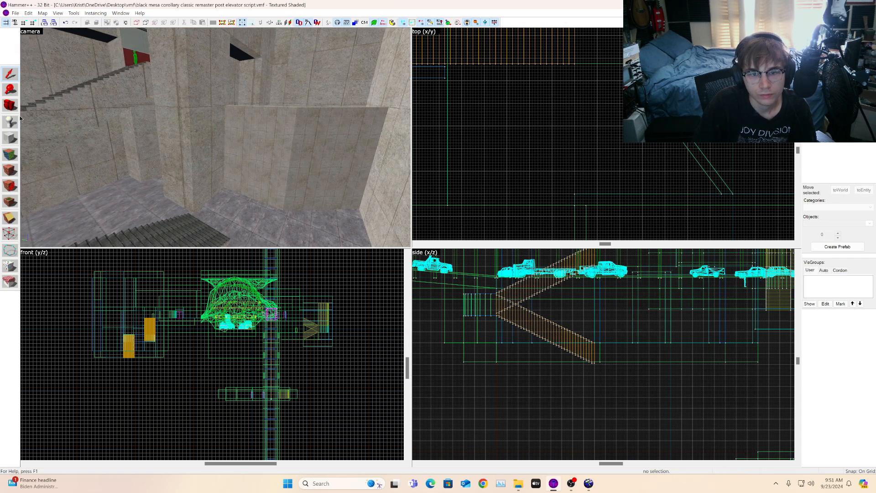
key(z)
key(z)
key(w)
key(d)
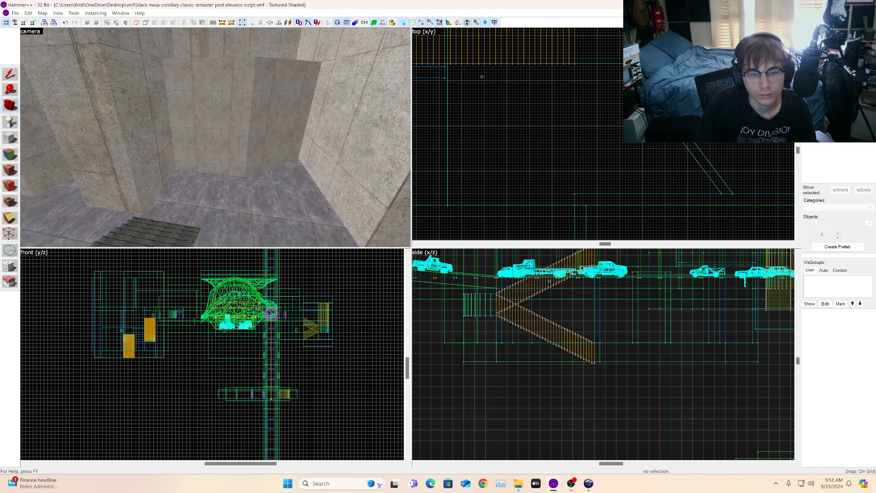
key(s)
key(w)
key(z)
click(11, 76)
click(206, 136)
ctrl+click(249, 134)
scroll(651, 284, up, 3)
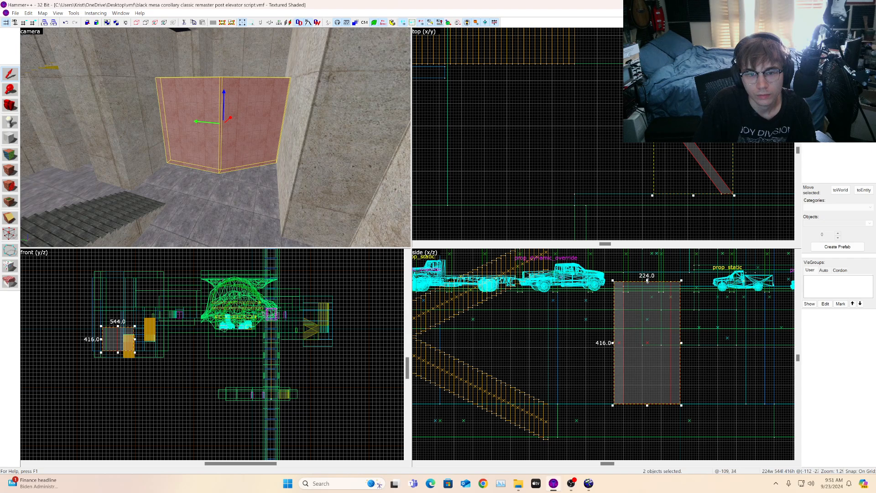
Step: Fly the 3D camera around the angled wall to inspect it from several angles
key(z)
key(s)
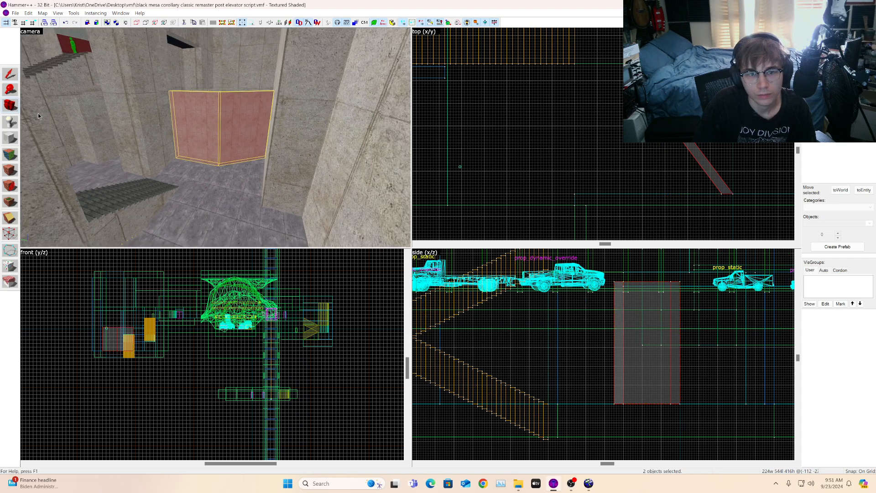
key(w)
key(w)
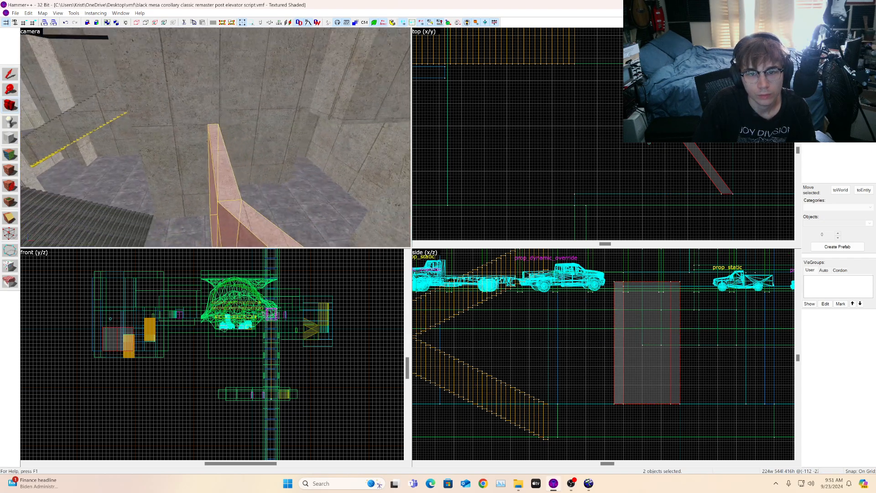
key(s)
key(a)
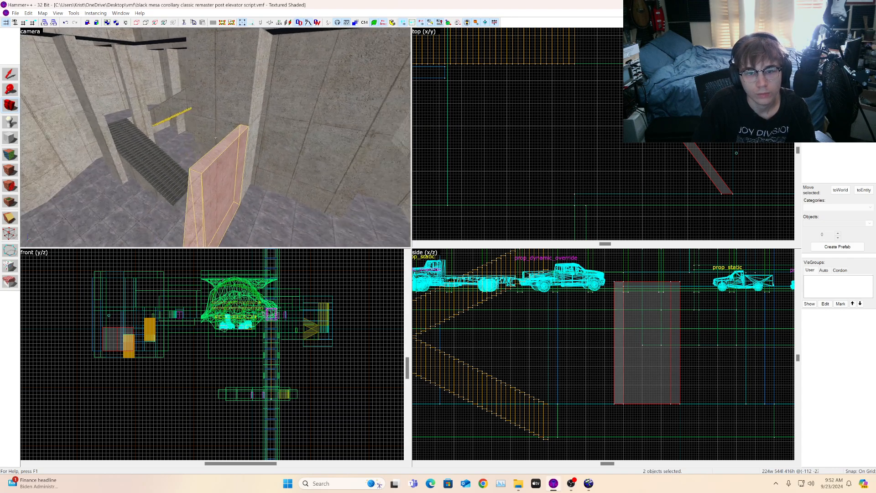
key(w)
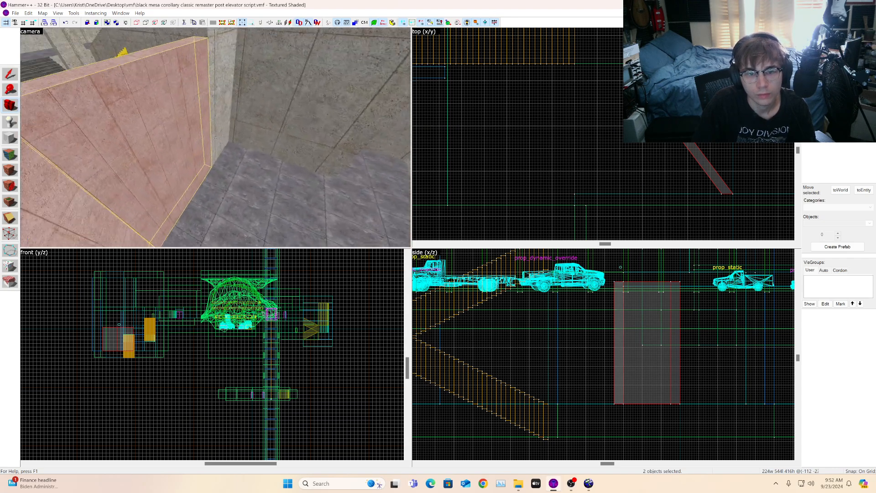
key(s)
key(w)
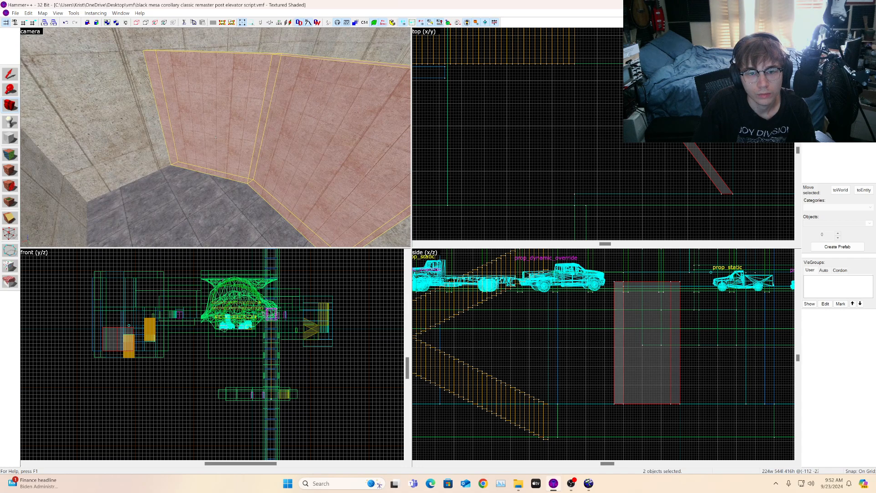
key(s)
key(w)
key(z)
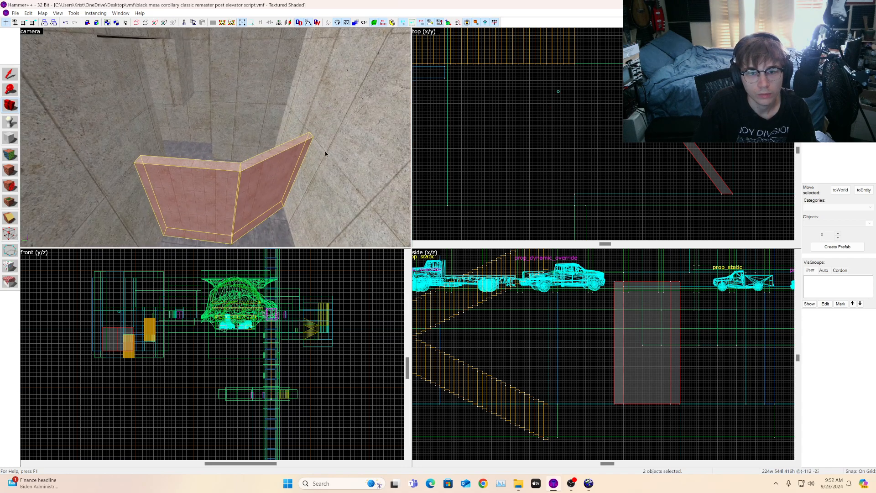
scroll(570, 171, down, 7)
scroll(594, 170, up, 5)
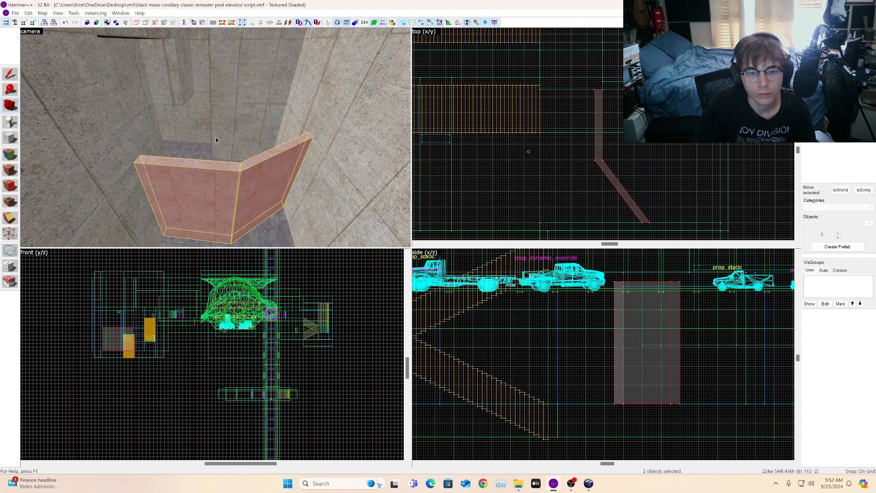
Step: Select the tall pillar brush behind the wall and clip it along the angled wall's diagonal
click(272, 97)
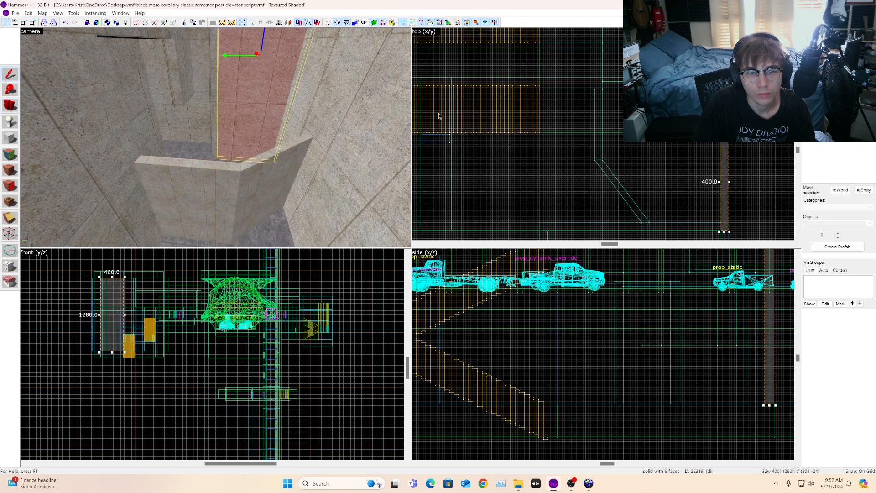
scroll(620, 132, down, 2)
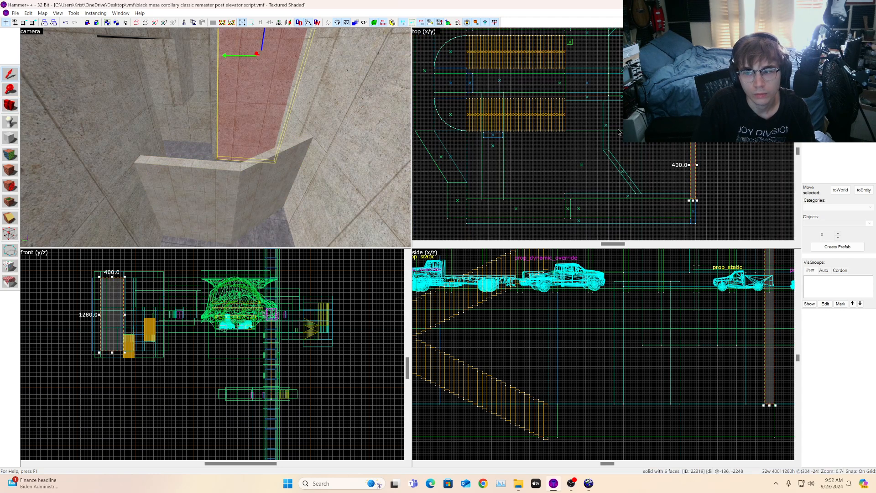
click(9, 234)
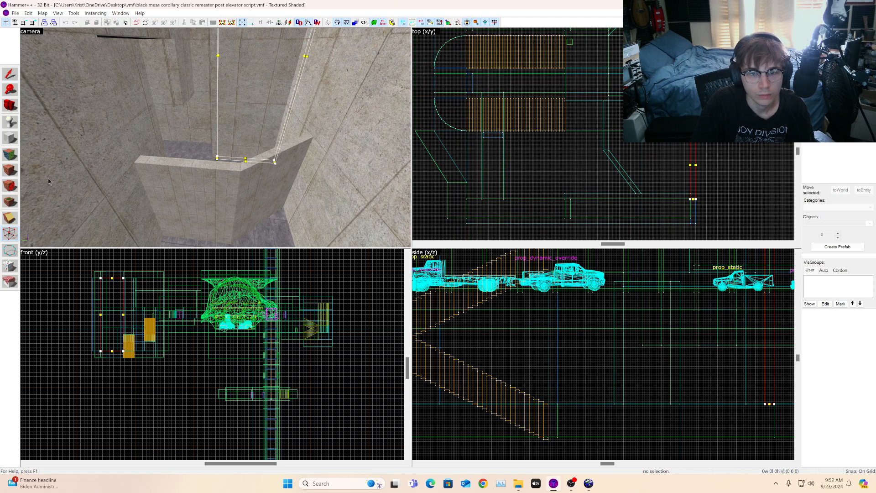
click(10, 249)
scroll(603, 137, up, 4)
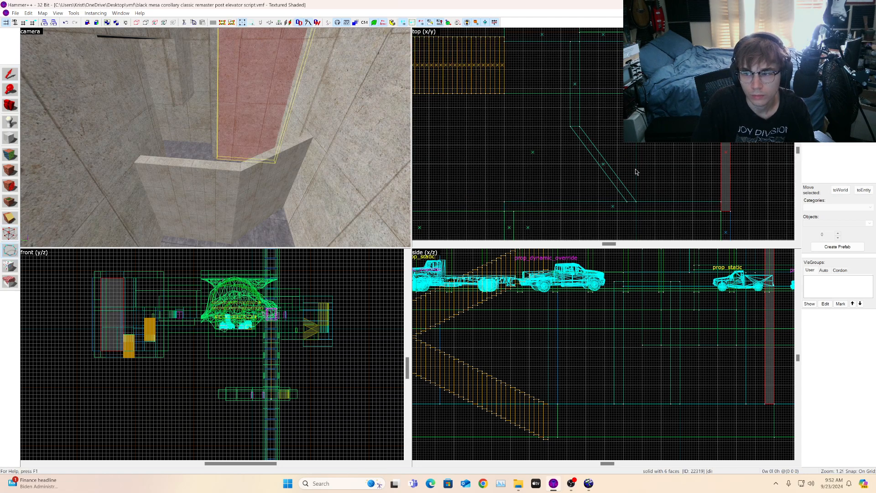
scroll(671, 147, down, 4)
scroll(735, 148, up, 1)
scroll(735, 173, up, 5)
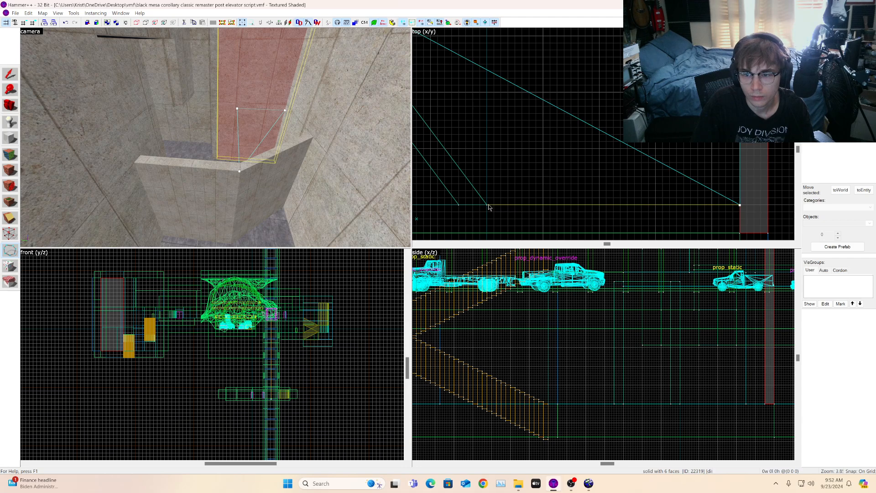
key(Return)
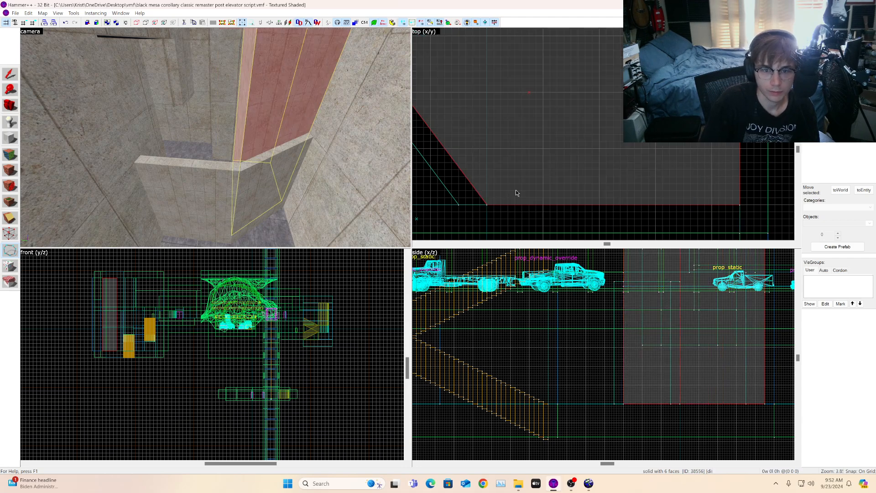
Step: Shrink the clipped brush's height to 416 units from the top in the side view
key(s)
scroll(553, 331, down, 4)
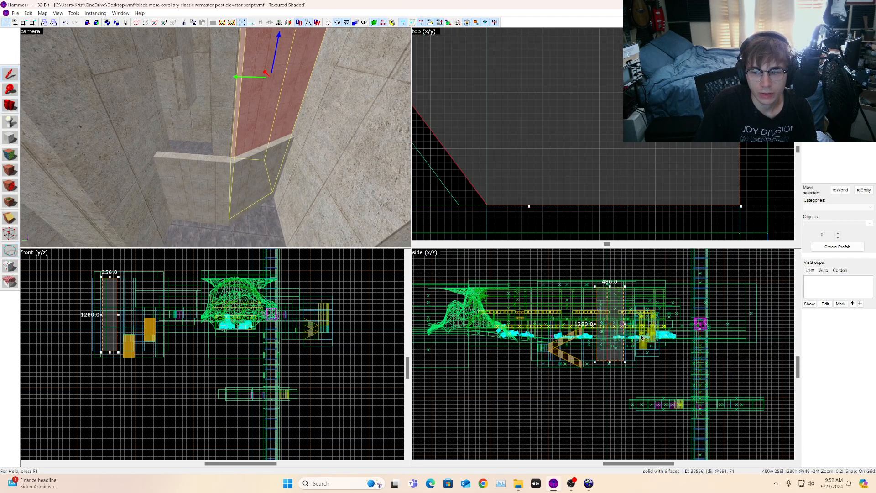
drag(595, 278, 610, 405)
scroll(609, 405, up, 7)
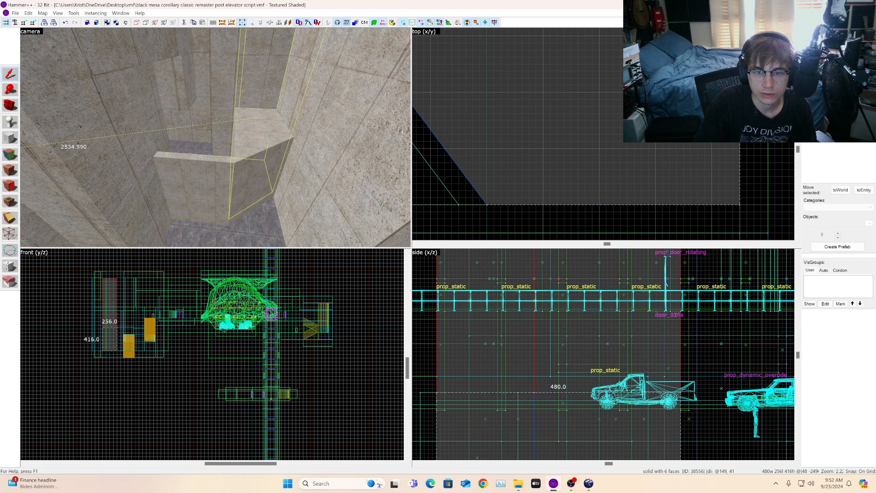
scroll(586, 435, down, 5)
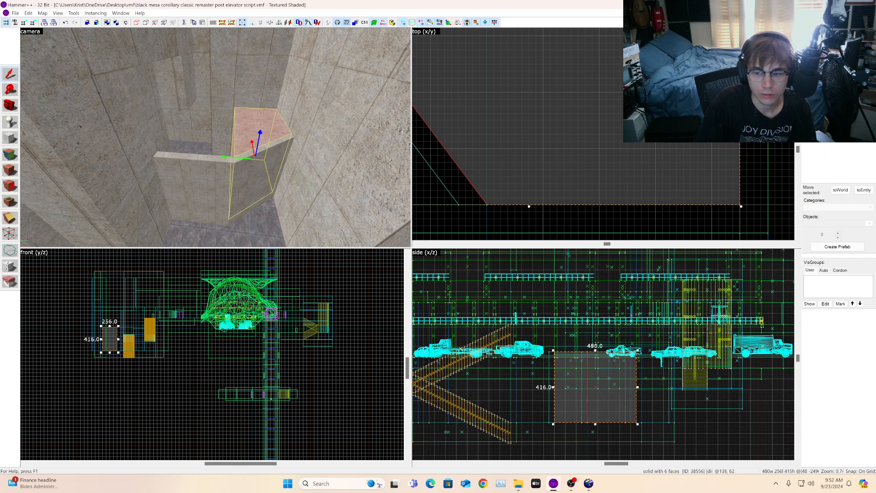
Step: Resize the clipped brush's height down to 48 units in the side view
drag(586, 441, 586, 407)
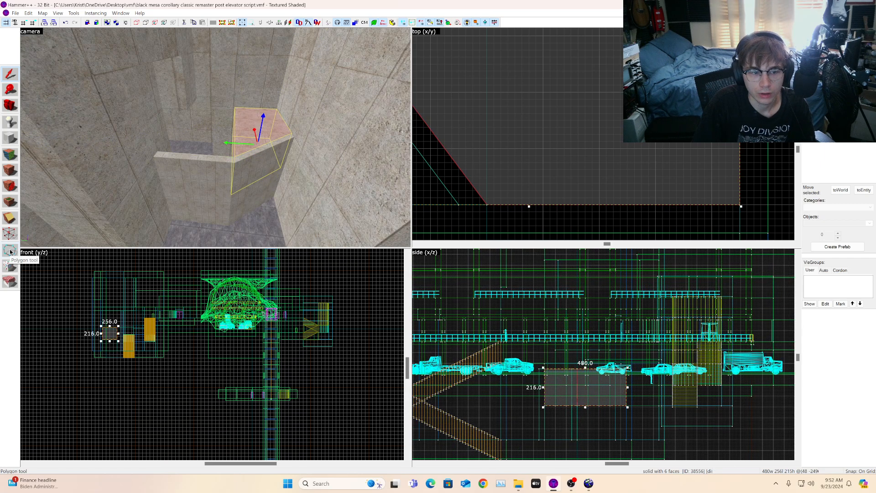
drag(585, 408, 589, 396)
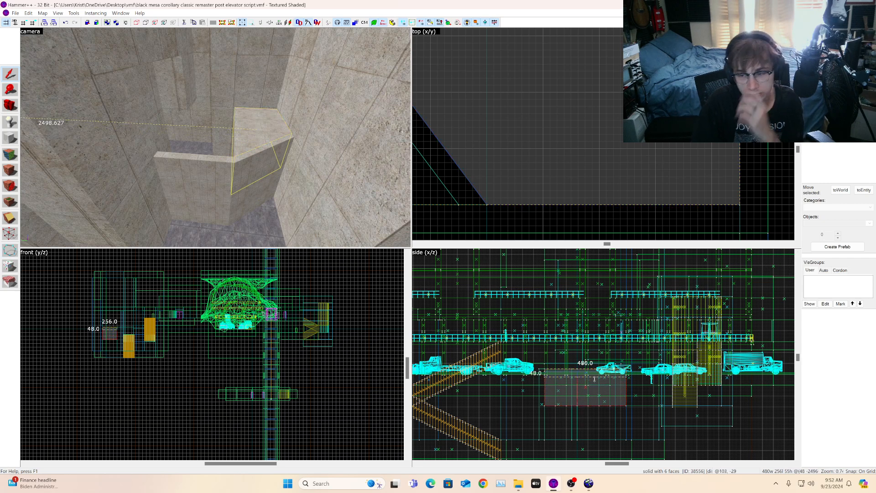
drag(597, 385, 596, 385)
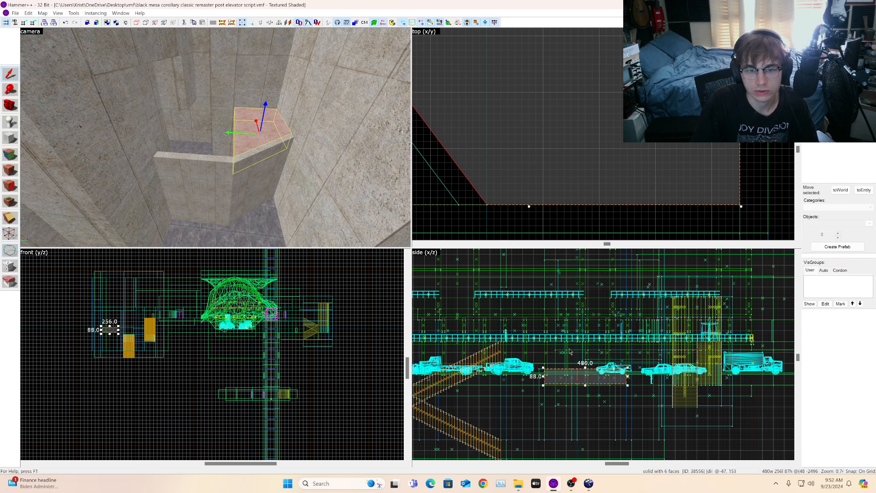
scroll(570, 349, up, 8)
scroll(586, 388, down, 3)
scroll(530, 394, up, 1)
drag(607, 396, 610, 372)
Step: Move the 48-unit slab 256 units along the Y axis in the top view
key(w)
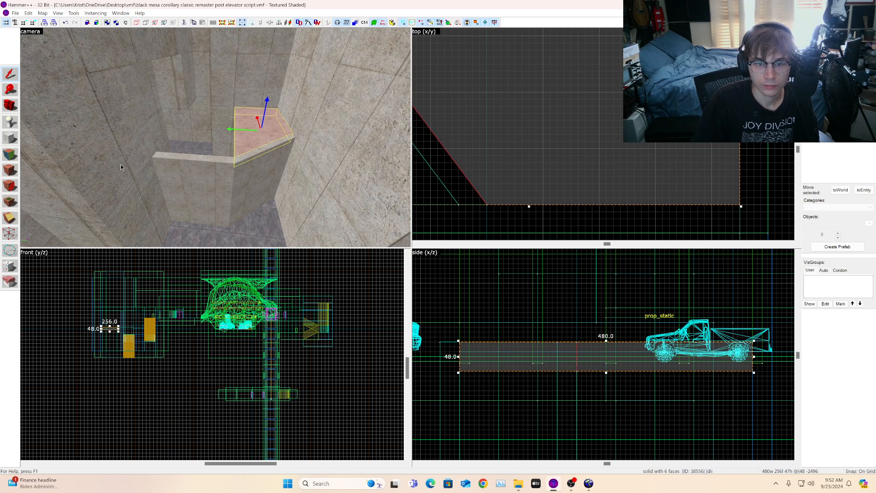
key(space)
key(w)
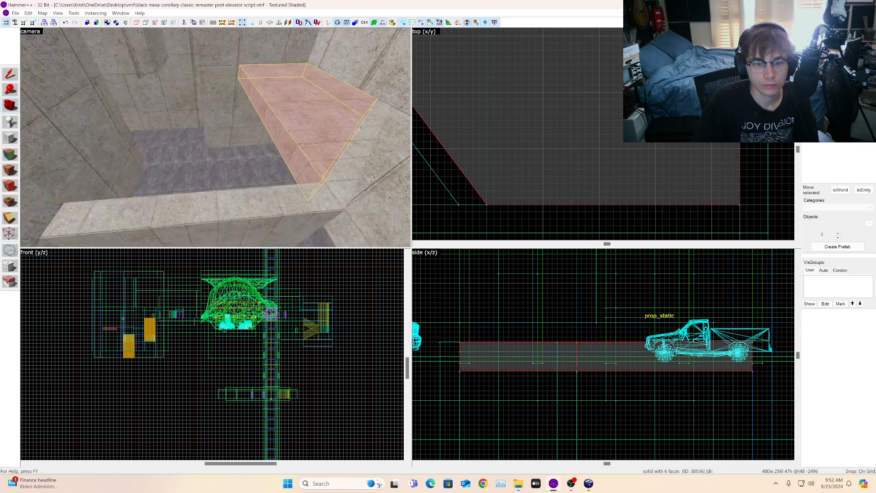
key(s)
key(z)
key(shift+s)
scroll(603, 141, down, 3)
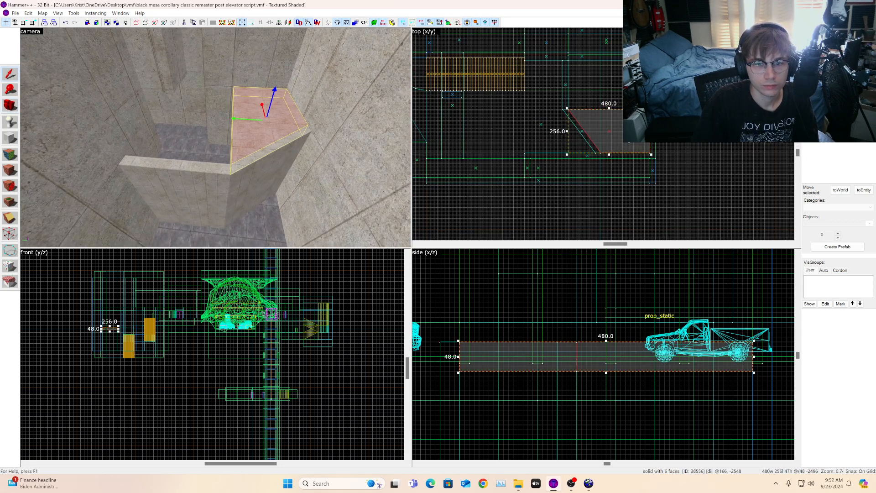
shift+drag(622, 146, 621, 71)
scroll(620, 106, down, 3)
scroll(620, 105, up, 4)
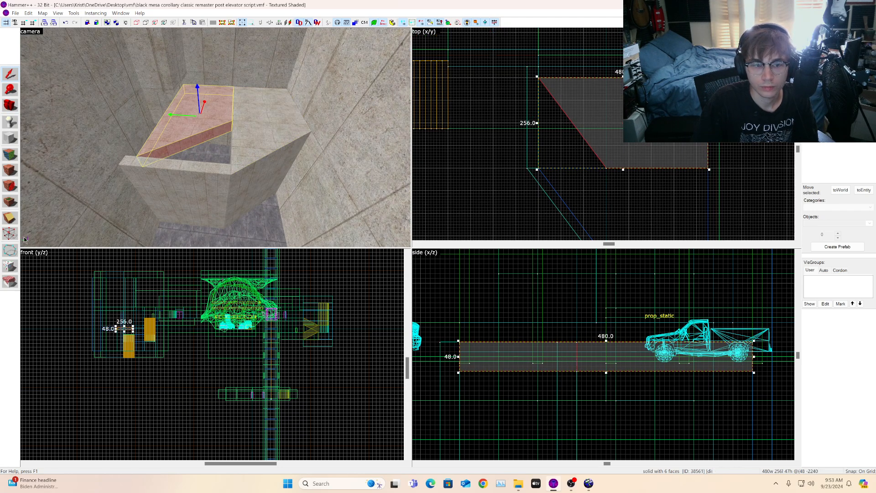
Step: Drag the slab's diagonal corner vertex across to square off its shape with vertex editing
click(7, 235)
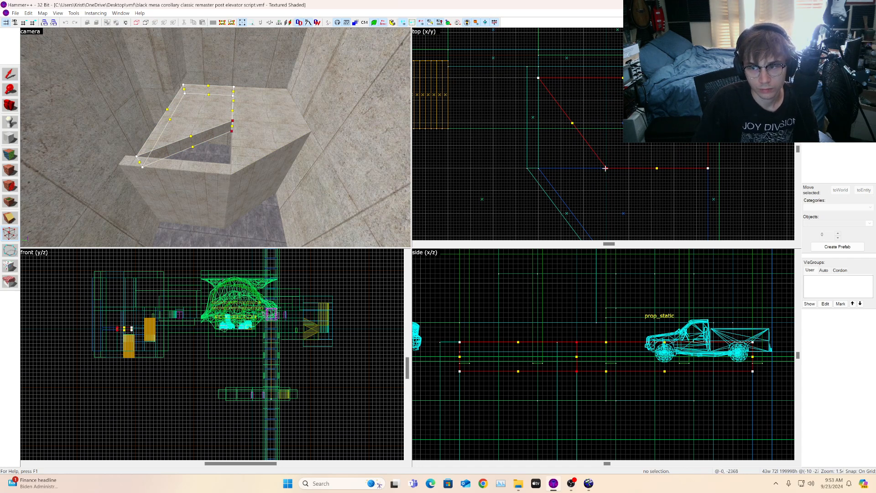
drag(605, 168, 534, 167)
click(10, 74)
Step: Inspect the squared slab in the 3D camera view
scroll(522, 106, down, 4)
scroll(584, 103, up, 6)
key(a)
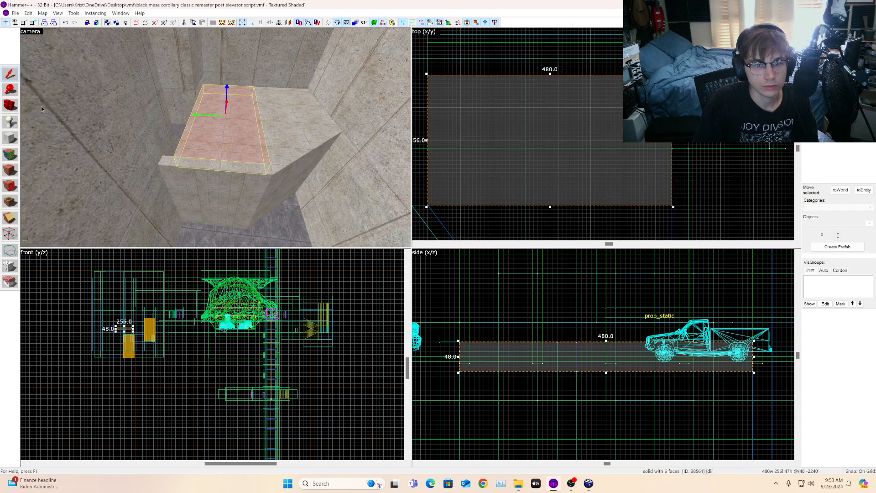
click(10, 105)
mouse_move(82, 114)
mouse_down()
mouse_move(68, 117)
mouse_move(273, 151)
mouse_move(283, 114)
mouse_move(228, 141)
mouse_move(216, 138)
mouse_move(237, 137)
mouse_move(216, 138)
mouse_up()
key(w)
key(a)
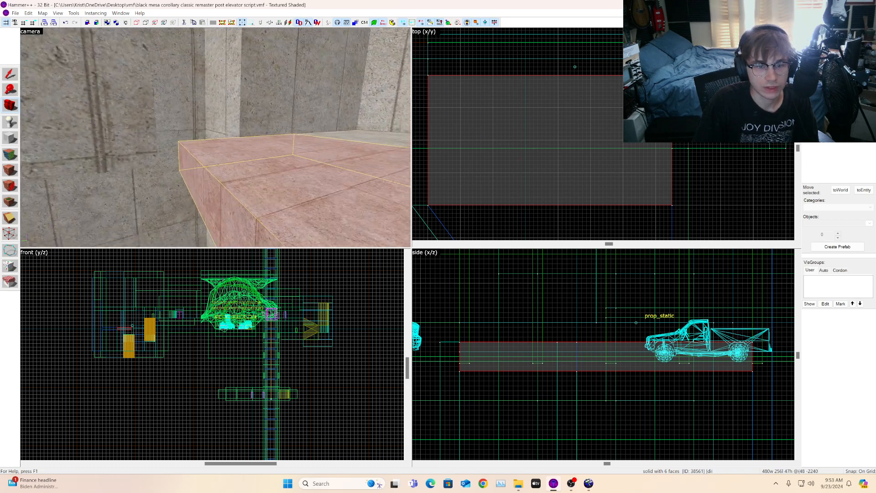
Step: Stretch the 48-unit slab's depth to 448 units in the top view
key(w)
key(s)
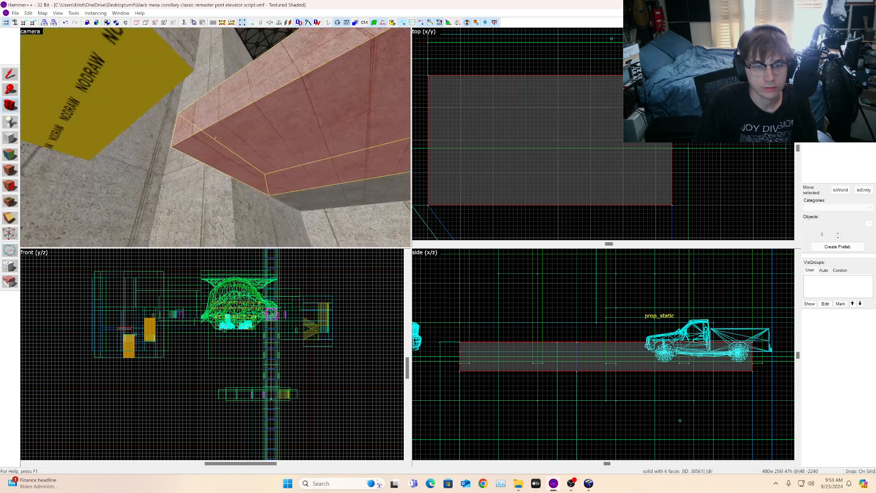
key(s)
key(a)
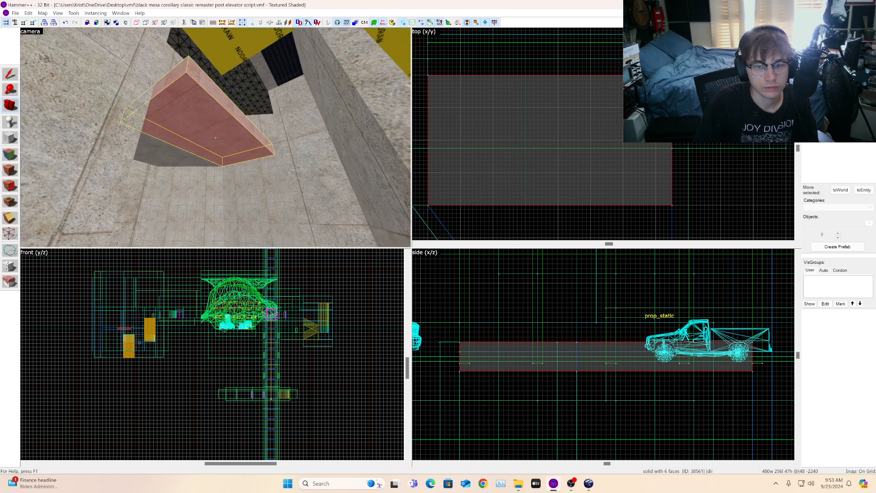
scroll(552, 129, down, 3)
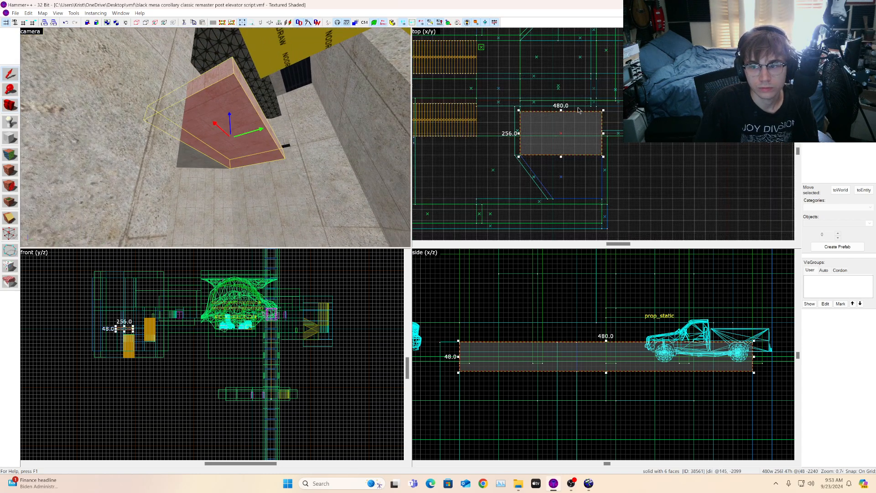
drag(561, 110, 561, 92)
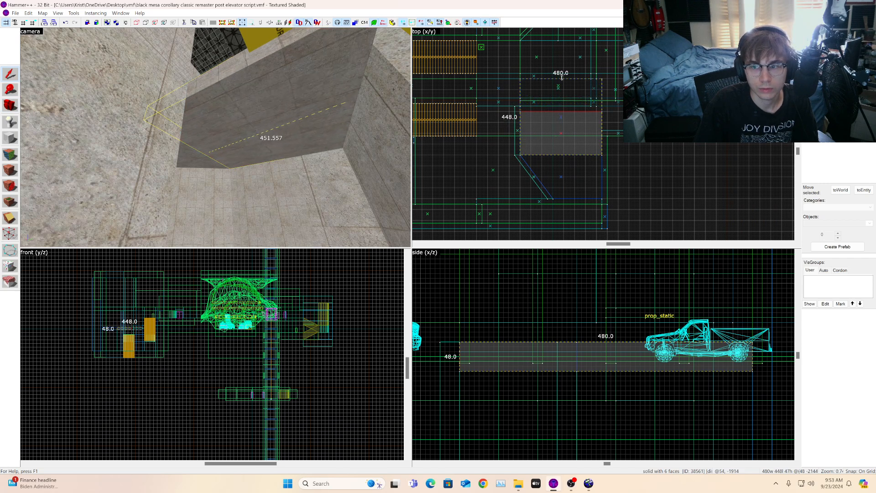
drag(563, 76, 563, 78)
key(s)
key(d)
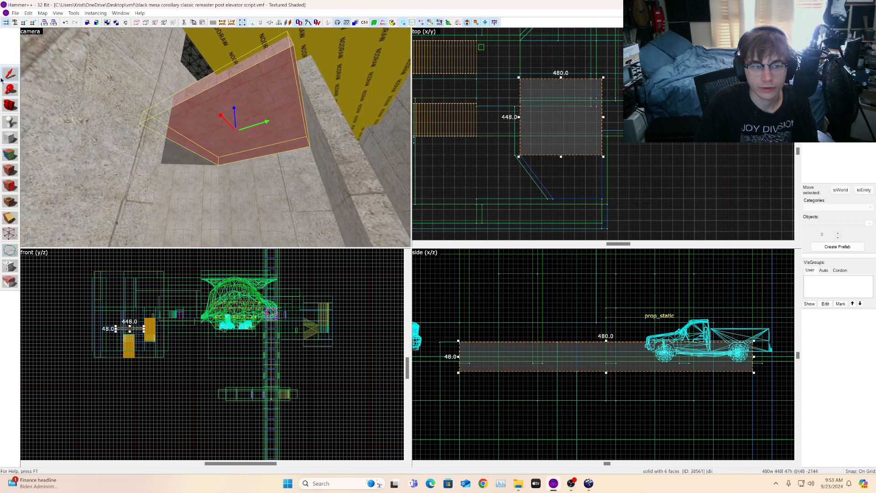
click(11, 104)
drag(216, 155, 217, 140)
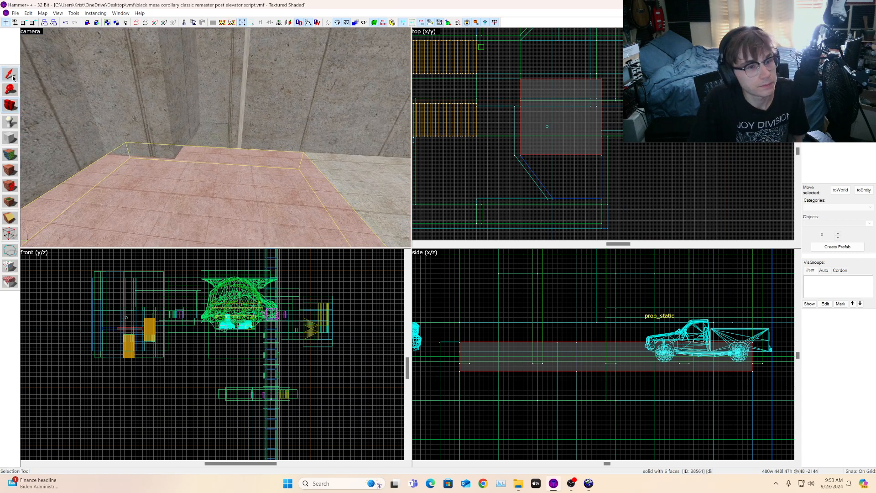
click(235, 123)
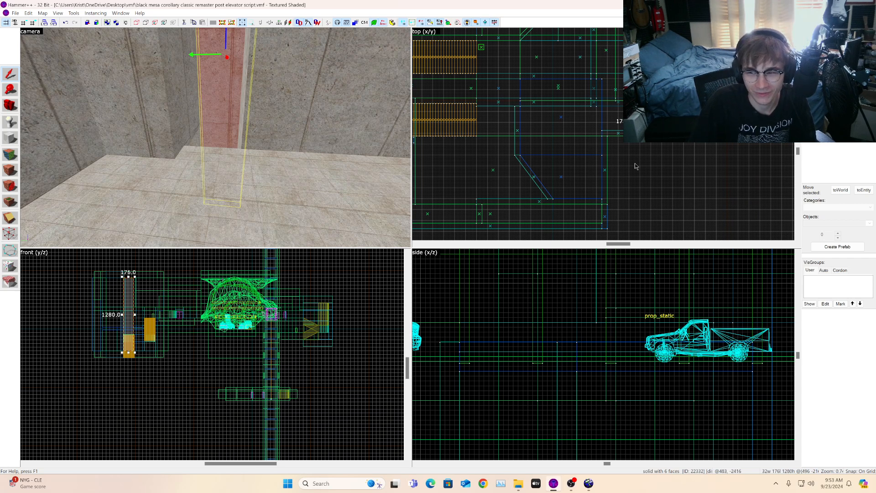
click(8, 107)
mouse_move(215, 138)
mouse_down()
mouse_move(213, 116)
mouse_move(206, 128)
mouse_move(221, 164)
mouse_move(238, 159)
mouse_move(228, 156)
mouse_move(236, 162)
mouse_move(265, 153)
mouse_move(210, 161)
mouse_up()
key(w)
key(w)
key(s)
Step: Move the 480 by 448 slab along the X axis in the top view, then deselect it
click(239, 151)
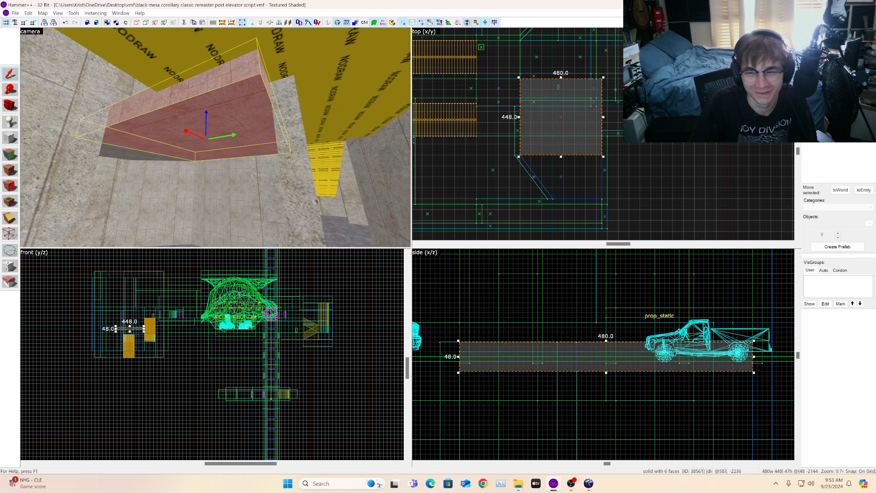
scroll(620, 114, down, 1)
scroll(596, 93, up, 6)
drag(500, 106, 703, 106)
scroll(639, 96, down, 4)
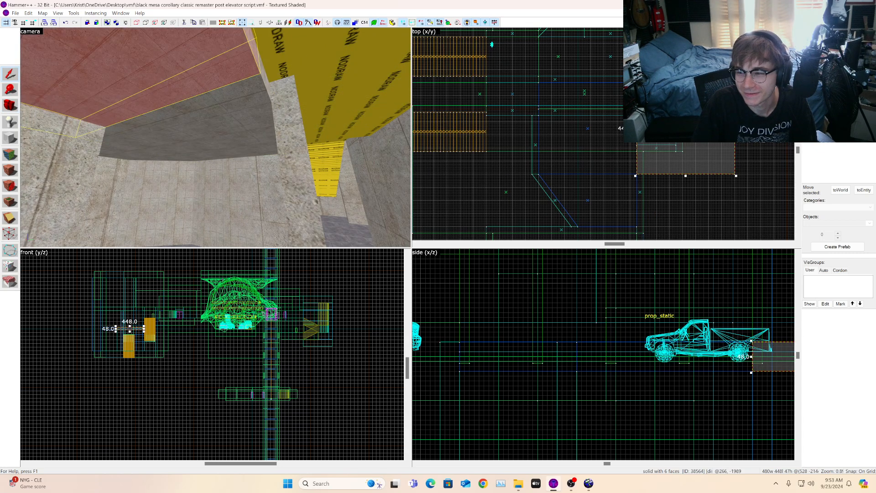
scroll(708, 145, up, 2)
drag(745, 190, 659, 148)
key(Escape)
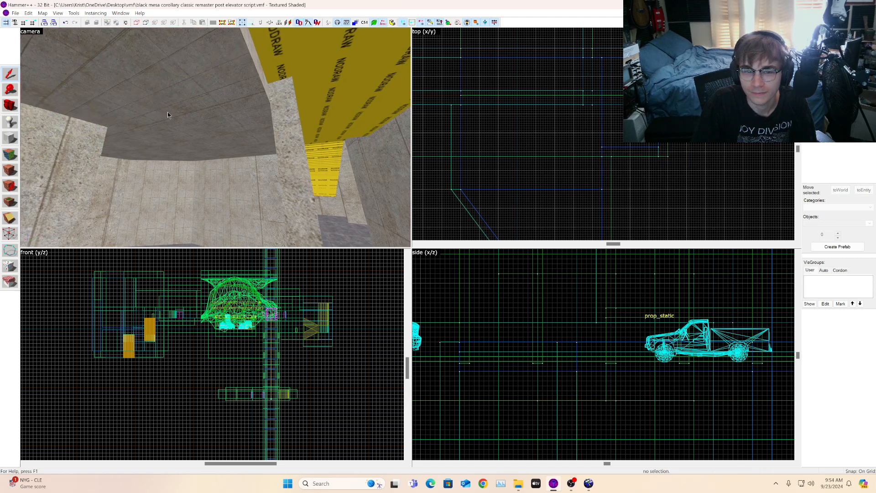
Step: Apply the NODRAW texture to the top and side faces of the angled block with texture application
key(d)
click(10, 106)
key(z)
key(s)
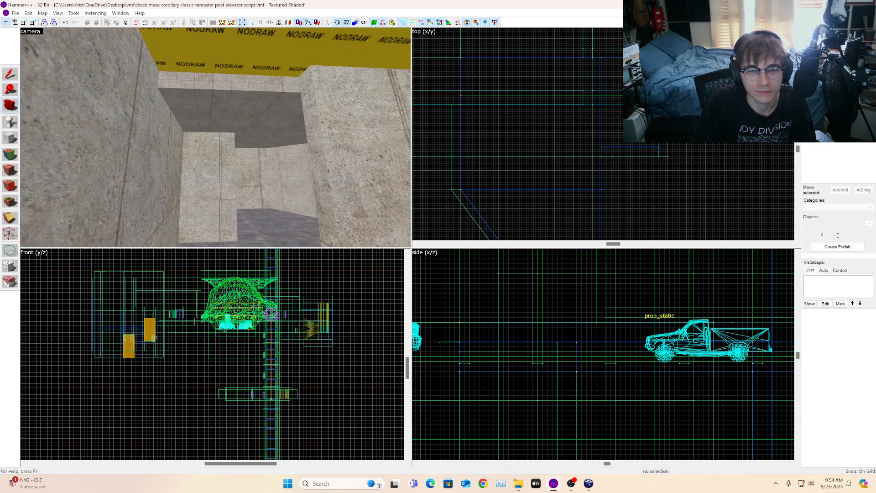
key(w)
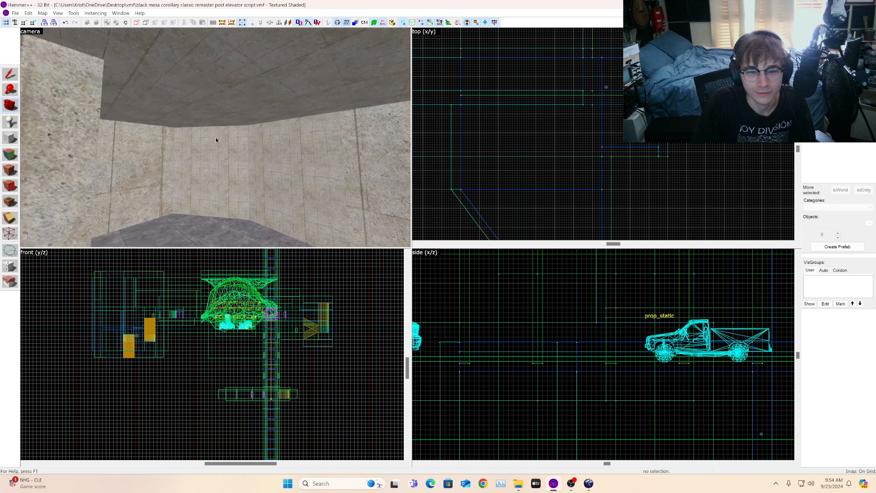
key(w)
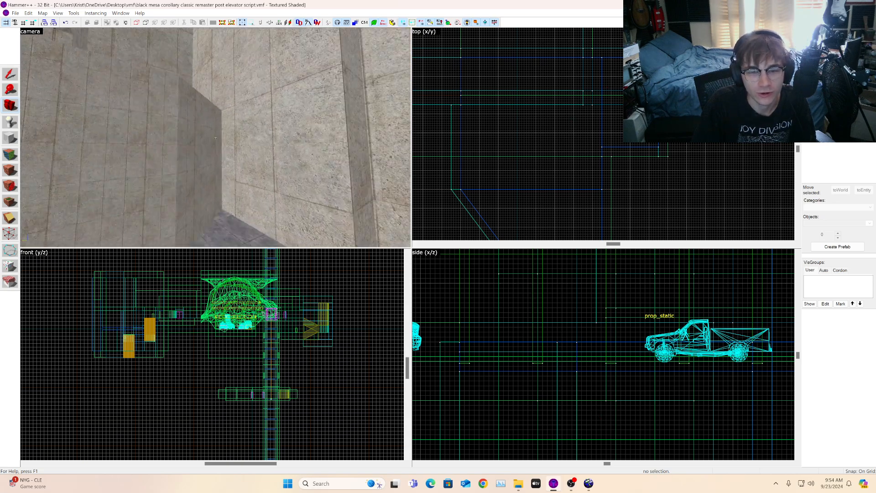
key(w)
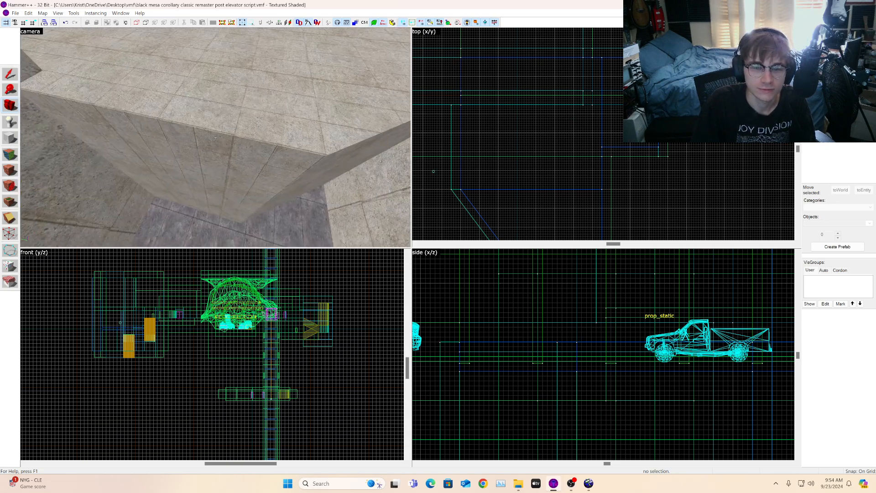
key(s)
key(s)
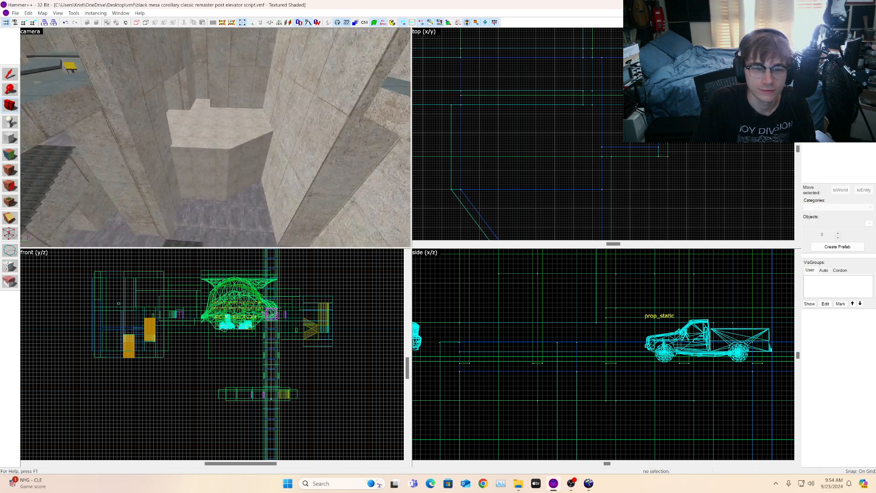
key(z)
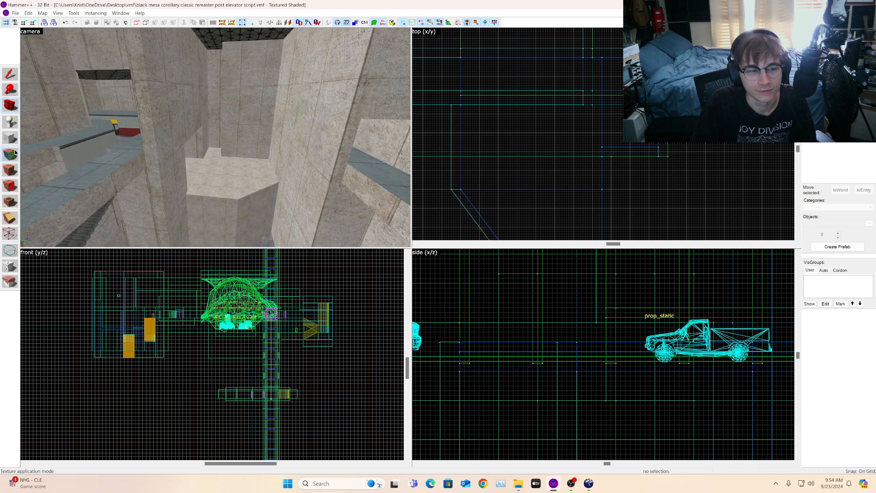
click(15, 153)
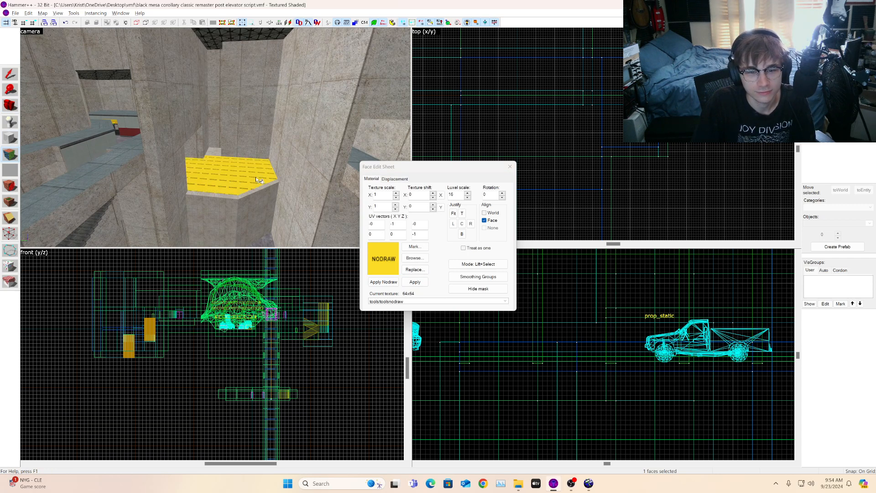
right_click(257, 189)
right_click(217, 204)
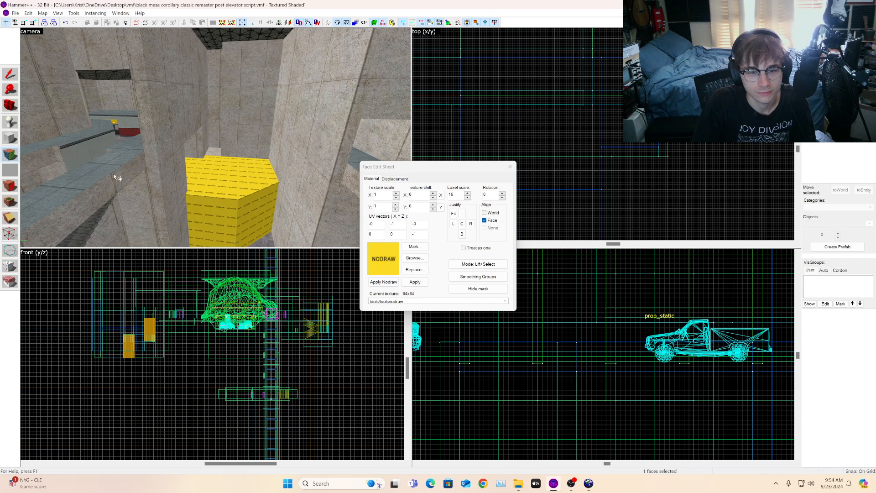
Step: Select the block's top face to examine its texture alignment settings
click(11, 108)
drag(173, 113, 216, 138)
key(w)
key(w)
key(s)
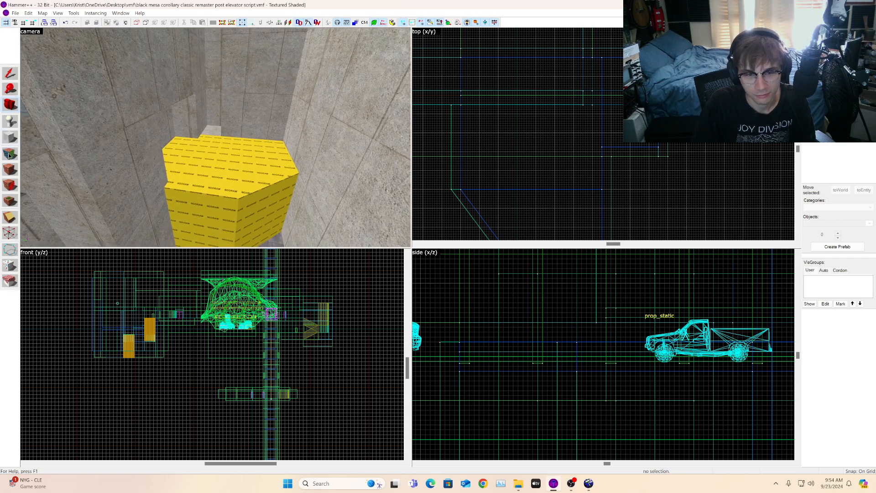
click(10, 154)
click(216, 136)
click(215, 132)
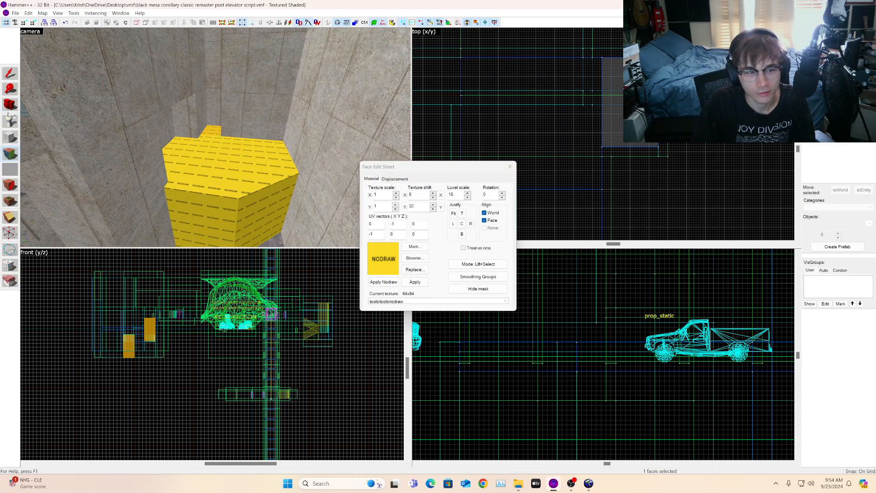
click(10, 105)
Step: Select the yellow NODRAW wall brush and move it toward the player start in the top view
drag(215, 137, 215, 137)
key(w)
key(w)
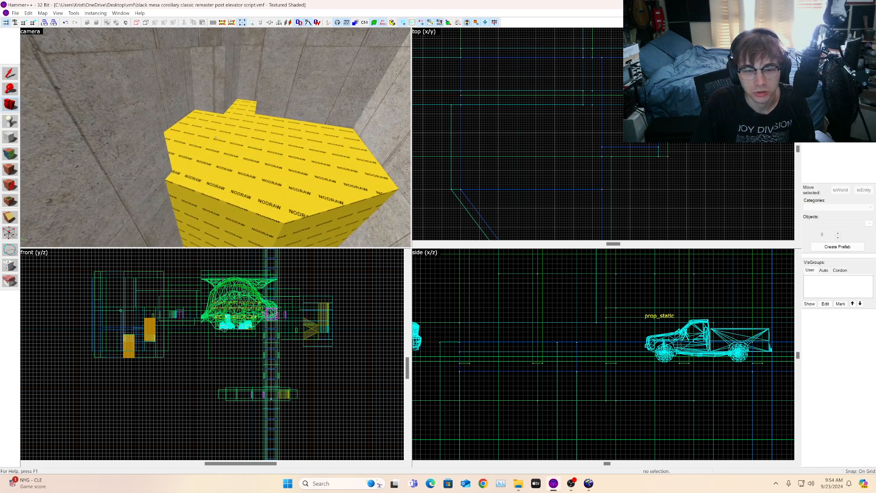
key(w)
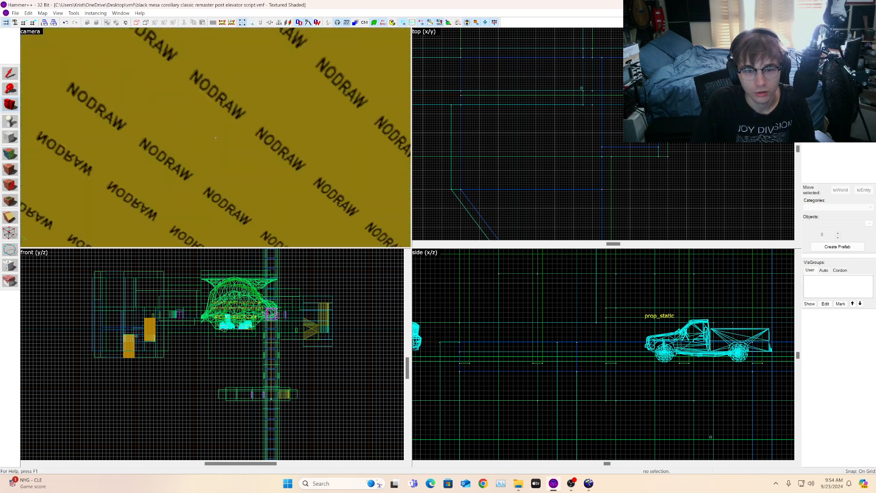
key(s)
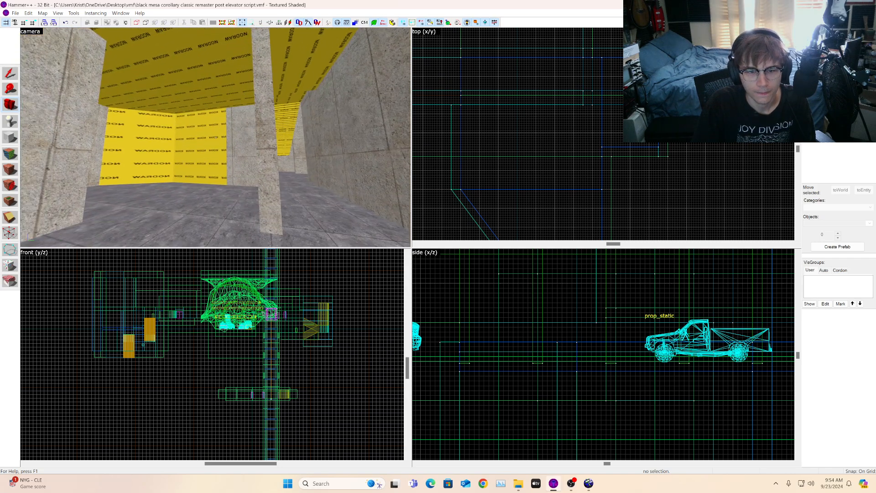
key(d)
key(w)
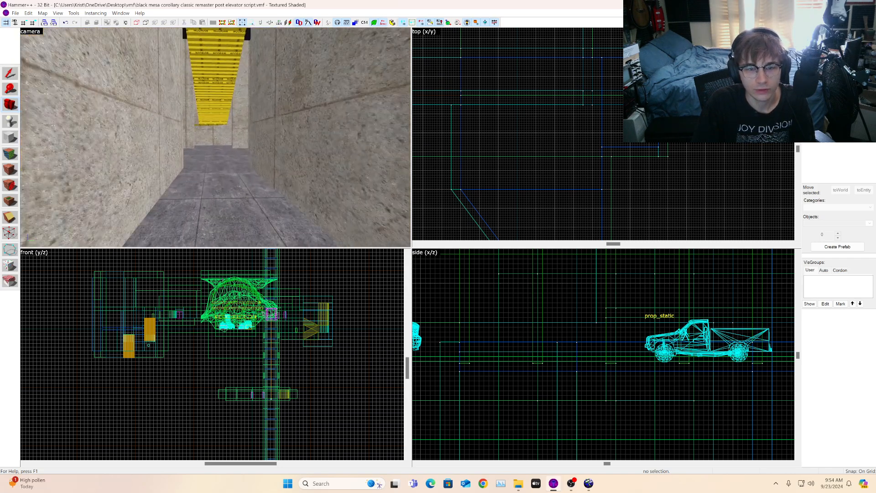
key(a)
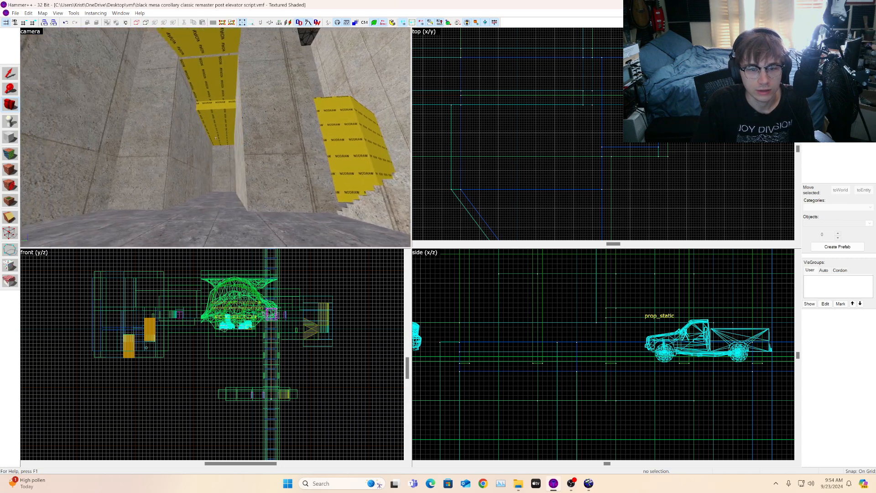
key(d)
key(z)
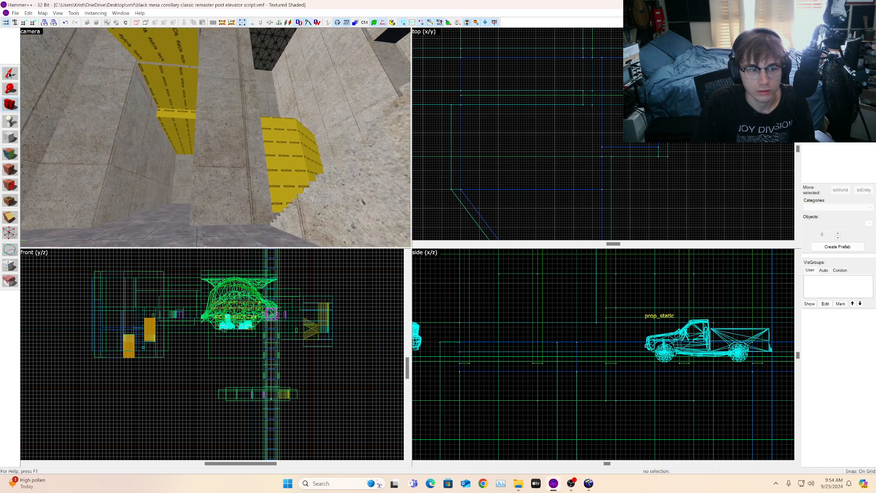
click(287, 157)
scroll(541, 149, down, 3)
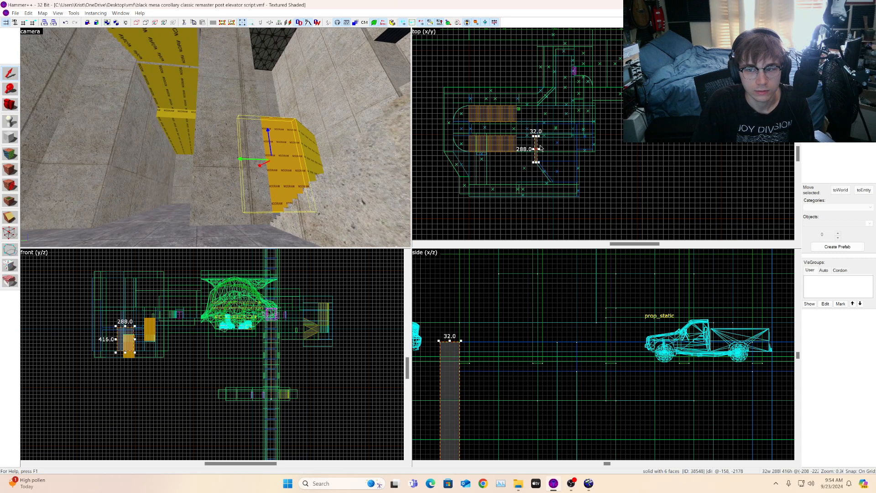
mouse_move(538, 142)
mouse_down()
mouse_move(548, 128)
mouse_move(515, 94)
mouse_move(502, 106)
mouse_move(514, 108)
mouse_up()
scroll(515, 108, up, 5)
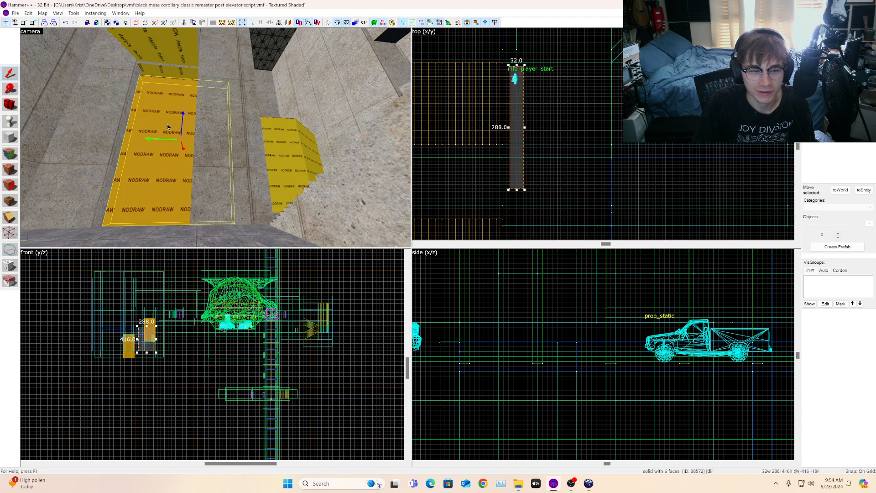
Step: Shift the wall brush slightly along the X axis in the top view
key(z)
key(w)
key(z)
scroll(509, 60, up, 3)
drag(514, 84, 501, 78)
key(z)
key(s)
key(z)
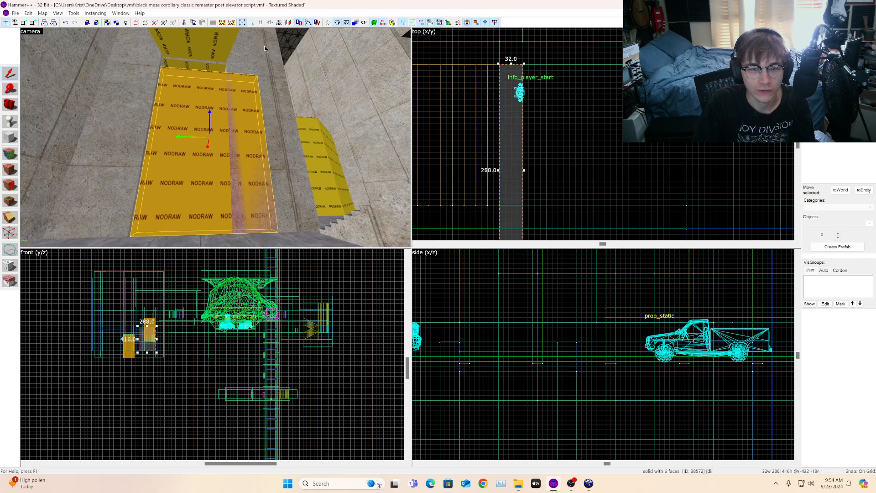
Step: Shorten the wall brush's length to 192 units in the top view
scroll(601, 87, down, 5)
scroll(576, 137, up, 3)
mouse_move(561, 173)
mouse_down()
mouse_move(559, 115)
mouse_move(559, 124)
mouse_up()
scroll(509, 296, down, 14)
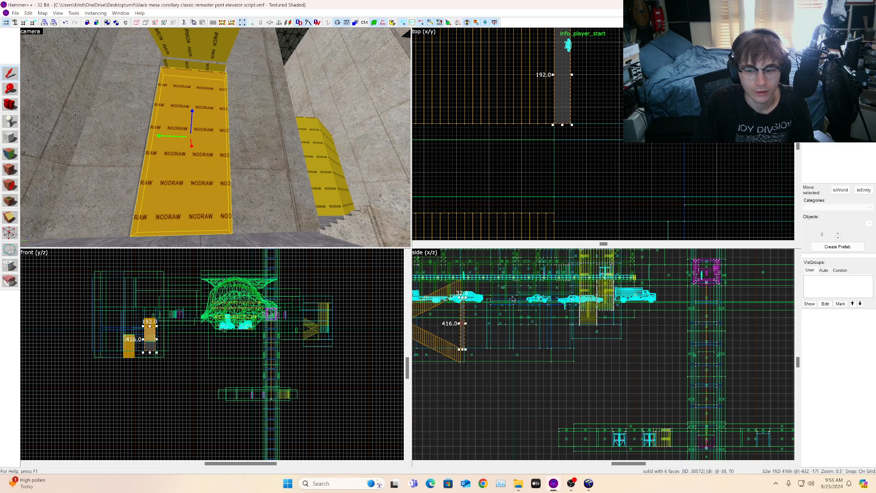
Step: Raise the wall brush's height to 448 units in the side view
scroll(525, 317, up, 12)
scroll(515, 337, up, 3)
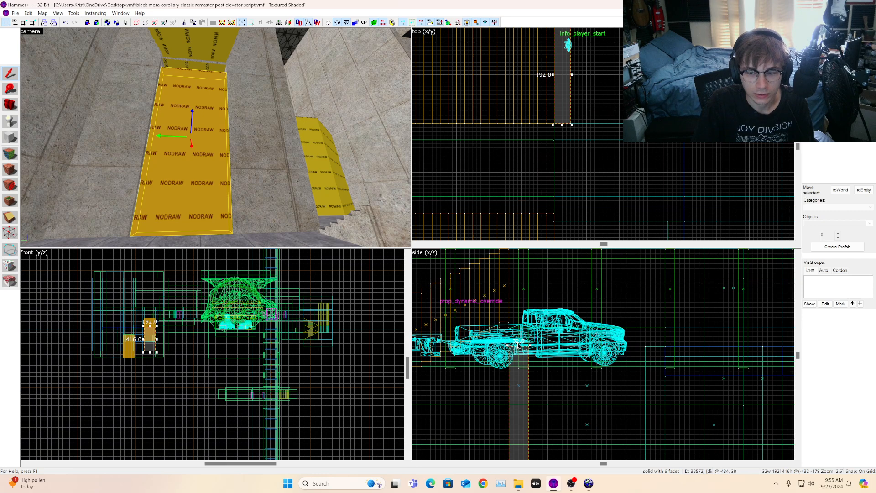
drag(519, 346, 519, 321)
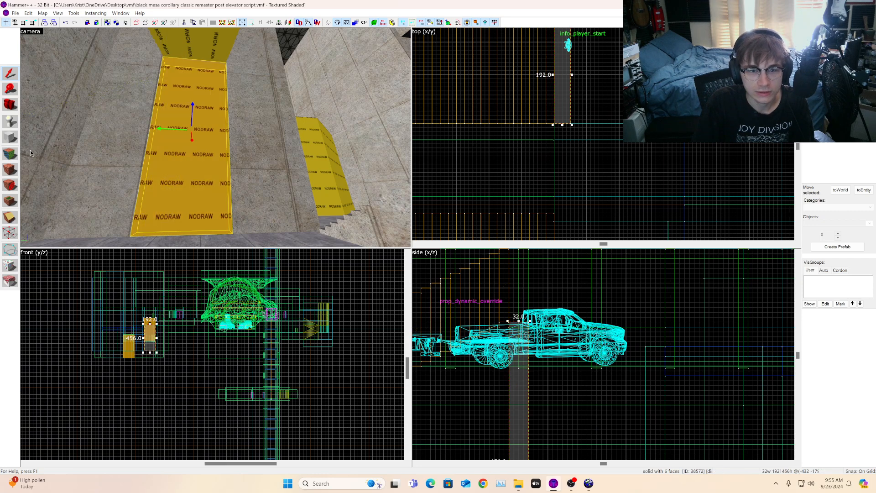
click(13, 107)
key(w)
mouse_move(91, 119)
mouse_down()
mouse_move(119, 142)
mouse_move(105, 126)
mouse_up()
scroll(494, 310, up, 4)
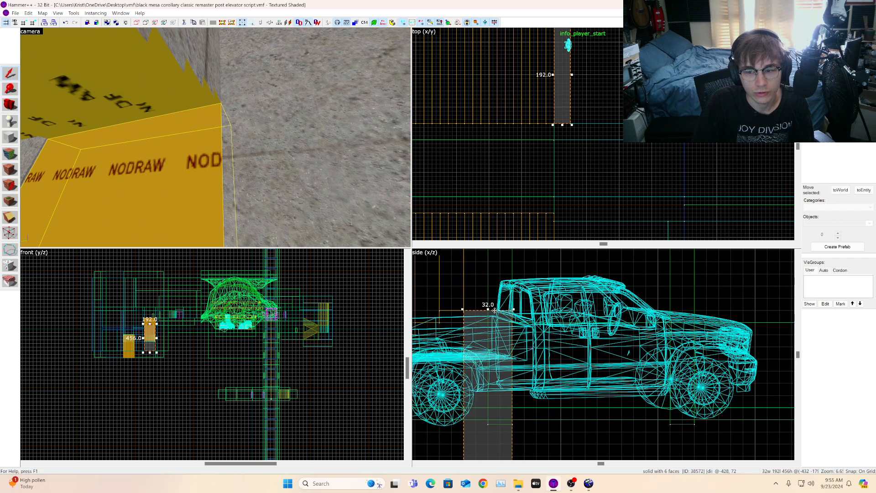
drag(488, 310, 488, 321)
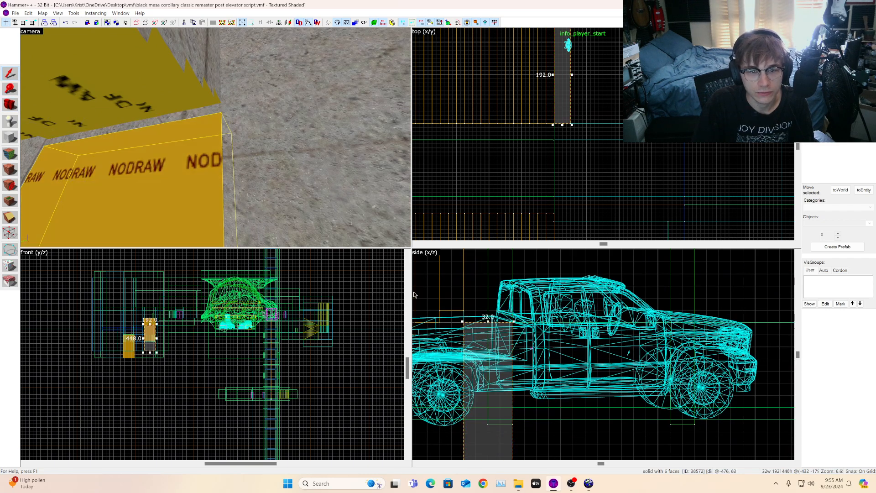
scroll(293, 183, down, 8)
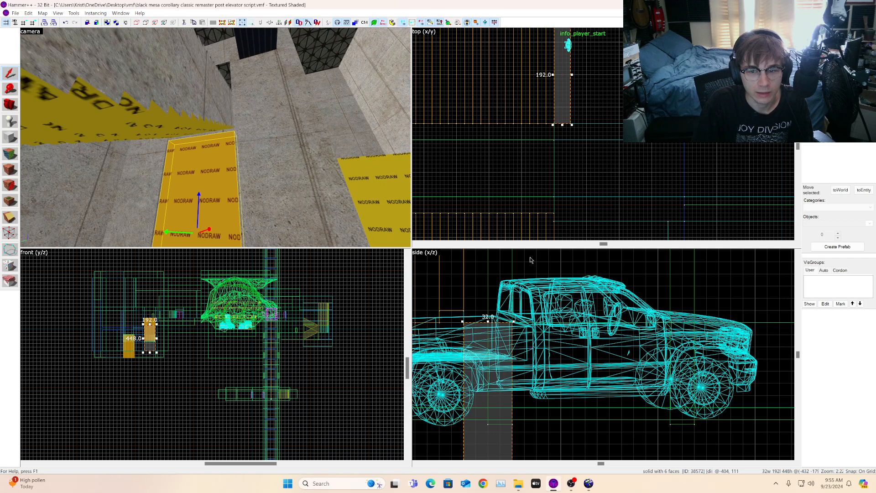
Step: Lower the NODRAW wall brush's height to 256 units in the side view
scroll(516, 326, down, 6)
scroll(509, 365, down, 6)
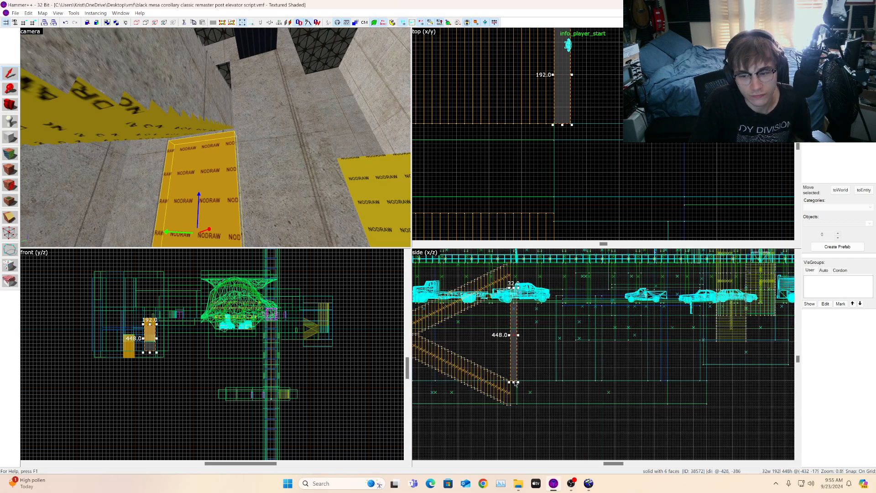
drag(514, 381, 513, 342)
click(11, 104)
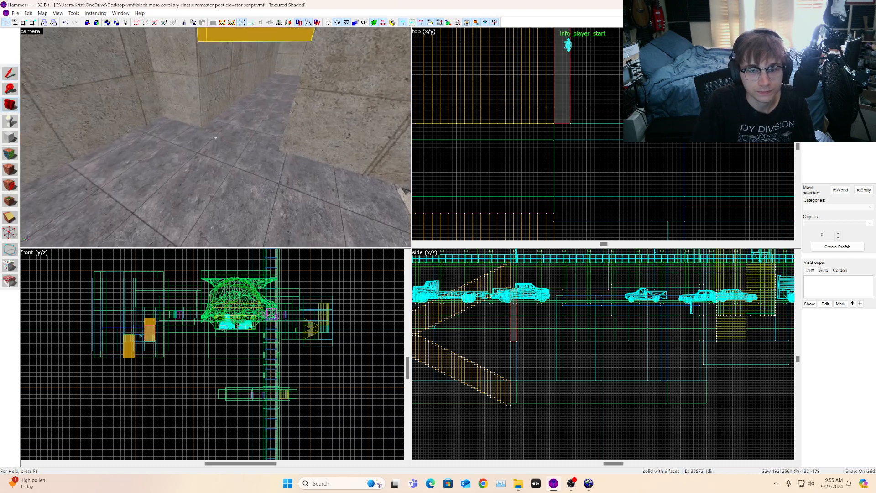
scroll(661, 168, down, 7)
scroll(634, 151, up, 6)
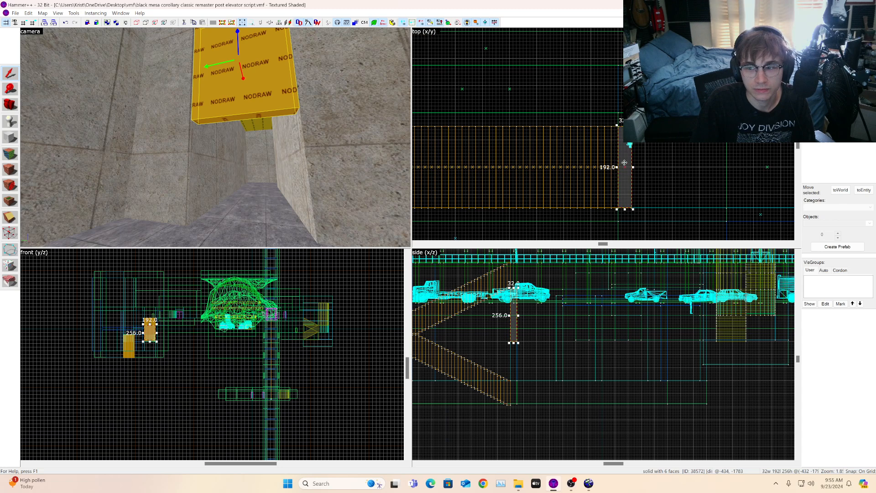
scroll(617, 201, up, 3)
Step: Duplicate the wall brush along the Y axis in the top view and shorten the copy to 96 units
shift+drag(631, 184, 630, 113)
scroll(484, 178, down, 4)
scroll(543, 120, up, 3)
scroll(569, 118, up, 2)
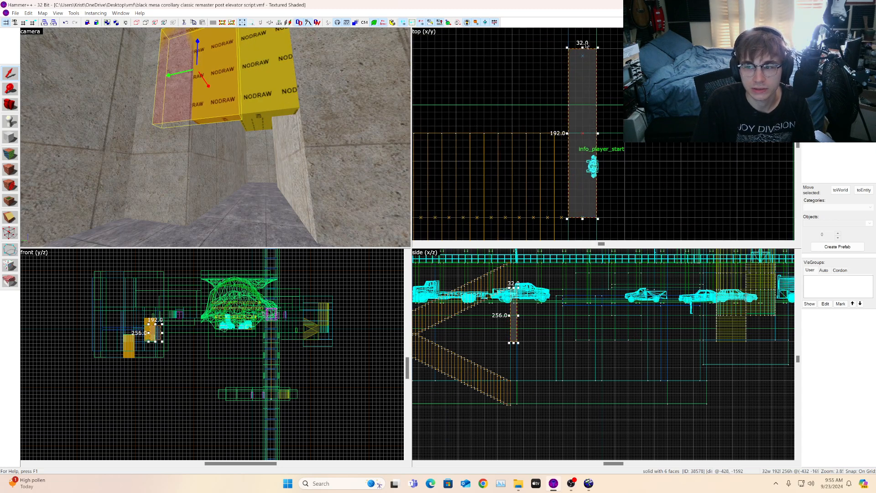
drag(583, 48, 575, 124)
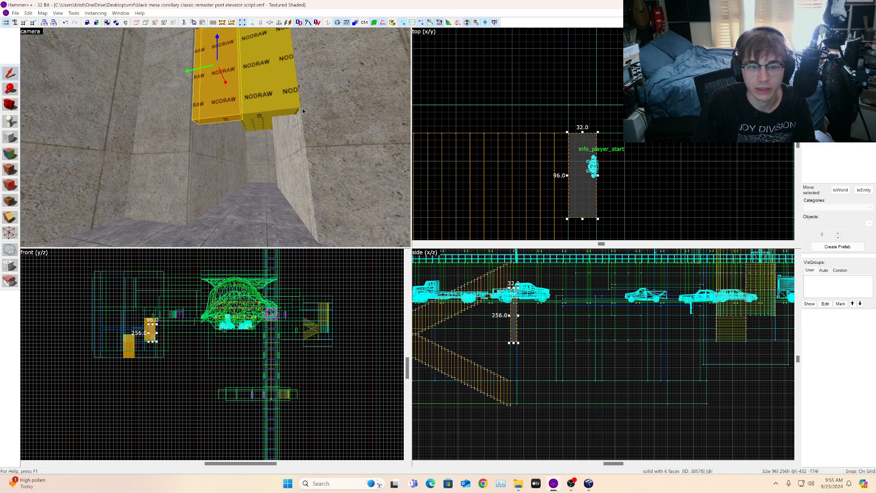
scroll(575, 123, up, 1)
scroll(452, 292, up, 2)
Step: Lower the copied brush and cut its height to 192 units in the side view
drag(549, 339, 548, 395)
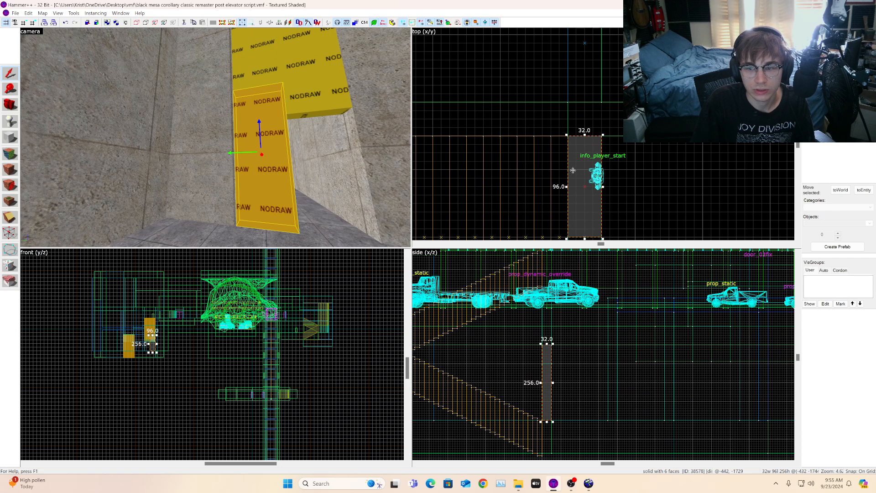
scroll(560, 343, up, 3)
drag(548, 333, 548, 372)
scroll(607, 109, down, 3)
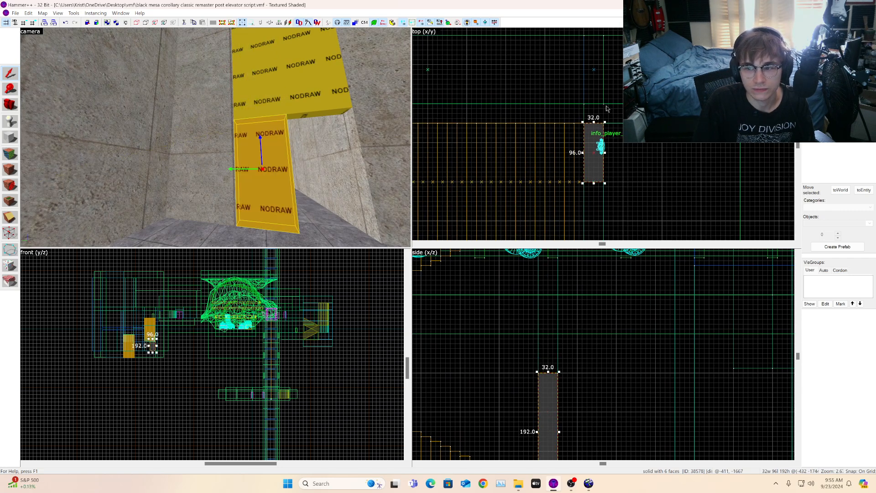
scroll(597, 160, up, 3)
Step: Delete the copied pillar brushes standing in the doorway
key(Delete)
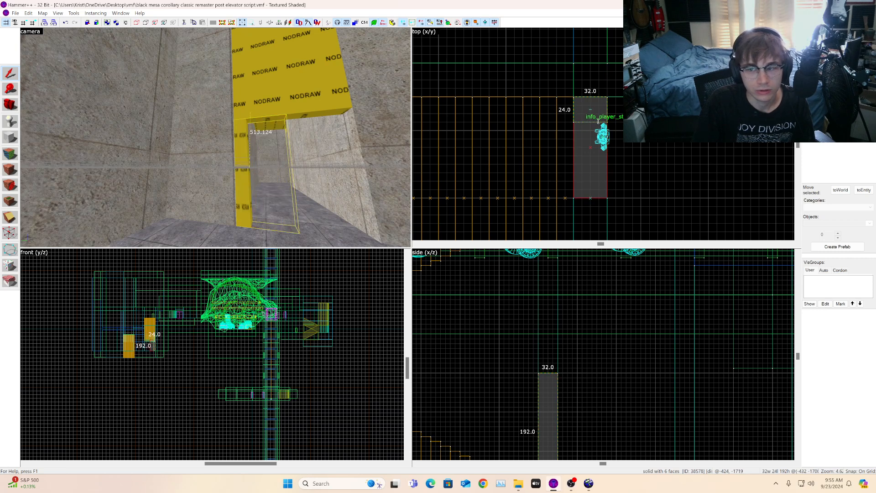
click(243, 165)
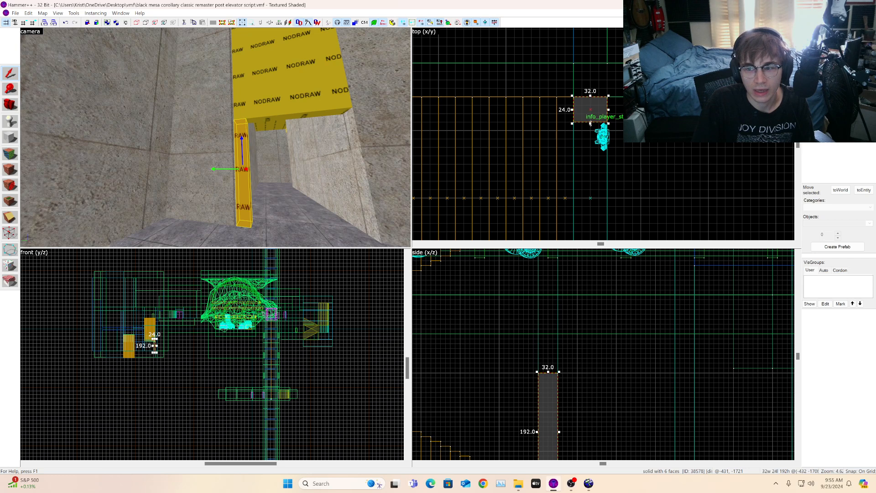
key(Delete)
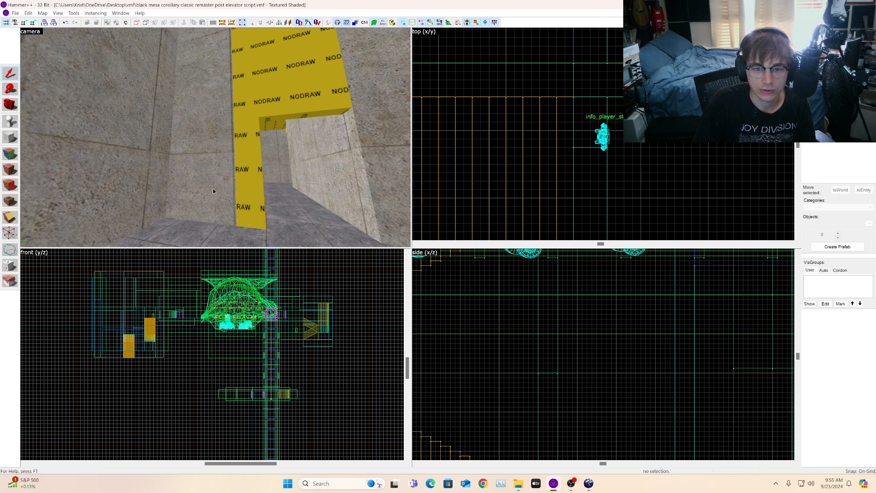
Step: Fly the 3D camera through the stairwell and corridors to inspect the NODRAW walls and doorway
click(259, 156)
shift+drag(594, 124, 593, 158)
key(Escape)
key(s)
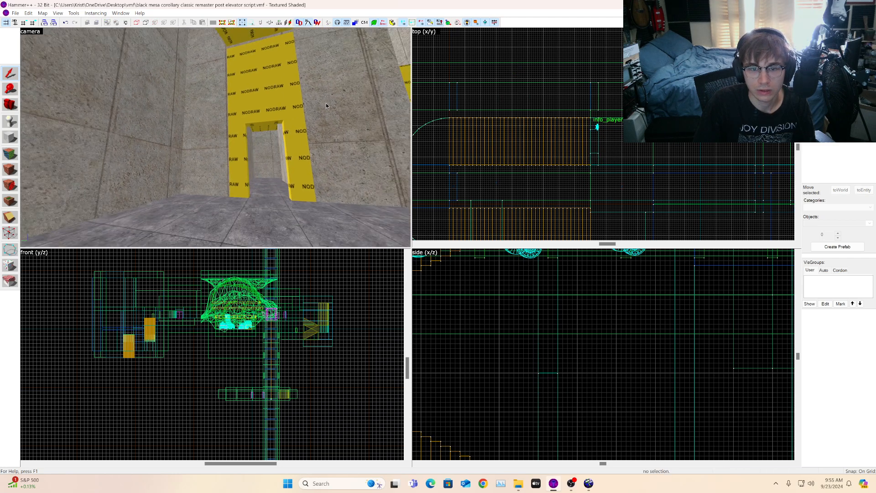
key(d)
click(6, 103)
key(w)
drag(216, 164, 216, 138)
key(a)
key(d)
key(w)
key(w)
key(w)
key(w)
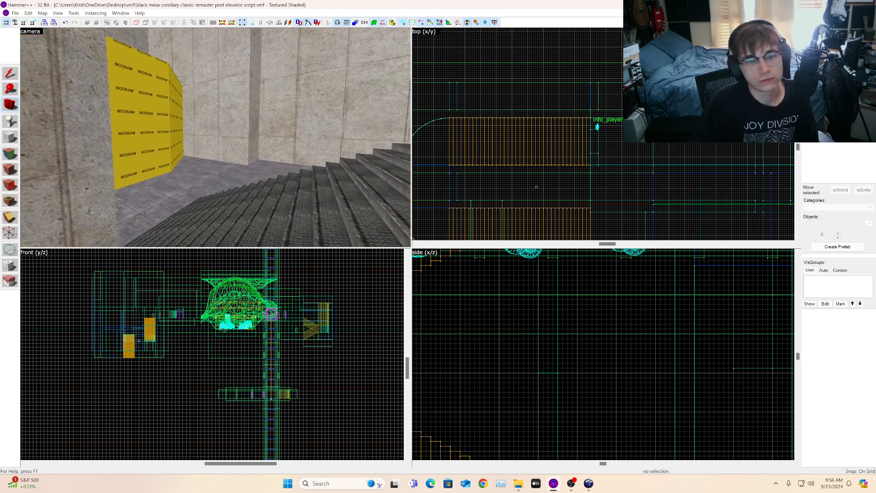
key(s)
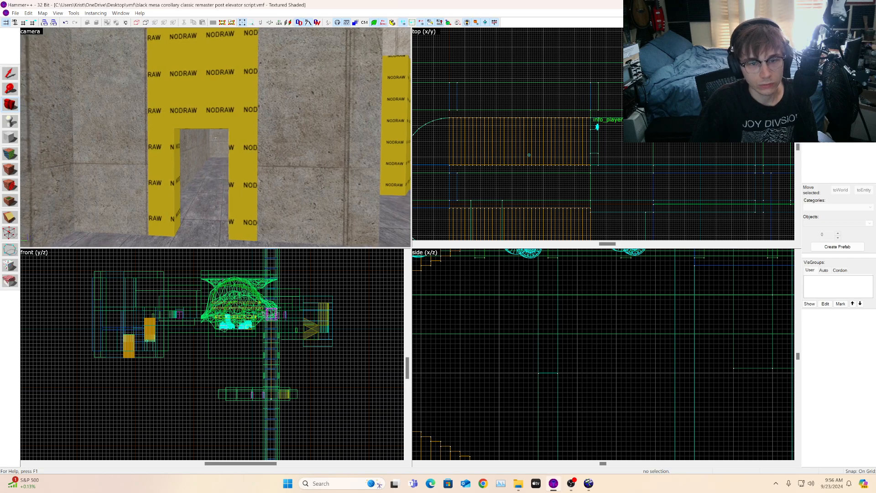
key(s)
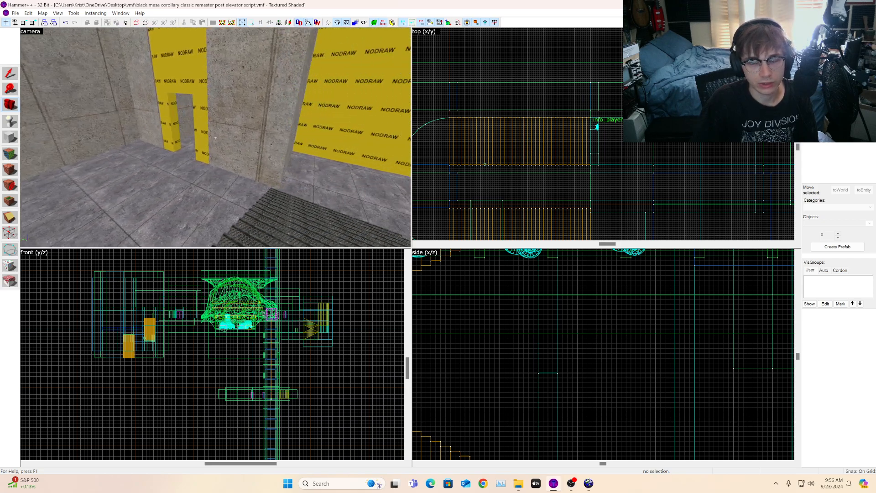
key(w)
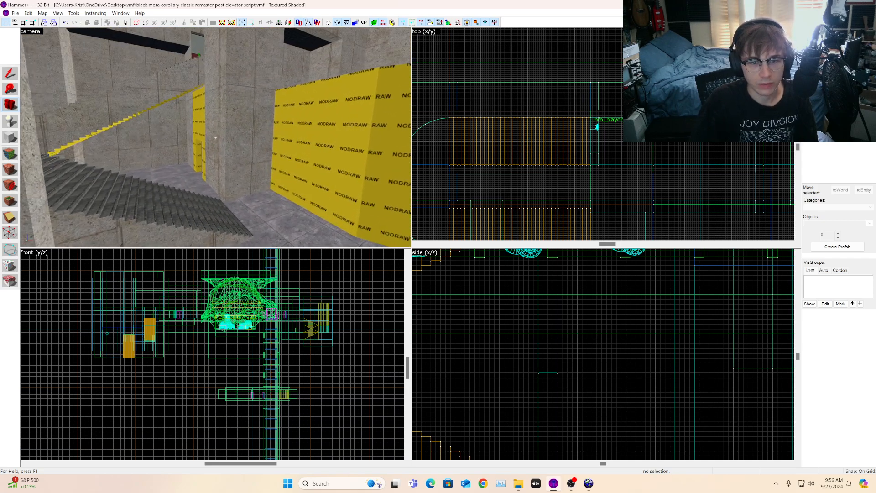
key(s)
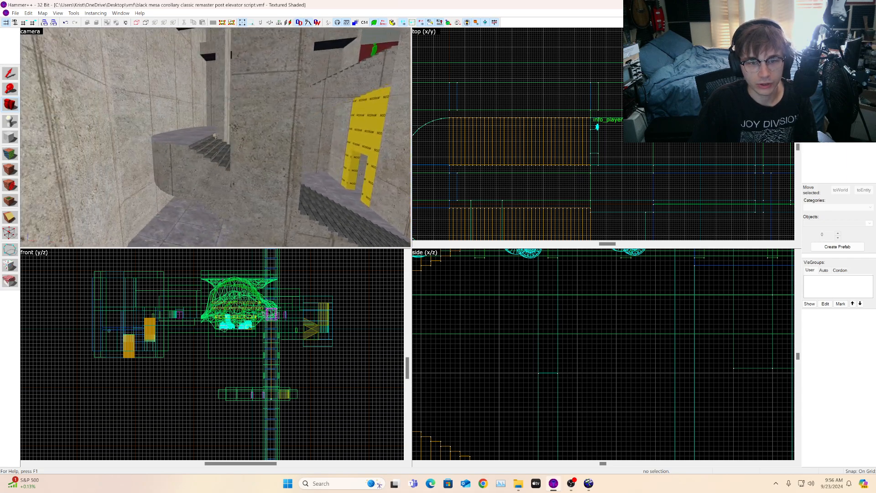
key(w)
key(w)
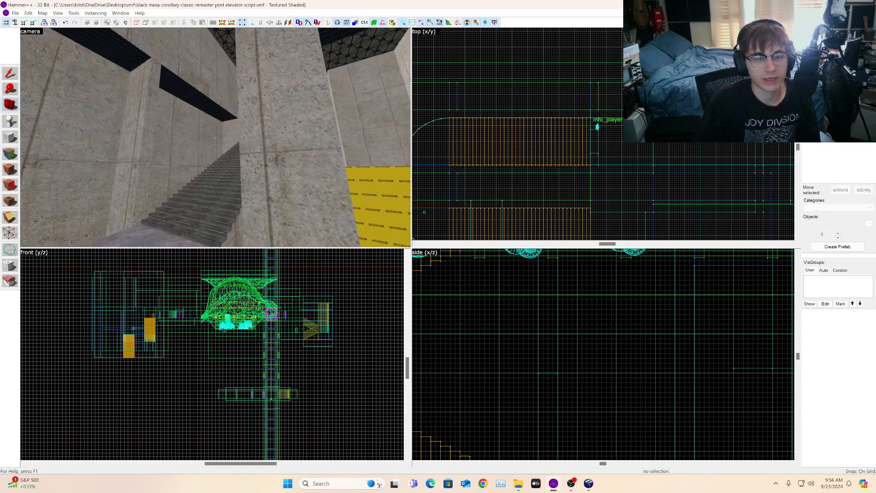
key(w)
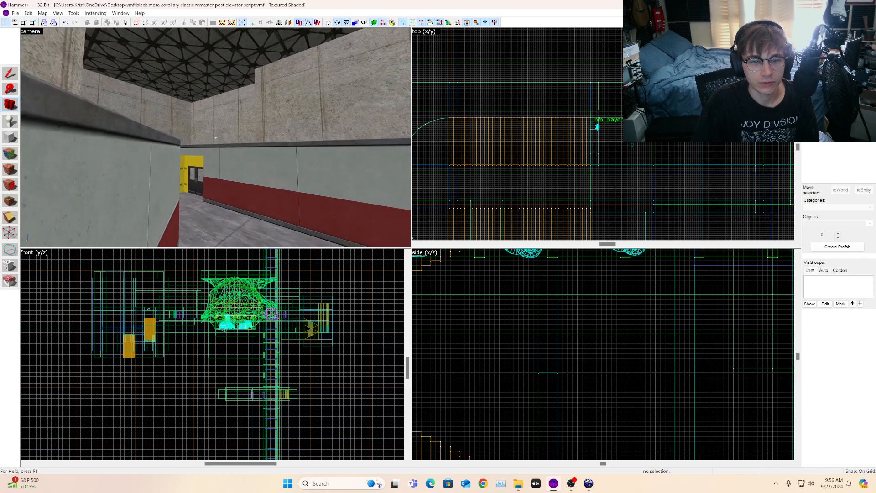
key(w)
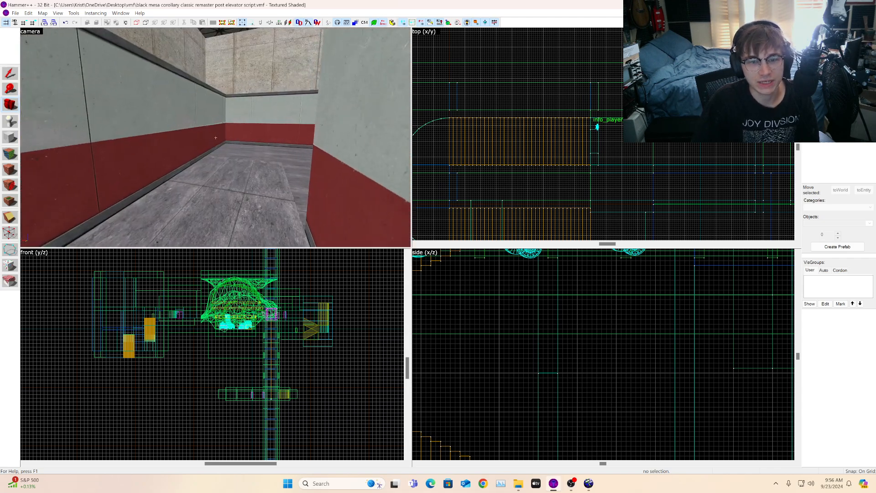
key(w)
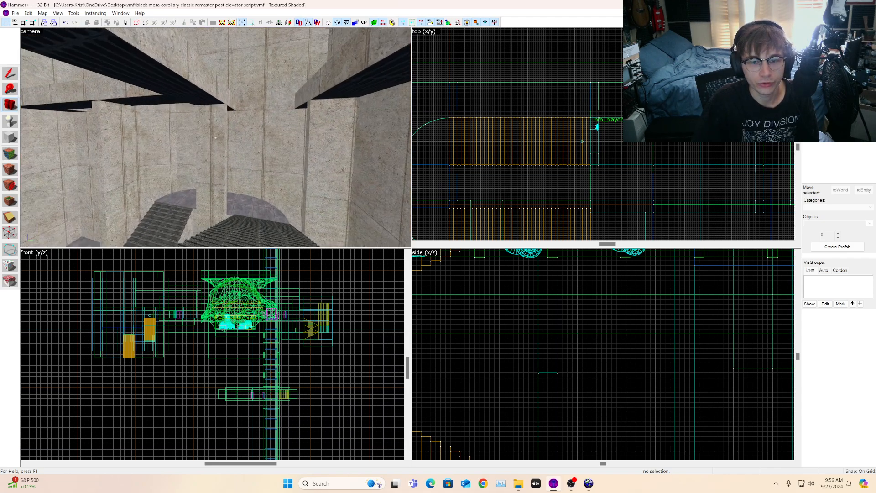
key(w)
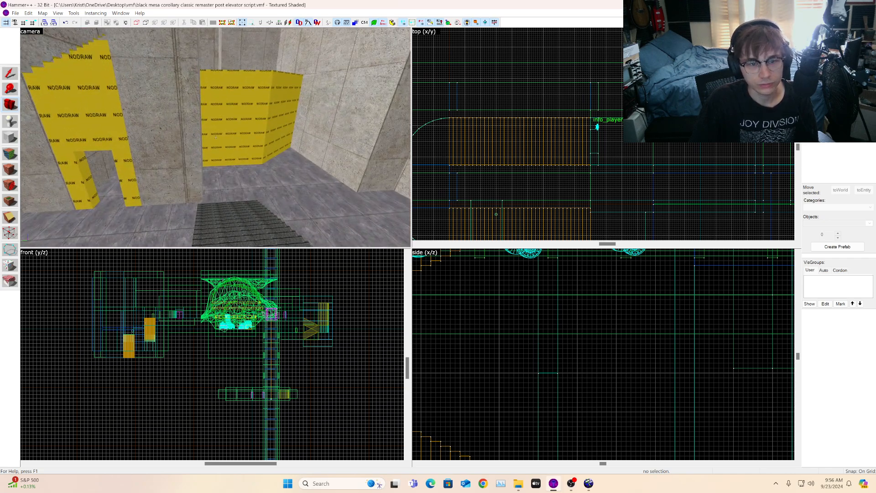
key(w)
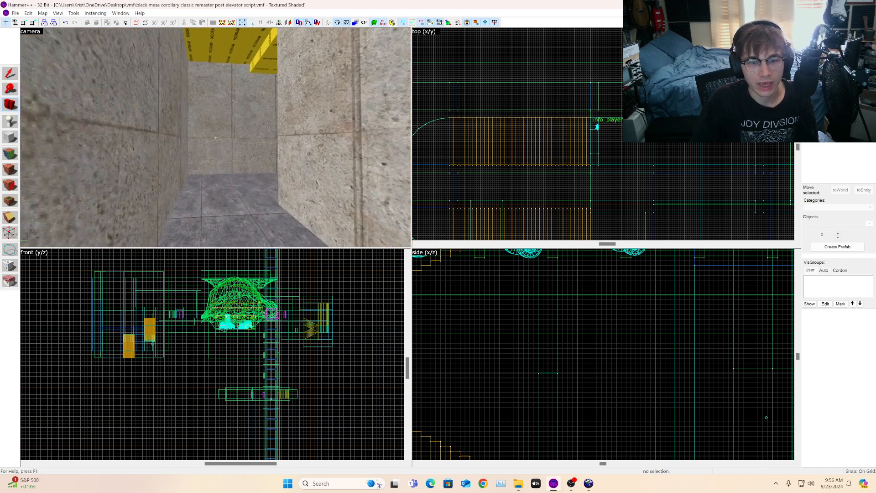
key(w)
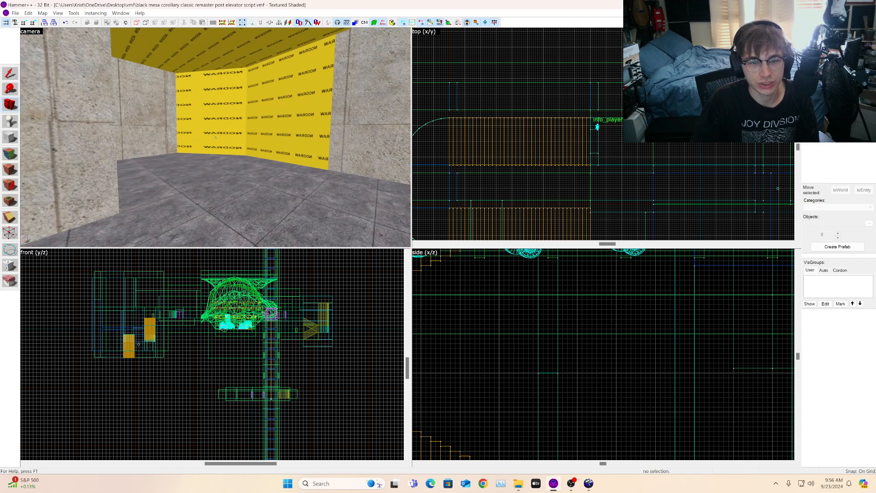
key(w)
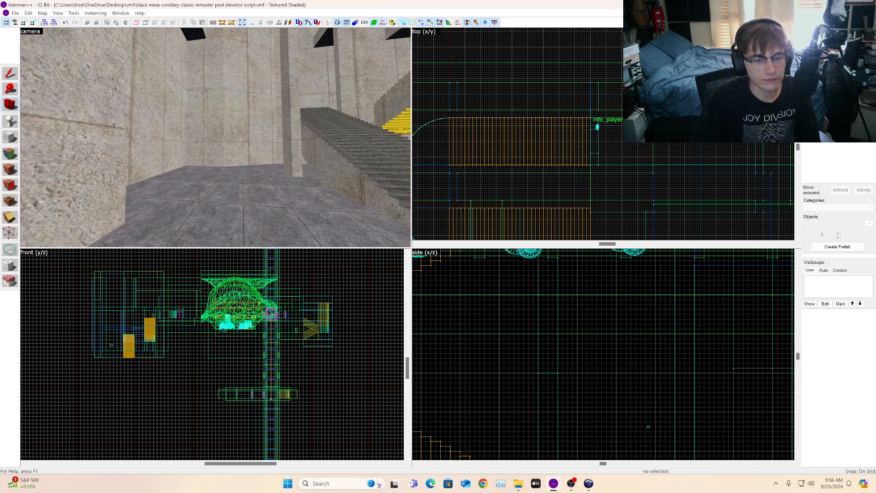
key(w)
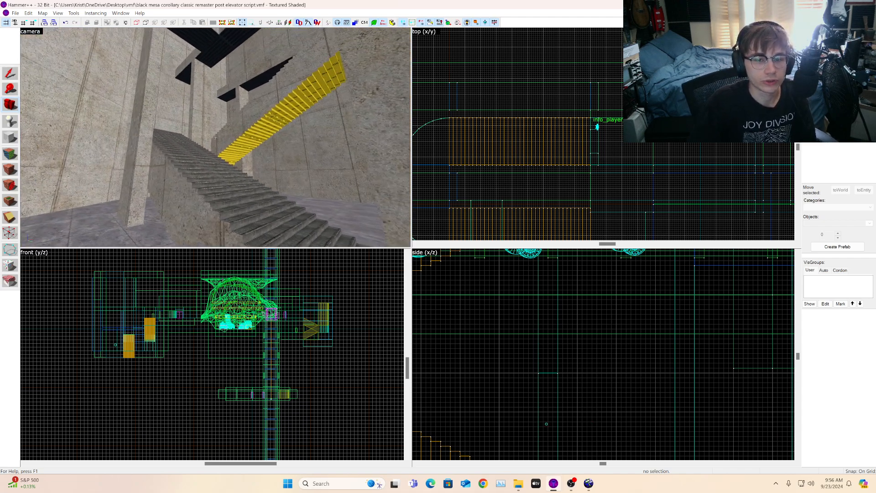
key(w)
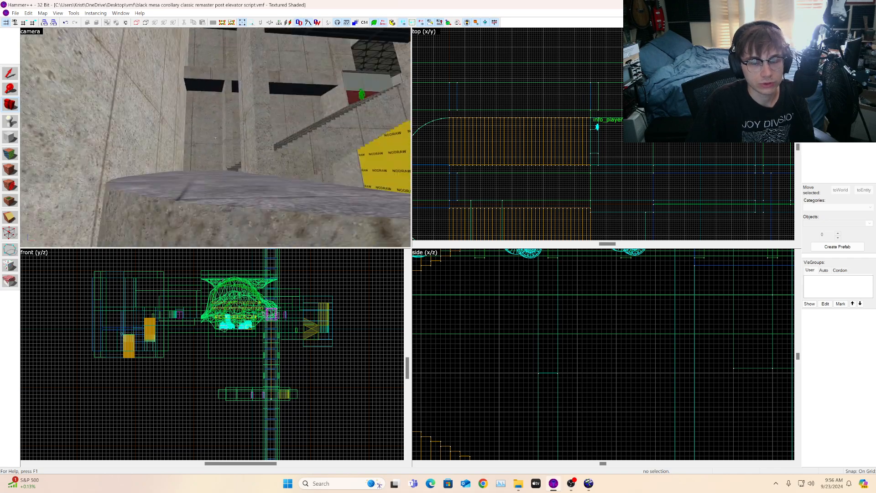
key(w)
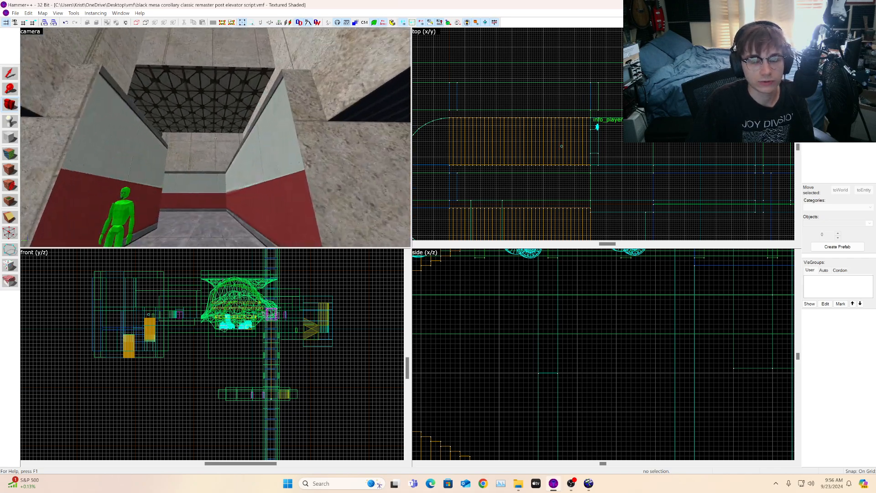
key(w)
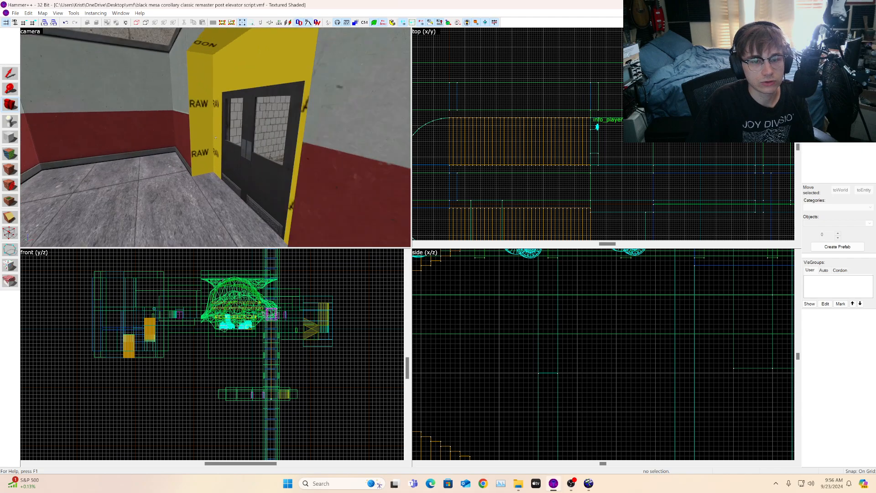
key(w)
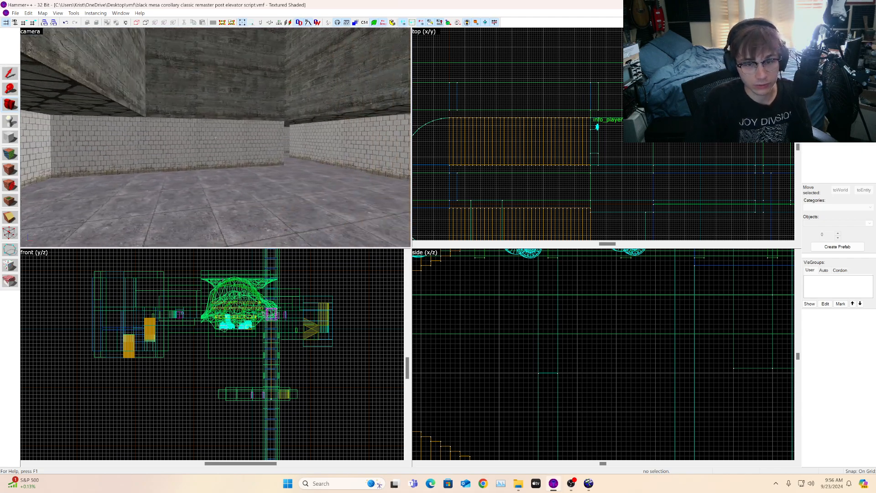
key(w)
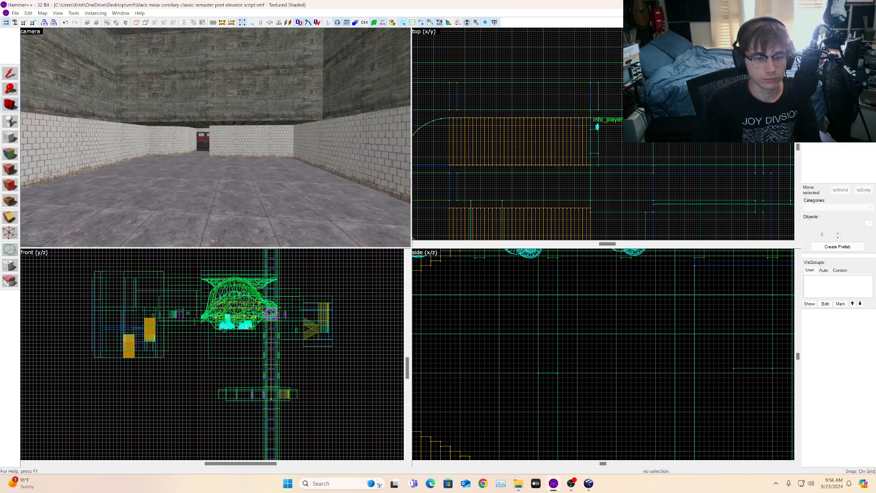
key(z)
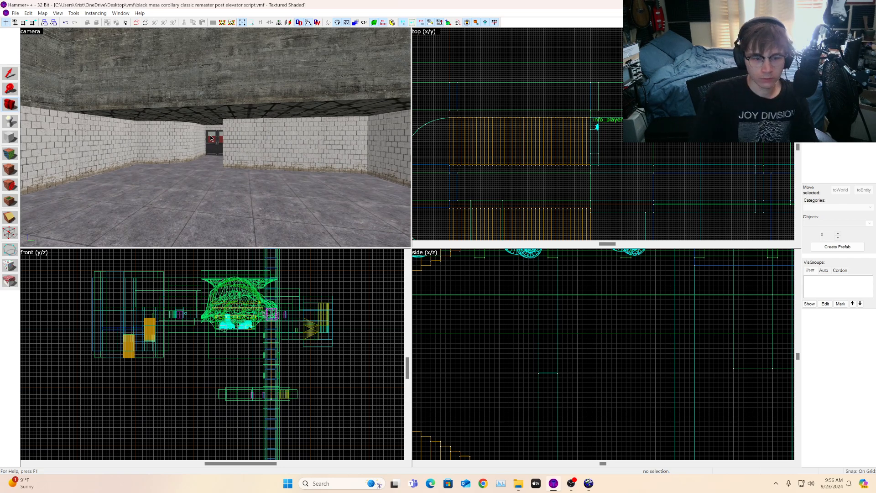
key(w)
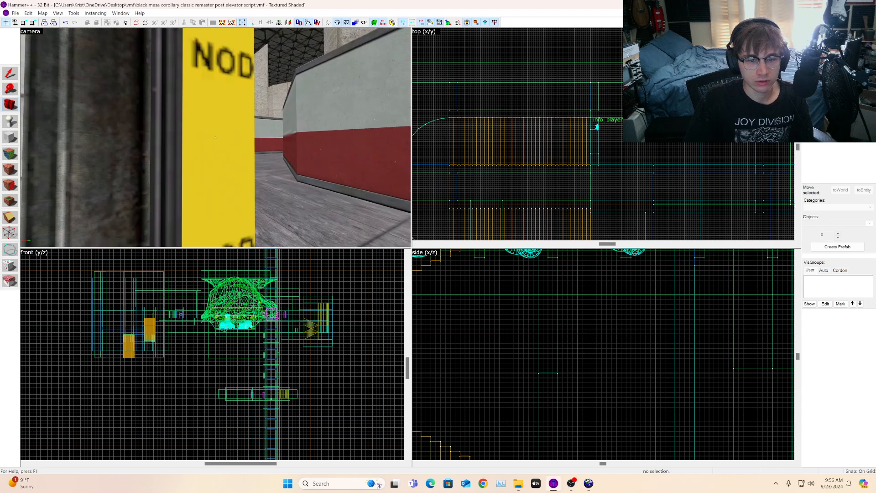
key(w)
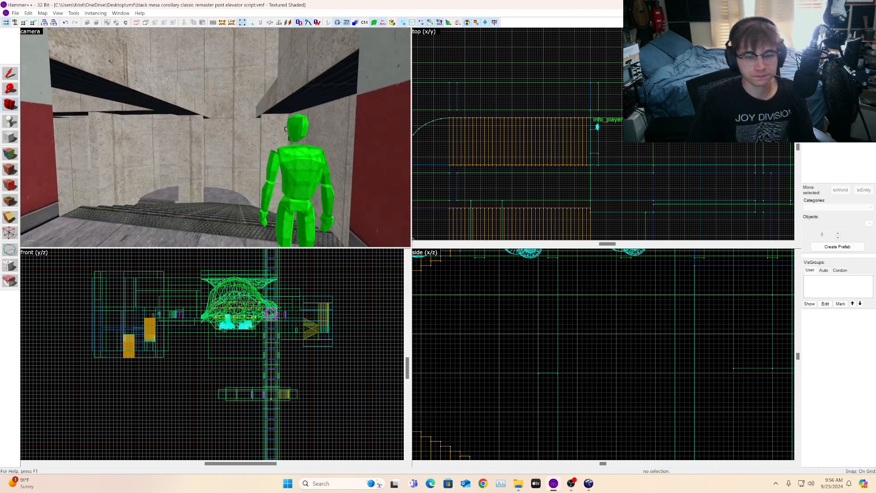
key(w)
key(z)
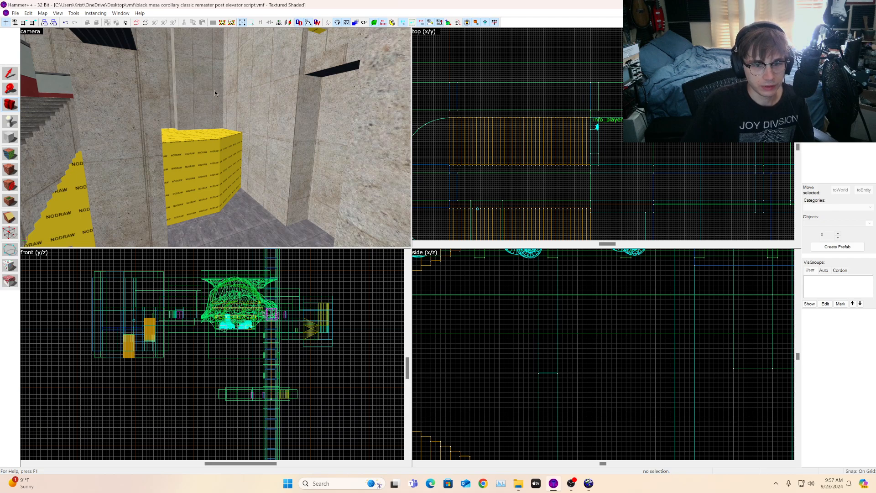
key(z)
key(w)
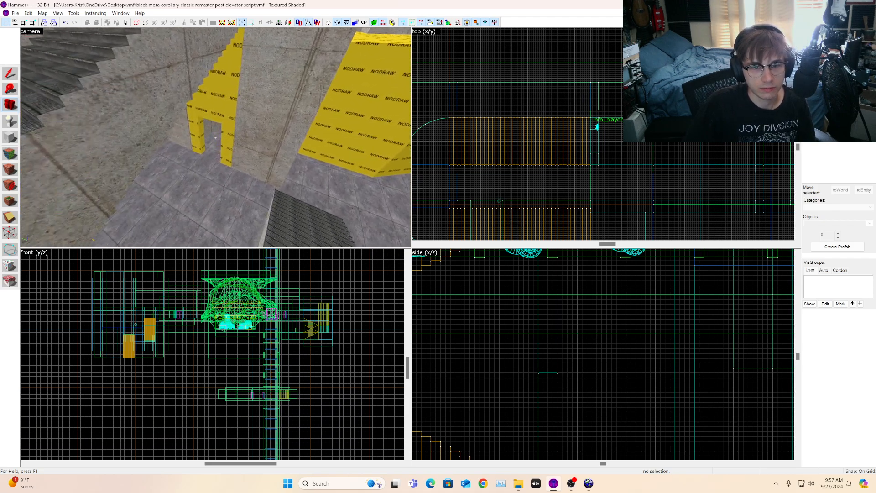
Step: Fly the 3D camera forward through the corridor toward the NODRAW doorway
key(w)
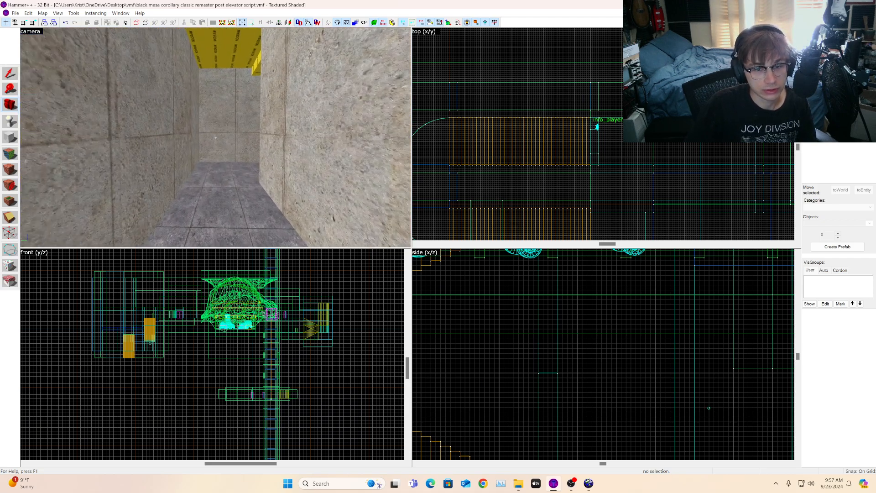
key(w)
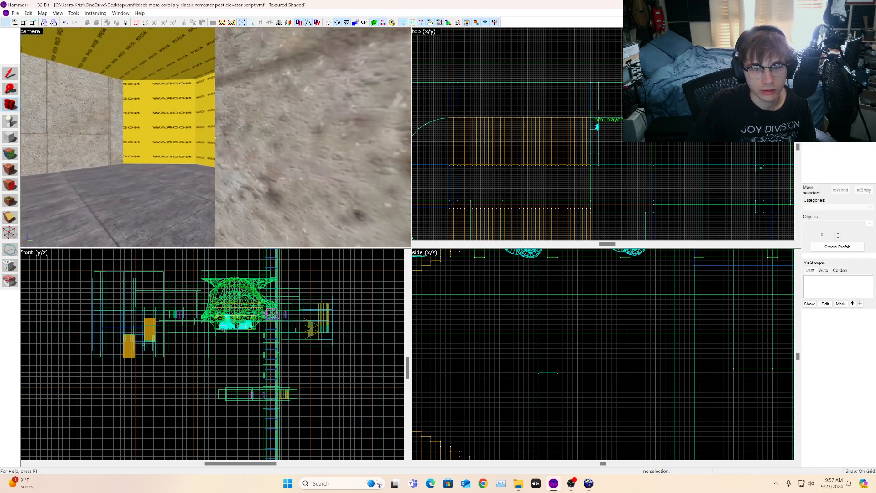
key(w)
key(z)
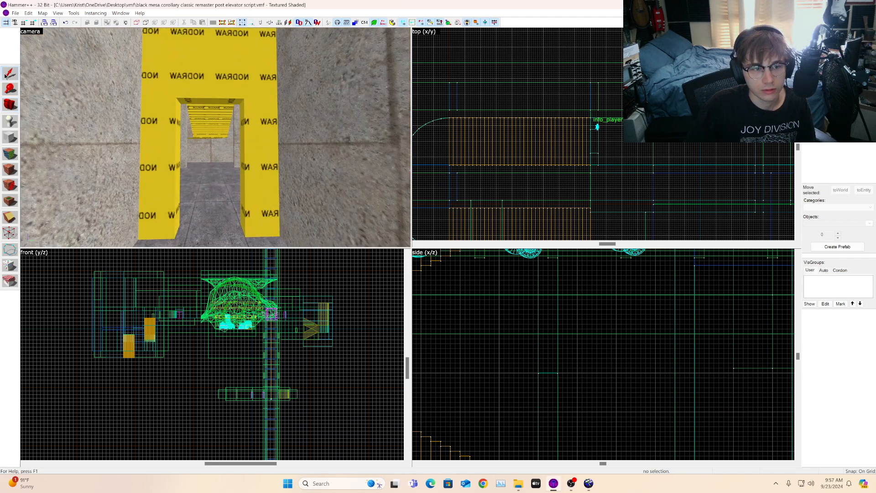
Step: Lower the NODRAW brush above the doorway in the front view to reduce the opening's height
click(174, 69)
scroll(142, 350, up, 4)
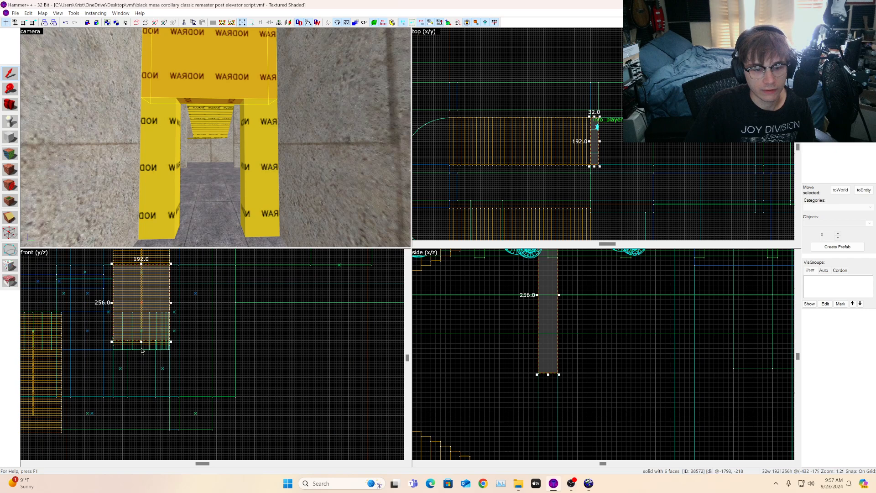
scroll(141, 351, up, 3)
key(Escape)
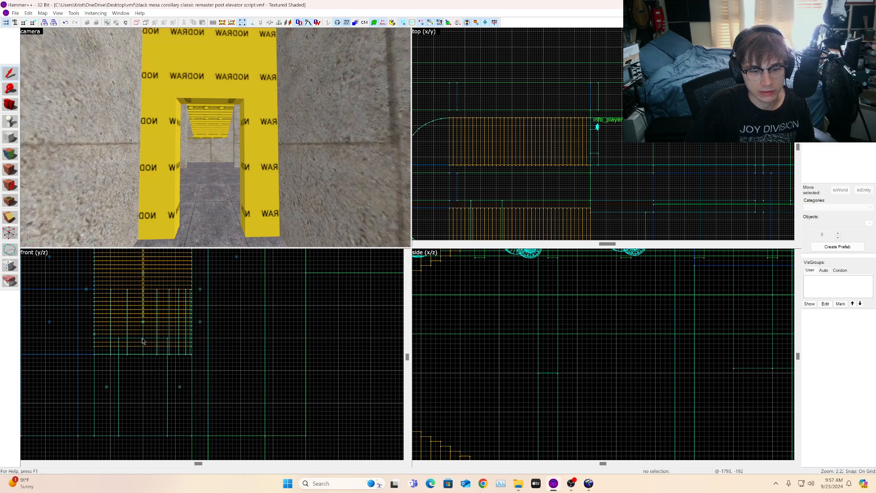
click(232, 90)
drag(142, 339, 145, 363)
Step: Select the doorway's side pillars and resize their height in the front view
click(147, 224)
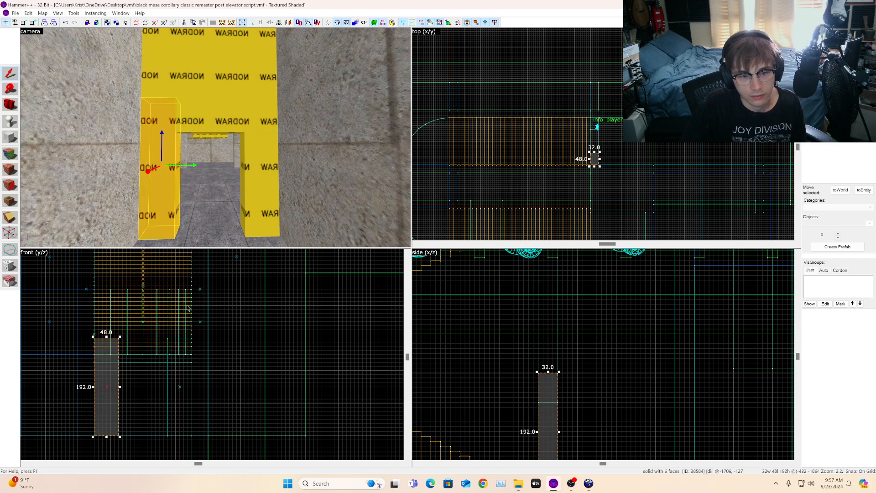
ctrl+click(258, 200)
drag(144, 338, 144, 361)
click(247, 335)
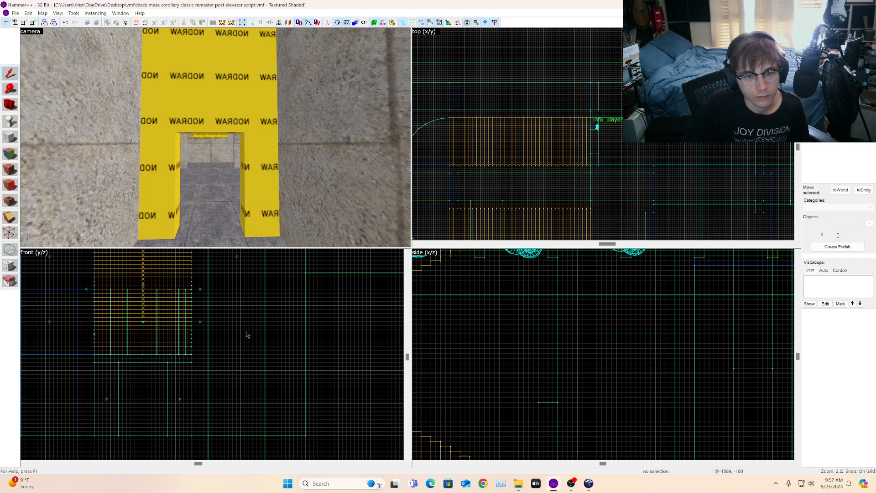
Step: Clip the NODRAW corner wall brush horizontally at 208 units height in the side view
key(z)
key(w)
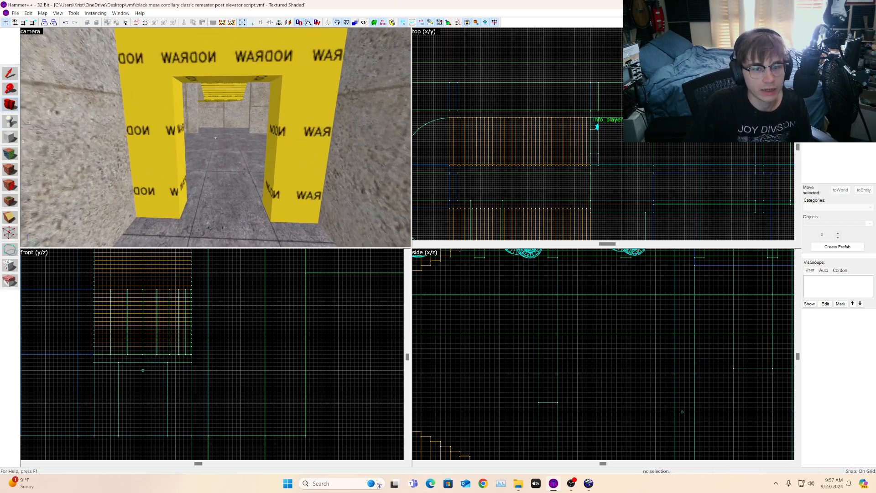
key(d)
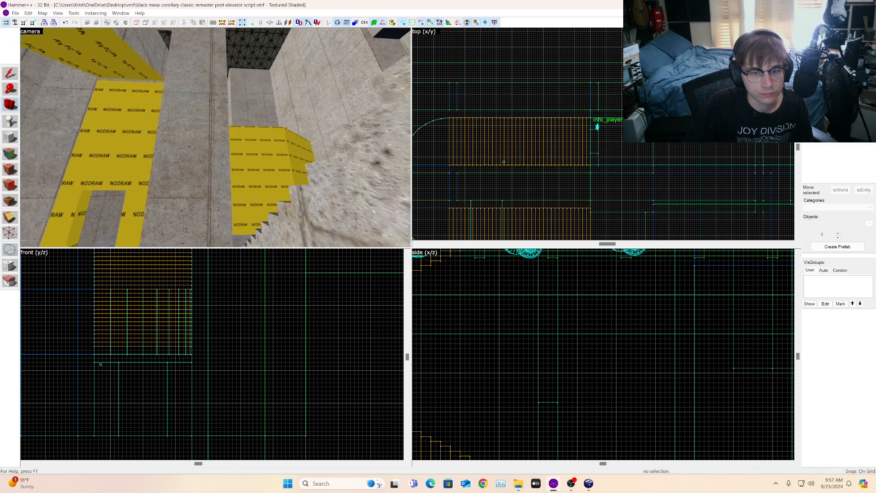
key(a)
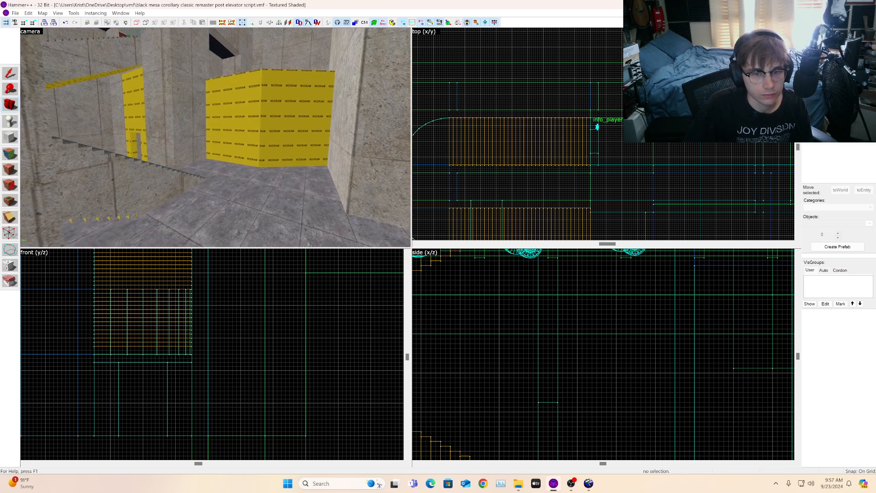
key(z)
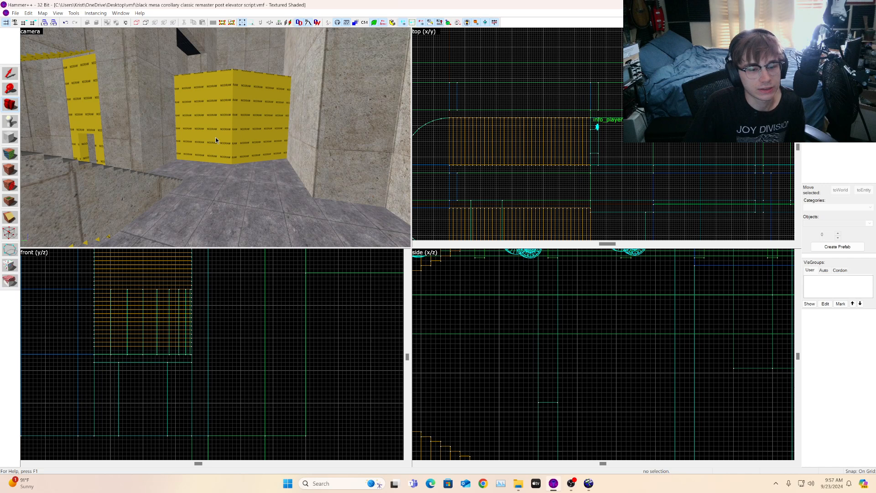
drag(215, 137, 215, 137)
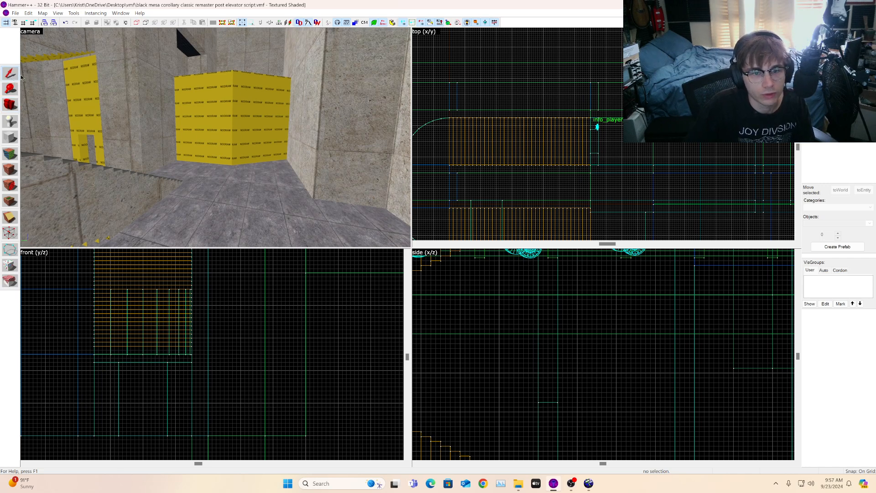
click(276, 116)
scroll(124, 153, up, 5)
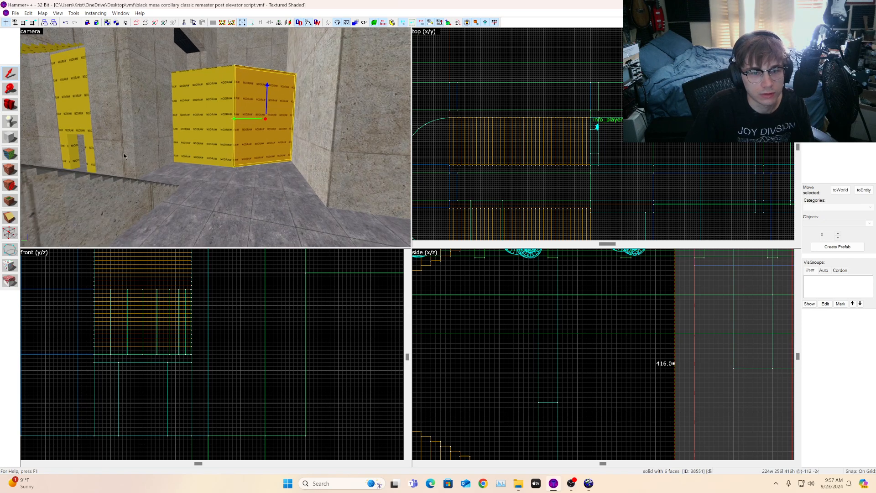
scroll(707, 132, down, 10)
scroll(733, 174, up, 10)
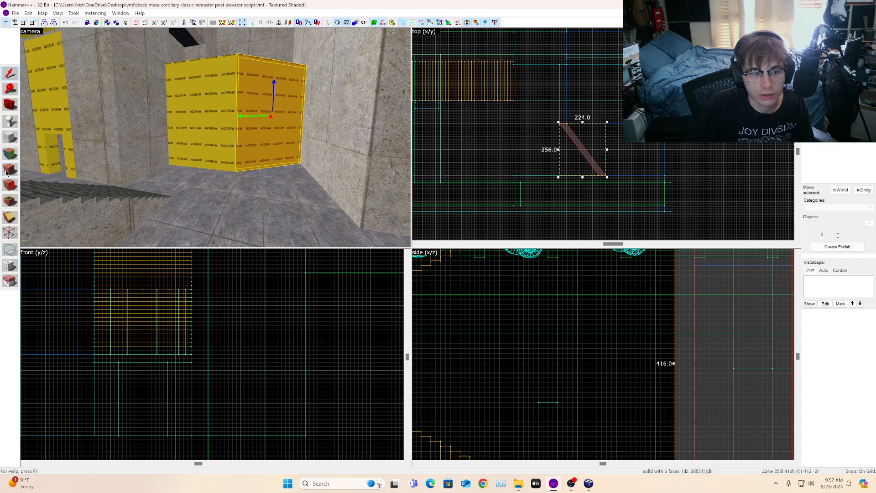
click(10, 216)
scroll(608, 171, up, 5)
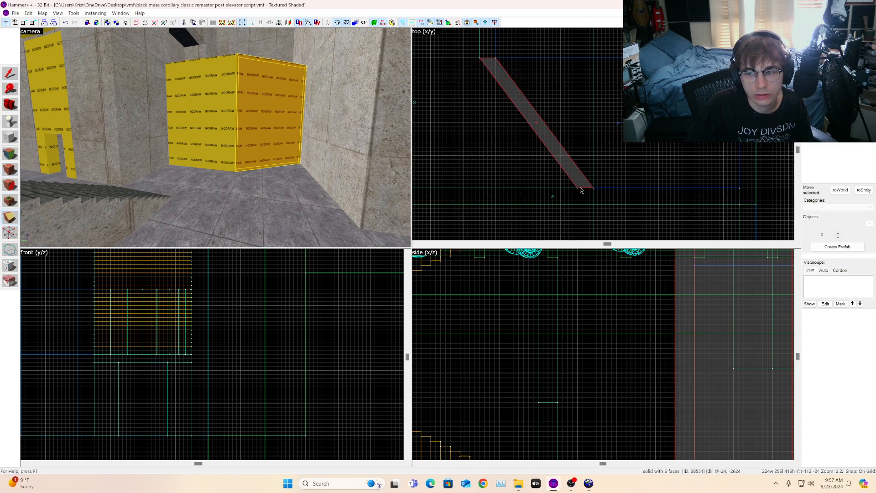
click(10, 232)
scroll(630, 159, down, 3)
scroll(383, 333, down, 1)
scroll(477, 334, down, 3)
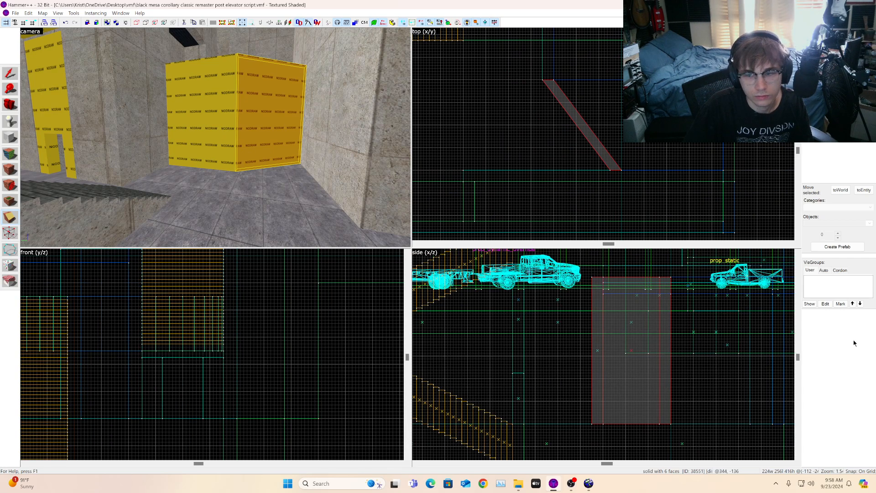
scroll(657, 365, up, 5)
drag(599, 331, 587, 330)
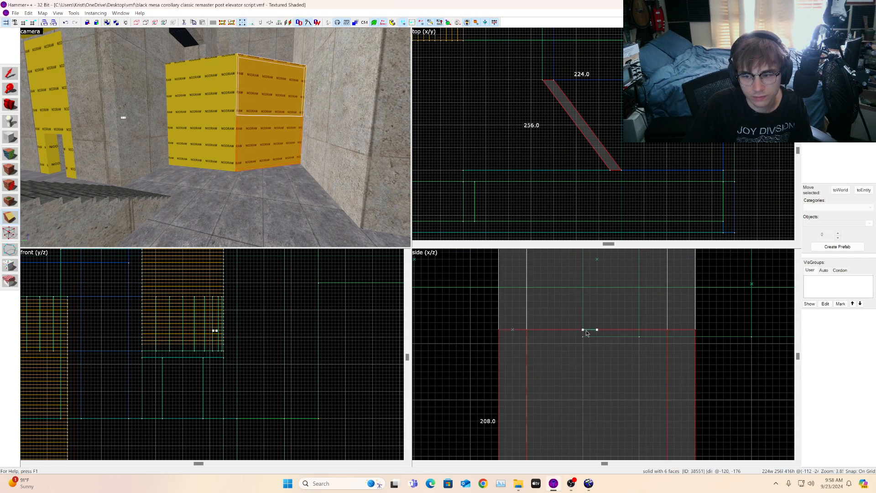
key(d)
key(w)
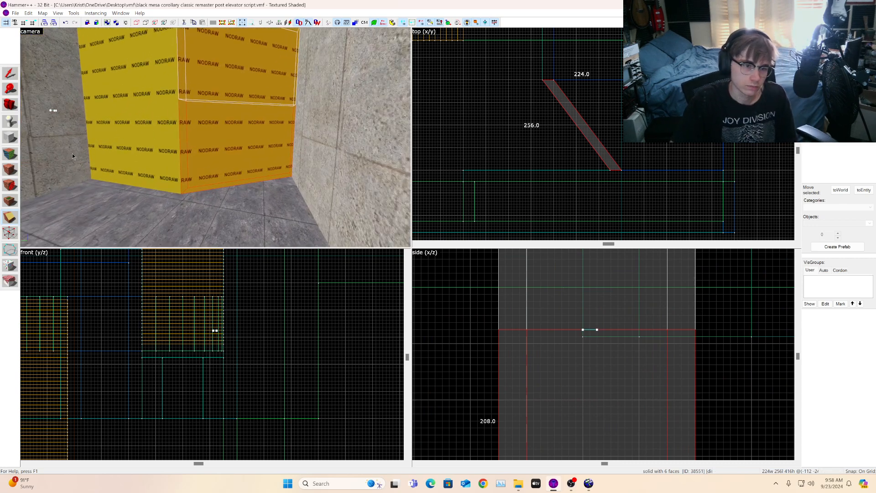
key(Return)
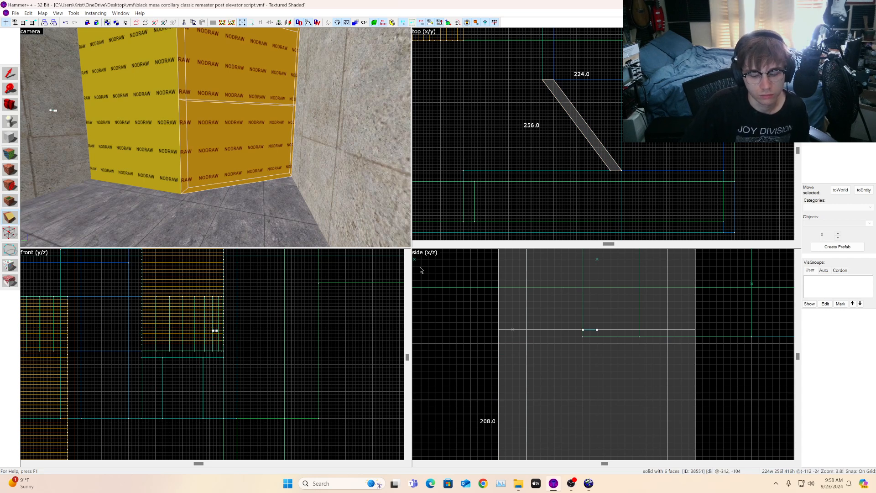
Step: Try to clip the lower corner wall brush vertically with a line across it in the top view
click(6, 70)
scroll(624, 111, up, 2)
click(655, 124)
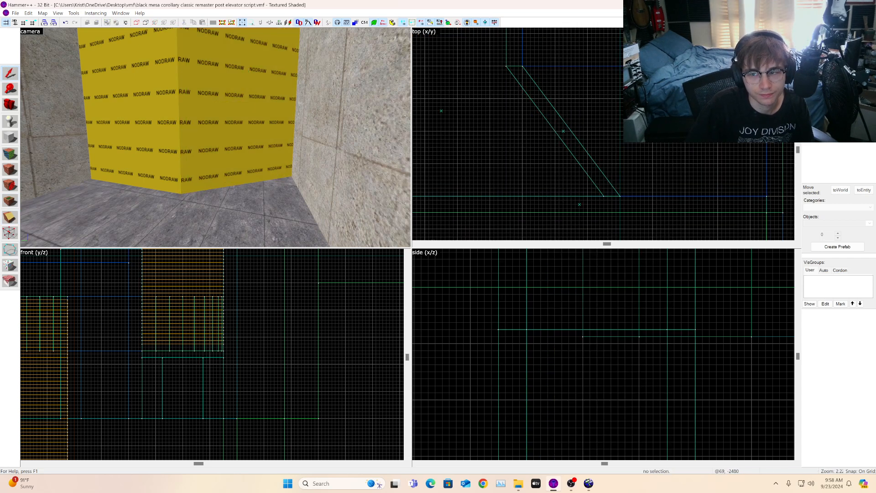
click(219, 134)
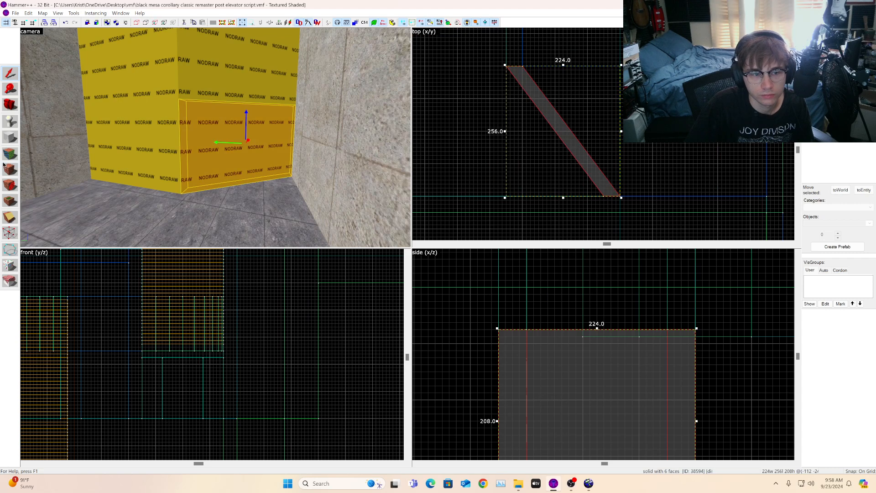
click(11, 236)
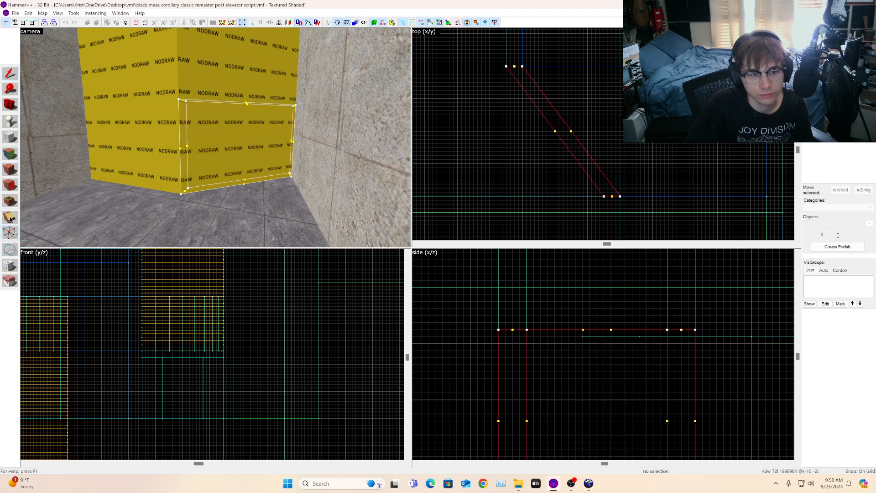
click(11, 220)
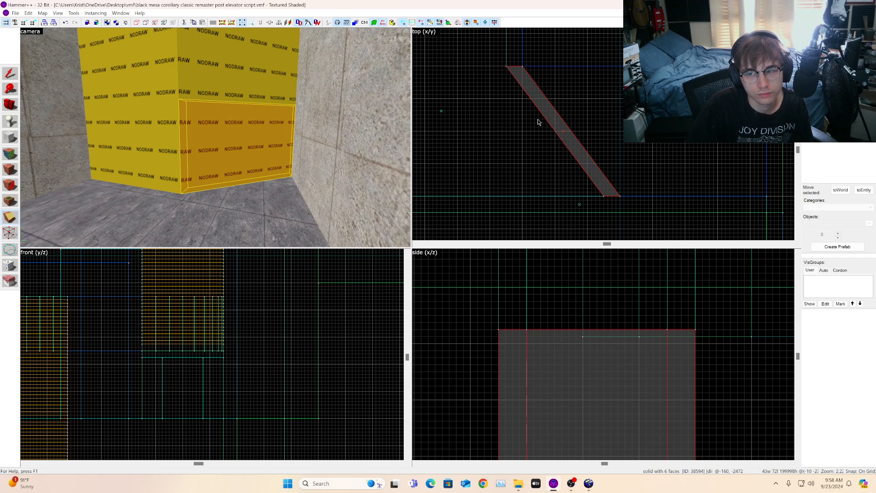
click(11, 219)
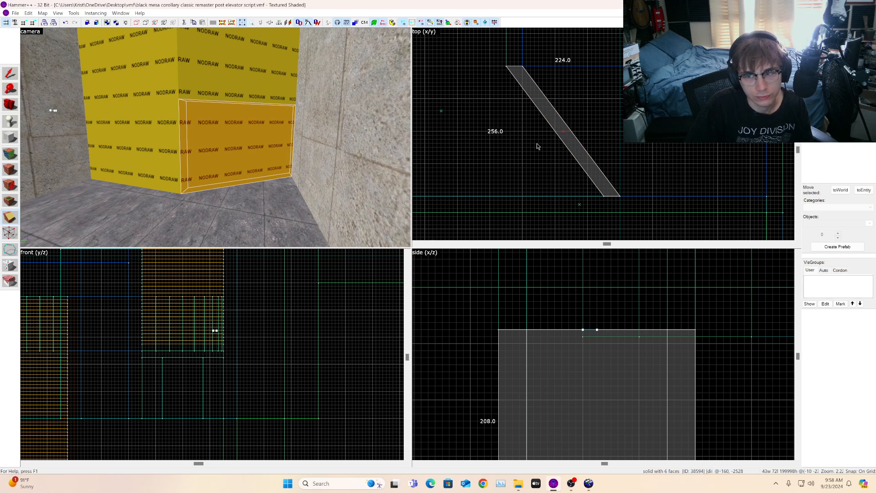
scroll(531, 136, up, 4)
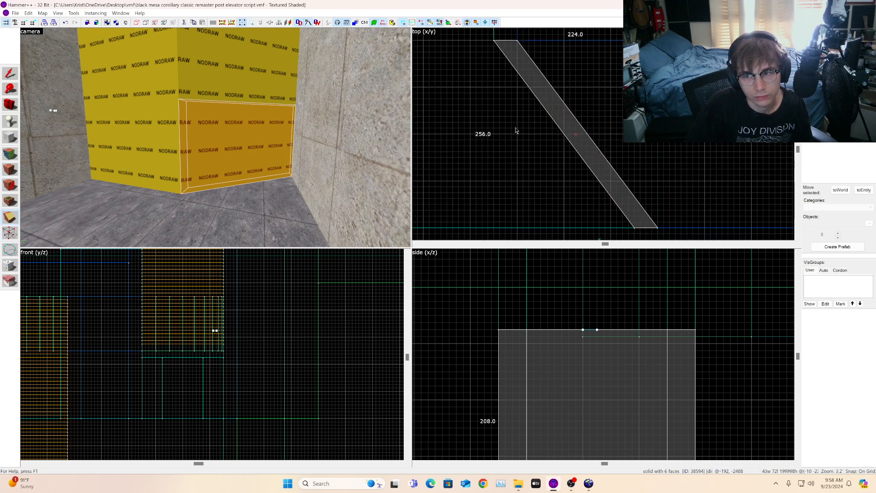
drag(519, 115, 566, 66)
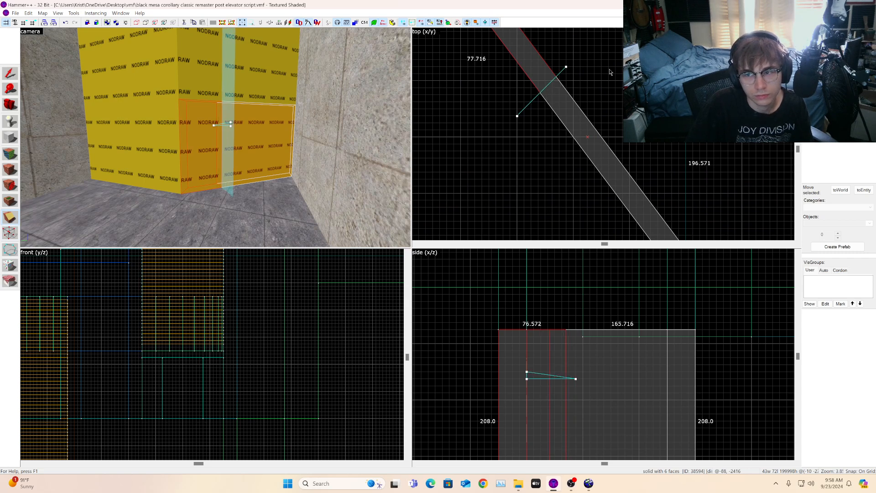
scroll(568, 75, up, 1)
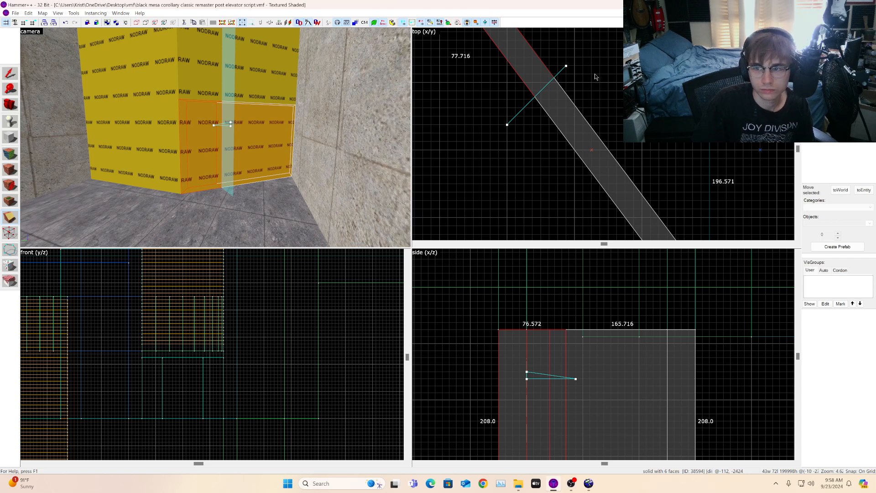
key(Return)
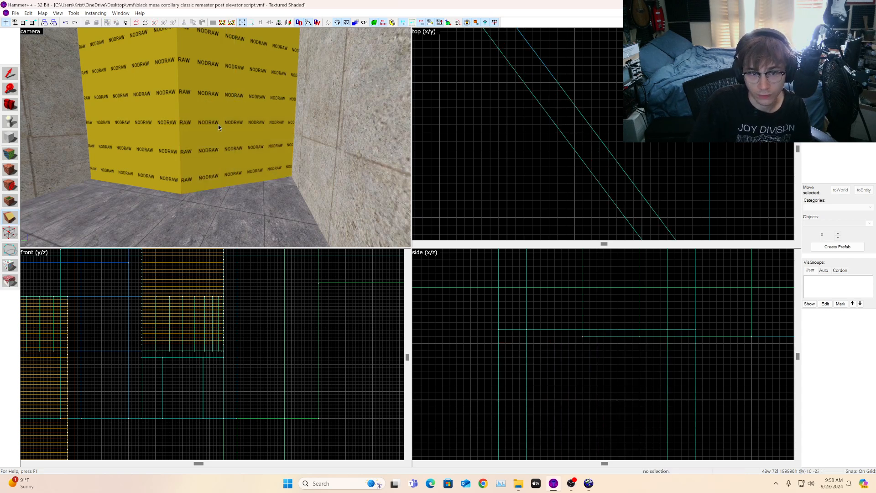
Step: Clip the lower corner wall brush vertically into two pieces, about 77 units from its end
click(242, 123)
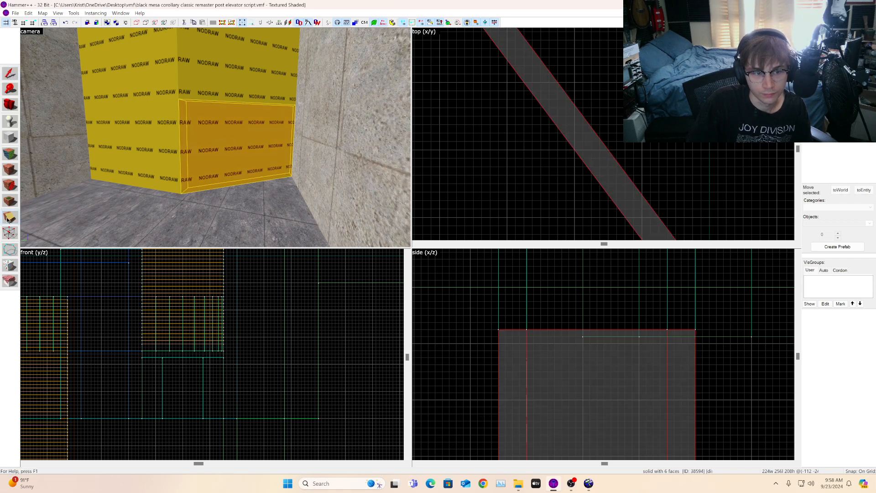
scroll(562, 167, down, 3)
scroll(558, 171, up, 3)
scroll(543, 146, down, 4)
scroll(530, 120, up, 2)
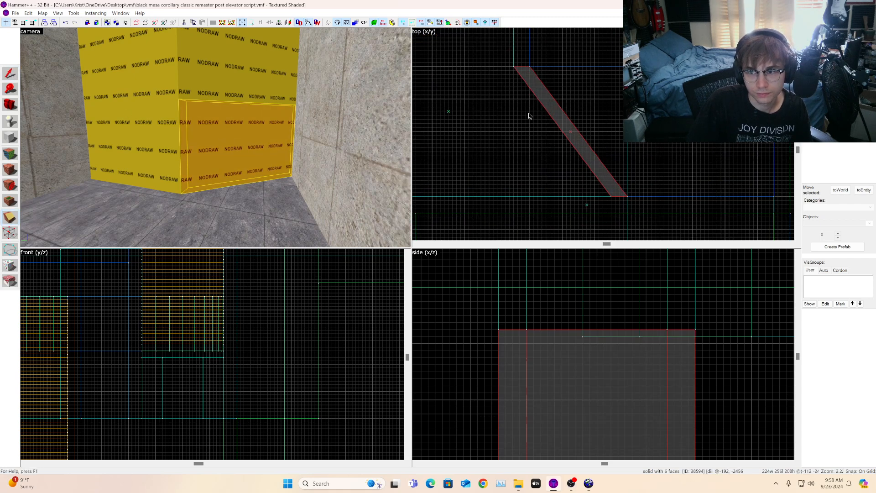
key(shift+x)
drag(527, 119, 566, 87)
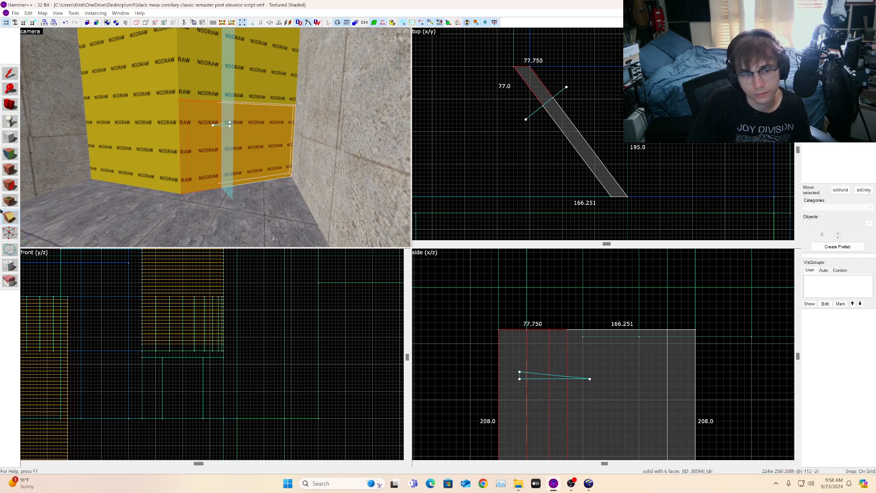
scroll(567, 92, up, 4)
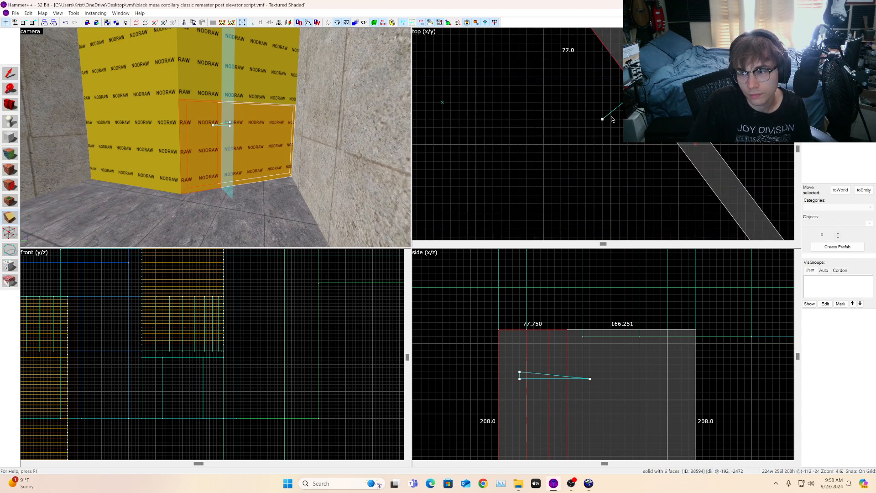
drag(603, 118, 670, 68)
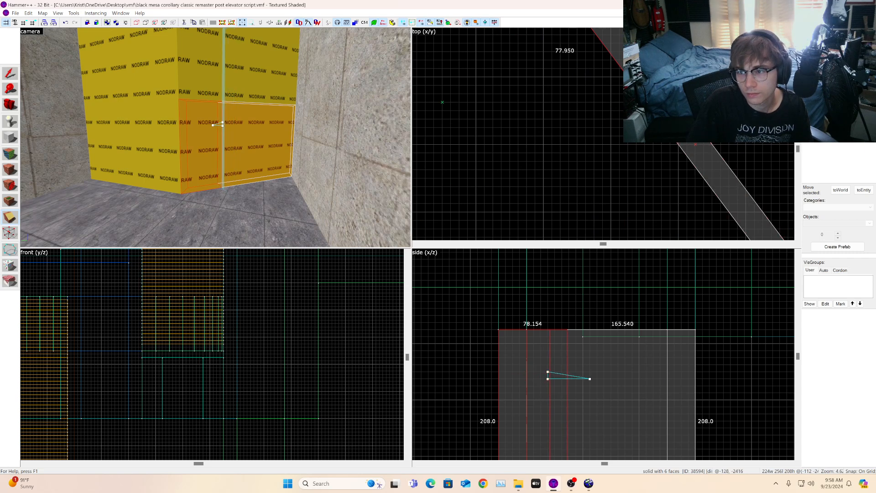
drag(590, 379, 569, 379)
scroll(652, 112, down, 5)
scroll(652, 111, up, 4)
click(8, 232)
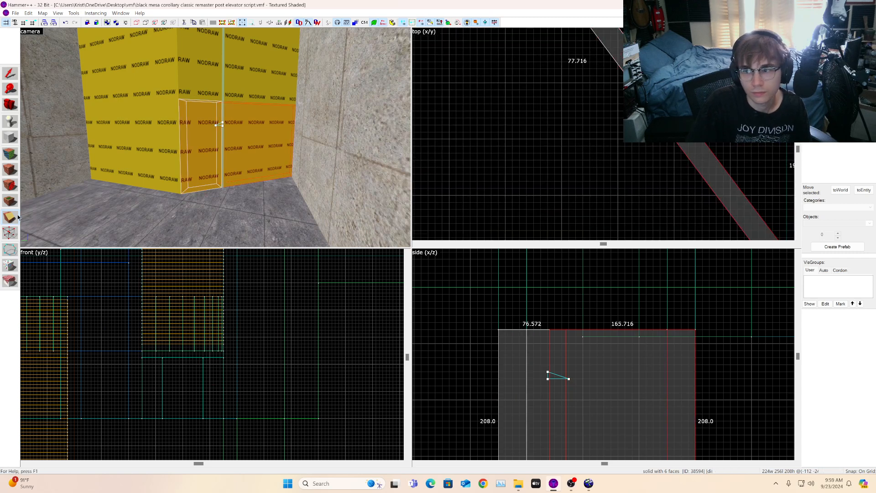
key(shift+x)
key(Return)
scroll(559, 116, down, 5)
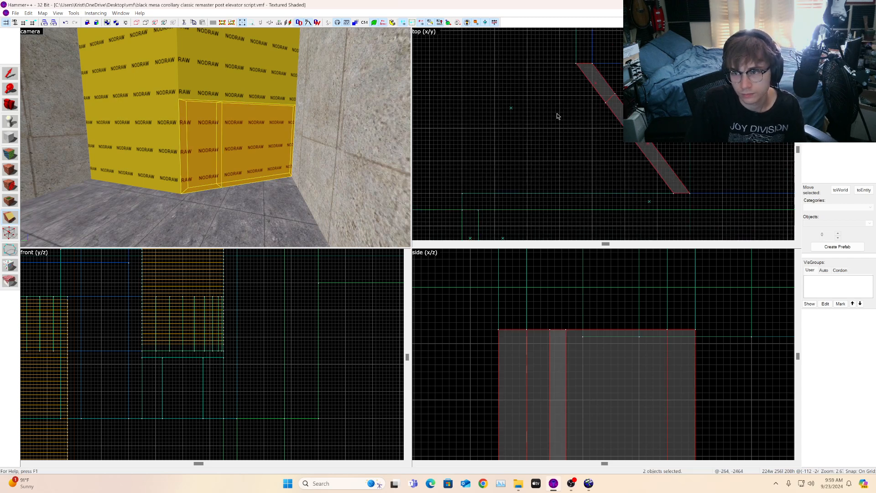
Step: Clip the lower corner wall brush again in the top view, splitting off a middle piece about 87 units wide
scroll(660, 125, up, 4)
scroll(574, 156, up, 2)
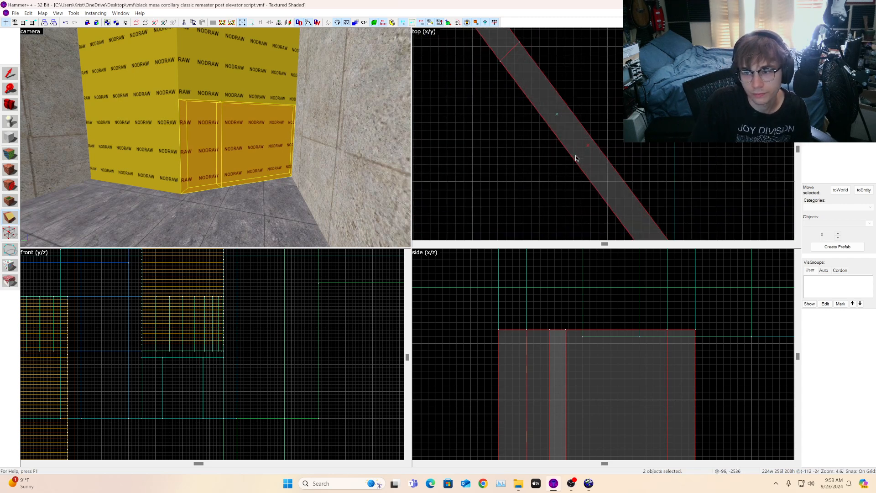
drag(573, 157, 588, 147)
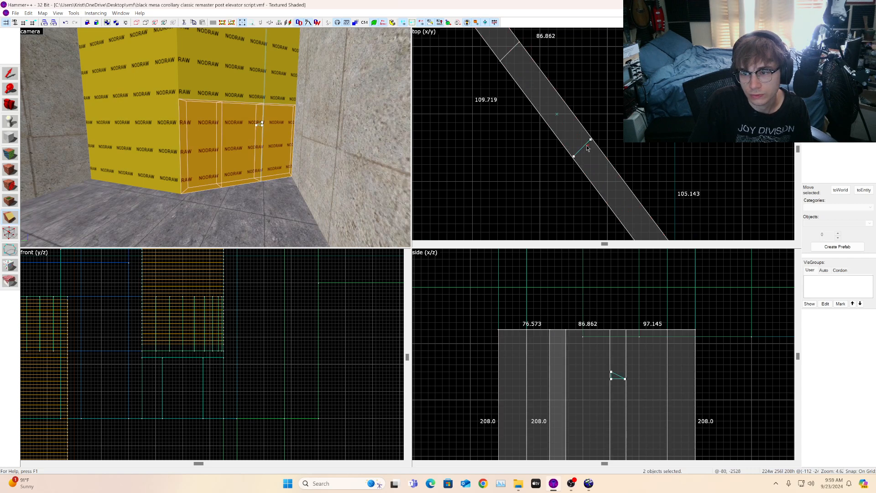
scroll(588, 147, down, 4)
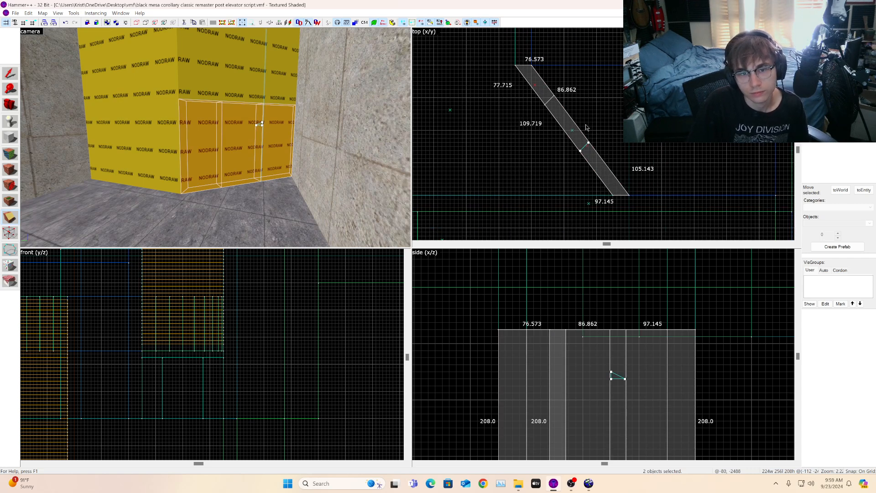
key(Return)
click(10, 71)
key(Escape)
Step: Raise the bottom of the middle wall piece in the side view to make a 24-unit-high lintel over a new doorway
click(233, 136)
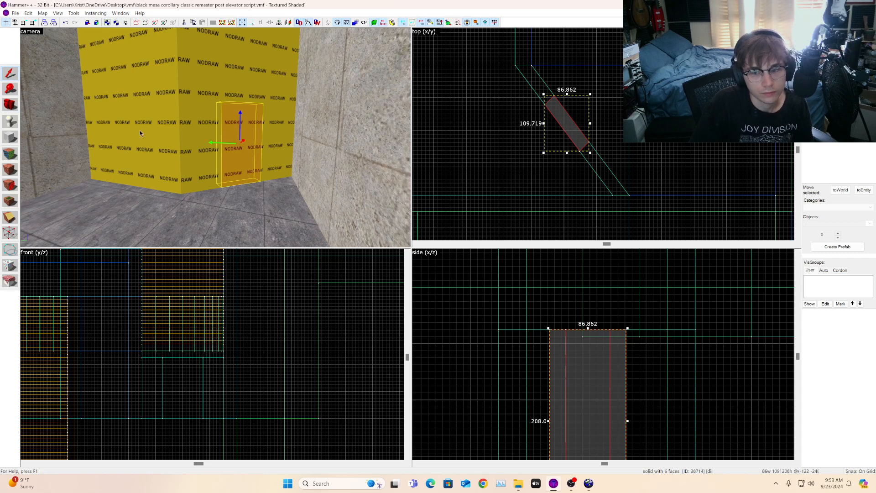
scroll(631, 267, down, 3)
scroll(601, 369, up, 3)
drag(610, 438, 620, 276)
Step: Fly the camera through the doorways and stairwell to inspect the NODRAW walls
key(z)
key(w)
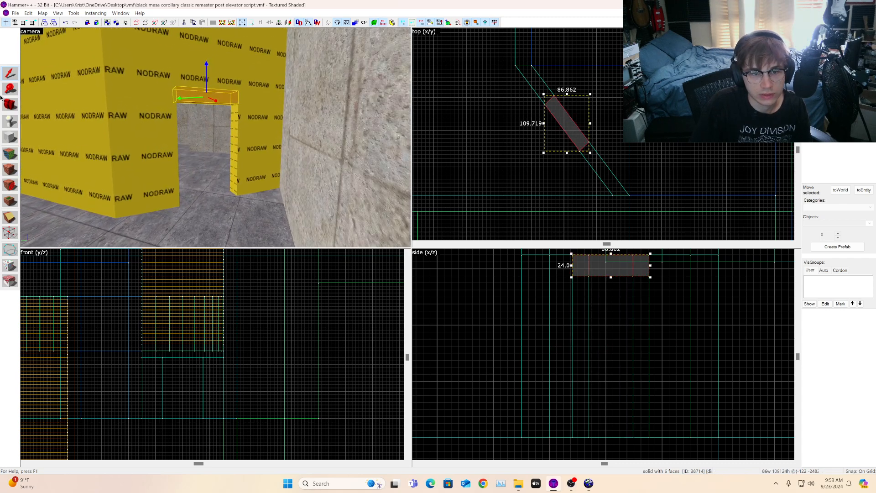
click(8, 105)
key(z)
key(w)
key(d)
key(d)
key(a)
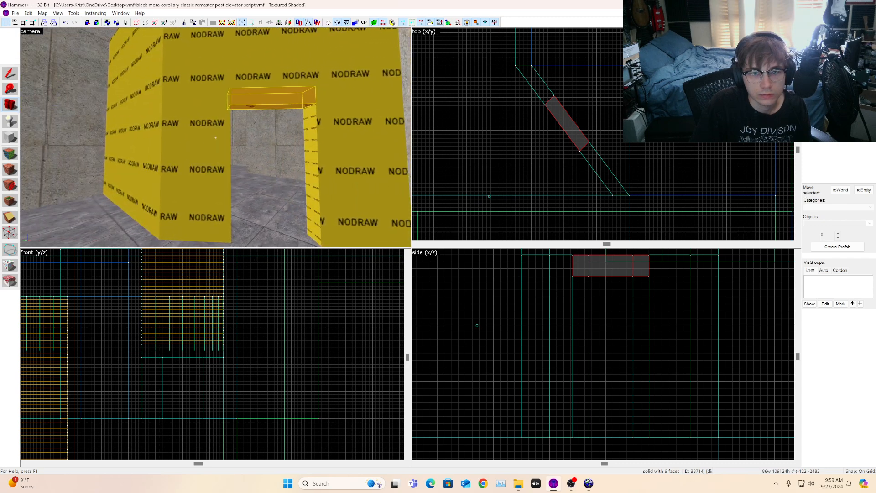
key(w)
key(s)
key(d)
key(w)
key(s)
key(a)
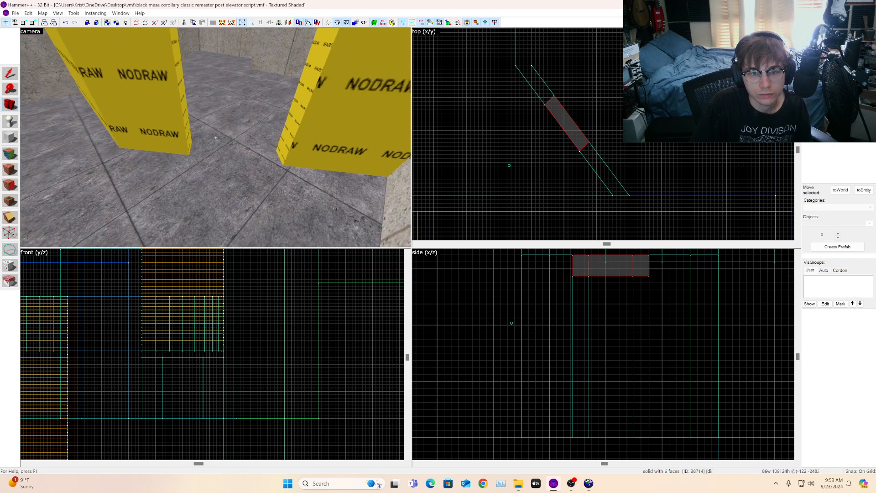
key(w)
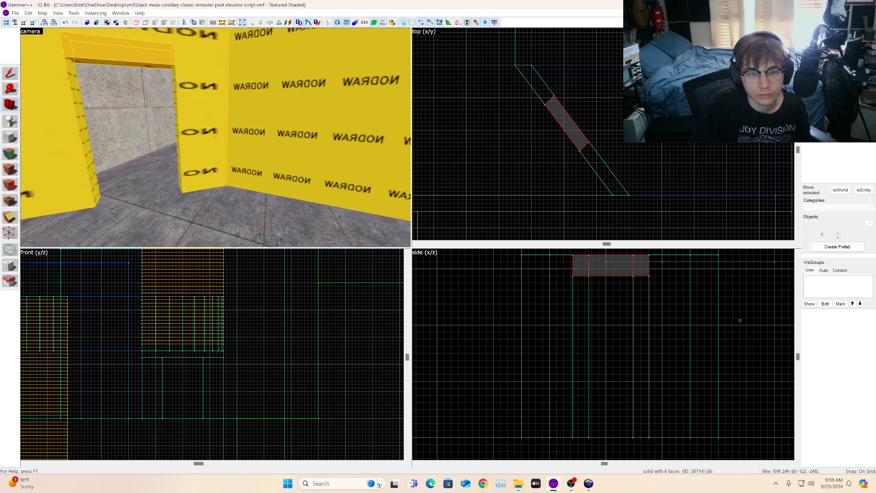
key(w)
key(w)
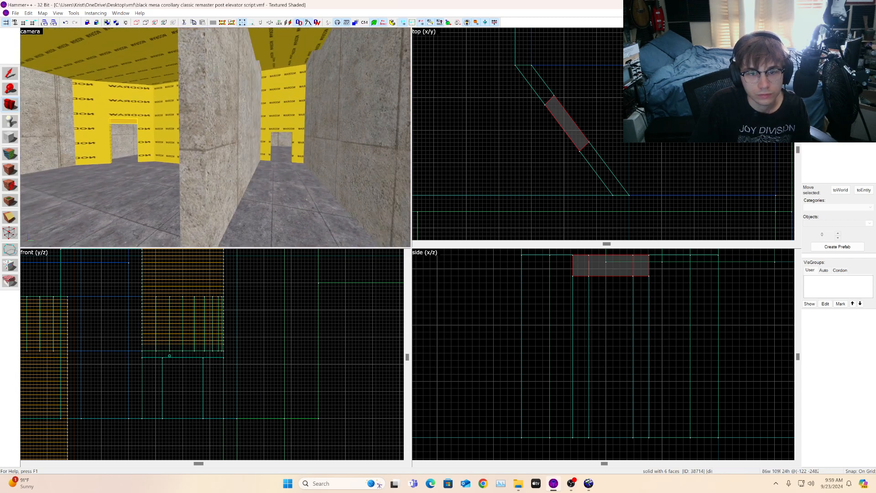
key(w)
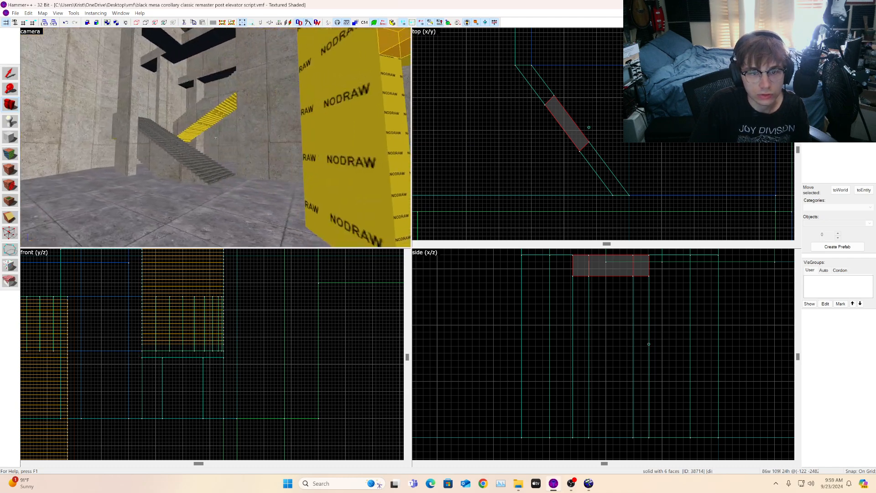
key(s)
key(s)
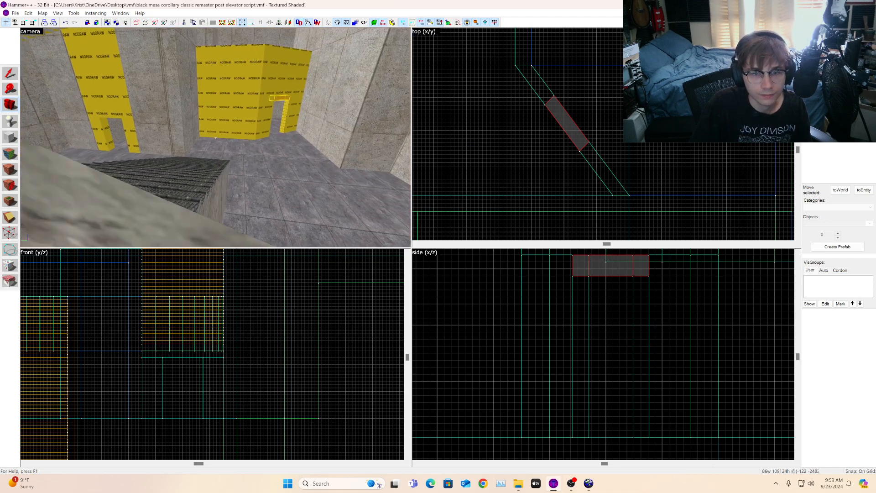
Step: Try shortening the tall NODRAW brush above the left doorway to 240 units high, then undo the resize
key(z)
click(12, 76)
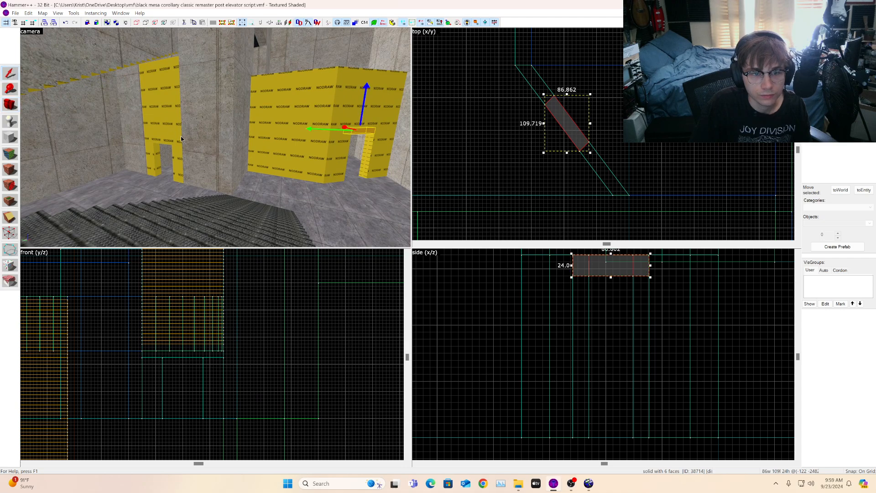
click(165, 132)
scroll(497, 304, down, 3)
scroll(231, 343, down, 3)
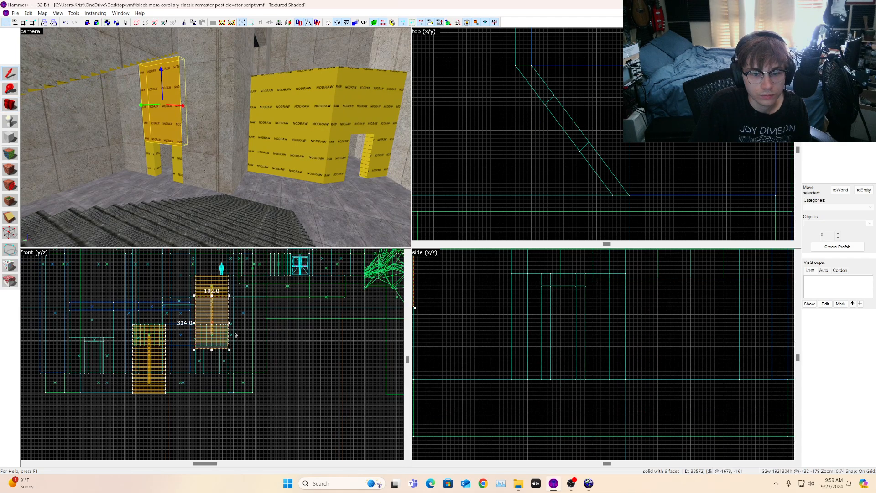
scroll(235, 331, down, 3)
scroll(566, 338, down, 4)
scroll(509, 303, up, 6)
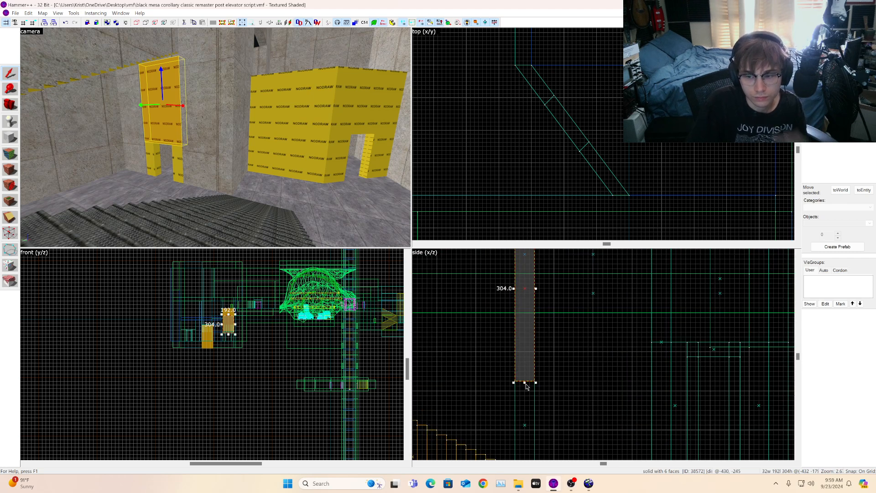
drag(525, 382, 536, 342)
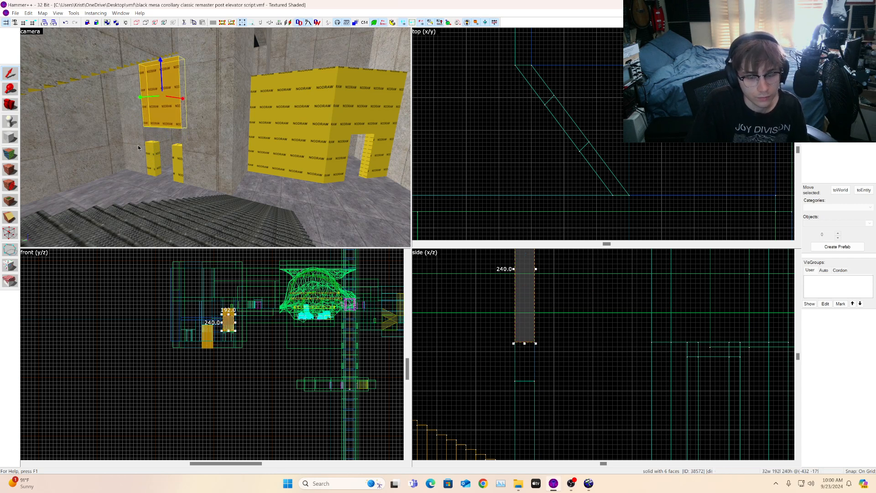
key(ctrl+z)
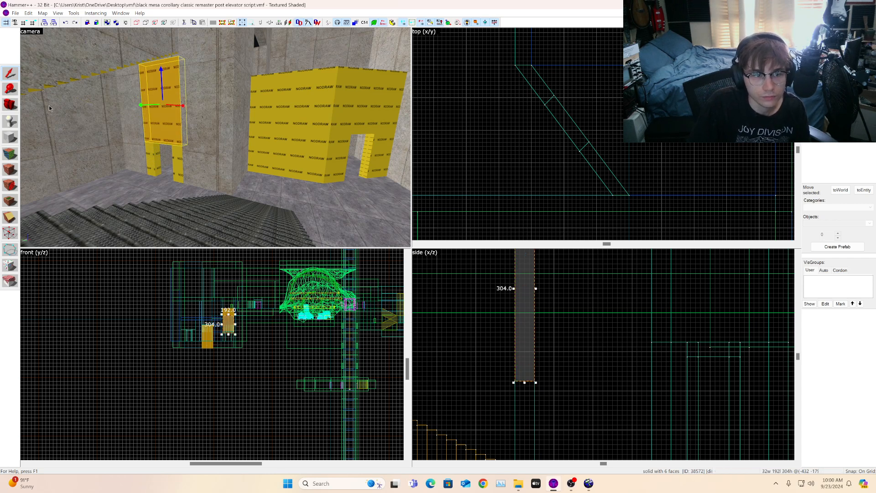
Step: Open the texture browser, filter for bolt, and pick the lab/c3a2a_w1a_nobolt texture
click(10, 104)
drag(215, 137, 198, 139)
key(w)
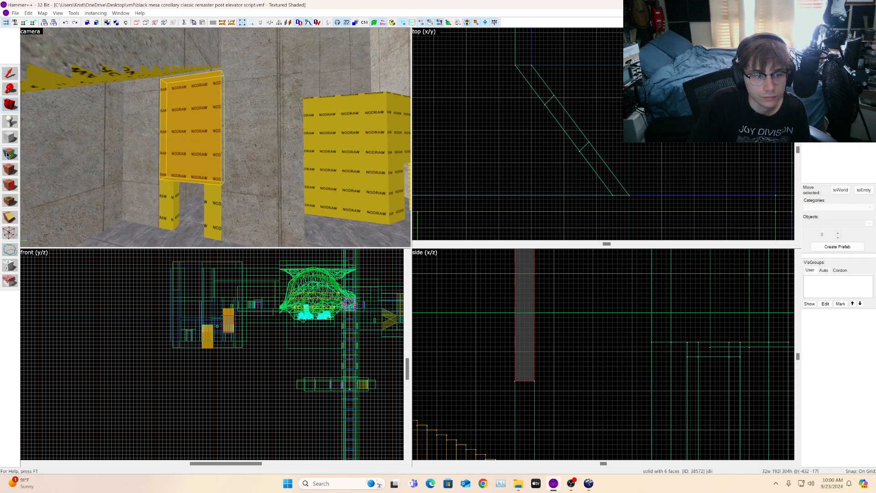
click(8, 155)
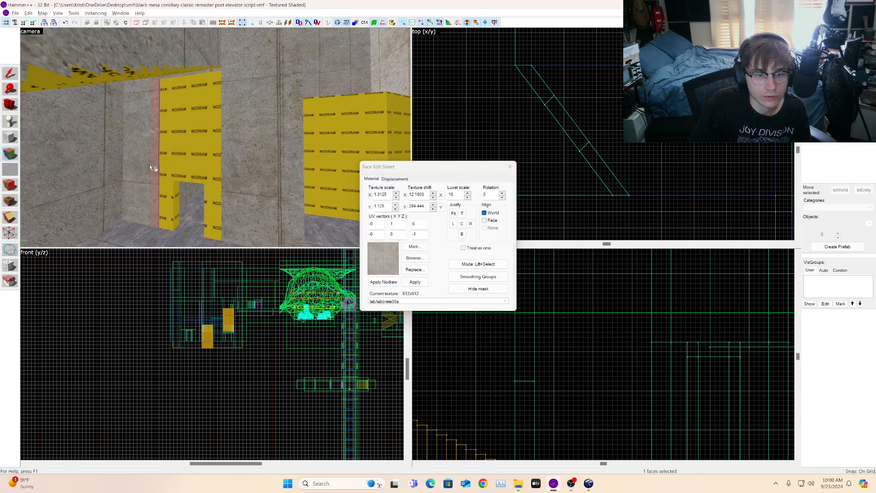
click(10, 105)
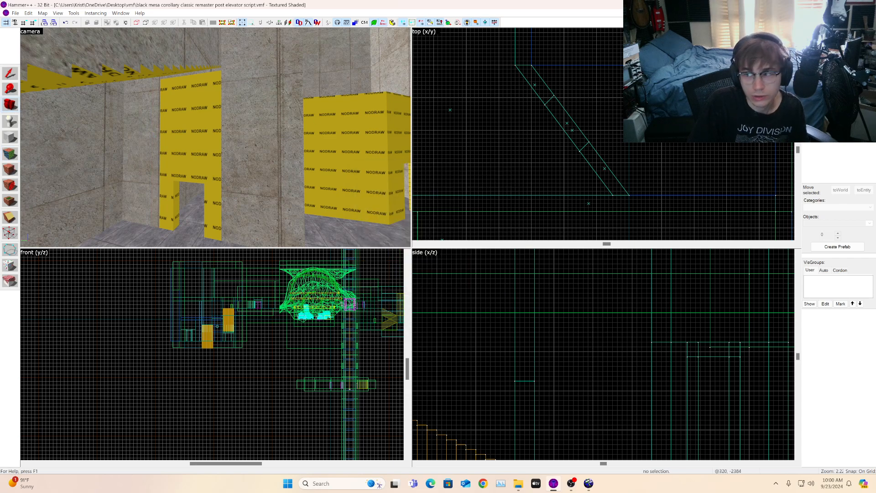
click(860, 124)
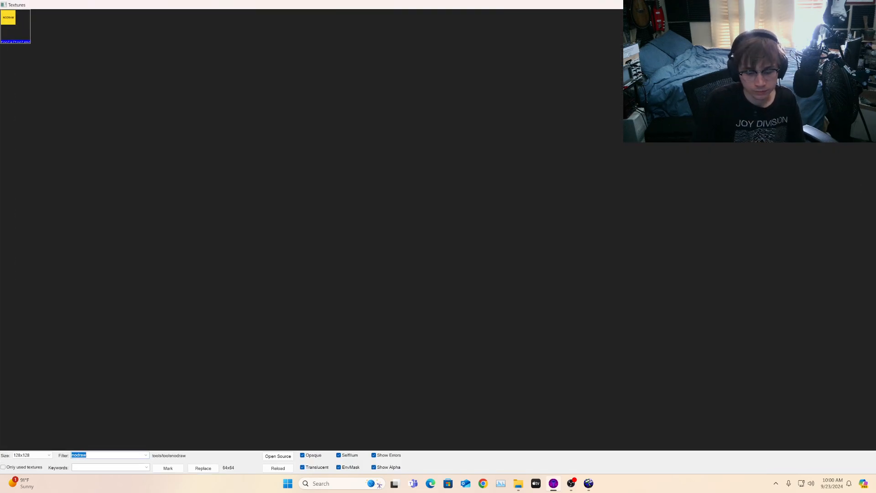
key(BackSpace)
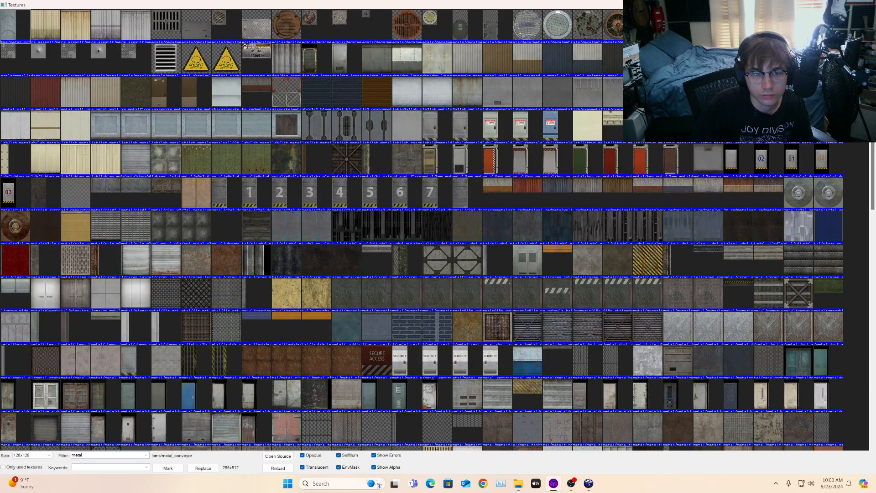
key(BackSpace)
key(BackSpace)
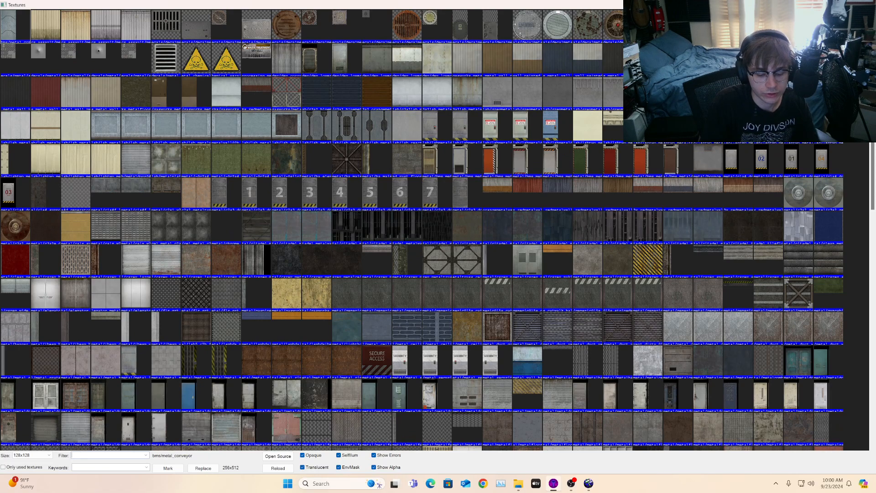
text(bolt)
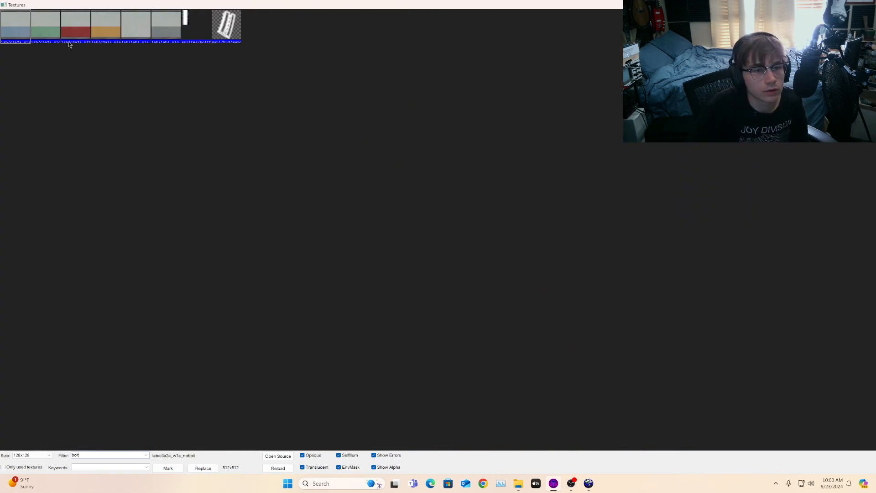
click(73, 28)
click(14, 28)
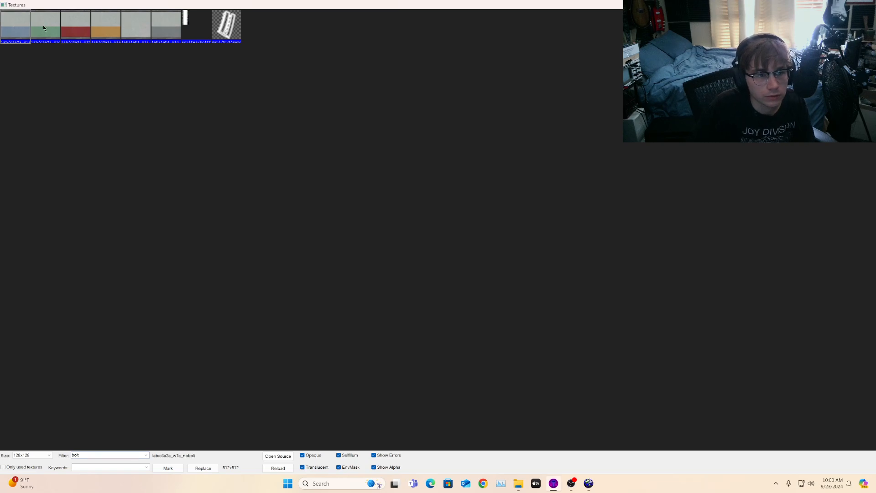
double_click(12, 27)
Step: Apply the nobolt texture to the face inside the doorway and justify it to the top
click(10, 154)
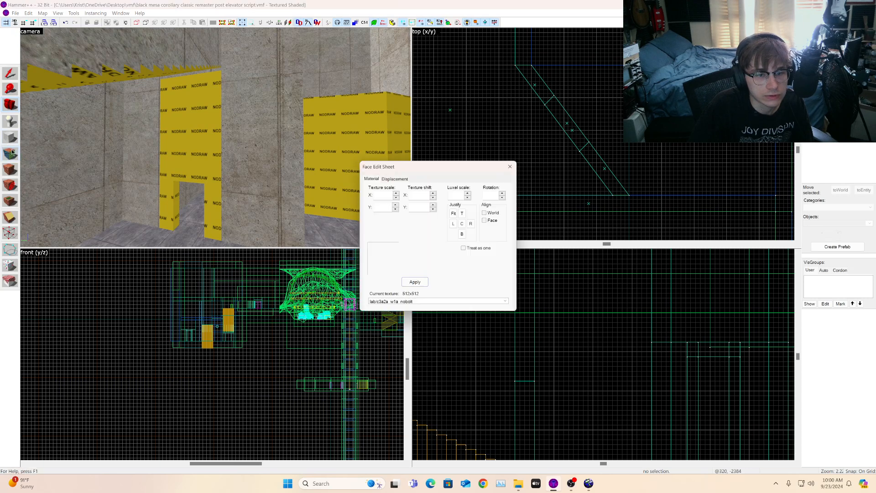
right_click(196, 123)
scroll(196, 122, up, 1)
click(196, 123)
click(463, 214)
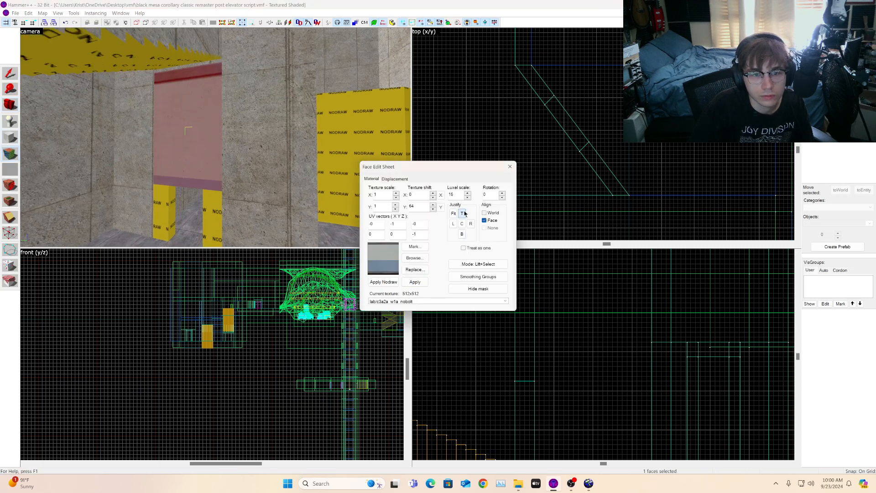
Step: Adjust the doorway face texture's X and Y scale, then fit the texture to the face
click(396, 209)
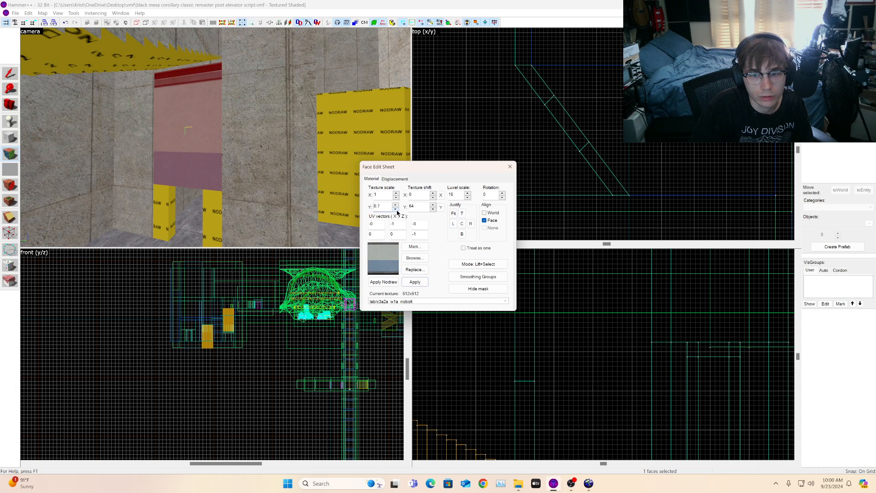
click(396, 198)
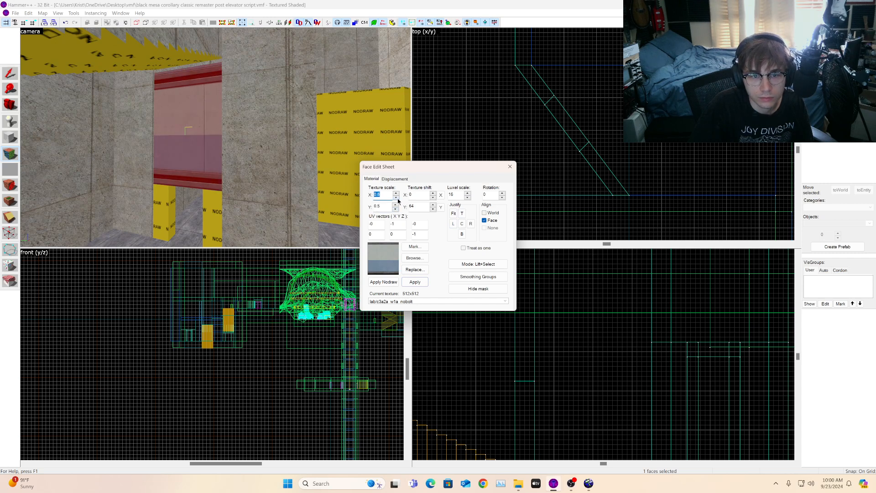
click(462, 213)
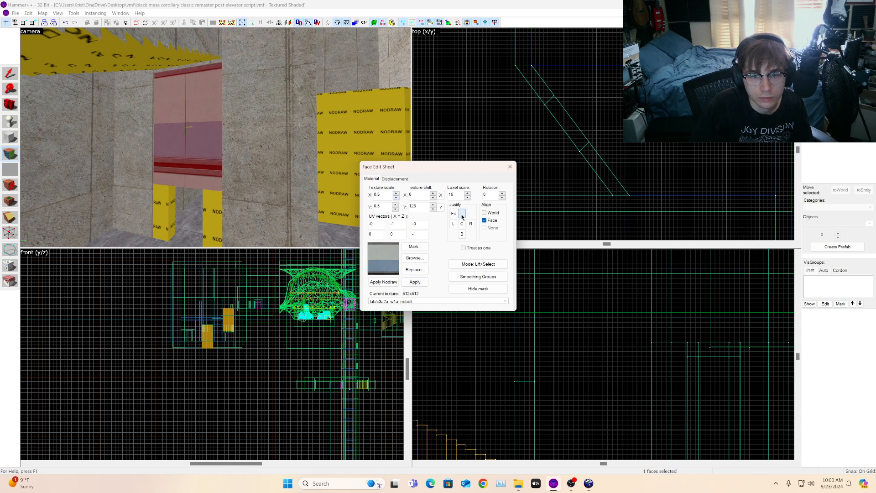
click(398, 196)
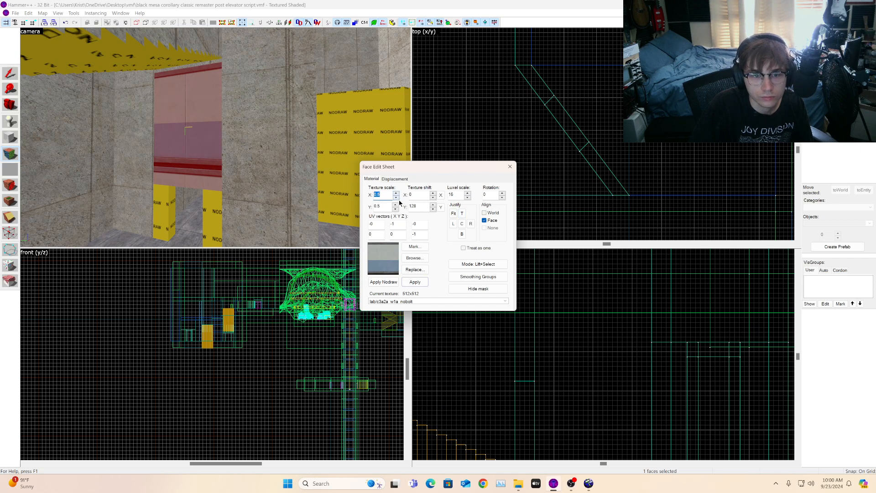
click(396, 210)
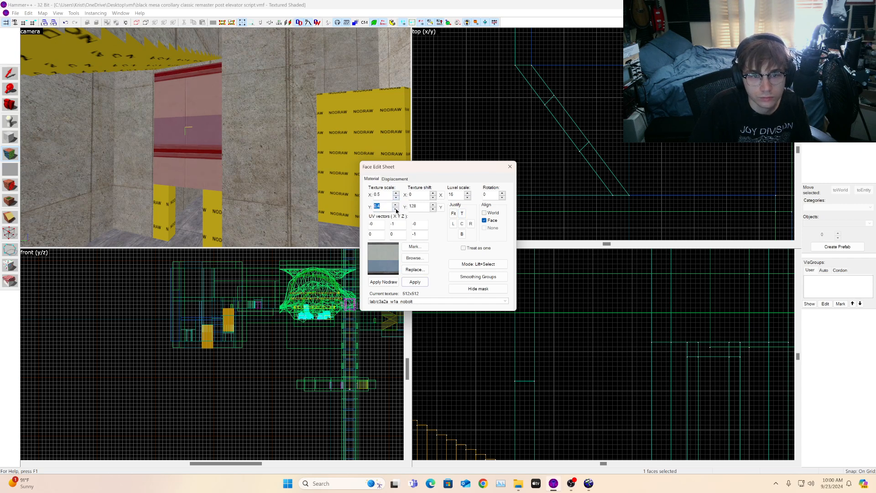
click(454, 214)
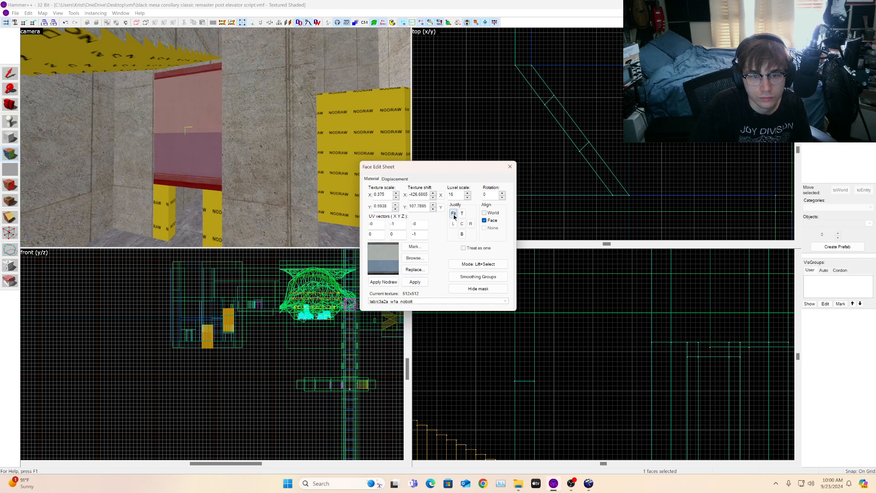
Step: Sample the lab/labcrete00a concrete wall texture and apply it to the textured doorway face
click(9, 107)
key(d)
drag(183, 141, 68, 143)
key(s)
key(w)
key(shift+a)
key(super)
click(130, 169)
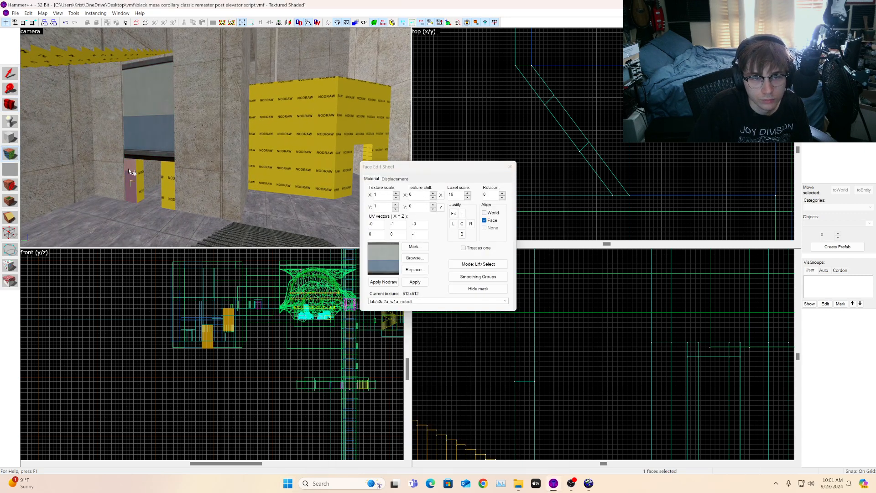
click(205, 106)
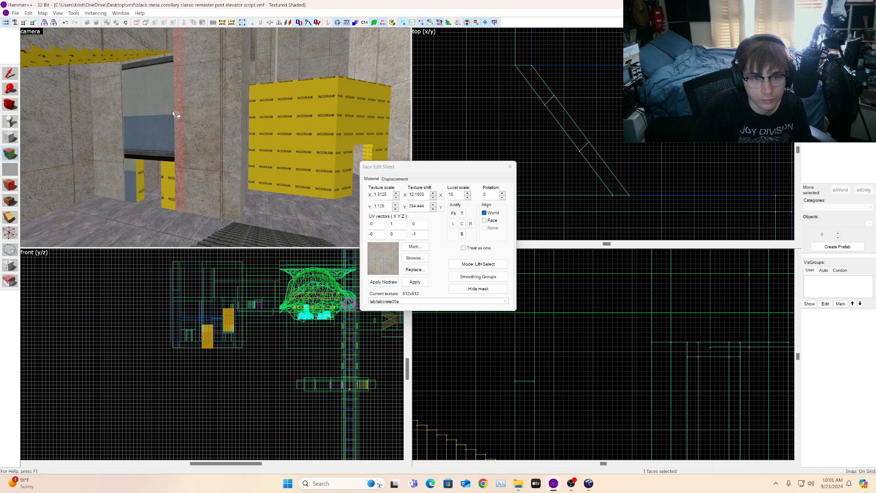
right_click(154, 115)
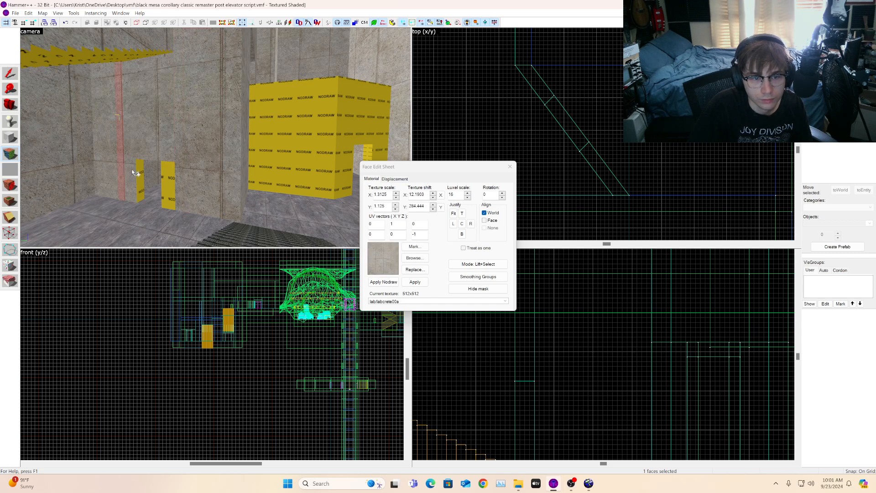
Step: Select the large wall face beside the doorway and apply the lab/c3a2a_w1a_nobolt texture from the recent textures list
key(super)
click(188, 181)
click(147, 142)
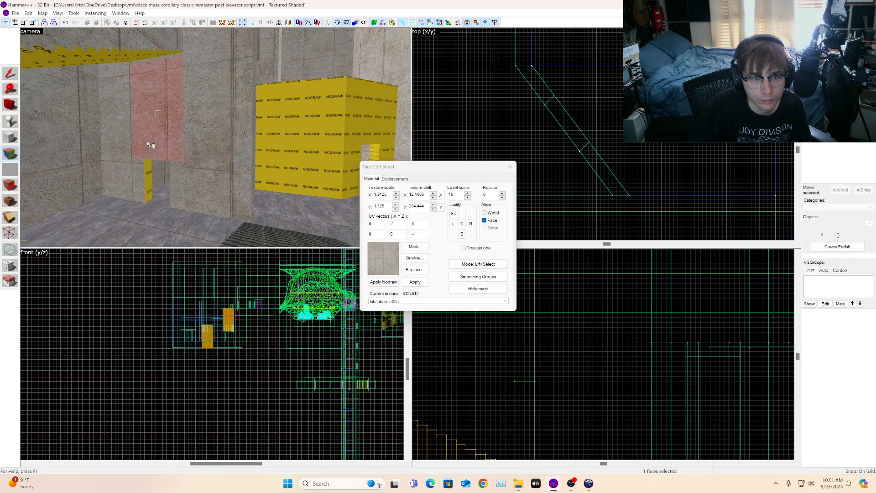
key(a)
key(a)
key(w)
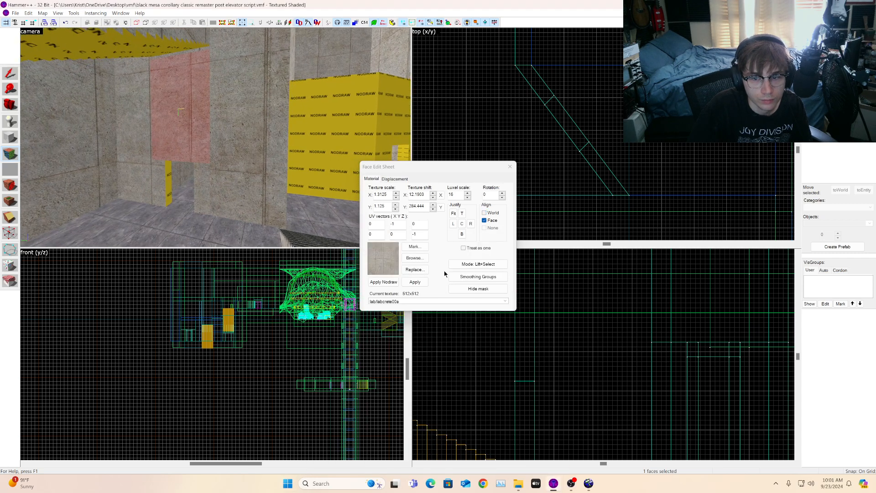
click(421, 302)
click(414, 313)
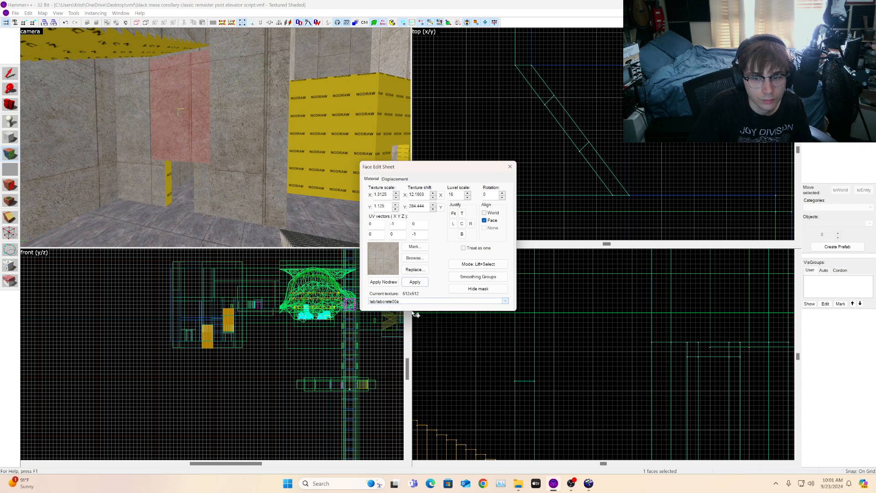
click(413, 283)
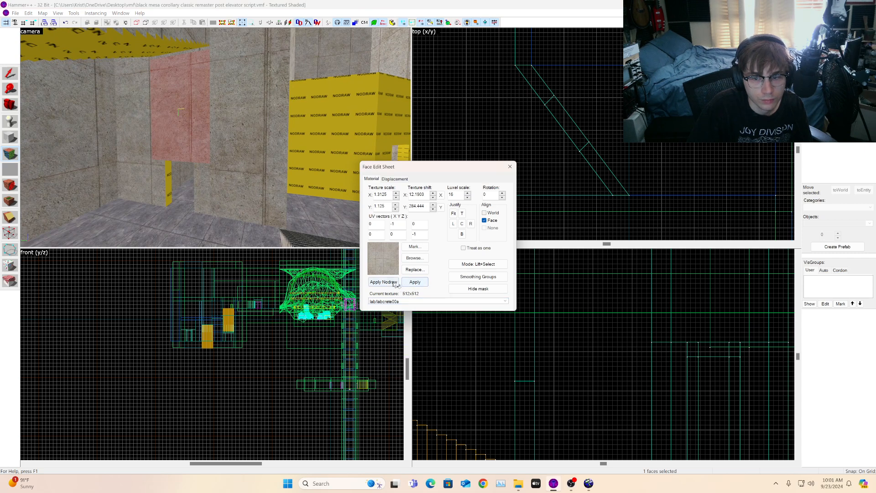
click(393, 303)
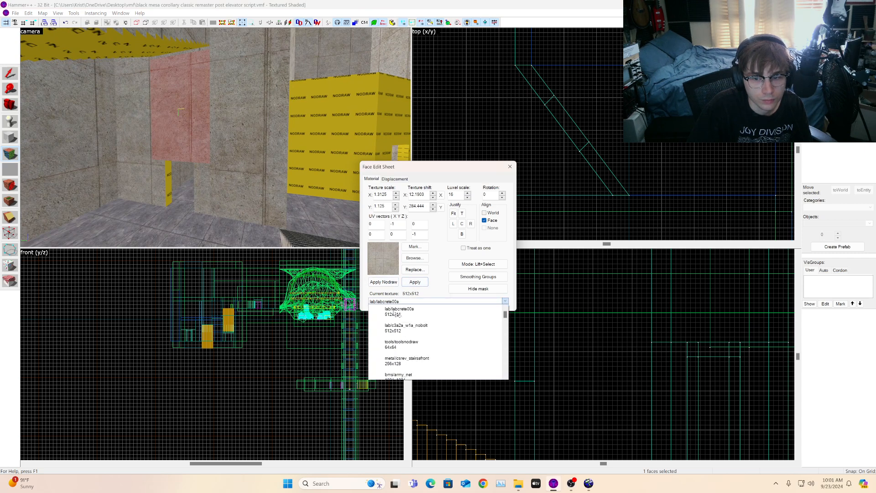
click(400, 327)
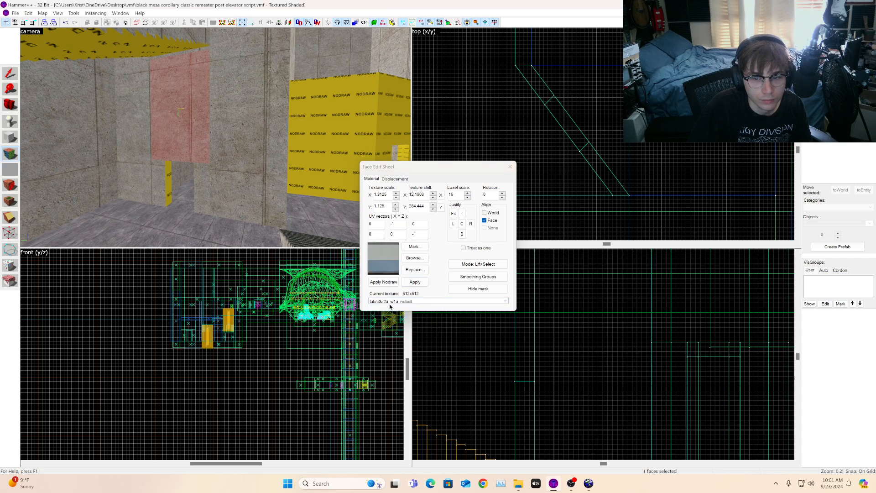
click(414, 283)
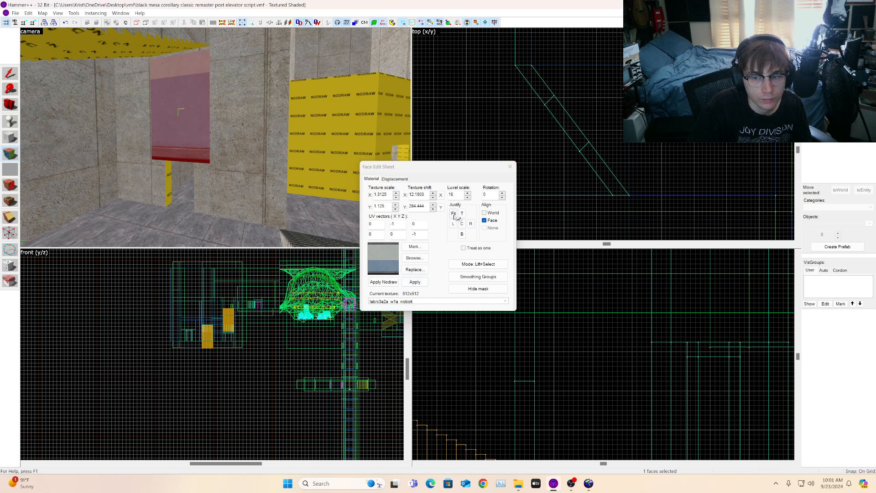
Step: Inspect the doorway and window brushes by selecting them in the camera view
click(8, 105)
drag(183, 157, 215, 138)
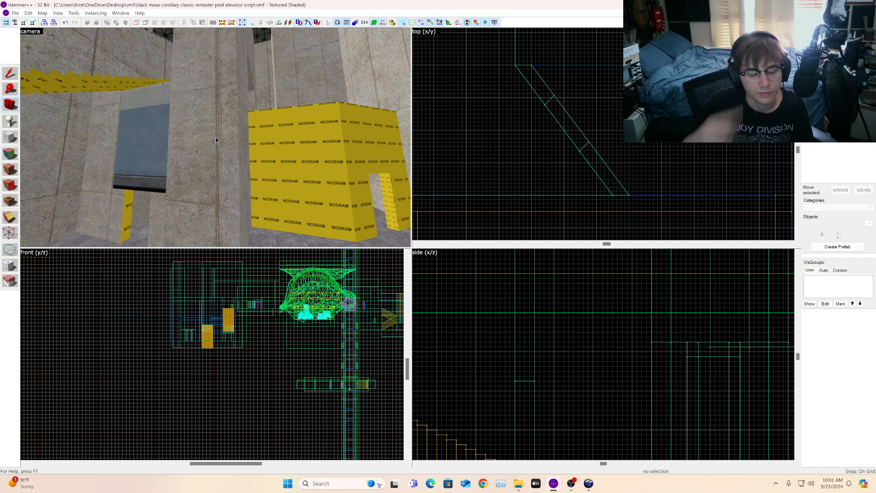
key(a)
click(14, 75)
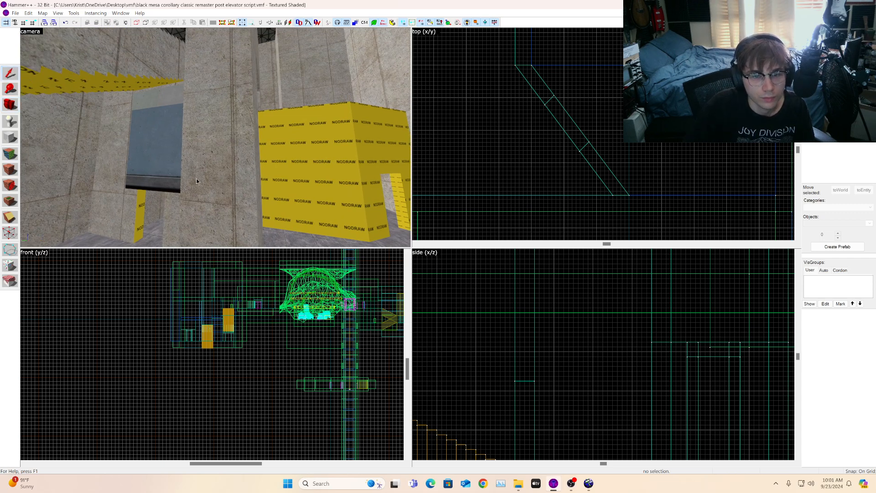
click(174, 164)
key(d)
ctrl+click(241, 146)
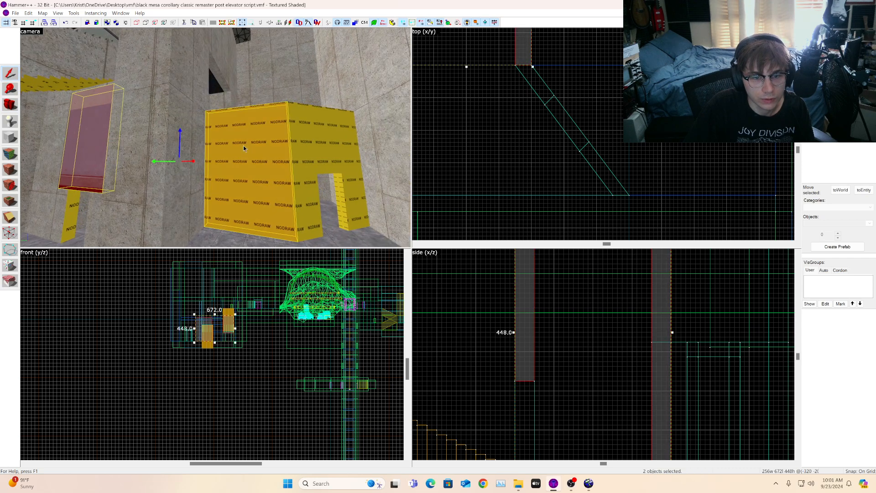
ctrl+click(322, 143)
ctrl+click(361, 186)
ctrl+click(338, 169)
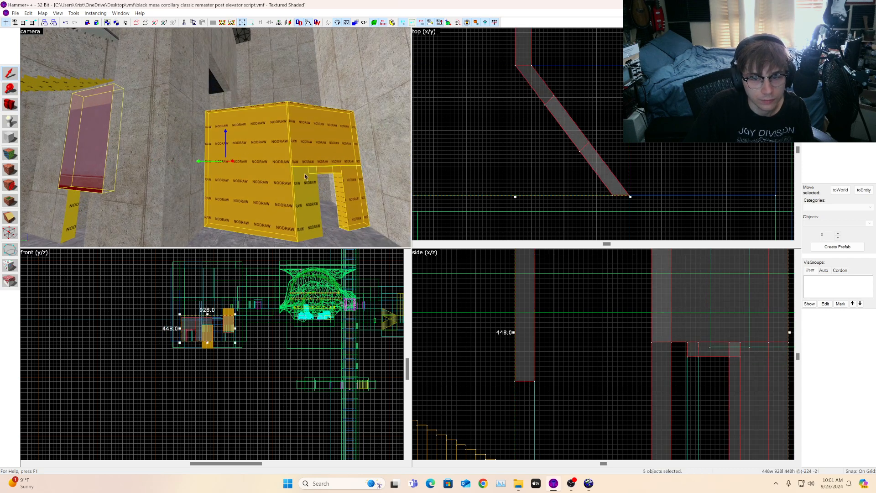
ctrl+click(300, 174)
key(a)
ctrl+click(153, 209)
ctrl+click(114, 207)
key(s)
key(d)
key(w)
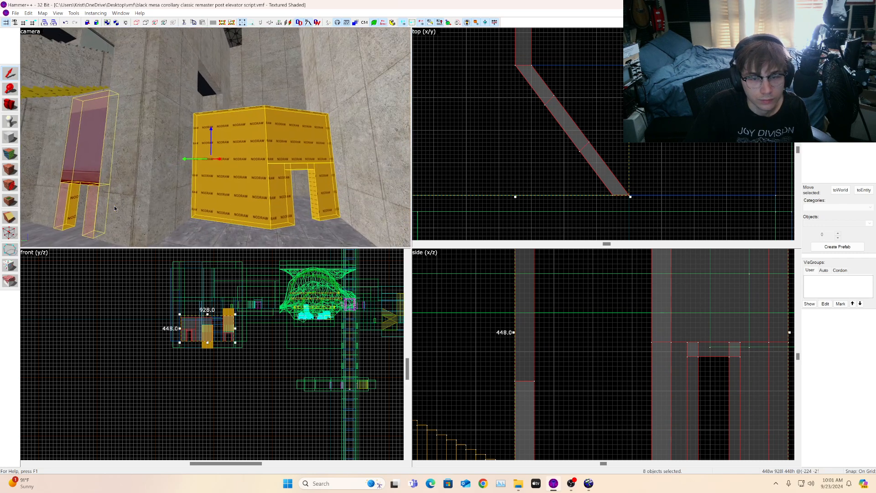
key(a)
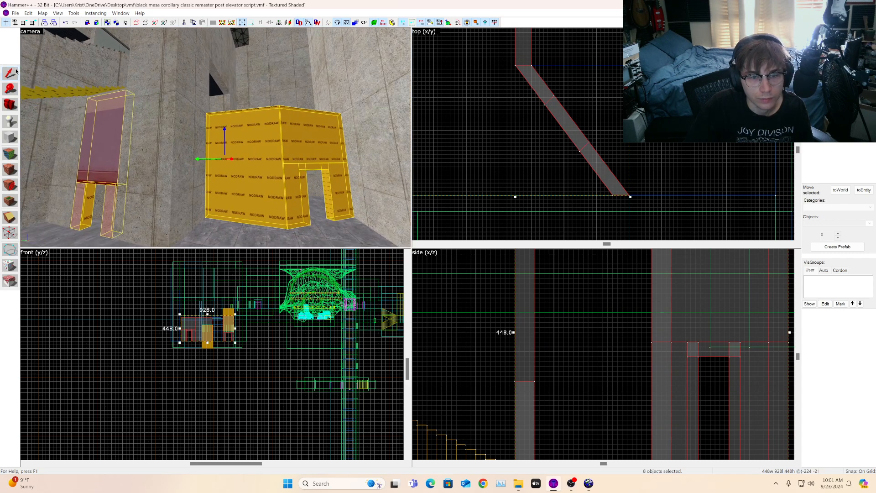
key(Escape)
Step: Select the nobolt window brush and shorten it to 264 units high by raising its bottom edge
click(101, 158)
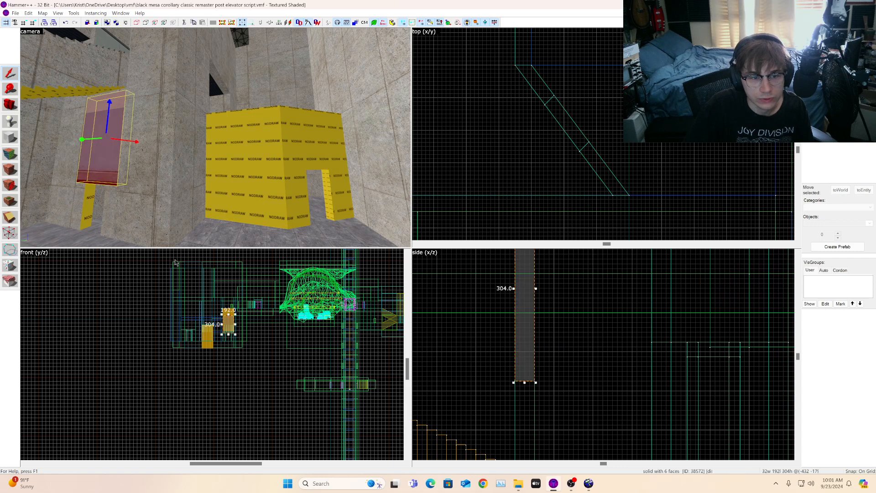
scroll(240, 325, up, 10)
ctrl+click(320, 158)
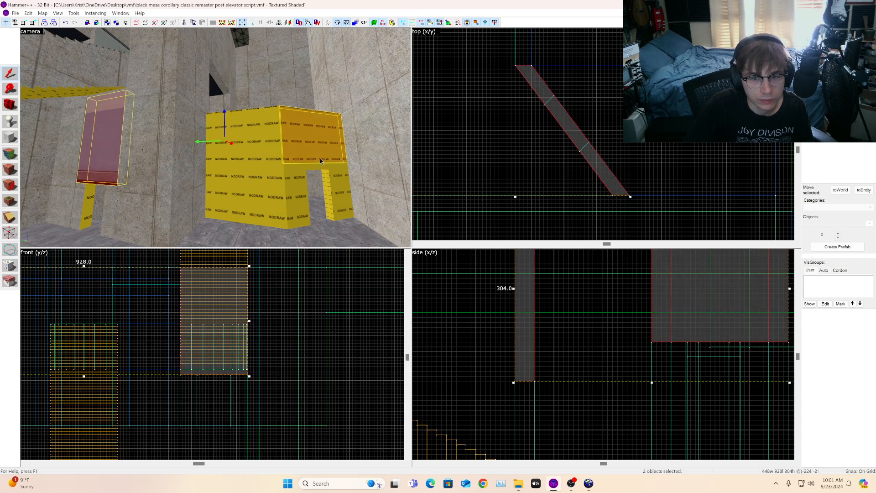
ctrl+click(320, 162)
ctrl+click(320, 160)
ctrl+click(320, 161)
ctrl+click(318, 168)
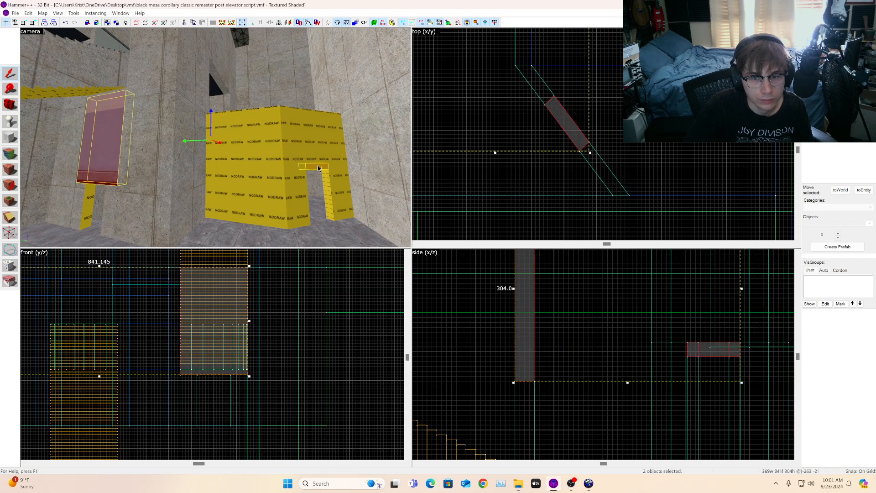
ctrl+click(319, 166)
ctrl+click(319, 166)
scroll(563, 354, down, 3)
scroll(563, 355, up, 3)
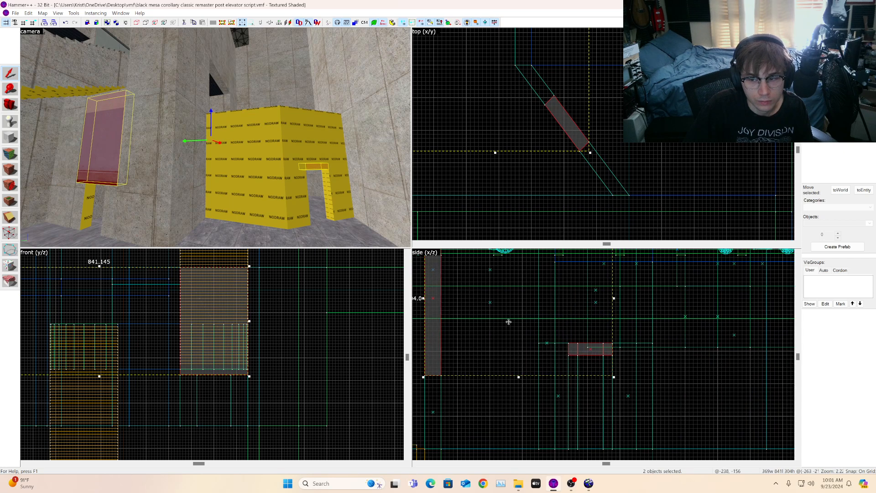
ctrl+click(318, 167)
drag(433, 377, 455, 357)
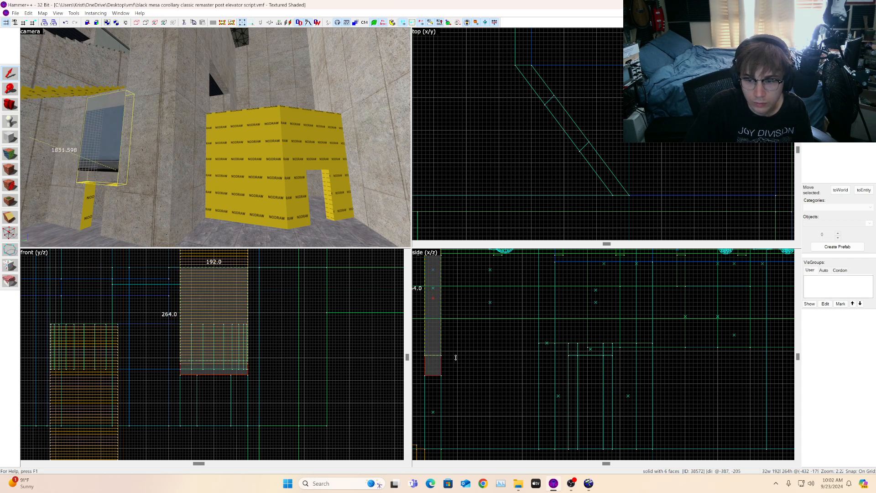
drag(455, 358, 457, 361)
Step: Stretch the two yellow support brushes under the window up to meet its bottom edge
key(a)
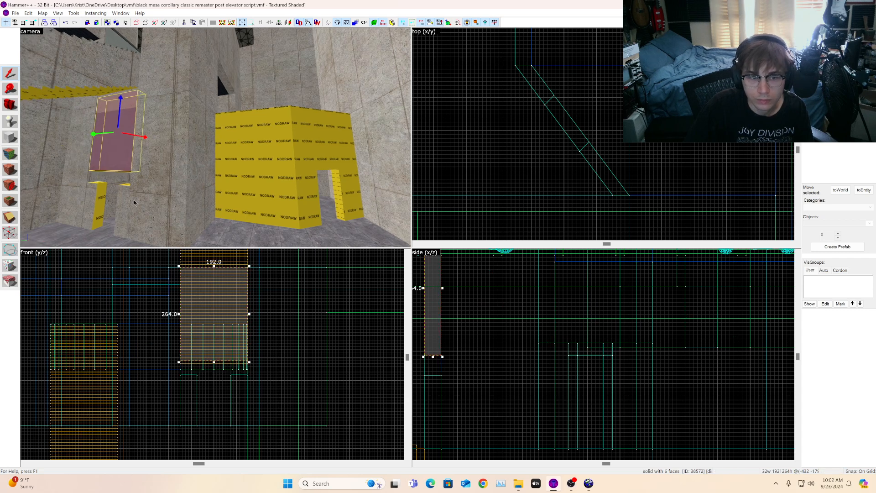
click(111, 206)
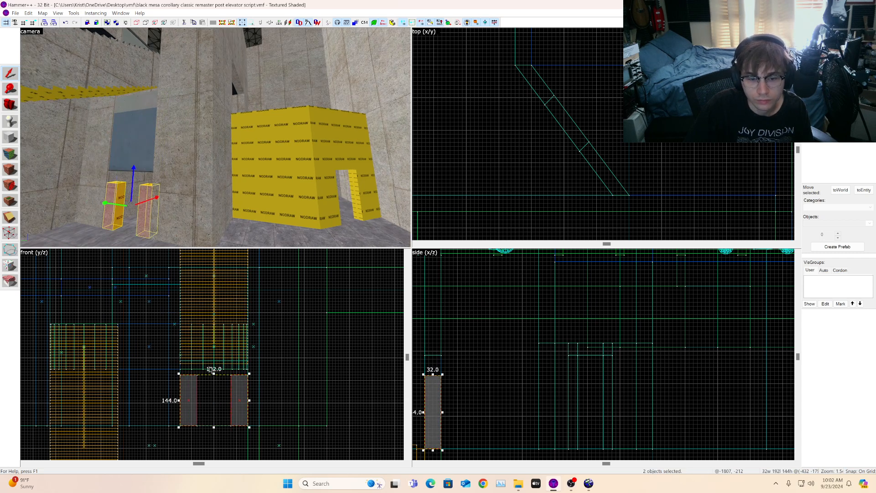
drag(214, 374, 213, 346)
click(493, 107)
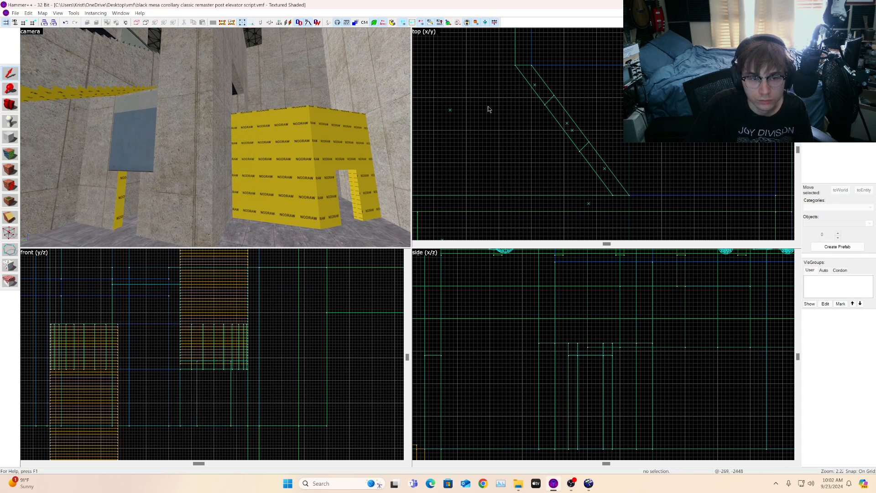
Step: Open face editing, select the window's front face, and fit its nobolt texture to the face
key(a)
key(shift+a)
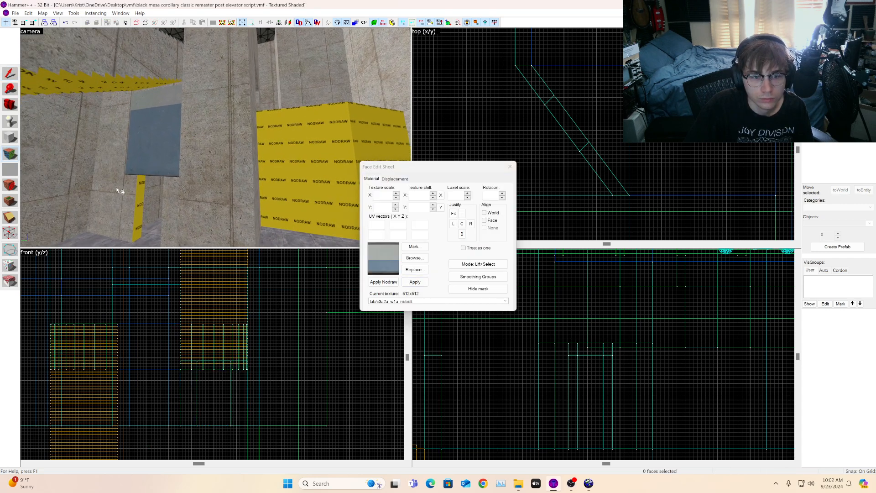
click(124, 189)
key(a)
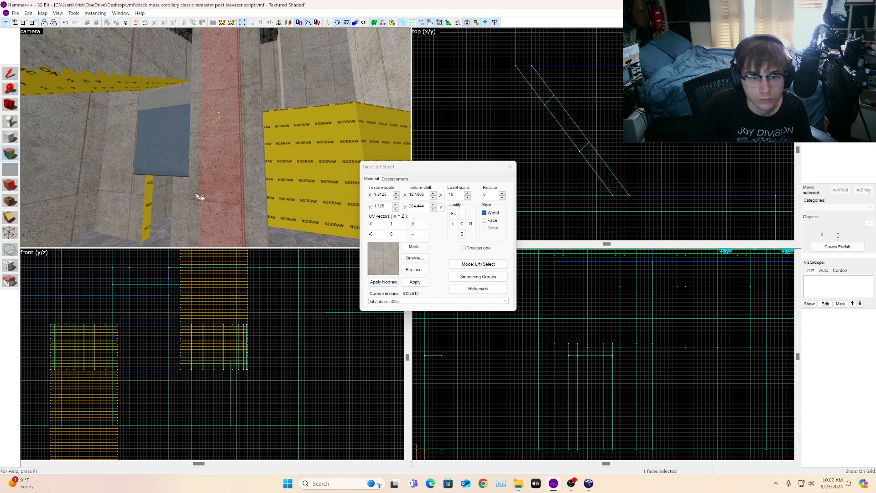
click(201, 195)
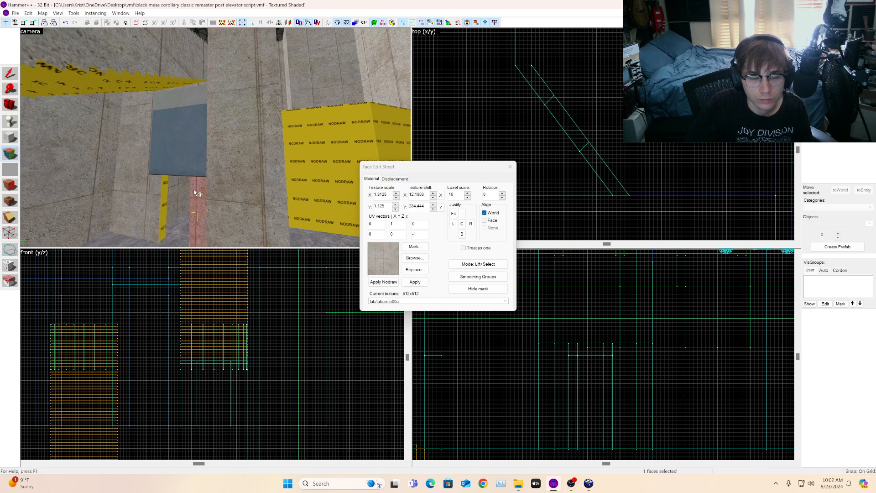
key(d)
key(s)
click(163, 161)
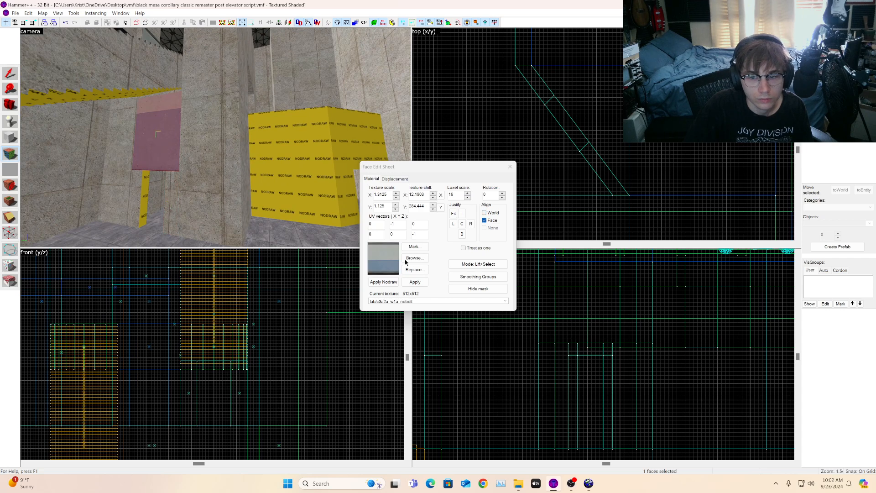
click(456, 219)
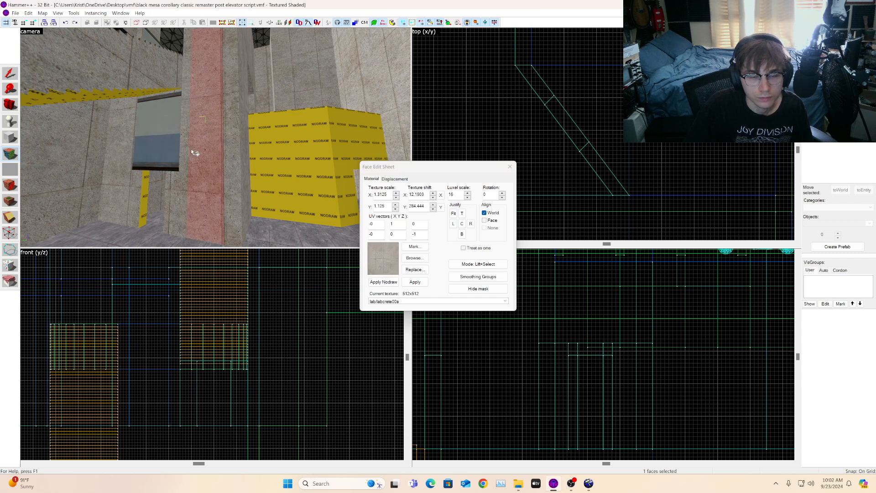
Step: Apply the current nobolt texture to two more faces beneath the window
key(Right)
key(Right)
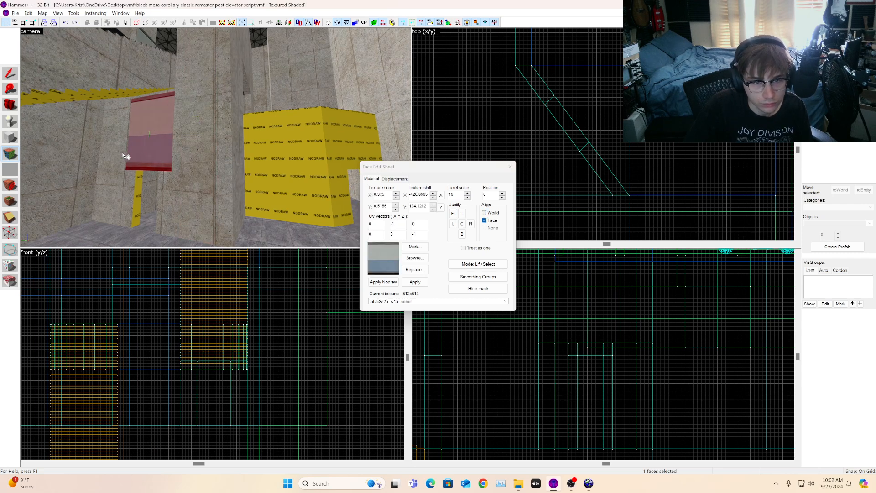
key(Left)
key(w)
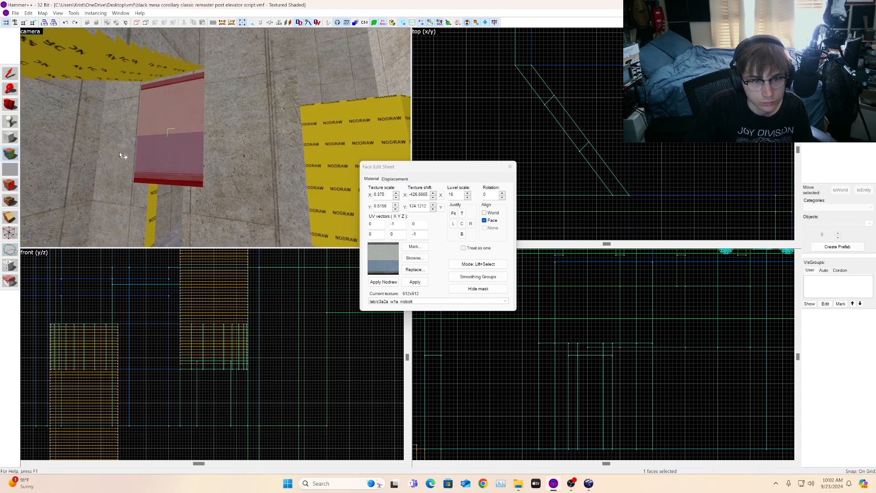
key(a)
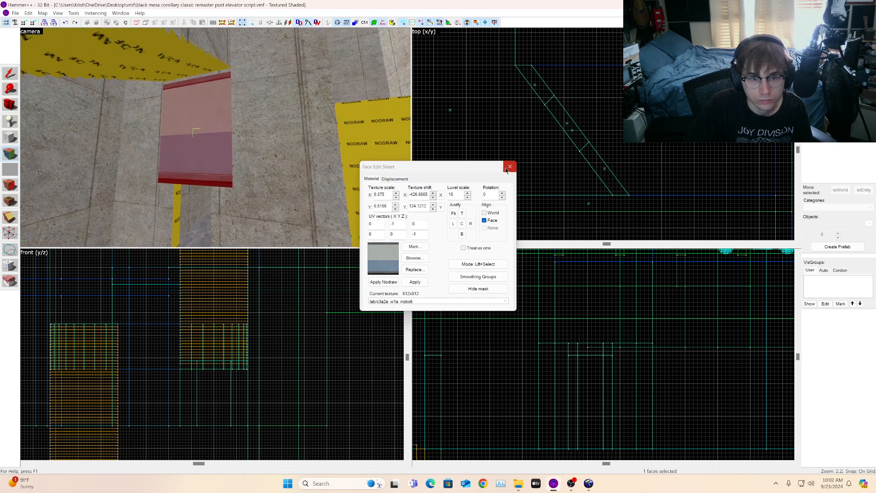
key(s)
right_click(167, 199)
key(super)
click(167, 200)
key(s)
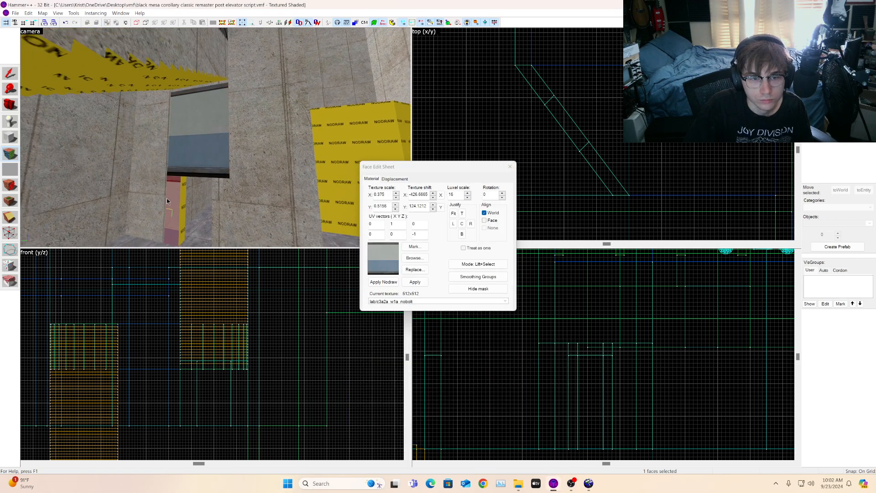
right_click(221, 198)
key(super)
click(221, 198)
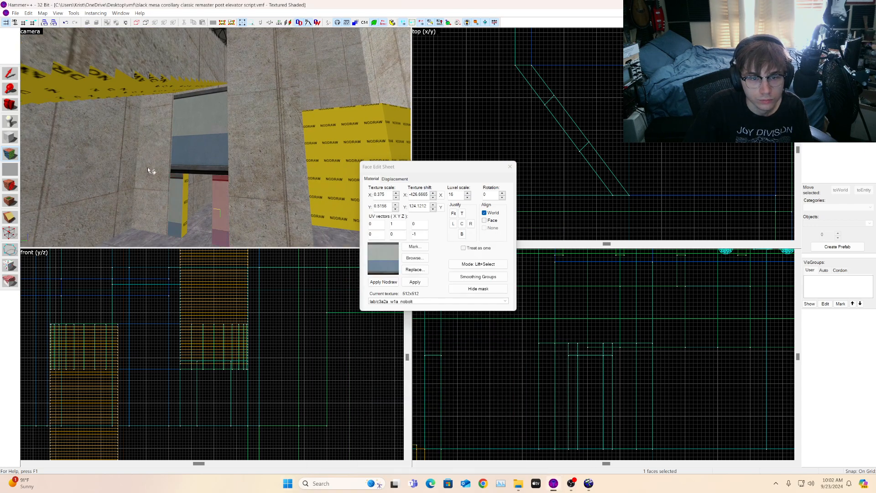
Step: Reselect the window and surrounding wall faces to check their textures, then leave face editing
click(10, 104)
mouse_move(216, 137)
mouse_down()
mouse_move(216, 183)
mouse_move(217, 132)
mouse_move(216, 144)
mouse_up()
key(w)
key(s)
click(8, 73)
click(10, 153)
click(164, 169)
click(218, 169)
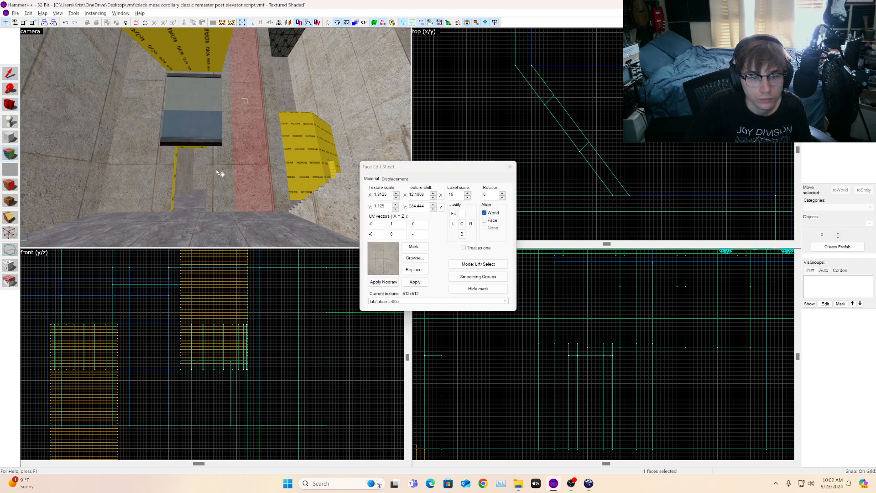
click(191, 116)
key(w)
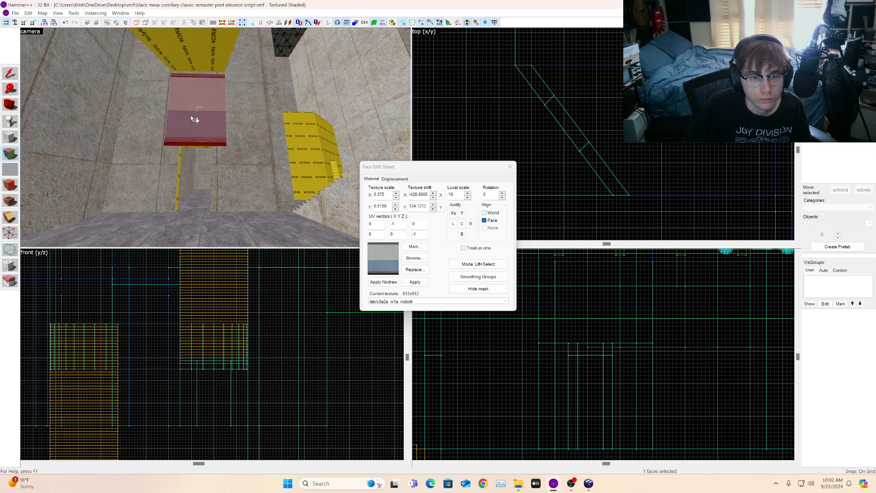
key(a)
key(w)
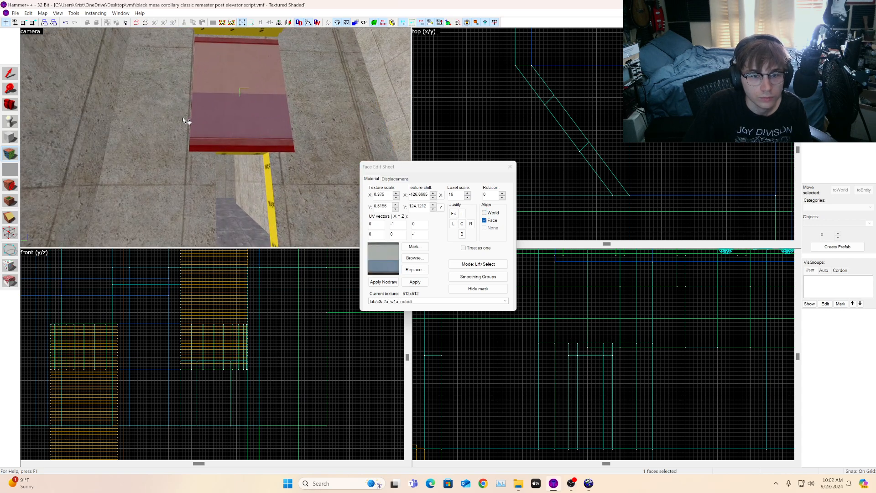
key(s)
key(d)
click(10, 74)
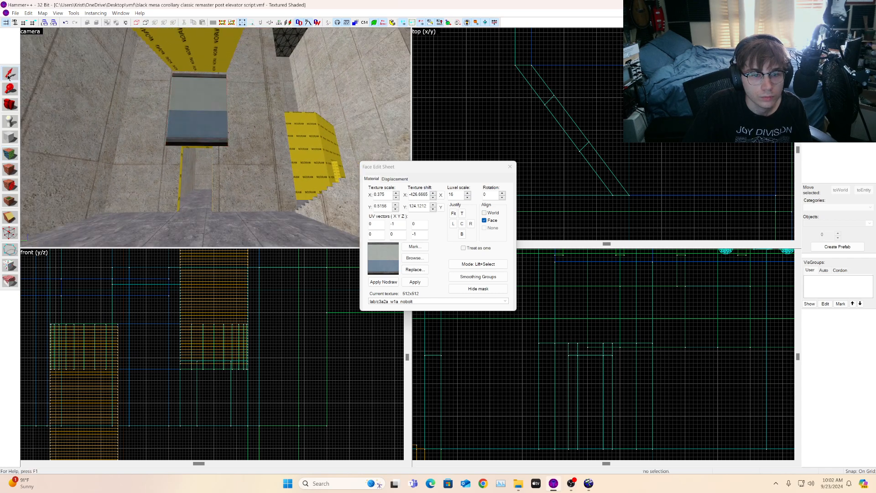
Step: Select the concrete wall brushes flanking the window and the doorway below it
click(139, 94)
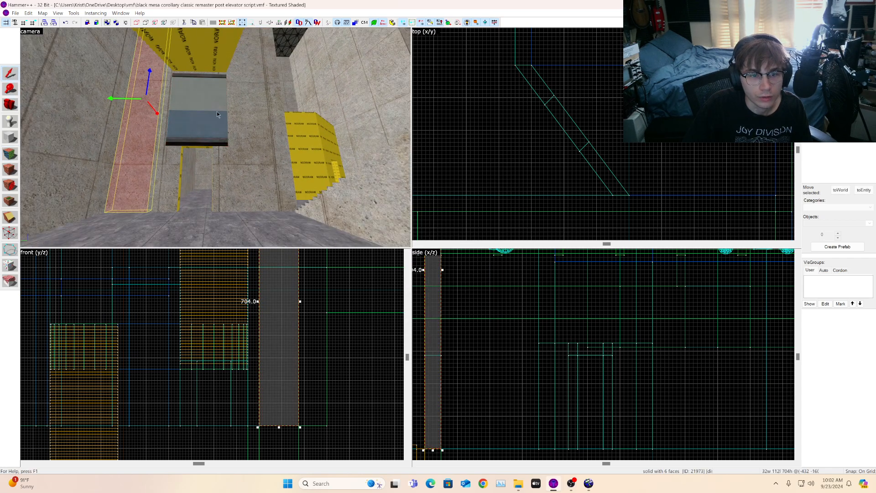
ctrl+click(163, 101)
ctrl+click(253, 111)
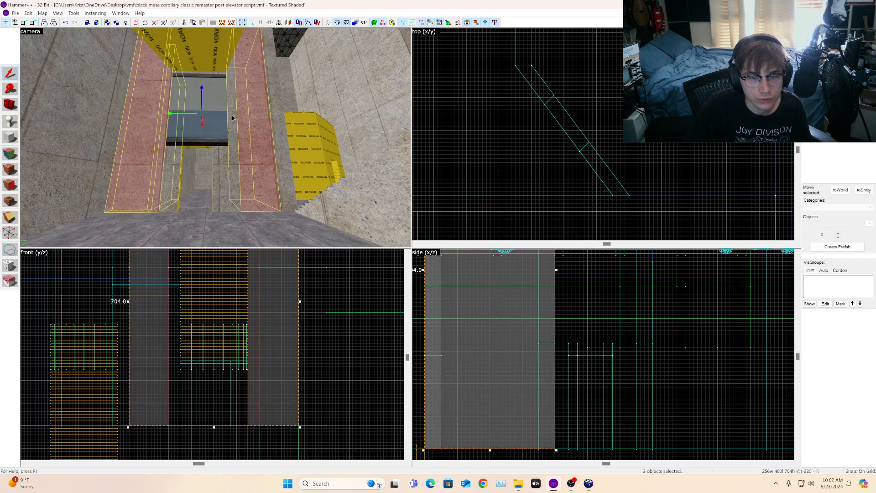
ctrl+click(232, 118)
key(d)
key(w)
ctrl+click(185, 121)
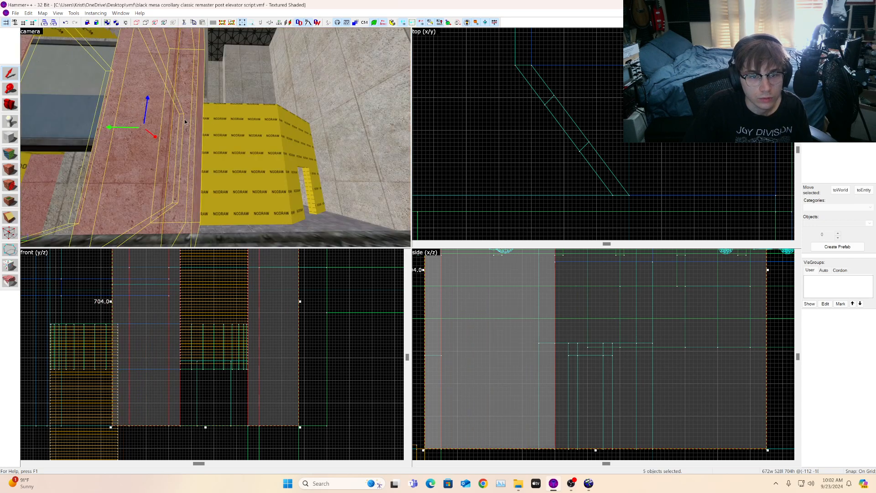
Step: Filter the texture browser for nodraw and choose the nodraw texture as the current material
click(855, 129)
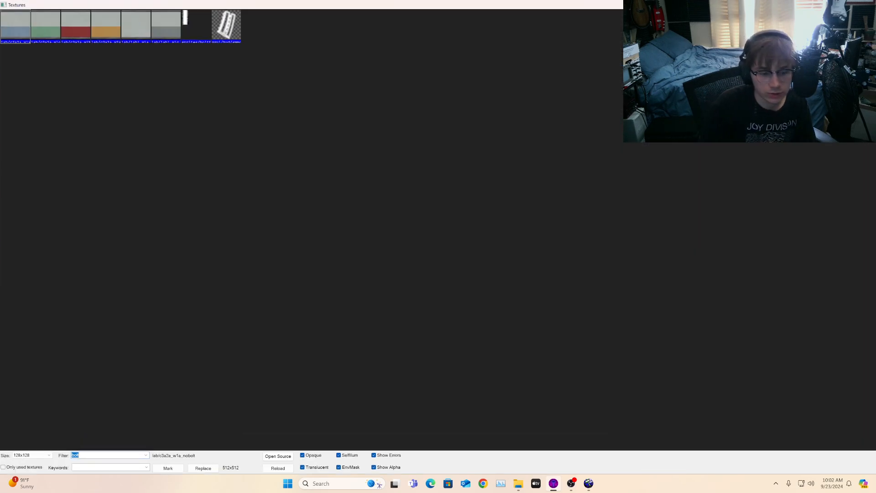
text(nodraww)
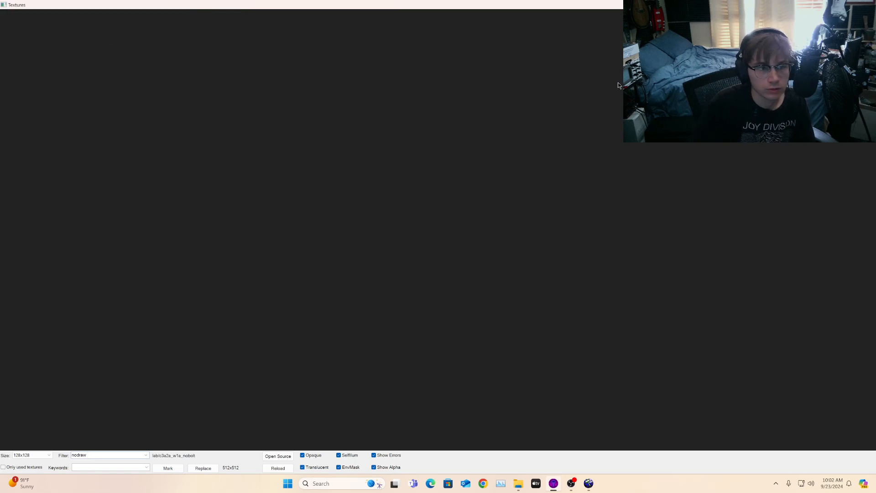
double_click(17, 24)
key(w)
key(w)
key(z)
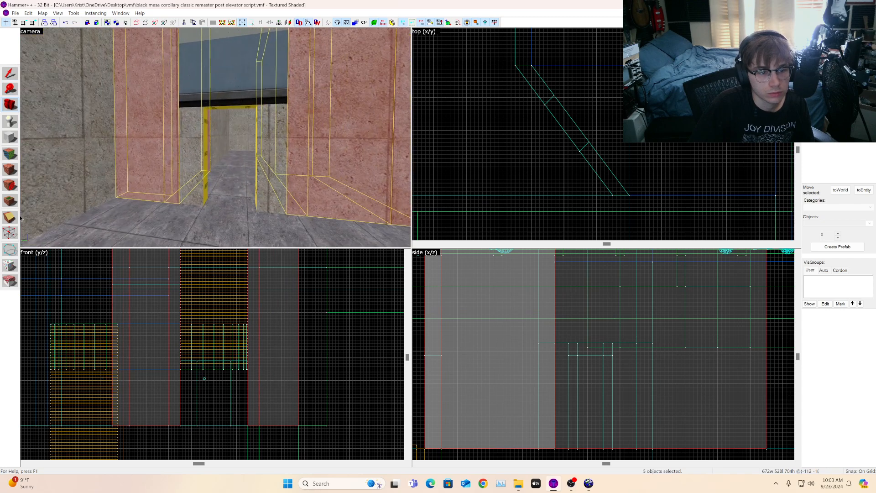
scroll(245, 353, down, 4)
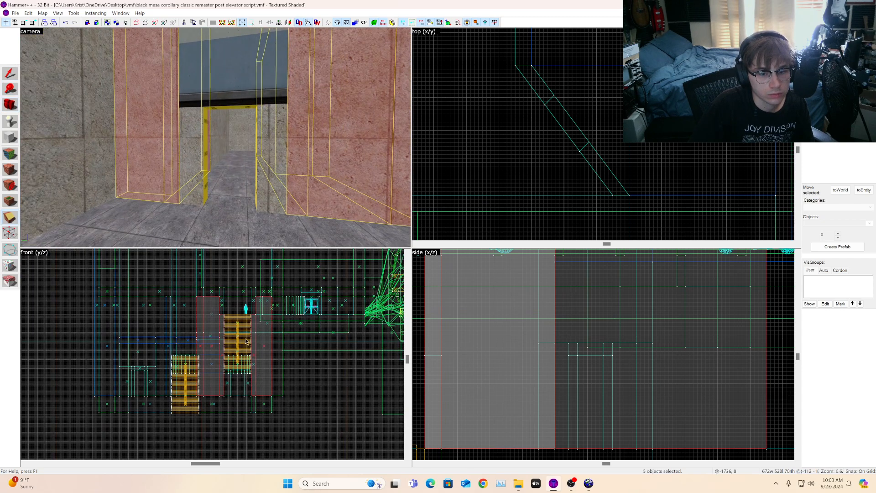
scroll(198, 362, up, 4)
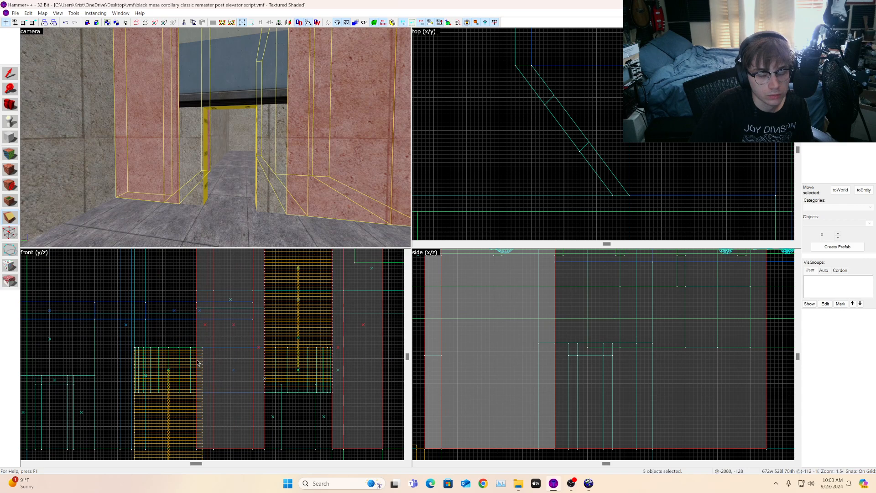
scroll(249, 388, up, 2)
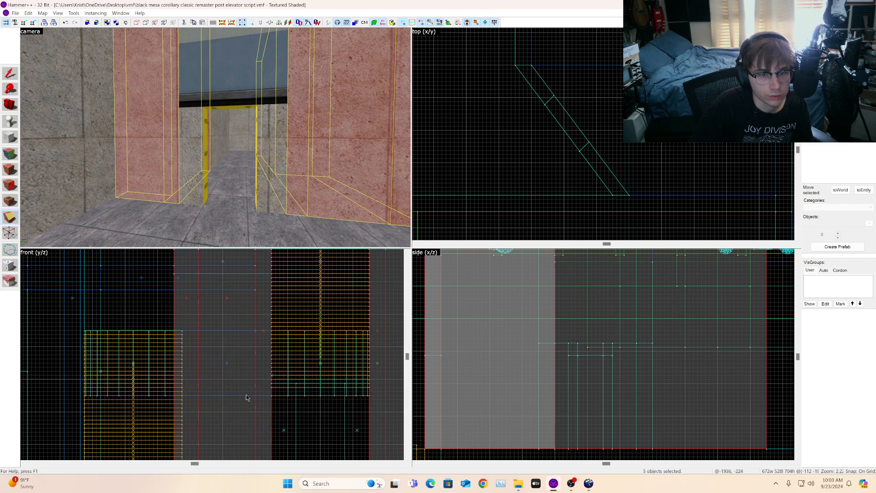
scroll(246, 398, down, 2)
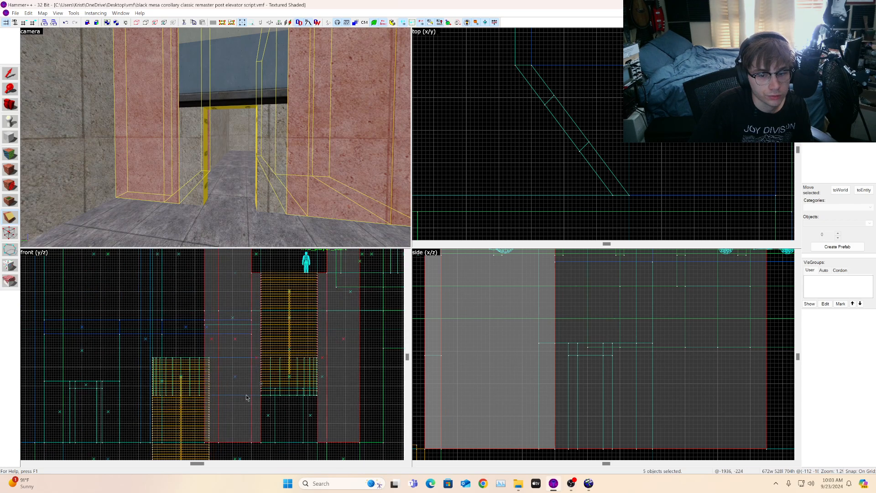
key(z)
key(s)
key(z)
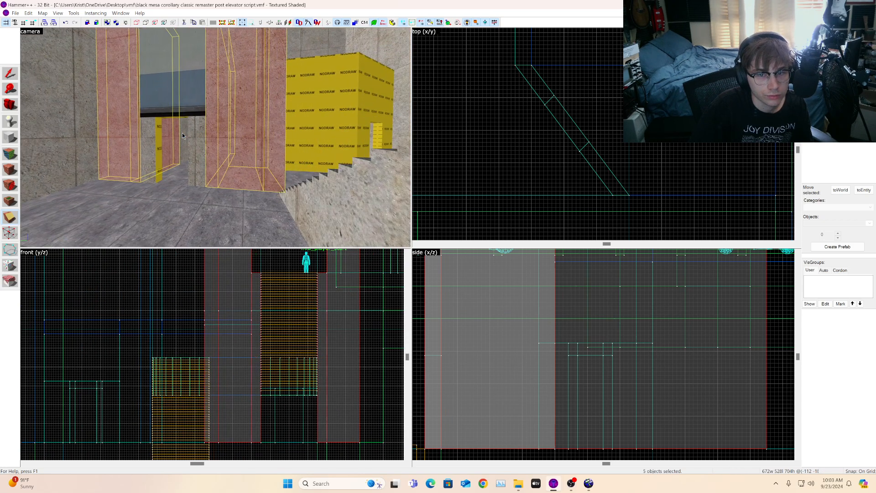
Step: Add the yellow NODRAW block beside the stairs to the current brush selection
key(w)
click(9, 72)
key(w)
key(z)
key(z)
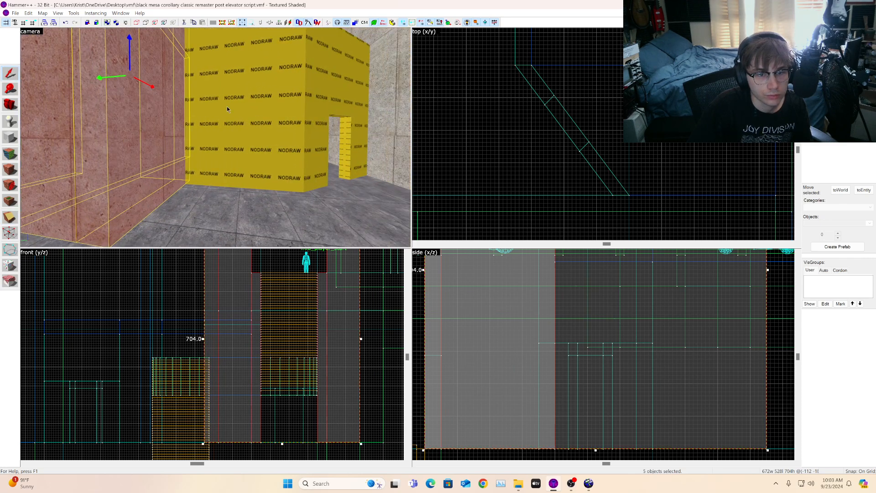
ctrl+click(227, 109)
key(s)
ctrl+click(327, 101)
key(s)
key(s)
key(d)
key(a)
ctrl+click(258, 133)
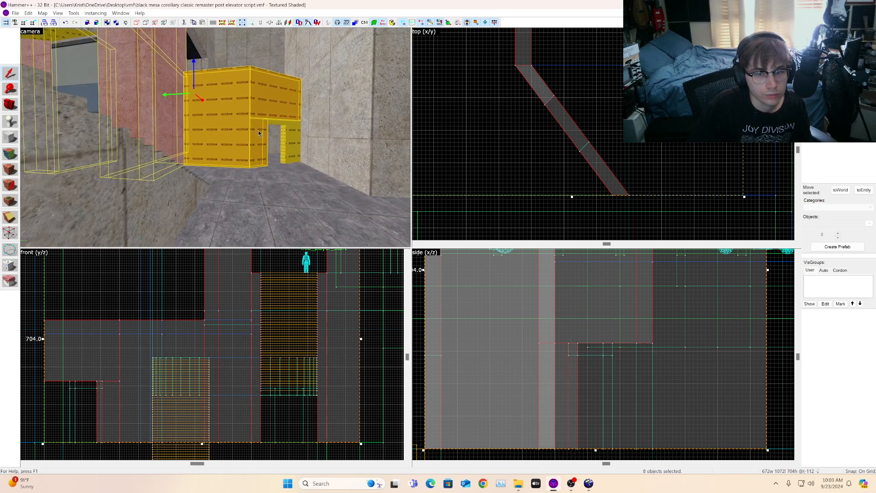
Step: Add the doorway frame pieces and remaining wall brushes around the window to the selection
ctrl+click(274, 124)
ctrl+click(291, 141)
key(w)
key(a)
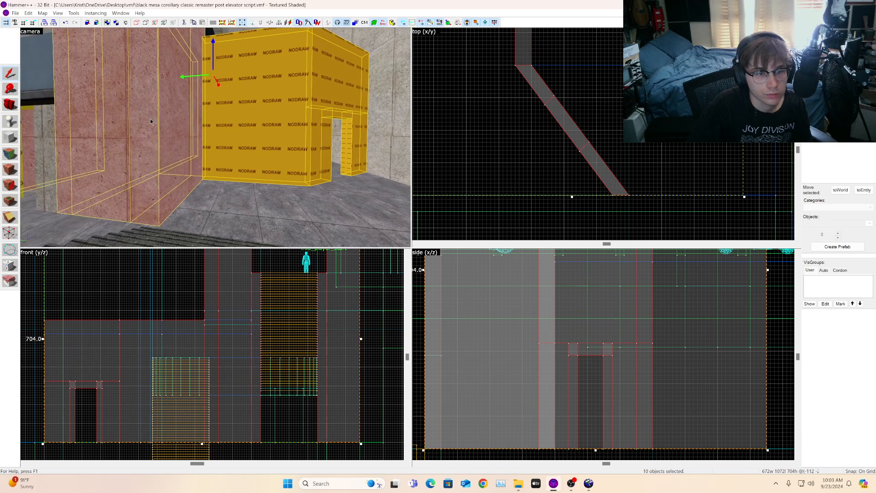
key(a)
ctrl+click(189, 149)
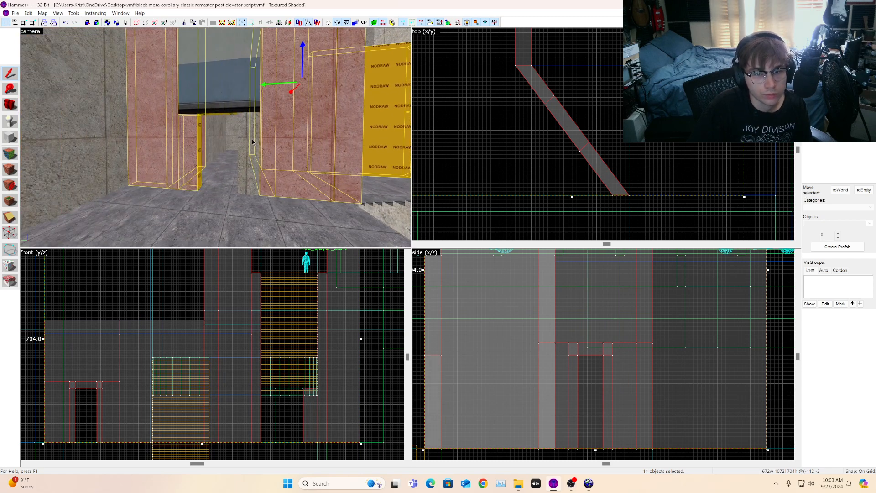
ctrl+click(251, 143)
ctrl+click(233, 94)
key(a)
key(s)
key(d)
key(d)
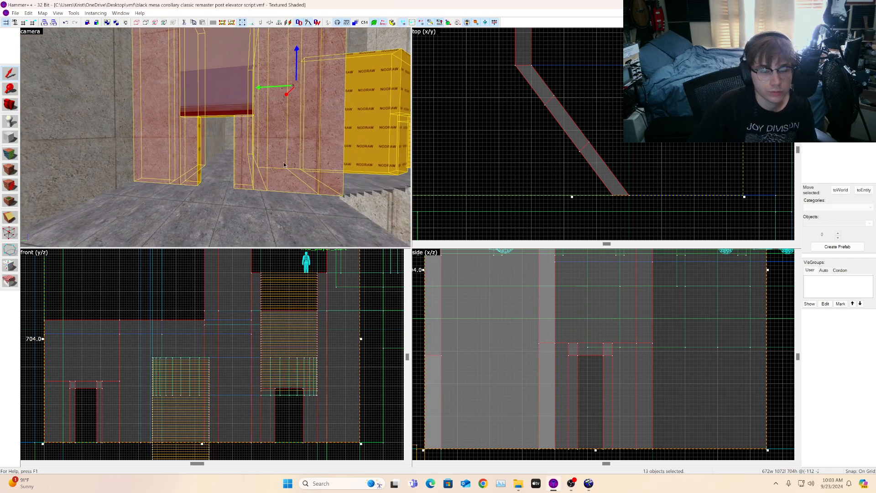
key(d)
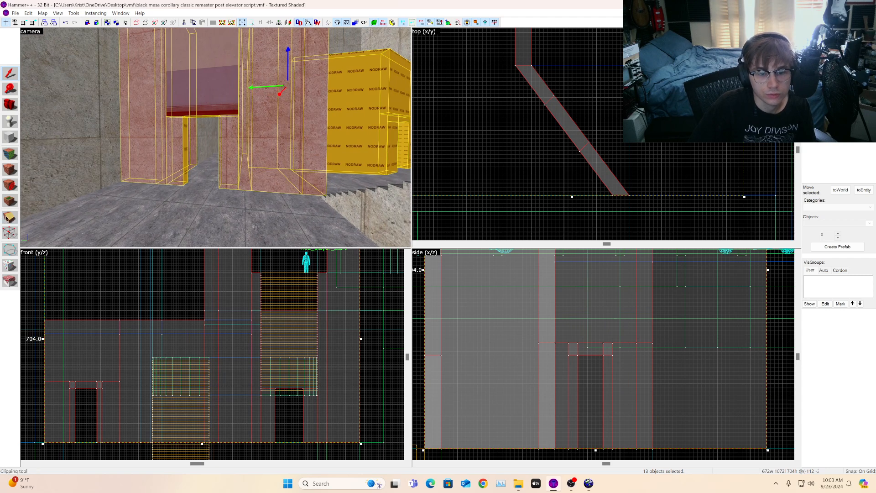
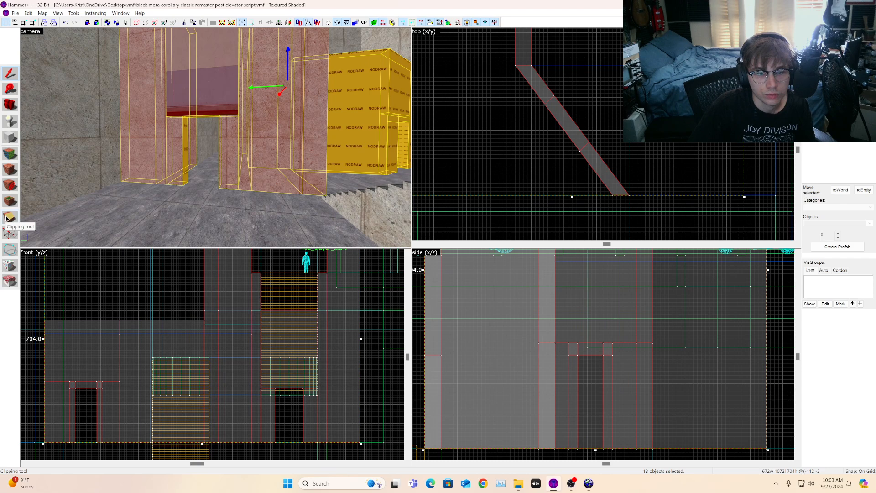
Step: Clip the selected wall brushes horizontally along the top of the doorway with the Clipping tool
click(9, 218)
scroll(63, 361, up, 2)
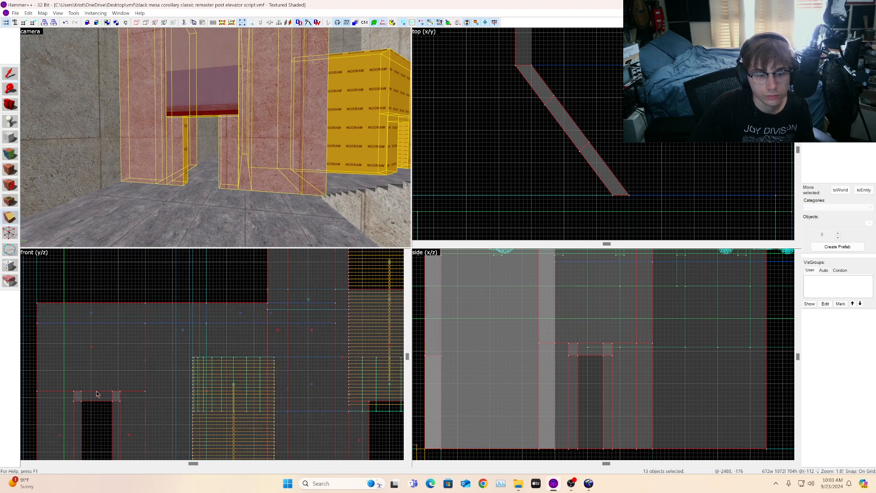
scroll(97, 394, up, 4)
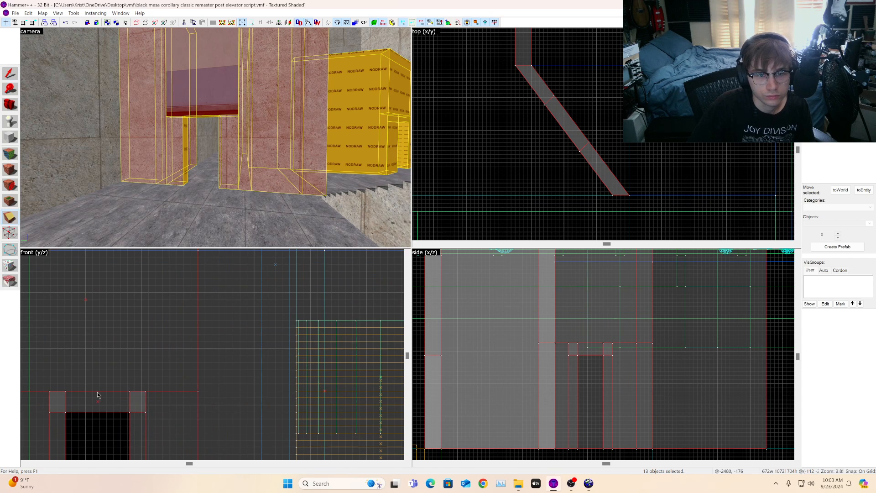
scroll(97, 395, down, 6)
scroll(373, 415, up, 7)
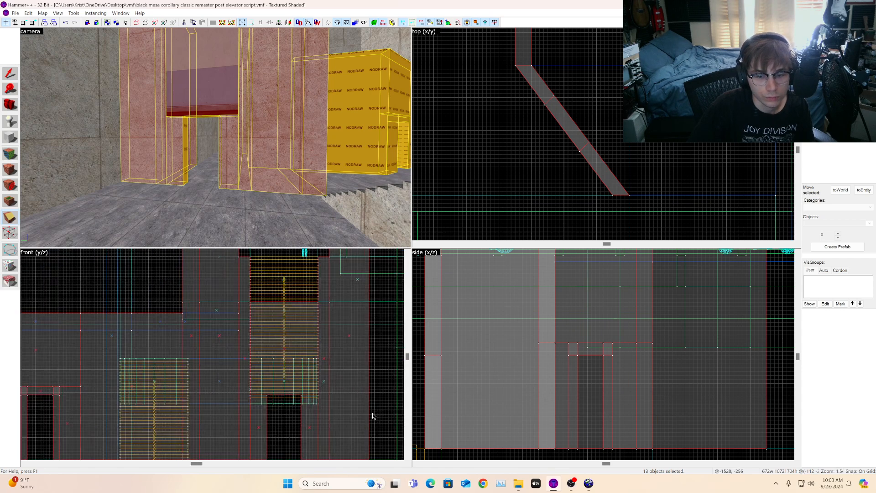
scroll(240, 397, up, 1)
drag(259, 380, 229, 380)
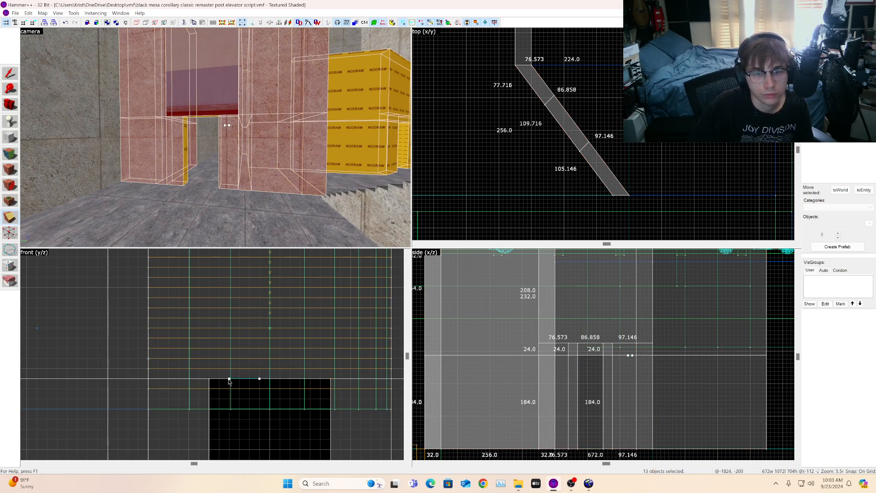
key(Return)
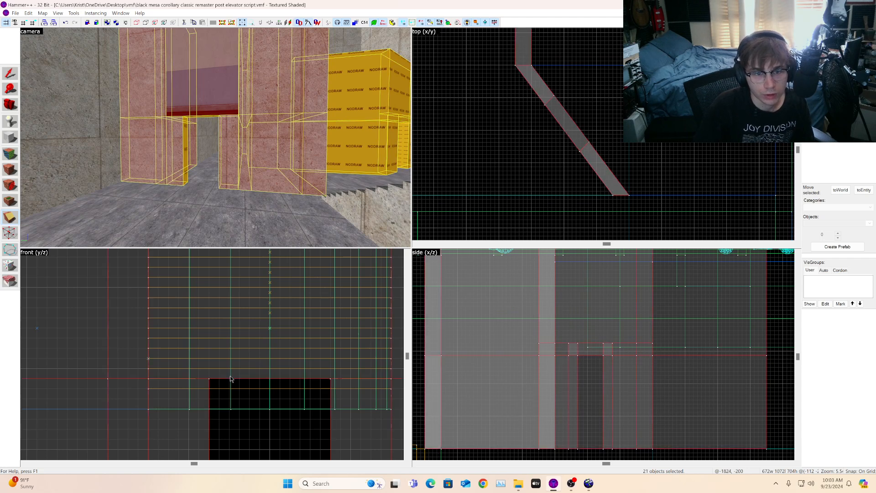
Step: Sample the labrc3a2a_w1a_nobolt window texture and apply it to the wall faces on both sides of the window
click(10, 153)
click(189, 98)
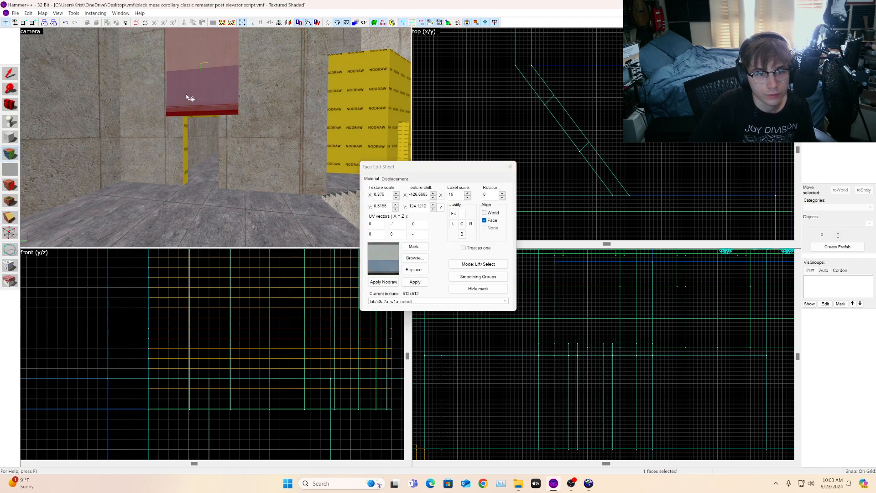
right_click(145, 97)
right_click(259, 100)
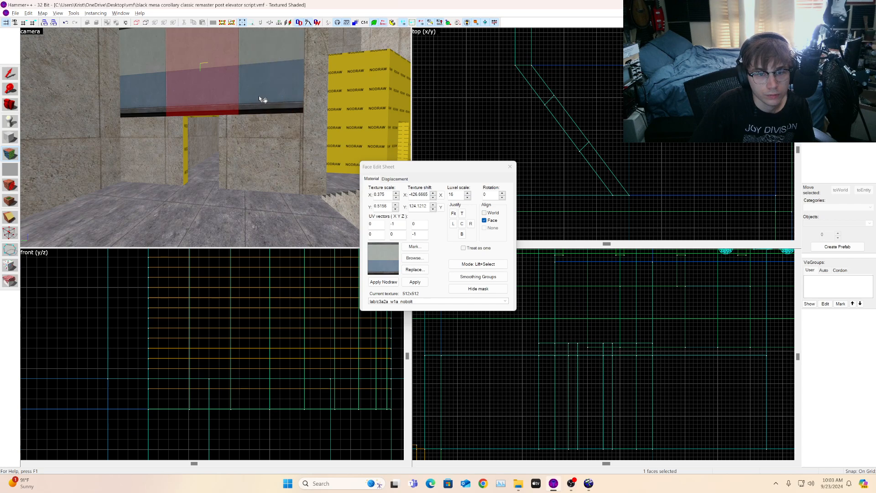
right_click(313, 97)
click(313, 97)
key(d)
right_click(200, 86)
key(d)
click(199, 86)
Step: Select the concrete wall brushes beside and above the window
click(10, 104)
drag(183, 123, 215, 137)
key(w)
key(s)
key(w)
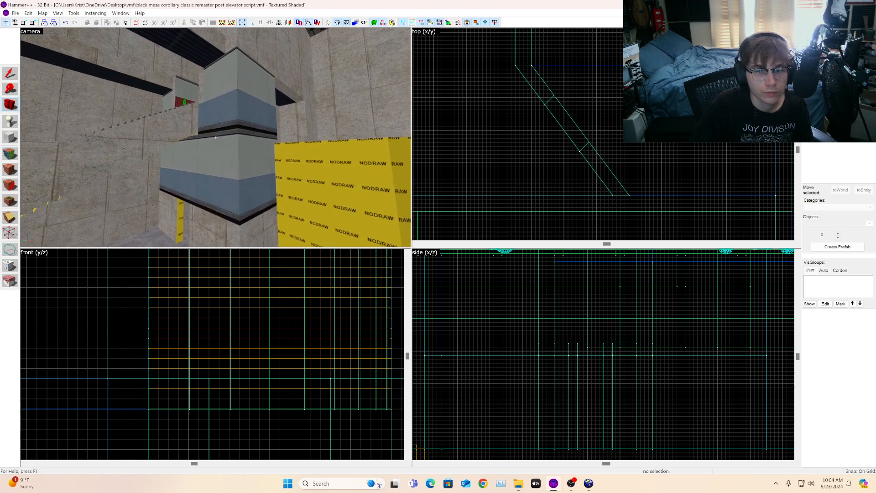
drag(215, 138, 215, 137)
key(w)
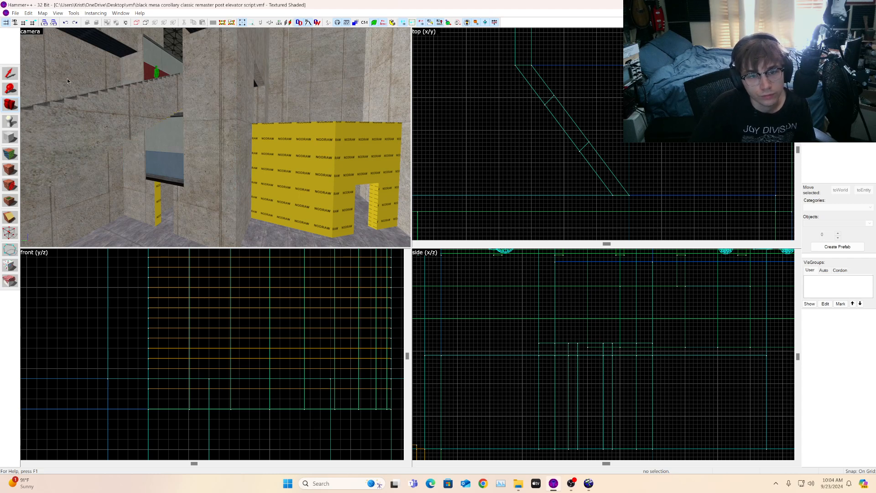
click(13, 73)
click(195, 137)
click(186, 139)
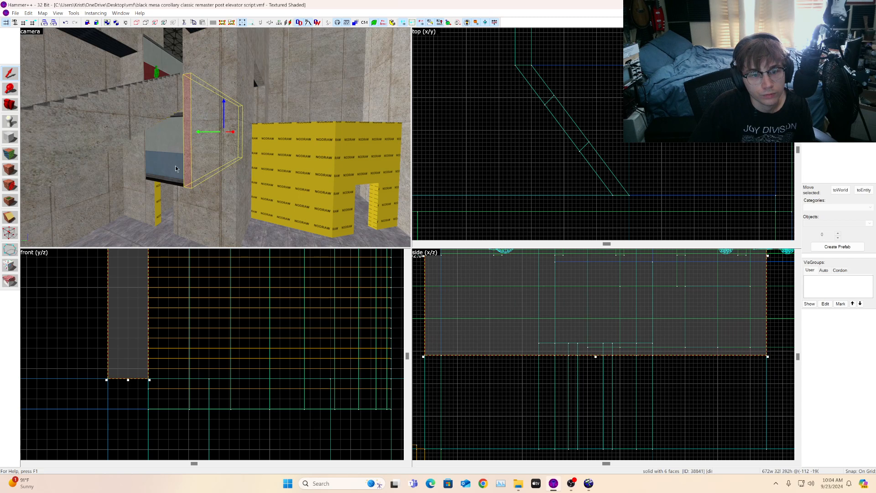
click(189, 205)
click(190, 125)
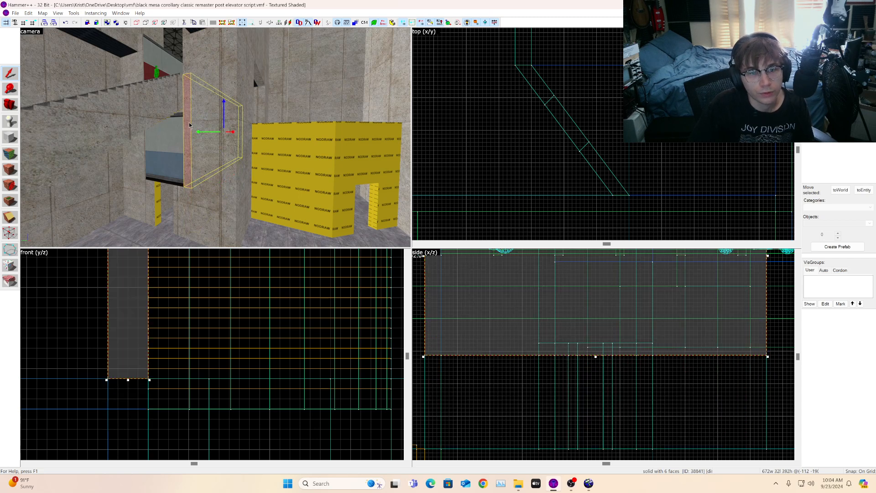
ctrl+click(219, 114)
ctrl+click(236, 117)
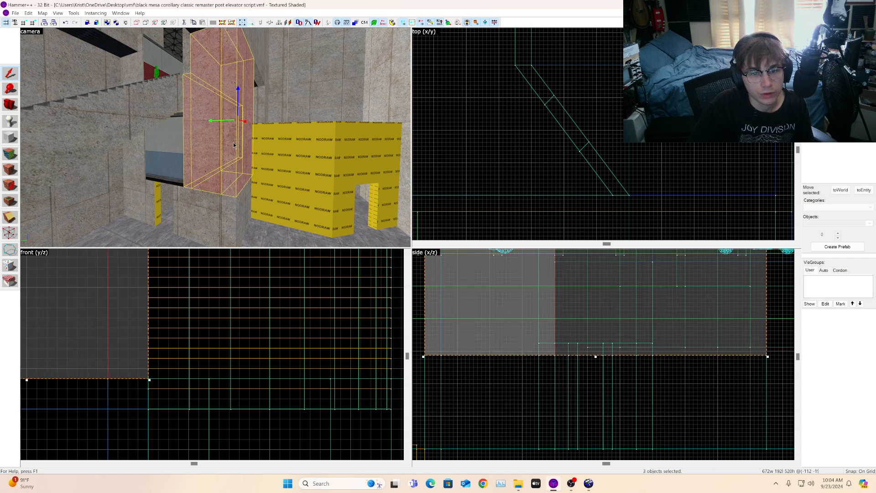
Step: Add the remaining brushes framing the window to the selection
key(w)
ctrl+click(101, 164)
key(s)
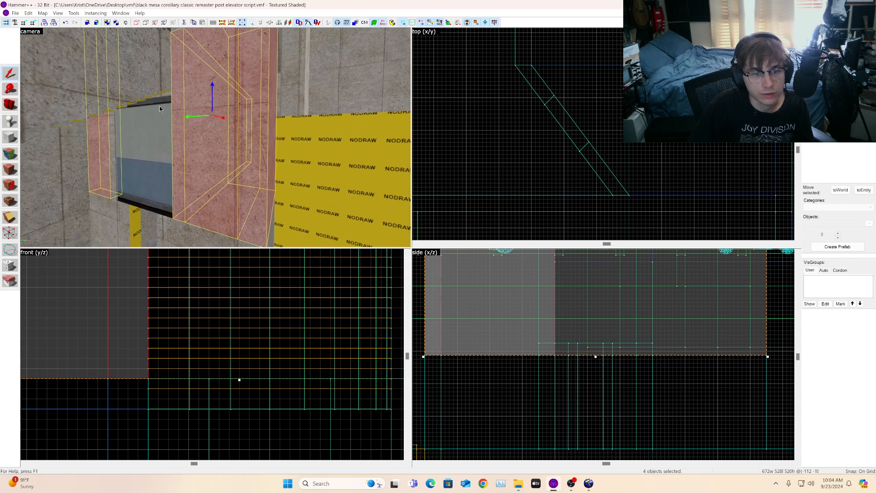
key(w)
ctrl+click(155, 82)
key(a)
ctrl+click(89, 116)
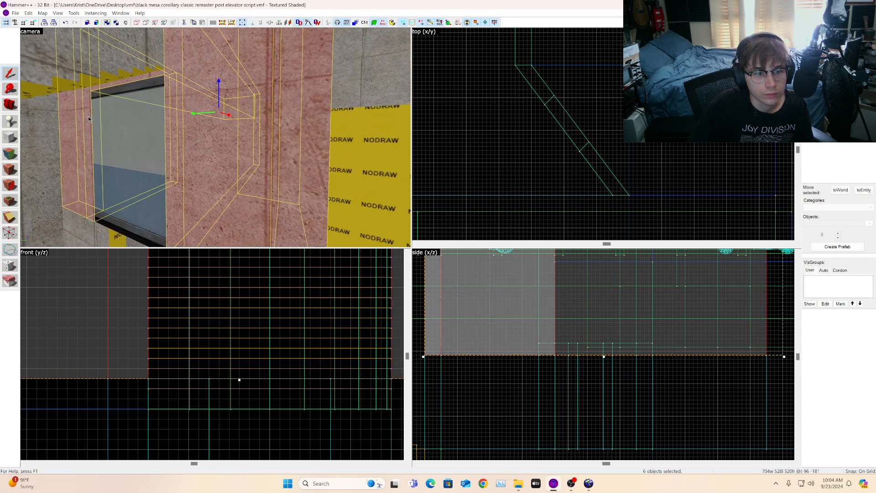
ctrl+click(114, 115)
key(s)
key(d)
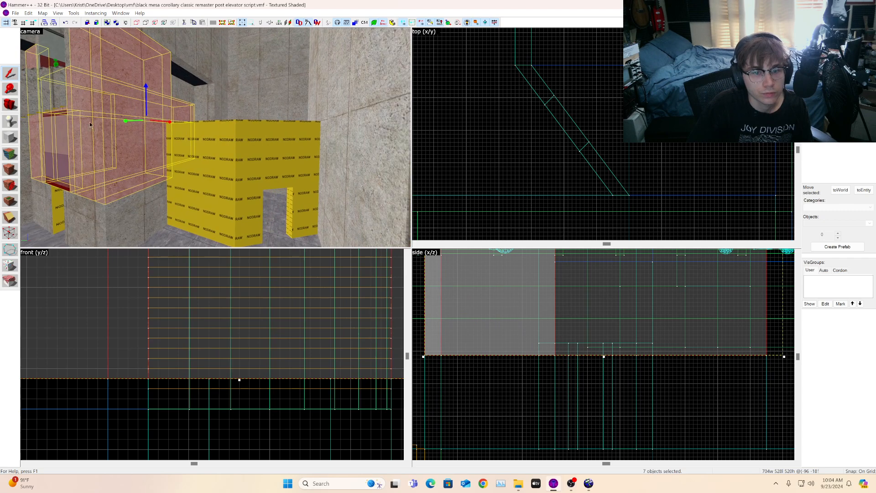
key(z)
key(w)
key(s)
key(z)
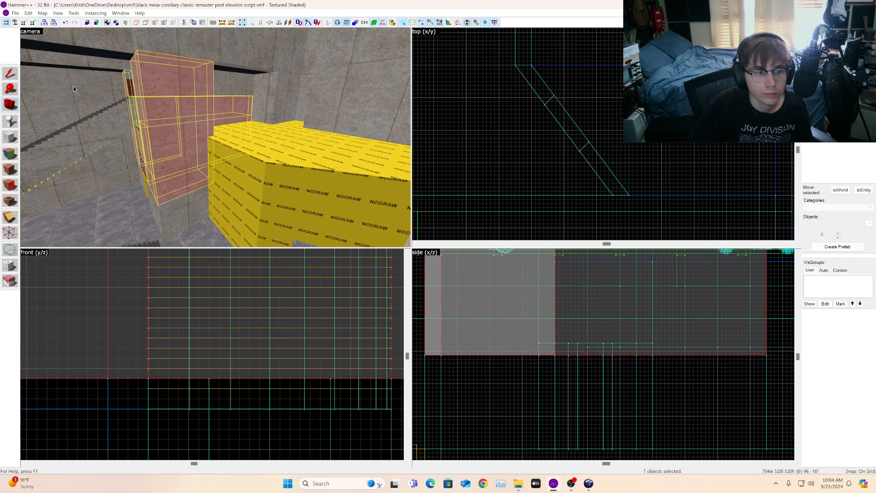
key(a)
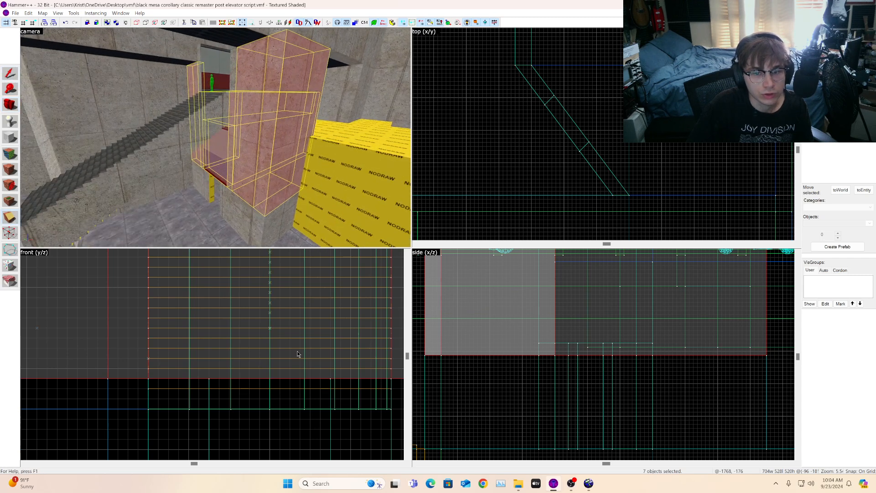
key(w)
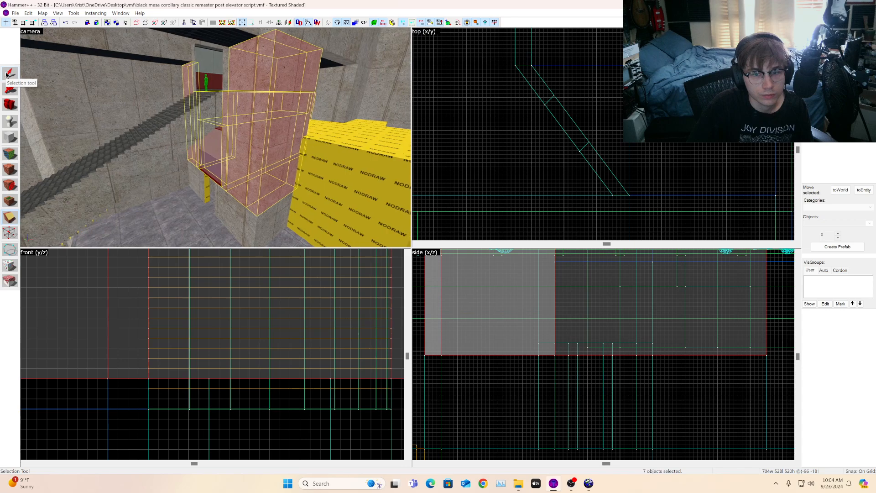
key(a)
key(s)
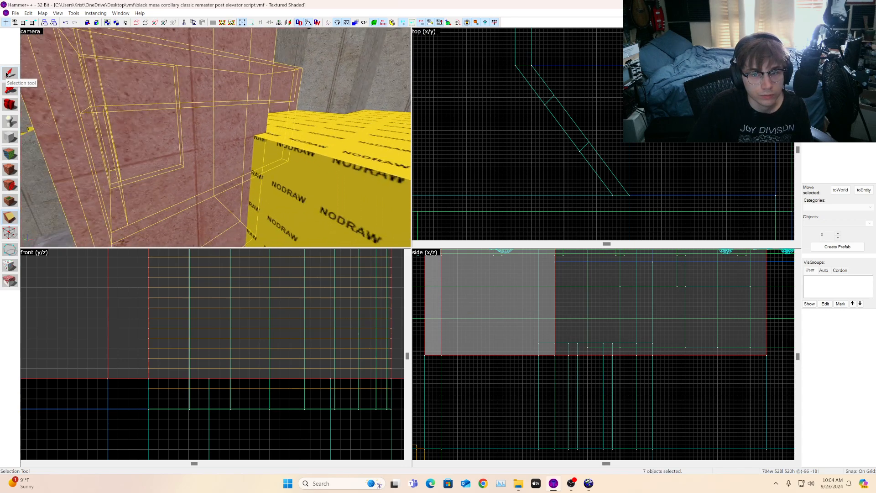
Step: Raise the bottom edge of the selected window-framing brushes to shorten them above the window opening
scroll(184, 340, down, 5)
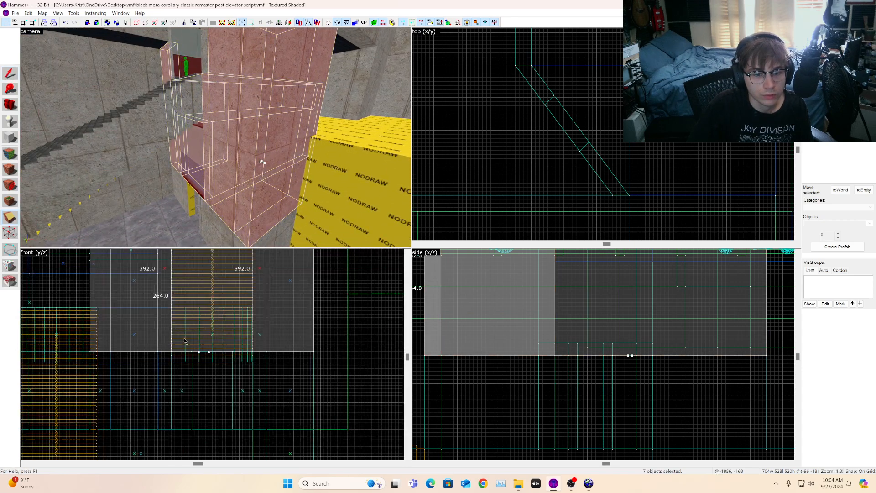
scroll(179, 309, up, 4)
scroll(179, 309, up, 2)
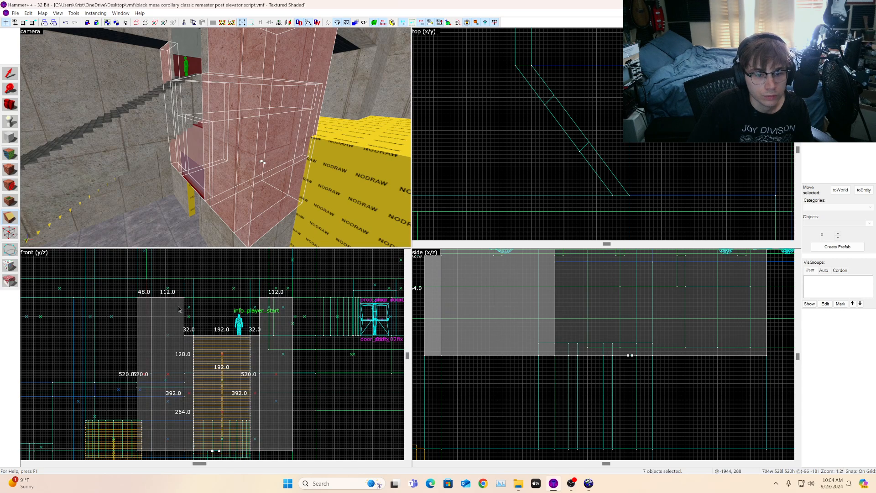
scroll(232, 153, up, 3)
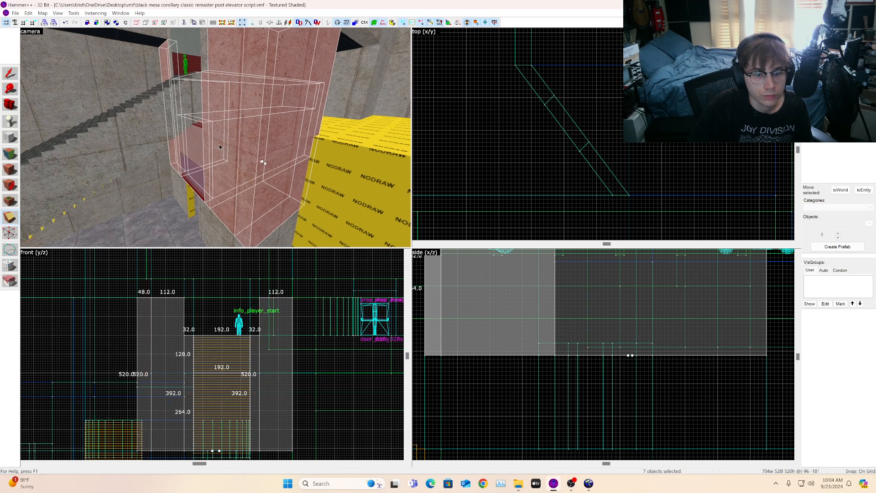
scroll(206, 375, down, 3)
scroll(568, 353, down, 9)
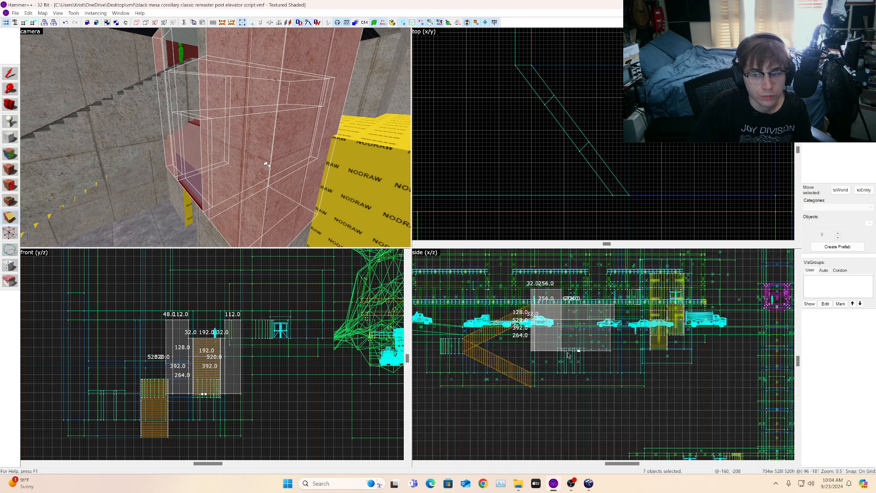
scroll(532, 341, up, 3)
scroll(225, 398, up, 1)
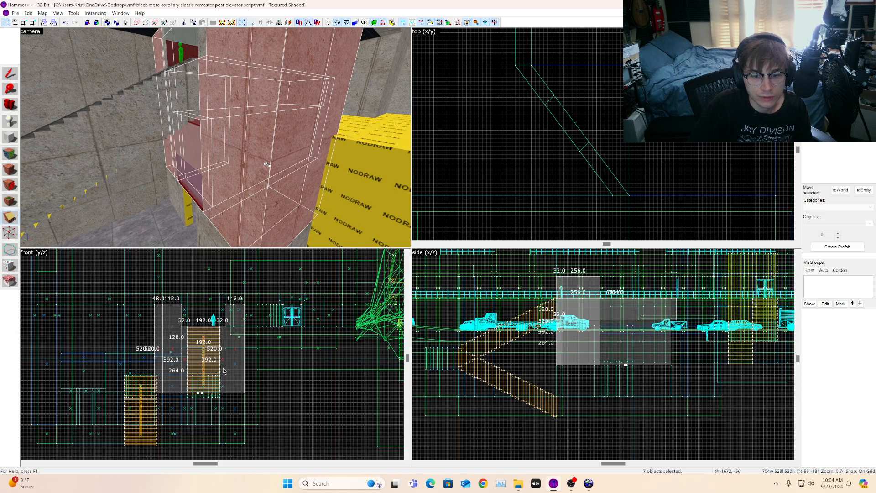
scroll(225, 395, up, 5)
scroll(184, 409, down, 5)
scroll(186, 408, up, 6)
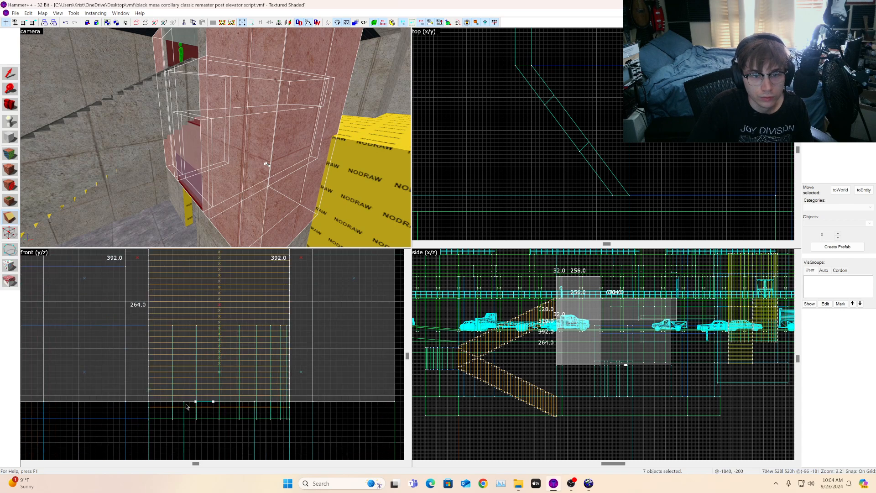
scroll(186, 408, down, 6)
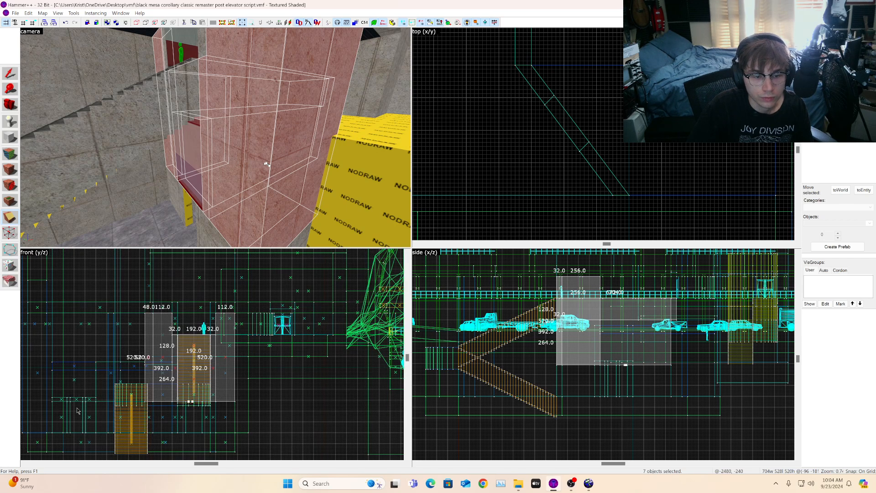
scroll(78, 411, up, 2)
scroll(84, 408, up, 2)
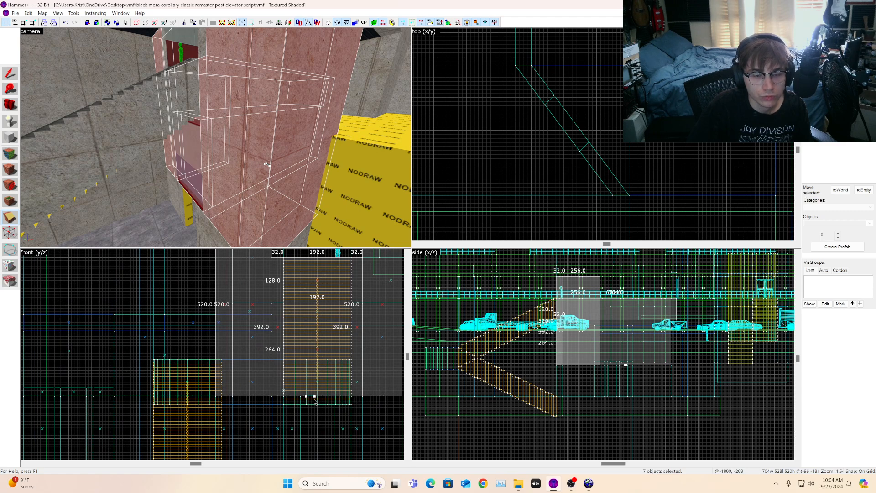
scroll(314, 402, up, 1)
scroll(315, 402, up, 5)
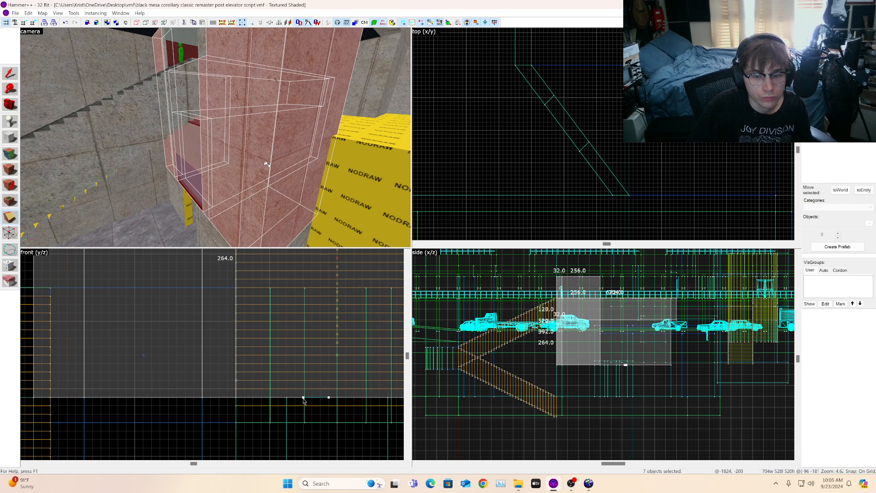
drag(303, 399, 300, 403)
scroll(296, 400, down, 10)
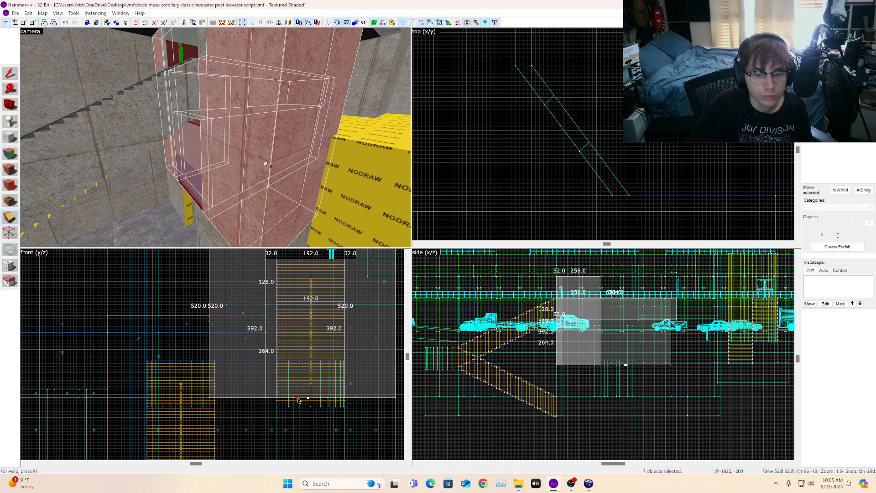
drag(301, 396, 304, 350)
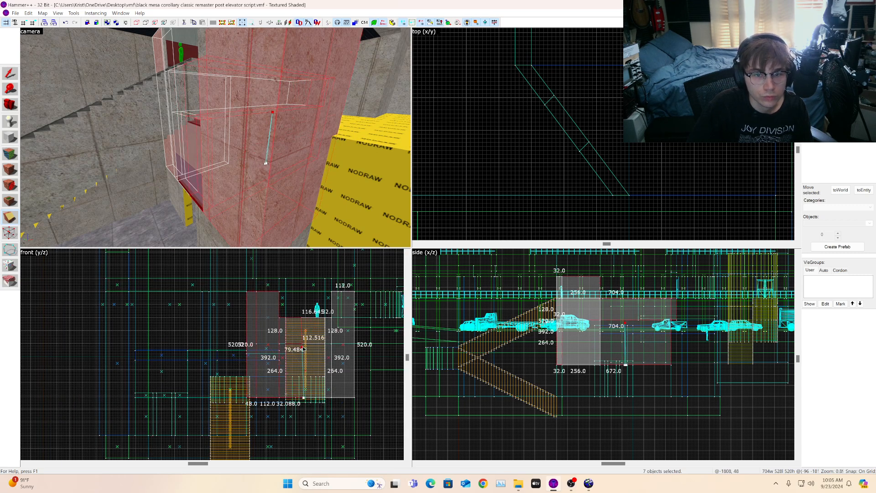
click(304, 398)
drag(304, 398, 305, 349)
scroll(304, 349, up, 4)
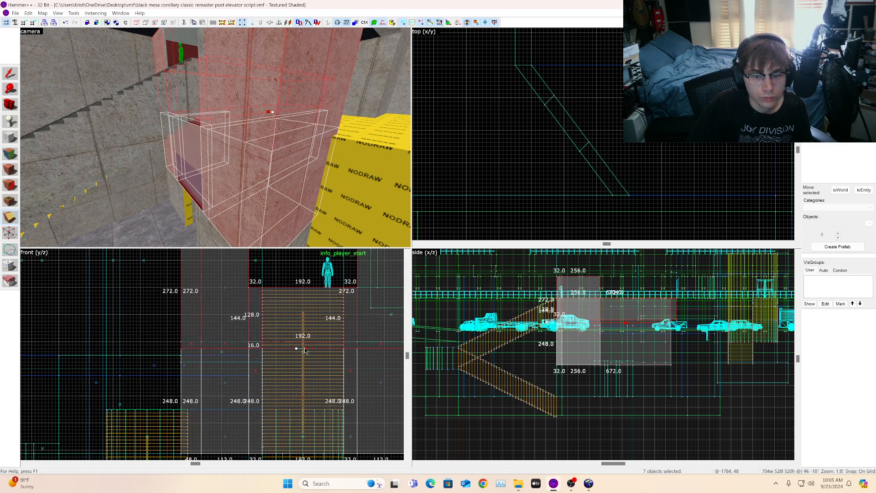
scroll(305, 350, up, 2)
Step: Readjust the lower edge of the window-framing brushes while moving around them in the 3D view
key(z)
key(w)
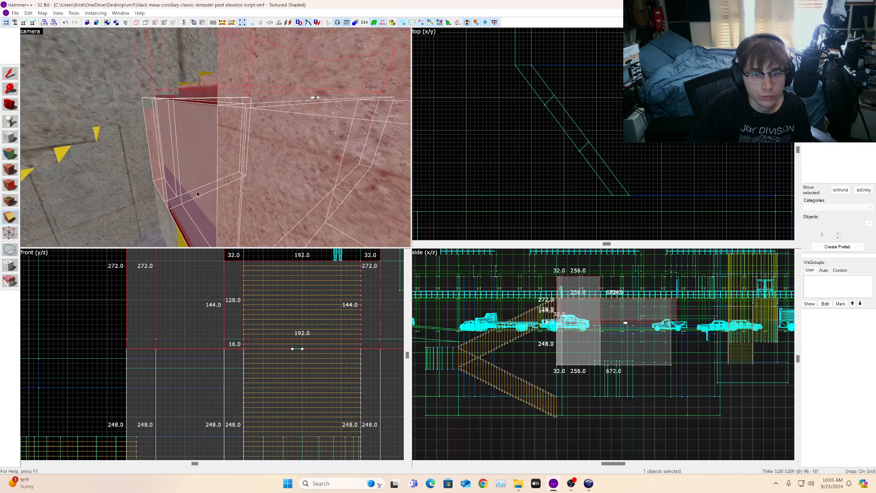
key(z)
drag(293, 351, 301, 327)
key(z)
key(s)
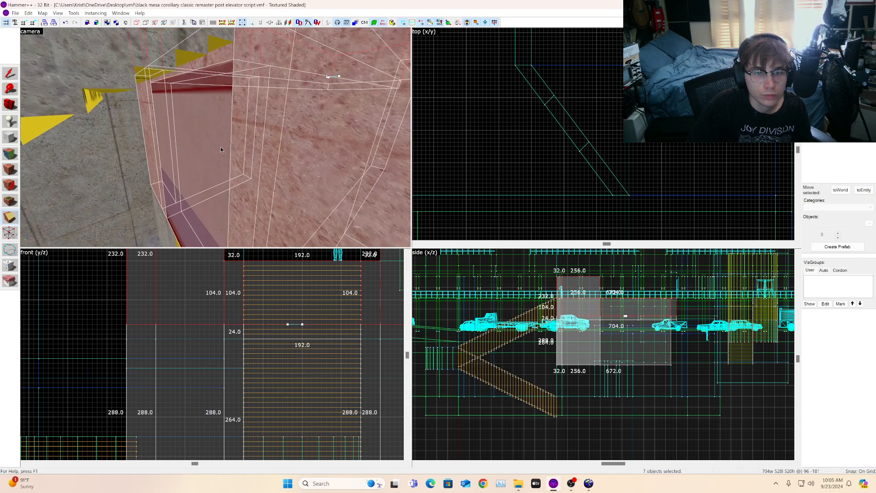
key(z)
scroll(221, 150, down, 2)
key(z)
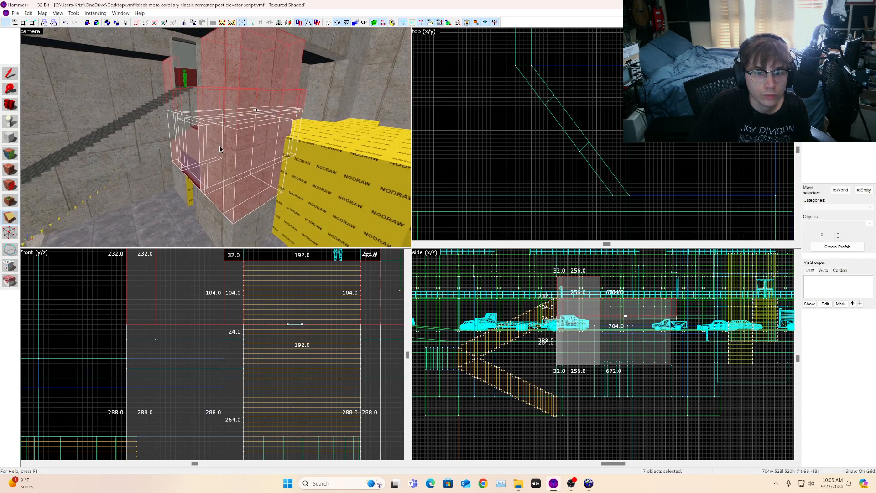
key(w)
key(z)
mouse_move(288, 325)
mouse_down()
mouse_move(288, 337)
mouse_move(302, 339)
mouse_up()
key(s)
key(d)
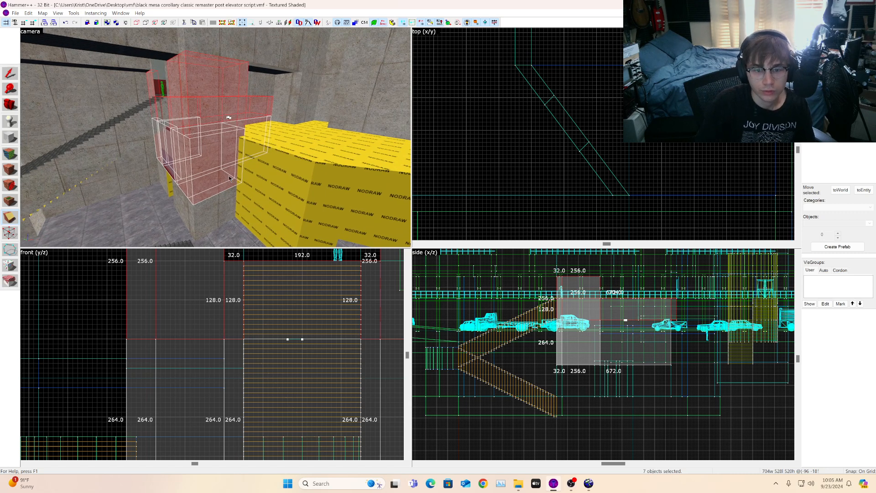
Step: Clip the selected window-framing brushes with the Clipping tool
click(9, 219)
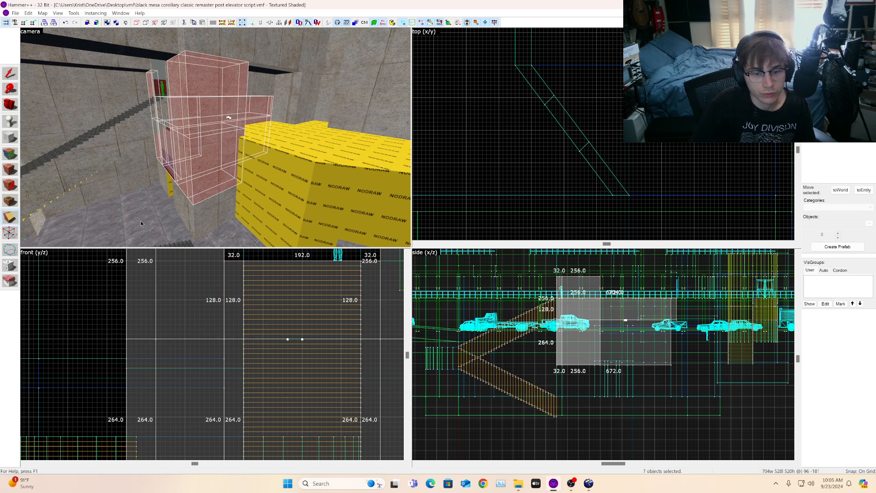
key(Return)
key(w)
key(a)
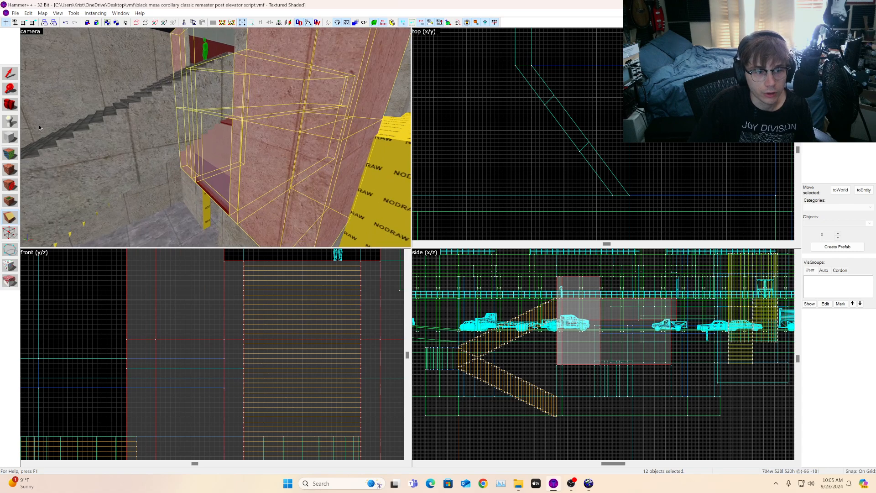
Step: Sample the labrc3a2a_w1a_nobolt texture and apply it to the newly clipped faces around the window
click(8, 155)
key(w)
click(213, 170)
key(a)
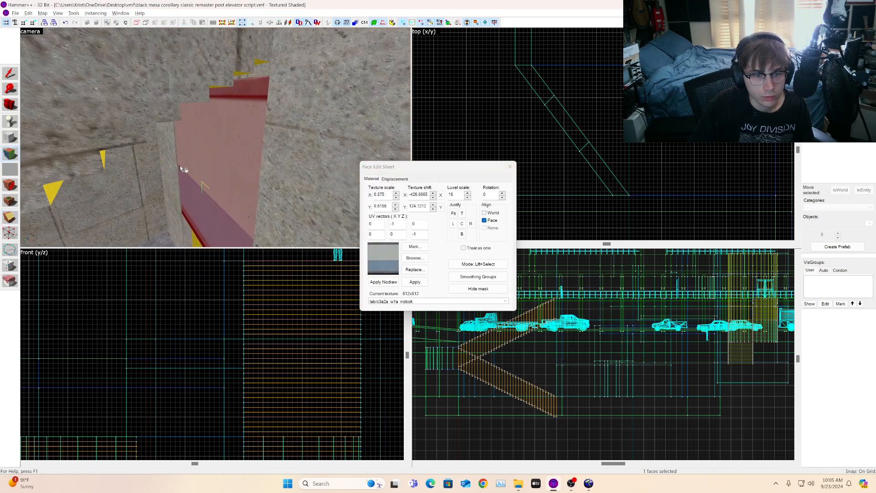
click(165, 161)
key(a)
key(s)
click(230, 158)
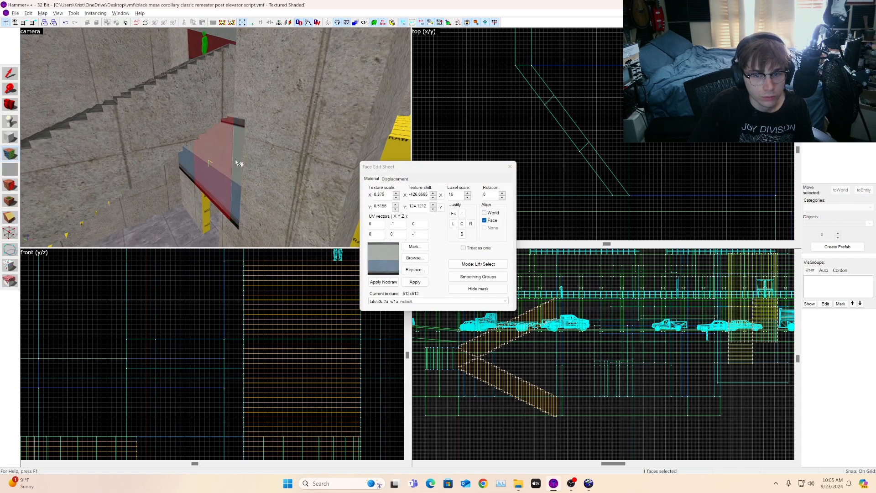
alt+right_click(264, 167)
alt+right_click(313, 178)
click(312, 177)
key(d)
key(s)
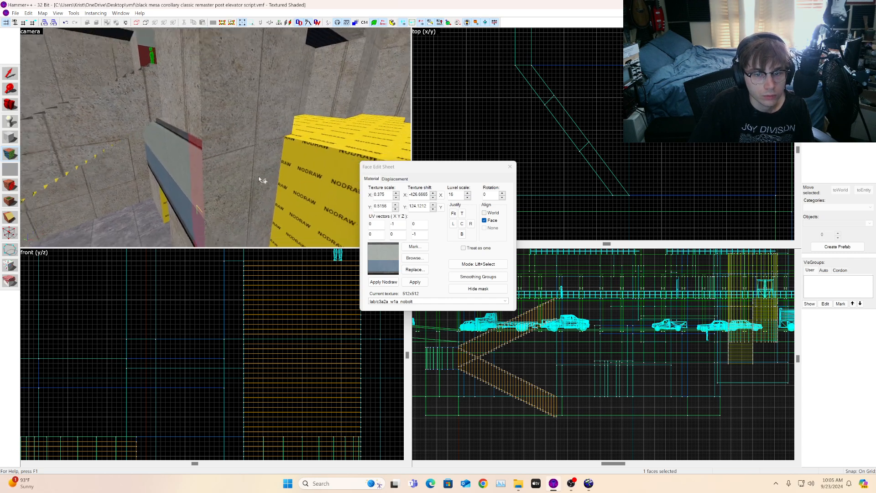
alt+right_click(242, 166)
click(247, 166)
key(d)
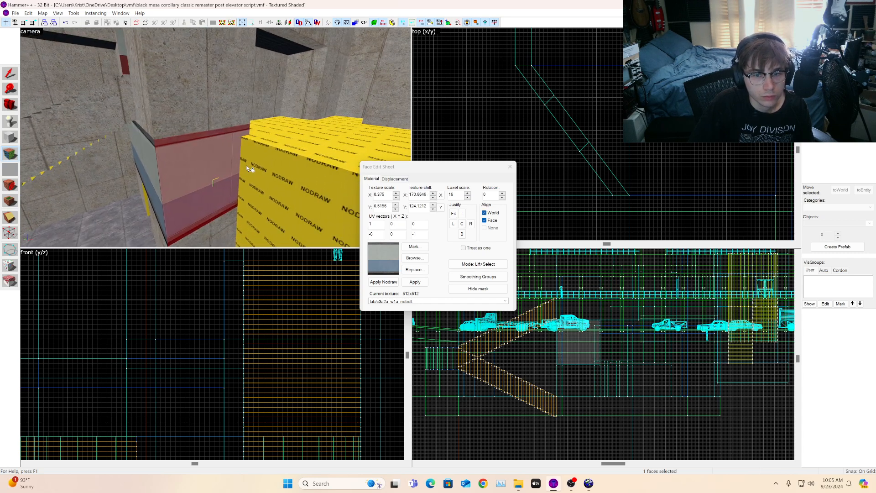
alt+right_click(247, 166)
click(267, 166)
key(s)
Step: Apply the labrc3a2a_w1a_nobolt texture to the remaining window faces on the other side of the wall
click(11, 105)
key(s)
drag(201, 132, 222, 141)
key(d)
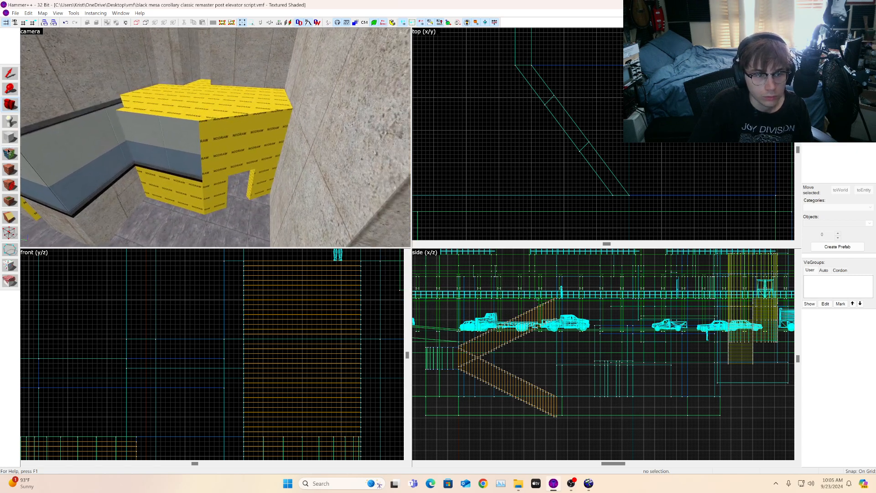
click(7, 152)
click(176, 151)
alt+right_click(262, 149)
click(264, 148)
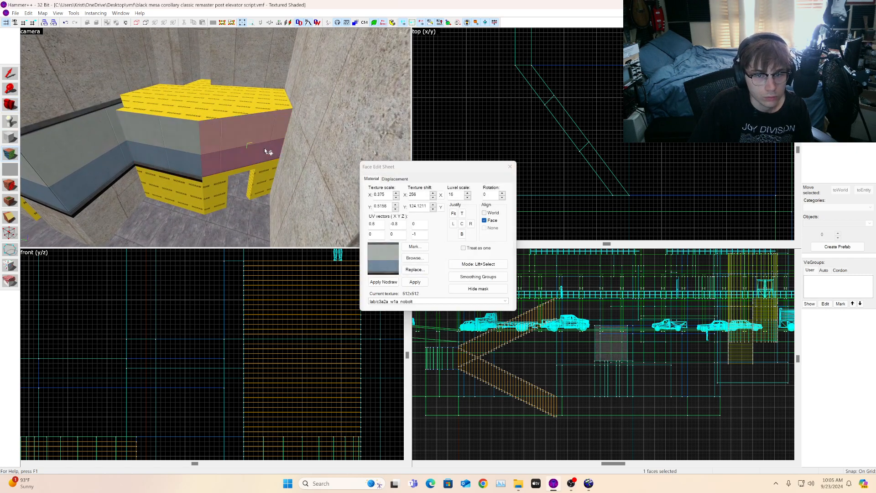
click(191, 173)
alt+right_click(245, 168)
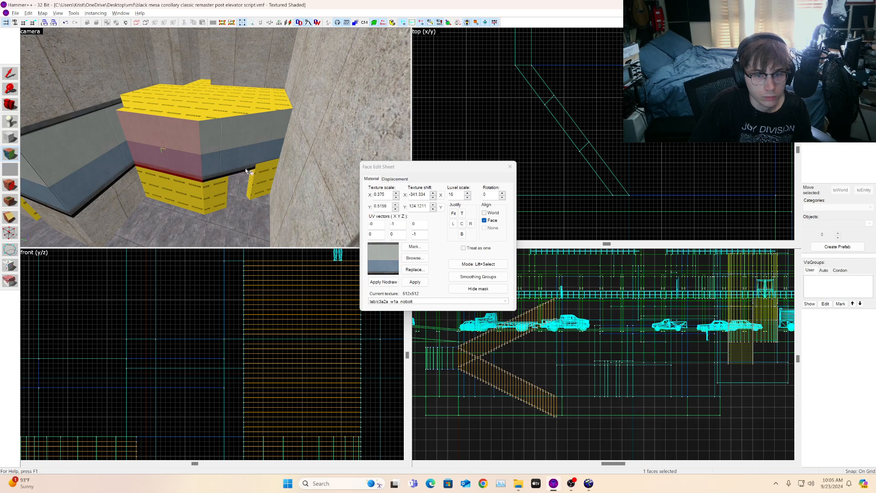
click(268, 166)
key(s)
Step: Sample the lab/labcrete02a concrete texture and apply it to the faces below the window and doorway sides
click(154, 175)
alt+right_click(173, 170)
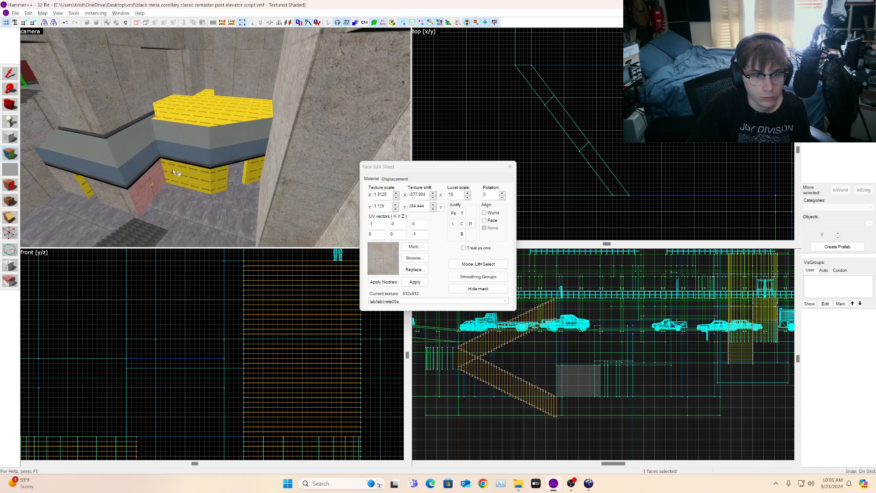
alt+right_click(205, 176)
alt+right_click(219, 175)
click(219, 173)
key(w)
click(275, 179)
key(a)
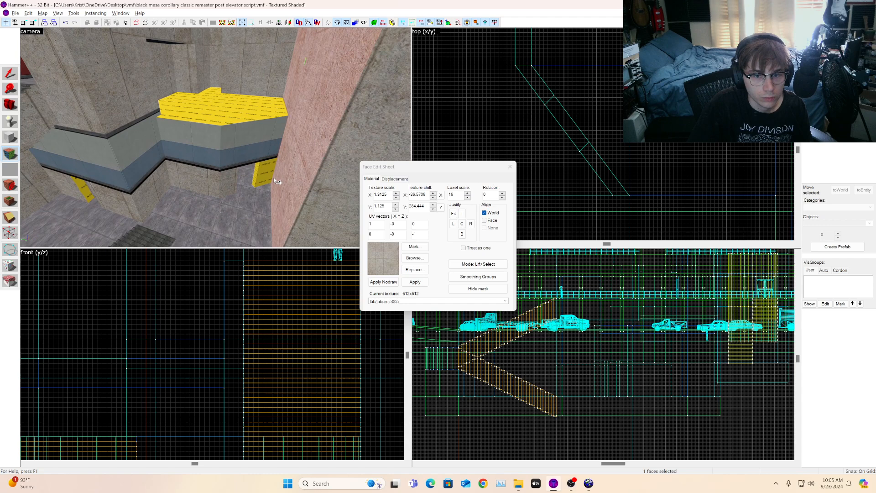
click(265, 174)
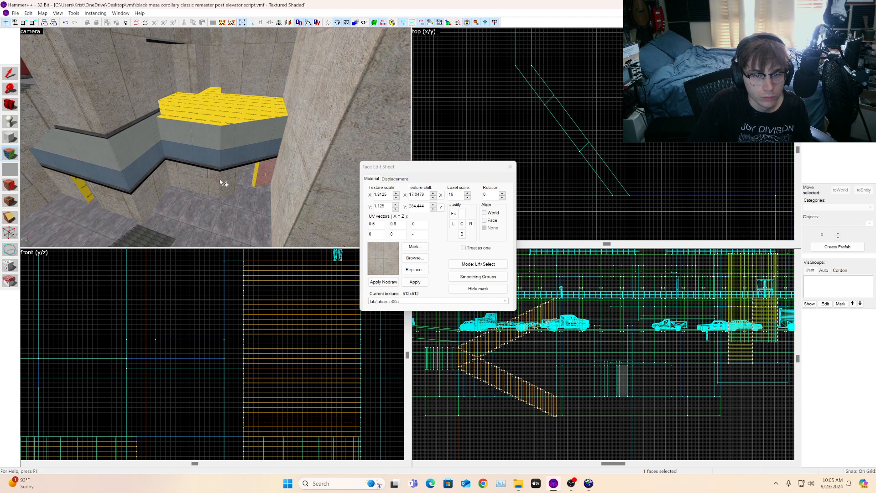
click(265, 172)
click(10, 106)
mouse_move(215, 138)
mouse_down()
mouse_move(151, 138)
mouse_move(224, 142)
mouse_move(238, 158)
mouse_move(219, 153)
mouse_move(216, 137)
mouse_up()
key(s)
key(w)
key(s)
key(w)
key(s)
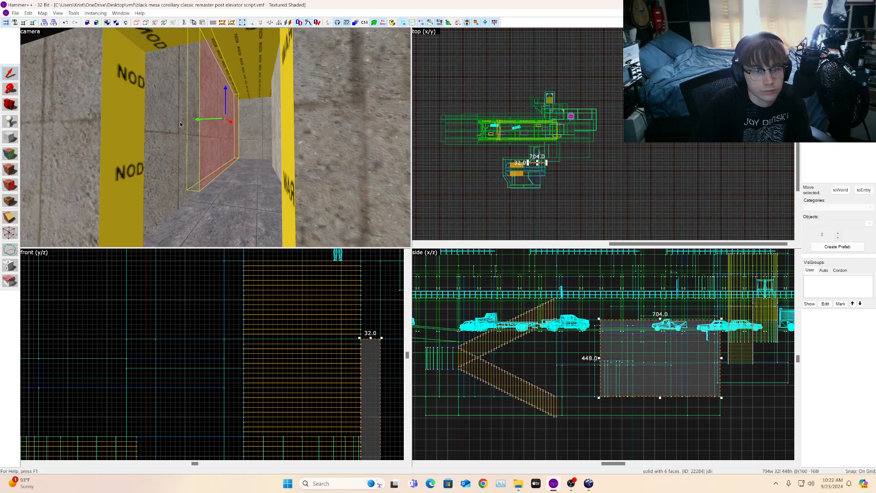
key(ctrl+z)
key(ctrl+y)
Step: Sample the lab/lab1_w1c_nobolt texture from a corridor wall and browse matching textures before closing the browser
click(159, 134)
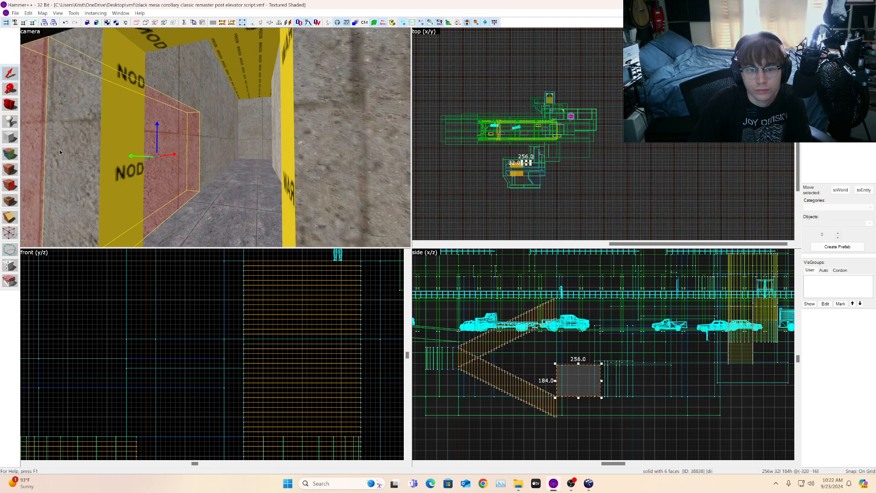
click(7, 156)
click(174, 164)
scroll(173, 163, down, 5)
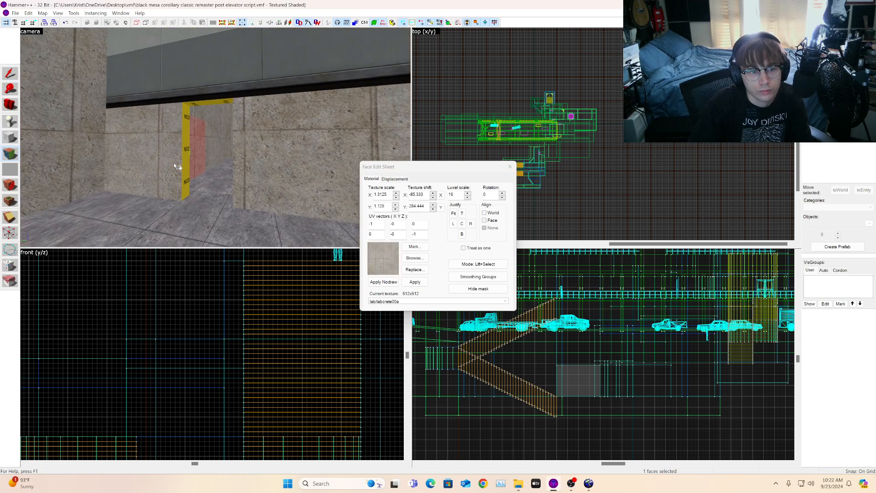
click(168, 88)
scroll(194, 146, up, 2)
click(193, 146)
scroll(193, 146, up, 6)
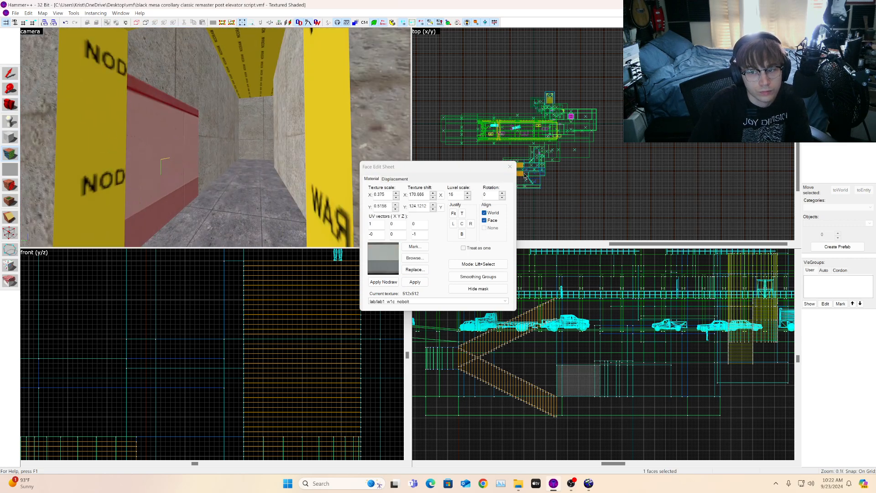
click(510, 166)
click(859, 119)
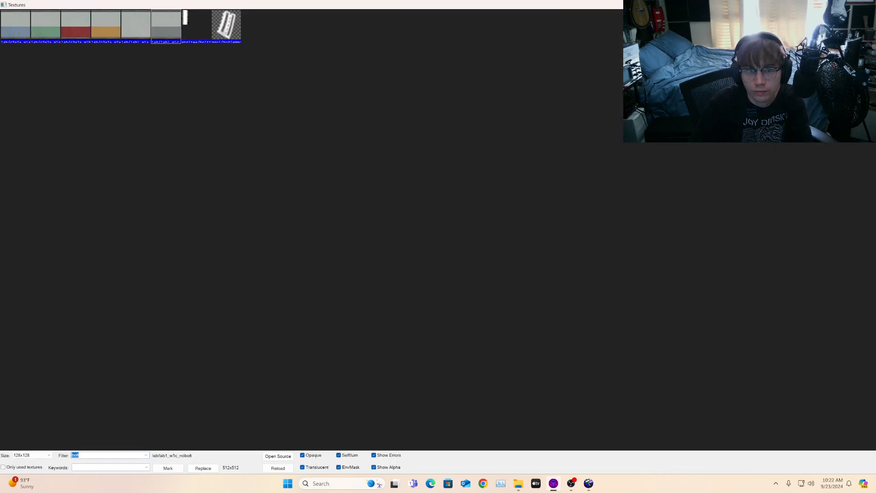
key(Escape)
click(11, 103)
drag(201, 136, 133, 146)
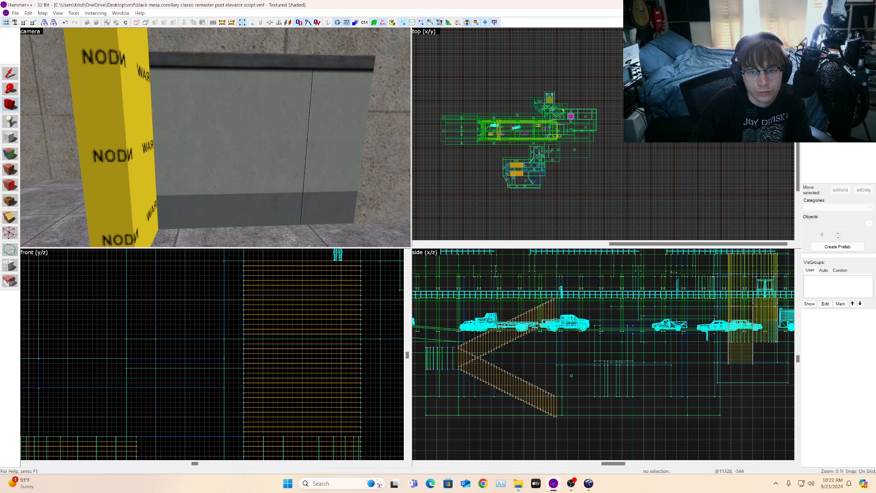
Step: Pick the lab/lab1_w1c_nobolt texture and select the wall face beside the yellow pillar, then close the face editor
click(859, 120)
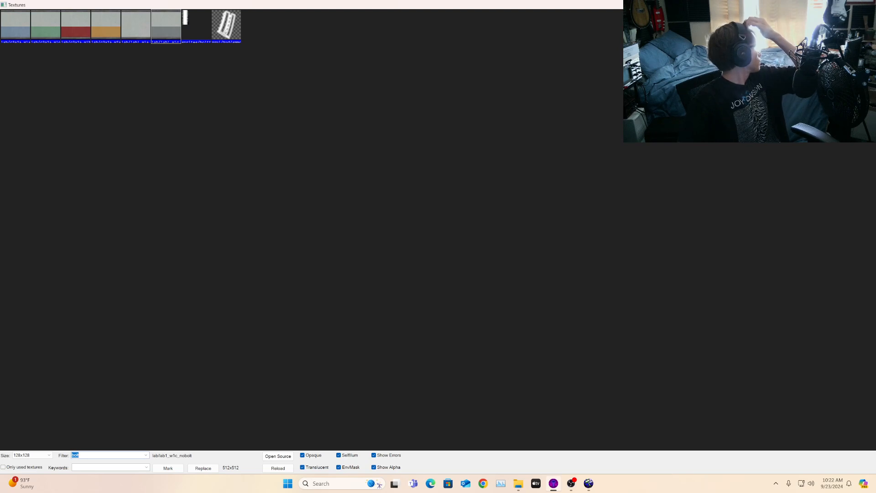
double_click(121, 32)
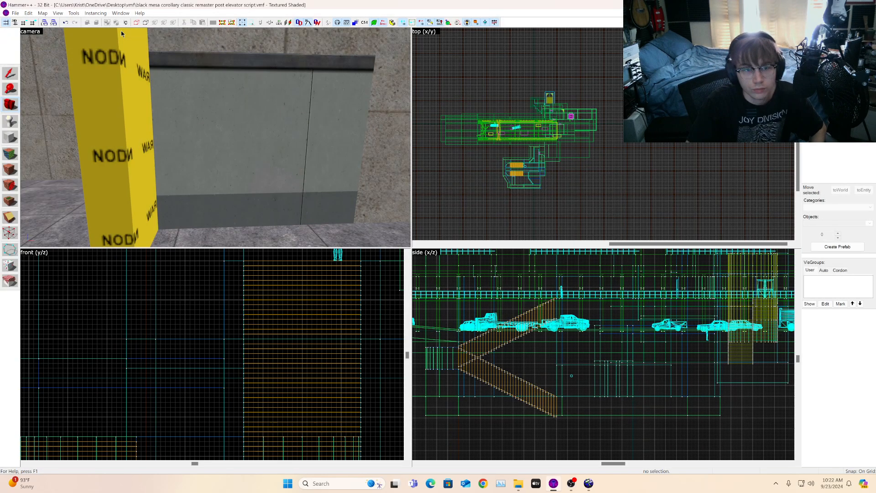
click(9, 153)
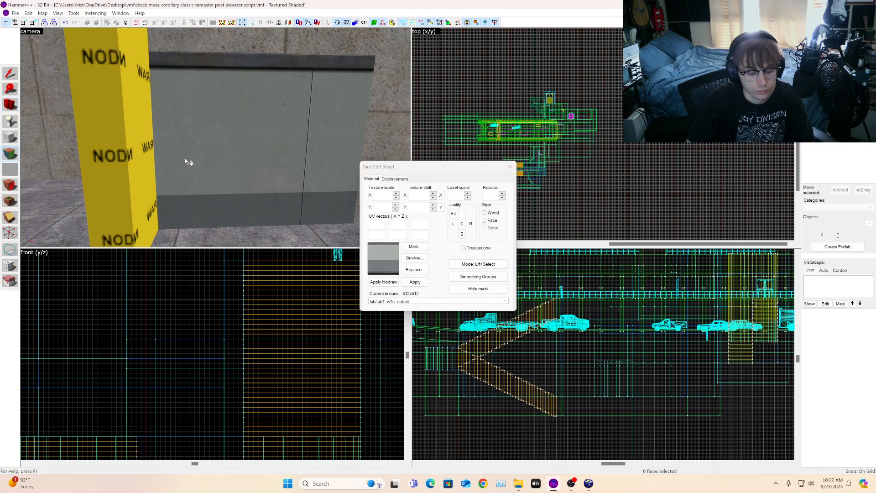
click(254, 178)
key(s)
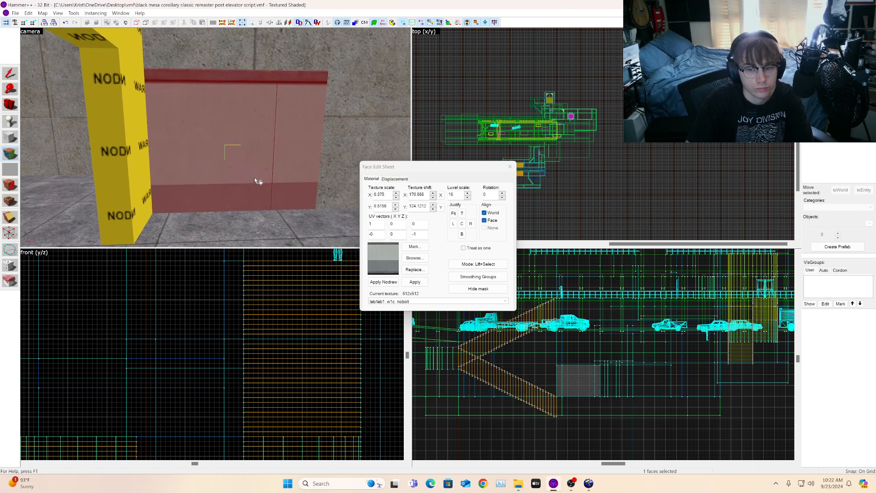
click(510, 167)
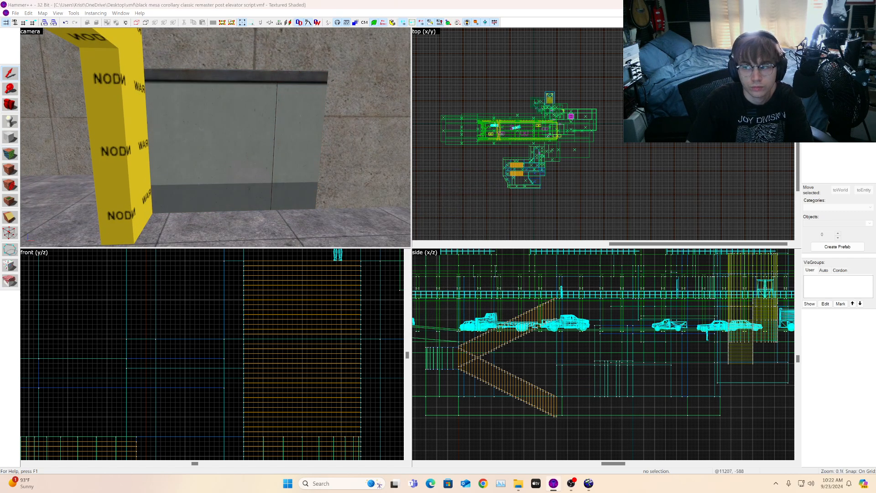
Step: Pick the lab/lab1_w1a_nobolt texture, select the same wall face and try center, top, right and left justification
key(shift+t)
double_click(138, 21)
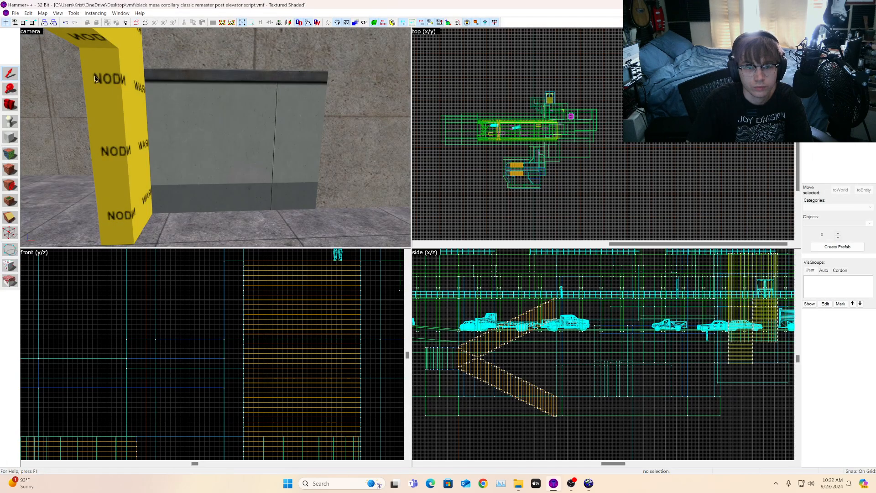
key(shift+a)
click(174, 134)
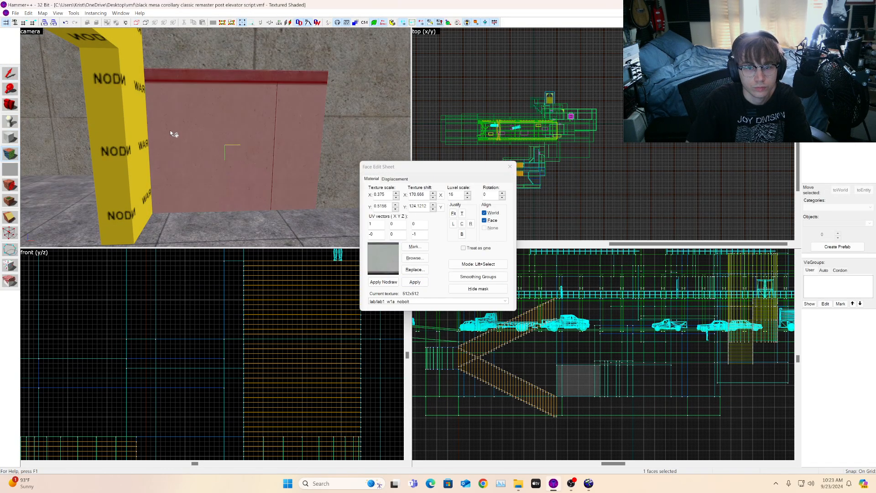
click(463, 223)
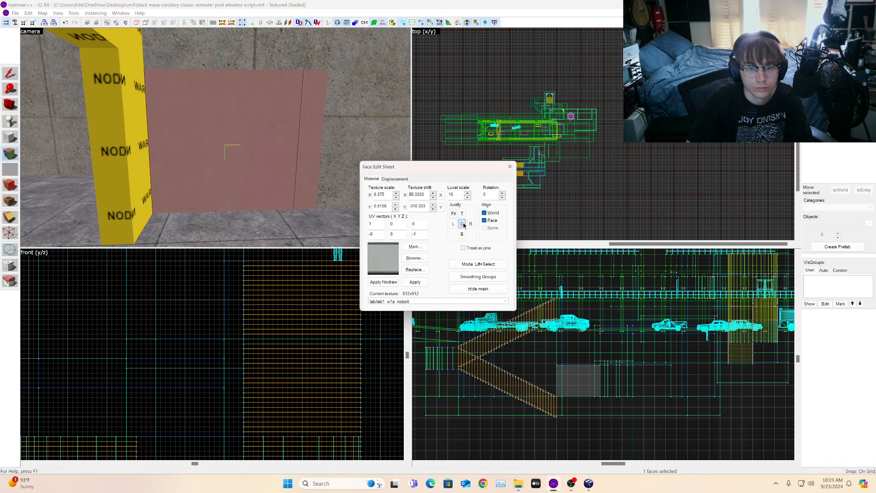
click(462, 214)
click(471, 224)
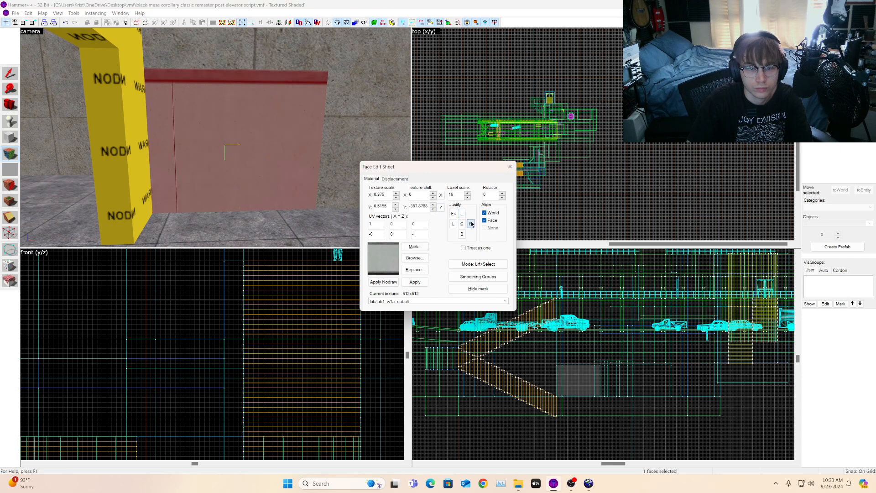
click(453, 224)
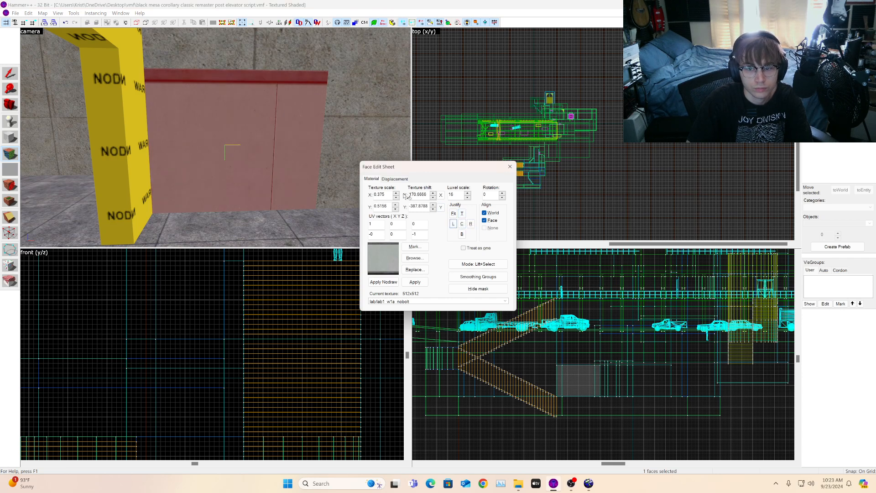
Step: Adjust the wall face's texture shift, set its X scale to 0.475 and justify it to the right
click(433, 193)
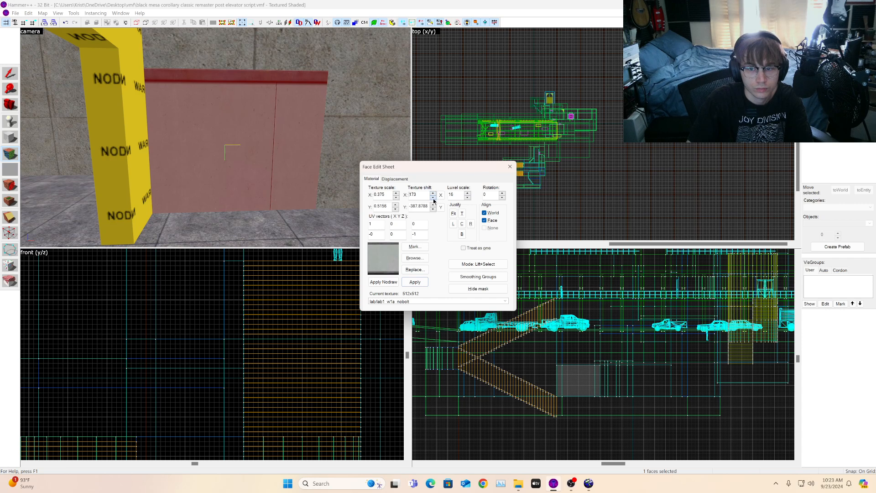
drag(434, 198, 434, 200)
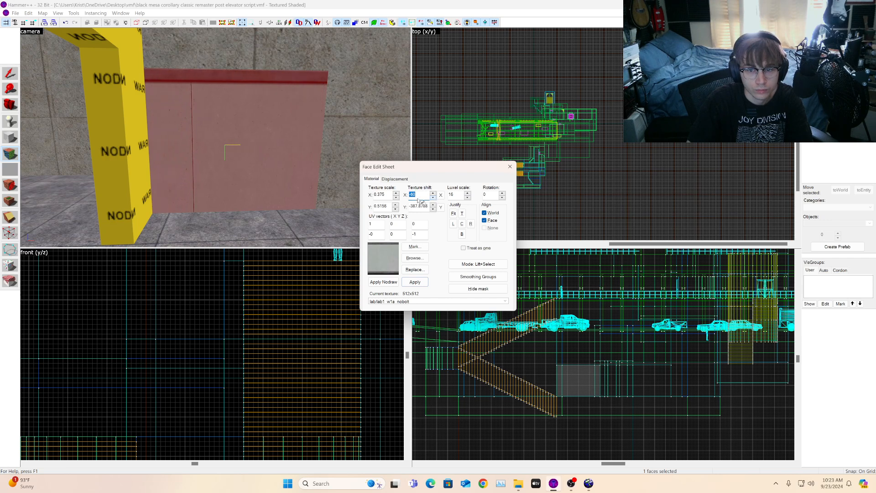
click(395, 209)
click(396, 204)
click(396, 193)
click(470, 224)
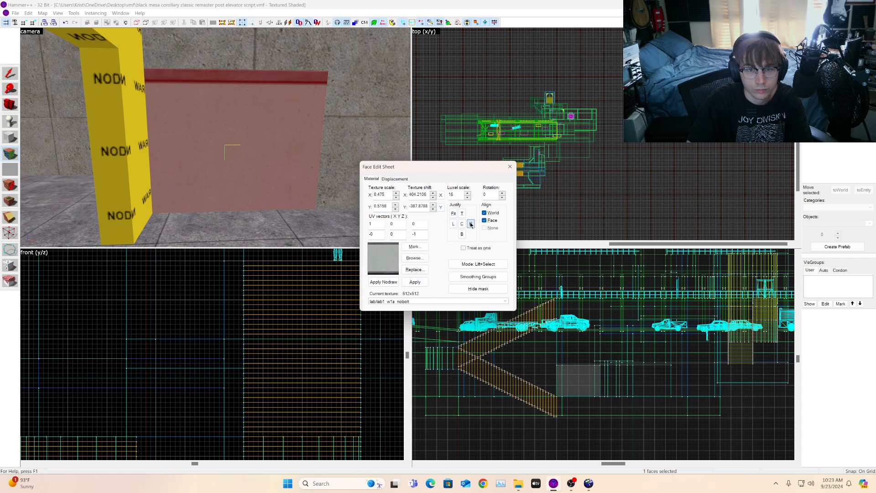
Step: Apply the lab/lab_metalwall02b texture to an inner face of the doorway and fit it
click(10, 108)
drag(111, 115, 216, 138)
click(860, 109)
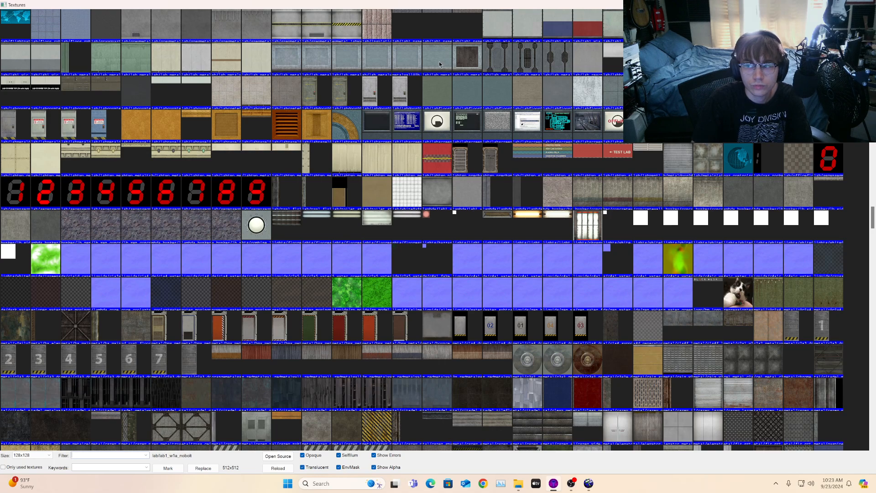
double_click(355, 67)
click(10, 153)
right_click(221, 132)
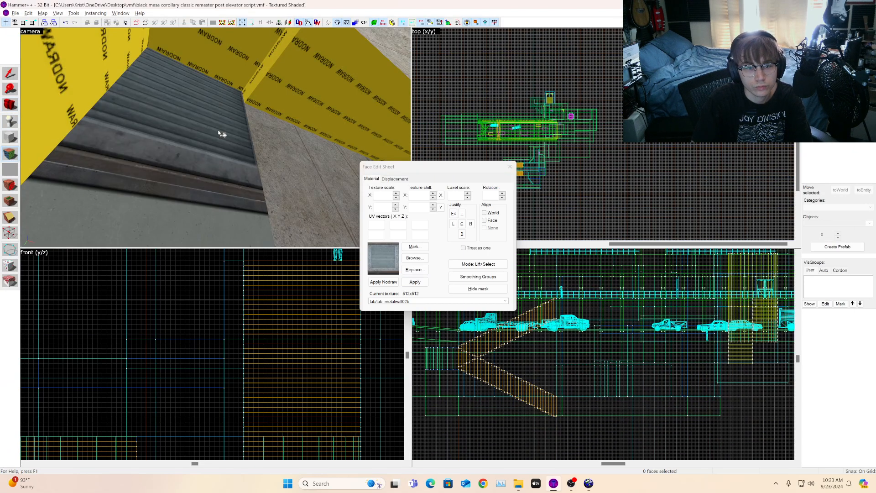
click(222, 134)
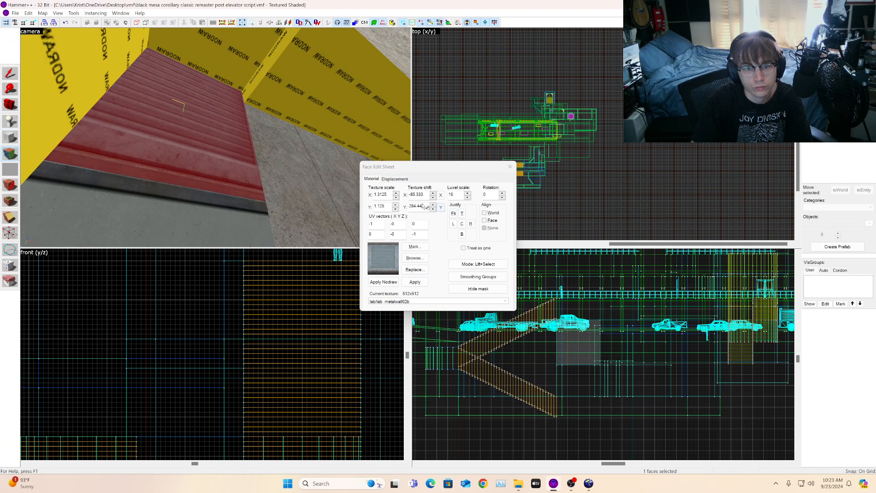
click(454, 215)
Step: Apply the lab/lab_metalwall02b texture to another inner face of the doorway
click(12, 106)
drag(119, 131, 137, 182)
mouse_move(216, 137)
mouse_down()
mouse_move(274, 123)
mouse_move(183, 138)
mouse_move(233, 133)
mouse_up()
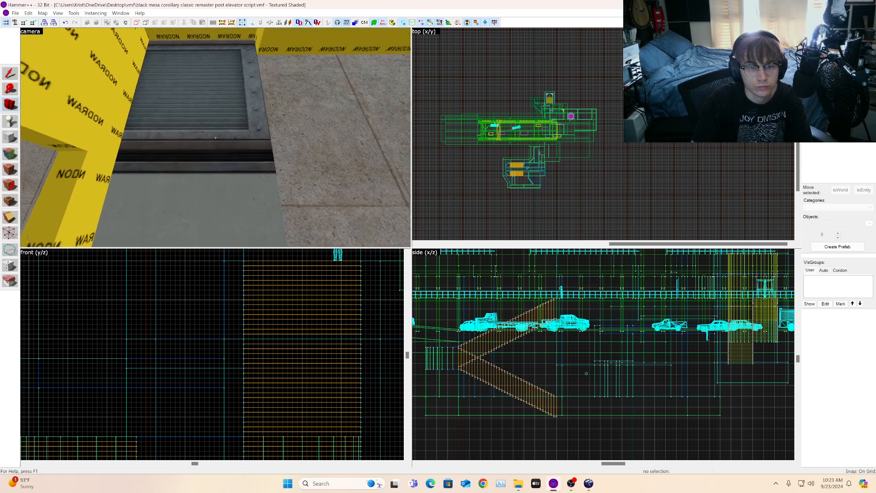
key(s)
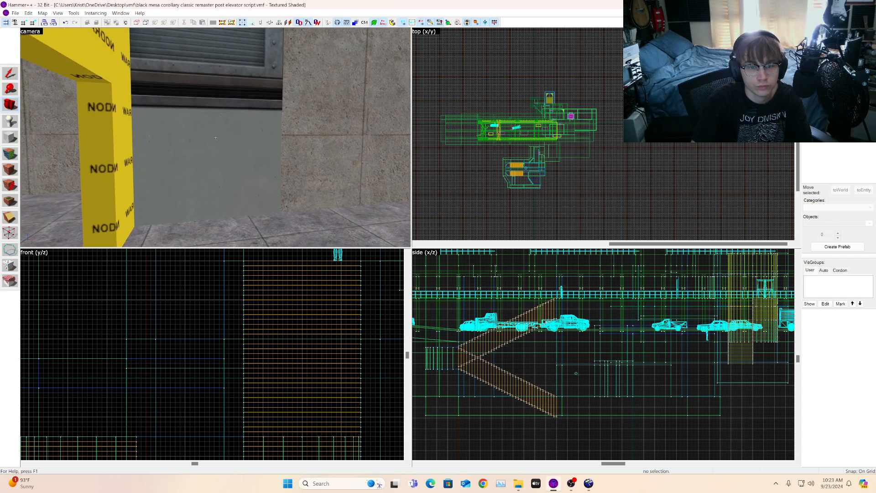
drag(216, 138, 211, 110)
click(7, 153)
click(212, 120)
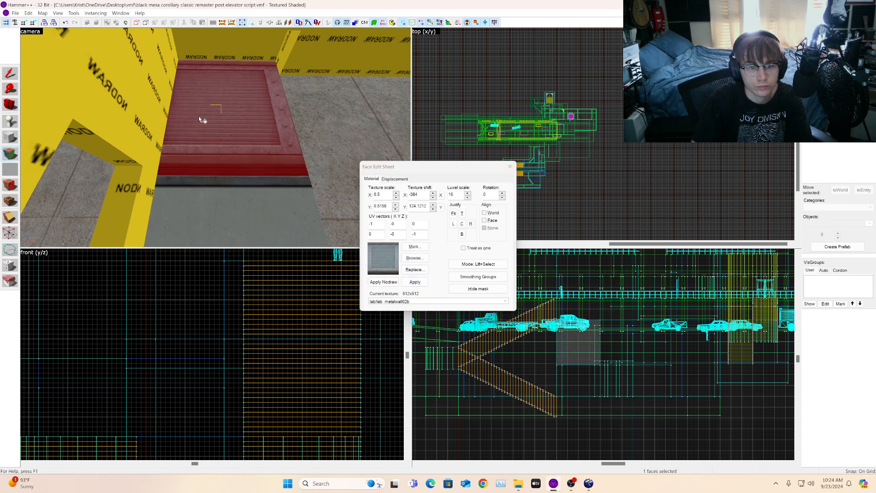
right_click(142, 98)
click(142, 97)
Step: Select the doorway's metal side face and justify its texture to the right
click(13, 106)
key(z)
key(s)
key(z)
click(10, 154)
click(147, 132)
key(a)
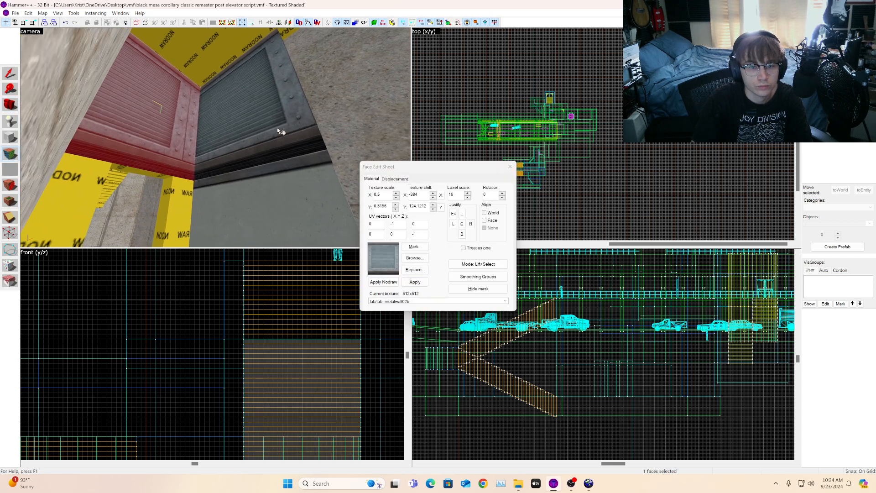
key(w)
click(471, 224)
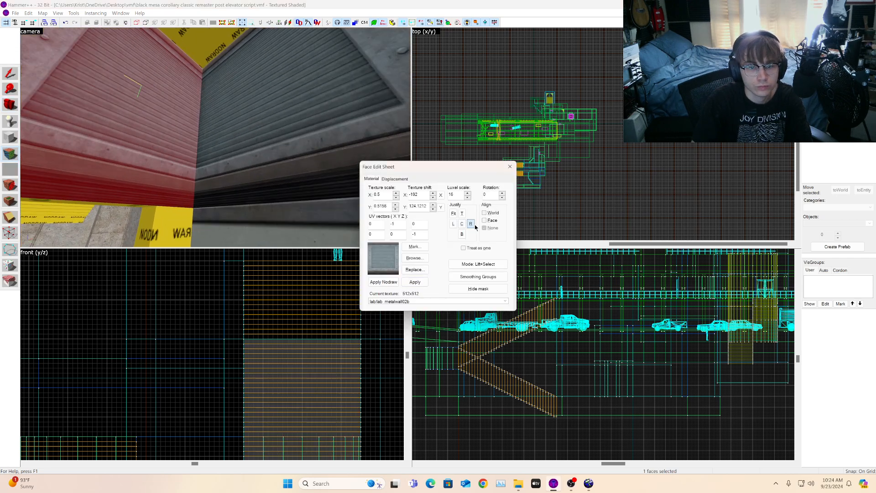
Step: Inspect the textured faces around the doorway opening from different angles
click(13, 104)
key(z)
key(s)
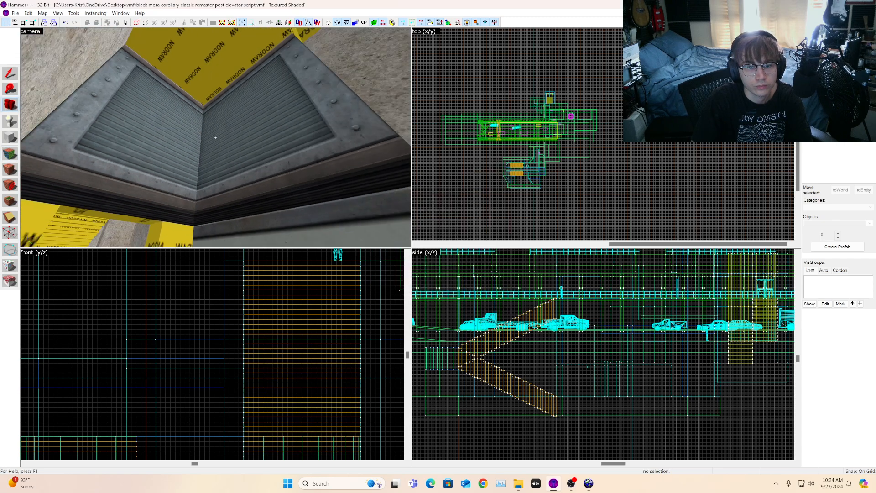
key(a)
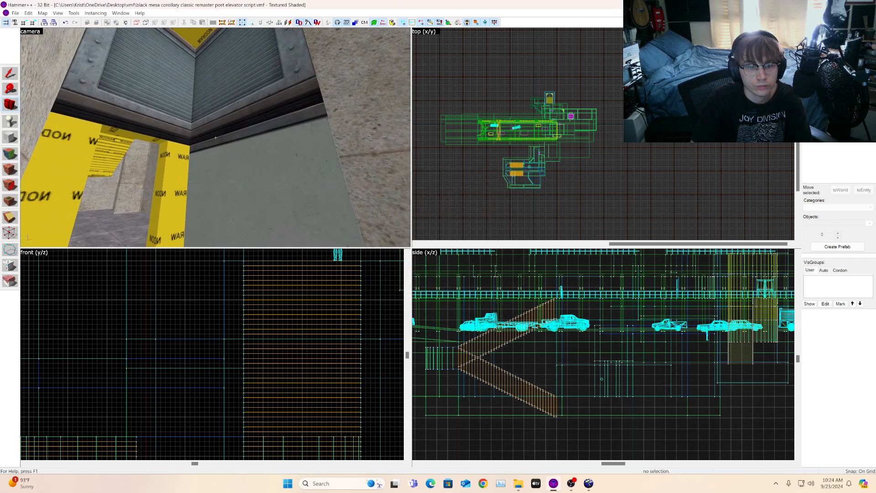
key(a)
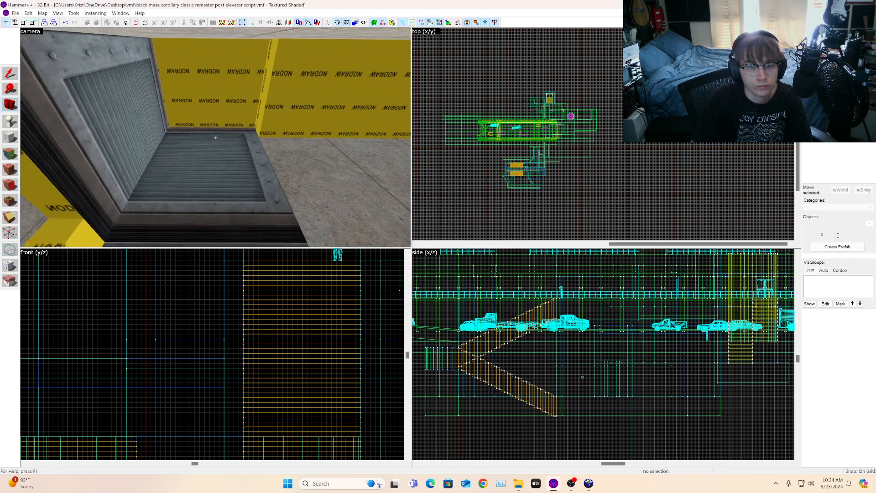
key(d)
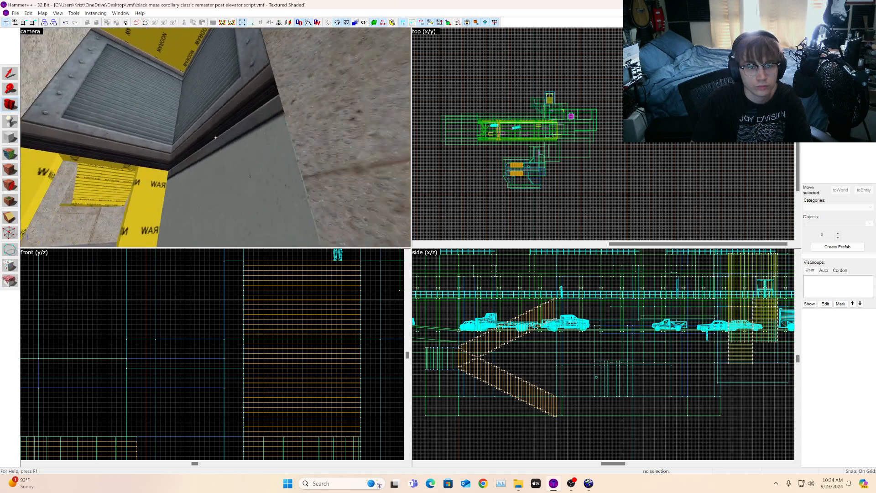
key(s)
key(w)
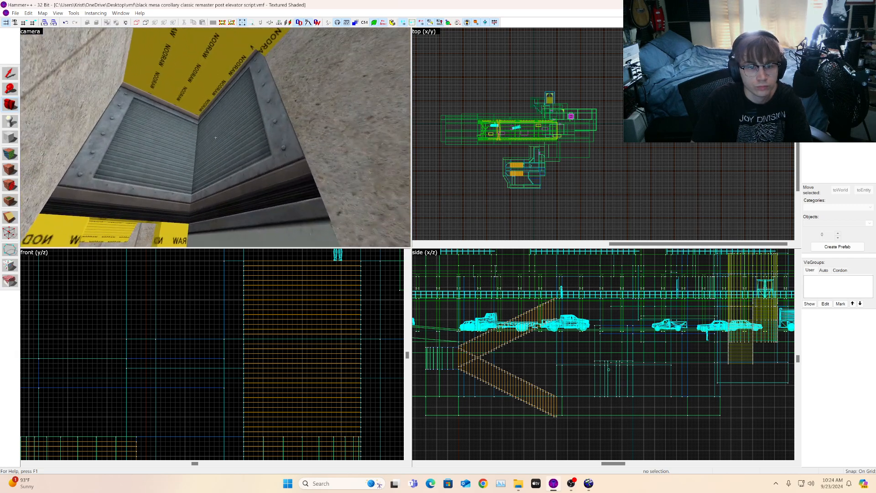
key(s)
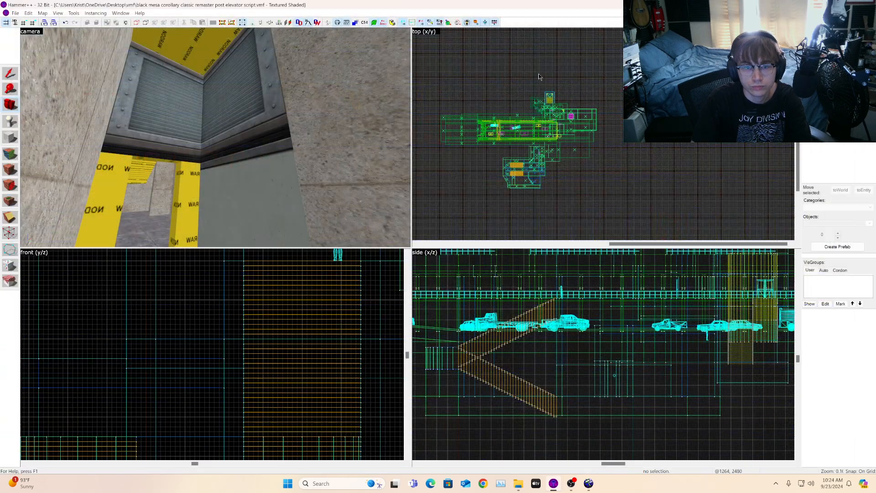
key(w)
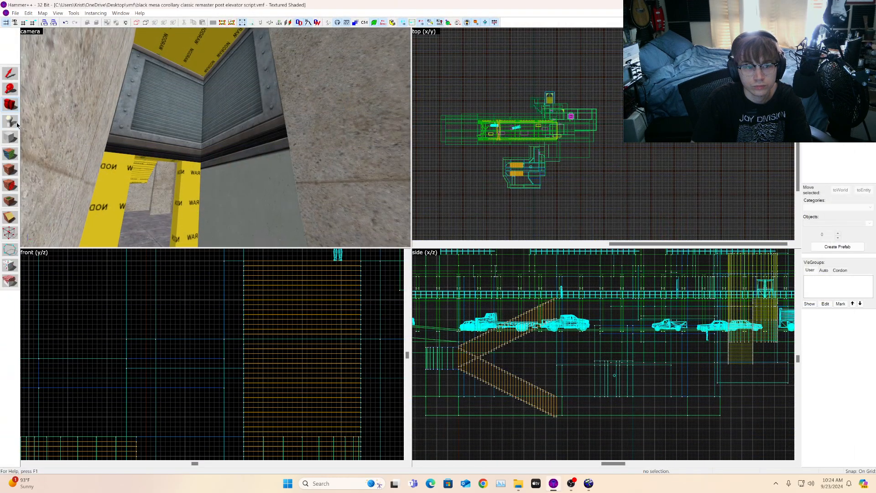
Step: Select the doorway's top face with the lab/labfloor04_cheaonormal texture and justify it center, top and right
key(shift+a)
click(190, 59)
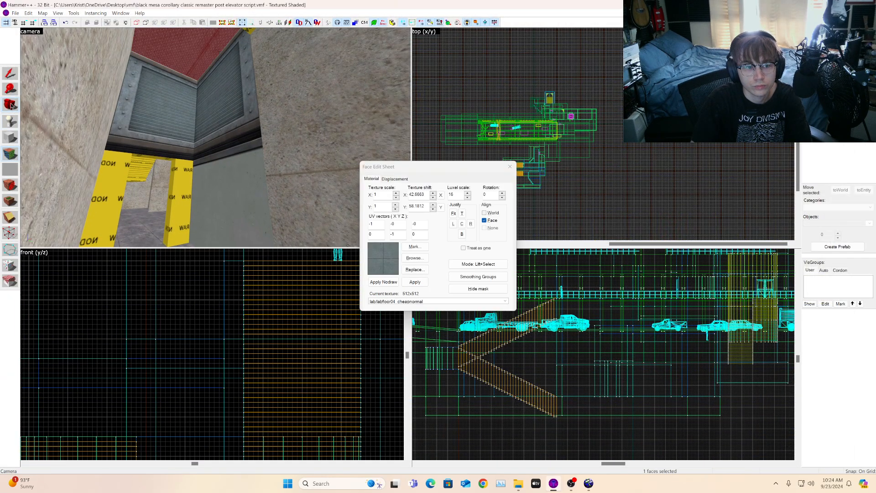
click(11, 104)
key(z)
drag(215, 137, 219, 137)
click(13, 155)
click(209, 109)
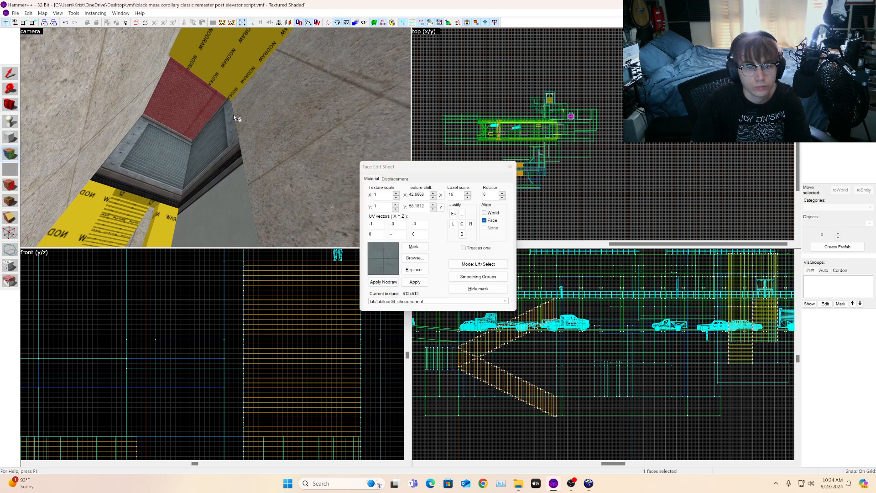
click(510, 166)
click(10, 154)
click(199, 112)
click(462, 224)
click(462, 214)
click(471, 223)
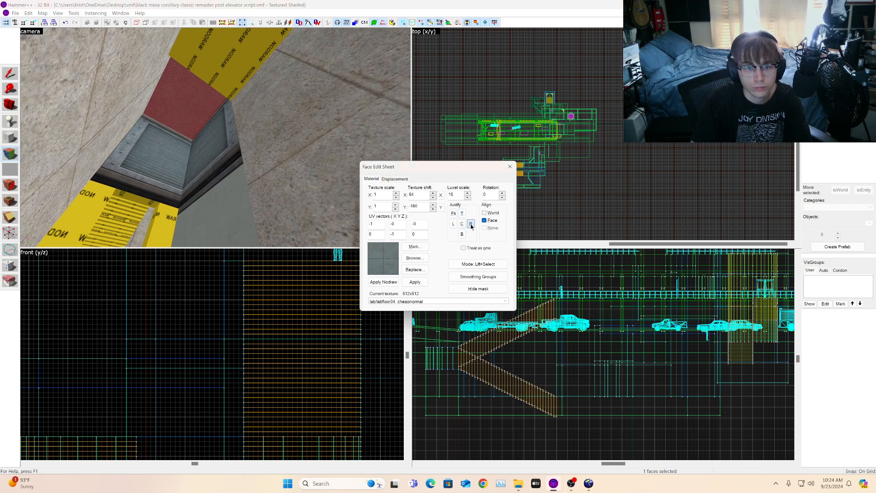
Step: Try applying the concrete/concretefloor028a texture to the floor beside the doorway
click(11, 105)
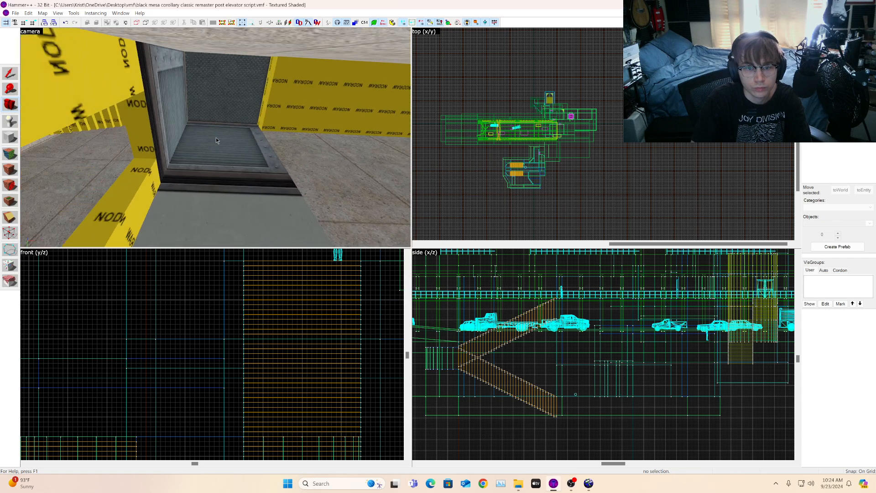
key(d)
drag(216, 138, 251, 138)
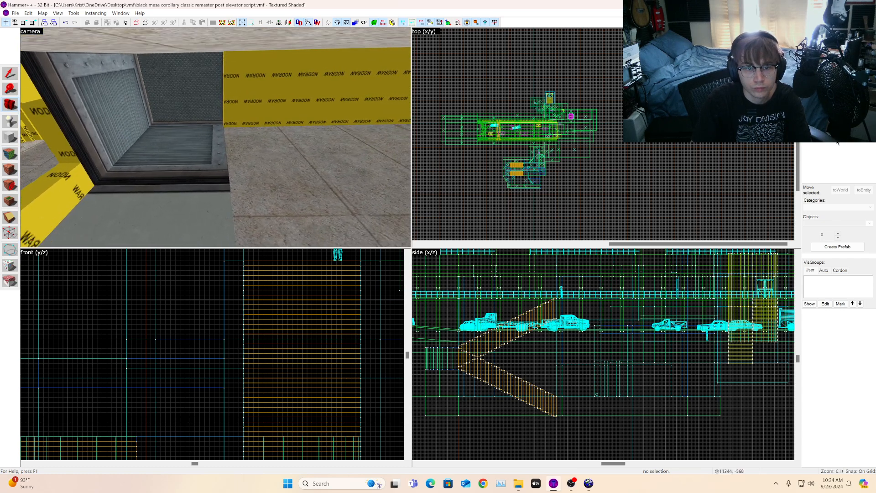
key(shift+t)
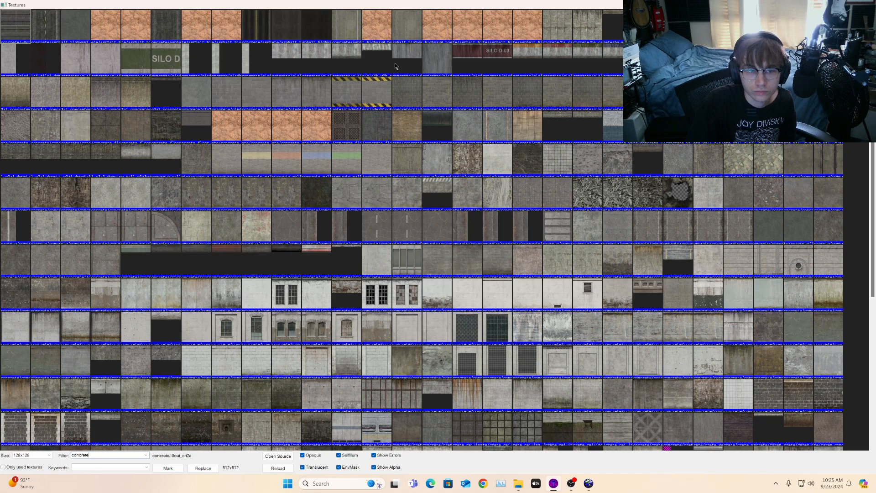
double_click(40, 228)
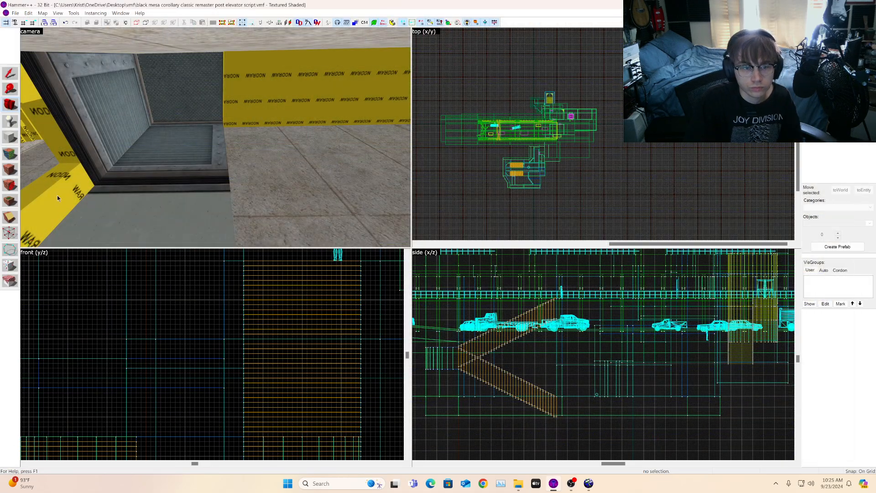
click(10, 169)
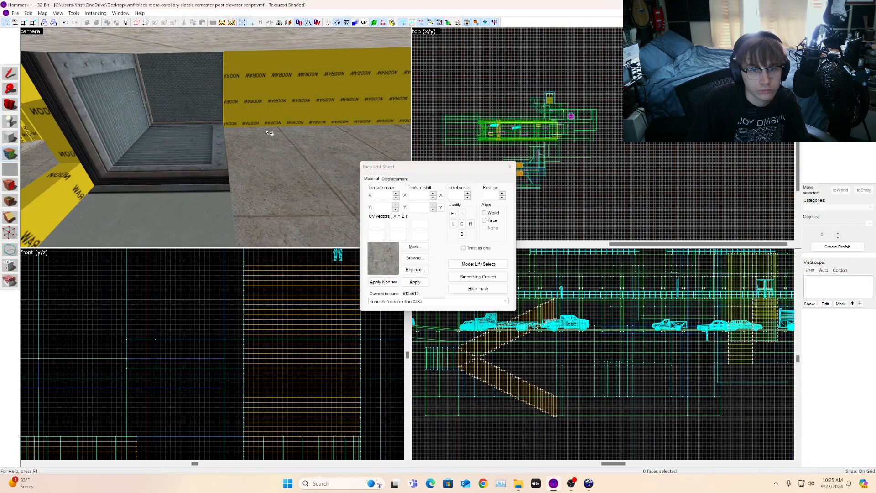
right_click(284, 107)
key(ctrl+z)
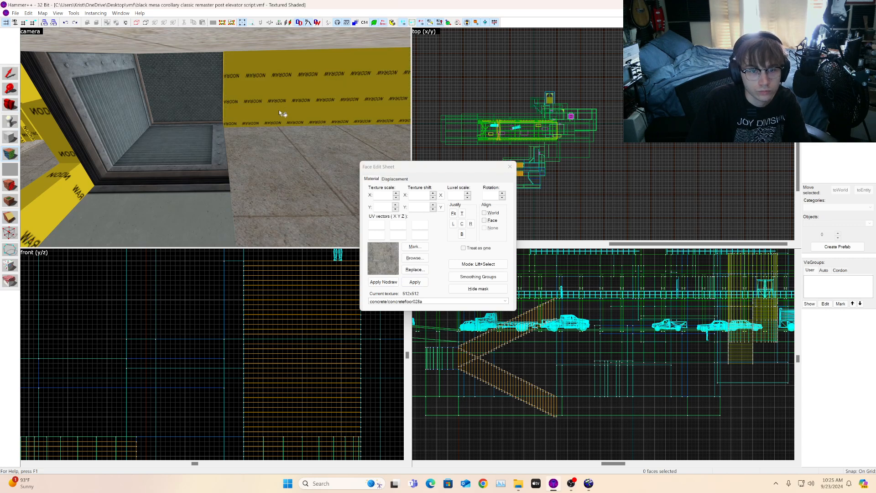
key(a)
click(12, 103)
drag(192, 123, 279, 158)
click(857, 123)
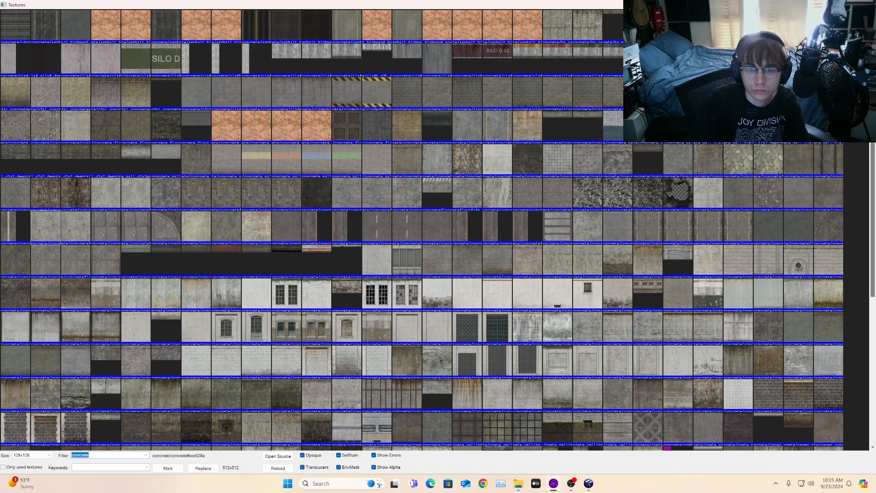
key(Escape)
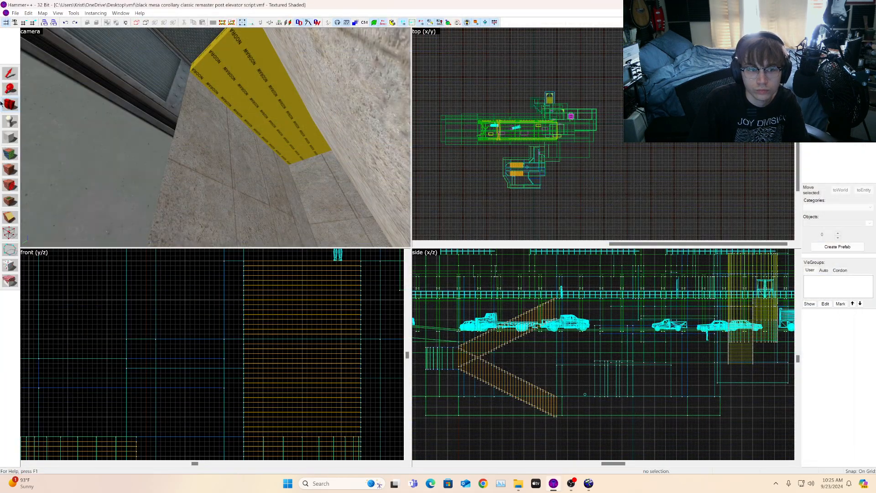
Step: Select faces around the doorway corridor to inspect their lab/labcrete02a and lab/lab_metalwall02b textures
drag(41, 111, 91, 168)
click(4, 152)
click(240, 156)
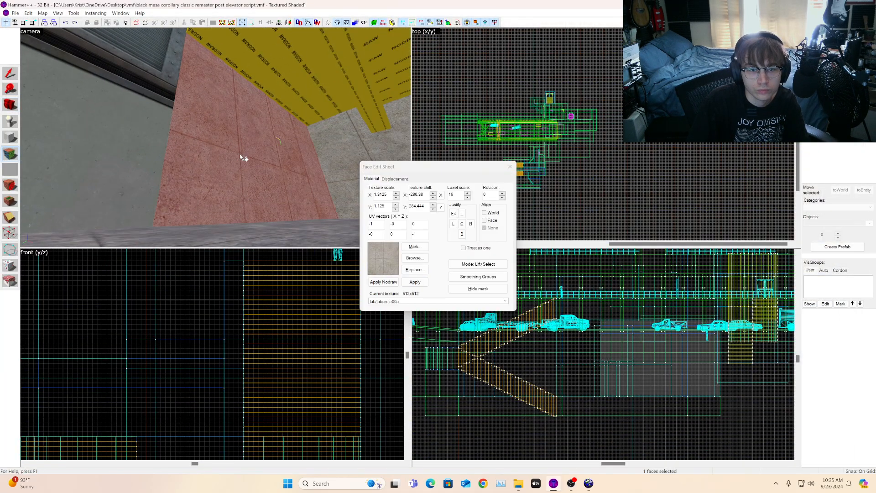
key(a)
click(6, 104)
drag(120, 120, 182, 90)
key(shift+a)
click(248, 108)
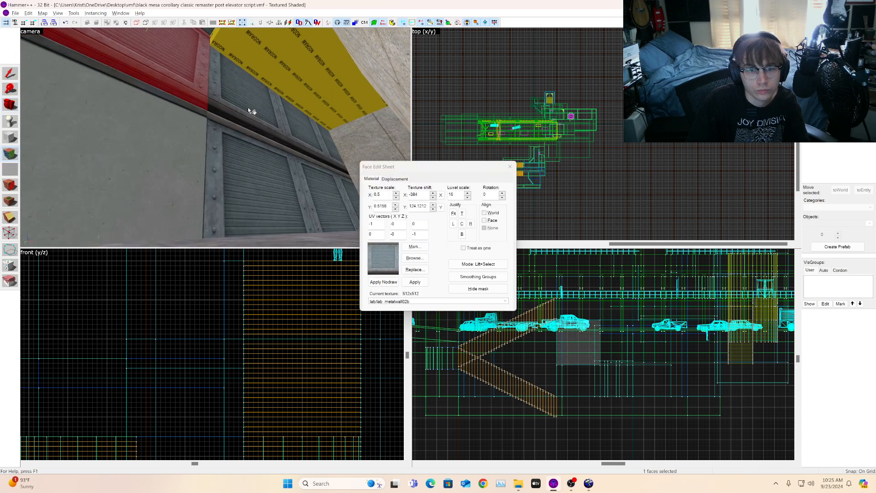
click(10, 106)
drag(59, 107, 216, 137)
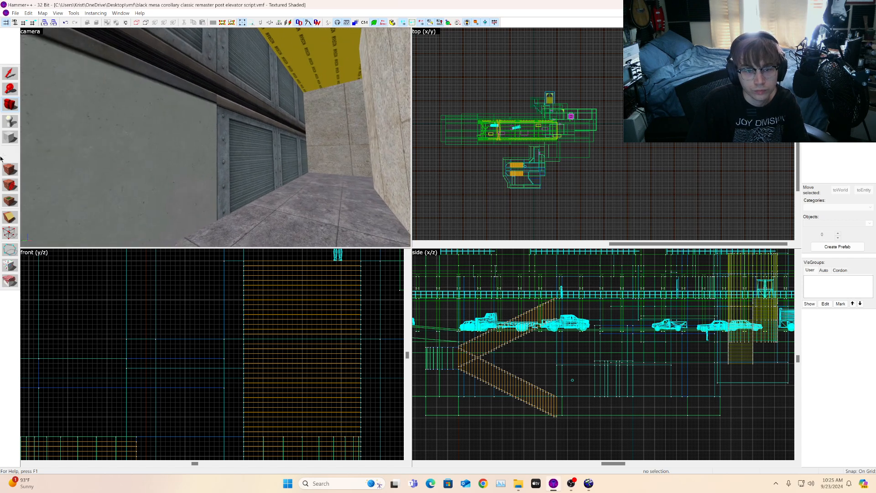
click(2, 157)
click(336, 160)
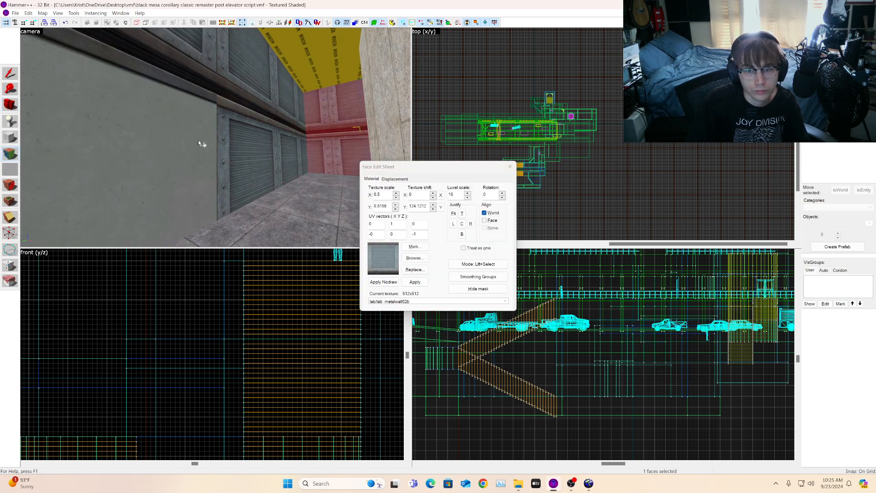
click(10, 109)
drag(216, 138, 225, 143)
key(ctrl+z)
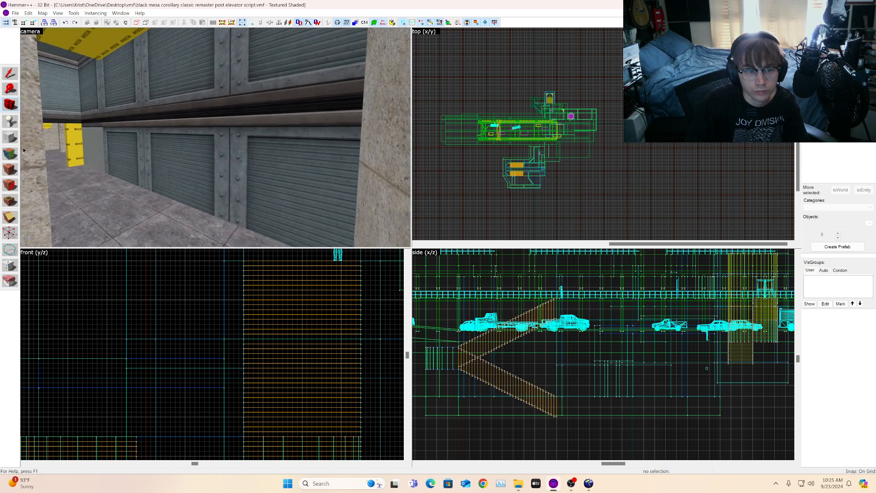
Step: Apply the lab/lab1_w1a_nobolt texture to the lower strip of the corridor wall
click(10, 154)
click(108, 156)
click(97, 154)
right_click(140, 155)
click(140, 155)
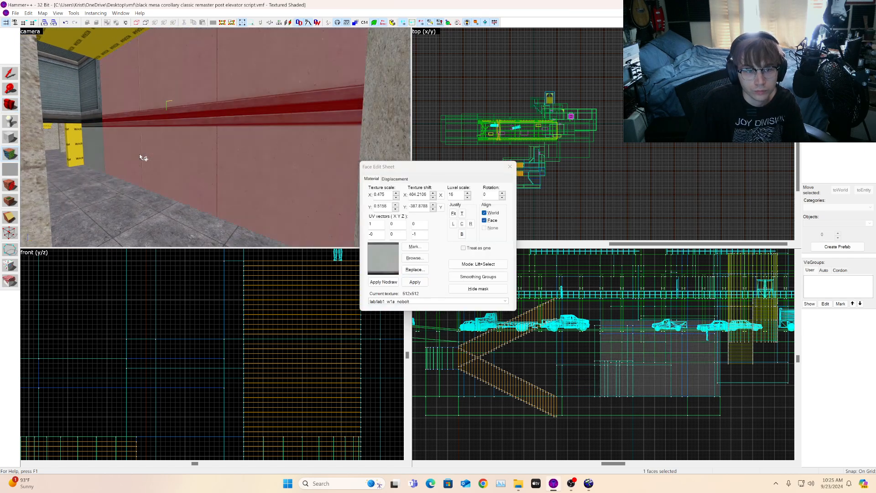
Step: Apply lab/lab1_w1a_nobolt to the lower wall strip beside the doorway into the yellow room
click(6, 104)
drag(215, 138, 134, 142)
key(w)
key(w)
key(shift+a)
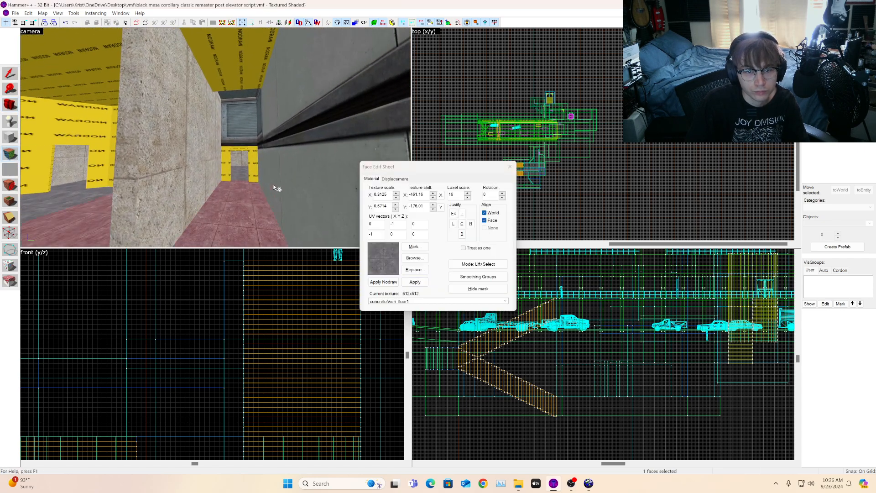
click(276, 185)
right_click(192, 175)
click(194, 175)
key(w)
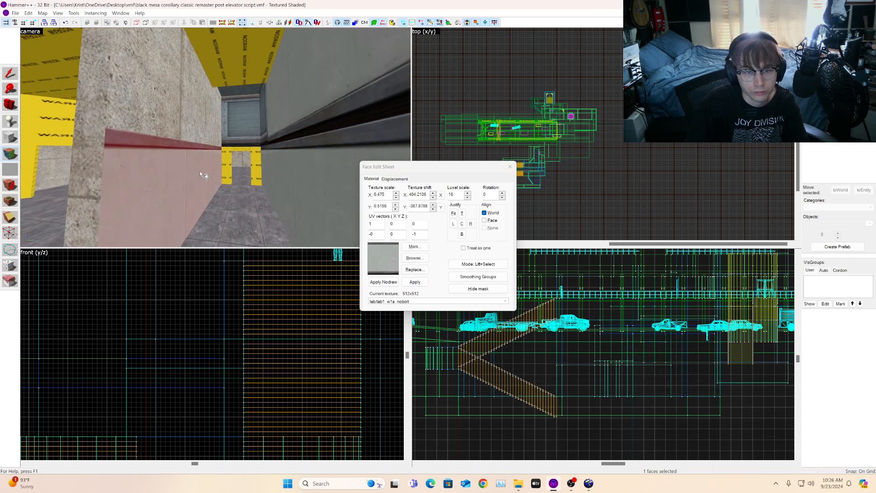
Step: Apply lab/lab1_w1a_nobolt to the remaining lower wall faces around the room
key(a)
alt+right_click(168, 167)
click(168, 167)
key(a)
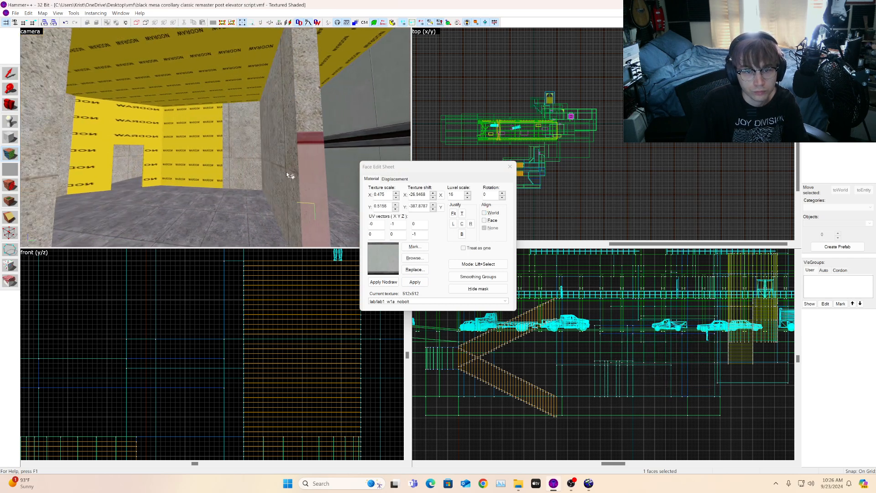
alt+right_click(289, 171)
click(289, 172)
key(w)
alt+right_click(253, 171)
click(252, 171)
alt+right_click(229, 170)
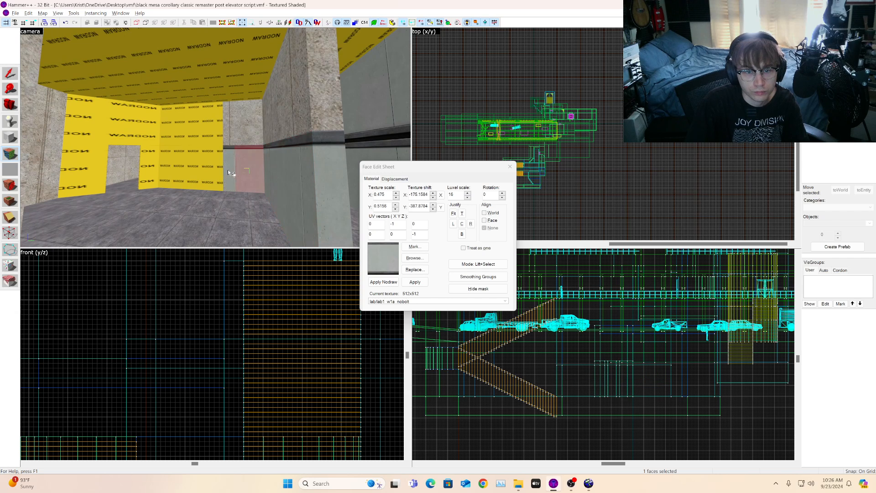
alt+right_click(215, 170)
click(213, 169)
alt+right_click(153, 169)
click(152, 168)
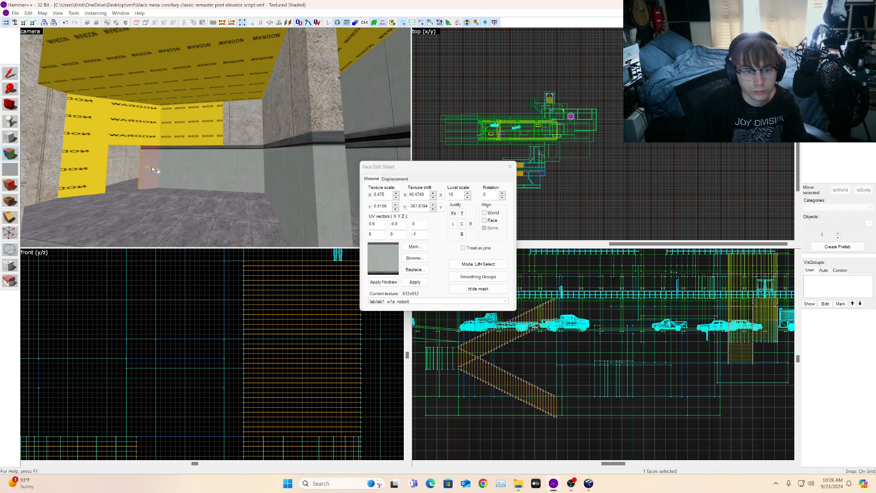
alt+right_click(98, 168)
click(97, 168)
Step: Inspect the newly textured lower walls of the room from several angles
key(shift+c)
key(z)
key(d)
key(w)
key(a)
key(d)
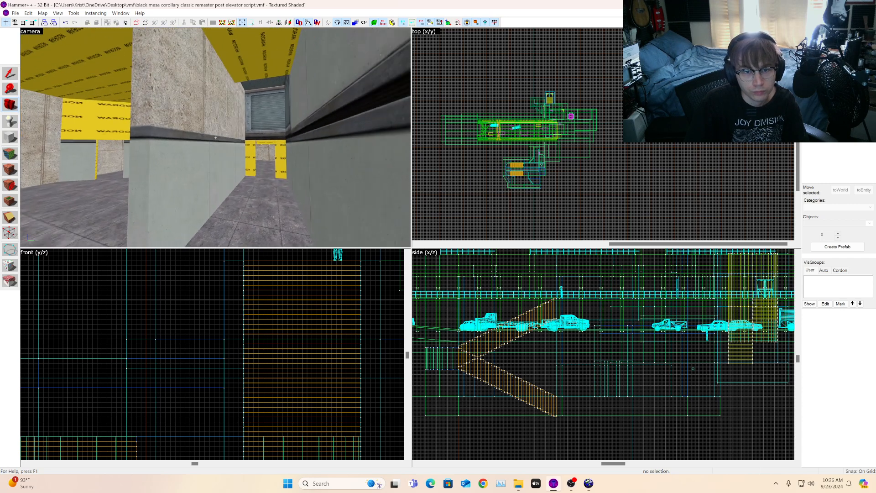
key(s)
key(a)
key(w)
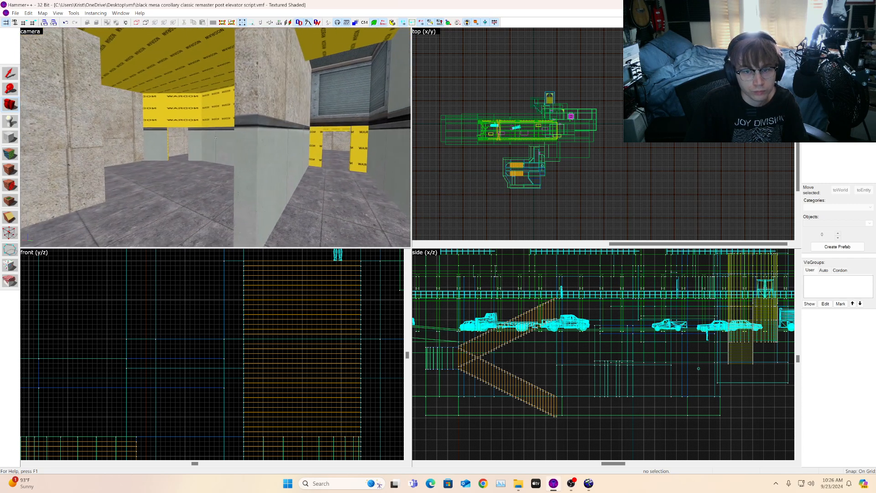
key(d)
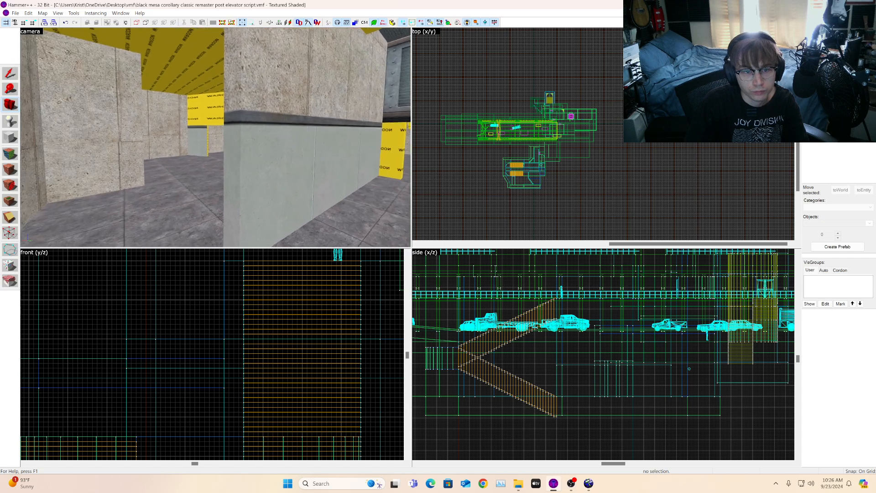
key(a)
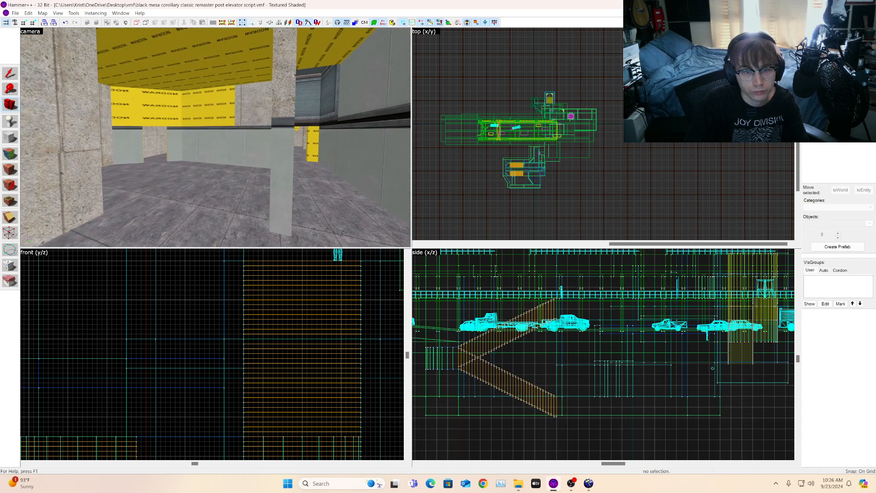
key(w)
key(d)
key(a)
key(z)
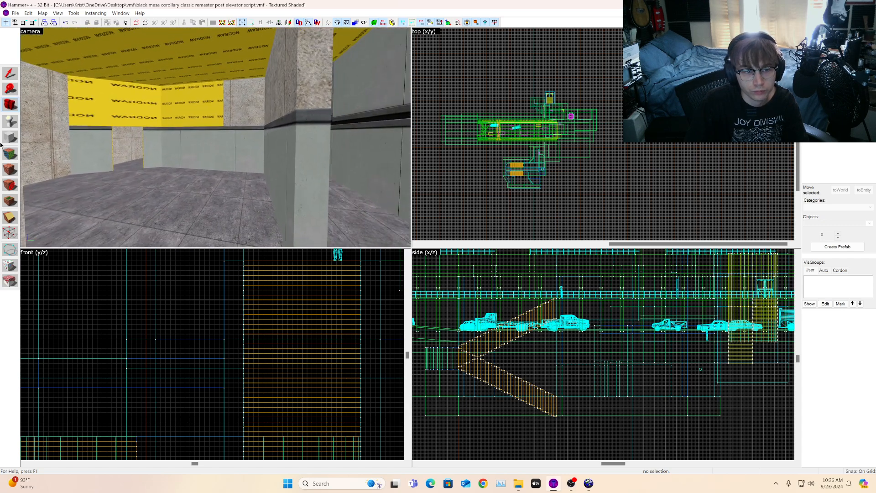
Step: Apply the lab/labcrete02a texture to the top faces of the low wall ledges
click(10, 169)
click(238, 113)
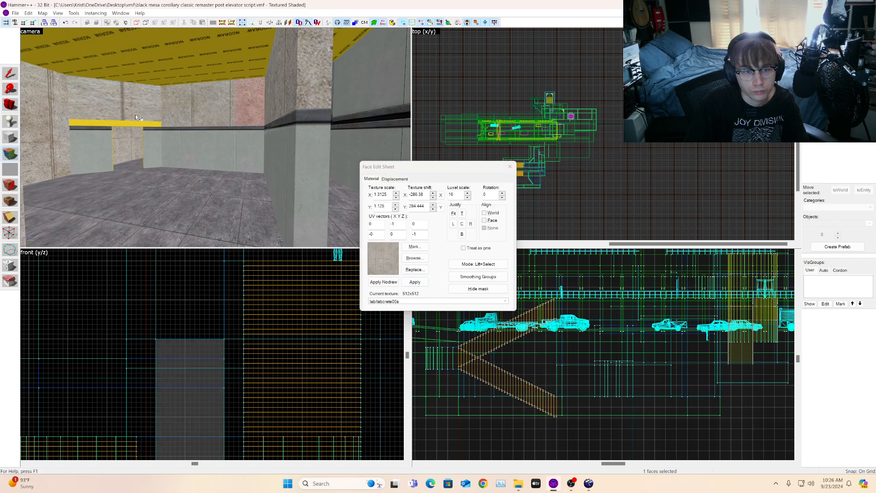
click(175, 109)
key(super)
key(super)
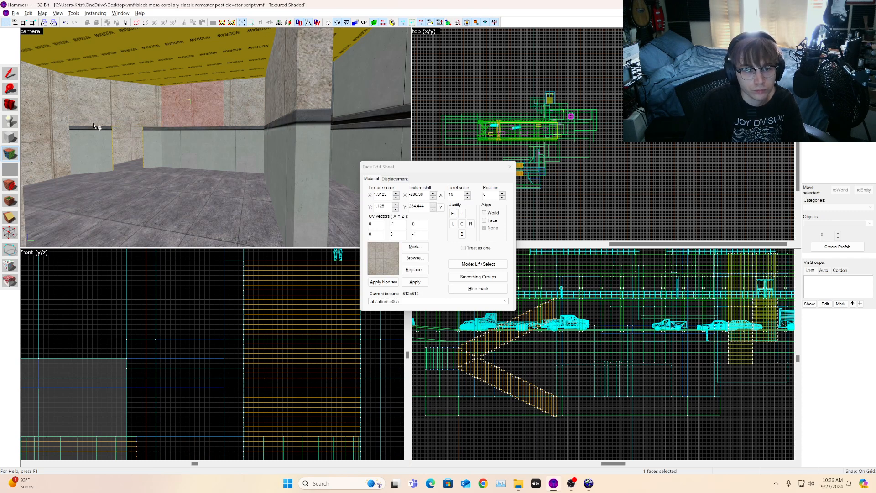
key(ctrl+z)
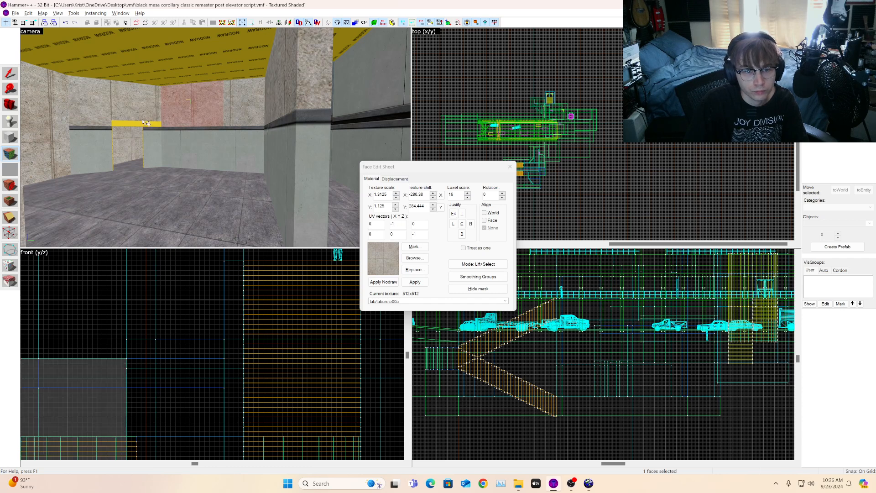
click(96, 124)
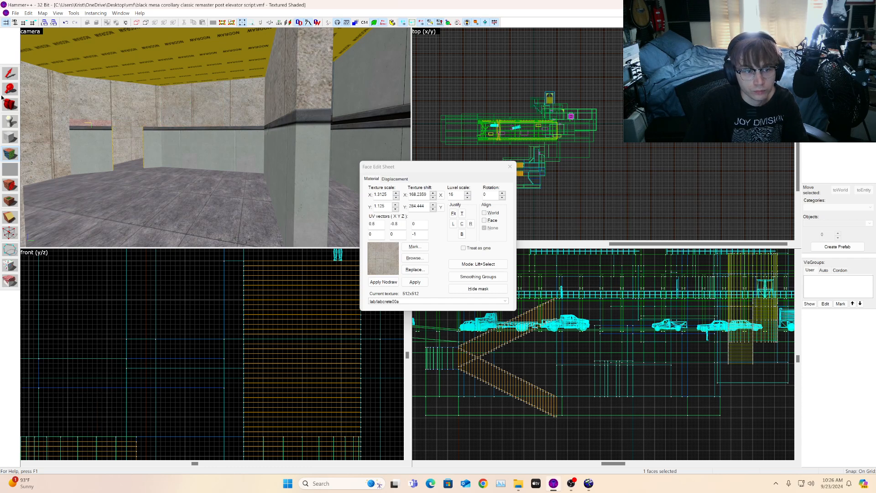
Step: Inspect the textures on the faces of the overhang above the stairwell from several angles
click(10, 105)
drag(170, 118, 216, 138)
key(w)
key(w)
key(z)
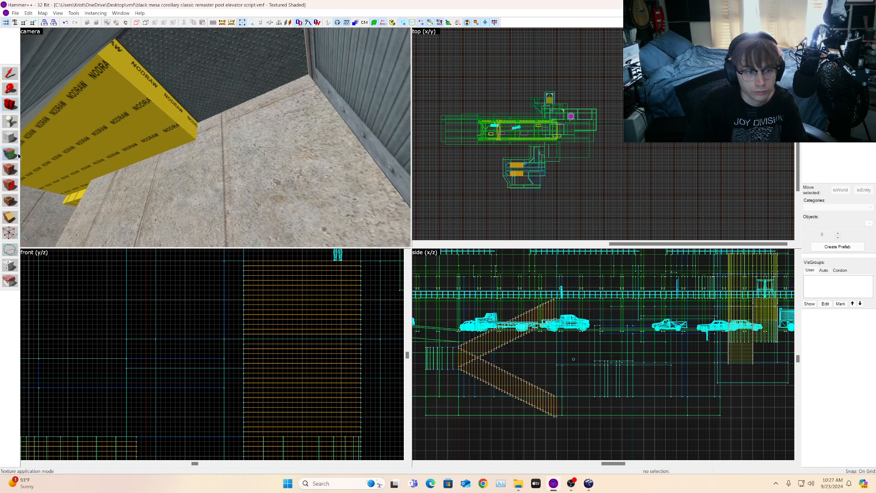
click(10, 154)
click(142, 98)
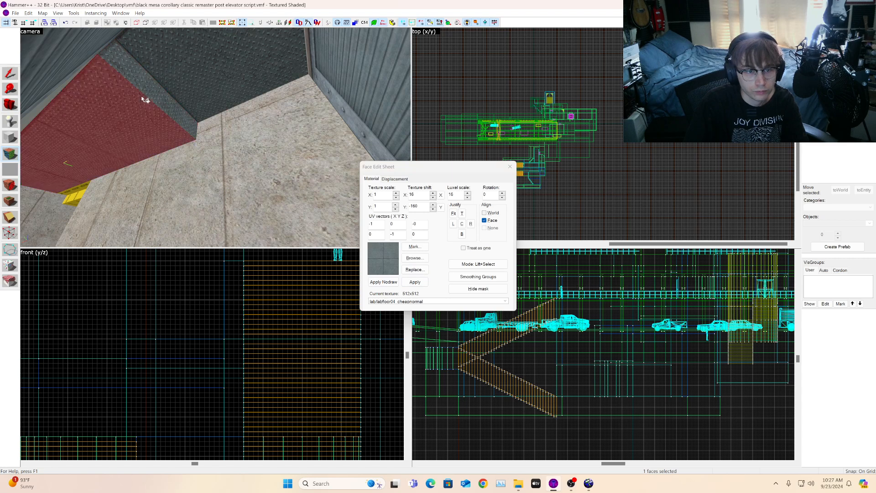
click(8, 106)
key(z)
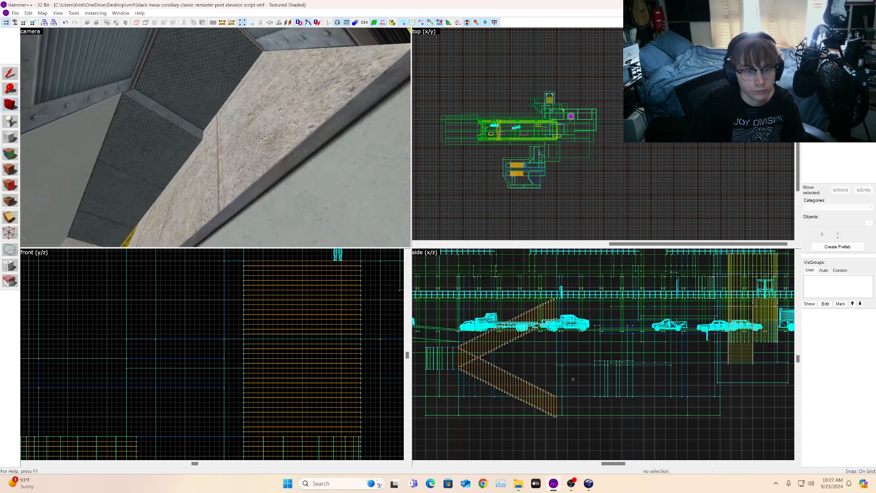
key(z)
click(10, 169)
click(207, 143)
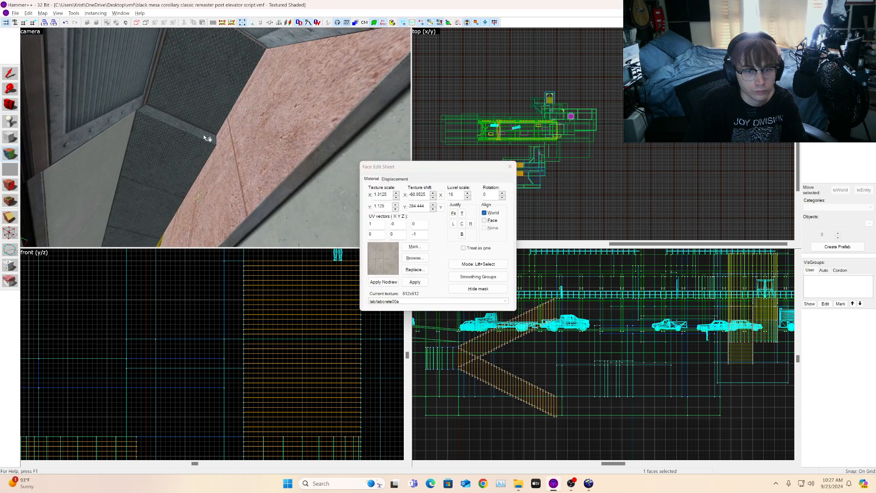
click(204, 134)
click(10, 104)
key(z)
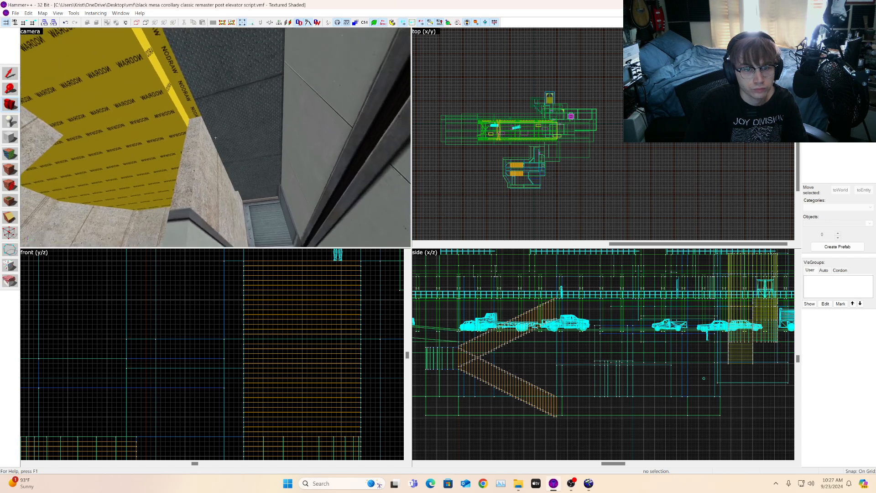
Step: Apply concrete/concrete_floor_tmfr6b to the underside faces of the overhang above the stairwell
key(shift+a)
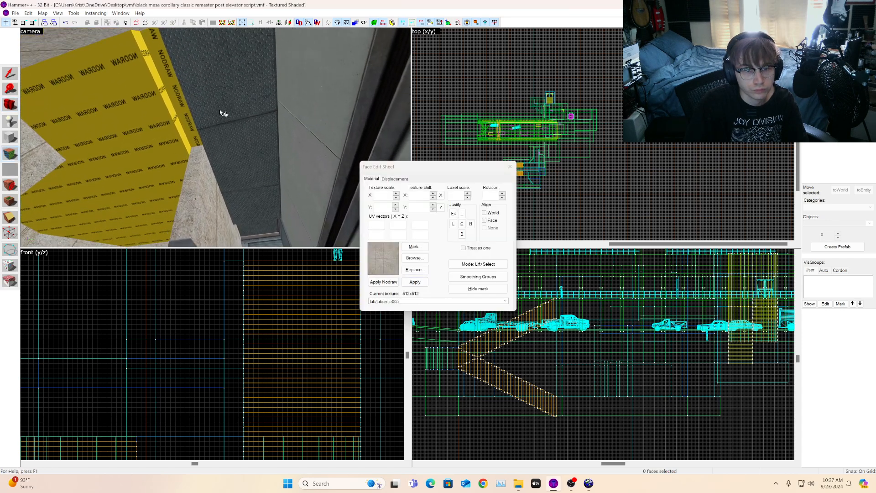
click(213, 156)
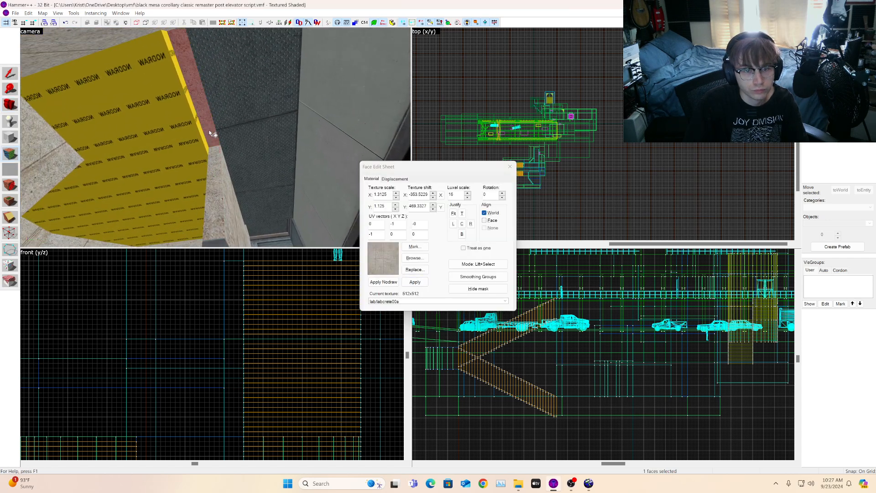
click(506, 167)
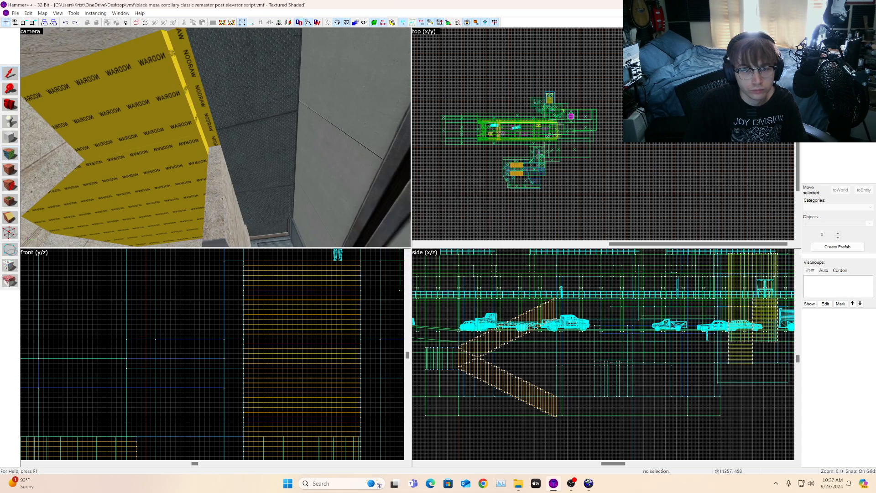
click(857, 121)
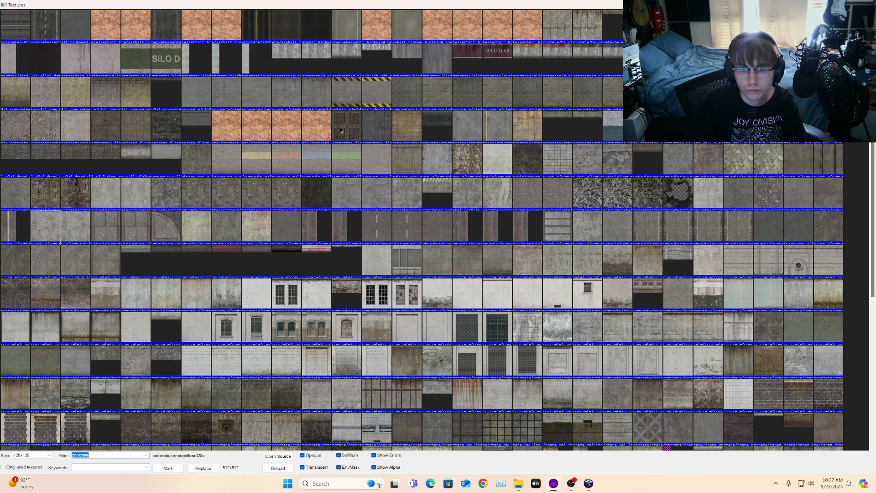
double_click(340, 131)
click(10, 153)
right_click(131, 132)
click(130, 132)
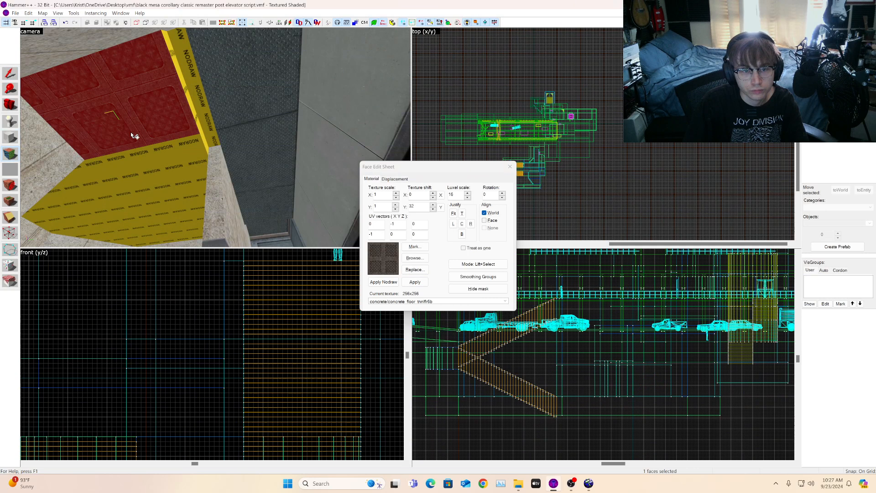
right_click(188, 180)
click(145, 189)
right_click(91, 212)
click(89, 212)
Step: Apply concrete/concrete_floor_tmfr6b to the remaining underside faces beside the nodraw strip
click(9, 107)
drag(182, 125, 215, 138)
click(10, 154)
click(236, 139)
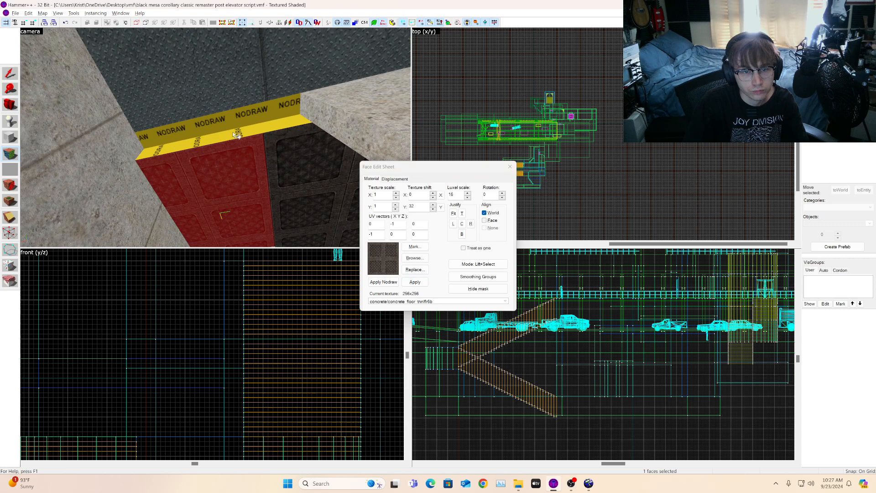
click(284, 130)
key(a)
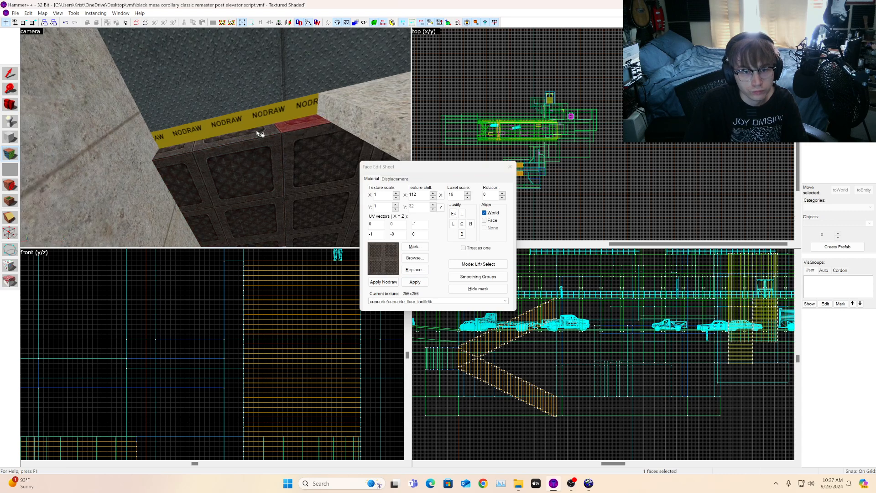
click(234, 107)
right_click(232, 116)
Step: Try applying lab/lab1_w1a_nobolt to the thin edge face under the overhang, then undo it
click(10, 104)
drag(215, 137, 216, 140)
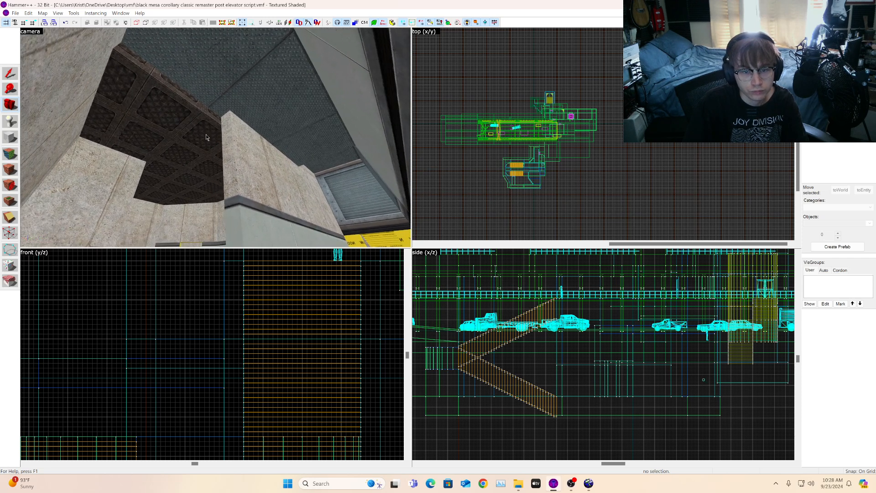
click(10, 154)
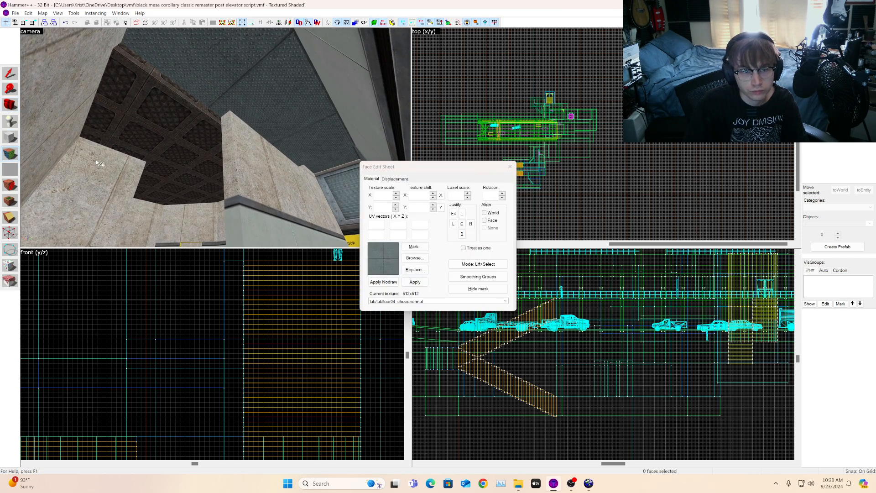
click(201, 108)
click(208, 113)
right_click(198, 109)
key(ctrl+z)
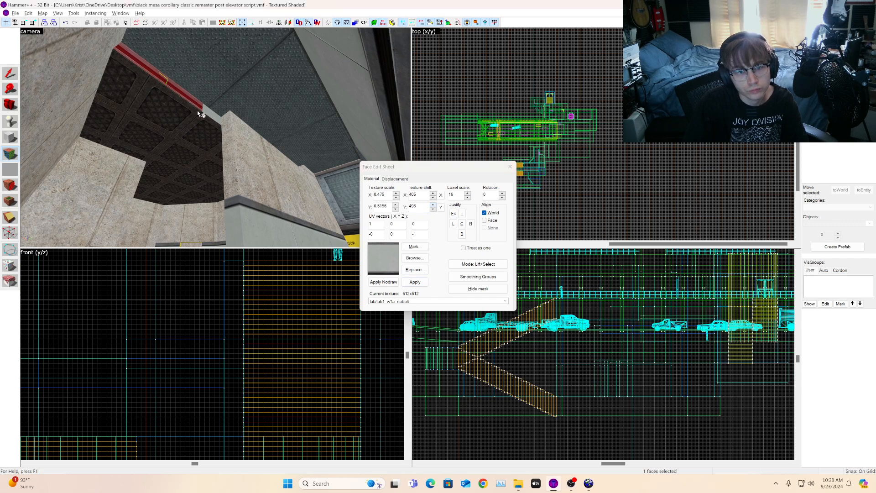
Step: Look over the overhang's edge and the corridor leading to the yellow doorway
click(13, 106)
key(z)
key(w)
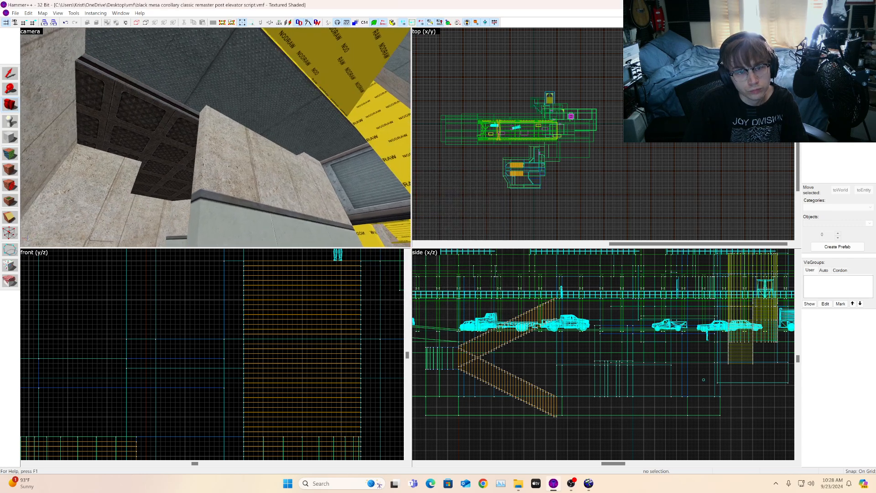
key(z)
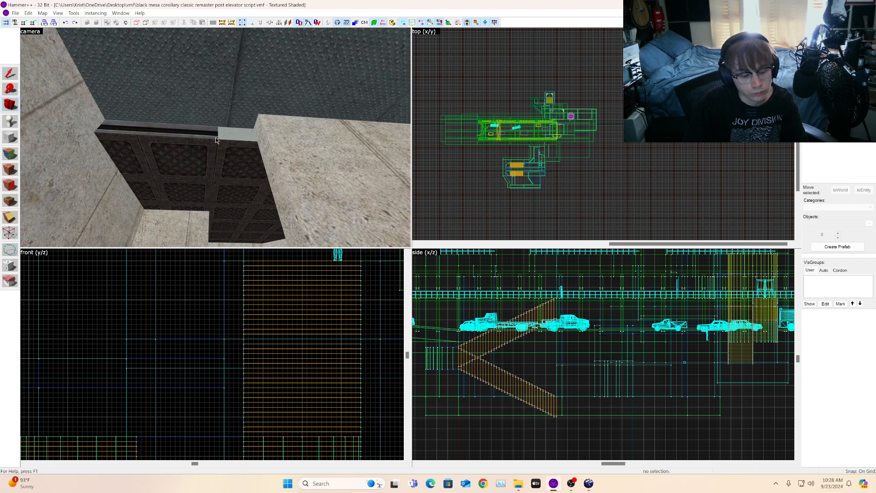
click(10, 153)
click(185, 132)
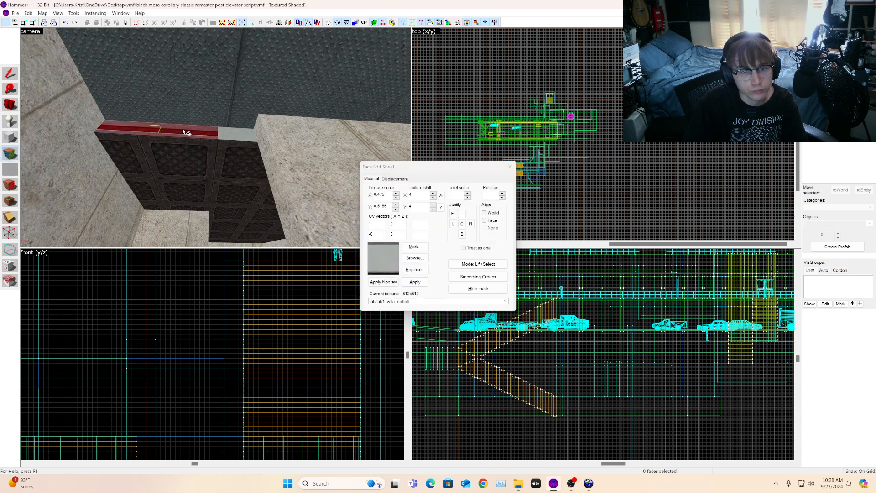
click(7, 109)
key(z)
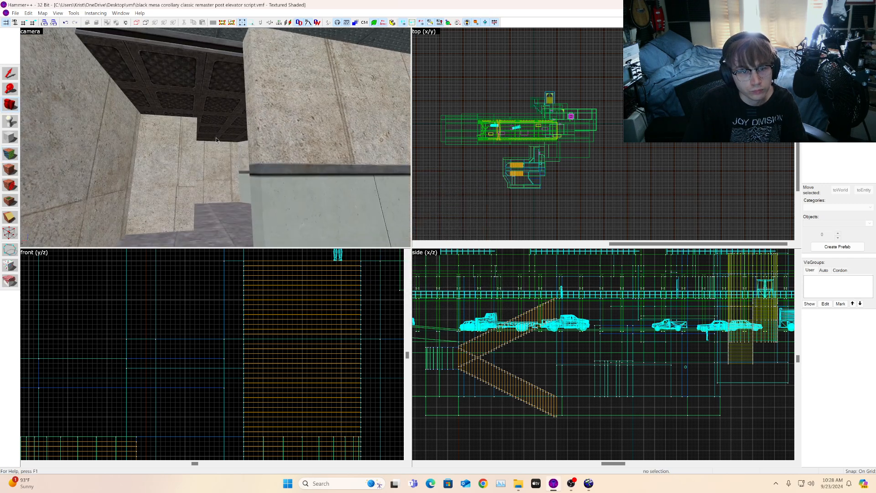
key(s)
key(w)
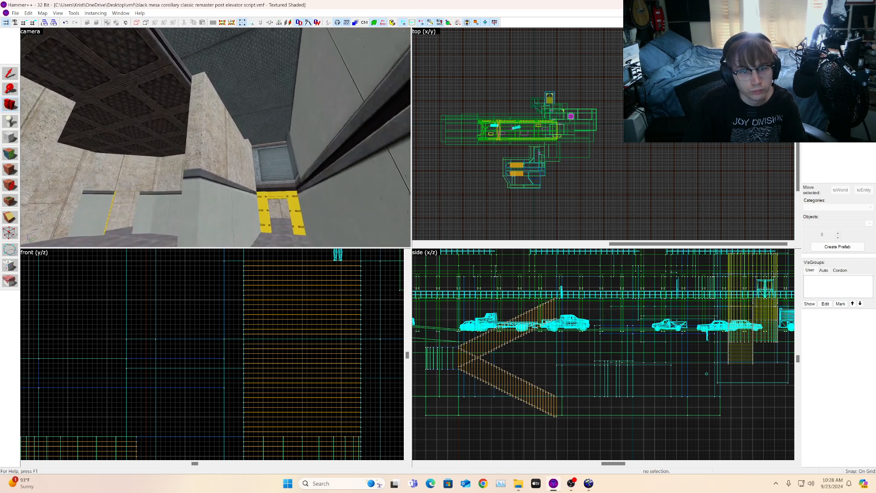
key(w)
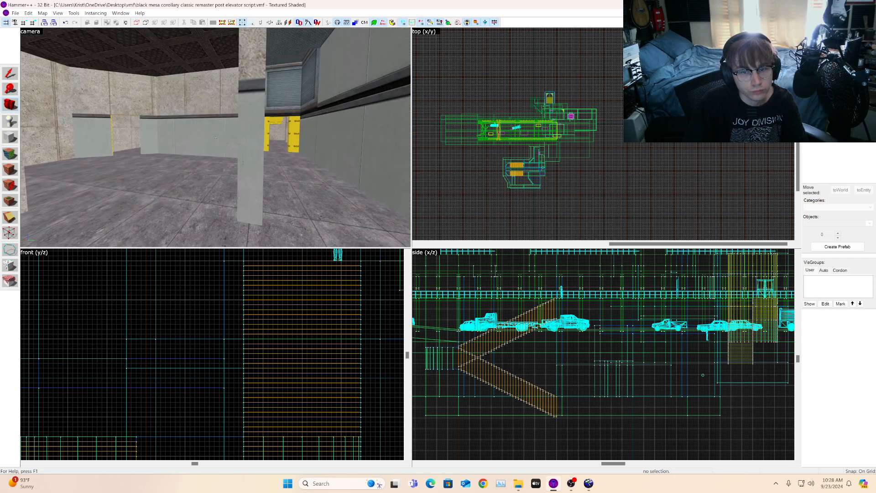
key(s)
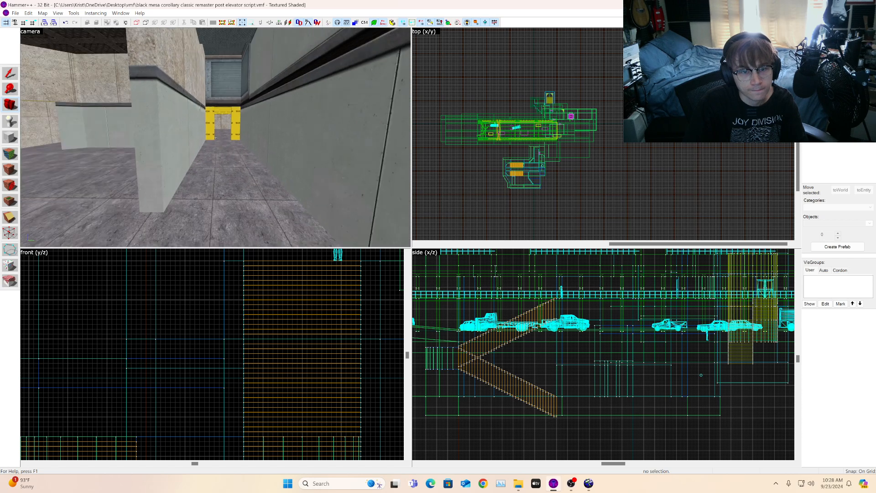
key(w)
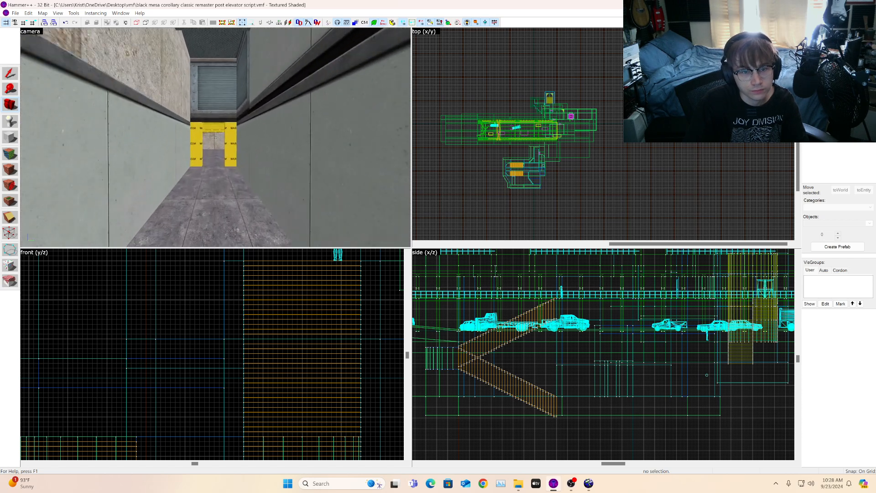
Step: Apply lab/lab1_w1a_nobolt to both side walls of the corridor doorway
key(shift+a)
click(132, 141)
alt+right_click(184, 137)
click(183, 137)
click(337, 146)
alt+right_click(284, 140)
click(284, 140)
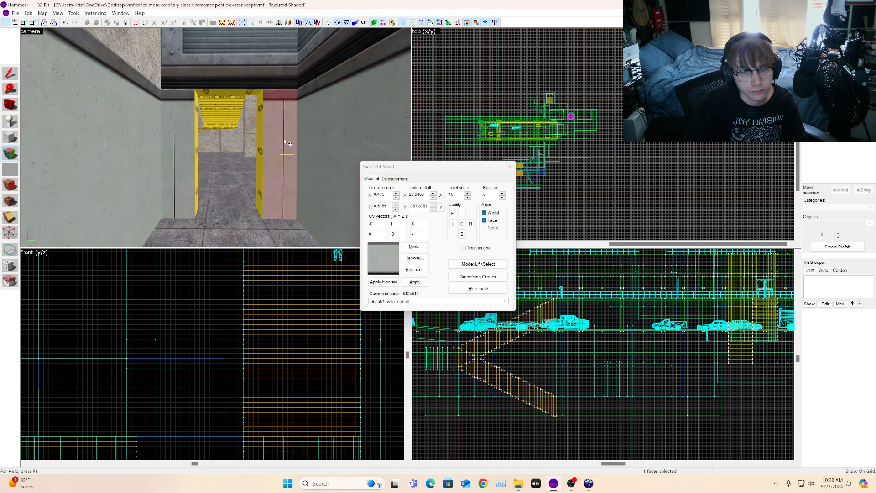
Step: Right-justify the nobolt texture on the doorway's side walls
click(11, 105)
mouse_move(196, 137)
mouse_down()
mouse_move(203, 140)
mouse_move(191, 142)
mouse_up()
key(shift+a)
click(191, 145)
click(471, 223)
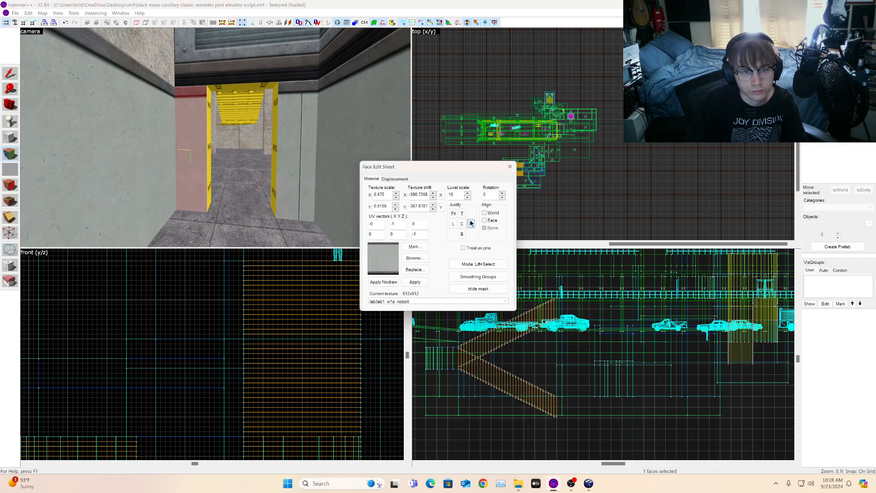
click(302, 159)
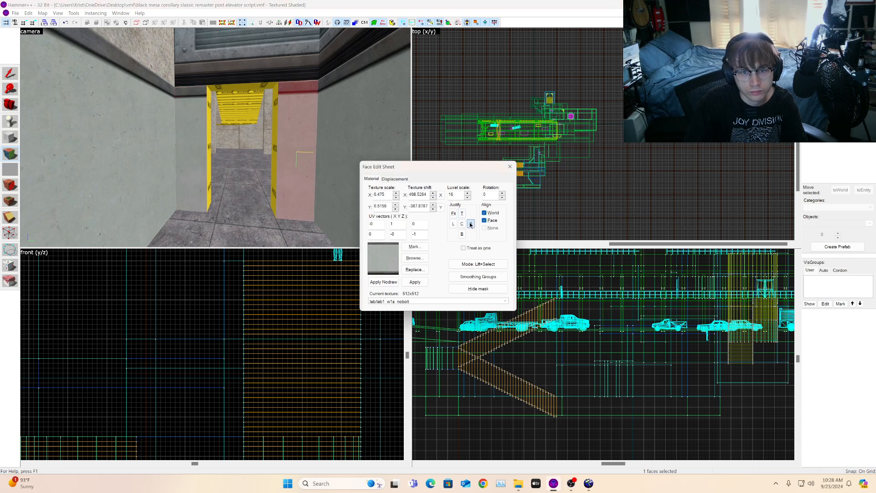
Step: Search the texture browser for ceiling textures
click(11, 107)
key(Up)
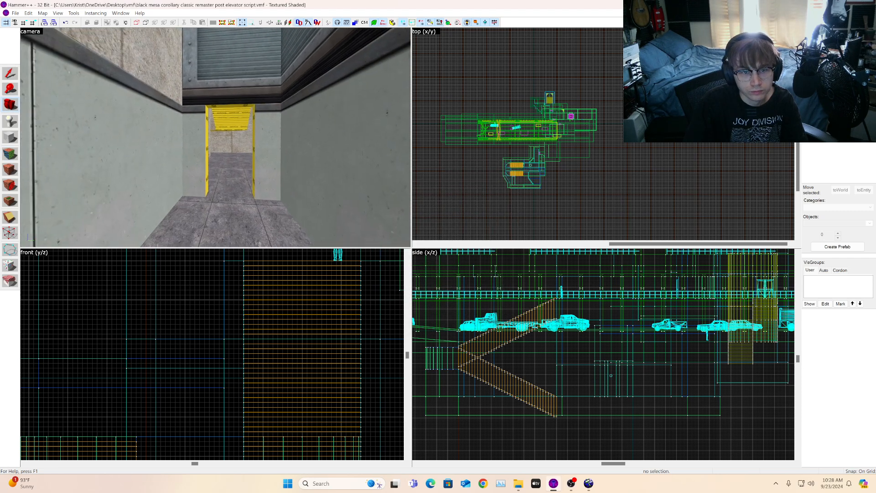
key(Left)
key(s)
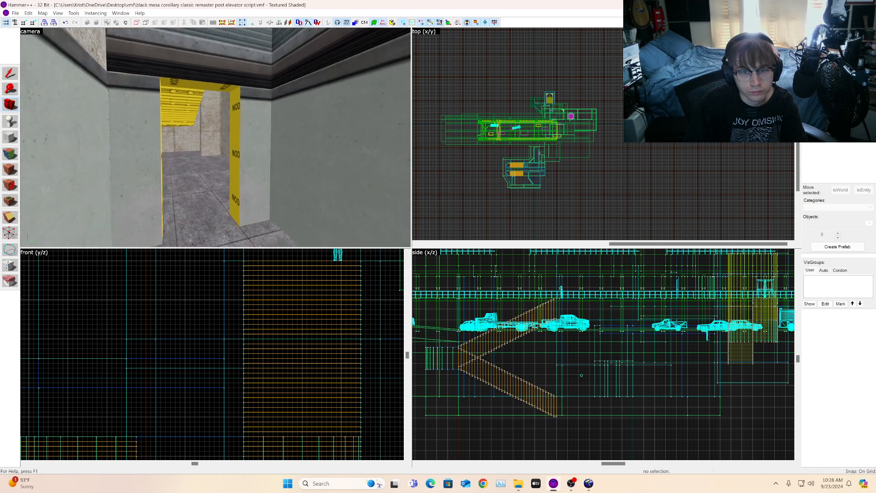
key(w)
key(Left)
key(w)
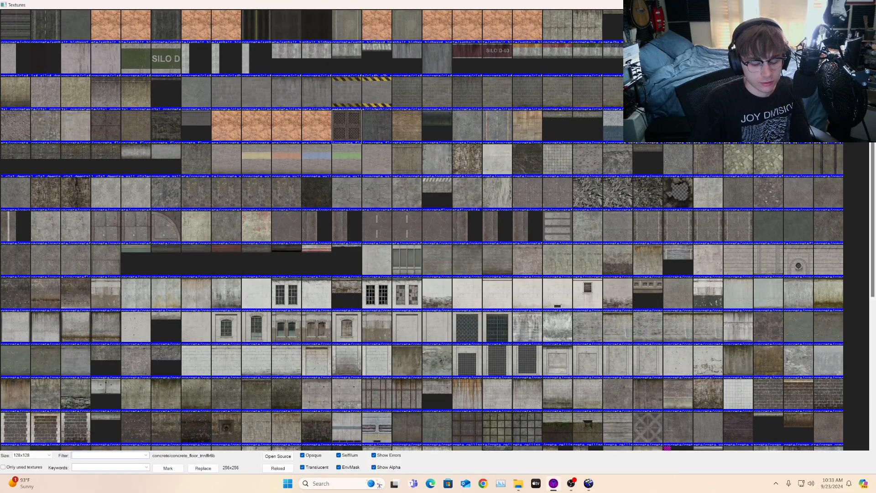
text(ceiling)
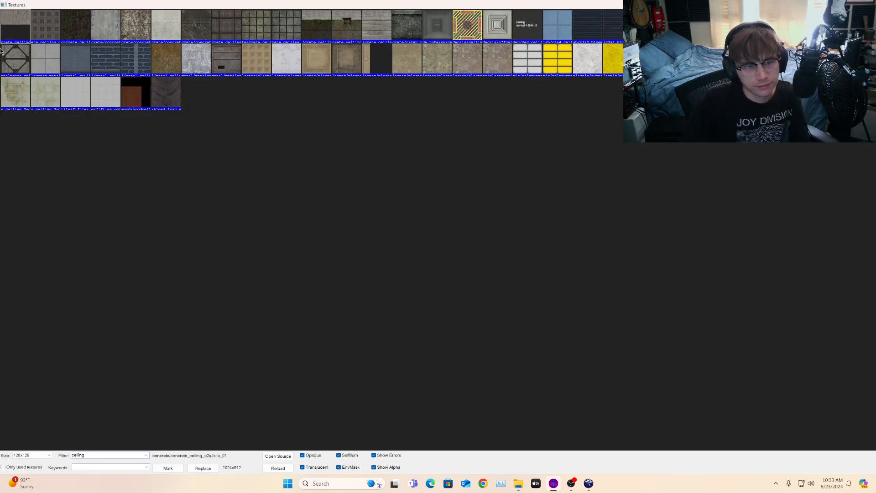
key(Escape)
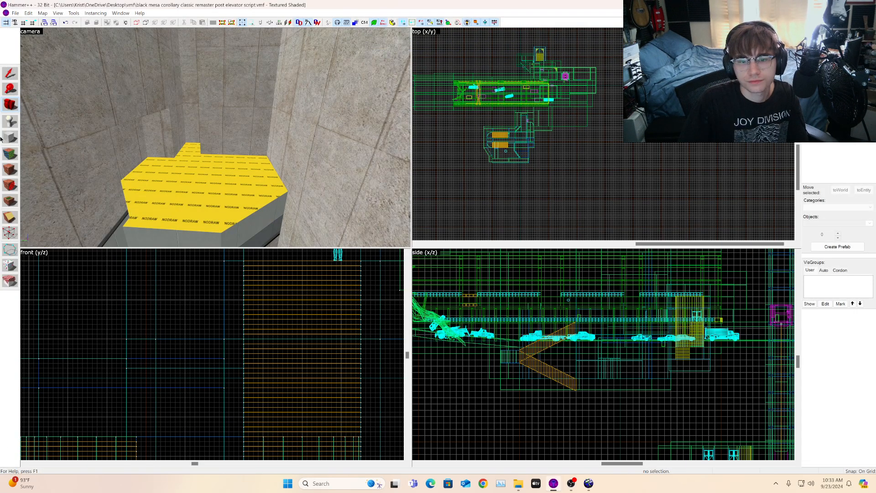
Step: Set the texture scale of the three dark ceiling faces above the overhang to 0.25 on both axes
key(z)
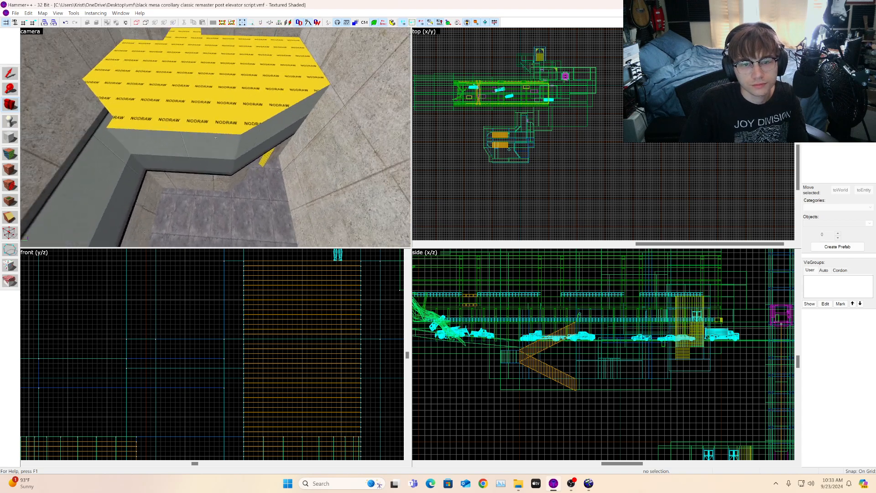
key(w)
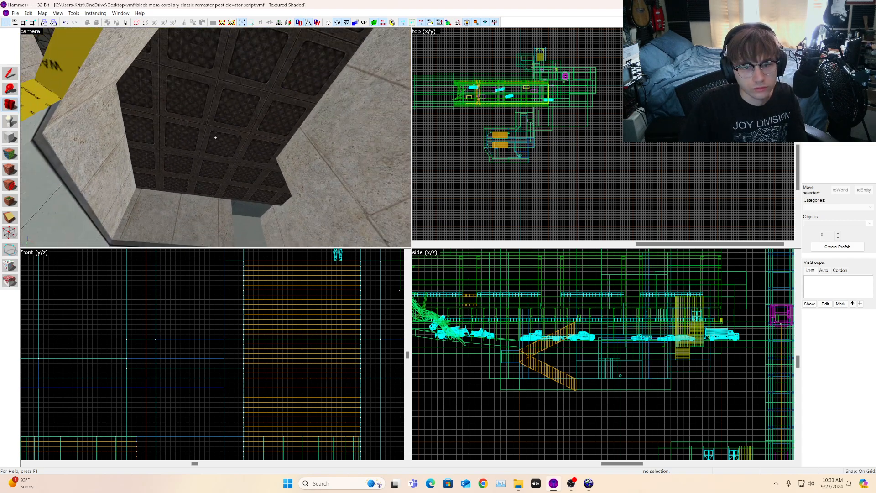
key(z)
key(shift+a)
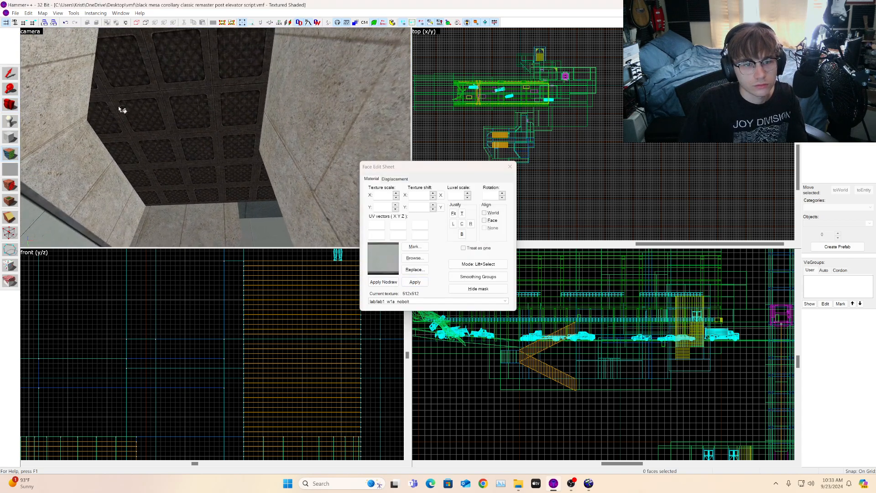
click(119, 107)
ctrl+click(162, 134)
ctrl+click(270, 189)
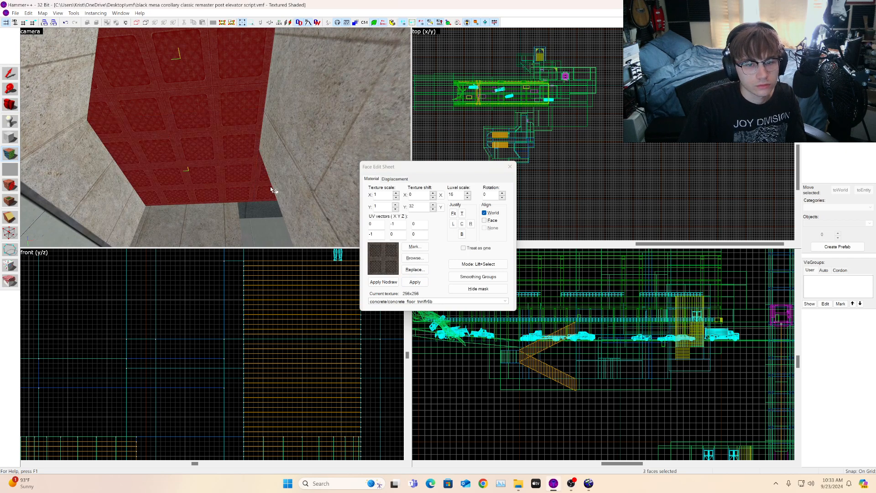
click(387, 207)
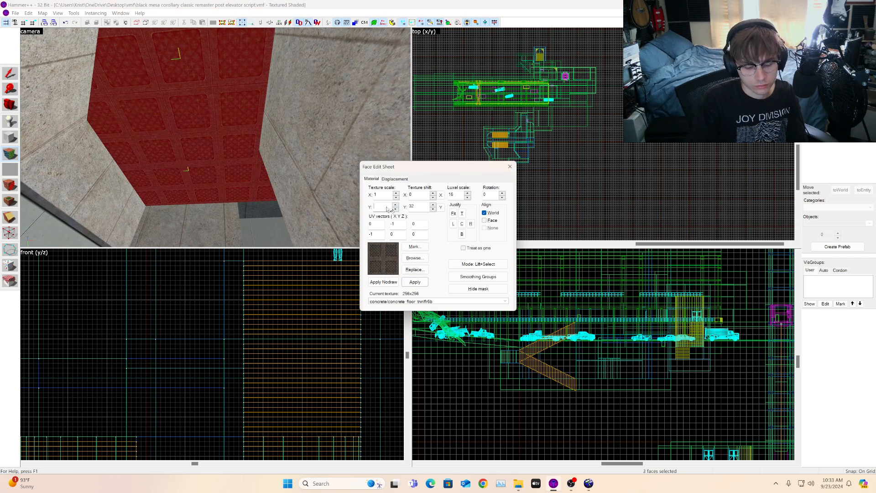
text(0.25)
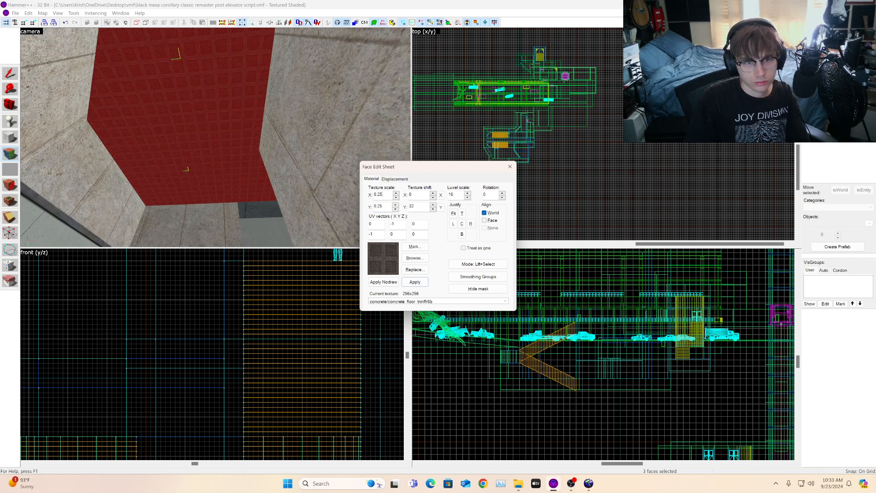
Step: Examine the rescaled ceiling faces from the room below
click(7, 108)
key(z)
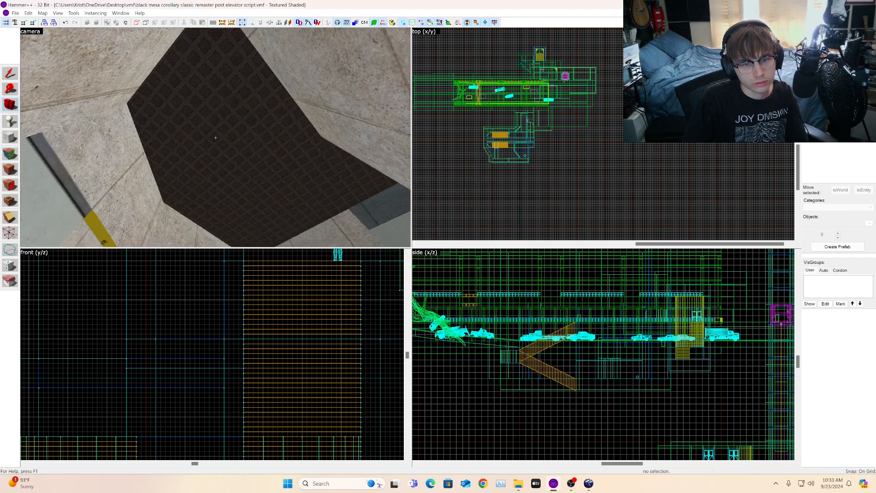
key(w)
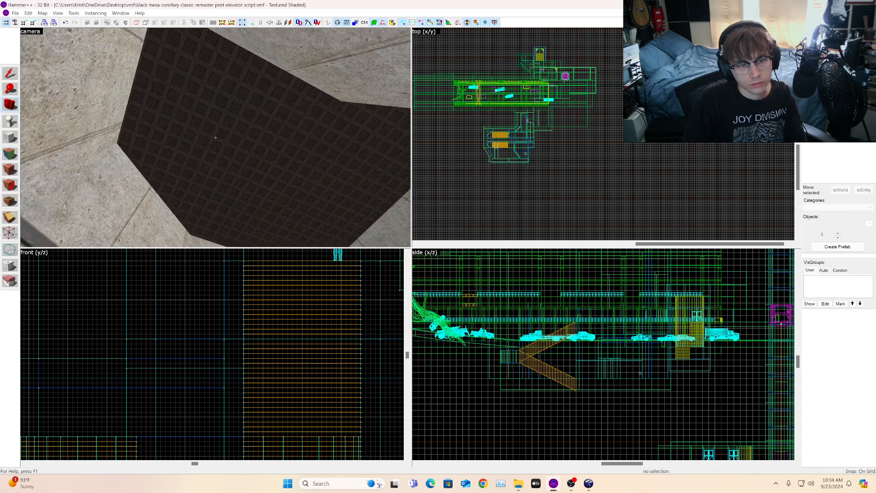
key(a)
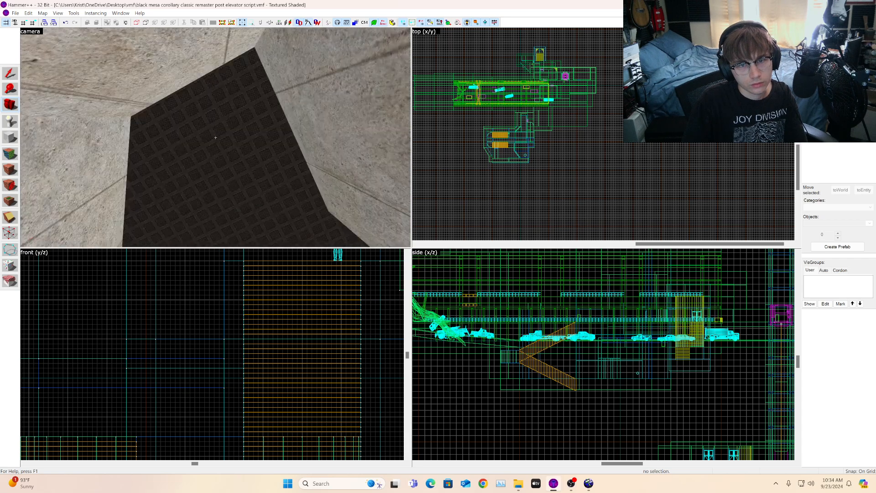
key(w)
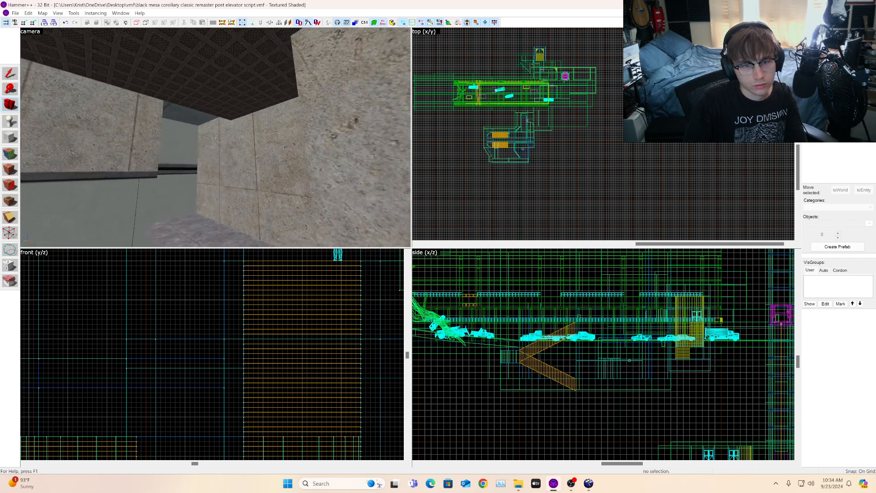
key(w)
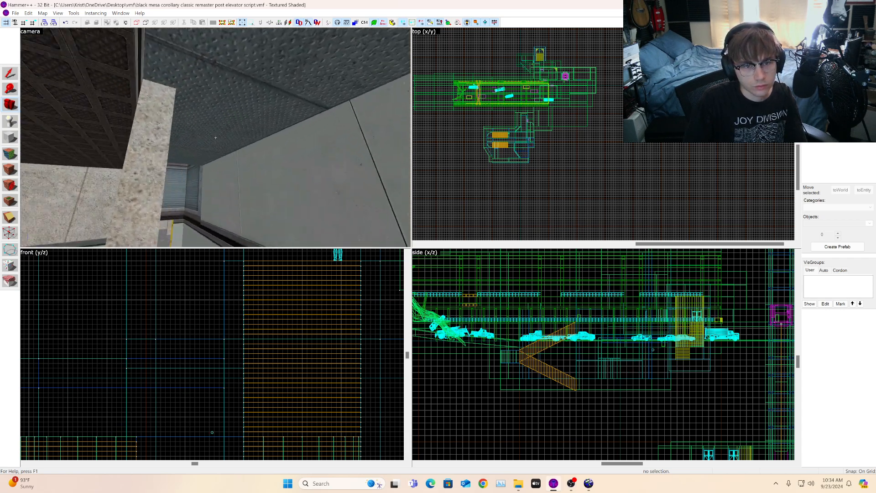
key(s)
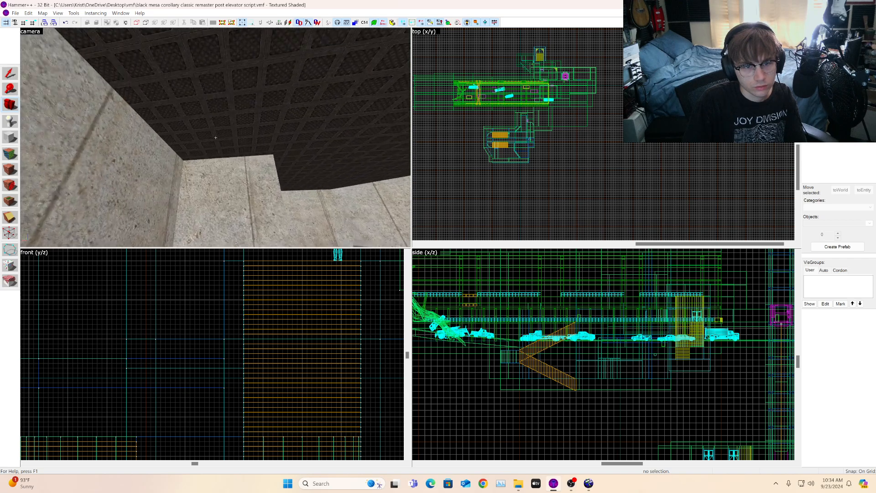
key(s)
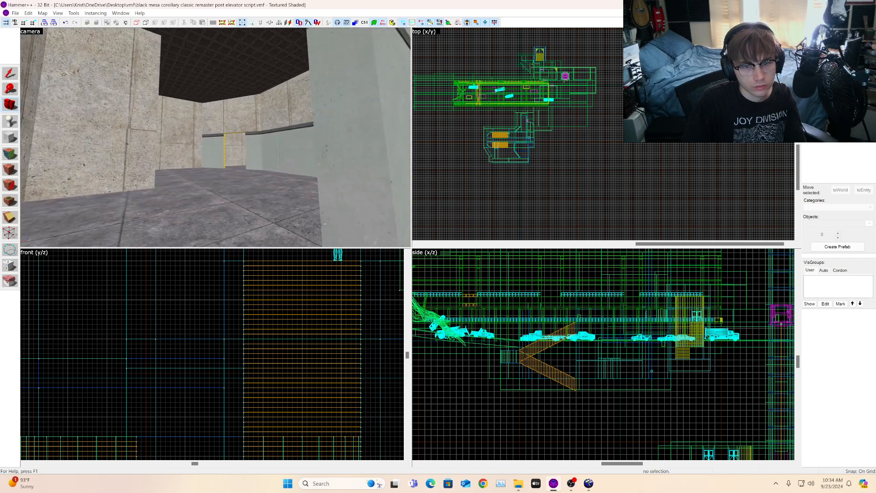
key(z)
click(10, 153)
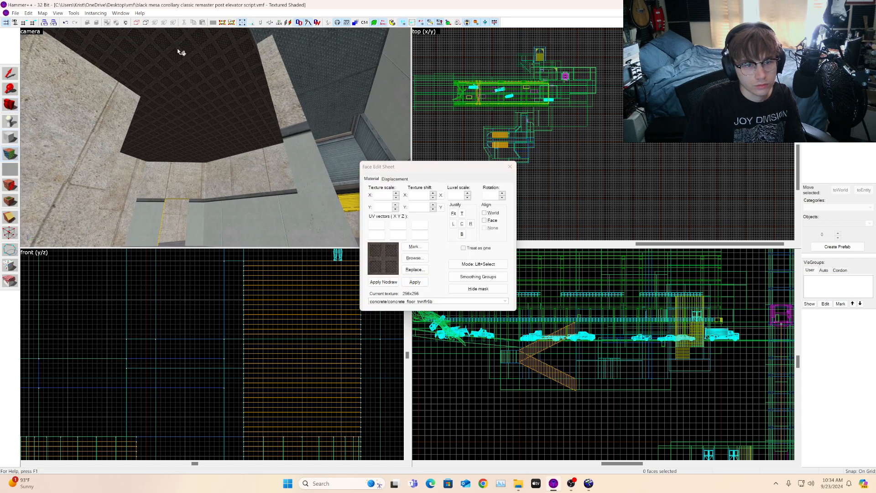
click(181, 53)
ctrl+click(207, 105)
ctrl+click(148, 139)
key(w)
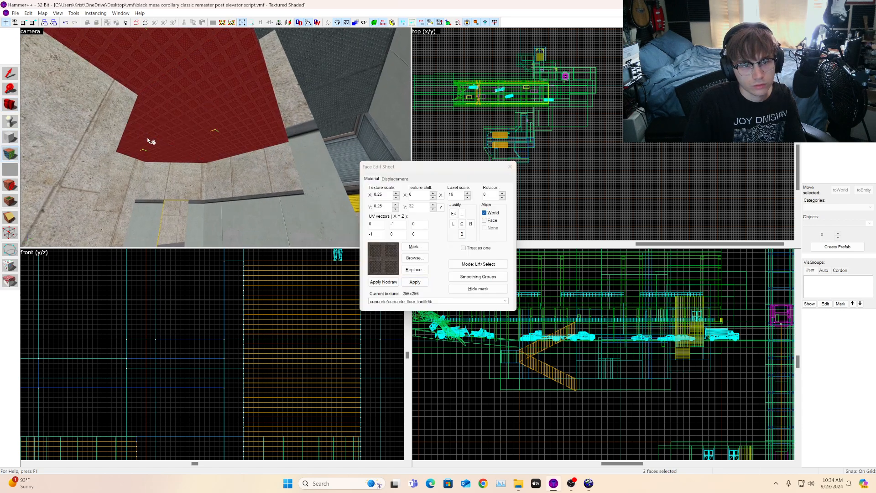
click(10, 104)
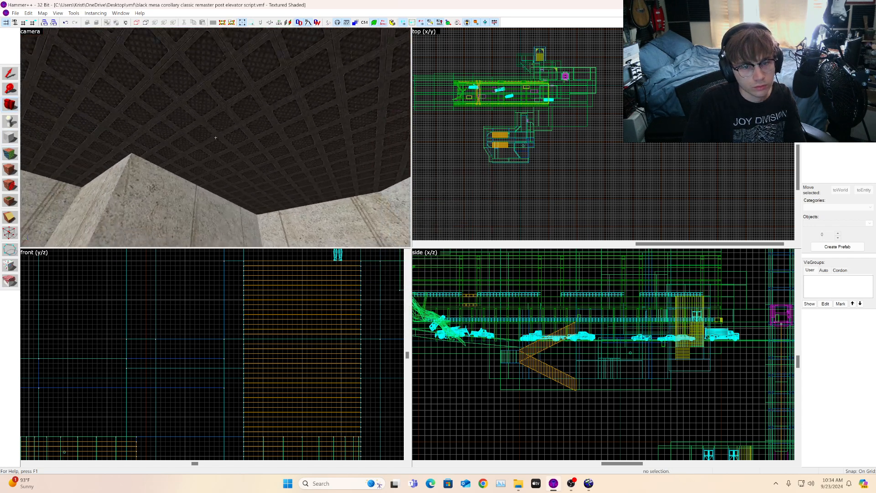
Step: Raise the ceiling faces' texture scale to 0.45 on both axes and center-justify the texture
click(9, 152)
click(229, 87)
ctrl+click(142, 137)
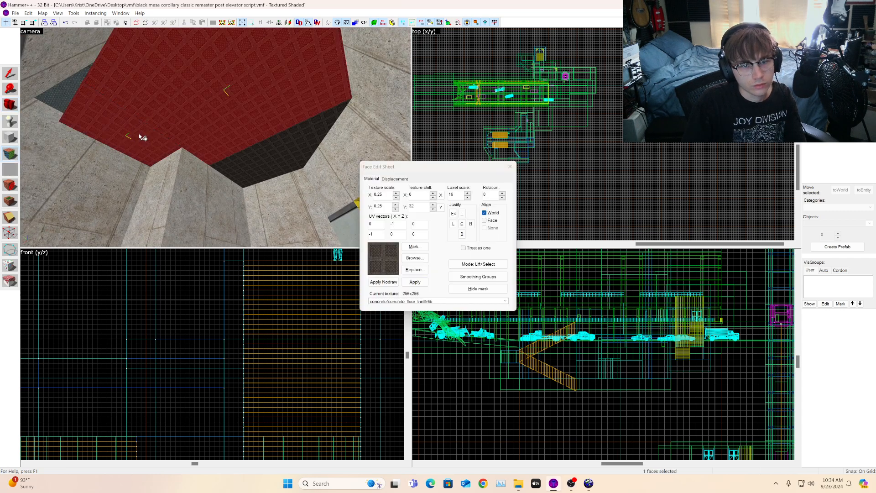
ctrl+click(302, 139)
click(397, 193)
click(395, 204)
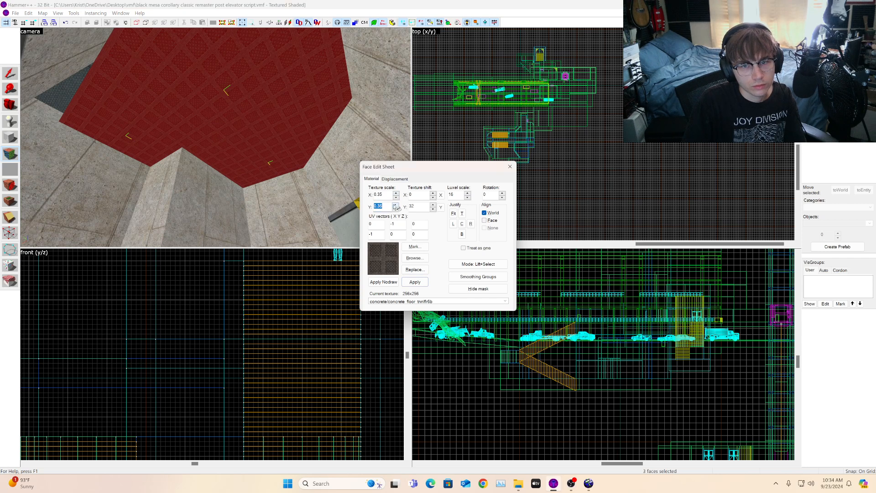
click(396, 193)
click(396, 204)
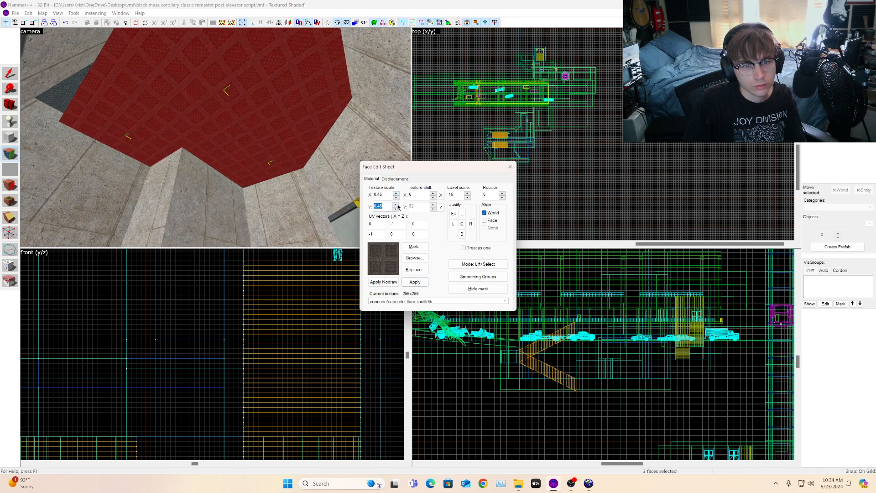
click(465, 225)
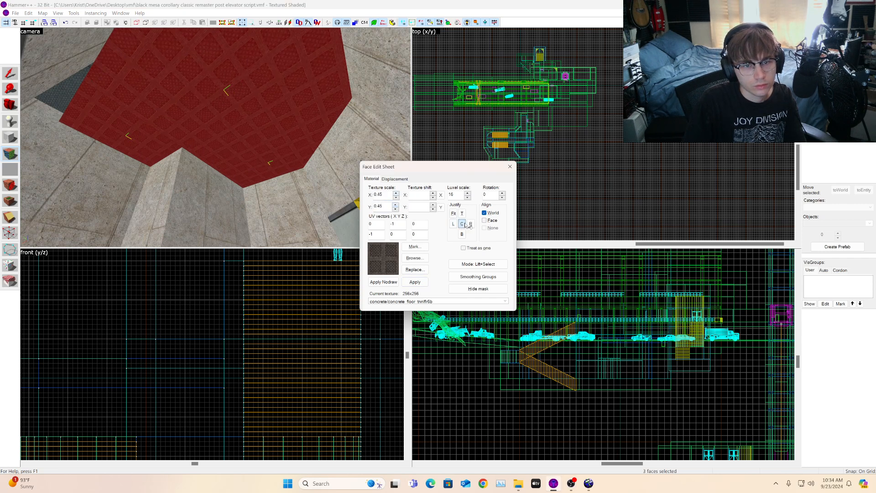
click(184, 129)
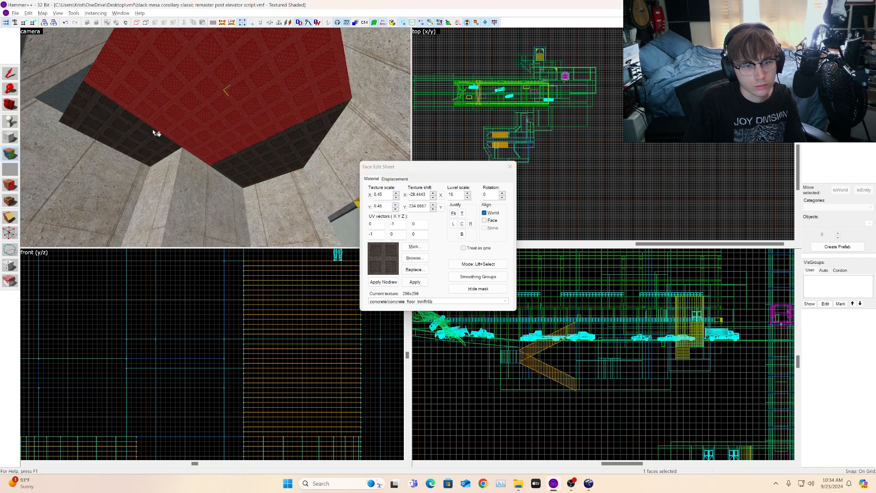
click(254, 145)
click(12, 102)
Step: Pick concrete/crete_ceiling_silo2_c2gray from the ceiling texture results
drag(183, 132, 216, 137)
click(859, 120)
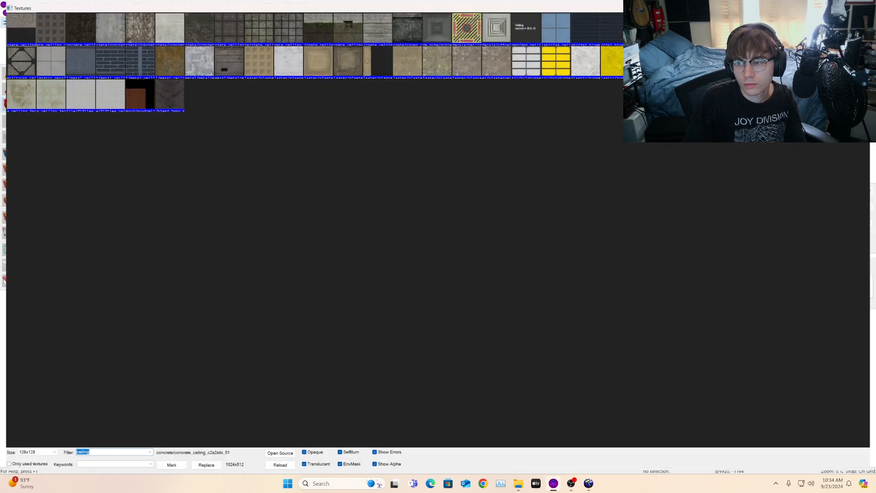
double_click(291, 26)
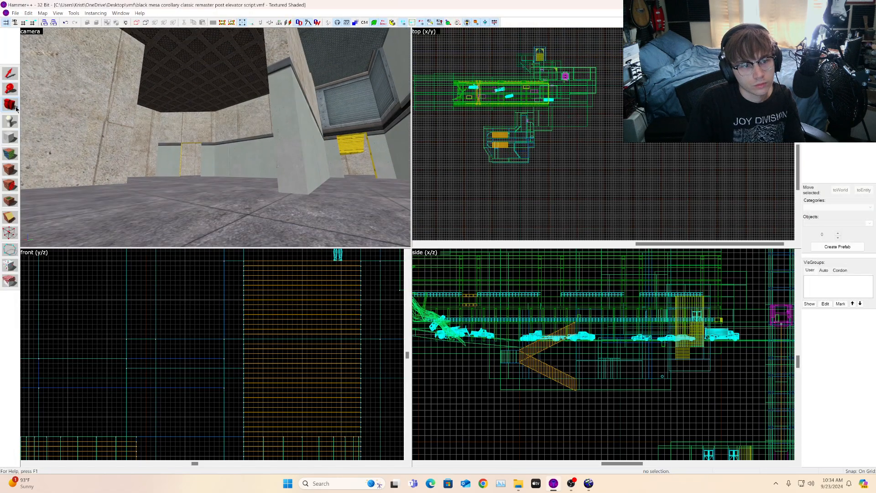
drag(215, 138, 215, 86)
Step: Apply crete_ceiling_silo2_c2gray to the ceiling faces above the overhang and fit it to them
click(14, 157)
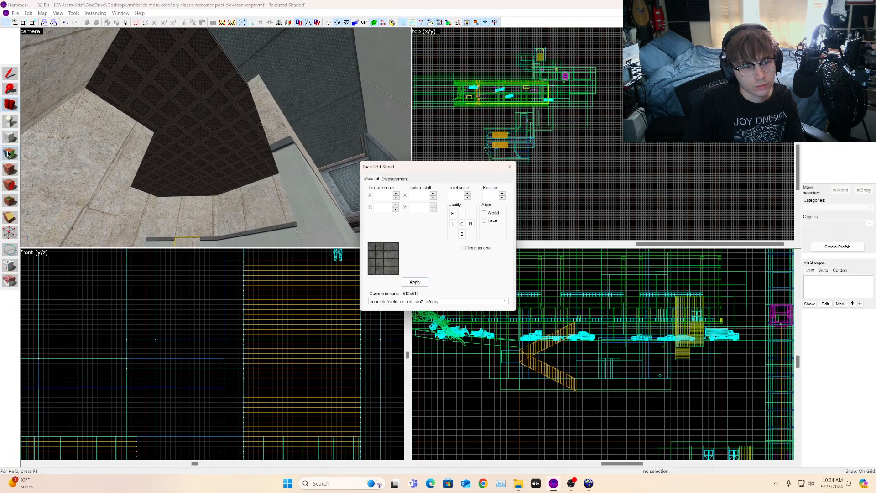
right_click(214, 120)
right_click(173, 105)
right_click(175, 163)
click(177, 172)
ctrl+click(193, 154)
ctrl+click(172, 118)
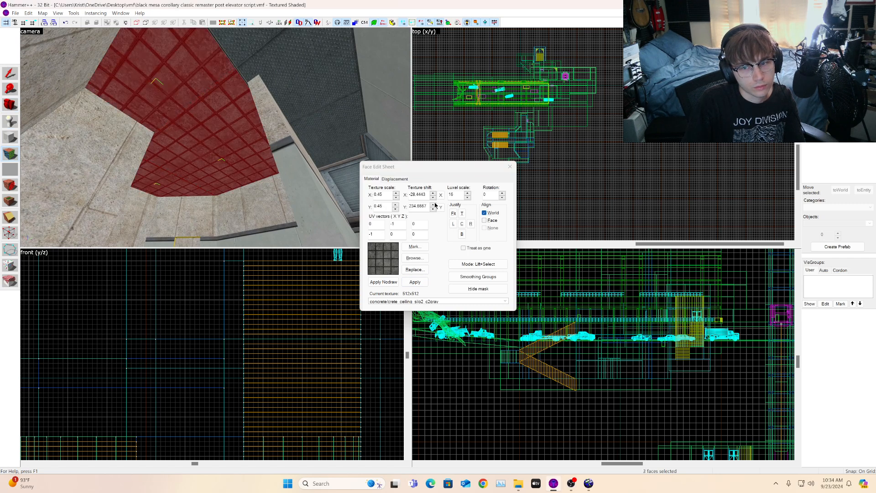
click(179, 105)
click(454, 213)
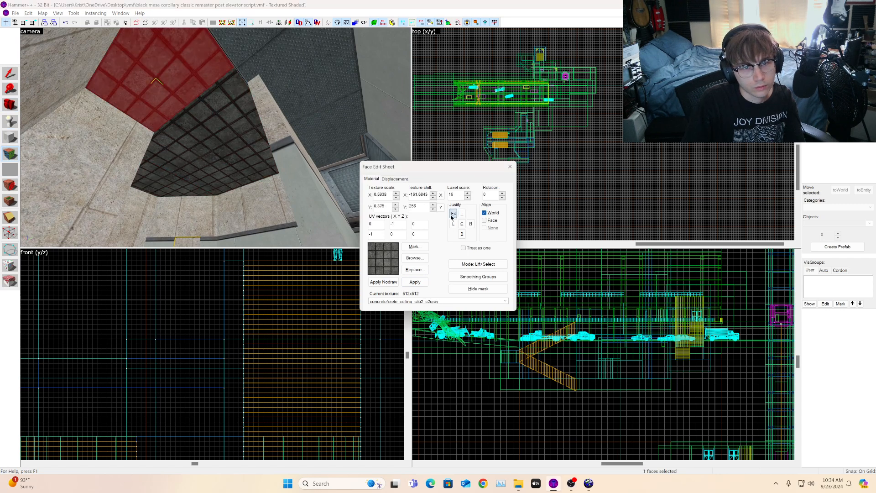
right_click(210, 132)
click(210, 133)
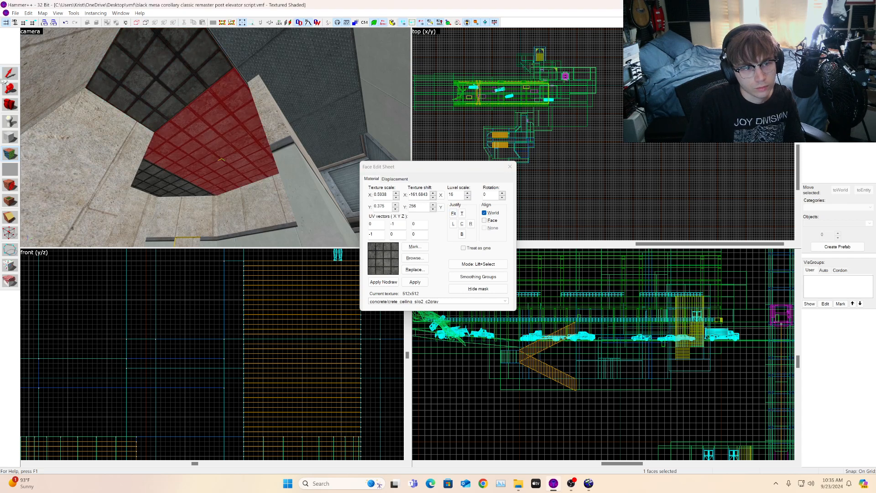
Step: Fly through the rooms to review the new ceiling, overhang and corridor
click(10, 108)
key(z)
key(w)
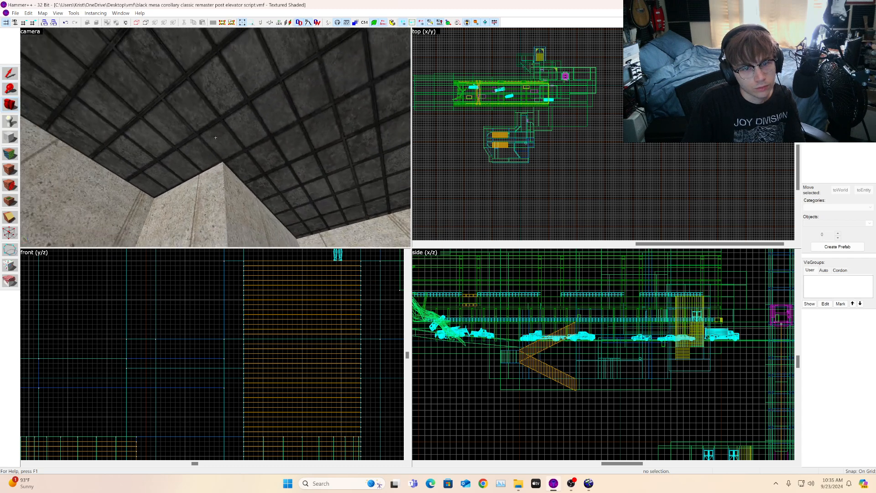
key(s)
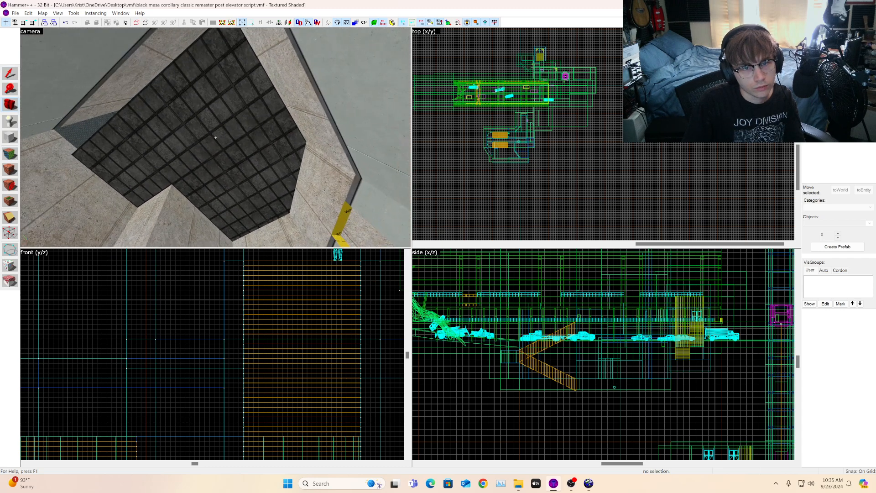
key(w)
key(w)
key(w)
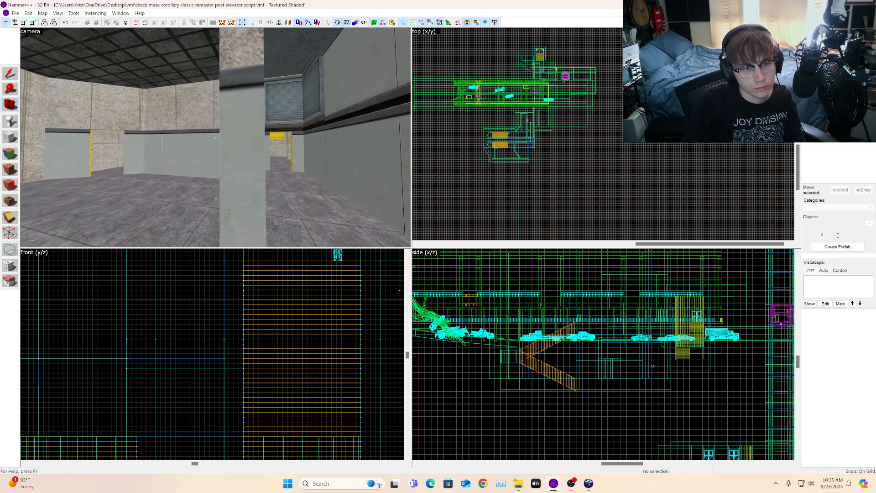
key(w)
key(w)
drag(215, 138, 216, 138)
key(w)
key(w)
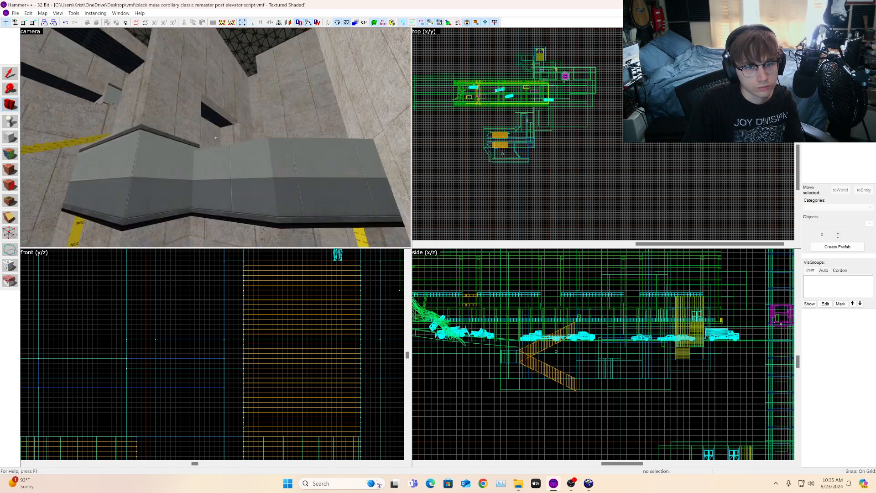
key(w)
key(s)
drag(216, 138, 216, 138)
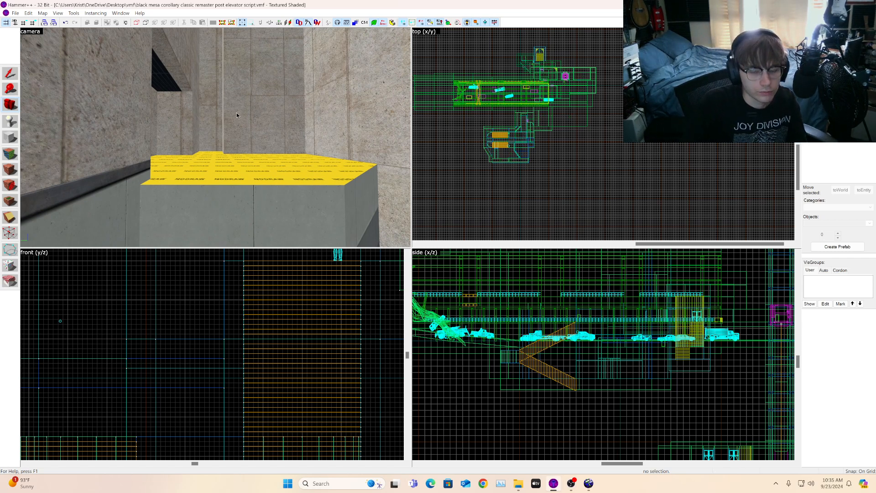
key(z)
key(z)
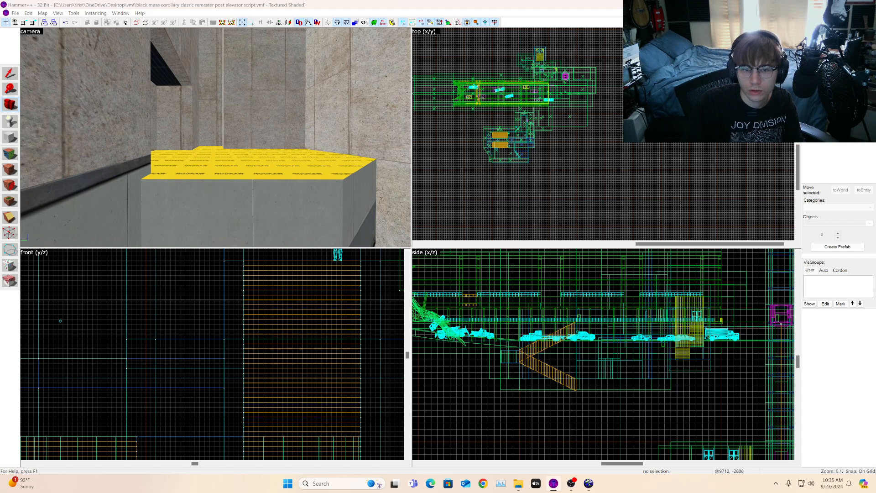
Step: Browse the texture library and pick labic1a1w1k_04
click(858, 124)
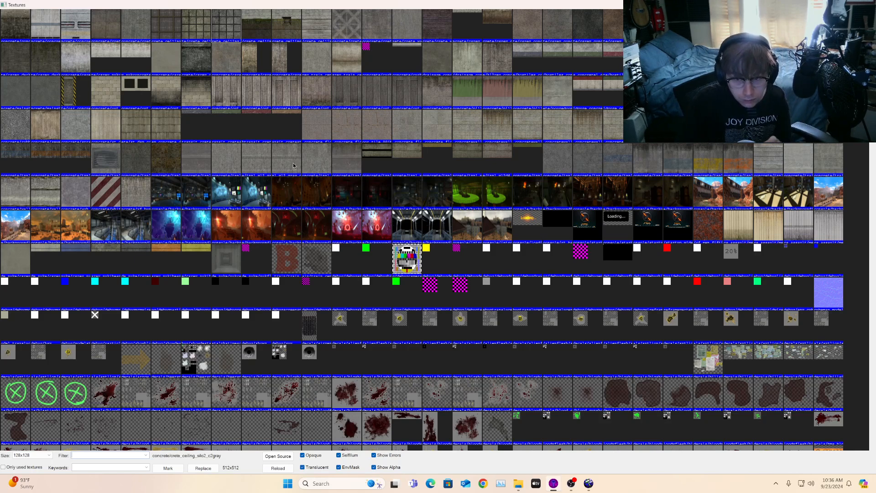
scroll(280, 129, up, 10)
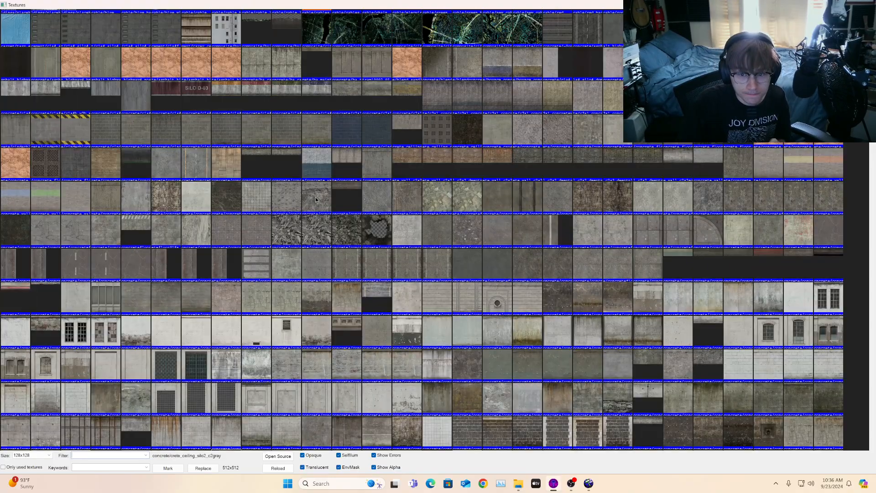
scroll(316, 199, up, 10)
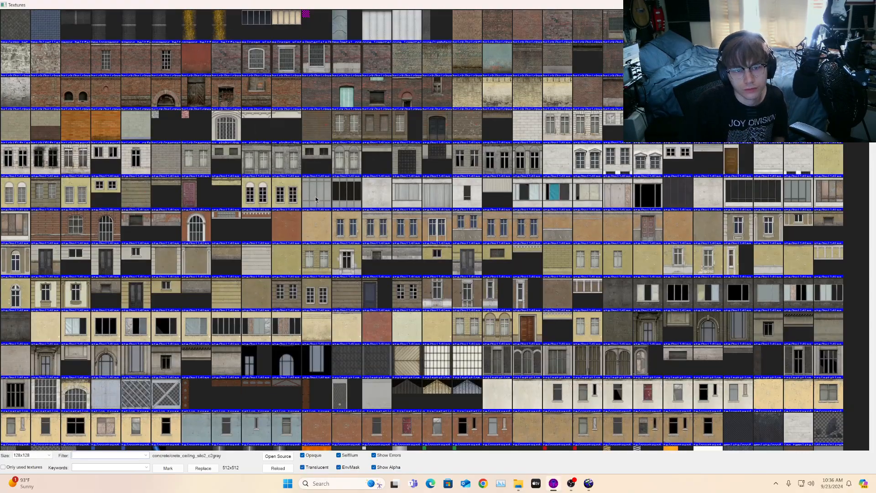
scroll(316, 199, down, 20)
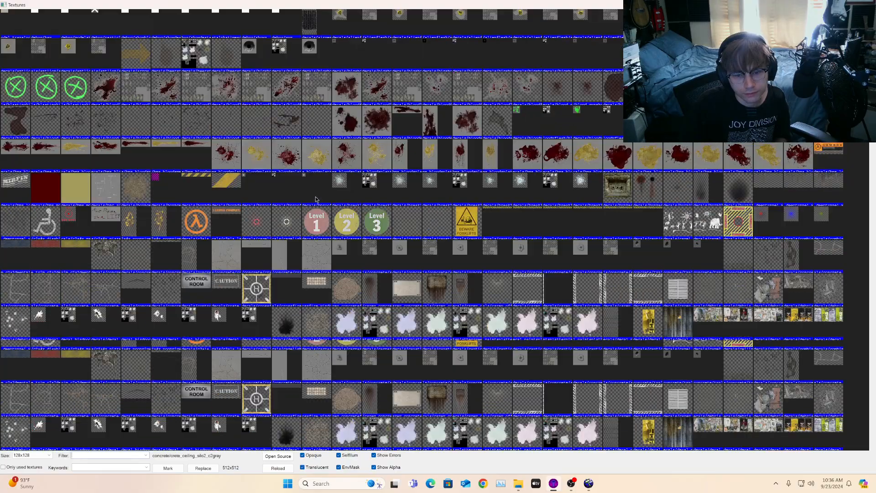
scroll(316, 199, down, 20)
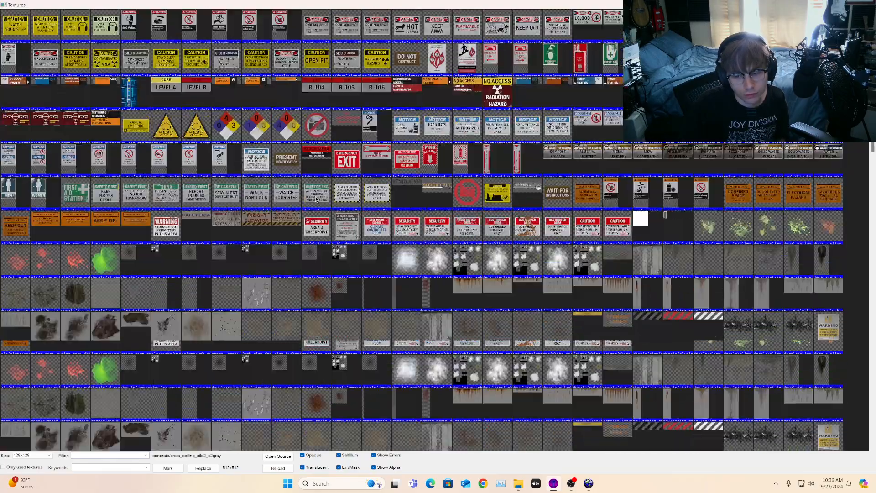
scroll(316, 200, down, 20)
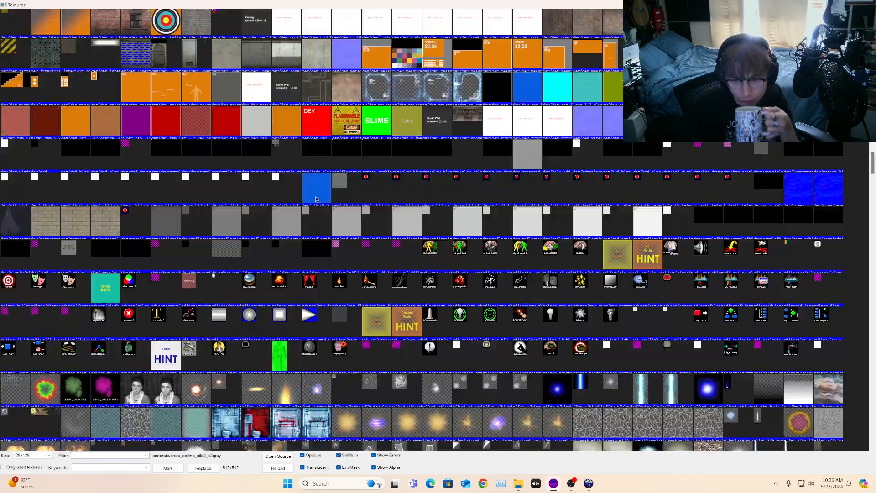
scroll(316, 200, down, 10)
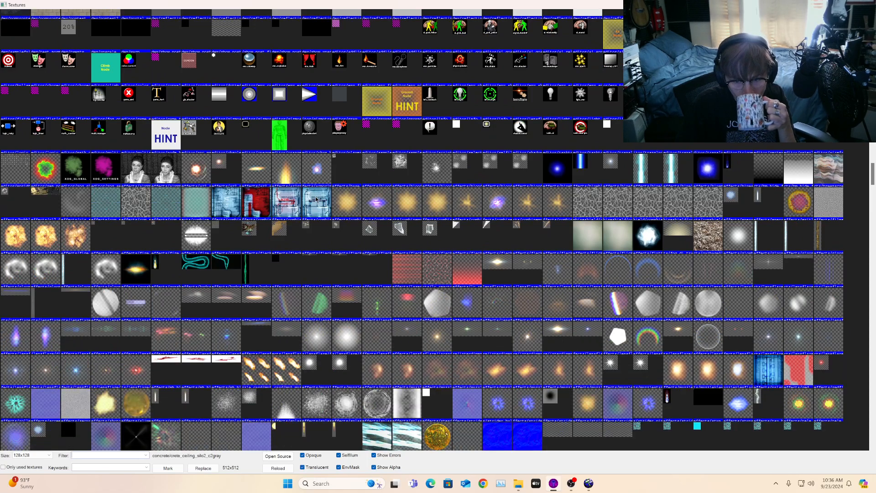
scroll(316, 200, down, 3)
scroll(316, 200, down, 3)
scroll(315, 199, down, 3)
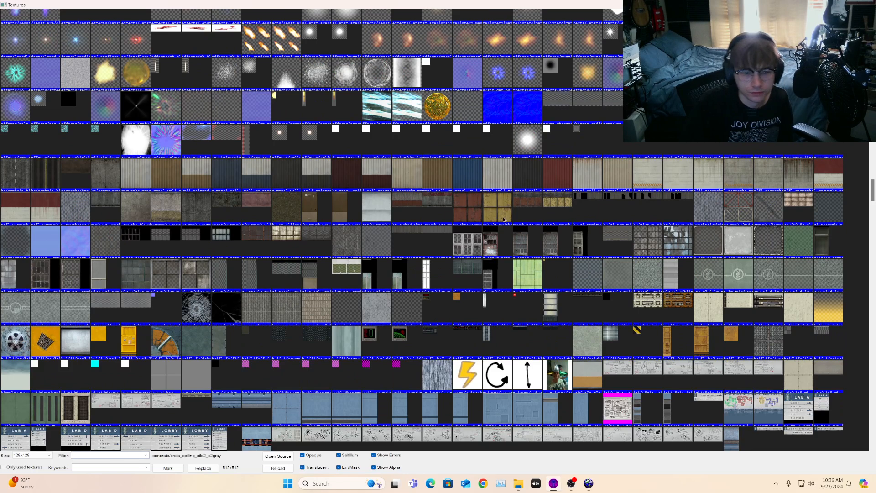
scroll(513, 168, down, 3)
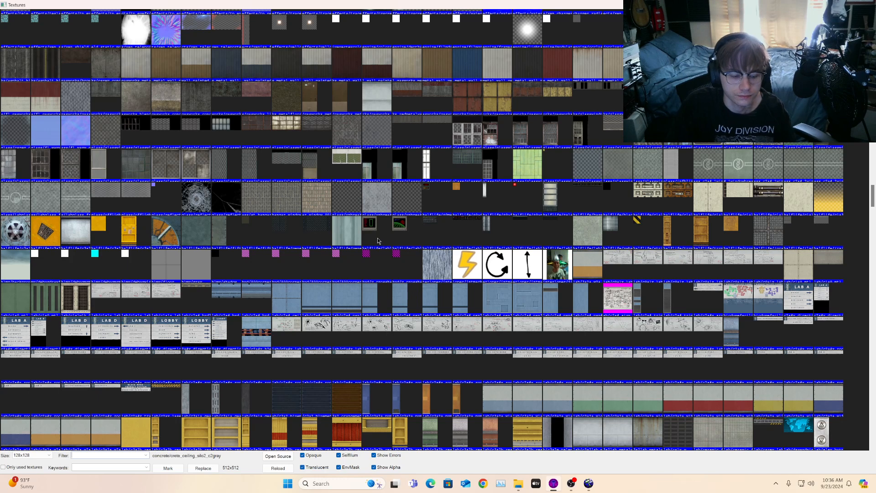
double_click(77, 295)
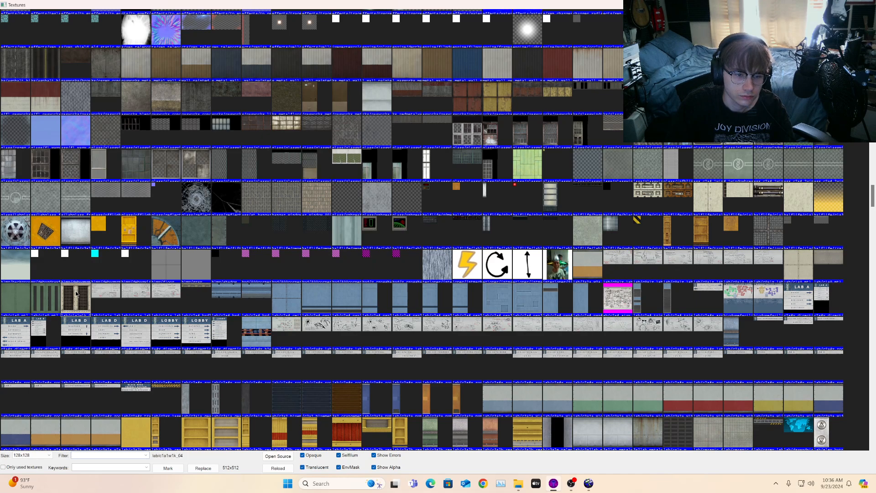
Step: Apply labic1a1w1k_04 to the top faces of the overhang
key(z)
key(w)
key(s)
key(z)
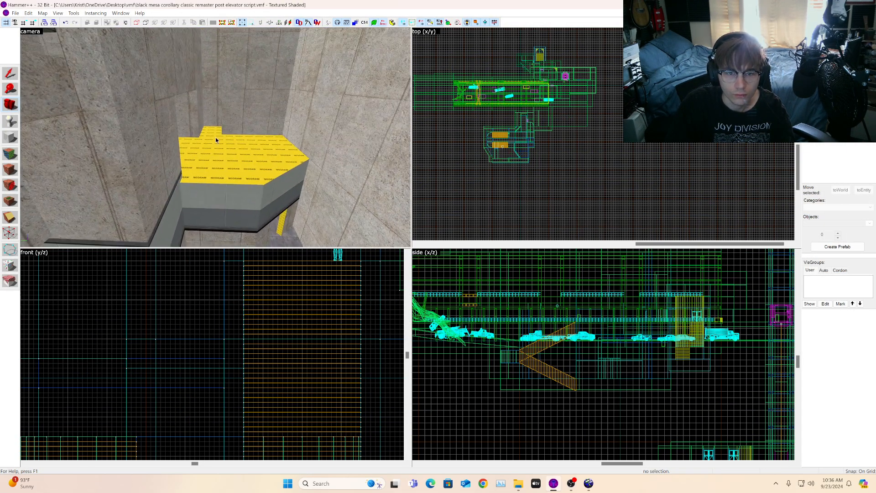
key(shift+a)
right_click(234, 155)
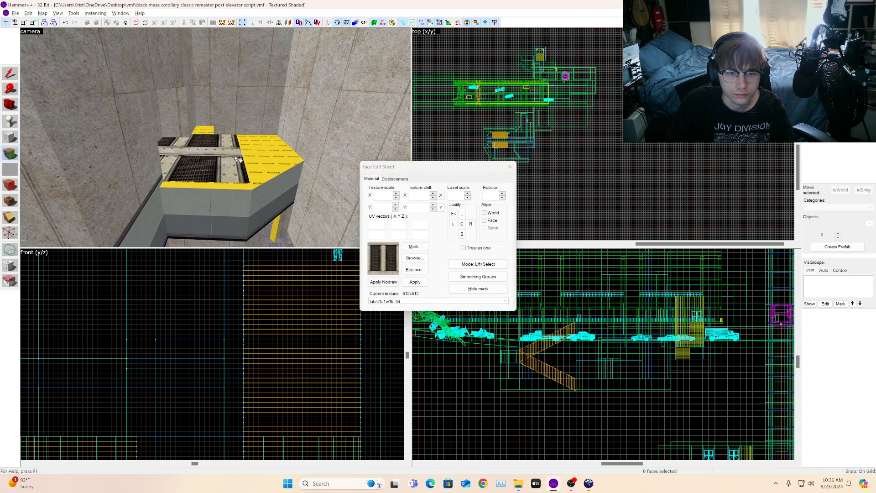
right_click(258, 181)
right_click(241, 184)
click(240, 184)
right_click(202, 130)
click(202, 131)
click(14, 106)
key(z)
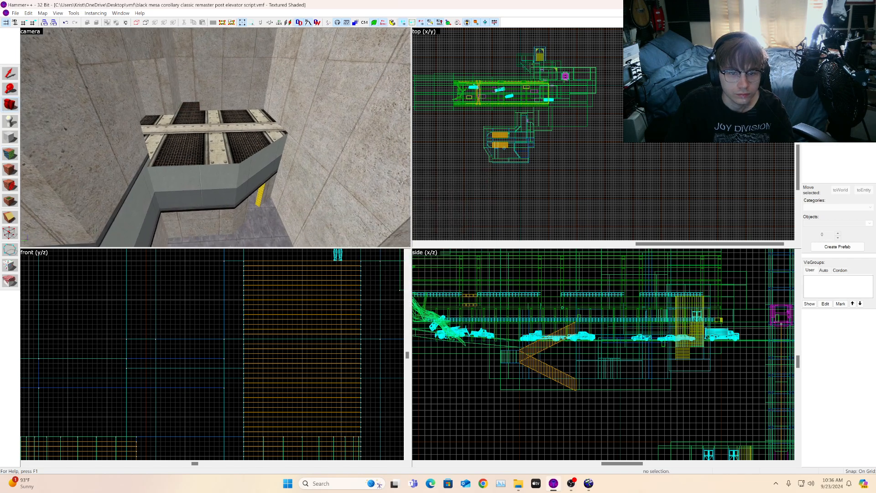
Step: Set the overhang top face's texture X shift to -51 and apply it to the neighbouring top face
key(w)
key(s)
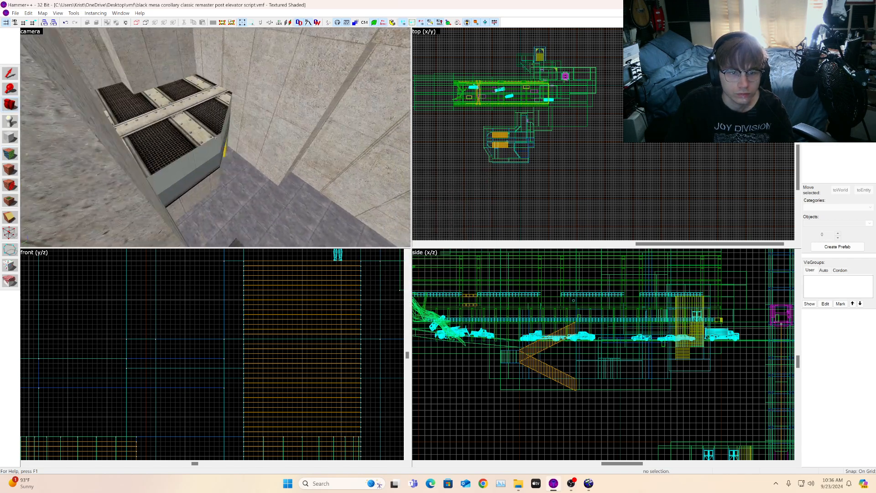
key(w)
key(s)
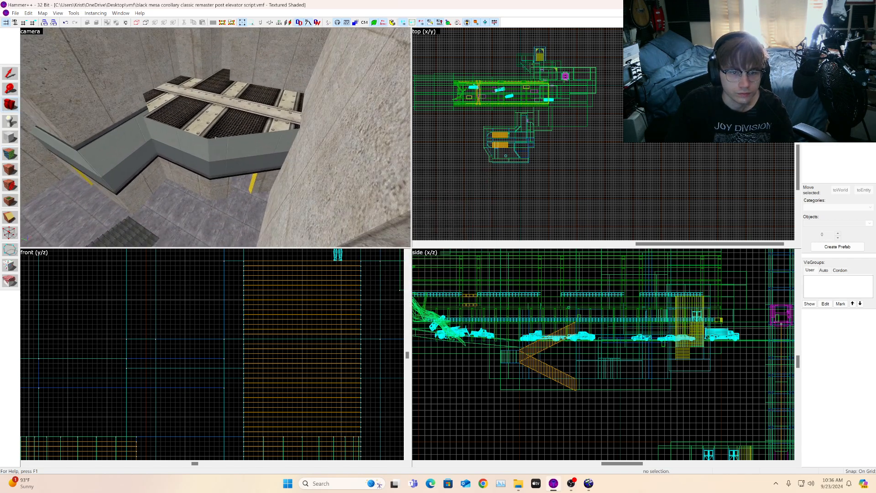
key(w)
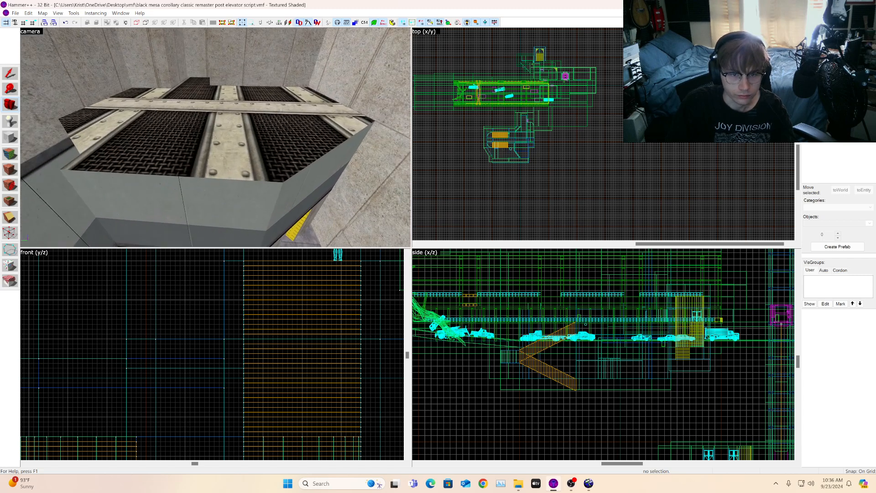
key(s)
key(w)
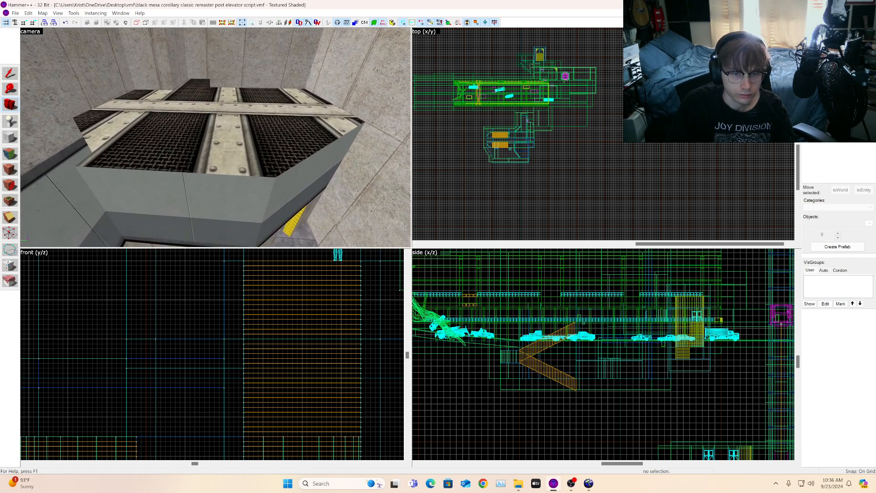
key(s)
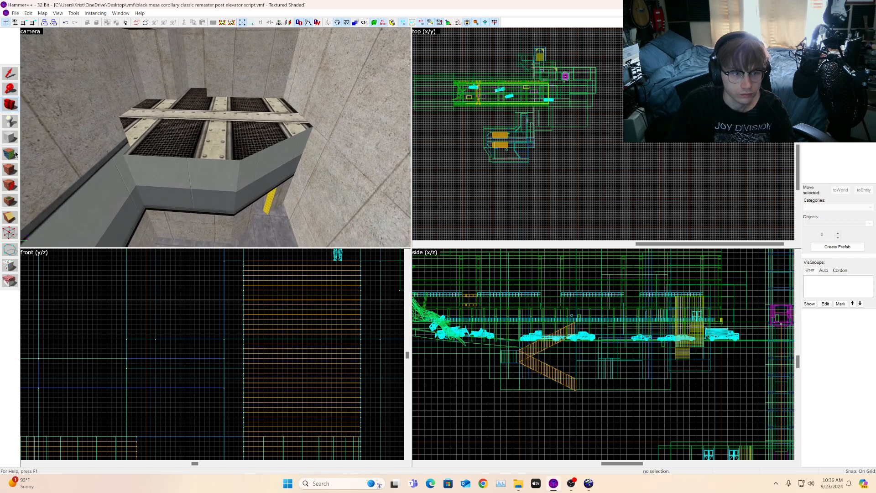
key(shift+a)
click(215, 139)
click(434, 197)
click(433, 198)
click(433, 198)
drag(433, 199, 434, 200)
click(433, 199)
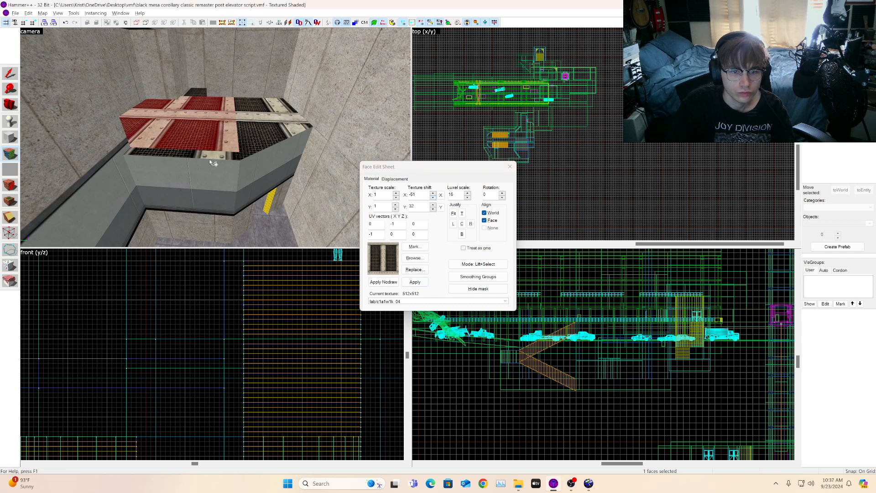
right_click(251, 145)
click(252, 146)
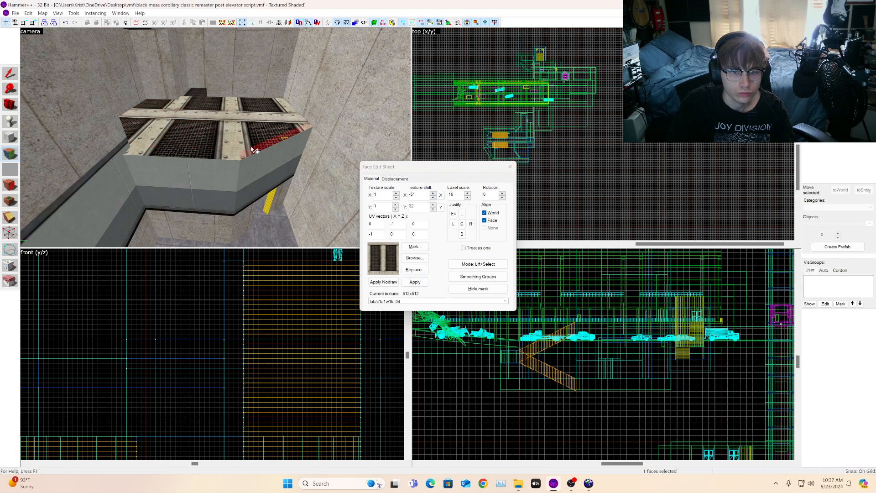
key(a)
click(14, 109)
Step: Inspect the grating texture on the overhang top from the camera view
key(w)
drag(216, 137, 213, 137)
key(s)
key(w)
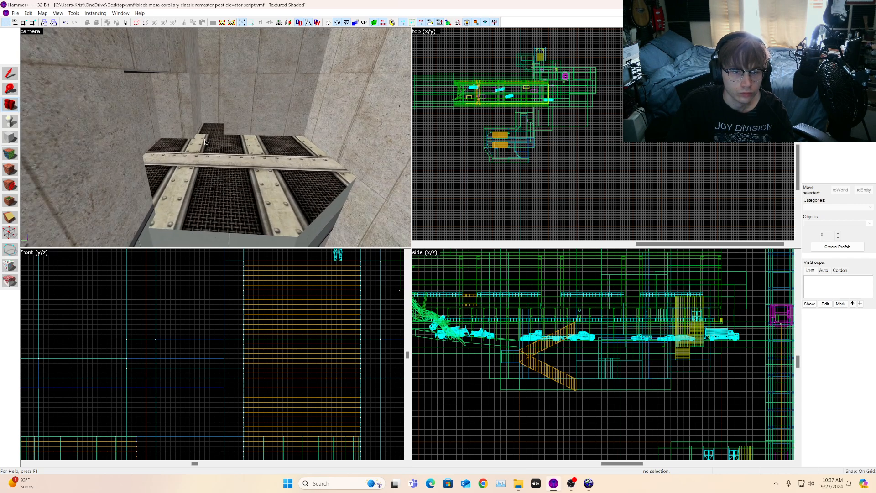
click(10, 154)
click(215, 134)
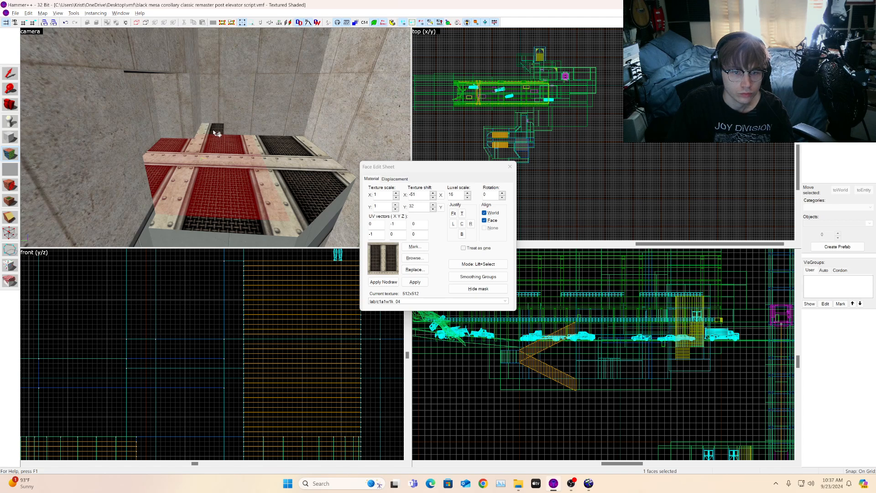
click(10, 104)
key(w)
drag(216, 138, 215, 138)
key(s)
key(w)
key(s)
key(w)
key(w)
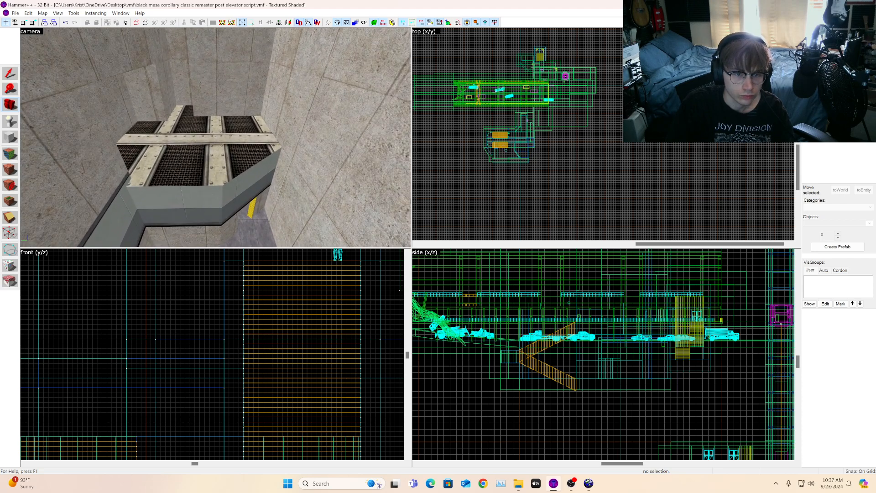
Step: Select the five overhang top faces and set their texture scale to 0.5 on X and 0.9 on Y
click(11, 153)
click(190, 128)
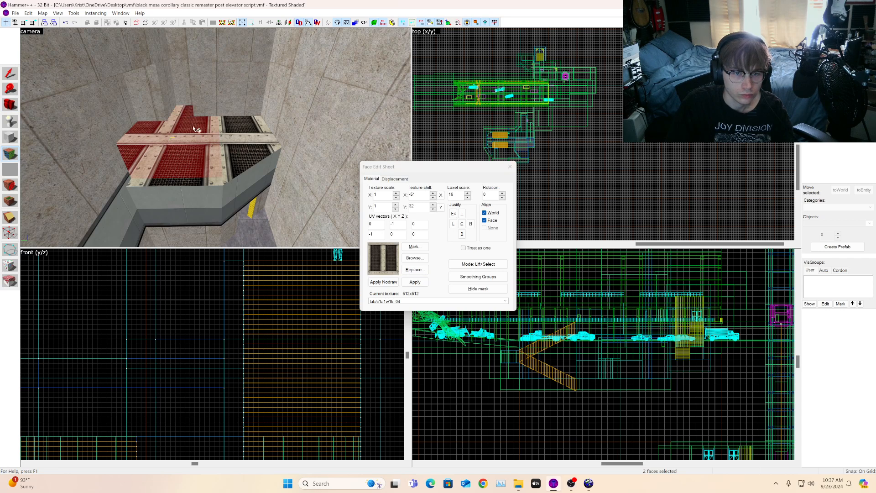
ctrl+click(216, 172)
ctrl+click(222, 171)
ctrl+click(216, 174)
ctrl+click(239, 171)
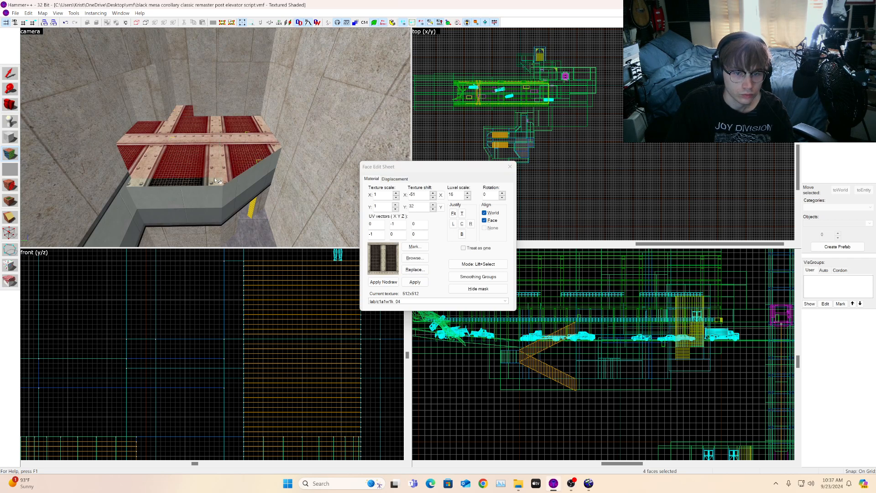
ctrl+click(215, 177)
click(396, 209)
click(396, 209)
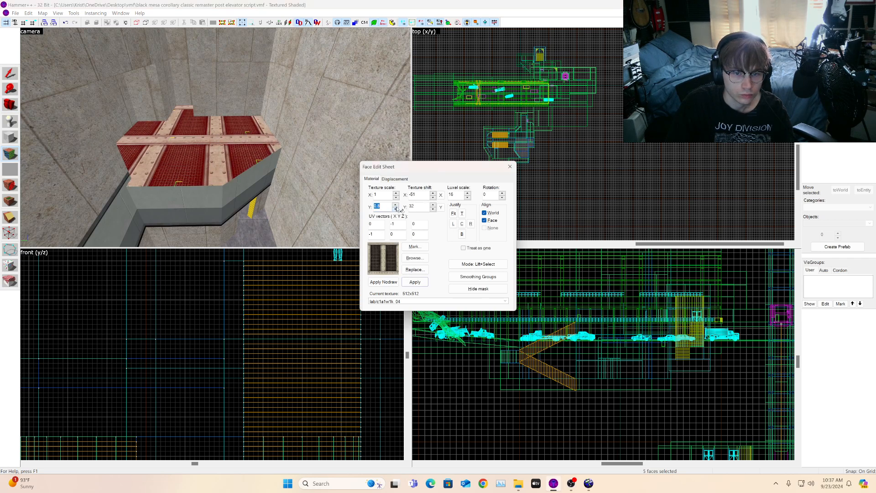
click(396, 209)
click(396, 209)
click(397, 209)
click(396, 209)
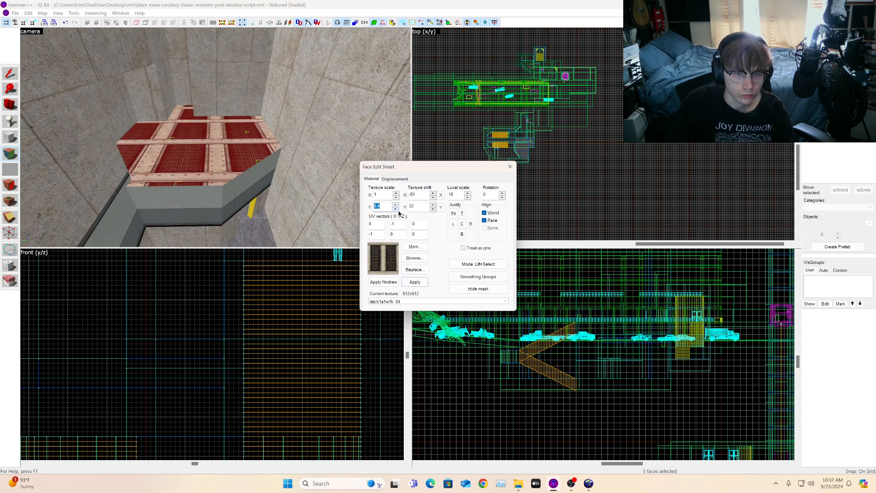
click(396, 204)
click(396, 197)
click(397, 197)
click(397, 197)
click(397, 197)
click(396, 197)
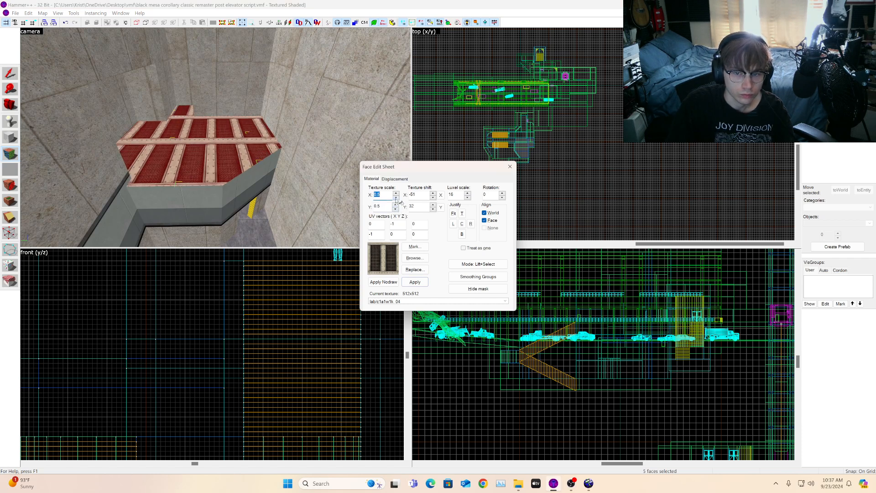
Step: Select the front strip face of the overhang top and set its texture Y shift to 87
click(229, 160)
click(234, 173)
click(215, 177)
key(w)
click(221, 189)
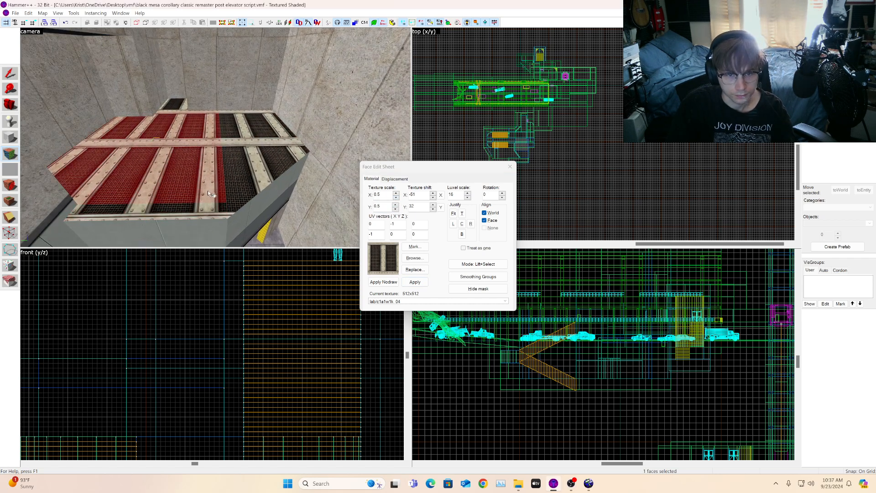
click(210, 204)
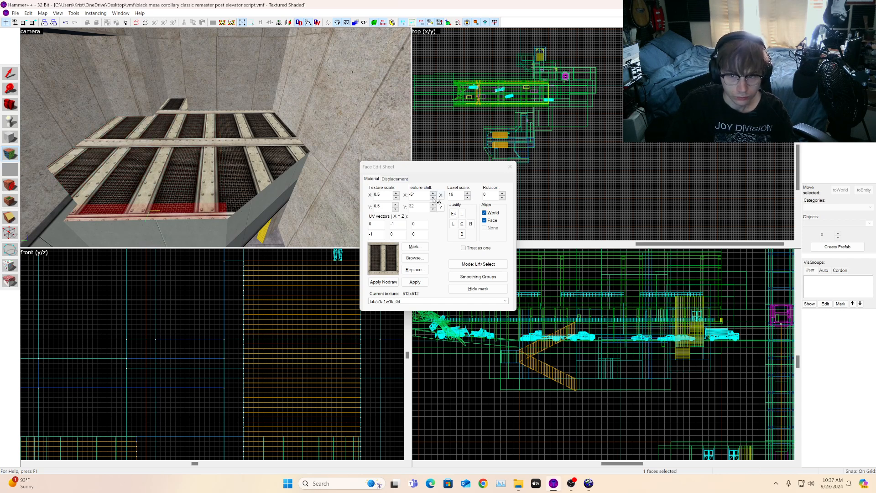
click(433, 197)
click(433, 192)
click(434, 205)
click(433, 204)
click(433, 204)
click(432, 205)
click(432, 205)
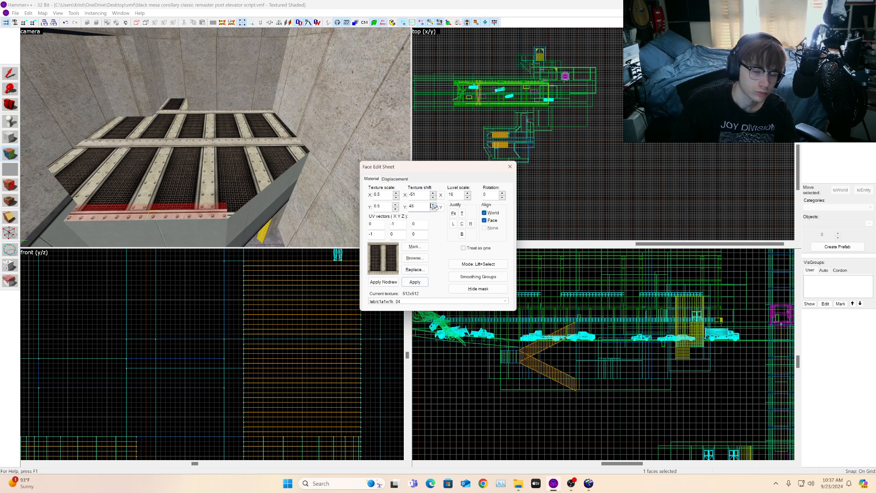
click(432, 205)
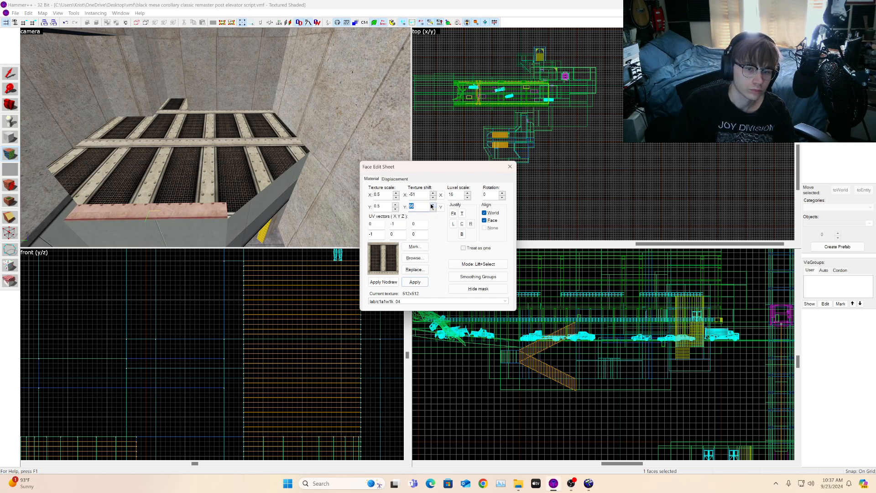
click(432, 209)
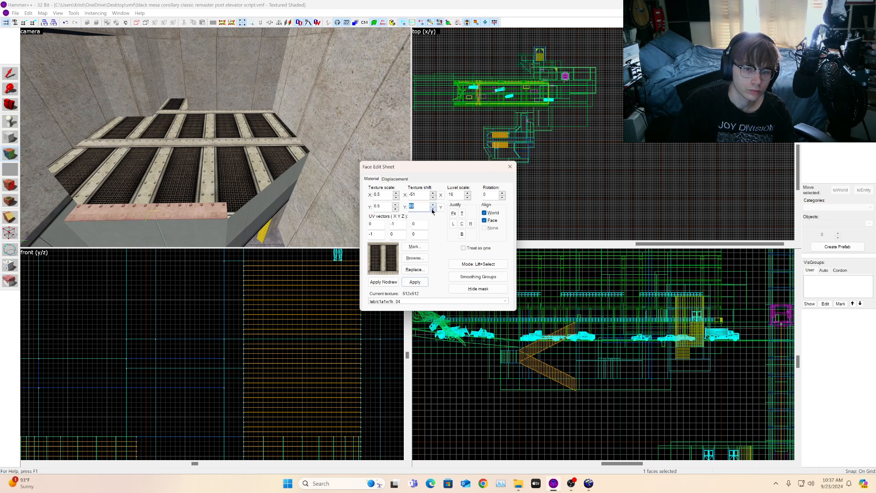
Step: Apply the grating texture to the overhang's front side face
click(161, 179)
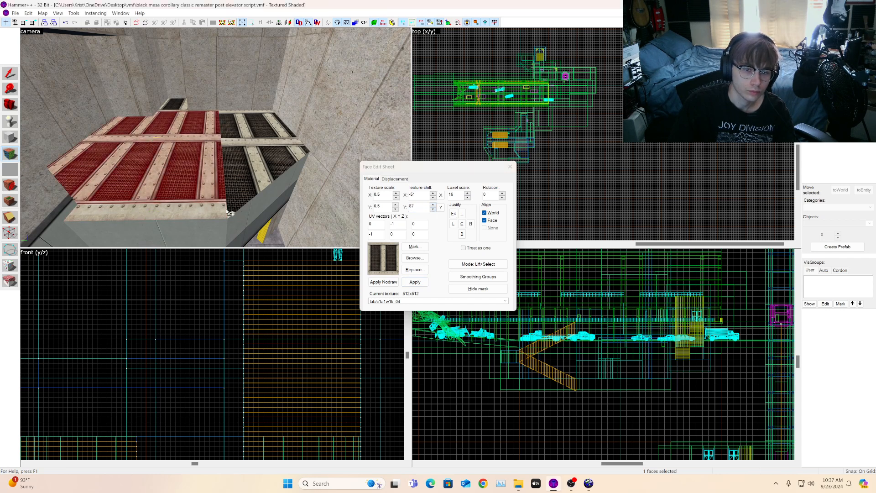
click(215, 201)
key(s)
alt+right_click(214, 226)
click(214, 227)
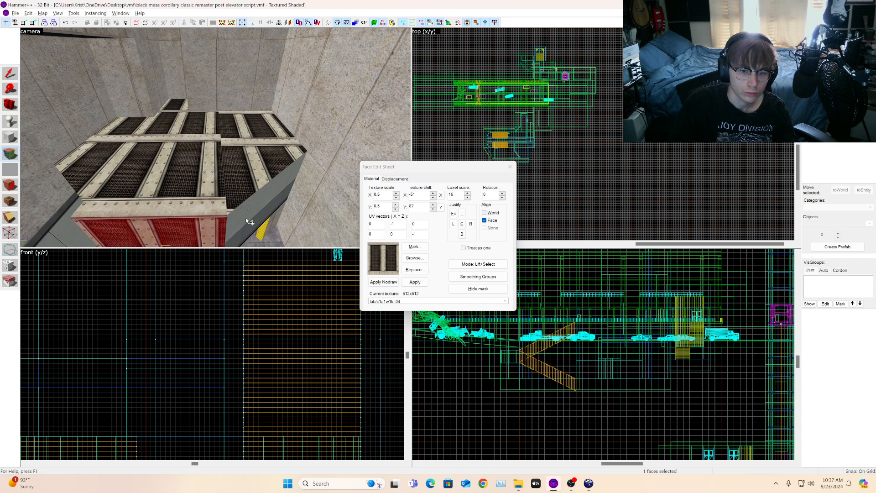
Step: Apply the grating texture to the remaining side faces of the overhang top
alt+right_click(245, 218)
click(246, 218)
alt+right_click(242, 198)
click(242, 197)
alt+right_click(239, 179)
click(240, 178)
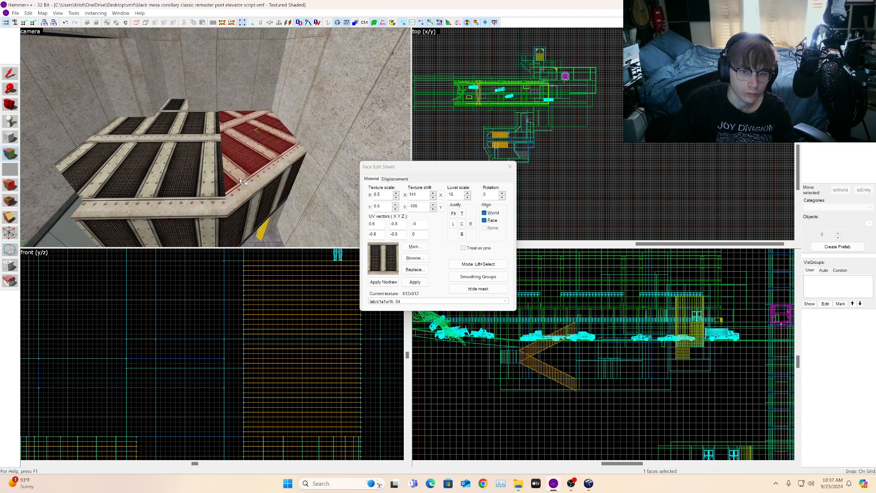
click(221, 208)
key(s)
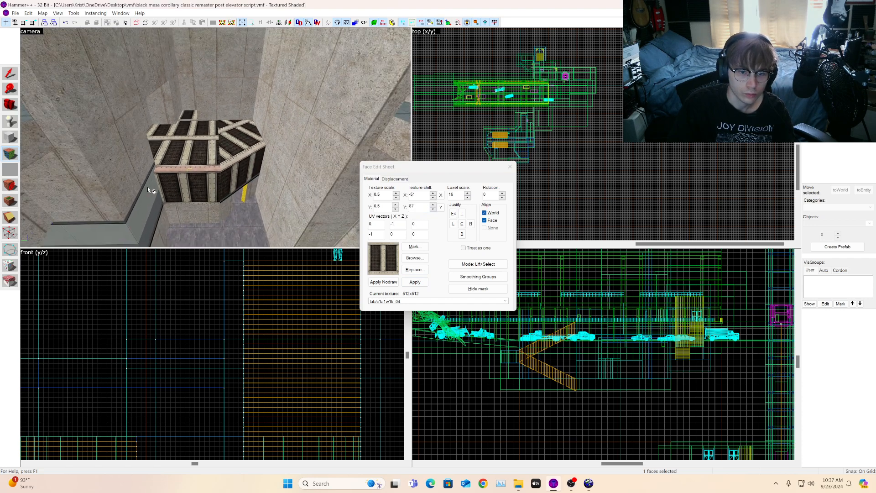
Step: Apply the lab1_w1c_nobolt concrete wall texture to the overhang's outer side faces
click(147, 188)
alt+right_click(174, 197)
alt+right_click(225, 191)
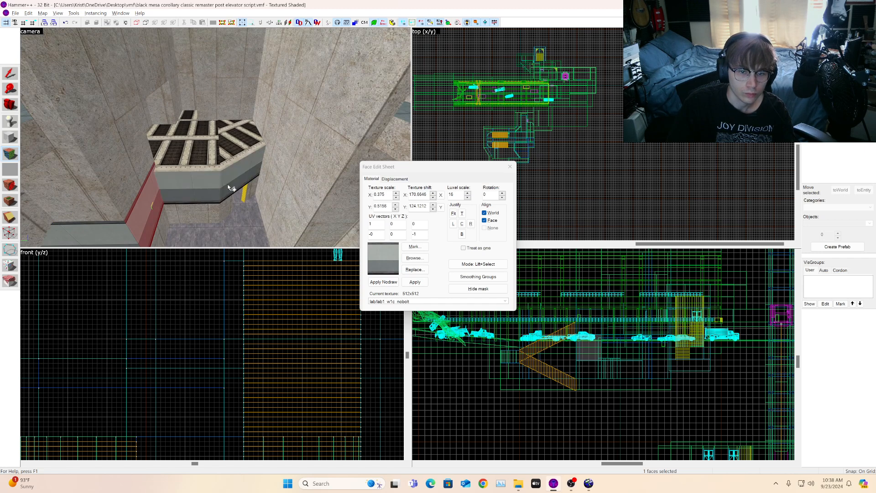
click(229, 187)
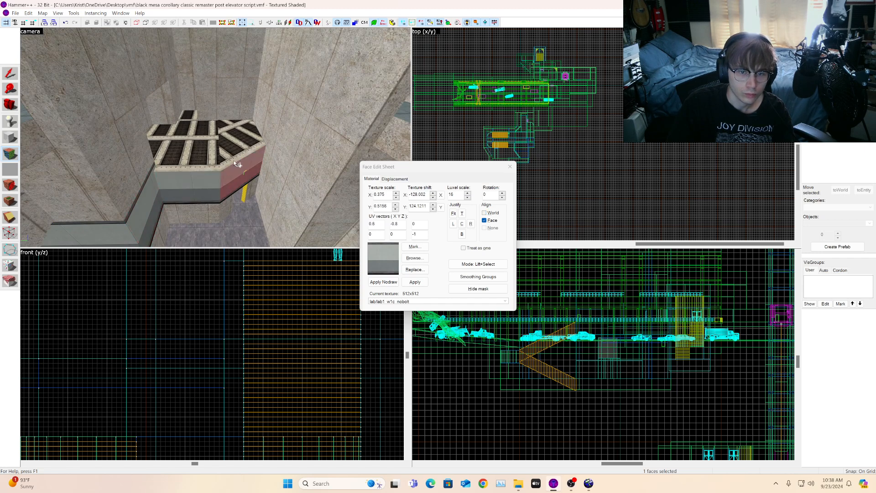
click(235, 163)
key(w)
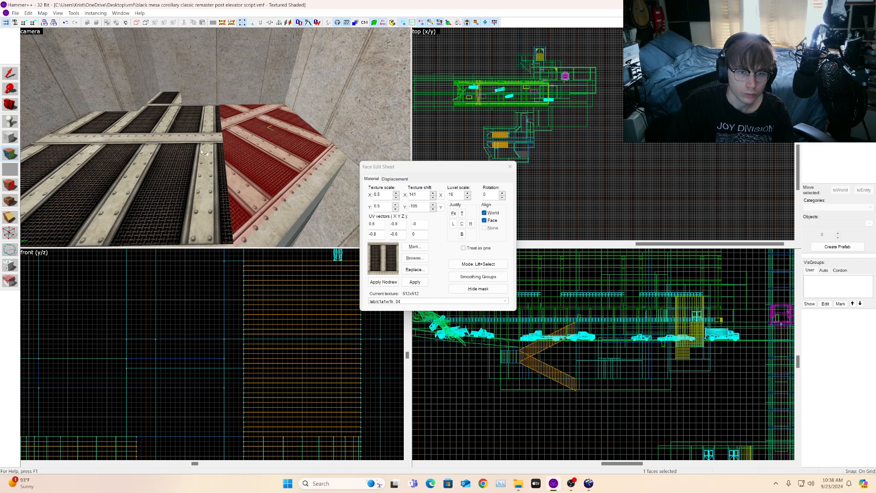
Step: Select the angled top face of the overhang and nudge its texture shift to 143 on X and -122 on Y
click(201, 151)
key(s)
key(a)
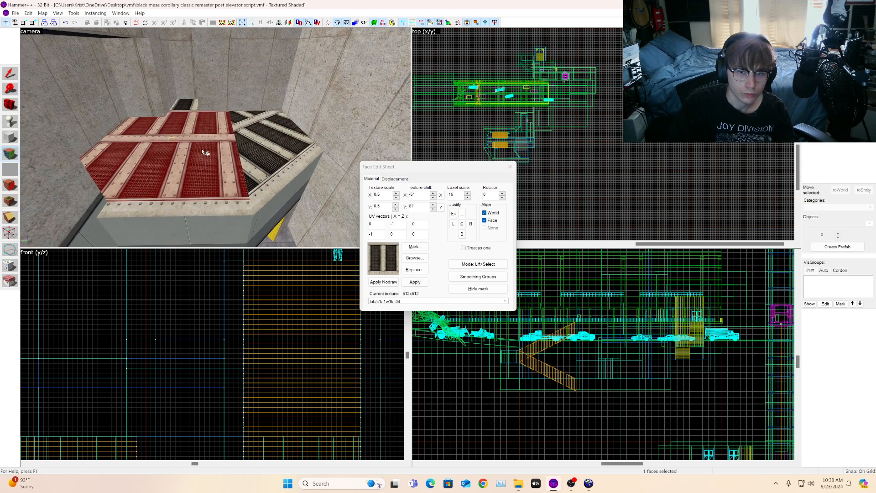
click(254, 152)
click(434, 194)
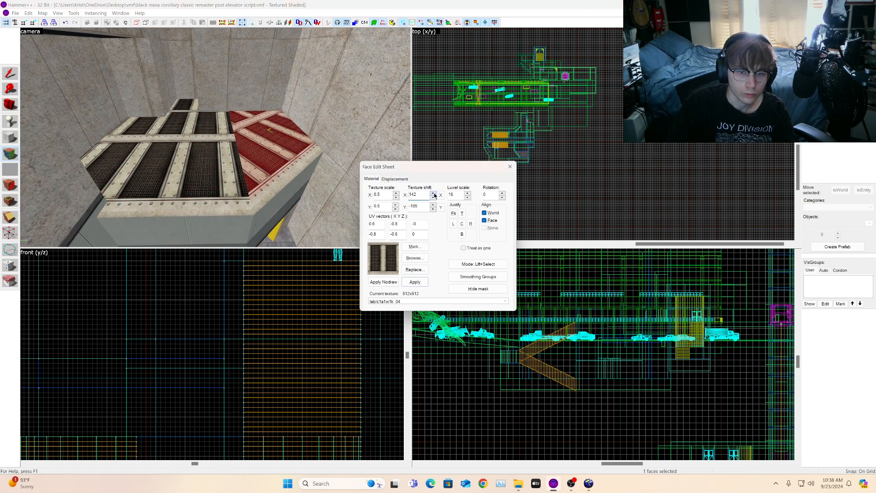
click(433, 209)
click(433, 209)
click(433, 209)
click(433, 209)
click(434, 209)
click(433, 208)
click(433, 208)
click(433, 209)
click(433, 209)
click(433, 210)
click(433, 209)
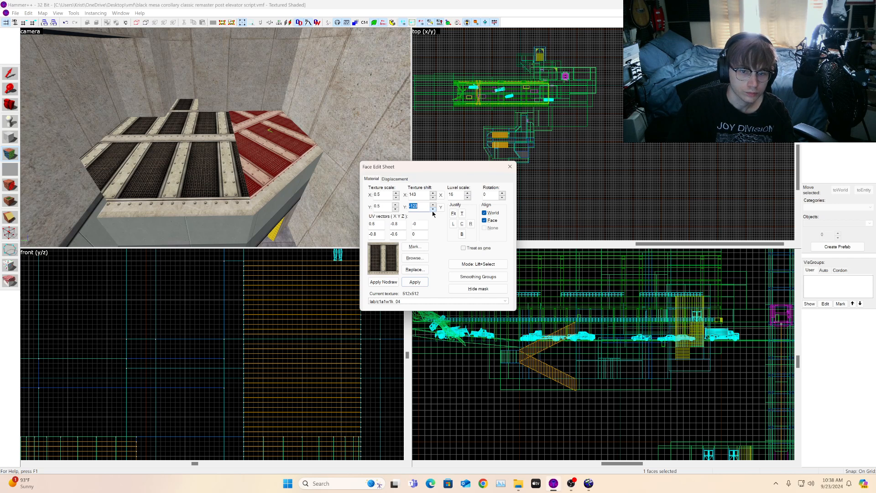
Step: Fine-tune the angled top face's texture shift to 144 on X and -120 on Y
click(433, 205)
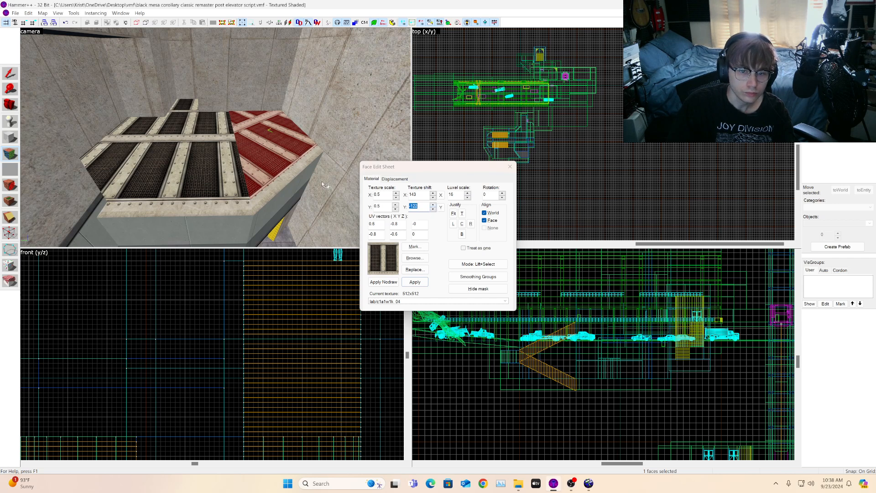
click(277, 184)
click(434, 210)
click(433, 206)
click(433, 206)
click(433, 205)
click(433, 205)
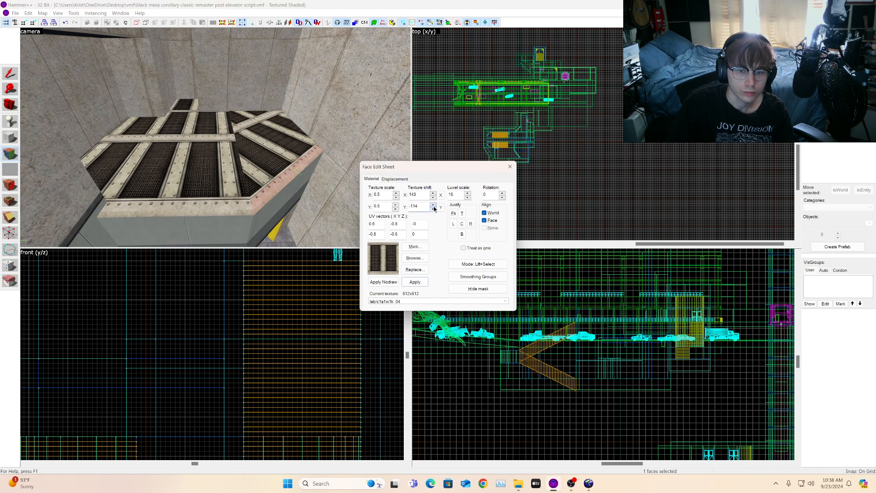
click(434, 209)
click(258, 159)
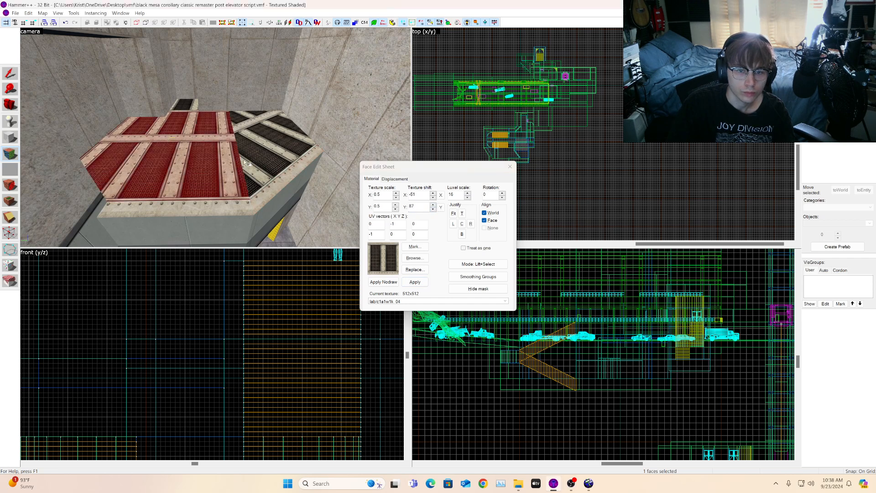
click(433, 193)
click(435, 197)
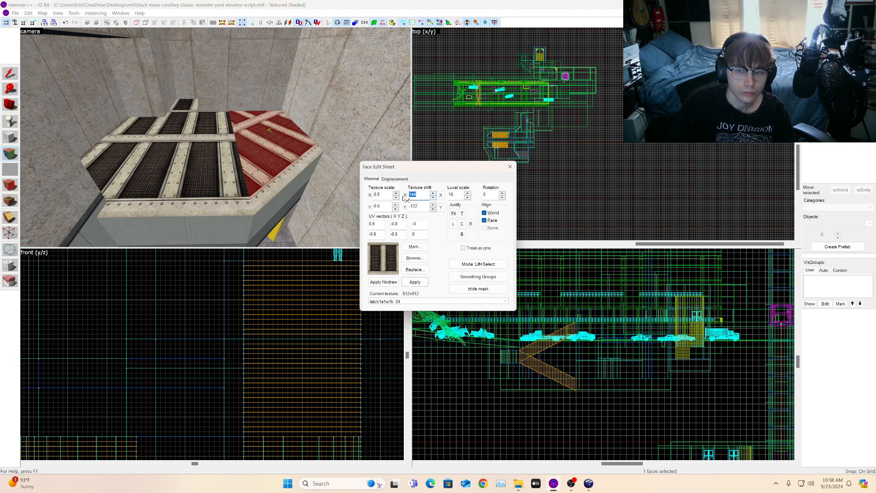
click(433, 205)
click(433, 210)
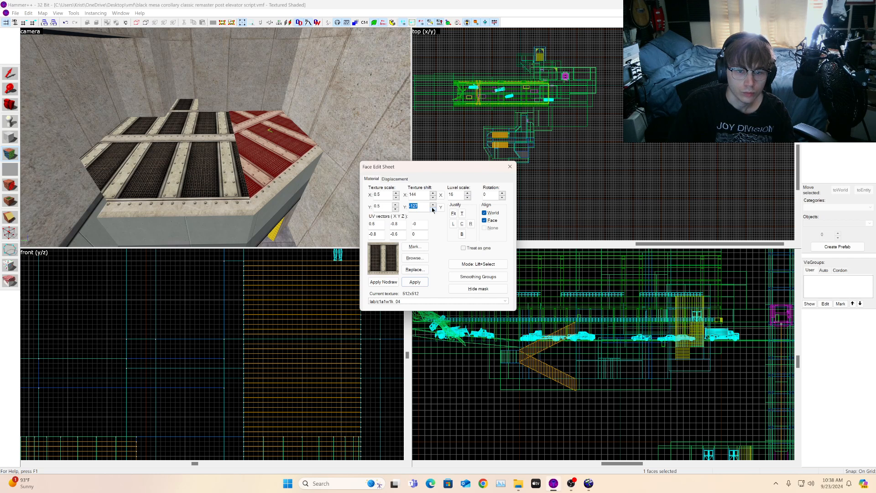
click(433, 204)
click(433, 204)
click(433, 205)
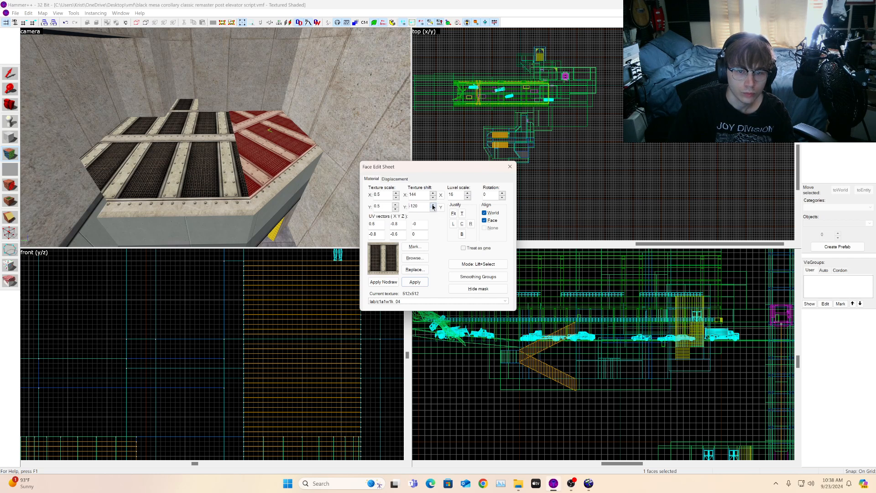
Step: View the overhang from below and raise the angled top face's texture X shift to 320
click(292, 168)
click(280, 158)
key(s)
click(11, 109)
mouse_move(216, 137)
mouse_down()
mouse_move(267, 164)
mouse_move(274, 161)
mouse_move(237, 138)
mouse_move(306, 142)
mouse_up()
key(a)
key(s)
drag(216, 137, 217, 134)
key(s)
key(d)
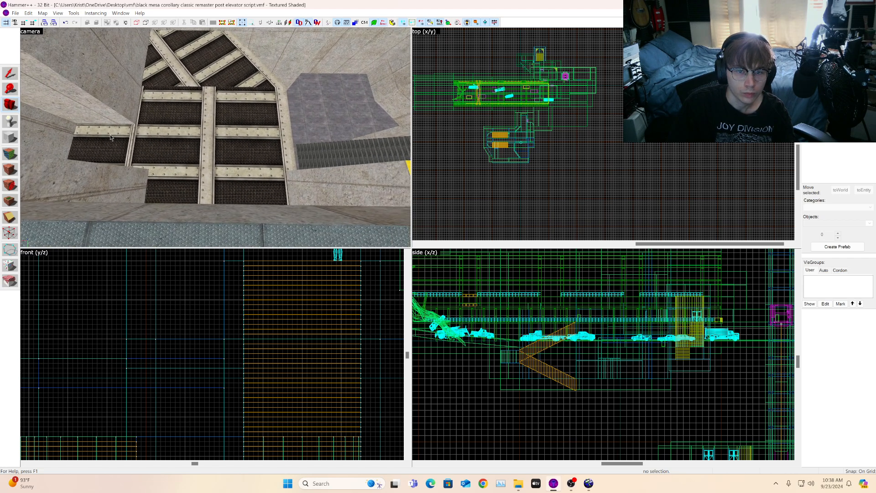
click(11, 154)
click(222, 81)
click(432, 193)
scroll(432, 192, down, 16)
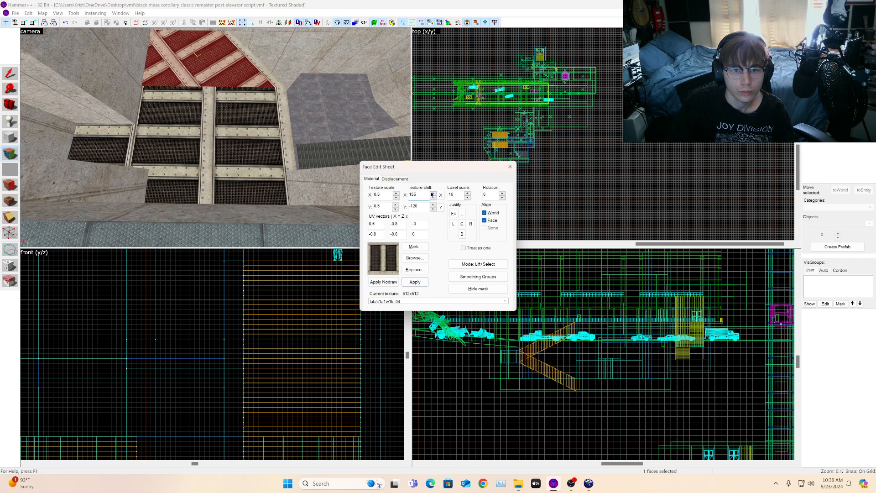
click(431, 192)
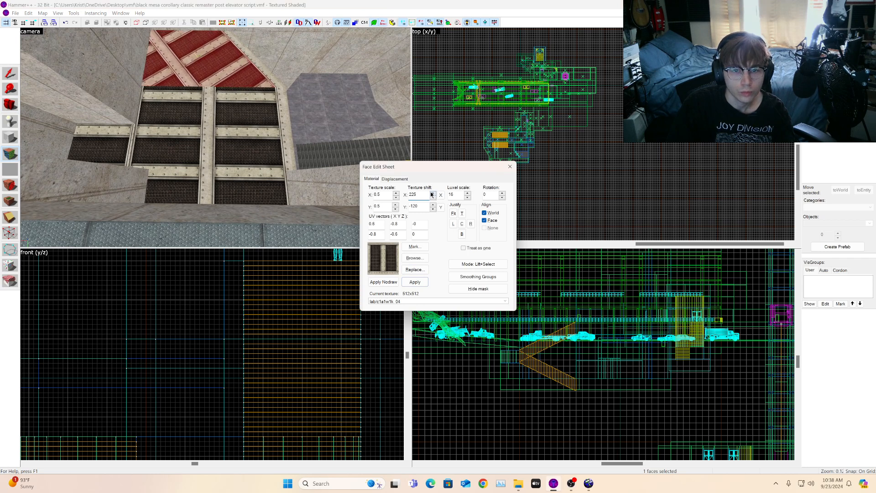
click(432, 194)
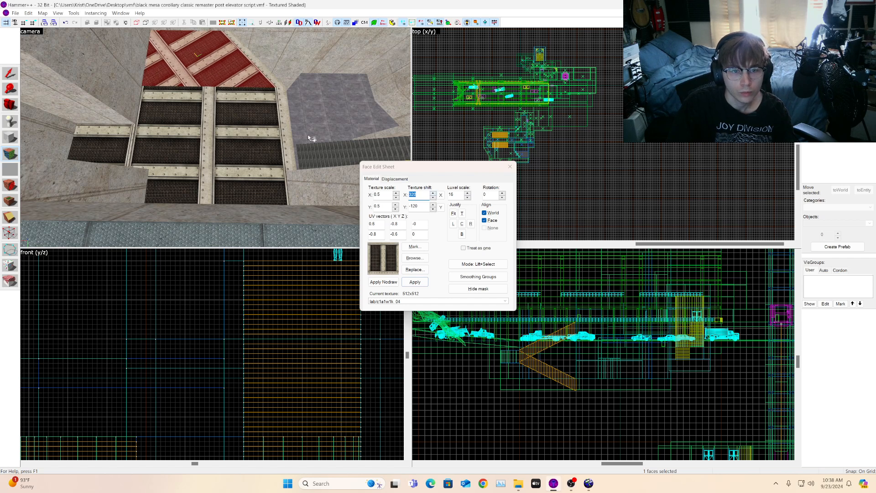
Step: Select the rectangular top face of the overhang and raise its texture Y shift to 155
click(170, 99)
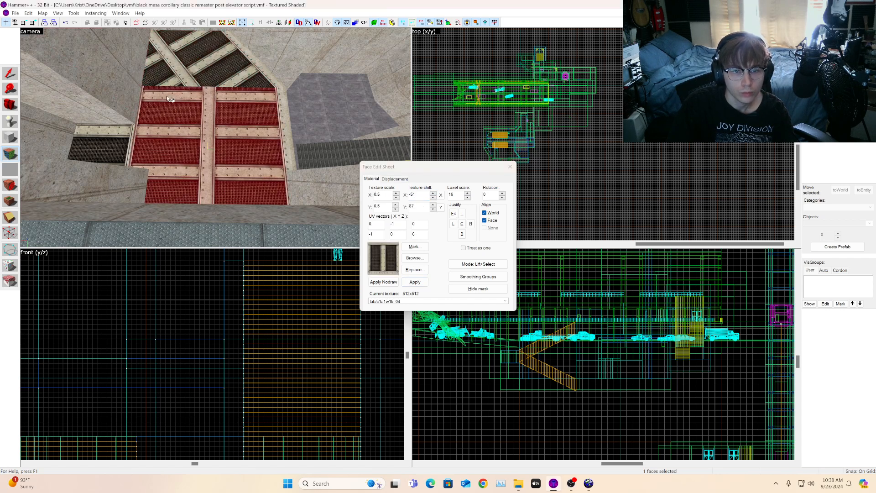
click(15, 106)
drag(201, 134, 216, 138)
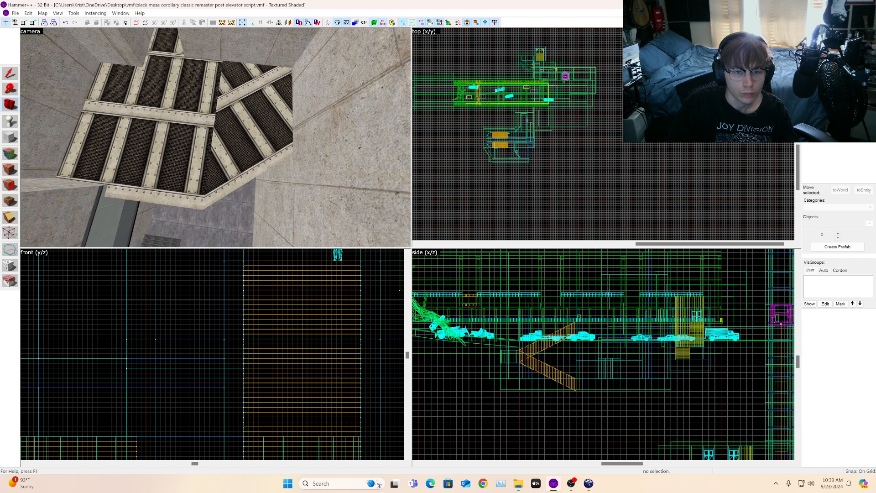
click(10, 154)
click(254, 111)
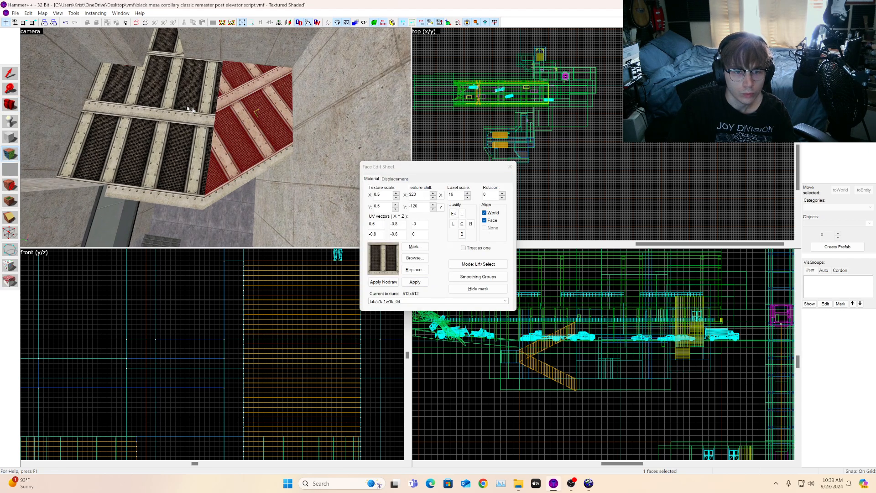
click(191, 110)
click(396, 204)
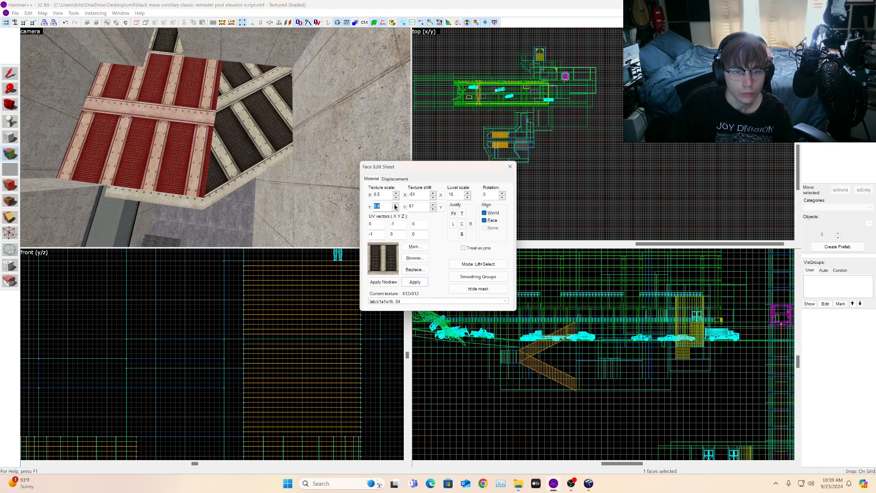
click(433, 193)
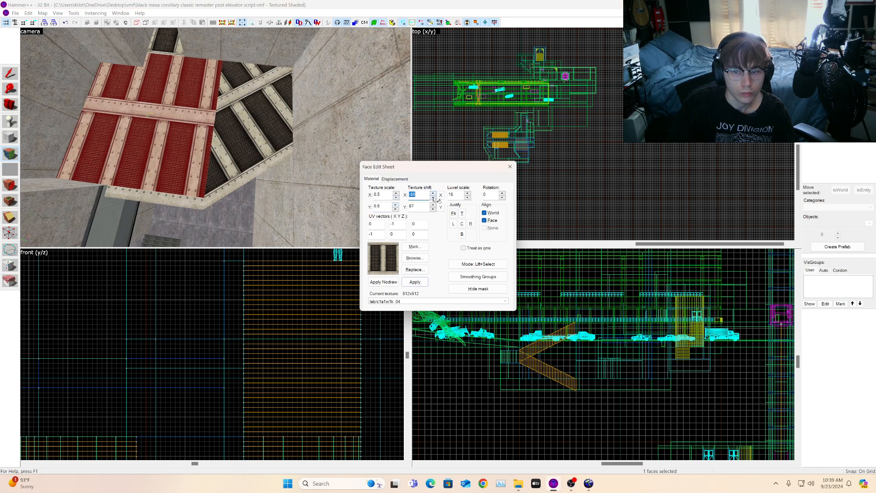
click(433, 205)
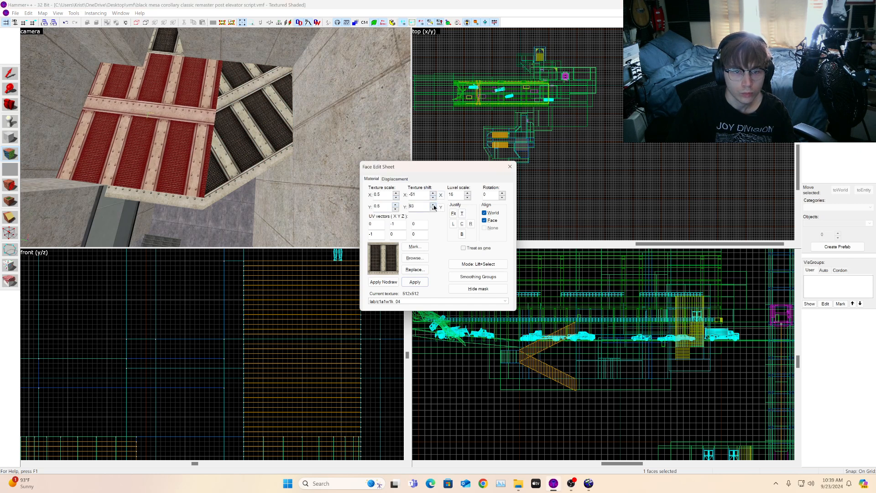
drag(434, 206, 435, 211)
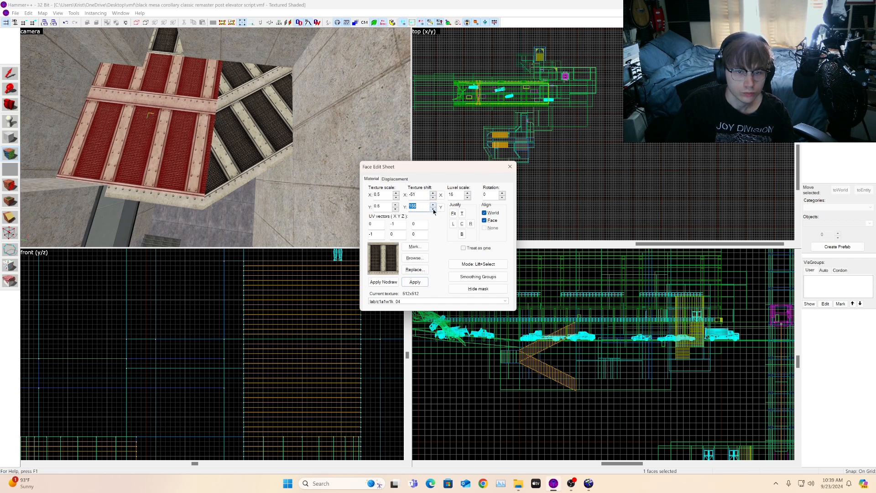
Step: Set the rectangular top face's texture Y scale to 0.82 and Y shift to 163
click(384, 208)
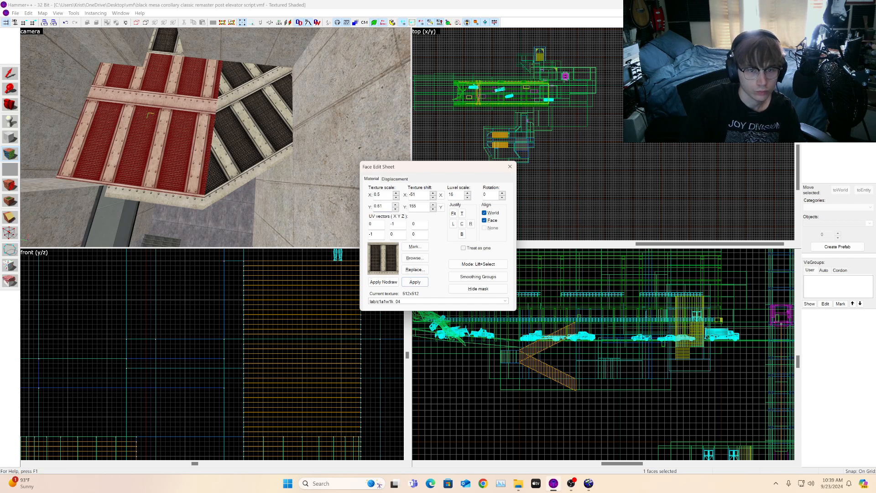
drag(433, 206, 434, 206)
click(383, 206)
text(2)
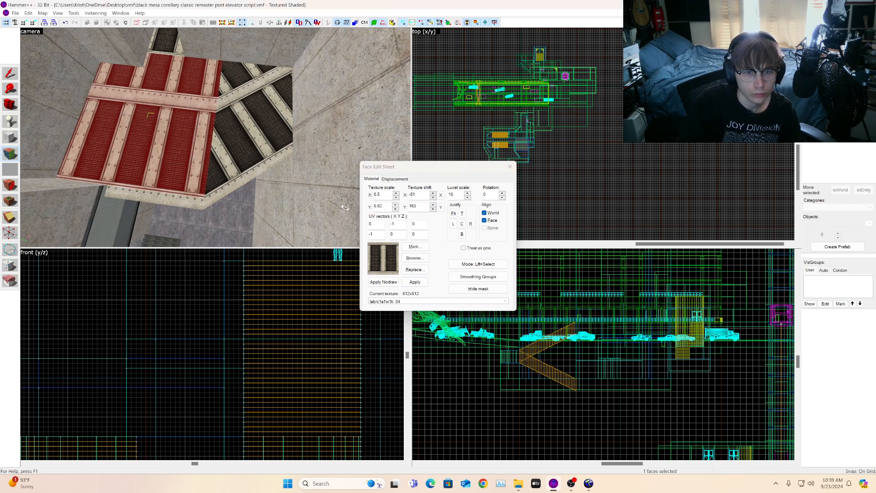
click(384, 207)
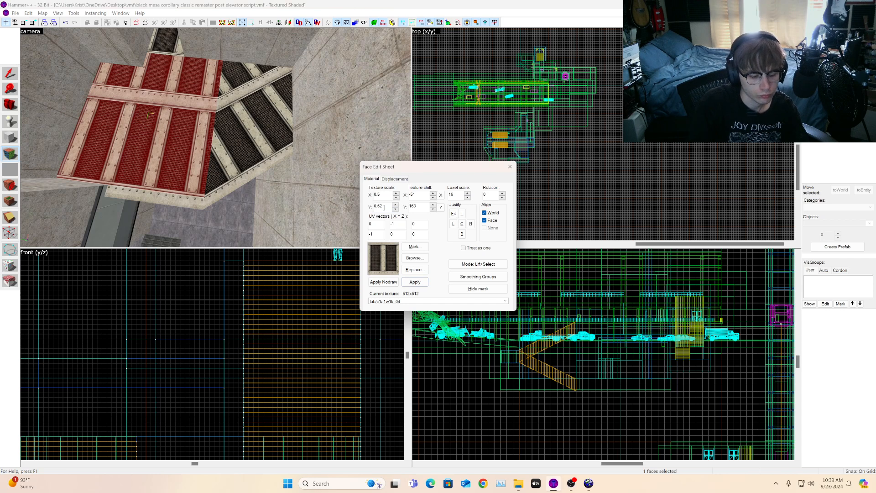
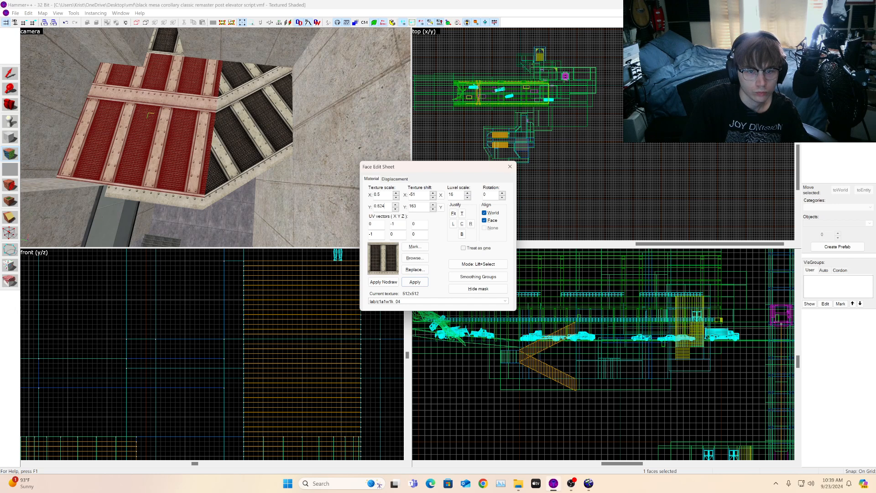
Step: Select the angled top face of the overhang and lower its texture X shift to 313
click(233, 104)
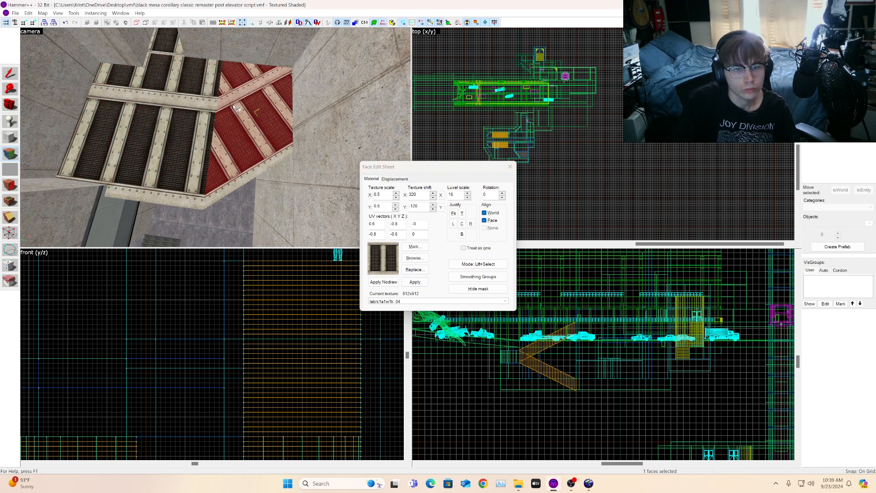
click(433, 193)
click(434, 197)
click(434, 197)
drag(434, 197, 434, 198)
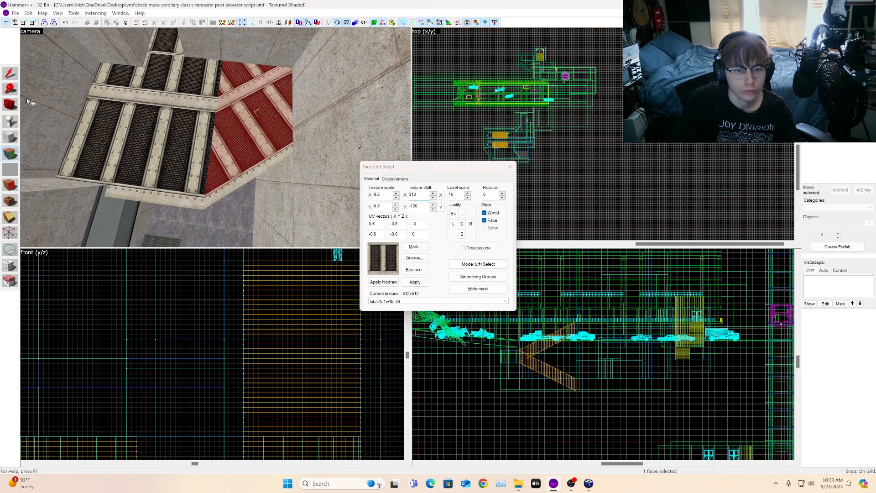
Step: Fly the camera around the grating overhang to inspect its textures from above
click(15, 110)
key(z)
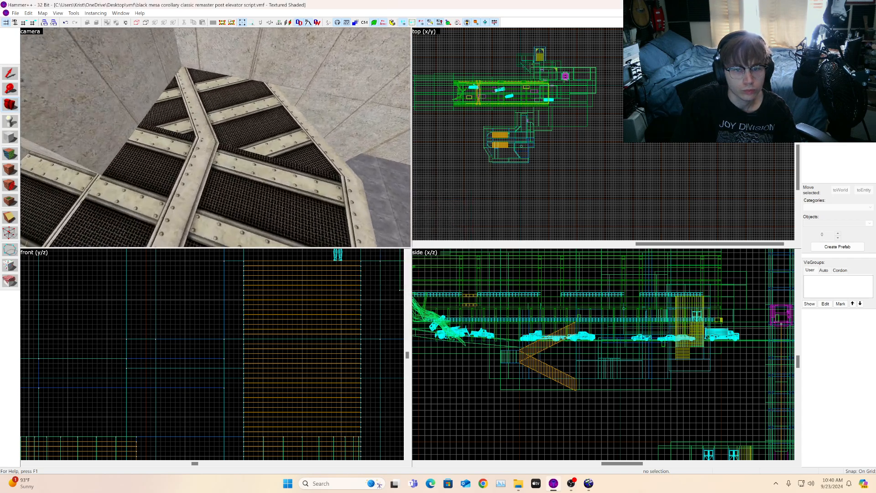
key(w)
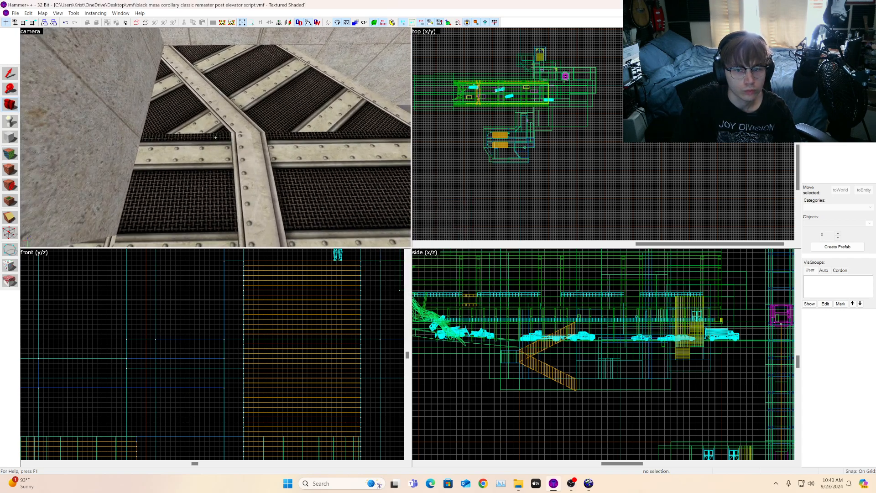
key(s)
key(a)
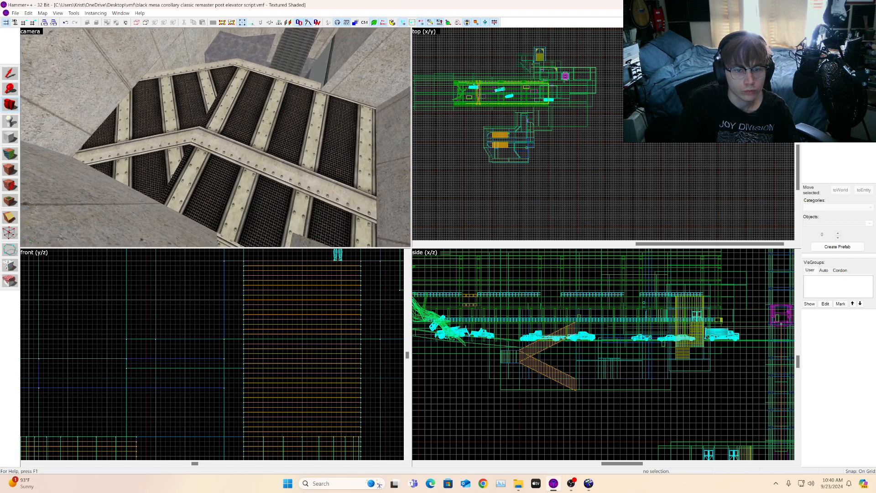
key(a)
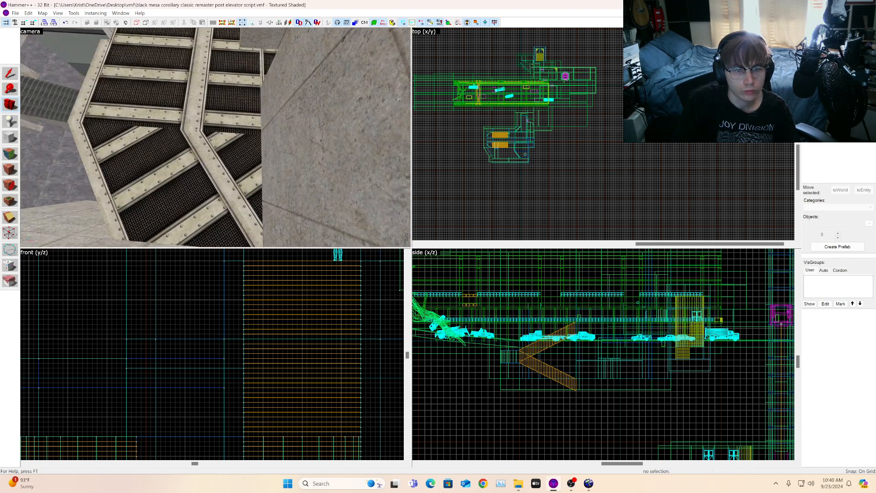
key(s)
key(w)
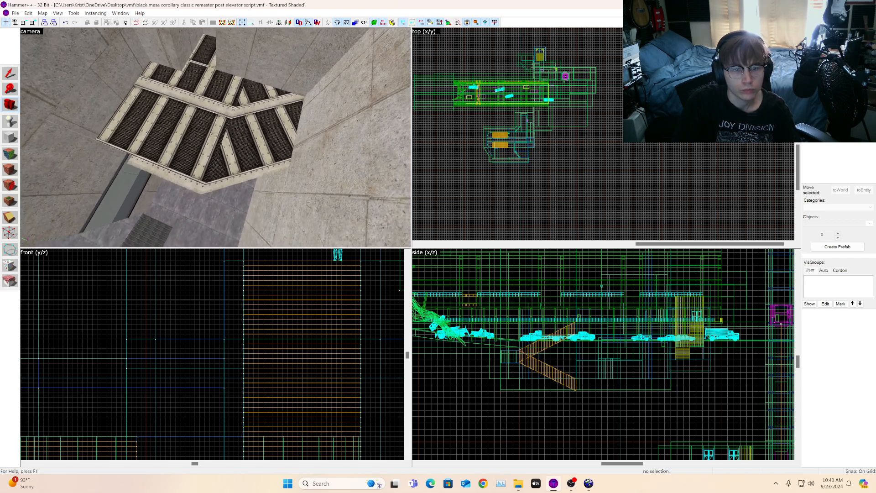
key(s)
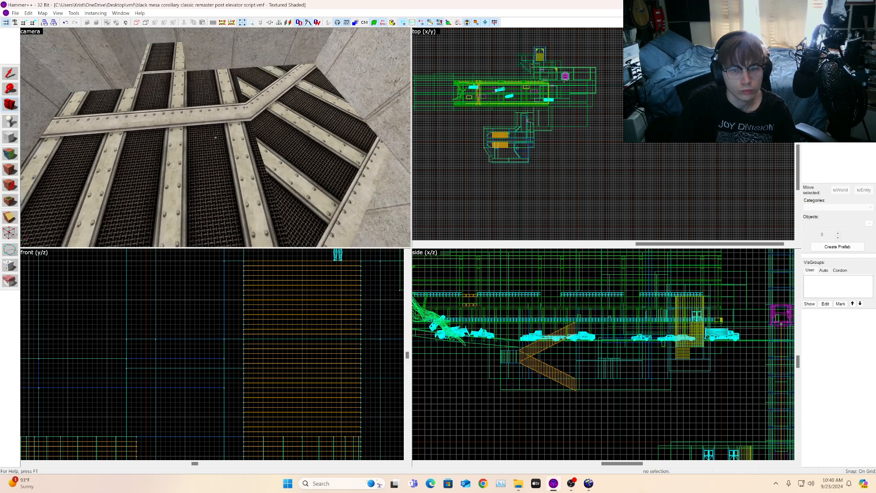
key(a)
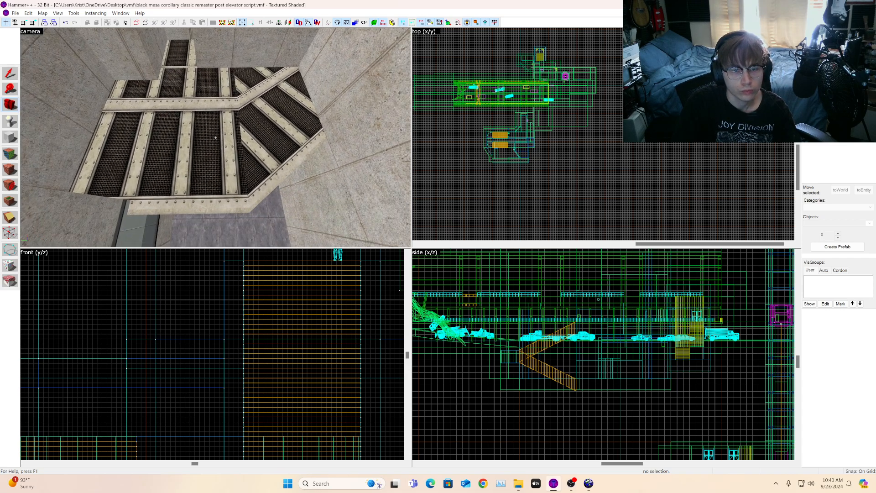
key(a)
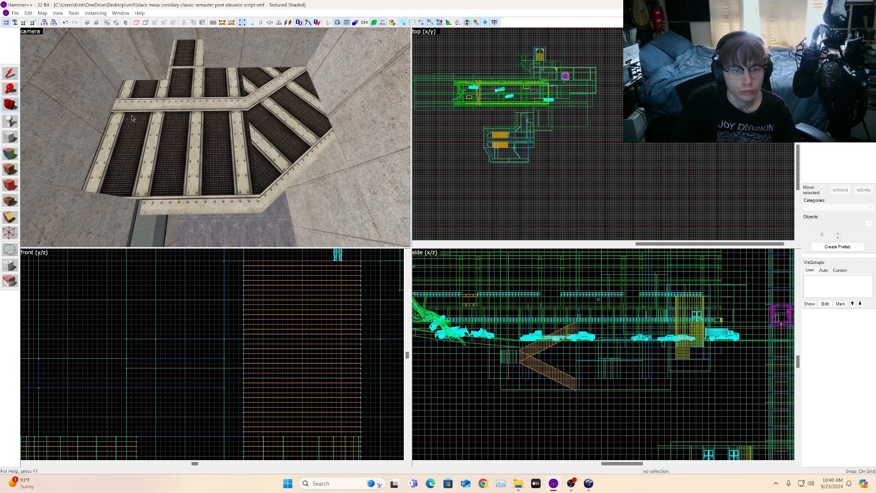
key(a)
Step: Select the front trim brush under the grating and raise its top edge so it is 240 units tall
click(208, 137)
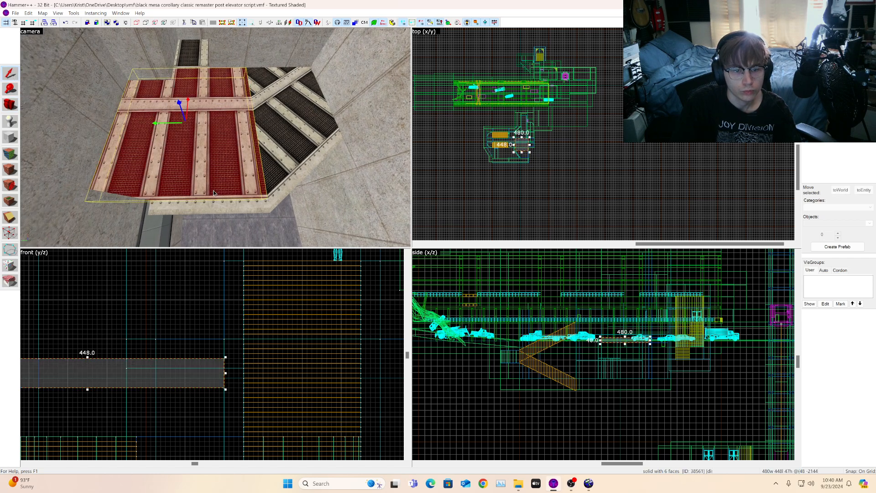
click(213, 209)
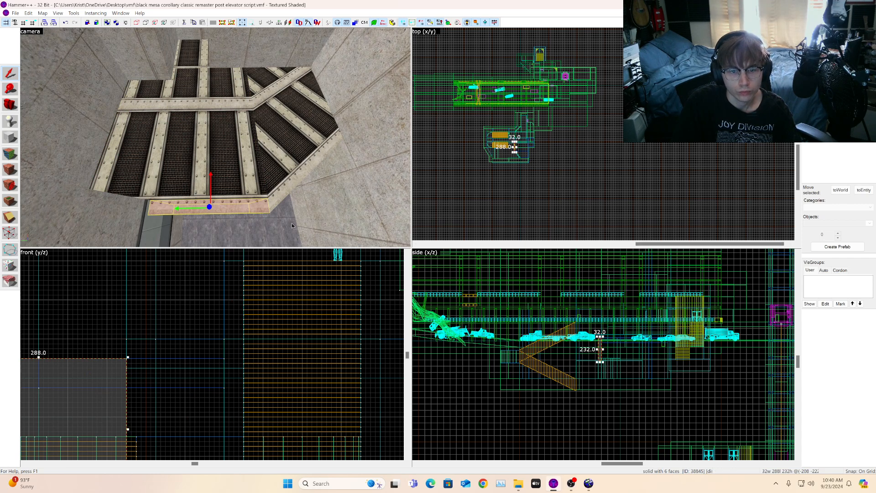
ctrl+click(278, 198)
key(Escape)
click(252, 205)
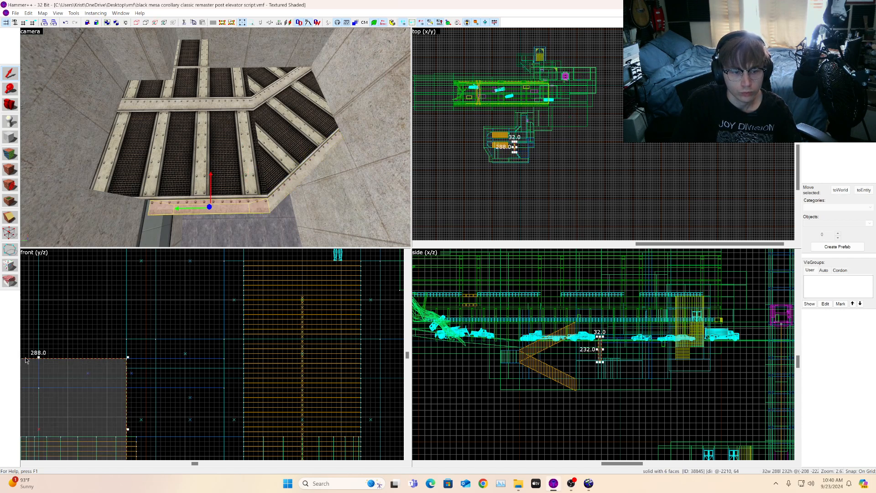
scroll(50, 354, up, 4)
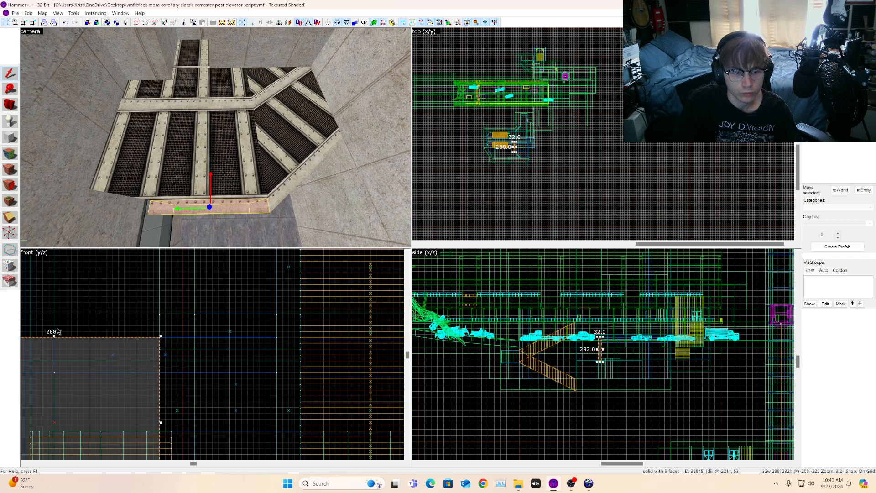
drag(62, 337, 63, 327)
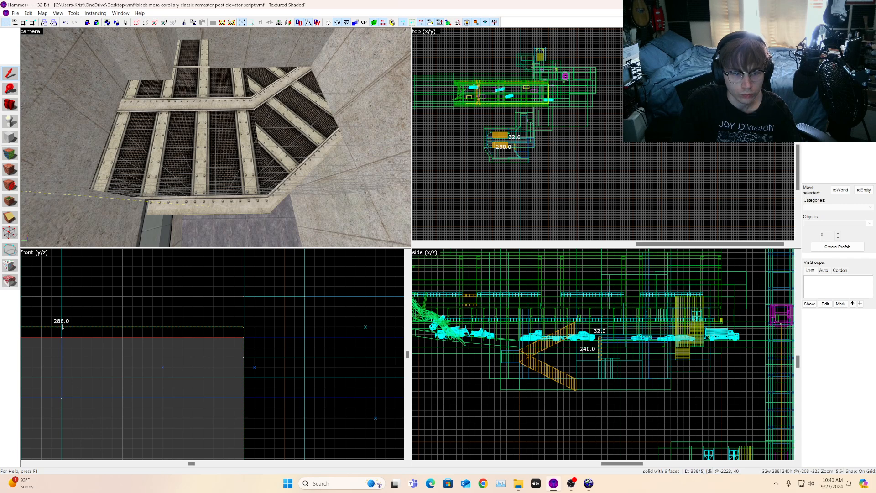
drag(62, 327, 62, 327)
key(ctrl+z)
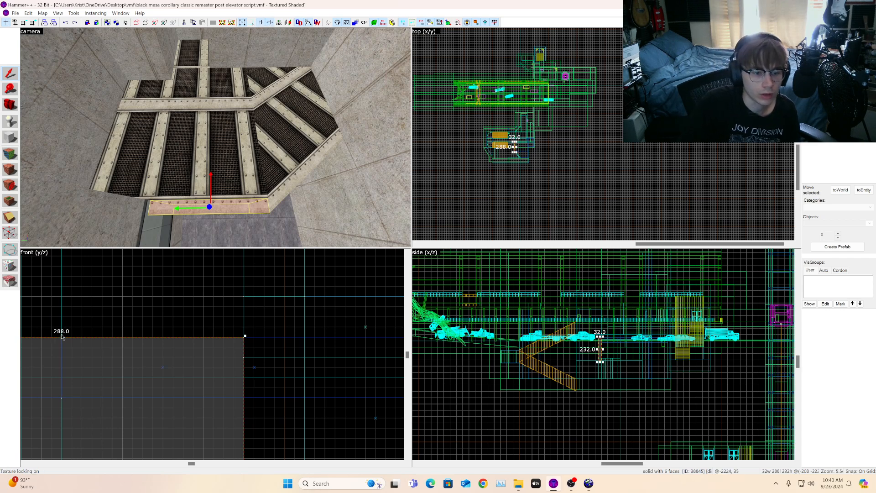
drag(62, 338, 66, 332)
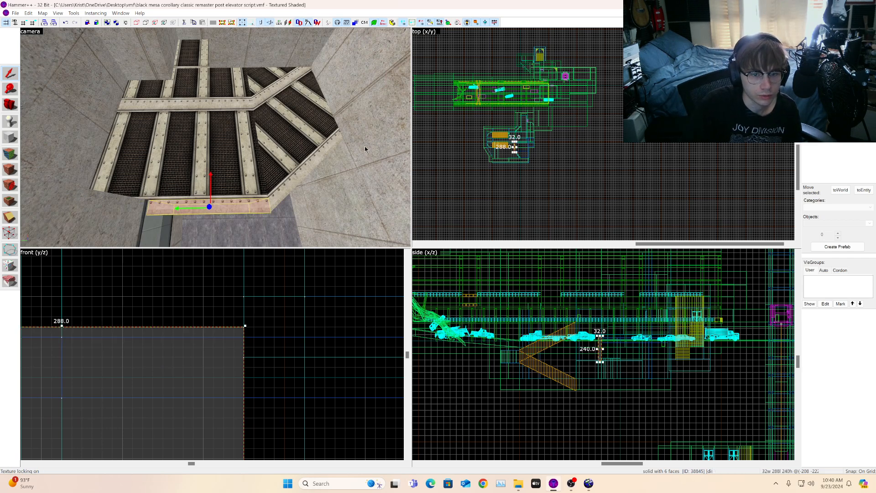
Step: Select the angled trim brush and raise its top edge so it is 216 units tall
click(291, 182)
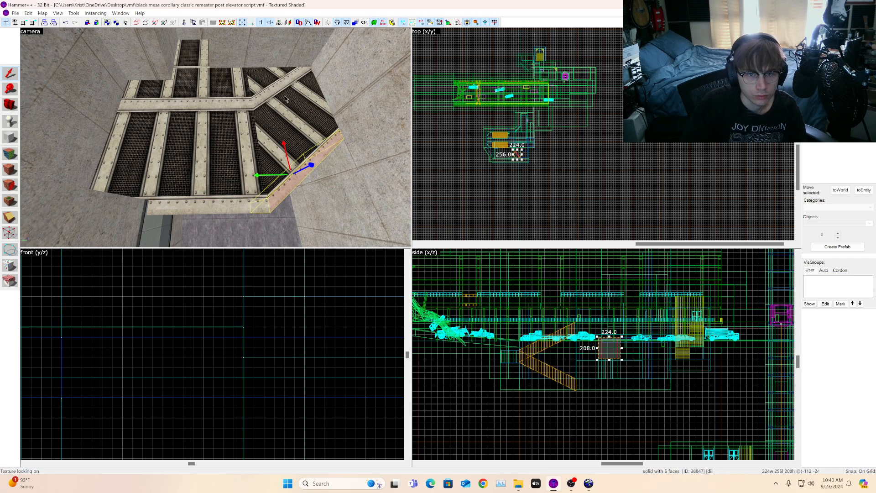
scroll(158, 327, down, 3)
scroll(158, 327, up, 4)
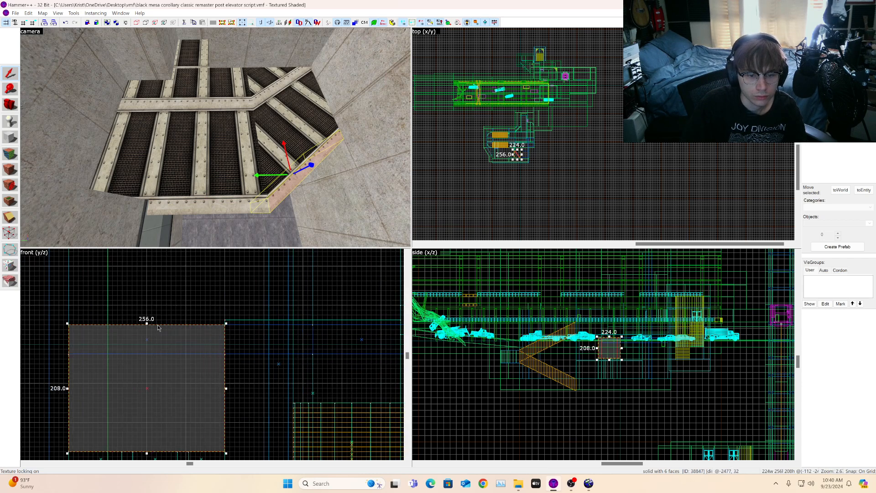
drag(147, 325, 147, 320)
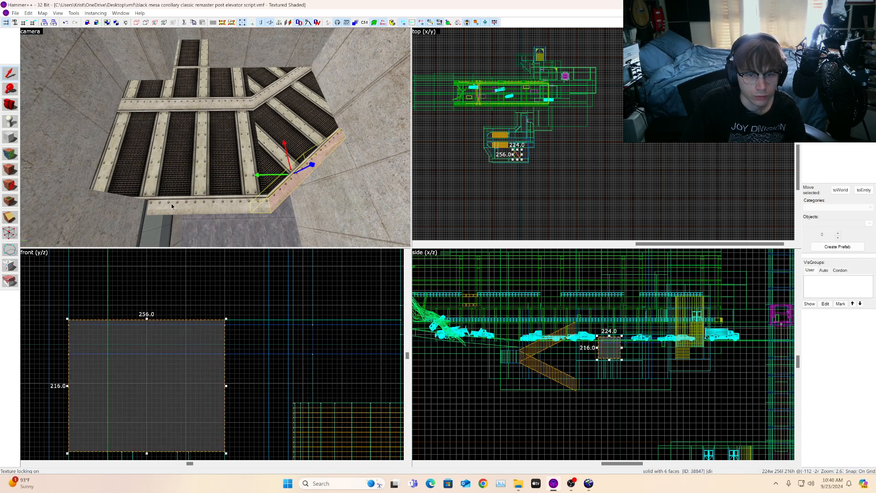
Step: Pick the nodraw texture and draw a new block brush over the grating in the top view
click(10, 107)
drag(221, 139, 216, 138)
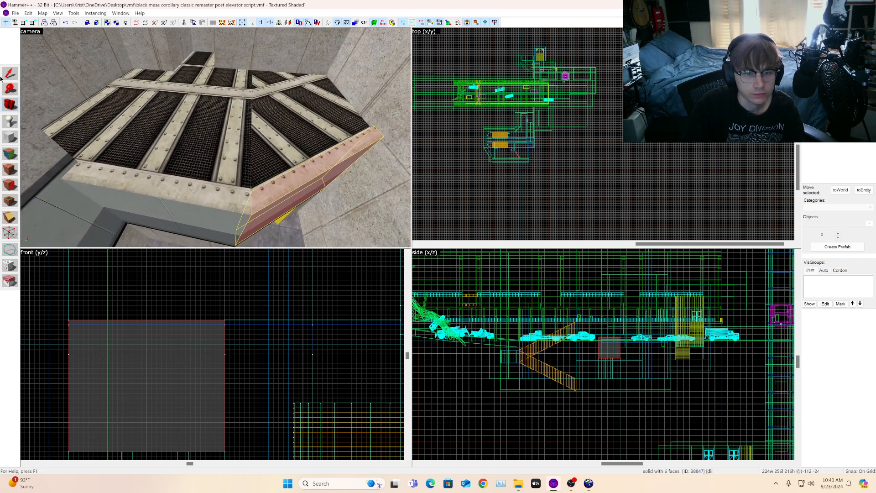
click(209, 198)
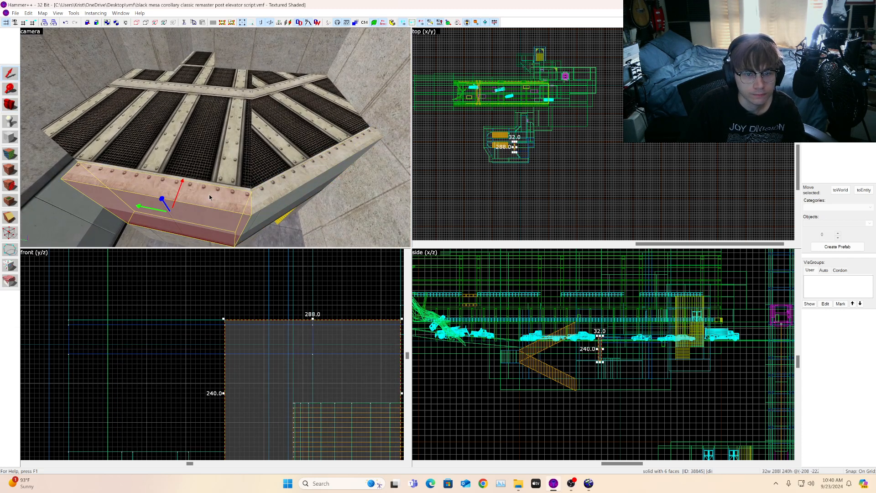
click(232, 150)
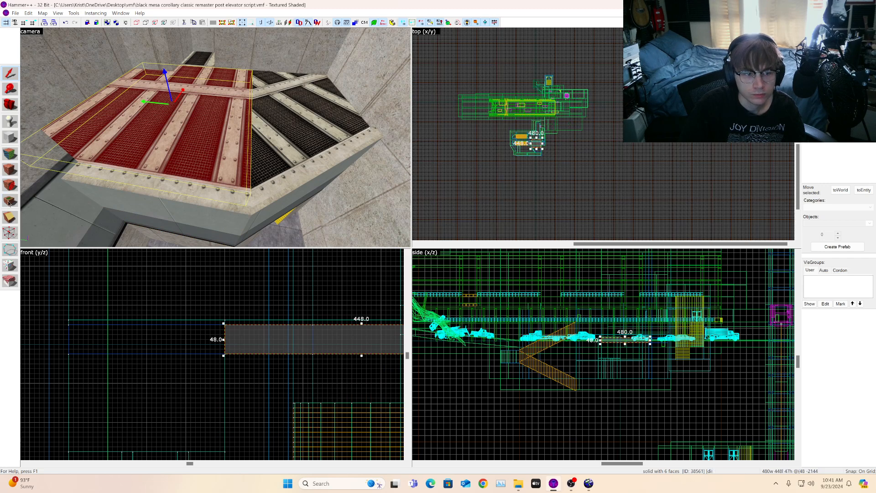
click(13, 250)
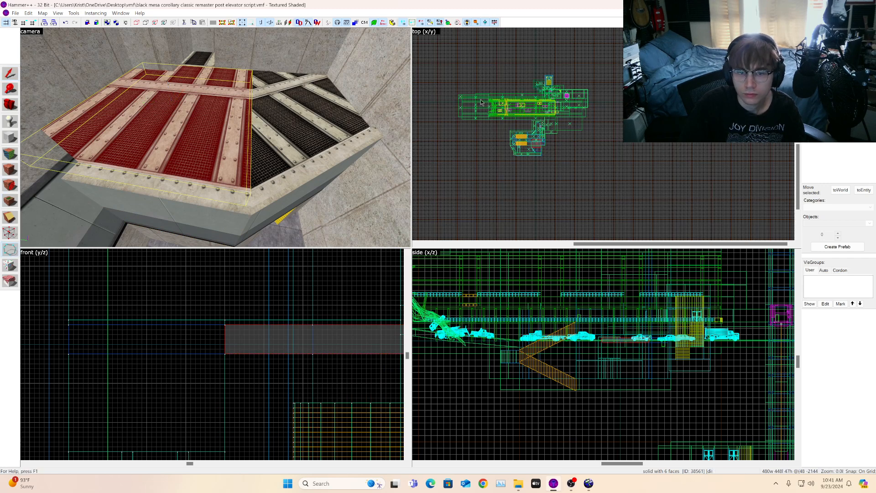
scroll(494, 98, up, 5)
scroll(677, 181, up, 1)
click(858, 123)
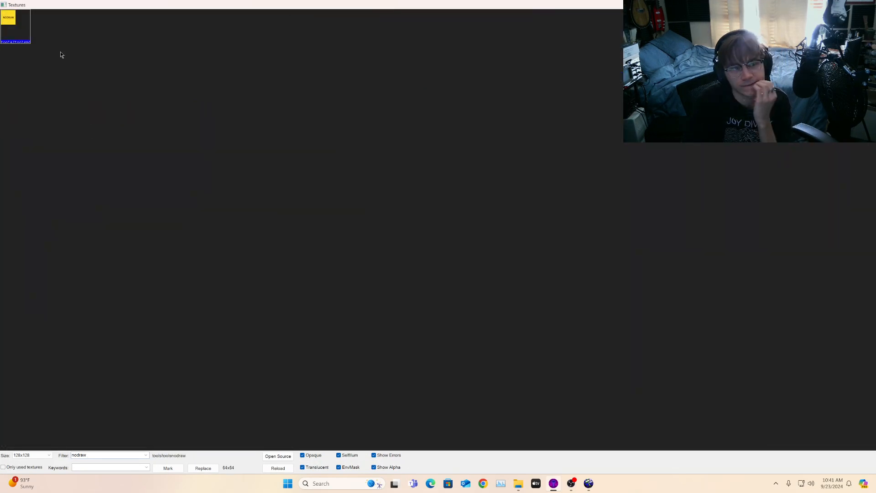
double_click(13, 31)
scroll(649, 152, up, 5)
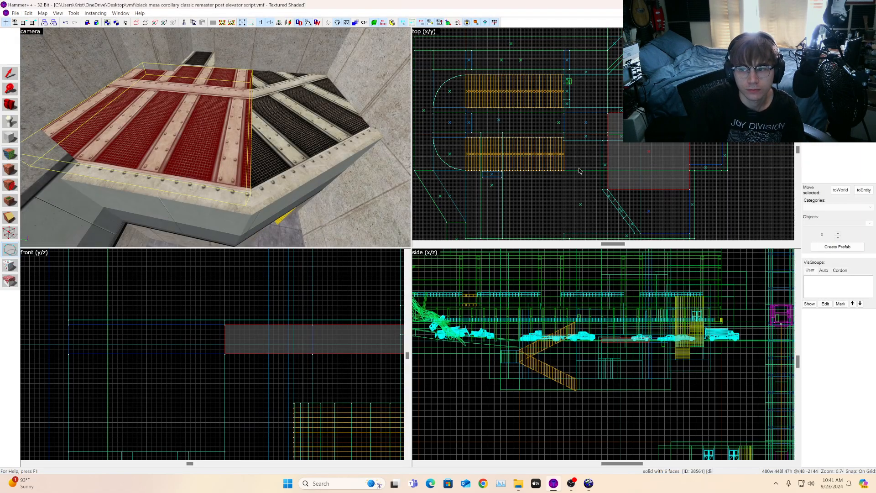
scroll(648, 152, up, 4)
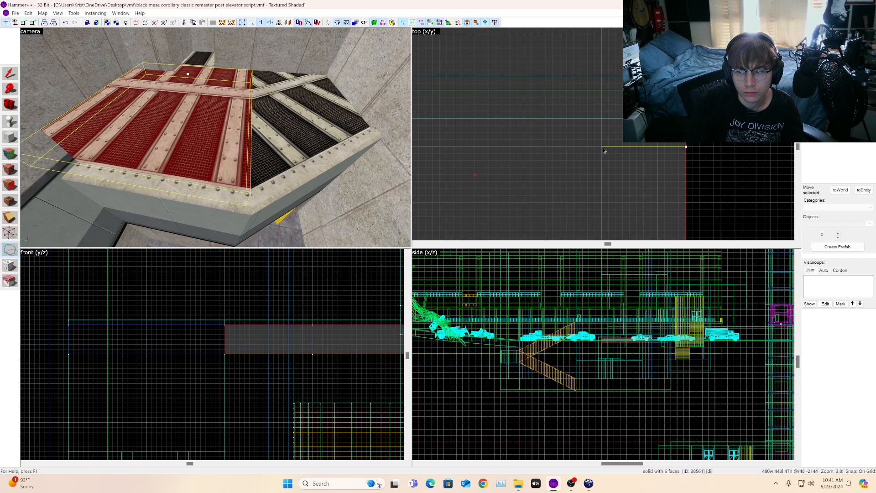
click(601, 181)
click(687, 184)
key(Return)
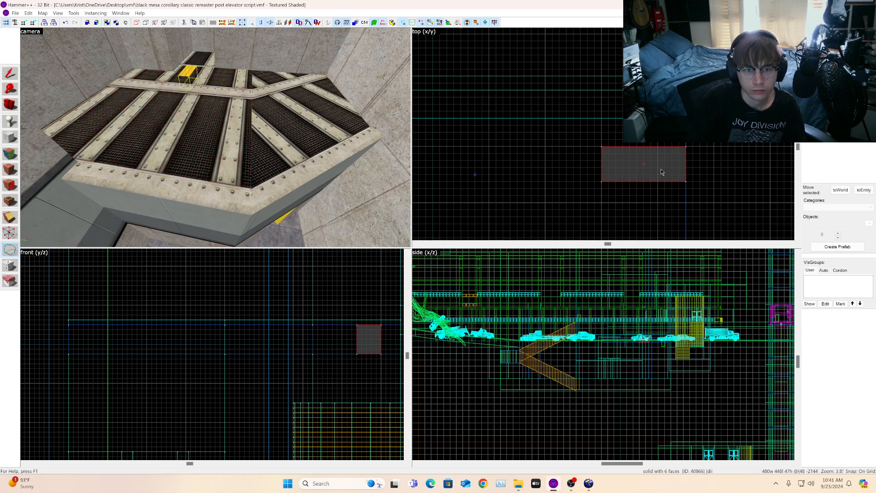
Step: Move the new nodraw brush to the middle of the grating
click(10, 73)
scroll(680, 215, down, 5)
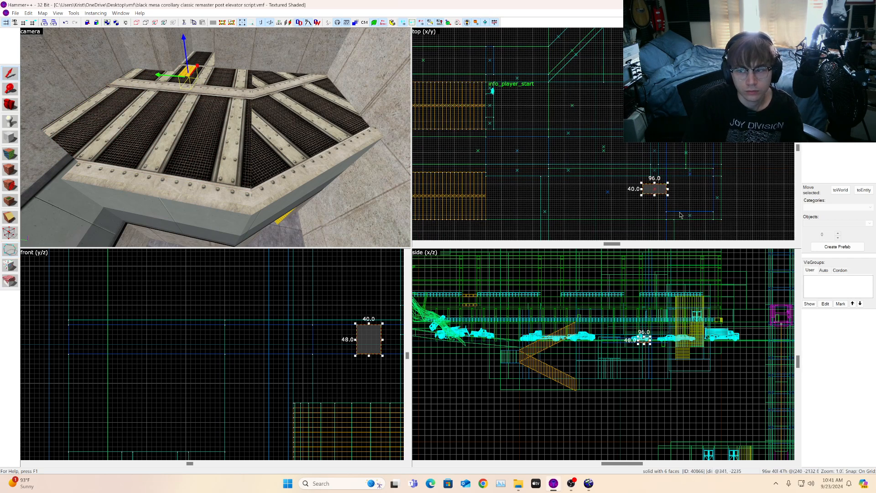
mouse_move(664, 190)
mouse_down()
mouse_move(713, 212)
mouse_move(600, 230)
mouse_move(607, 239)
mouse_up()
scroll(607, 191, down, 4)
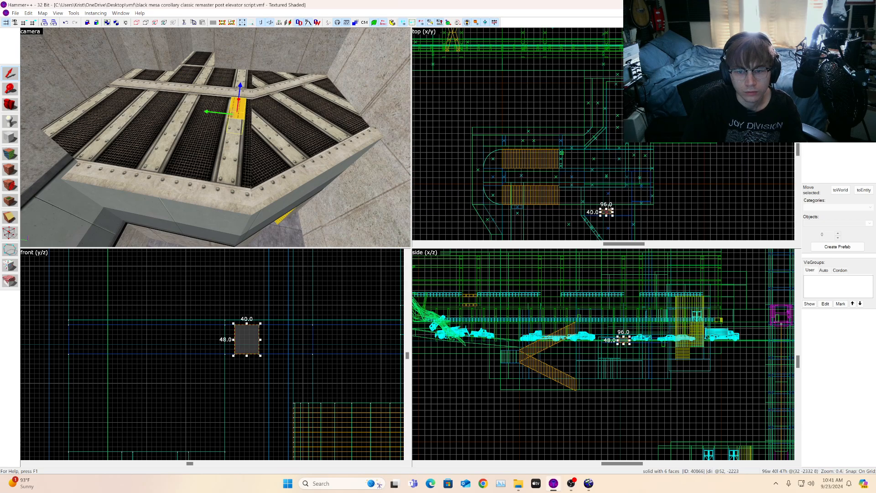
Step: Flatten the new brush to 8 units thick in the side view
scroll(609, 203, up, 2)
scroll(623, 337, up, 8)
mouse_move(632, 337)
mouse_down()
mouse_move(616, 329)
mouse_move(616, 311)
mouse_up()
scroll(628, 331, up, 2)
scroll(646, 232, up, 2)
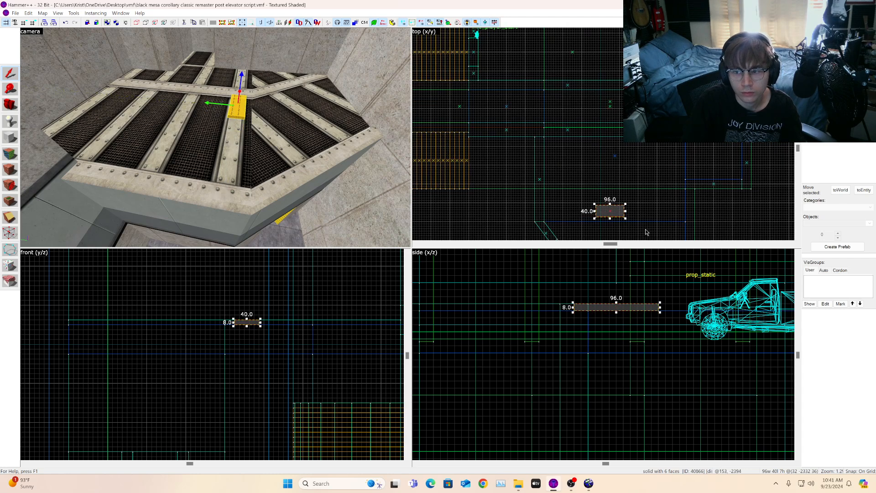
Step: Stretch the new brush into a strip 48 units wide and 480 units long along the grating
drag(610, 218, 613, 198)
scroll(612, 219, up, 5)
scroll(618, 194, down, 4)
scroll(617, 194, up, 4)
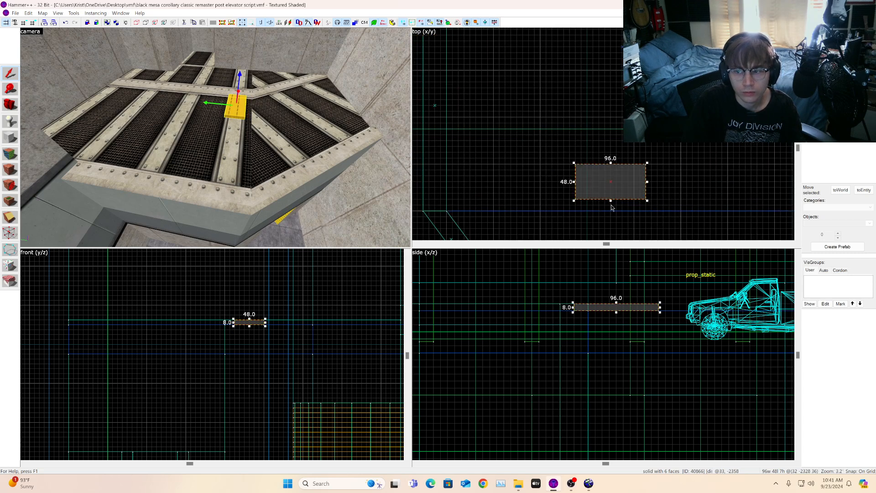
mouse_move(611, 201)
mouse_down()
mouse_move(741, 199)
mouse_move(703, 198)
mouse_up()
scroll(611, 201, down, 4)
drag(593, 193, 531, 192)
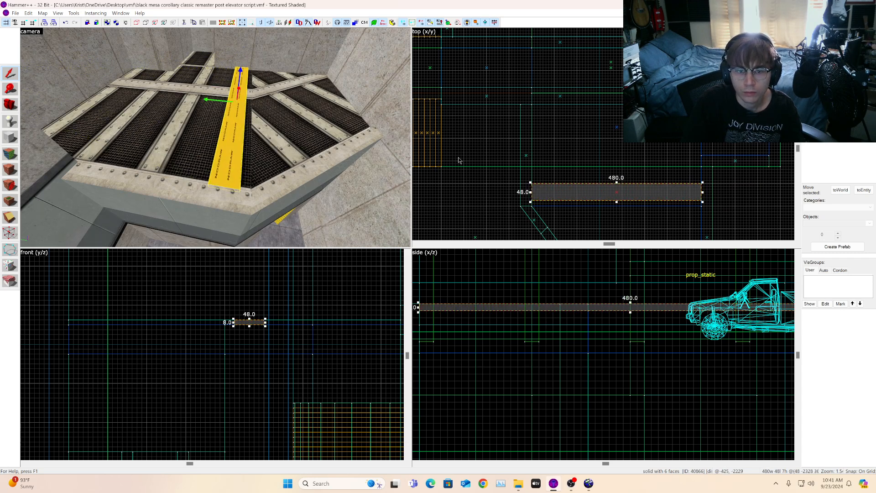
Step: Apply the grating beam's labc1a1w1k_04 texture to the top face of the new strip
scroll(239, 160, up, 3)
key(d)
scroll(157, 151, down, 3)
key(a)
scroll(527, 188, down, 1)
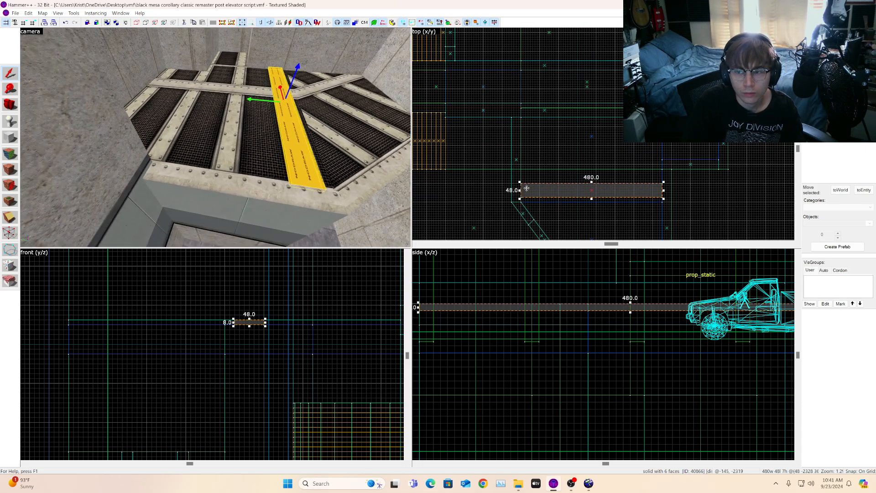
key(d)
key(shift+a)
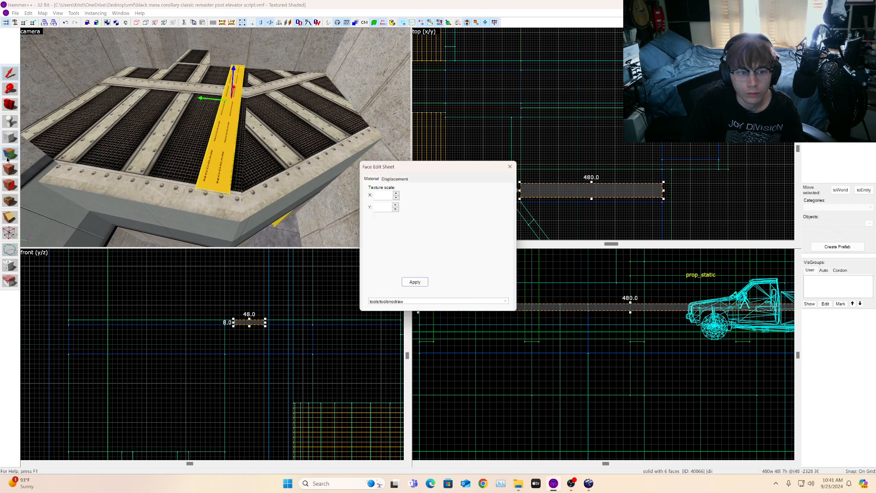
click(199, 163)
right_click(216, 160)
click(215, 160)
key(w)
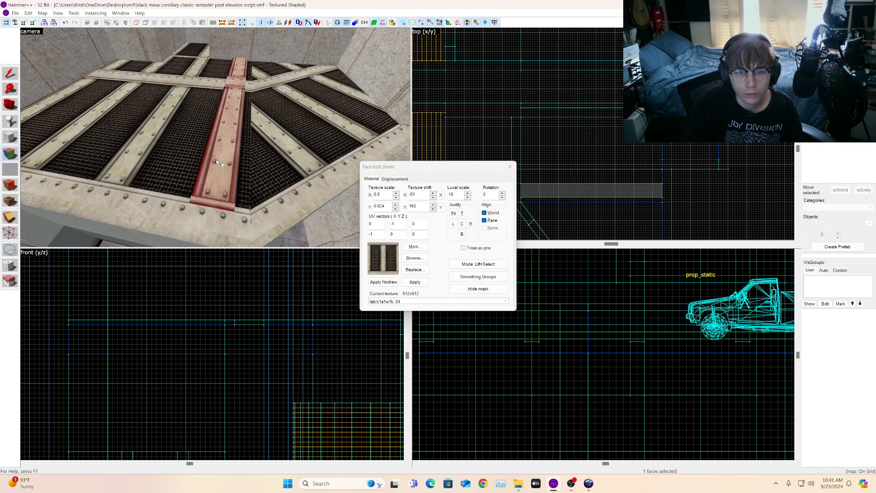
click(7, 74)
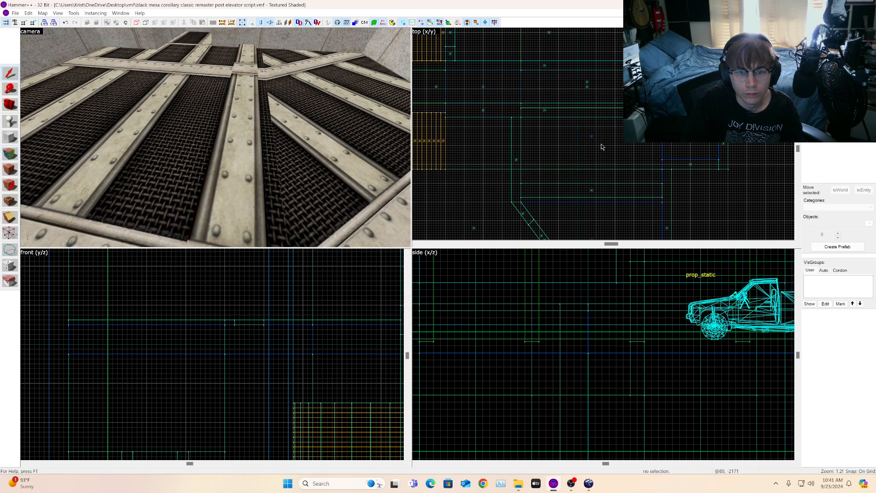
Step: Shift the strip's top texture horizontally to -46 so it lines up with the beam
key(a)
key(d)
click(10, 154)
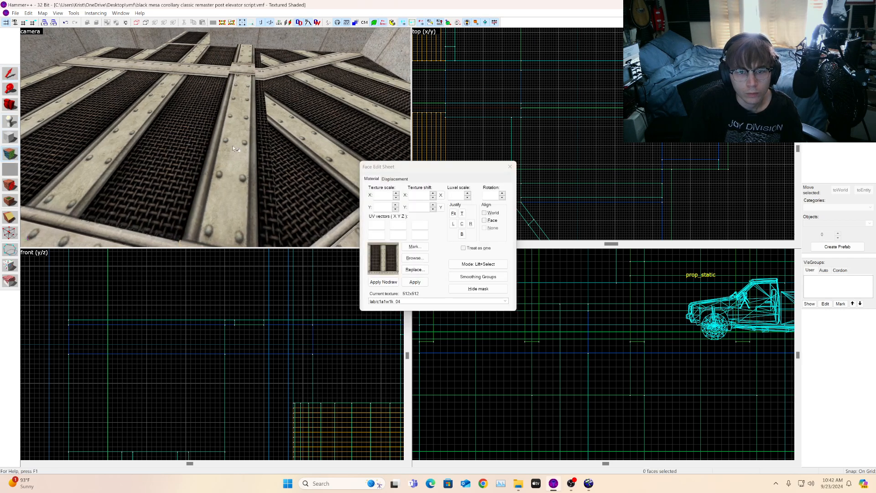
click(225, 166)
click(434, 194)
click(434, 194)
click(435, 193)
click(434, 193)
click(434, 194)
click(434, 194)
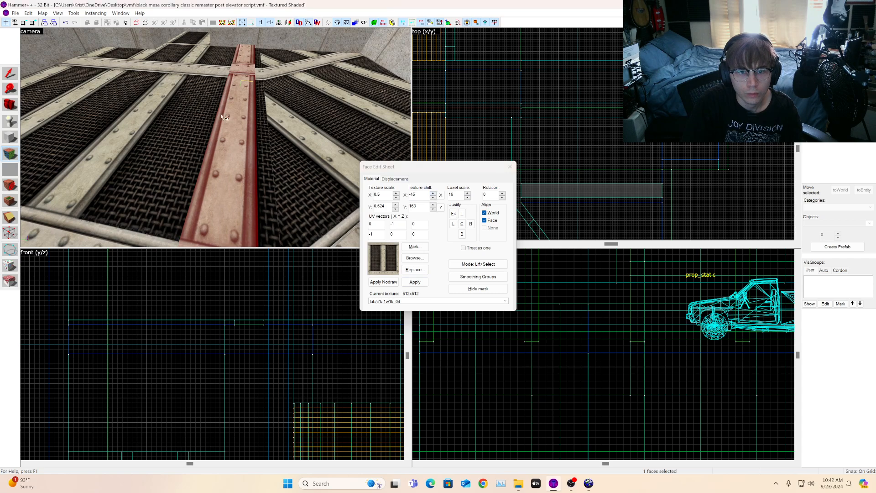
Step: Clone the textured strip and move the copy onto a neighbouring parallel beam of the grating
drag(239, 125, 137, 97)
click(10, 106)
drag(150, 140, 216, 137)
scroll(216, 136, down, 1)
key(s)
key(w)
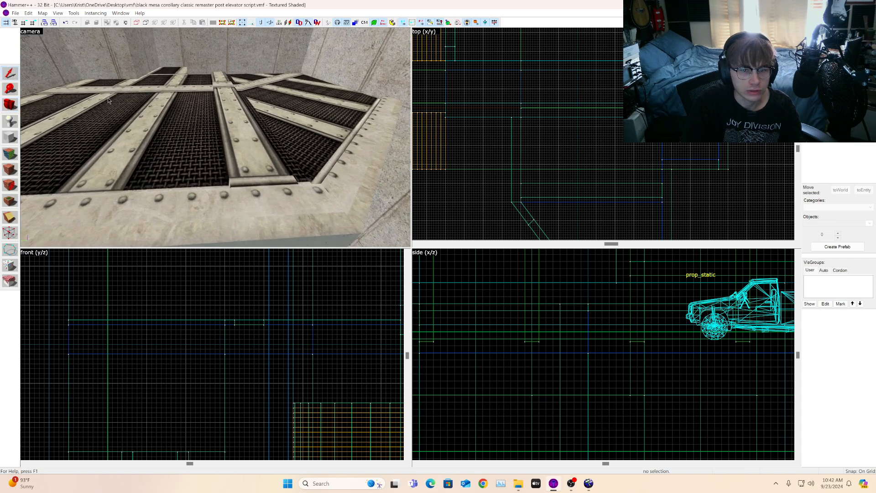
click(245, 135)
scroll(540, 183, up, 5)
drag(541, 202, 540, 137)
scroll(540, 137, down, 3)
scroll(169, 100, down, 2)
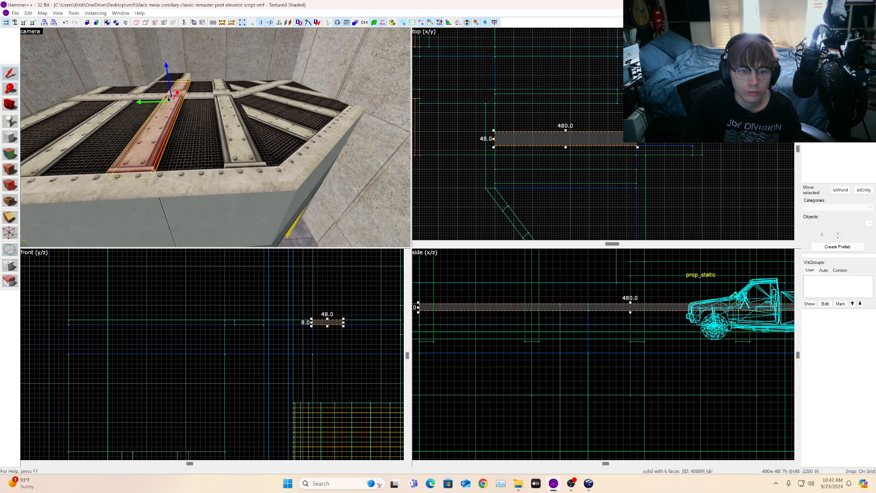
key(s)
key(a)
scroll(624, 150, down, 2)
scroll(638, 145, up, 2)
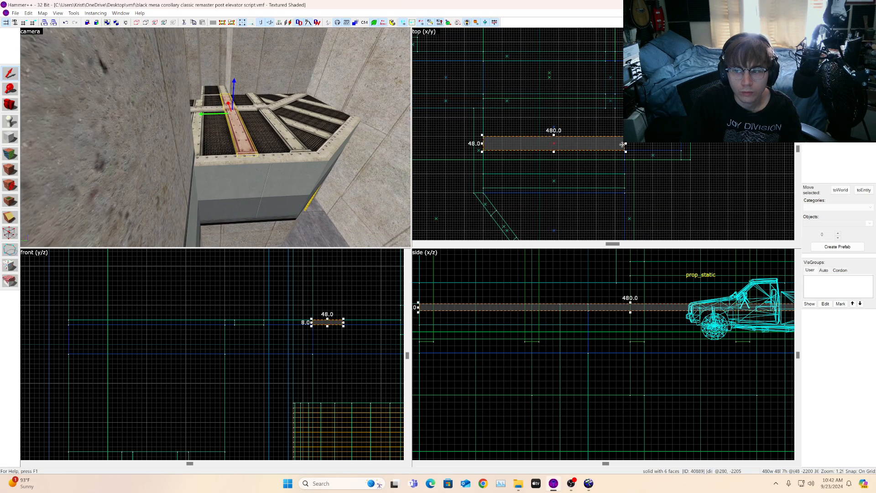
Step: Turn off texture locking and stretch the copied strip to 672 units long
click(272, 22)
click(261, 23)
drag(627, 144, 682, 146)
key(Escape)
key(w)
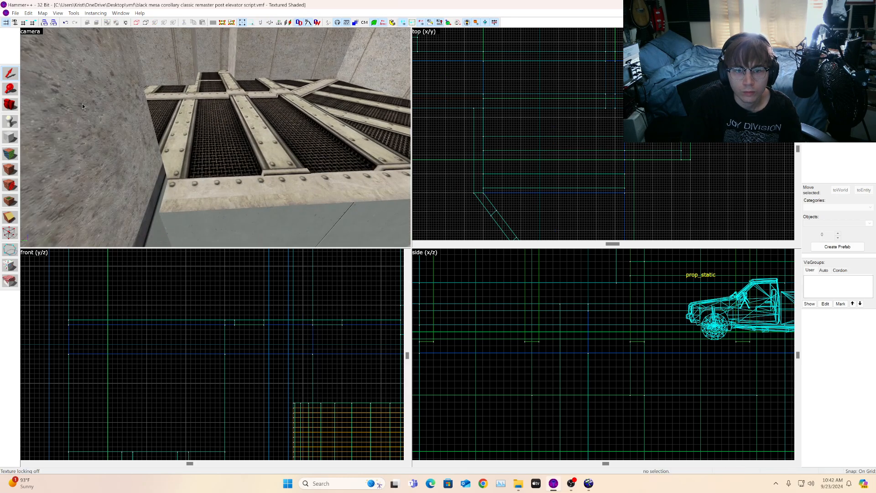
Step: Try cloning the lengthened strip sideways twice, deleting each extra copy
click(8, 106)
drag(216, 137, 215, 140)
key(s)
key(w)
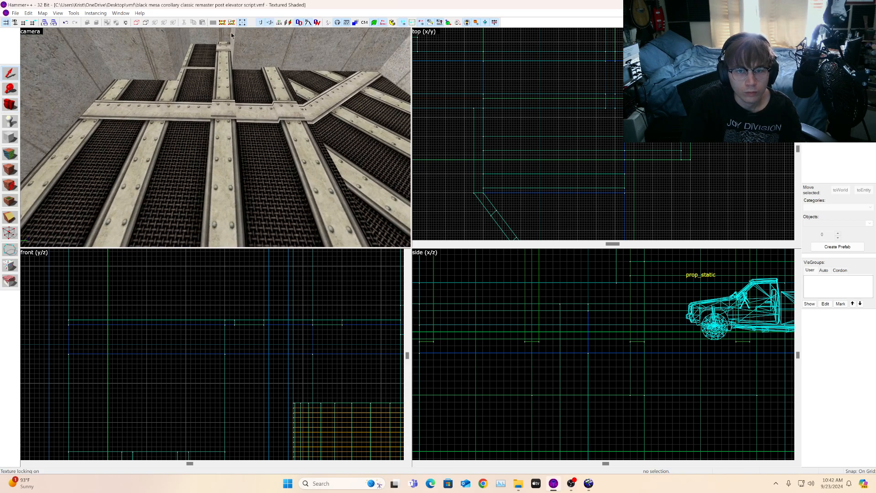
click(224, 137)
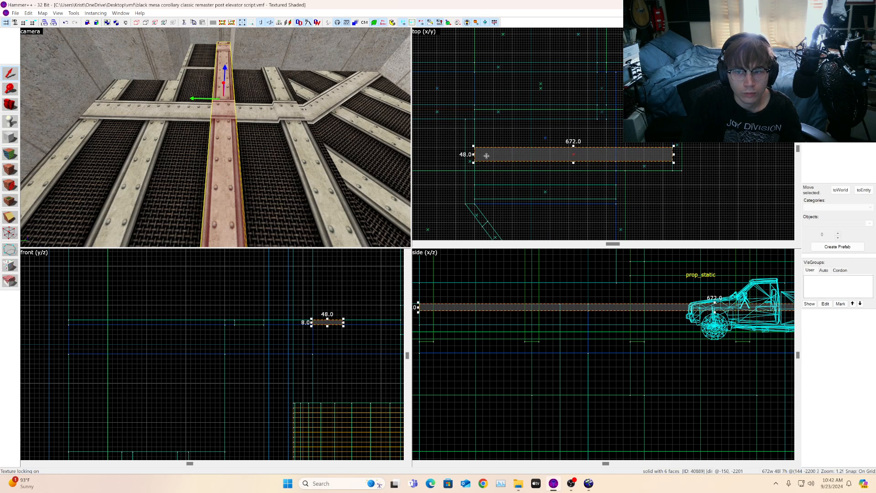
drag(486, 156, 485, 120)
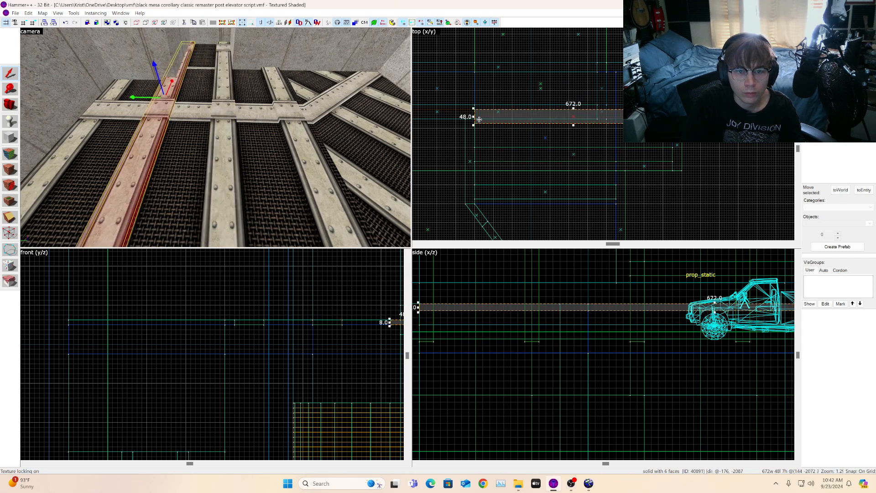
key(Delete)
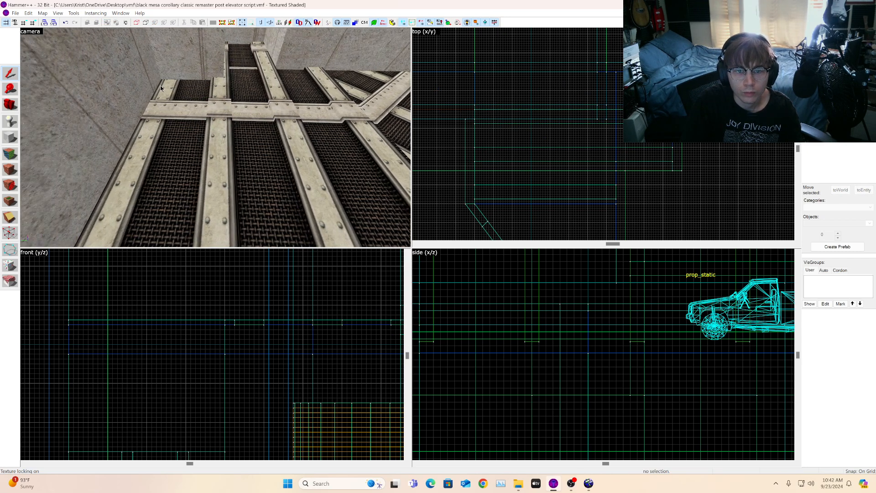
key(d)
click(6, 101)
drag(137, 119, 215, 138)
key(s)
key(w)
click(191, 136)
scroll(574, 159, down, 3)
scroll(548, 144, up, 3)
drag(514, 141, 515, 103)
key(w)
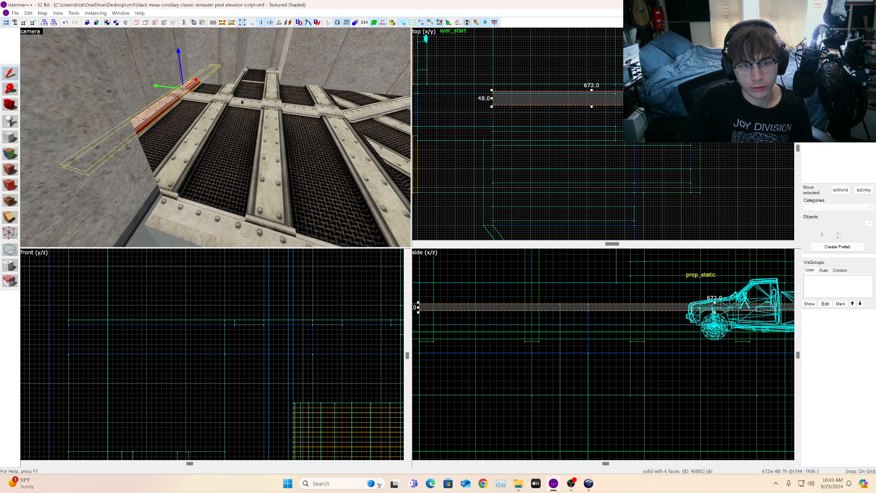
key(a)
scroll(504, 136, up, 3)
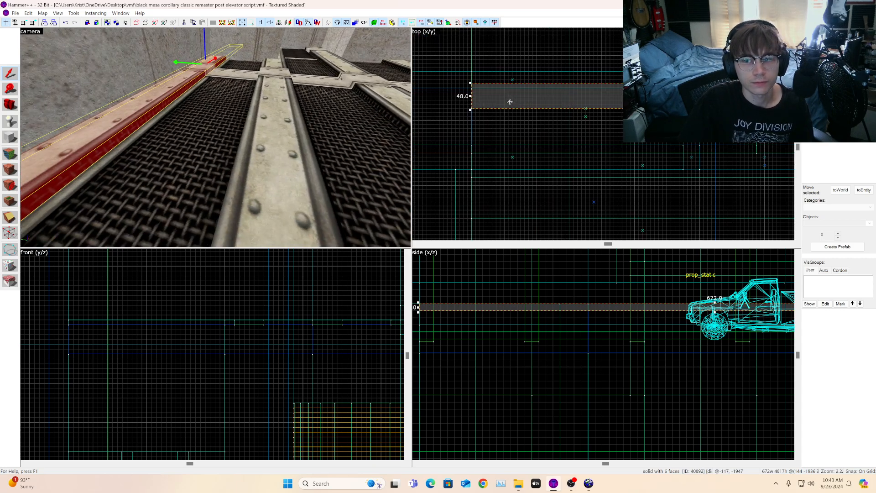
key(Delete)
Step: Clone the original strip and rotate the copy to lie along a diagonal beam of the grating
click(16, 109)
drag(215, 137, 216, 138)
key(s)
key(a)
key(s)
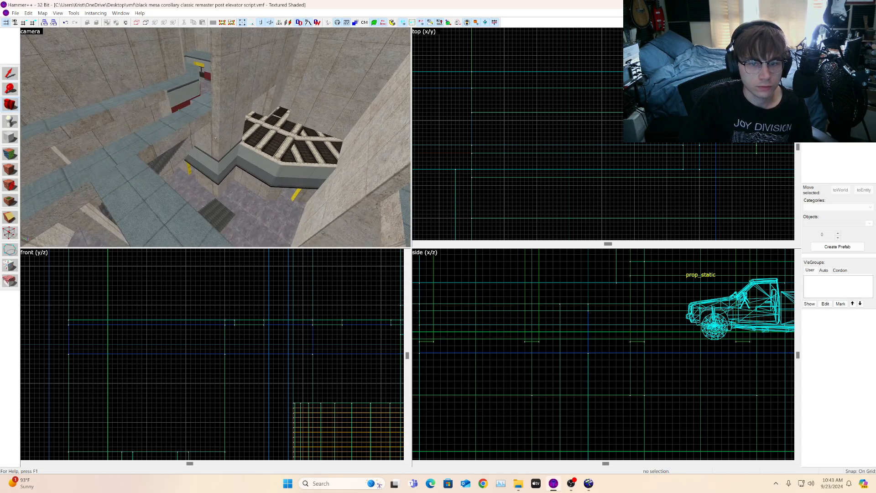
key(w)
key(s)
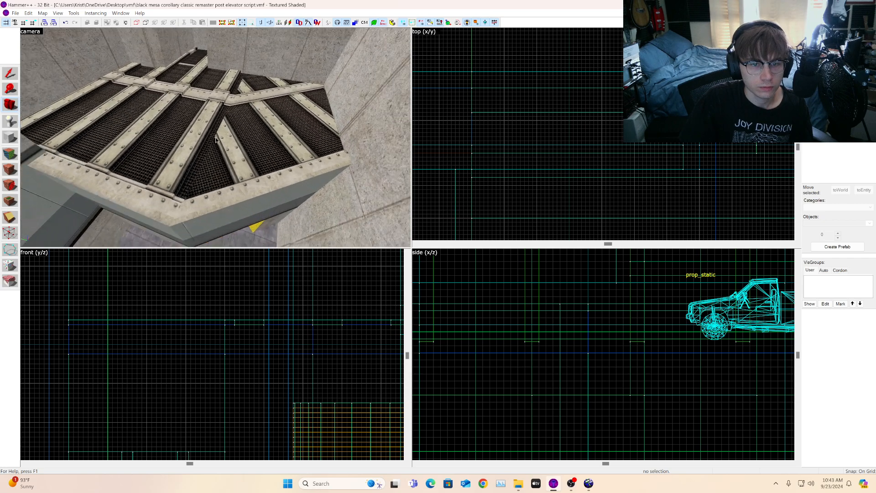
click(231, 131)
scroll(503, 187, down, 3)
scroll(503, 187, up, 2)
scroll(499, 187, down, 3)
scroll(501, 191, up, 3)
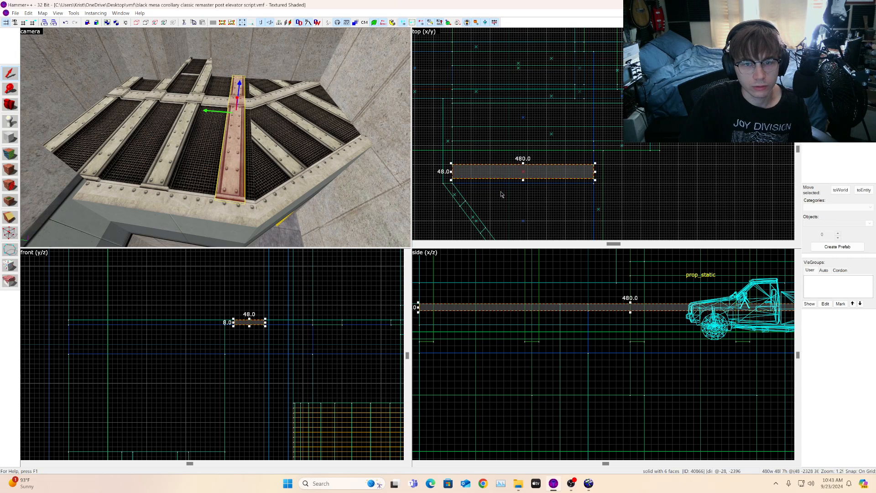
drag(530, 176, 537, 208)
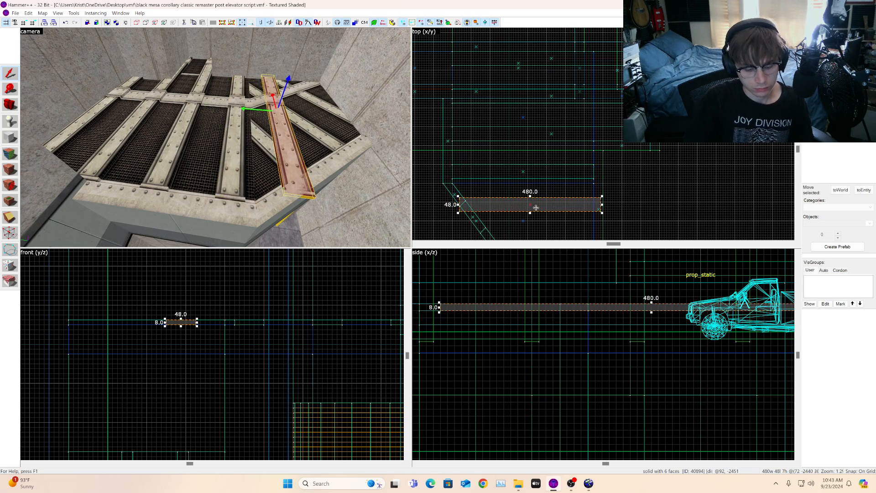
click(596, 200)
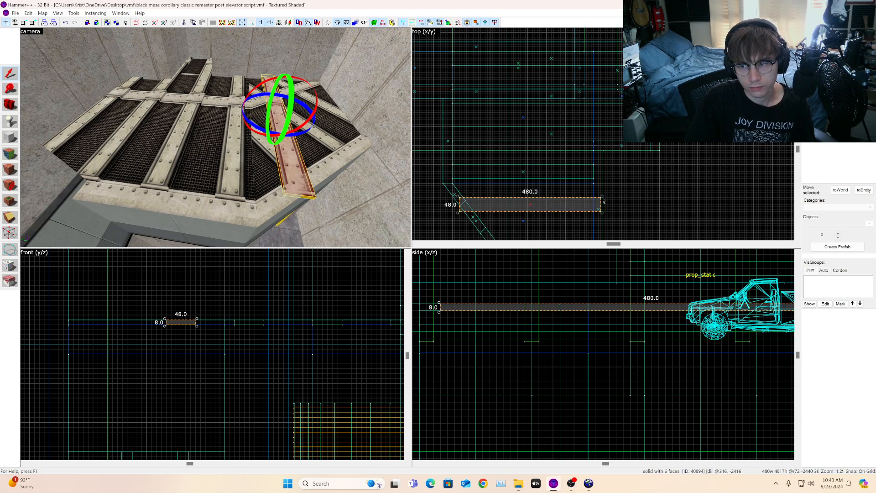
drag(602, 196, 586, 151)
scroll(532, 206, up, 2)
drag(531, 207, 527, 151)
key(z)
key(w)
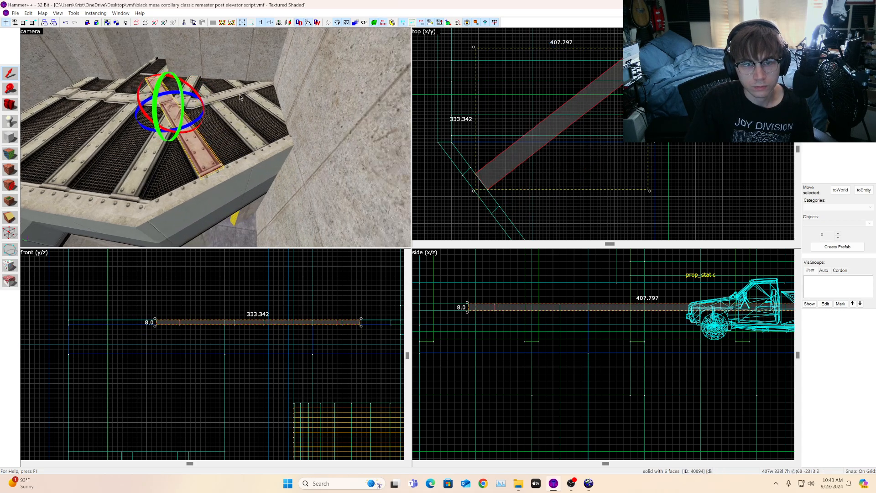
Step: Fine-tune the rotation and position of the diagonal strip over its beam
key(z)
click(9, 105)
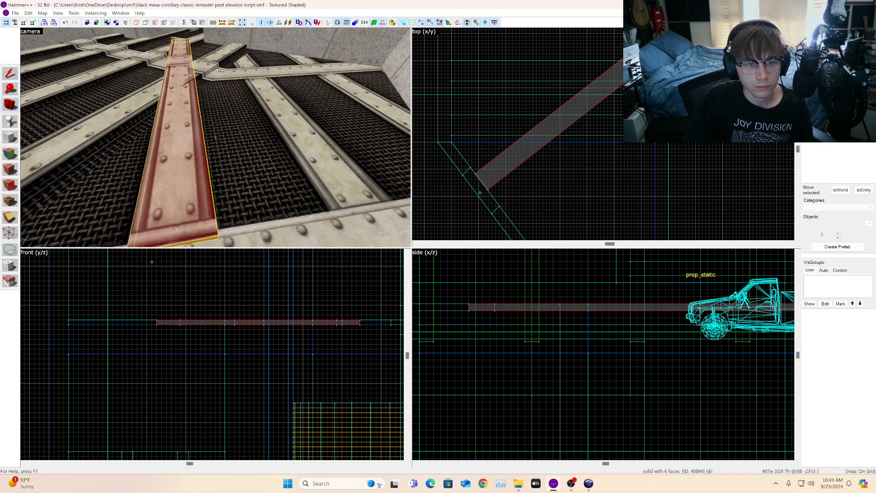
key(a)
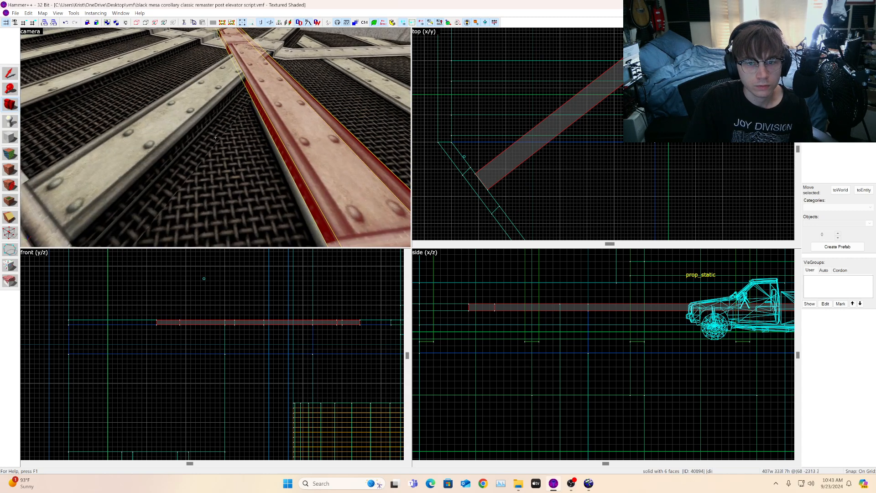
key(s)
key(z)
click(5, 75)
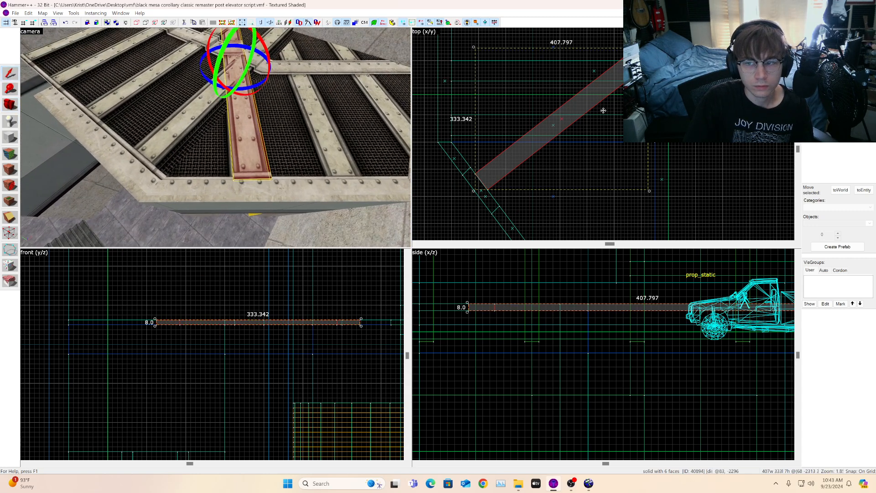
drag(648, 47, 651, 48)
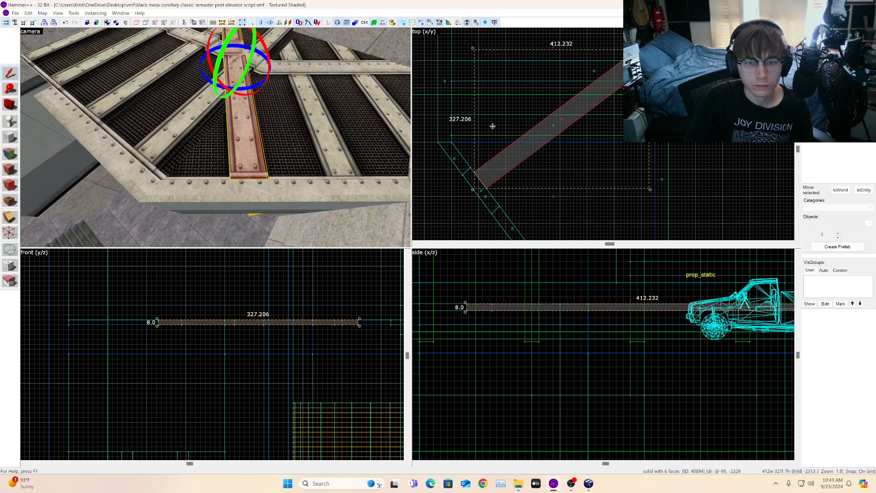
scroll(514, 152, up, 1)
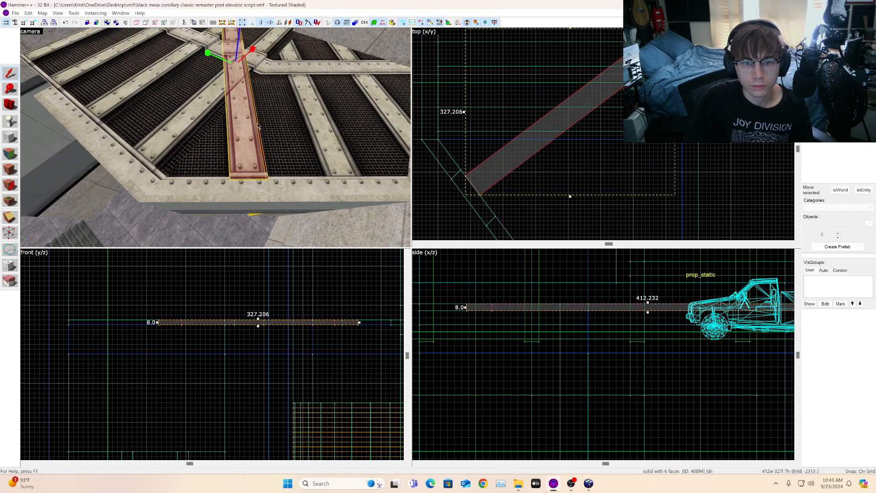
scroll(258, 125, up, 5)
scroll(258, 122, down, 8)
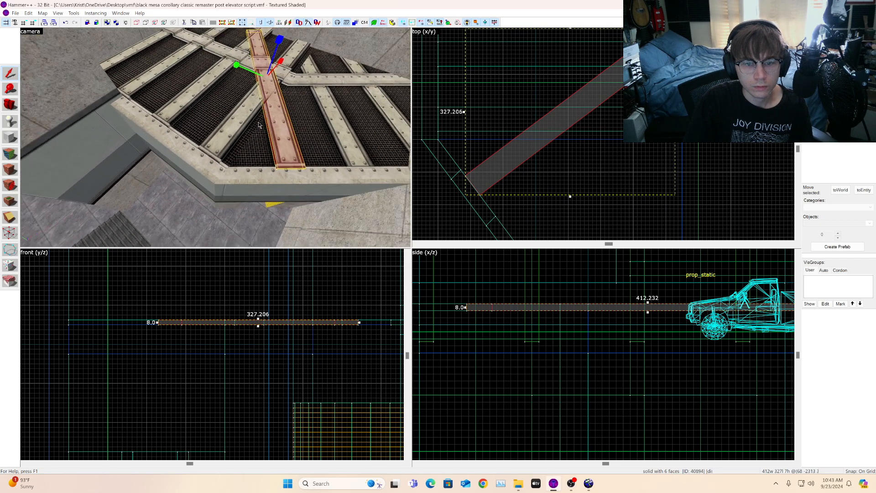
key(s)
key(d)
key(w)
key(s)
key(d)
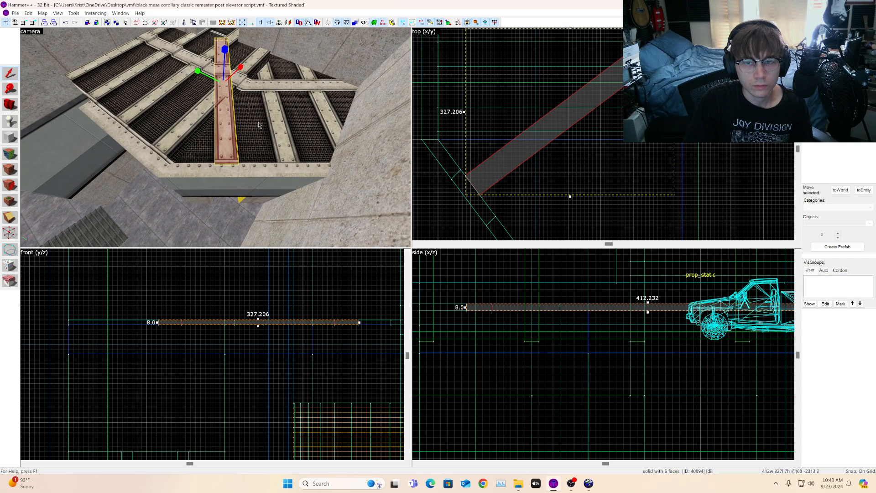
scroll(466, 189, up, 4)
drag(492, 179, 489, 183)
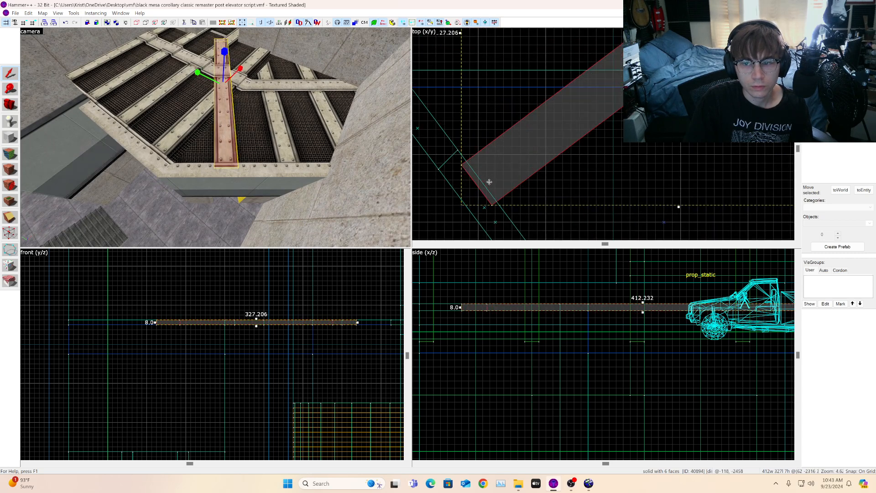
Step: Clone the diagonal strip onto the neighbouring diagonal beam
key(a)
key(d)
key(w)
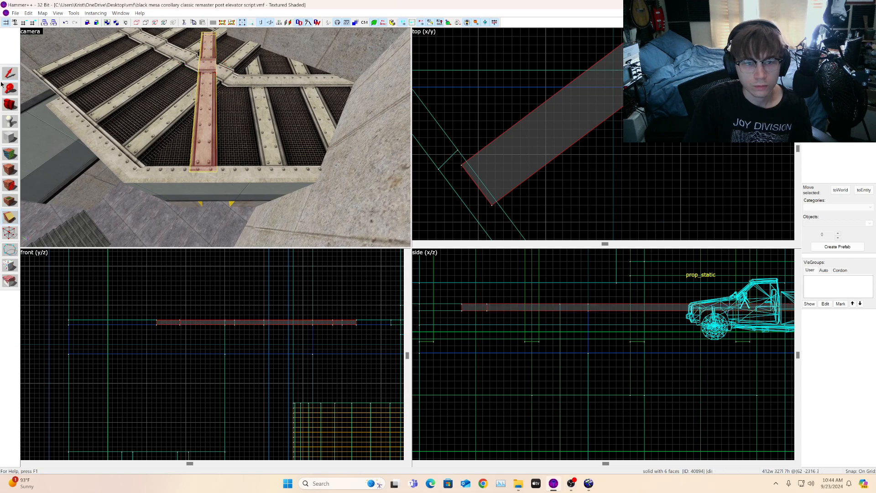
scroll(587, 165, down, 3)
scroll(586, 165, up, 1)
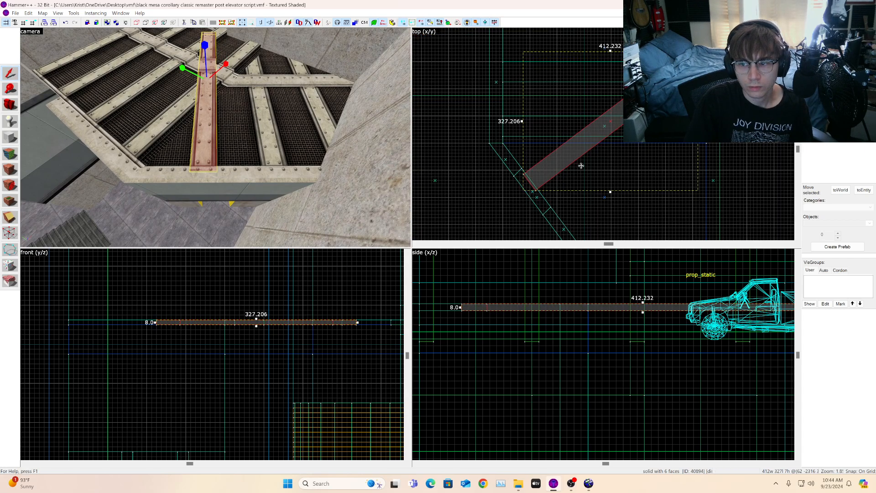
mouse_move(561, 168)
mouse_down()
mouse_move(608, 194)
mouse_move(569, 180)
mouse_up()
scroll(608, 194, down, 2)
scroll(602, 201, up, 7)
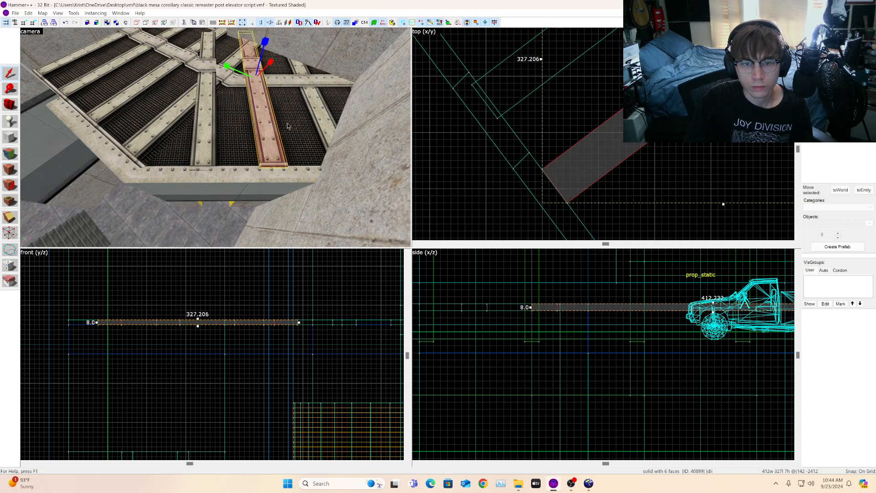
Step: Select the other diagonal strip and shift it so it sits squarely over its grating beam
key(w)
key(s)
key(d)
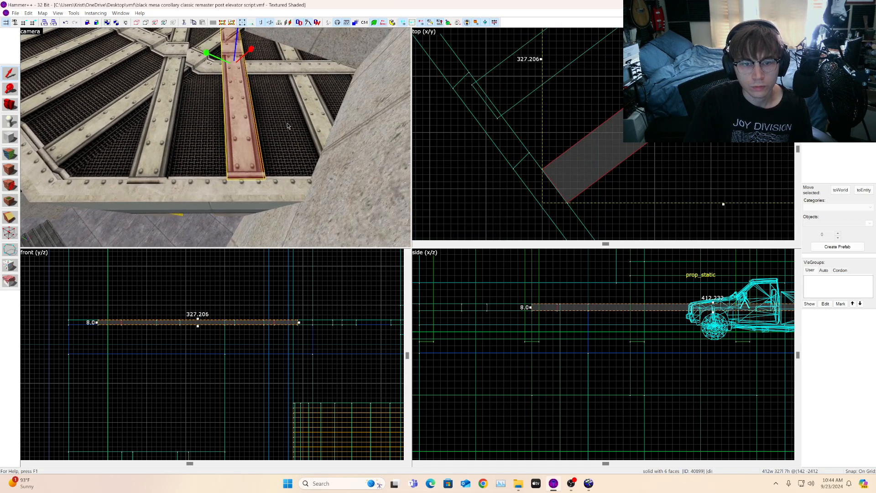
key(w)
click(156, 123)
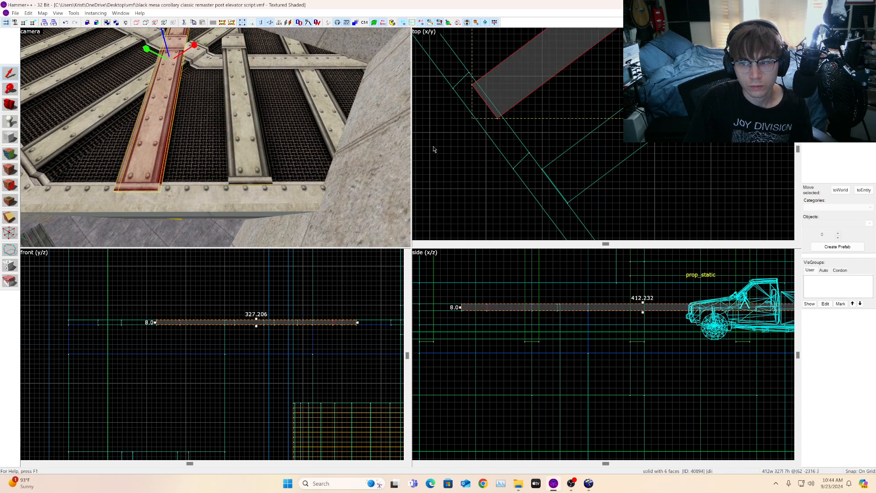
drag(531, 81, 524, 84)
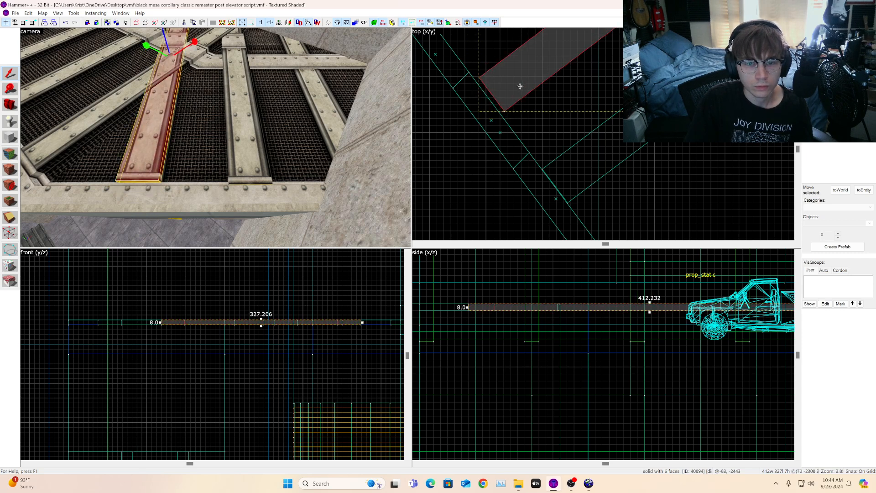
key(a)
key(w)
scroll(512, 93, up, 2)
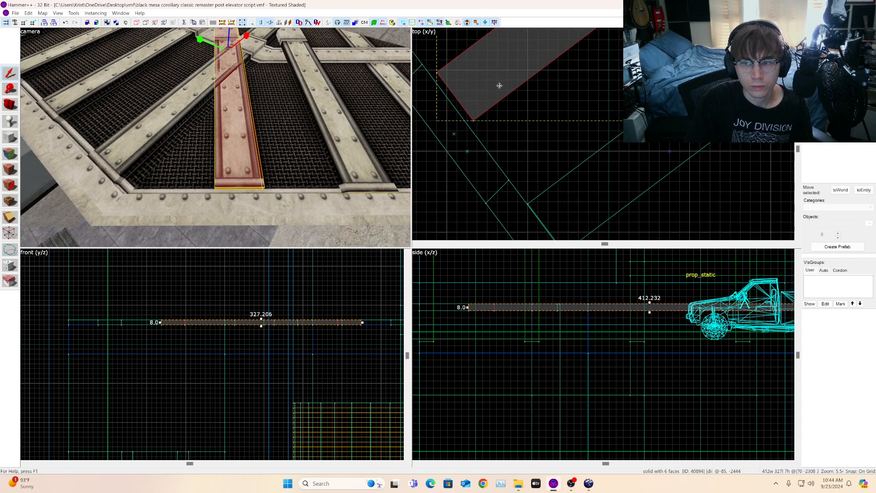
drag(499, 86, 473, 107)
click(471, 112)
click(23, 23)
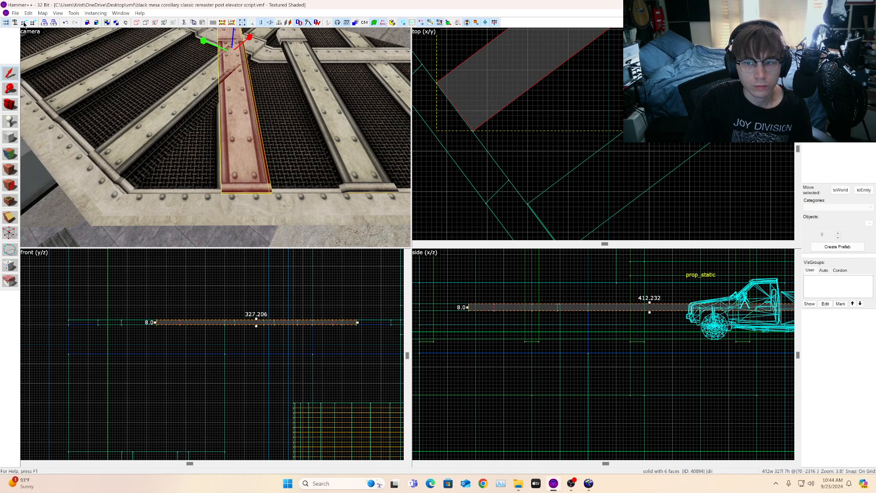
scroll(492, 95, up, 2)
drag(487, 98, 482, 94)
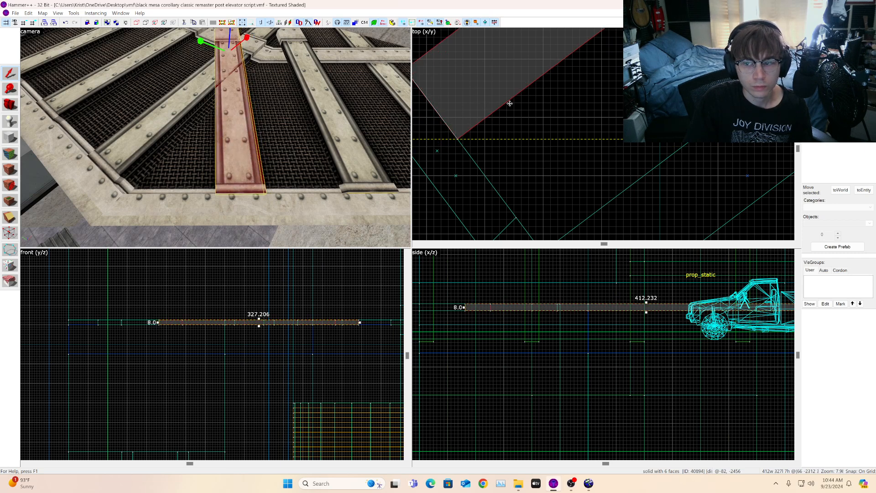
Step: Select the cloned diagonal strip and nudge it into place over the neighbouring diagonal beam
click(337, 113)
scroll(607, 82, down, 3)
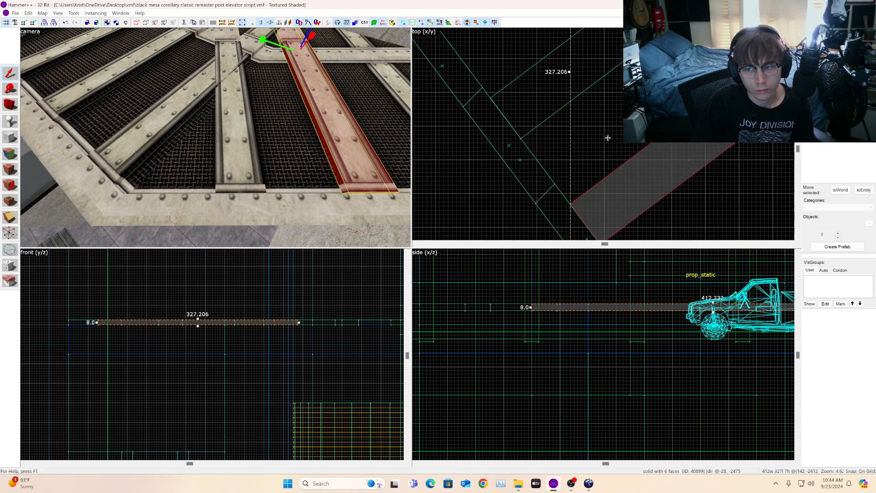
scroll(603, 208, up, 3)
key(d)
key(d)
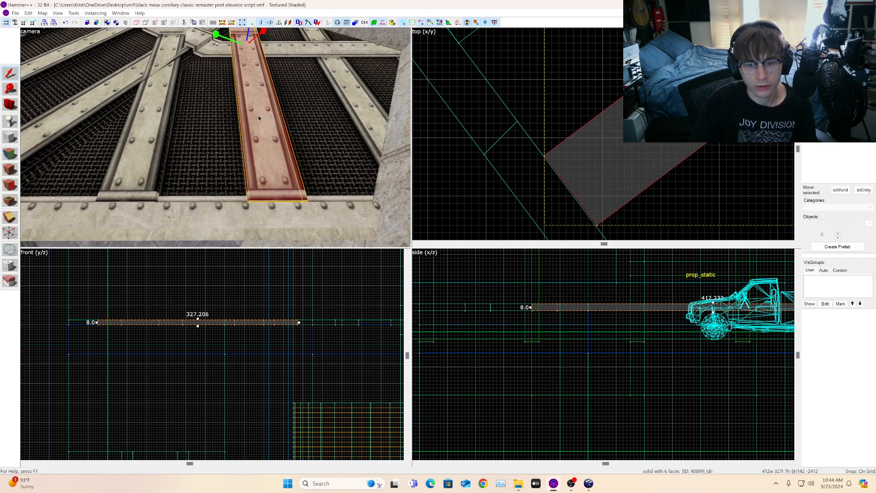
key(w)
scroll(639, 164, down, 1)
scroll(602, 211, up, 2)
drag(612, 182, 629, 158)
key(a)
key(s)
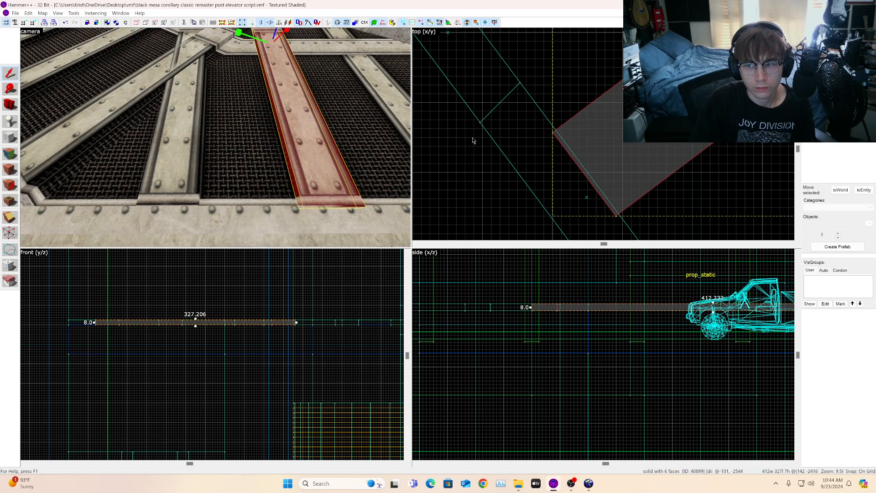
Step: Clone the diagonal strip onto the next diagonal beam along the grating
click(389, 123)
key(s)
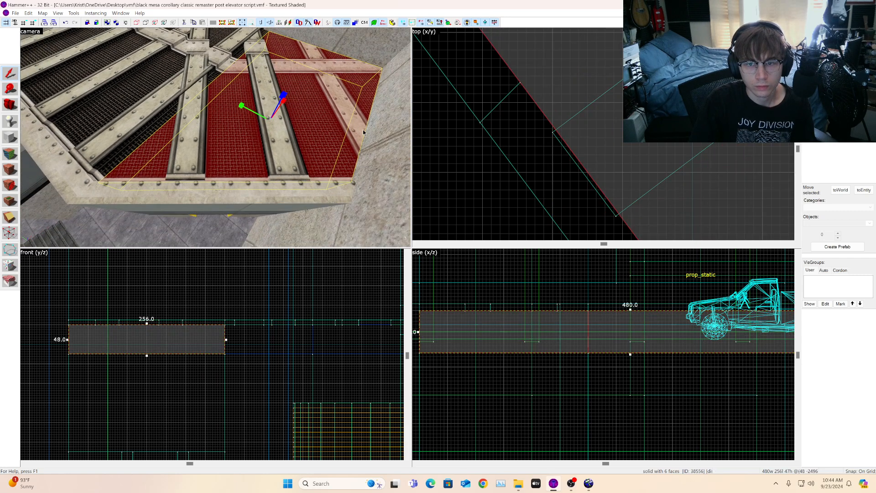
key(a)
key(s)
click(311, 119)
scroll(543, 143, down, 5)
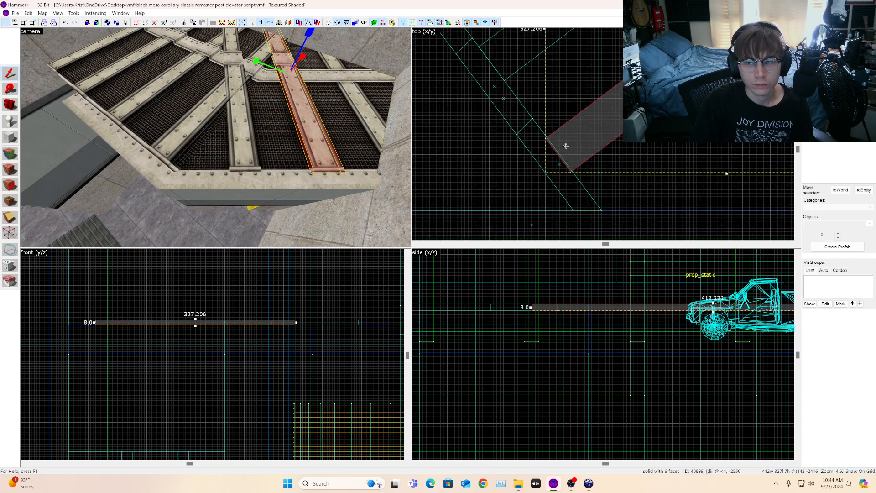
scroll(567, 146, down, 4)
drag(578, 135, 612, 193)
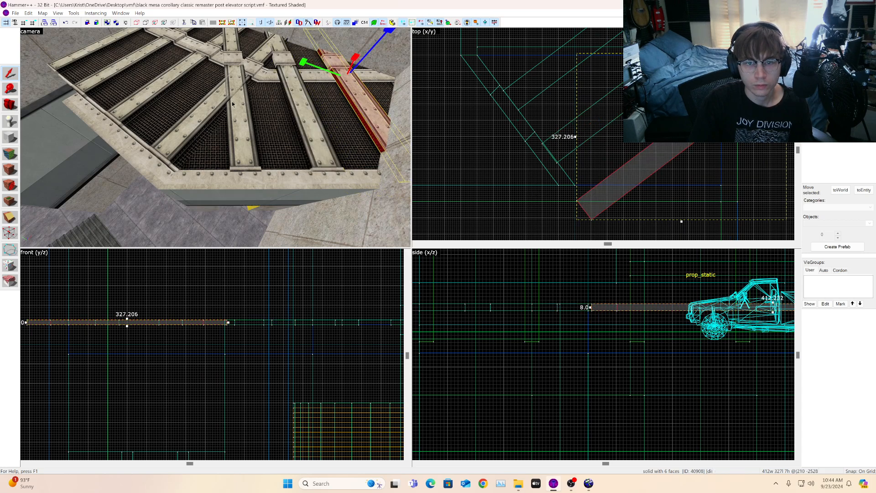
Step: Shift the new strip so it lines up with its diagonal beam
scroll(232, 102, down, 3)
scroll(767, 186, down, 4)
scroll(745, 178, up, 2)
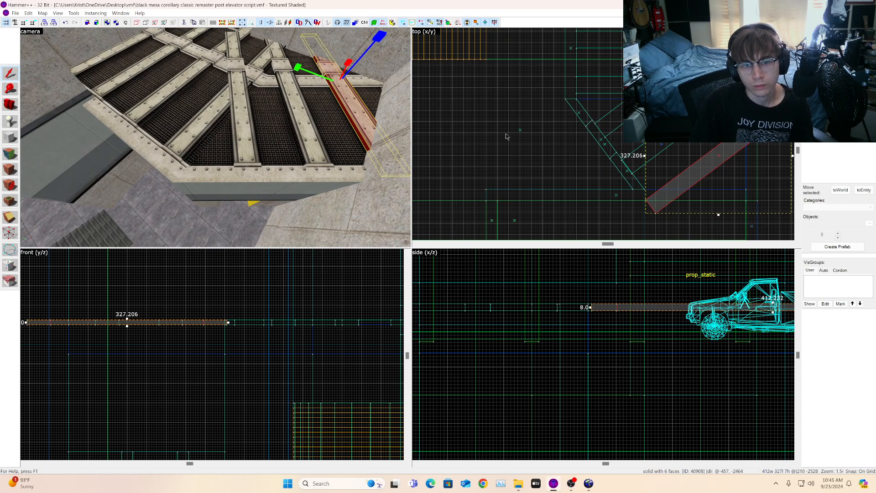
scroll(453, 133, up, 2)
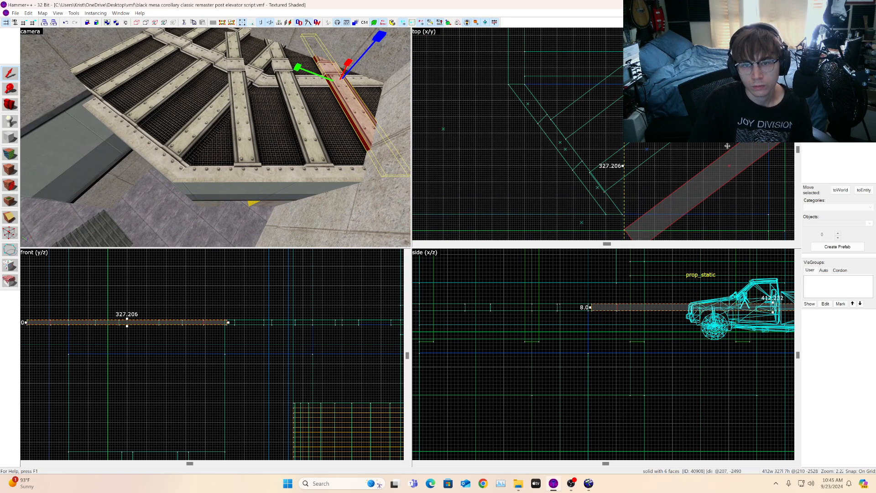
scroll(728, 146, up, 2)
mouse_move(737, 169)
mouse_down()
mouse_move(743, 154)
mouse_move(759, 151)
mouse_move(724, 166)
mouse_move(768, 168)
mouse_move(776, 182)
mouse_move(731, 186)
mouse_move(724, 201)
mouse_up()
scroll(580, 126, up, 3)
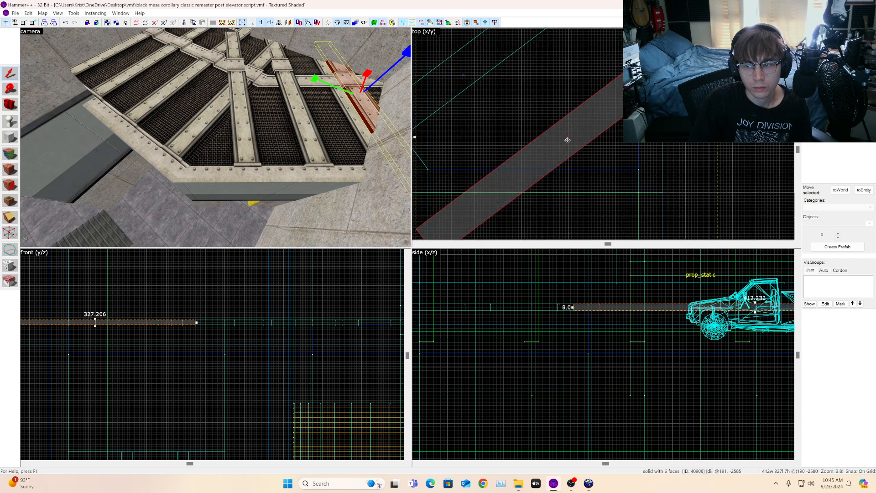
scroll(558, 128, down, 5)
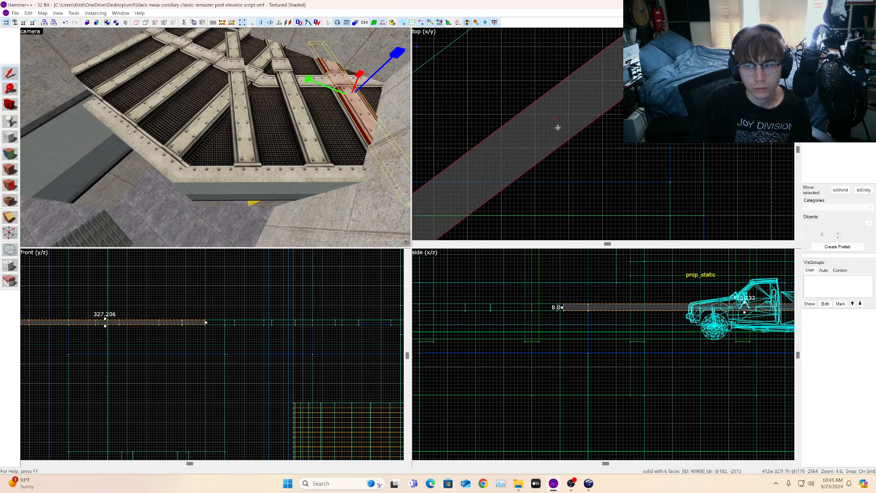
scroll(559, 107, up, 4)
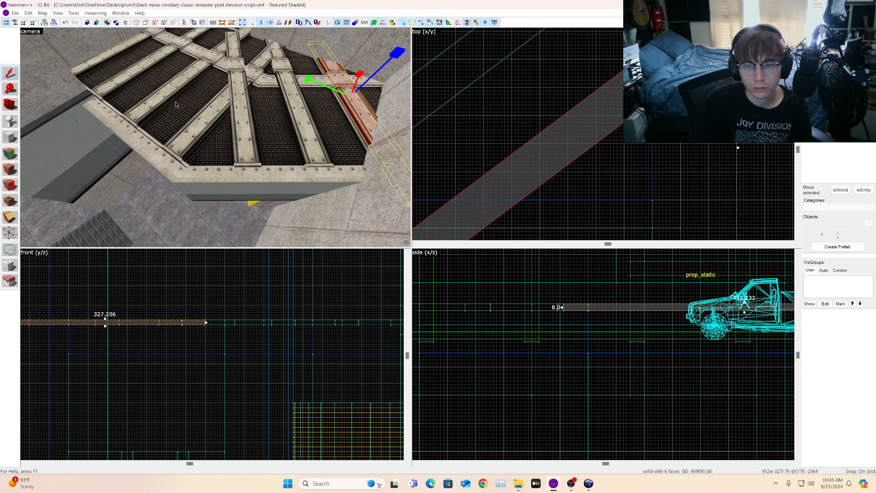
Step: Check the new strip in the 3D view and nudge its position over the beam
click(8, 105)
drag(215, 138, 216, 158)
scroll(525, 127, down, 1)
drag(532, 133, 533, 124)
scroll(255, 126, down, 5)
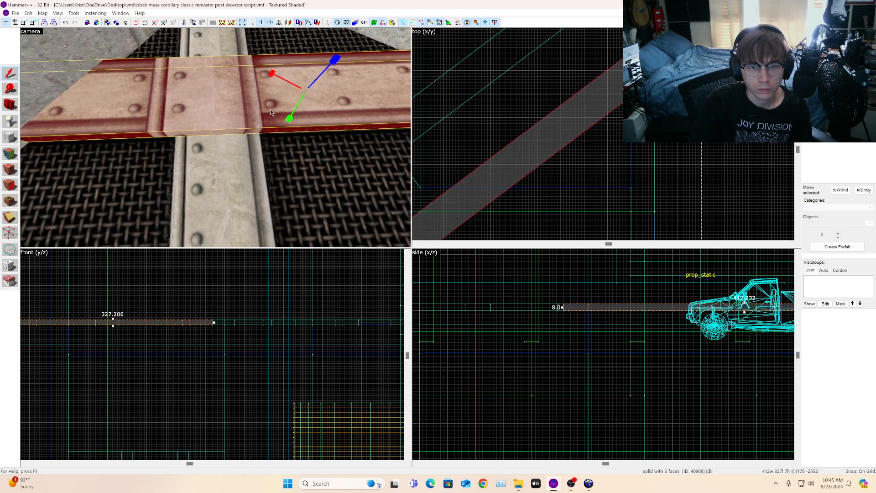
scroll(254, 127, down, 1)
scroll(254, 126, up, 1)
key(space)
drag(254, 127, 165, 126)
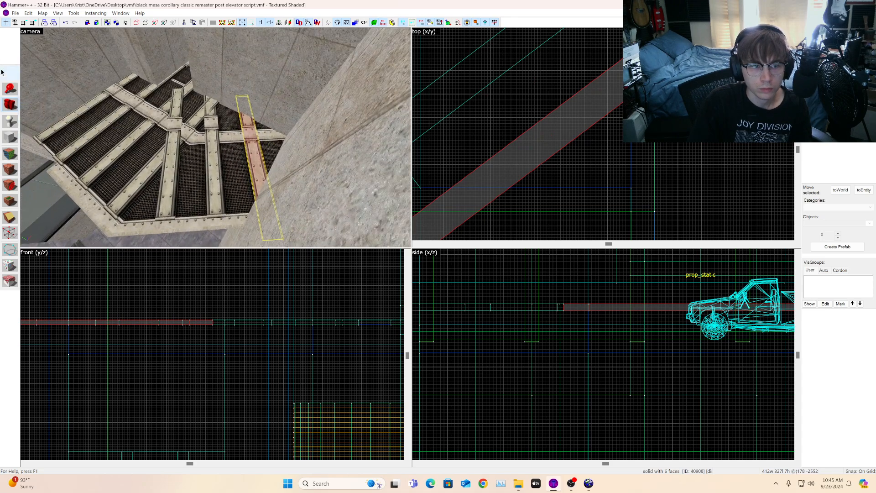
scroll(617, 131, down, 6)
scroll(585, 148, up, 6)
drag(528, 165, 561, 140)
scroll(520, 146, up, 9)
scroll(574, 163, down, 4)
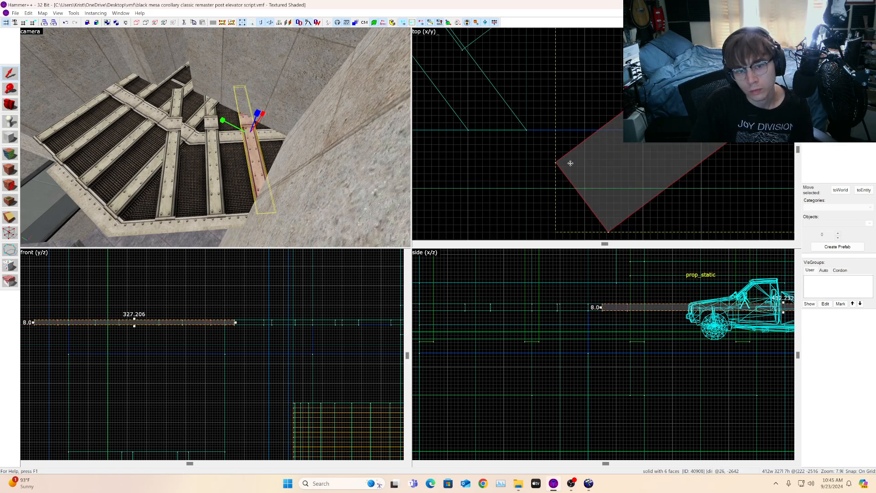
scroll(462, 148, down, 3)
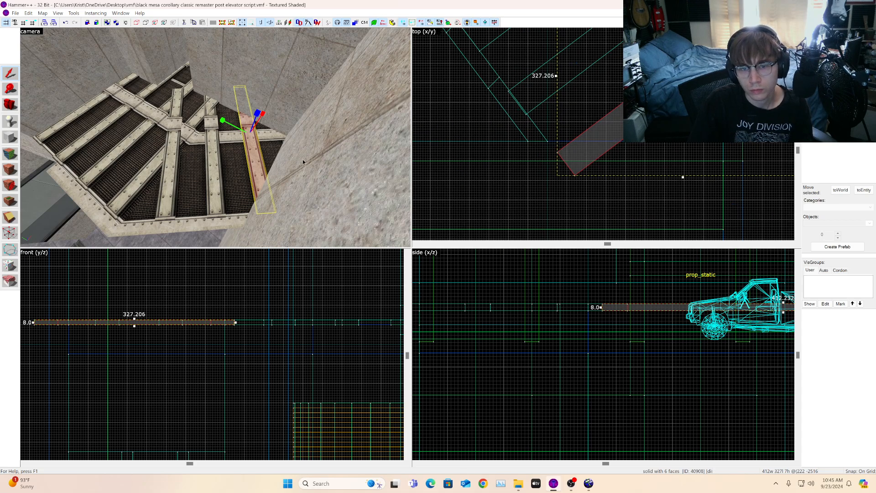
scroll(186, 147, up, 5)
key(a)
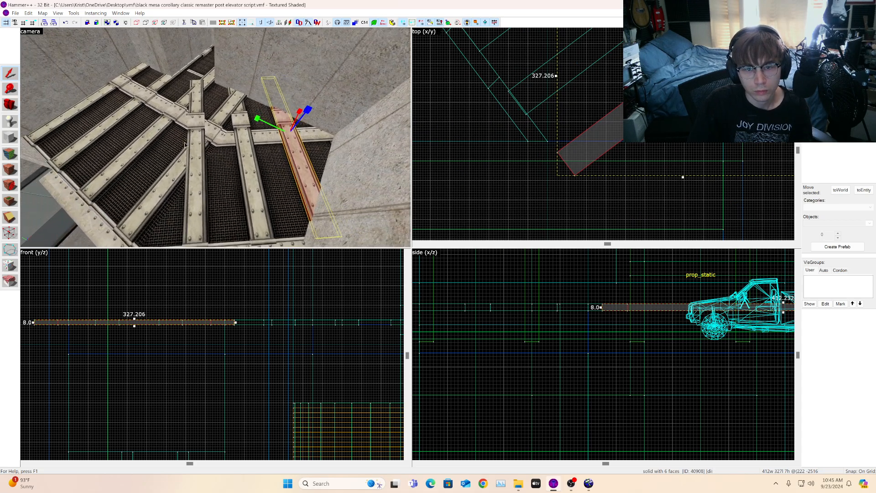
Step: Open the face edit sheet and select faces on the grating strips to inspect their texture alignment
click(10, 154)
click(241, 195)
key(d)
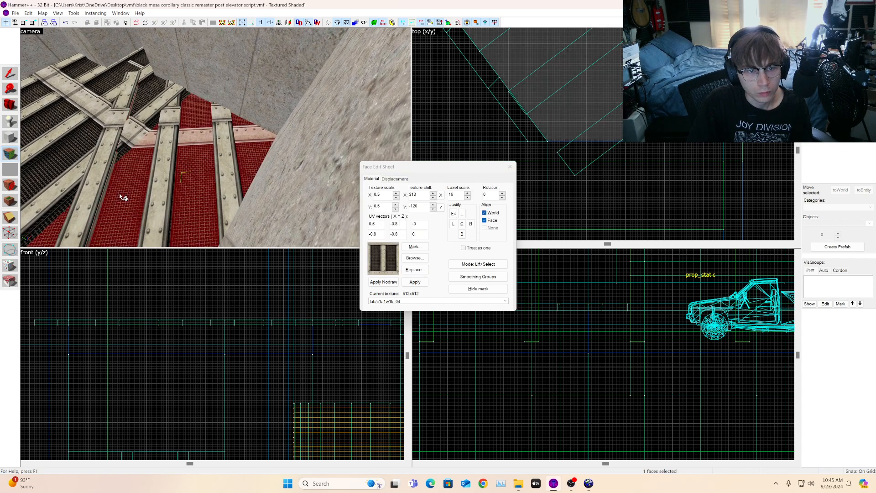
key(a)
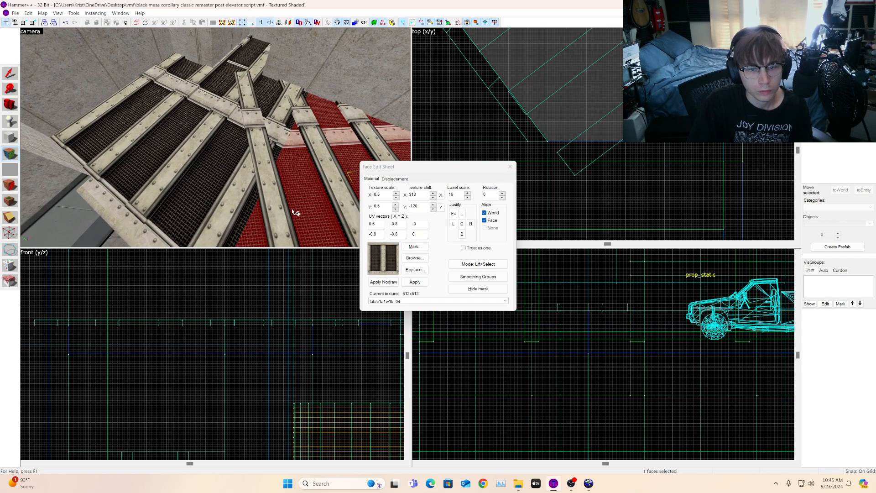
click(323, 221)
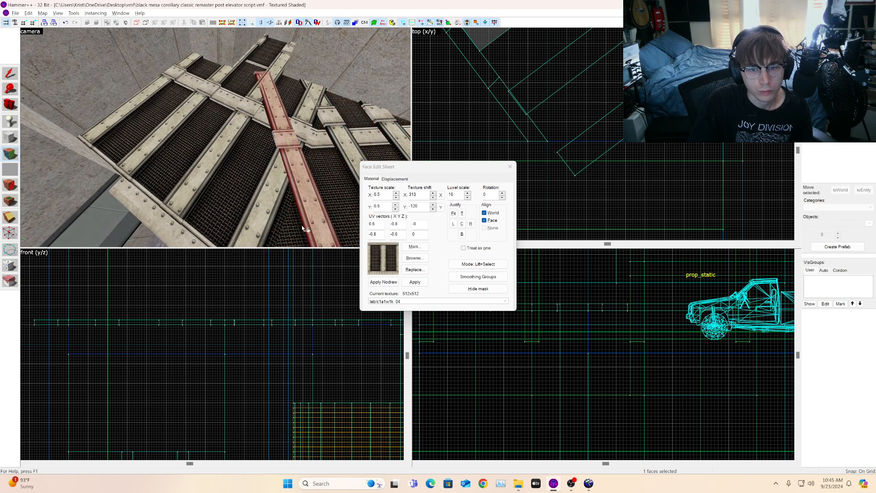
click(303, 227)
click(11, 105)
key(w)
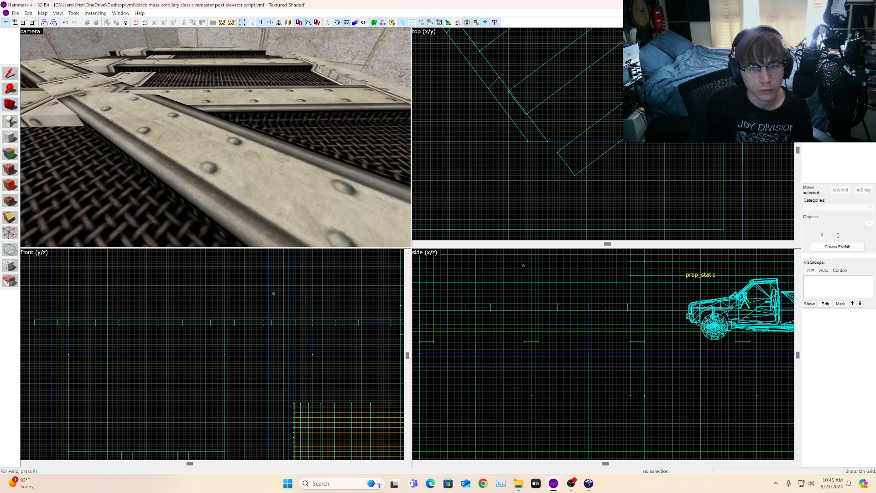
key(s)
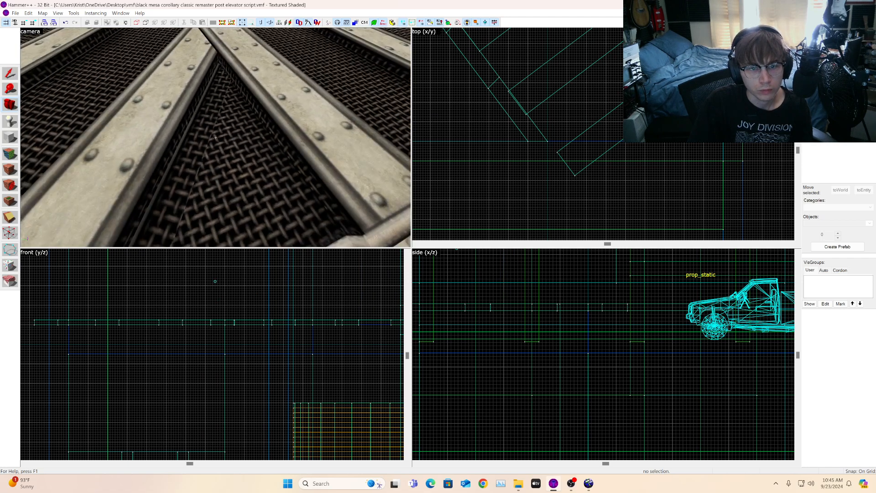
key(z)
Step: Select a side face of a beam strip to inspect its texture scale and shift
click(12, 155)
click(235, 158)
click(236, 161)
click(234, 153)
click(11, 109)
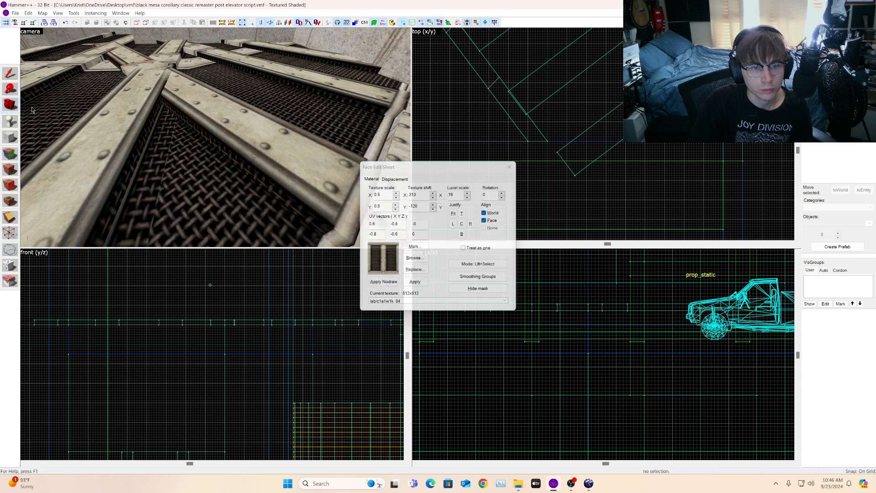
key(z)
key(a)
key(z)
click(15, 156)
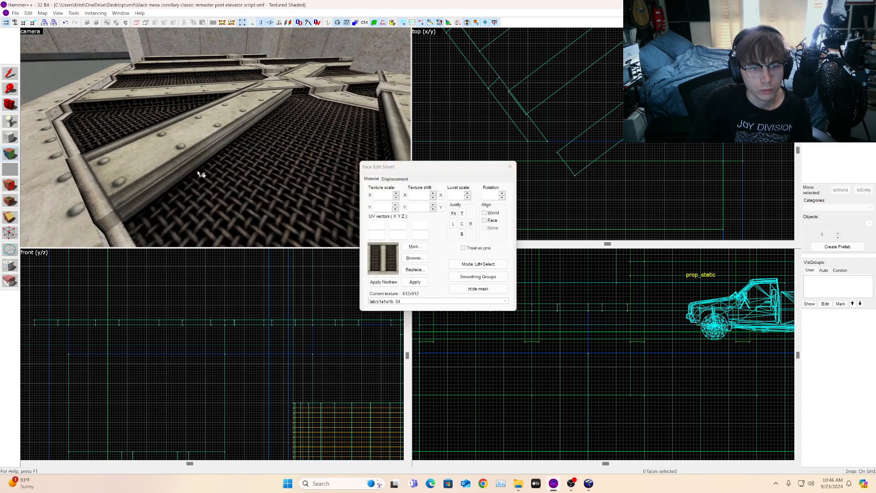
click(203, 173)
click(194, 159)
click(194, 160)
click(182, 170)
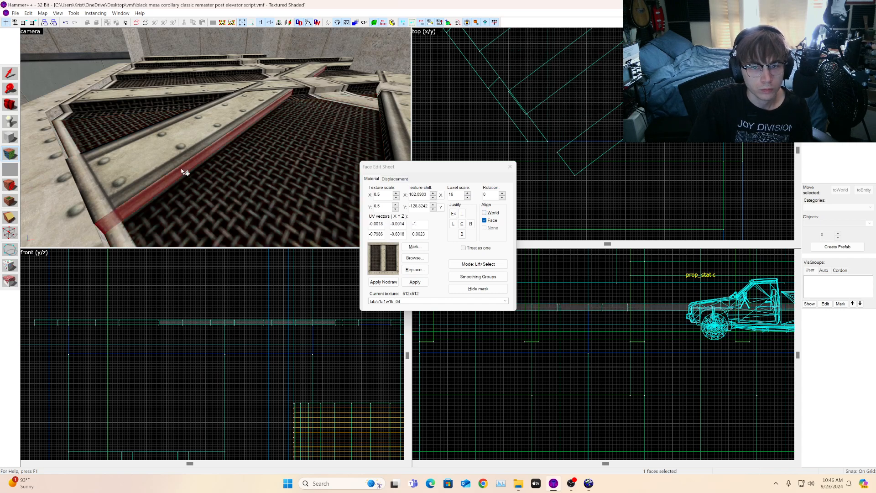
Step: Return to the selection tool and fly the camera around the grating to review the strips
click(12, 108)
key(w)
drag(206, 122, 215, 137)
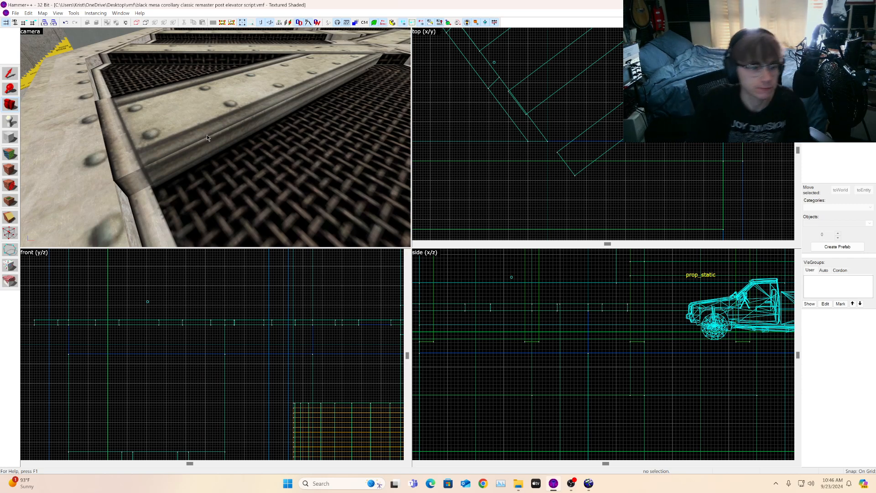
scroll(299, 132, down, 3)
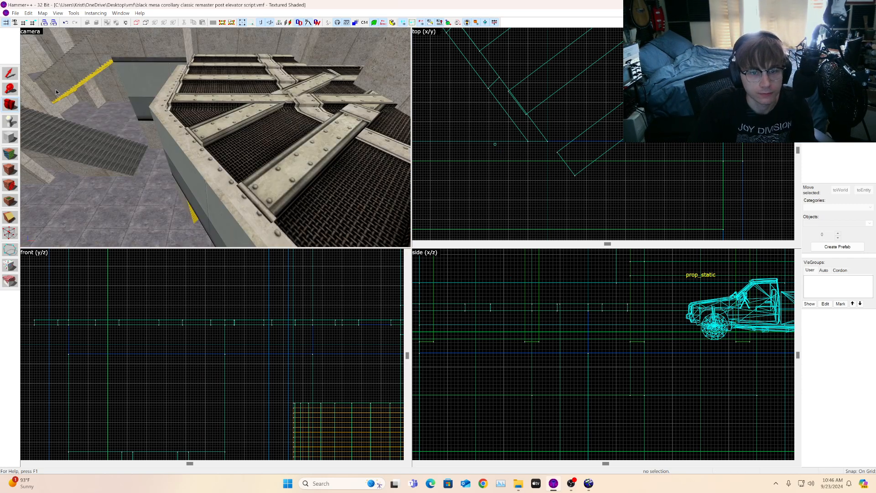
drag(183, 135, 216, 138)
key(s)
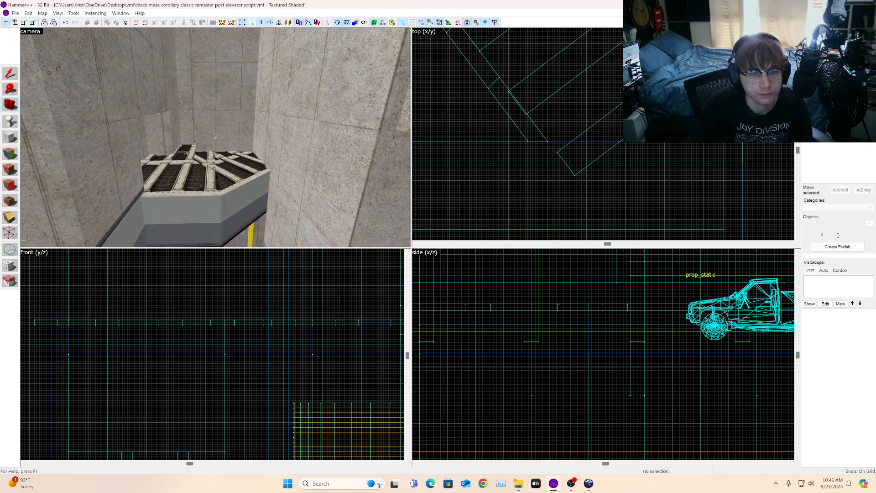
key(w)
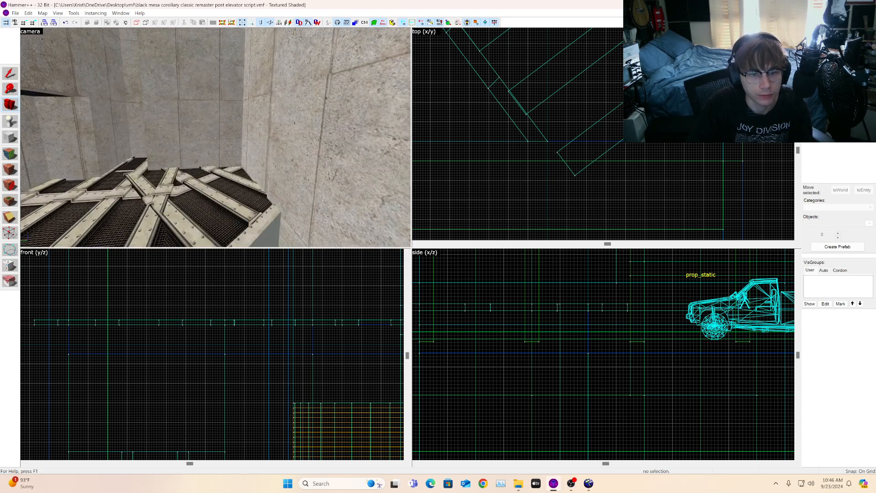
key(w)
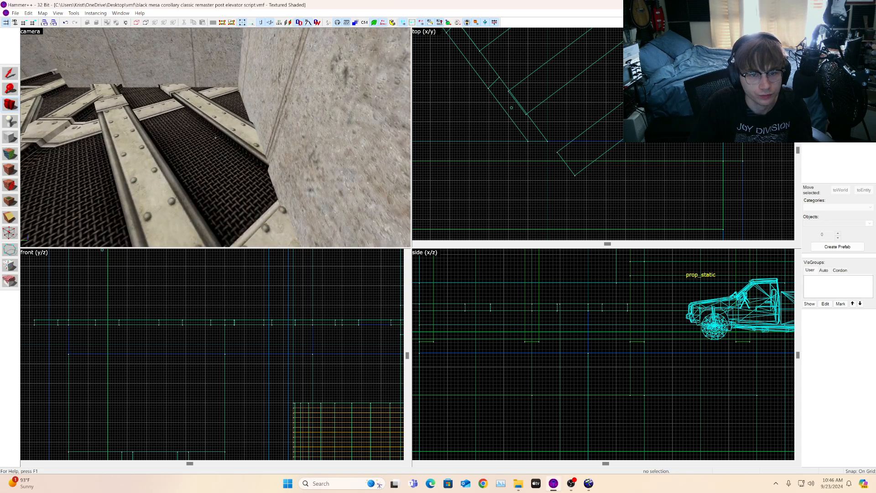
Step: Fly the camera over the grating to examine where the beam strips cross
key(d)
key(a)
key(s)
key(z)
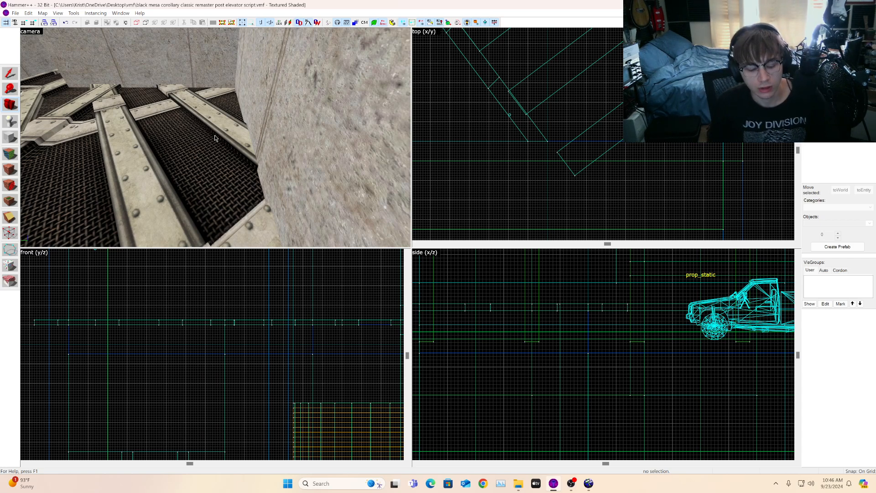
key(z)
key(s)
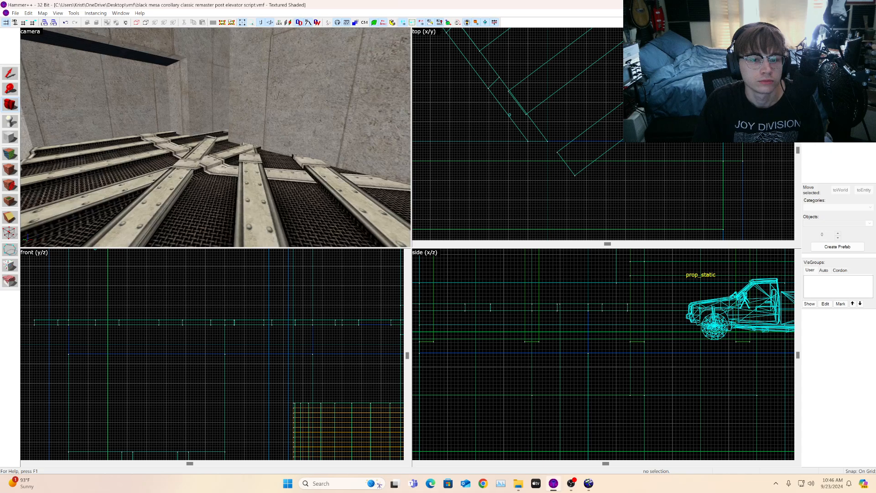
key(s)
key(w)
key(d)
key(a)
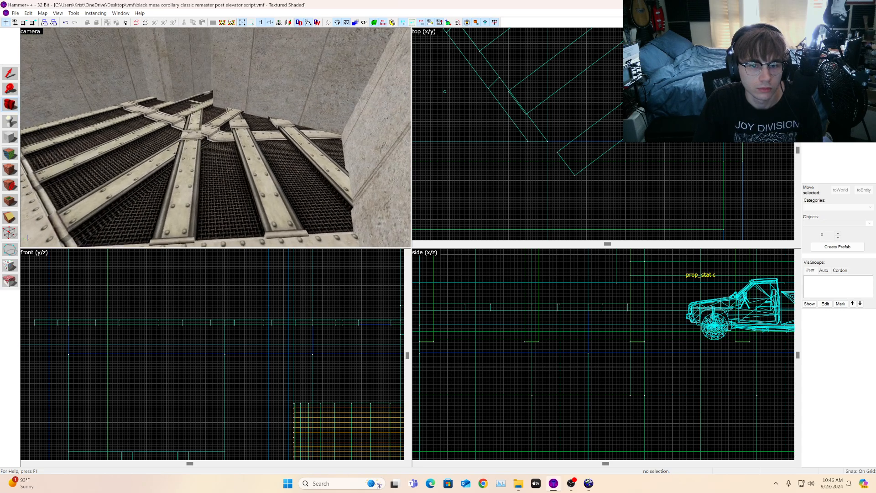
key(w)
key(s)
key(z)
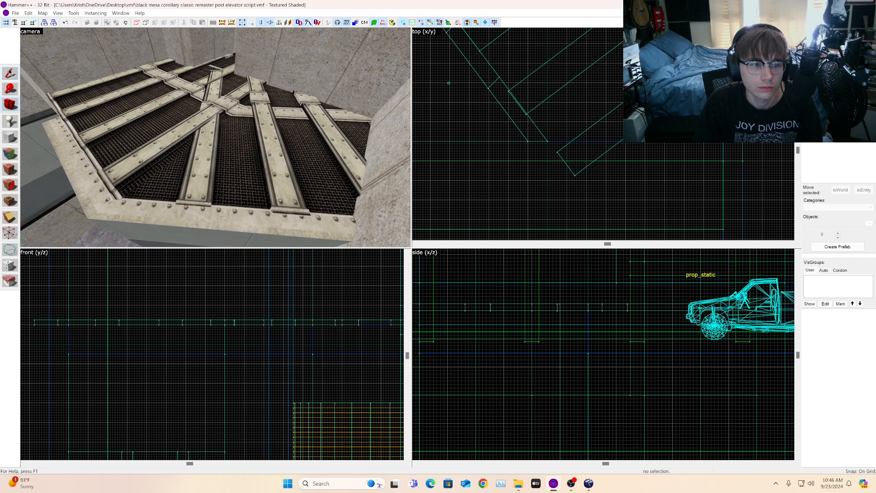
Step: Select the two crossing beam strips and choose nodraw as the current texture
click(205, 133)
key(ctrl+shift+e)
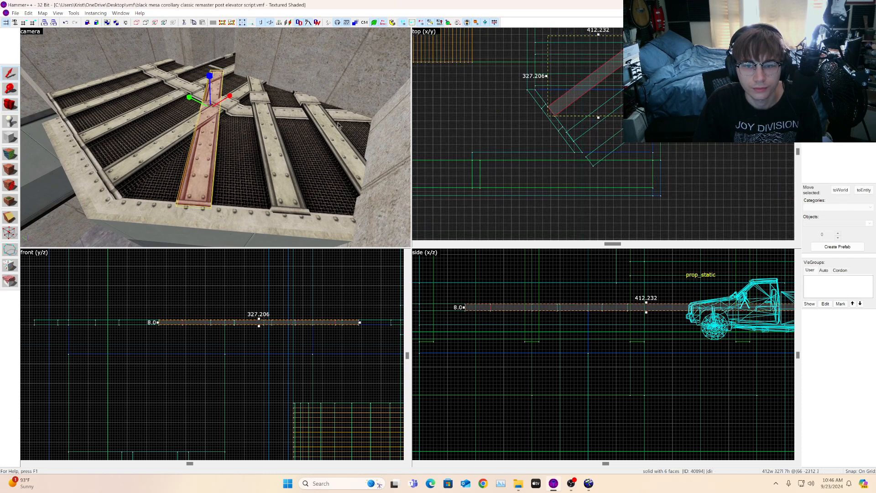
ctrl+click(182, 133)
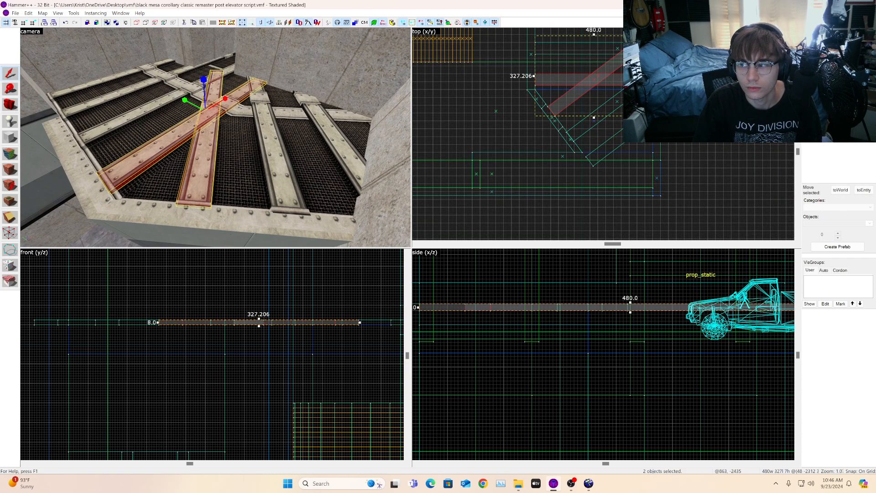
click(860, 122)
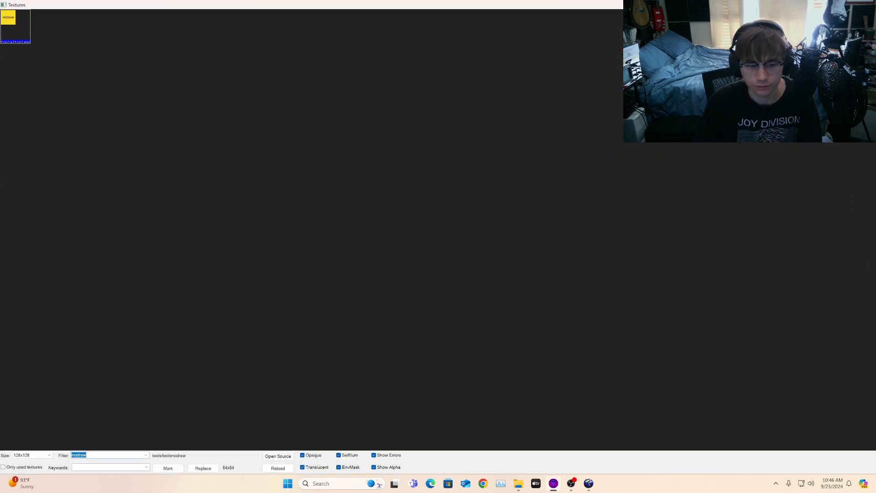
double_click(1, 26)
Step: Clip both selected strips along a diagonal line in the top view where they meet the other beam
click(10, 218)
scroll(536, 103, up, 10)
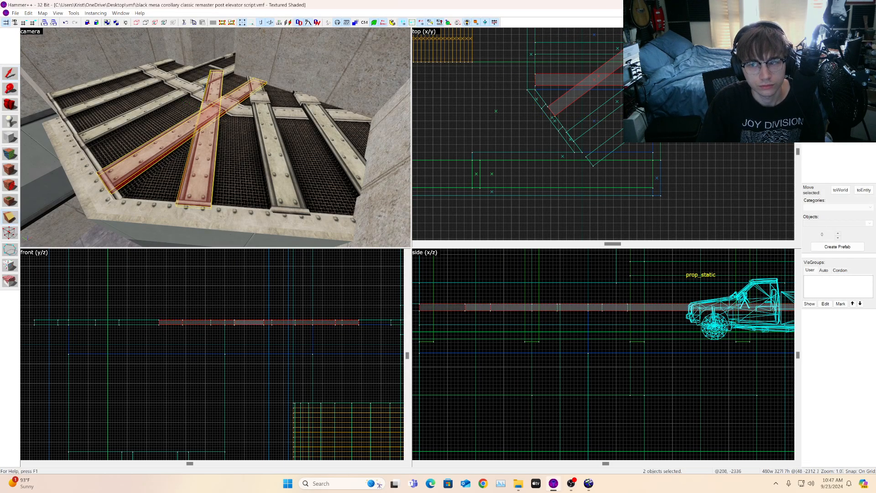
drag(533, 104, 550, 107)
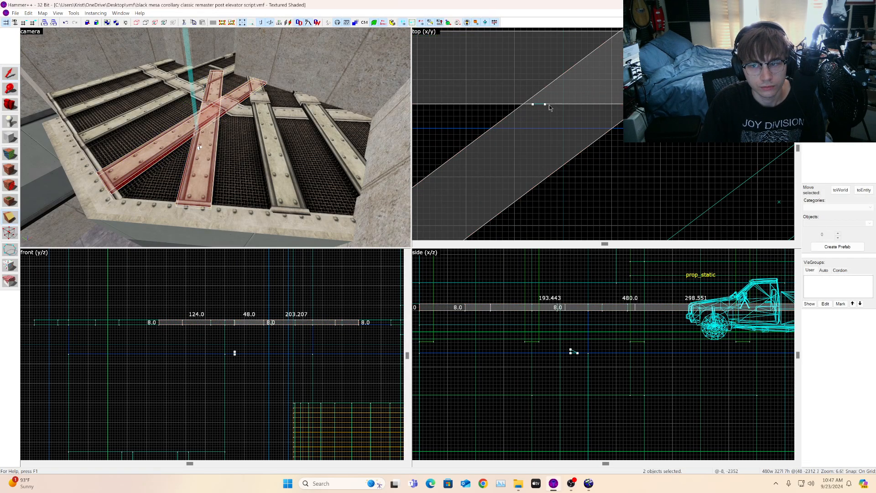
click(9, 218)
click(10, 221)
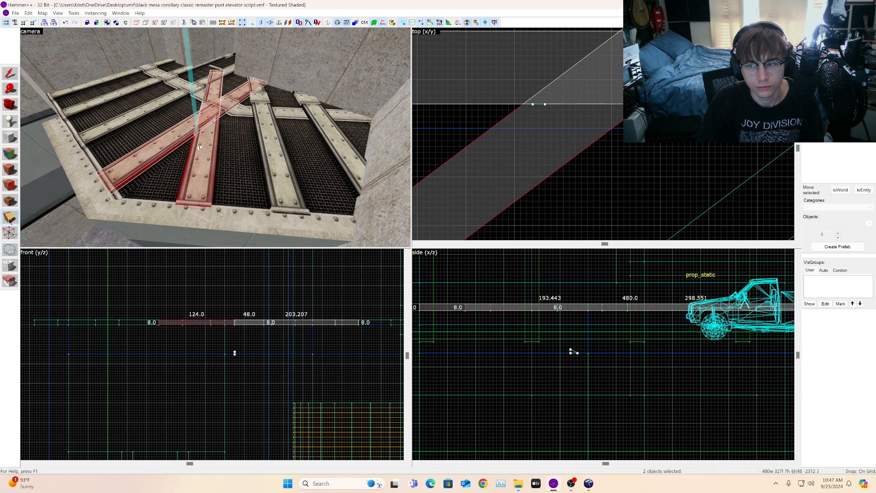
click(9, 221)
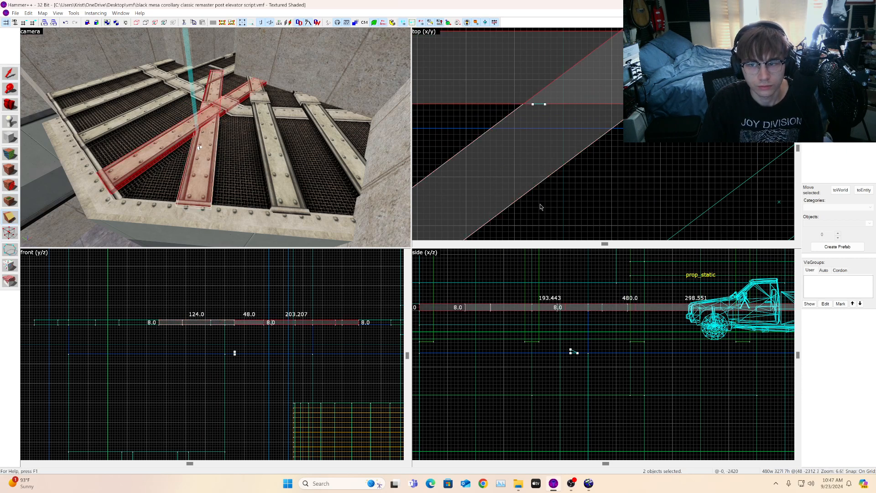
click(8, 218)
click(9, 218)
key(Return)
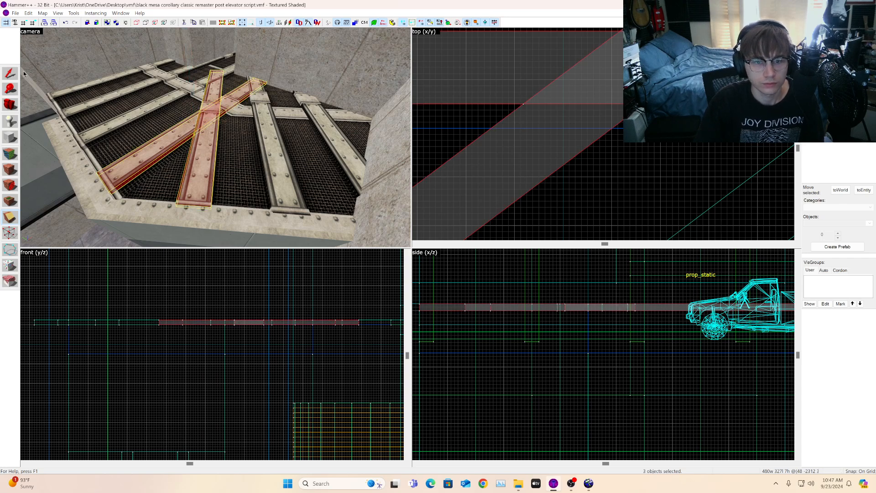
Step: Delete the clipped-off end piece of the strip
click(10, 74)
scroll(604, 147, down, 9)
key(Escape)
click(213, 94)
key(Delete)
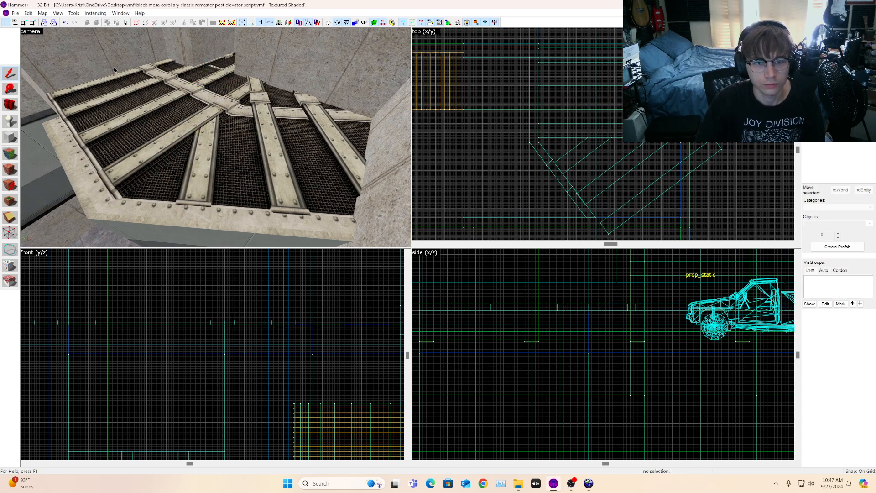
Step: Select another beam strip and clip it along a line in the top view
click(10, 104)
key(z)
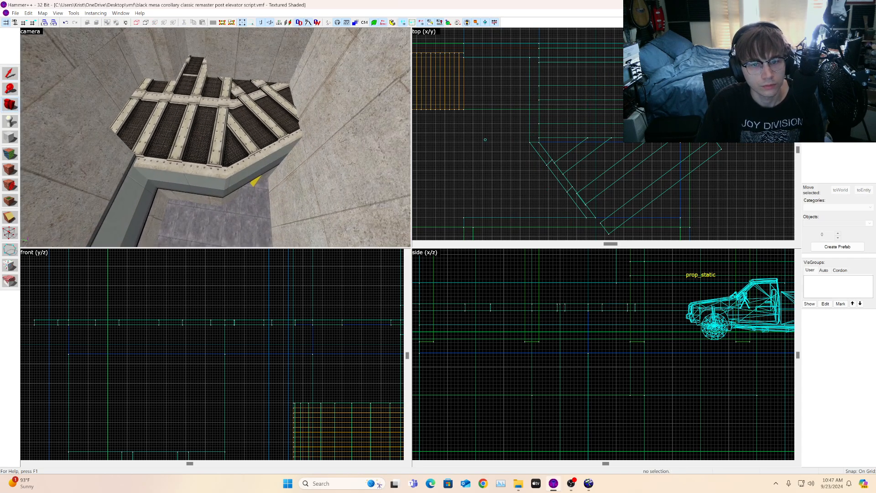
key(w)
key(z)
click(206, 132)
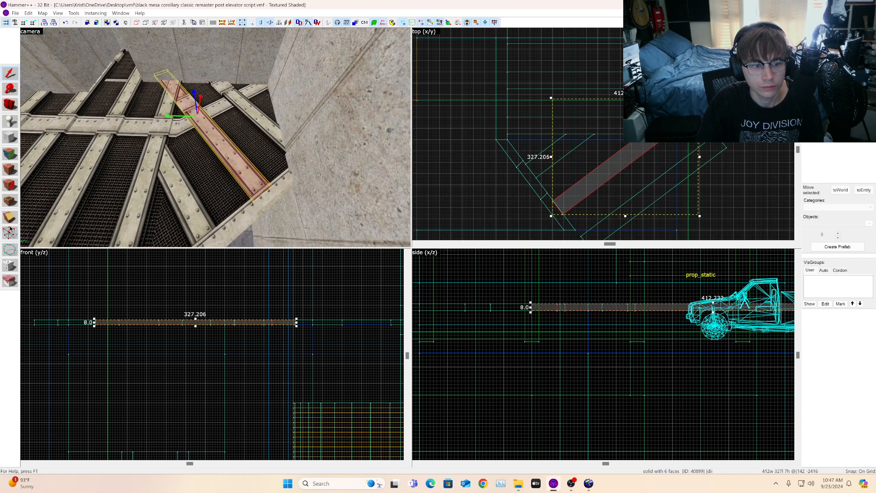
scroll(562, 160, up, 4)
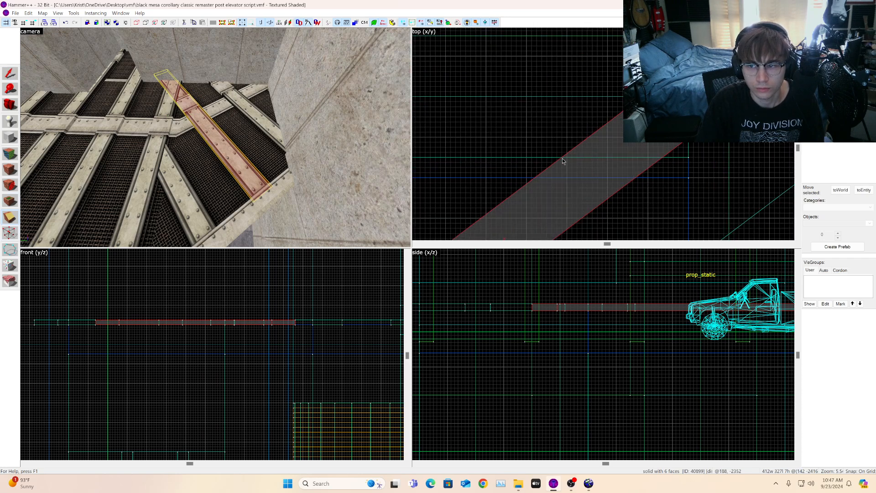
key(shift+x)
drag(562, 158, 582, 157)
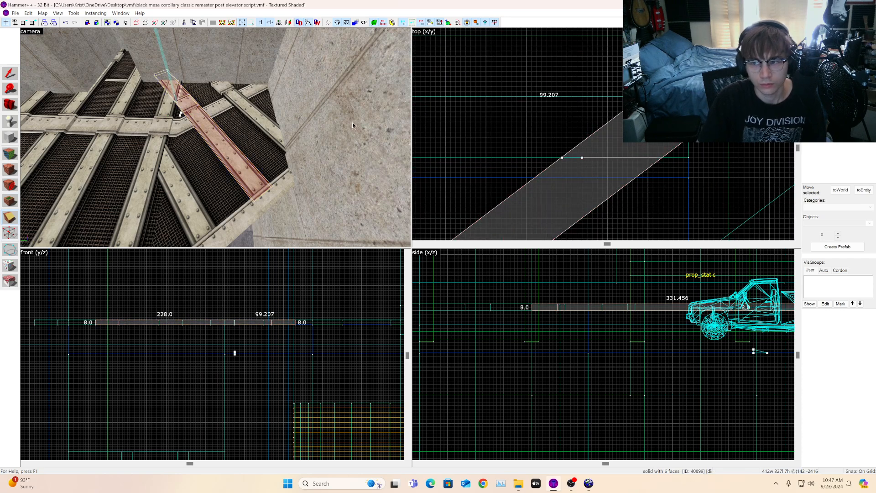
key(Return)
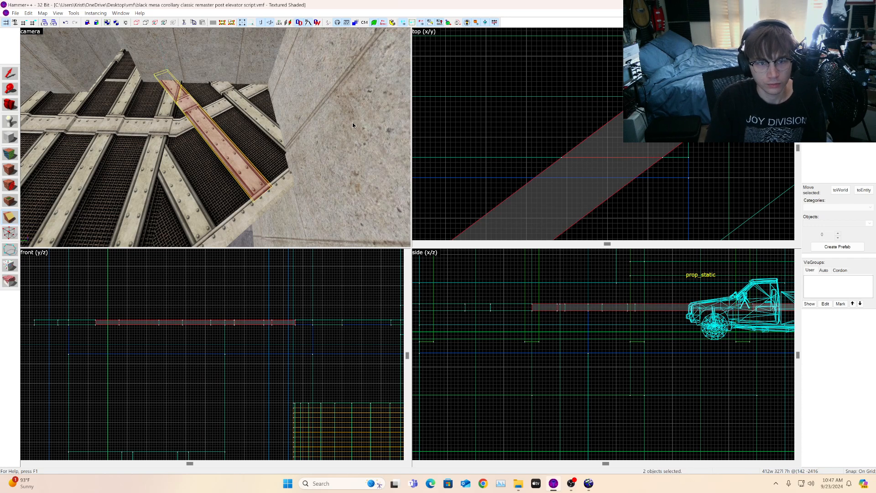
Step: Delete the piece clipped off that strip
key(shift+s)
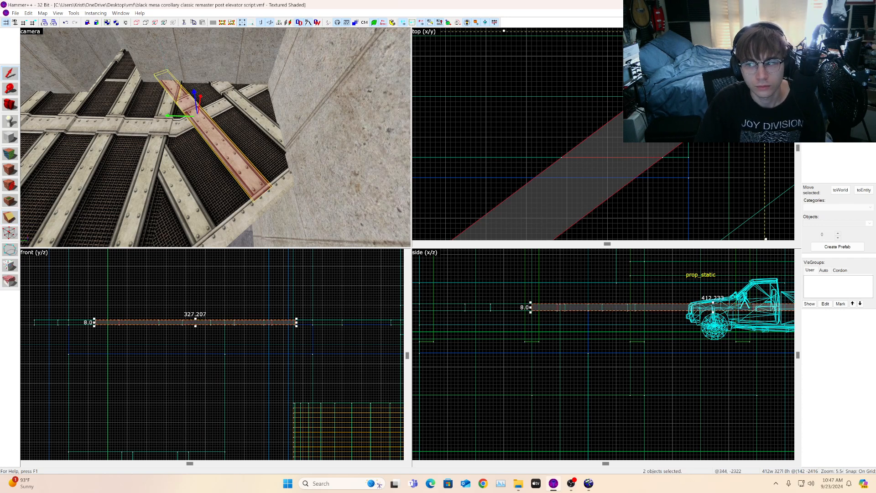
click(252, 354)
key(w)
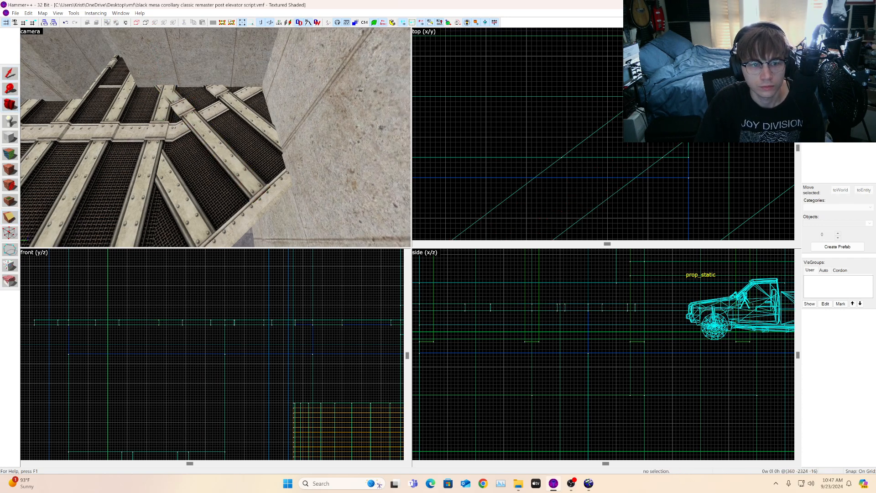
click(224, 115)
key(Delete)
Step: Fly the camera around the grating to inspect the trimmed beam ends
key(s)
click(10, 104)
drag(69, 96, 67, 96)
key(d)
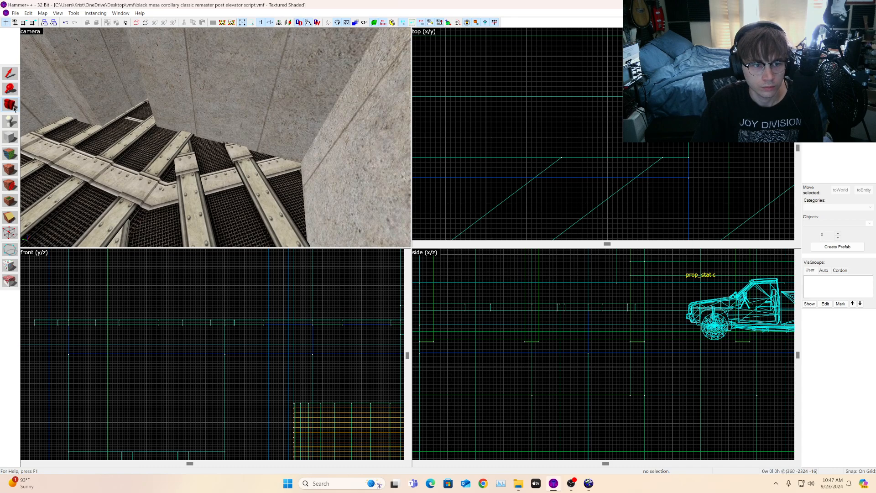
key(z)
key(s)
key(a)
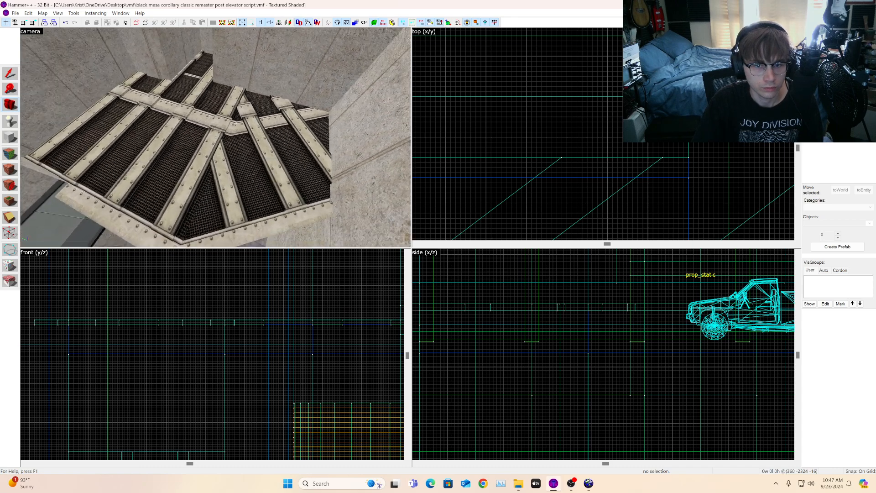
key(w)
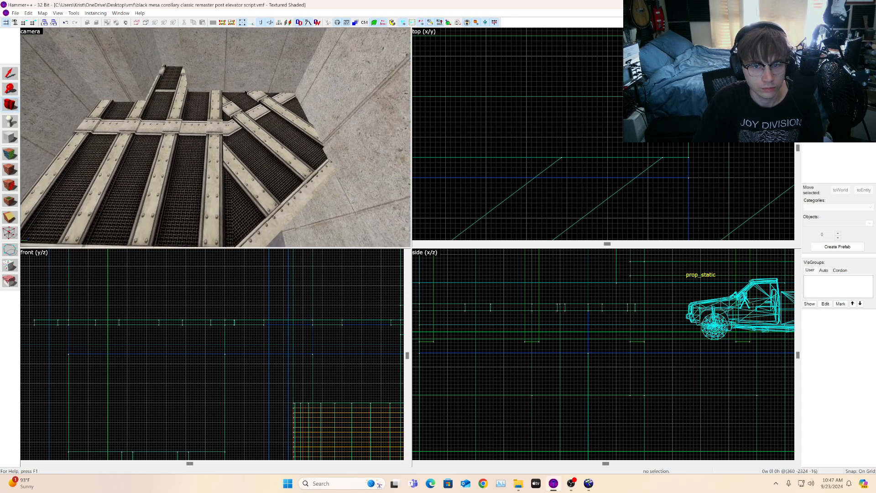
key(z)
click(6, 74)
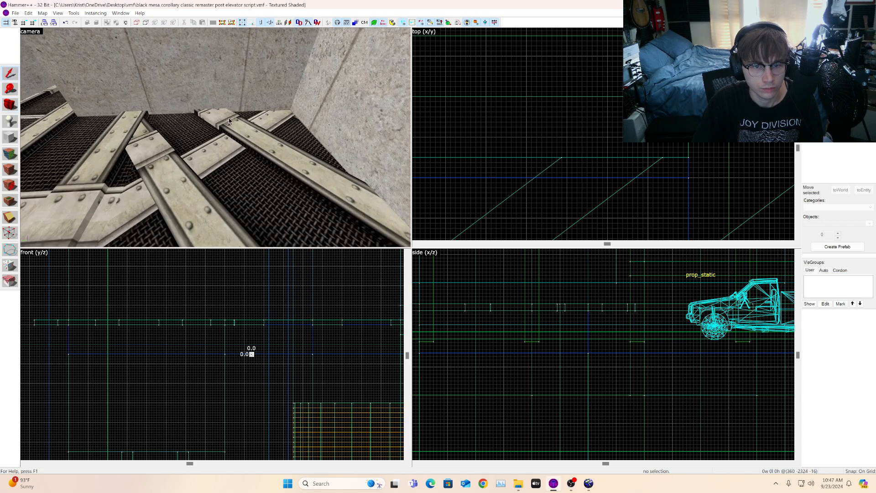
click(229, 118)
key(z)
key(s)
key(z)
scroll(640, 145, down, 7)
click(726, 145)
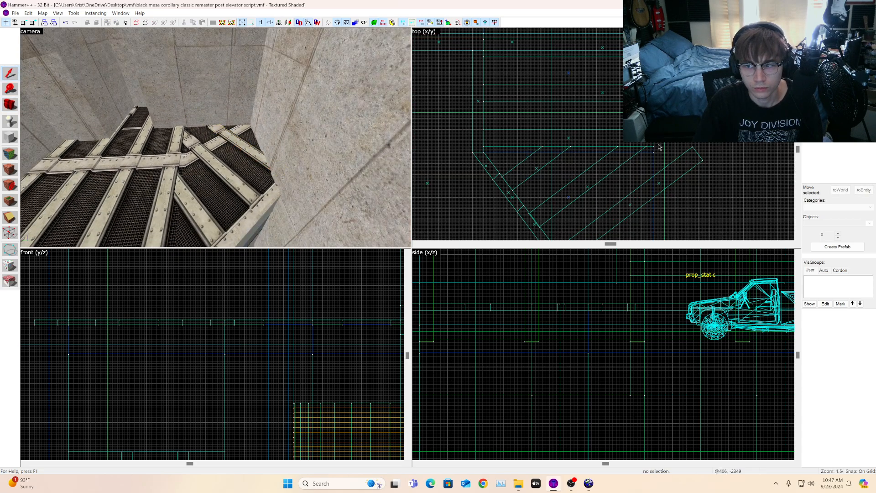
Step: Select the beam strip next to the wall and clip it along a line in the top view
click(223, 137)
scroll(581, 191, up, 3)
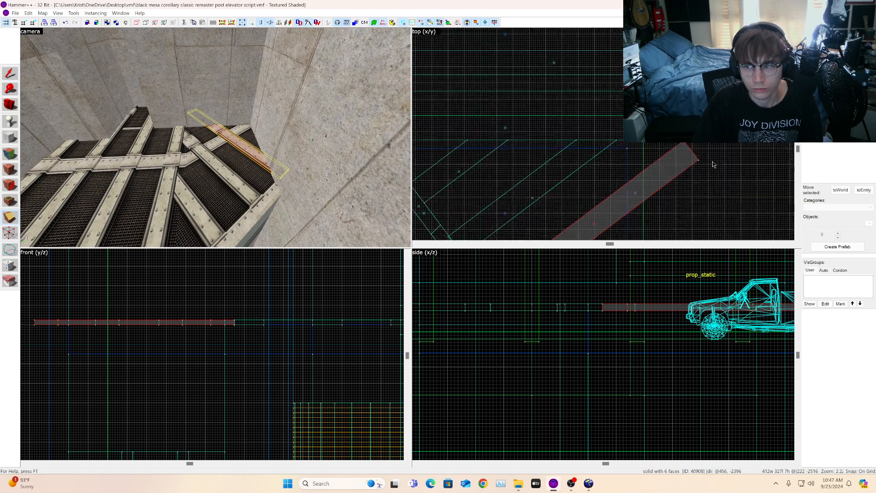
scroll(581, 193, up, 4)
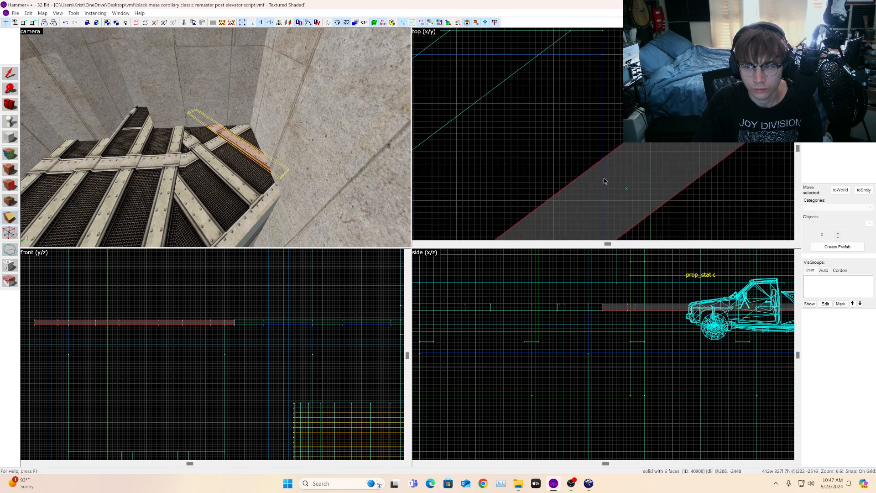
drag(604, 178, 603, 187)
scroll(462, 167, down, 3)
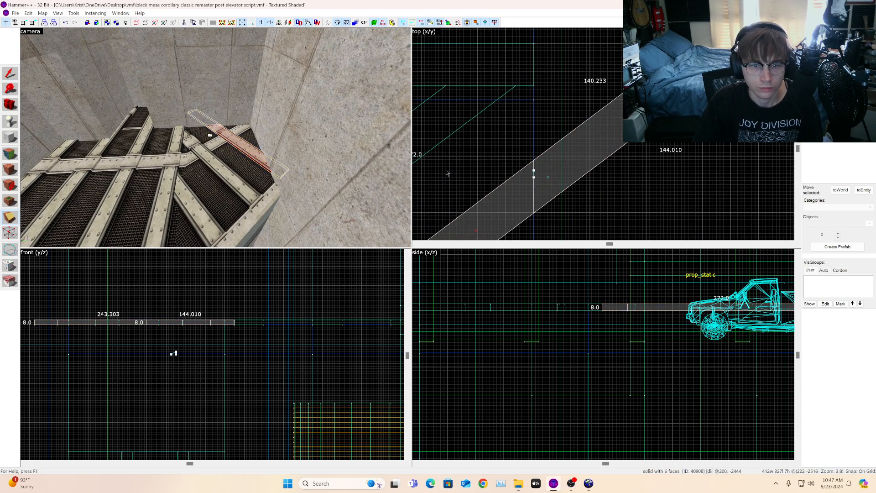
key(shift+x)
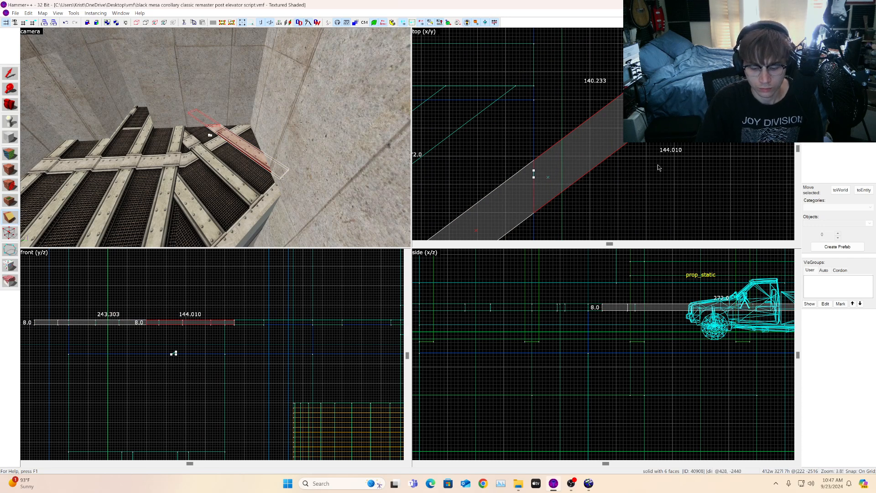
key(Return)
Step: Clip that strip's end again along a line in the top view, keeping the short end piece
scroll(605, 146, up, 3)
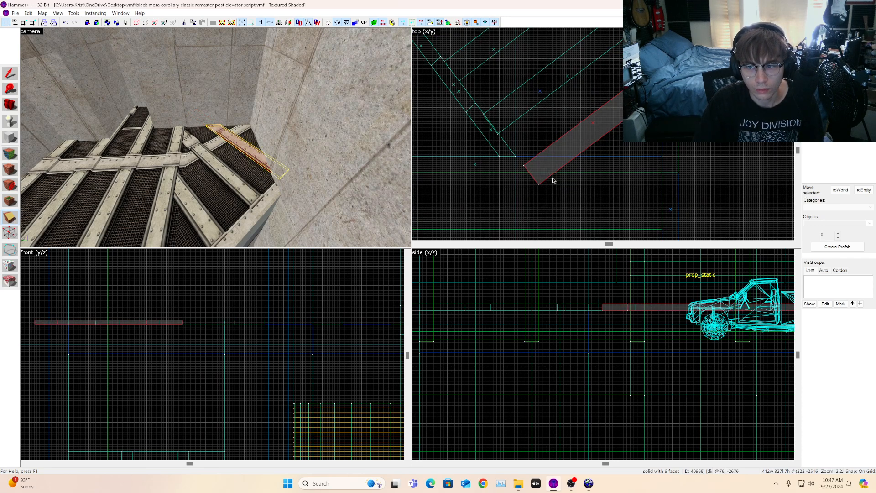
drag(543, 142, 557, 142)
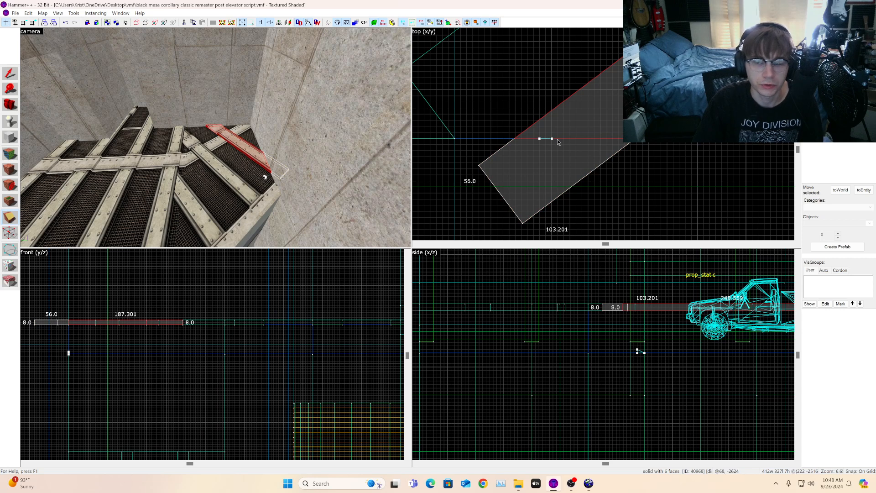
click(10, 221)
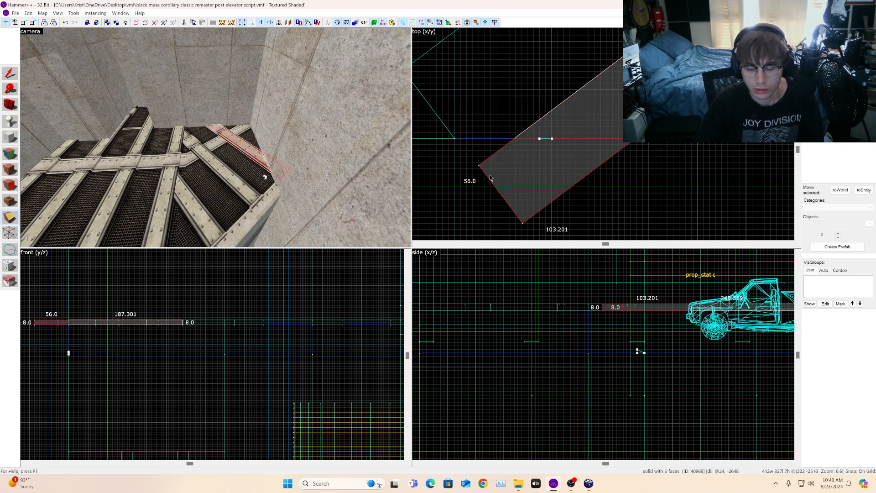
key(Return)
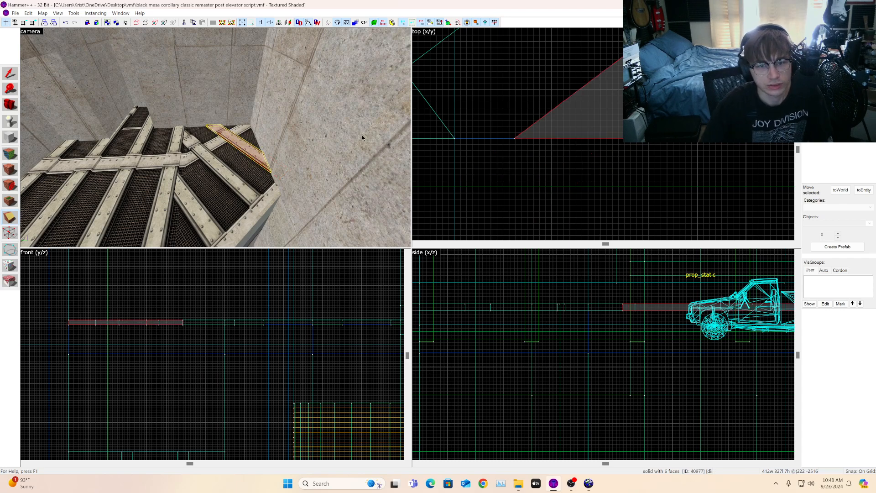
click(10, 73)
scroll(681, 152, down, 4)
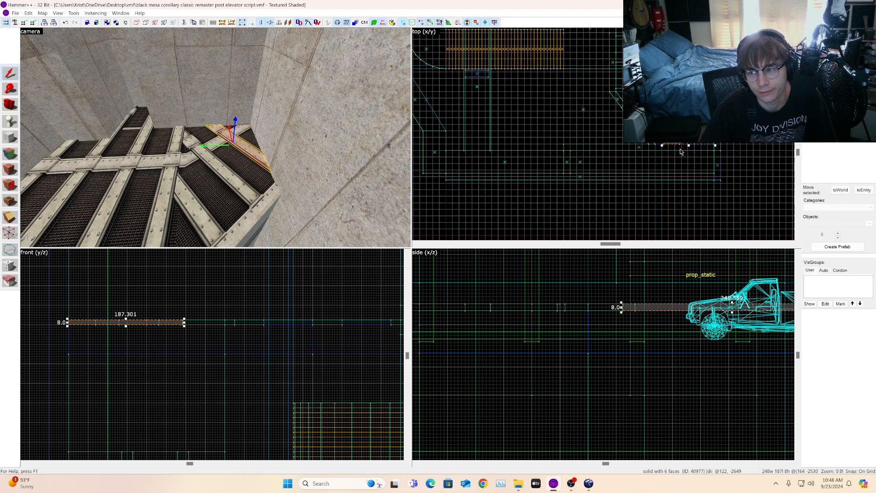
scroll(731, 126, up, 2)
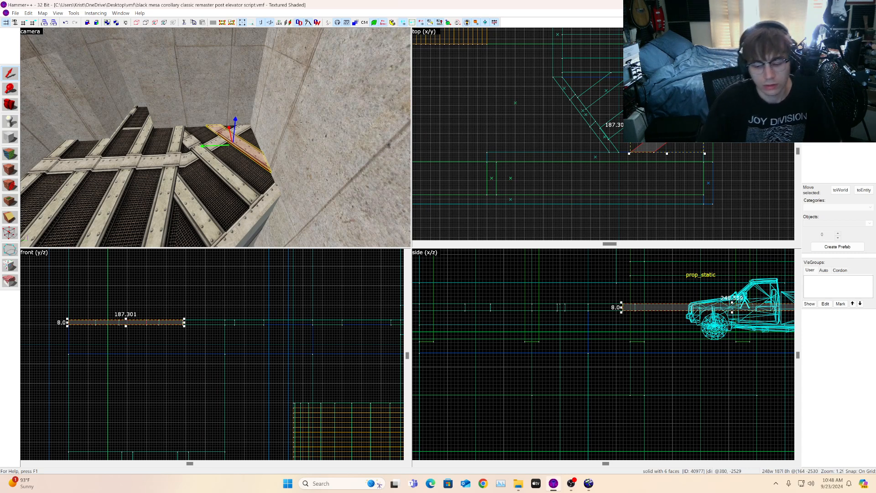
Step: Apply the labrc1a1w1k_04 beam texture to the top faces of the newly clipped beam strip
drag(733, 146, 800, 148)
key(Escape)
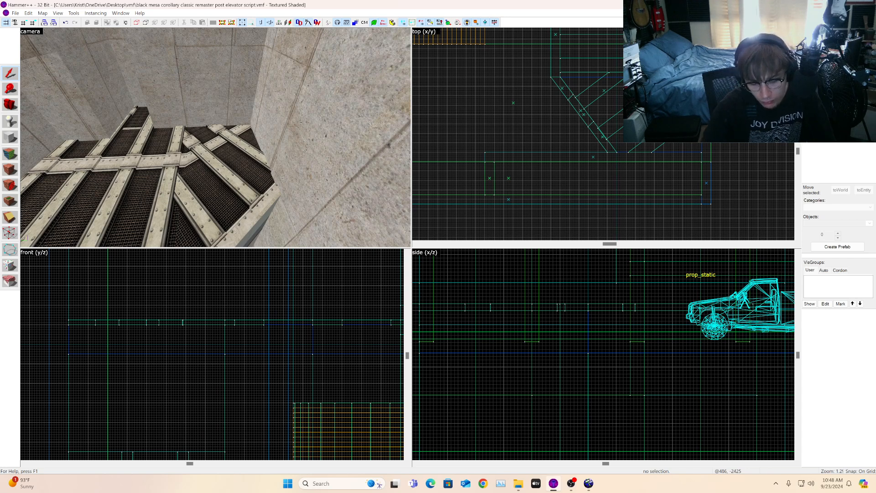
scroll(701, 105, down, 2)
click(11, 106)
drag(55, 101, 41, 102)
mouse_move(216, 137)
mouse_down()
mouse_move(220, 159)
mouse_move(210, 139)
mouse_move(224, 156)
mouse_move(214, 133)
mouse_move(222, 123)
mouse_move(215, 138)
mouse_up()
key(w)
key(w)
key(w)
click(12, 153)
click(229, 136)
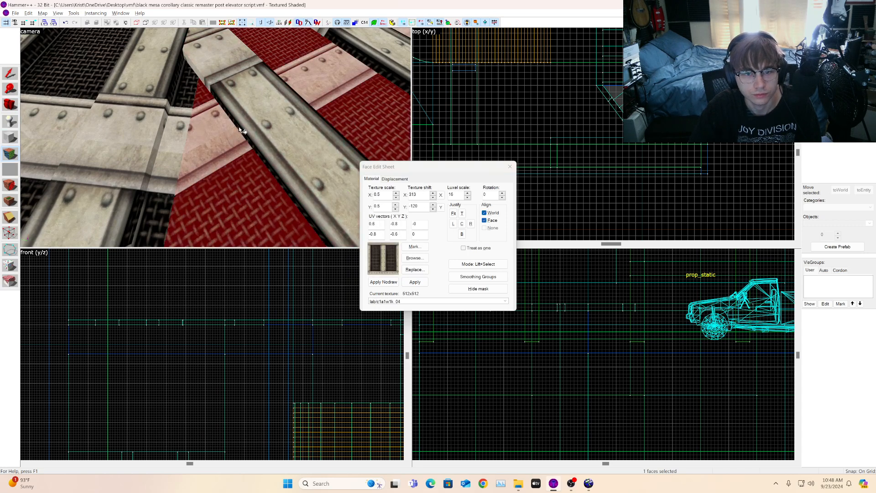
alt+right_click(240, 129)
alt+right_click(245, 117)
click(13, 106)
drag(201, 135, 233, 137)
click(12, 153)
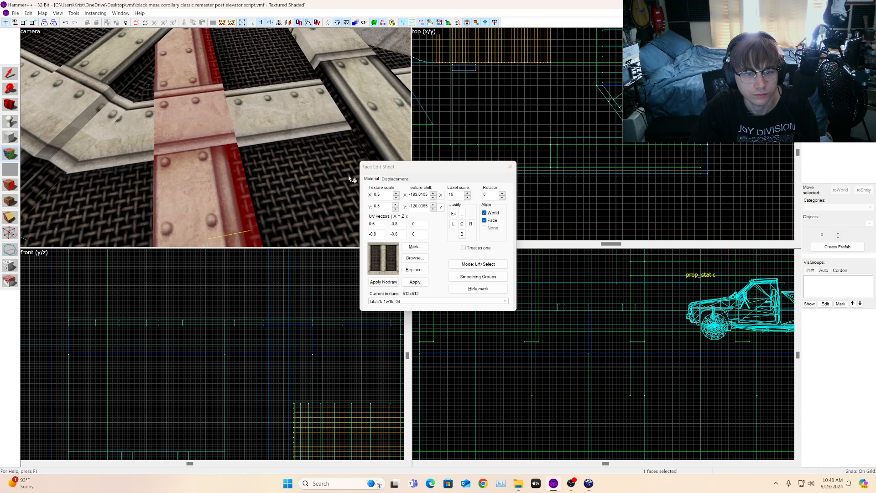
Step: Set the beam top face's horizontal texture shift to -197
click(433, 198)
click(433, 198)
click(433, 198)
click(433, 197)
click(433, 197)
click(433, 197)
click(433, 198)
click(433, 198)
click(433, 198)
click(433, 197)
click(434, 198)
click(433, 197)
click(433, 198)
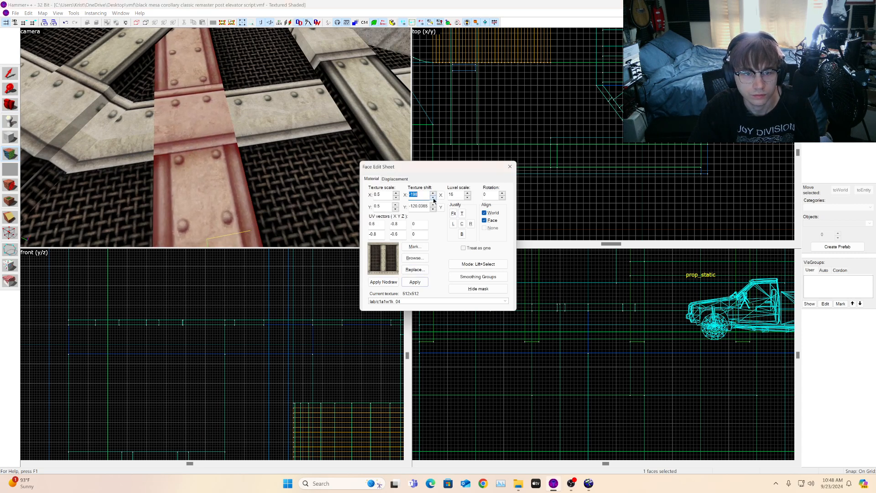
click(434, 194)
key(s)
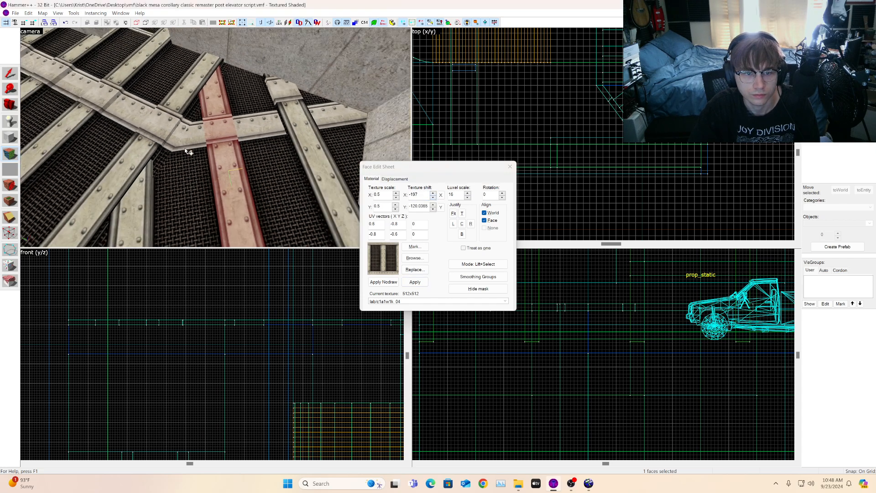
Step: Apply the beam texture to the neighbouring beam faces and set their horizontal texture shift to -183
key(w)
click(259, 133)
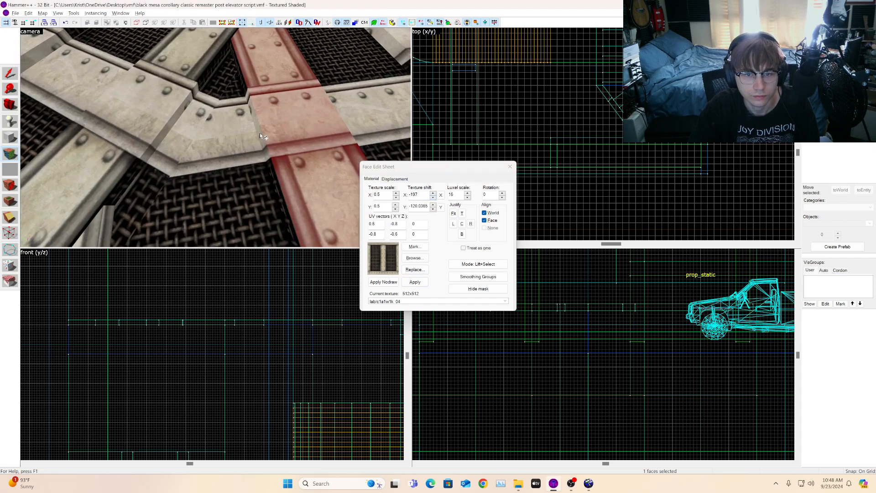
click(275, 123)
key(d)
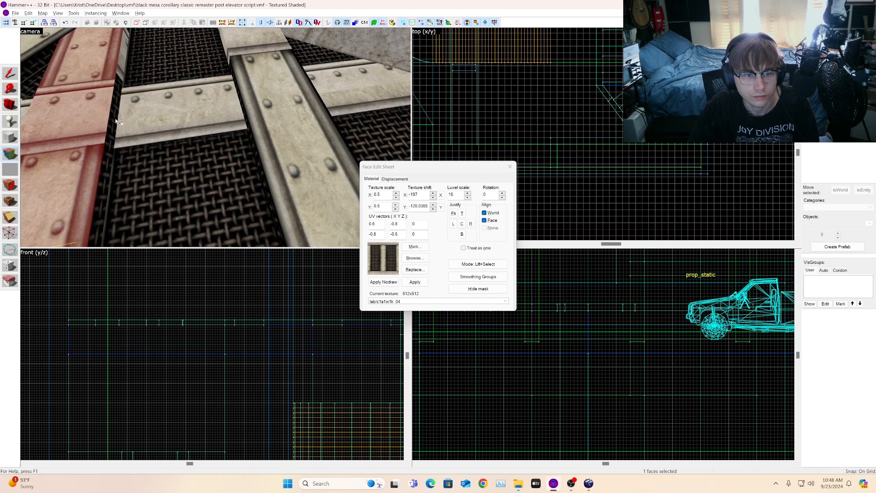
click(114, 117)
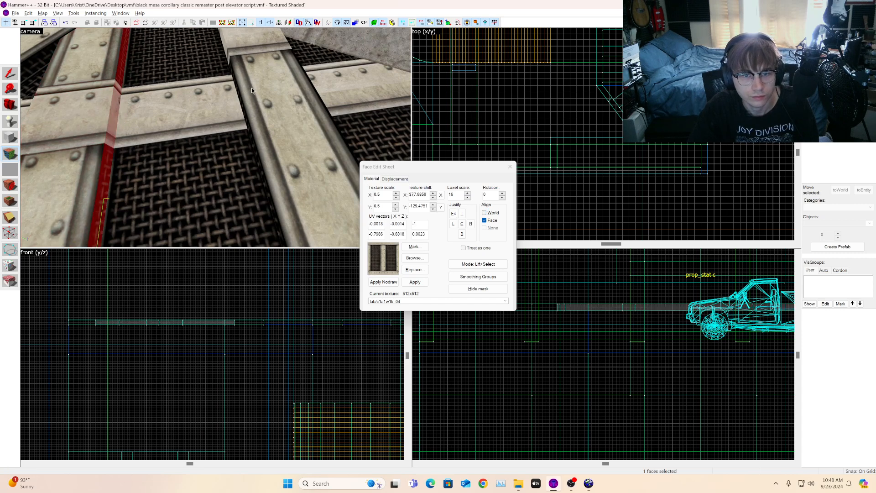
click(215, 105)
alt+right_click(241, 97)
click(242, 97)
alt+right_click(259, 91)
click(260, 91)
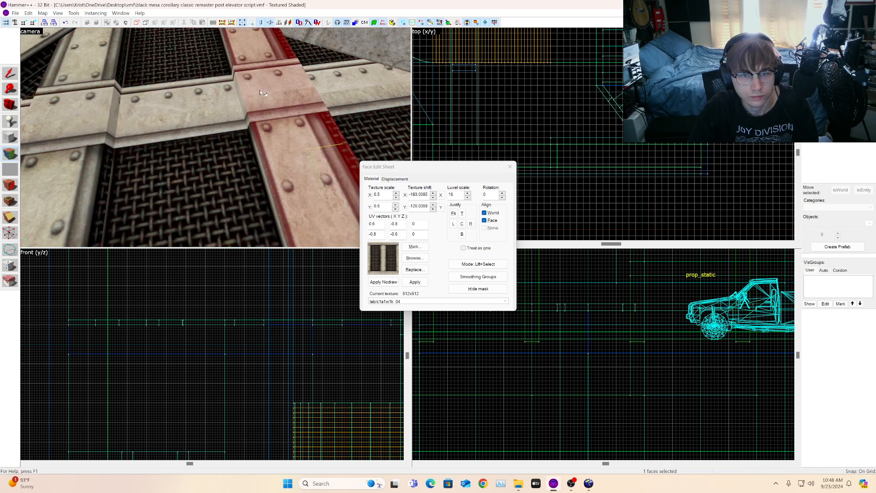
click(433, 193)
click(434, 198)
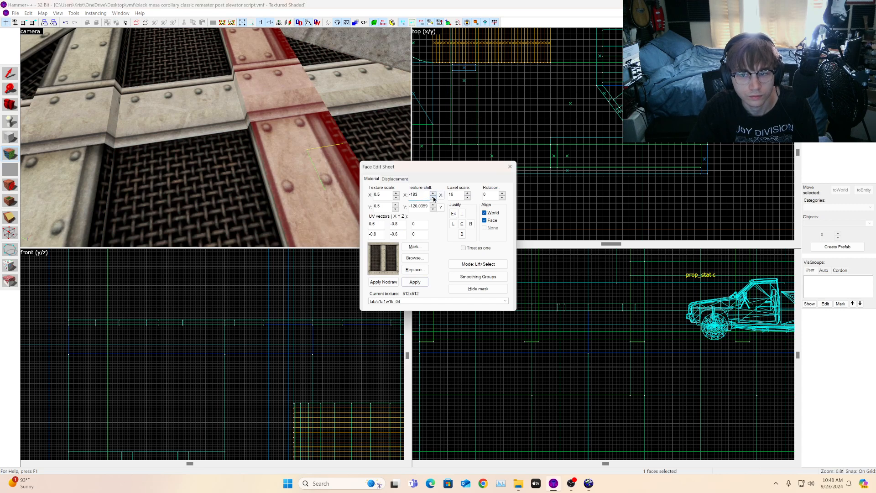
click(434, 198)
click(434, 197)
click(434, 198)
Step: Apply the beam texture to another beam face further along the strip
alt+right_click(263, 167)
key(d)
click(110, 144)
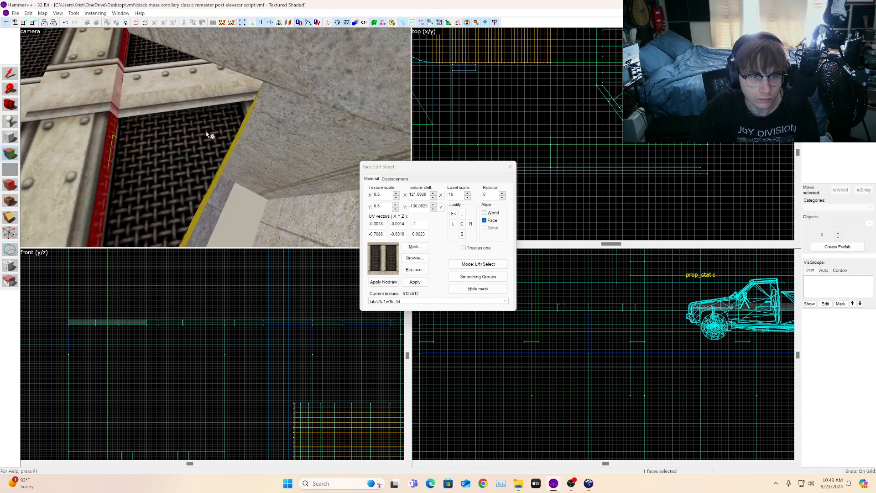
click(205, 131)
key(s)
key(a)
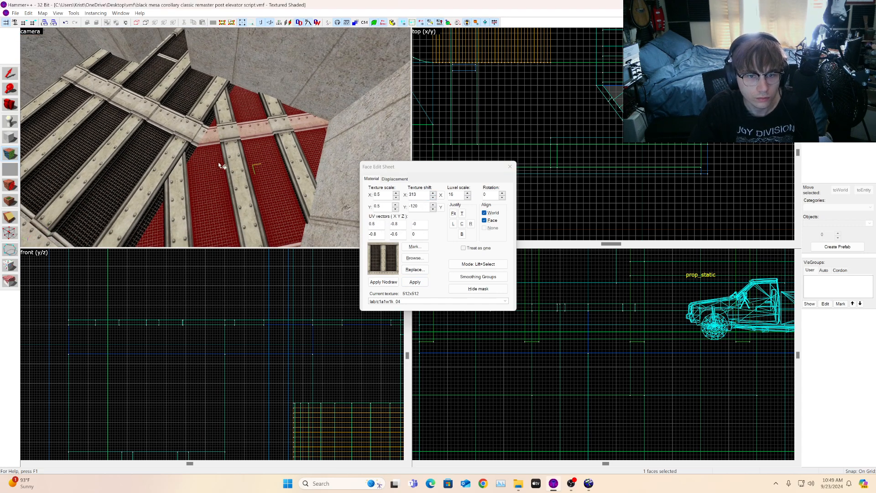
Step: Select a grating face on the beam strip to check its texture alignment
click(11, 105)
drag(151, 136, 216, 138)
key(s)
key(w)
key(w)
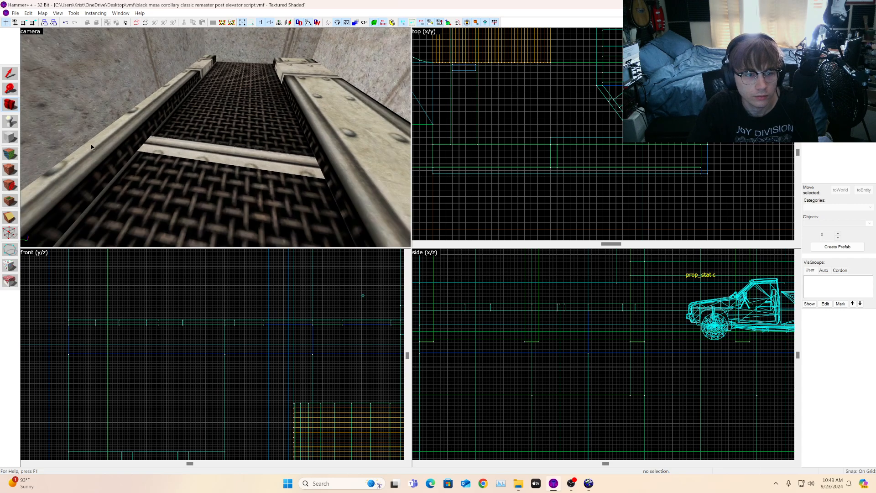
click(11, 154)
click(197, 179)
key(s)
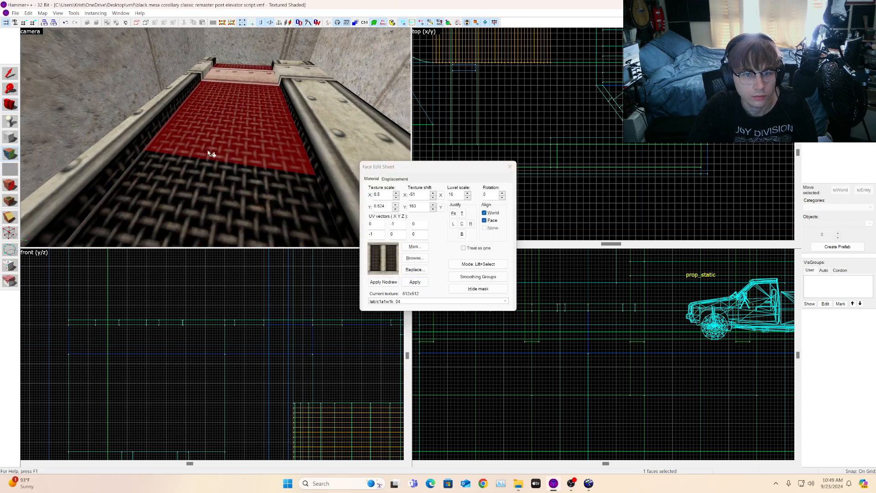
key(s)
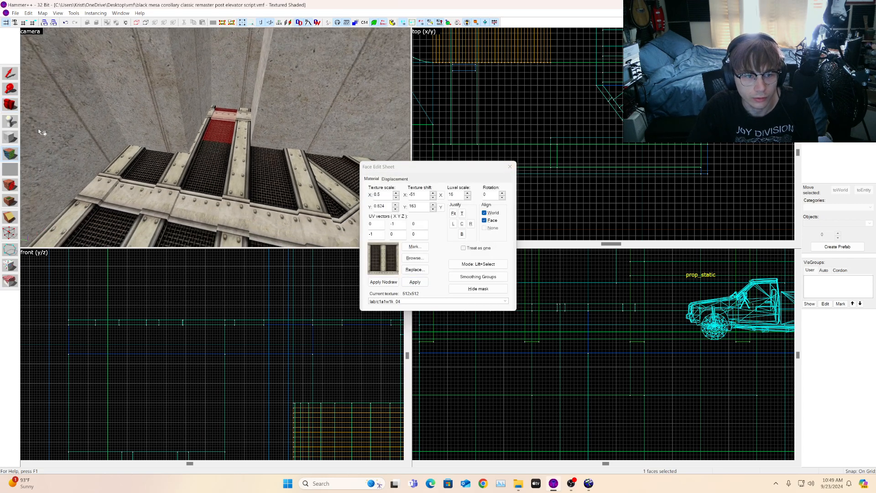
Step: Fly the camera around the stairwell and grating area to inspect the walls and beams
click(11, 108)
drag(216, 137, 215, 137)
key(s)
key(w)
key(s)
key(s)
key(w)
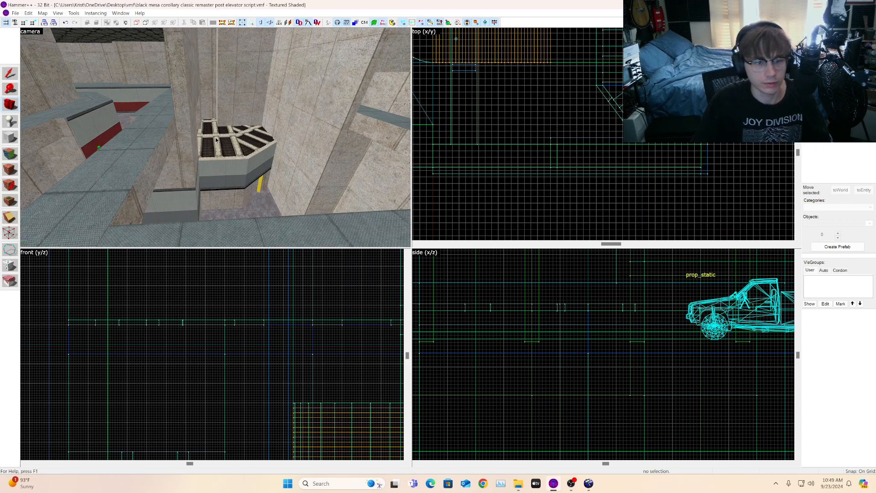
key(z)
key(s)
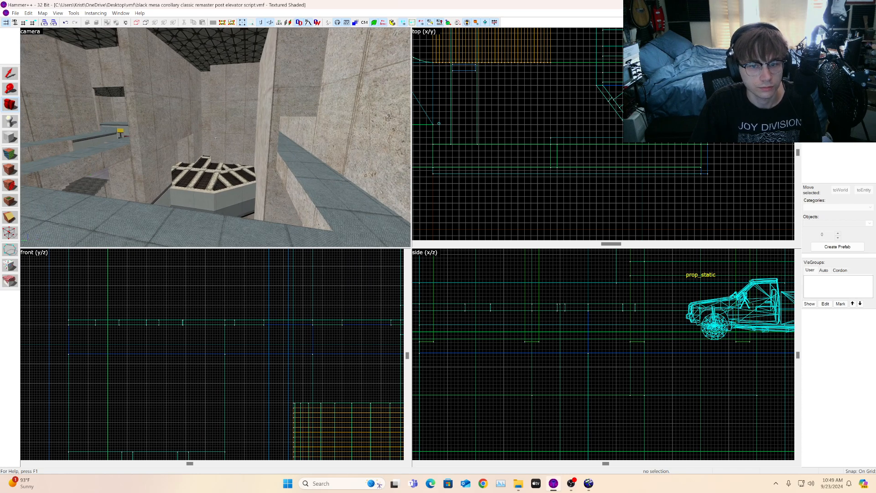
key(w)
key(z)
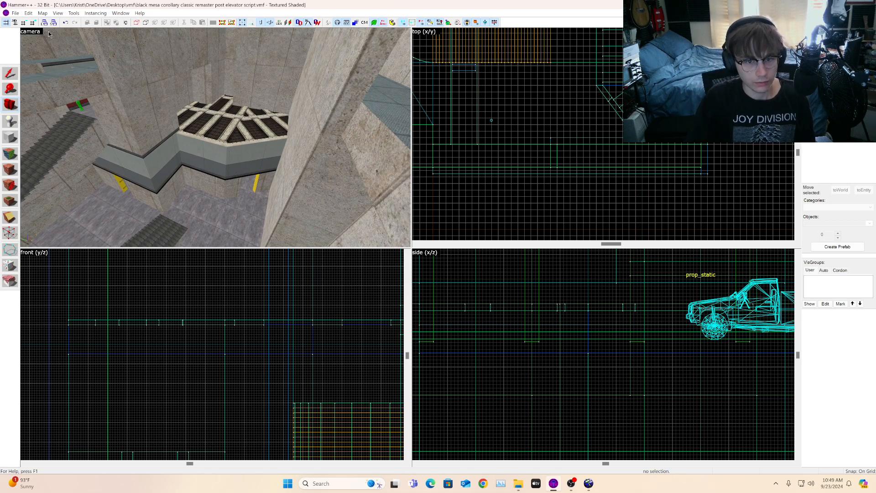
key(w)
key(w)
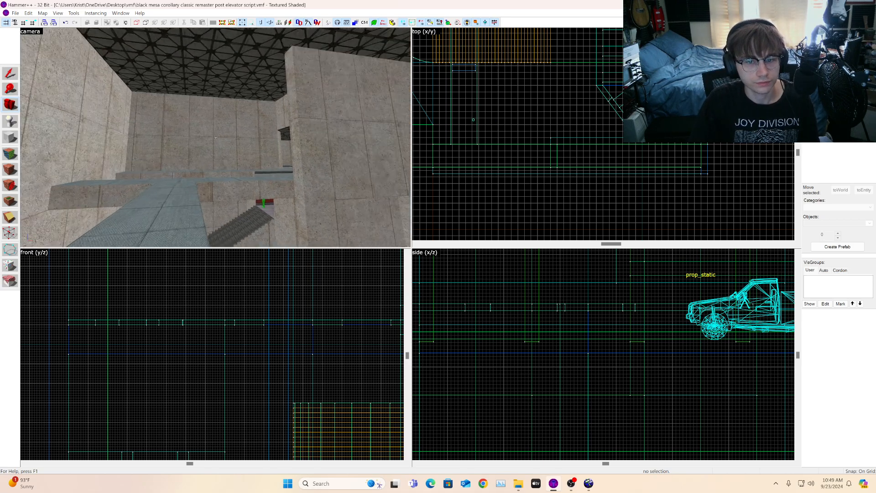
key(a)
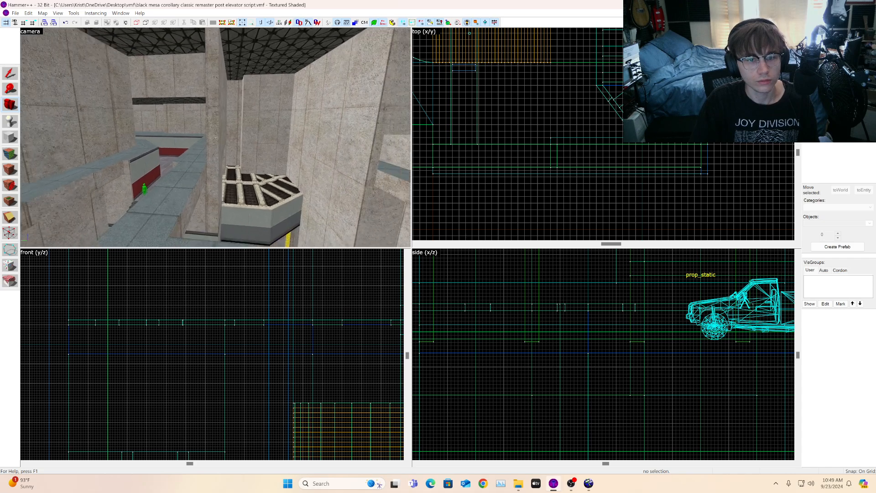
key(w)
key(z)
key(z)
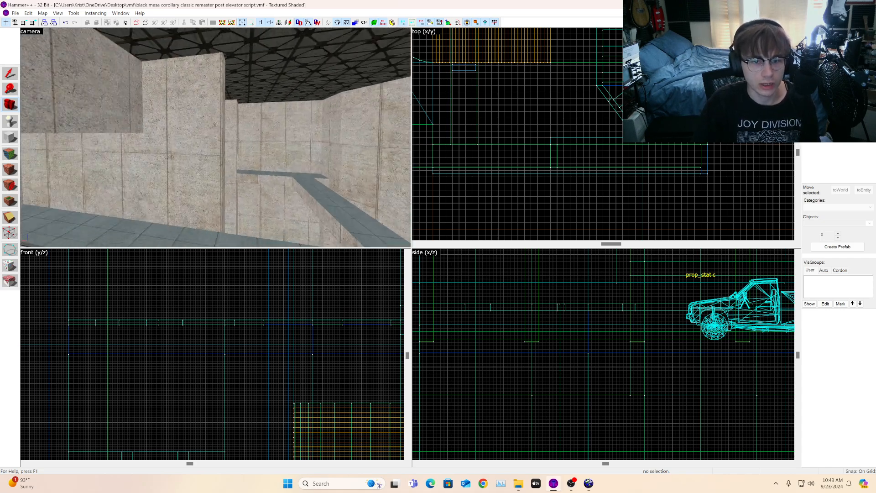
key(w)
key(z)
Step: Pick the nodraw tool texture from the texture browser as the current texture
click(166, 103)
scroll(596, 130, down, 10)
scroll(611, 111, up, 9)
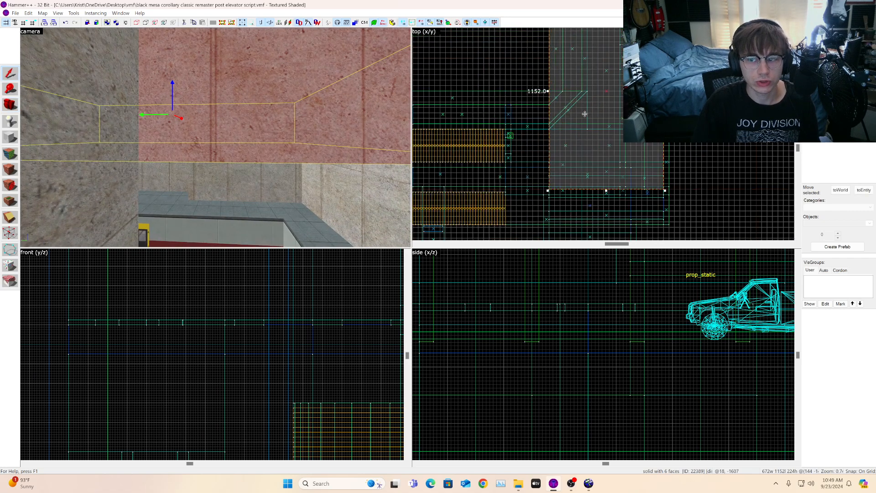
scroll(585, 114, up, 1)
ctrl+click(540, 104)
scroll(544, 105, up, 4)
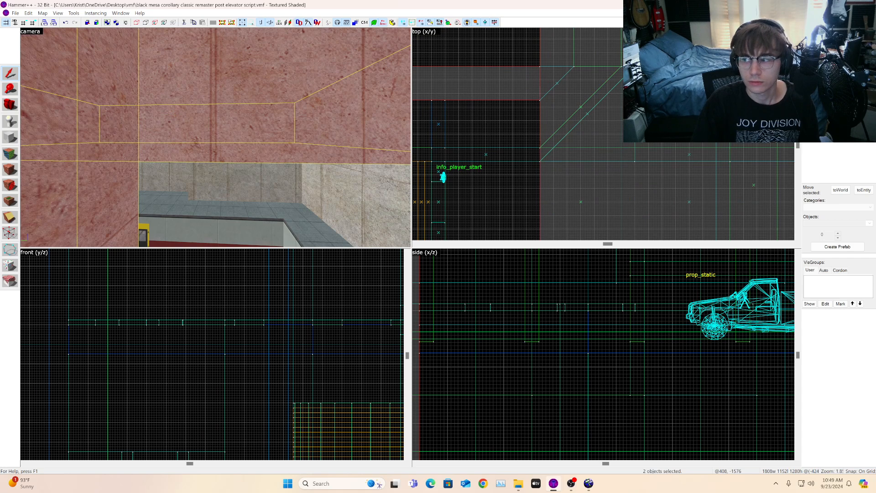
click(820, 131)
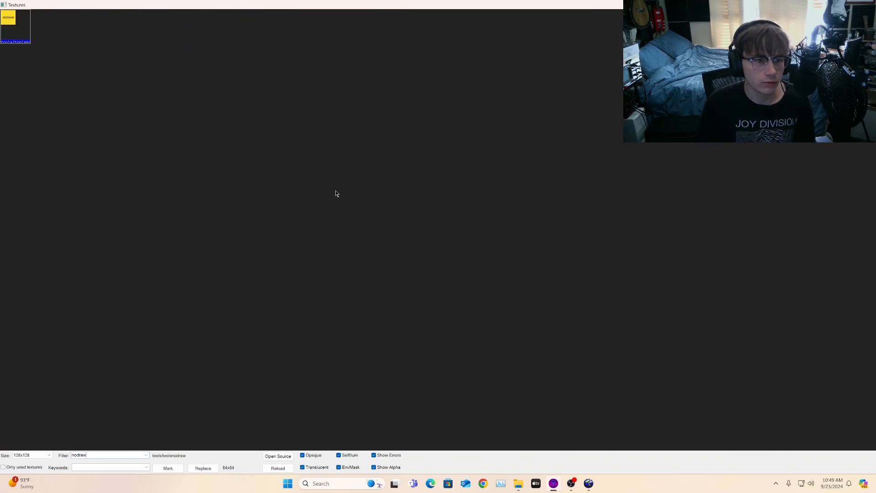
double_click(19, 30)
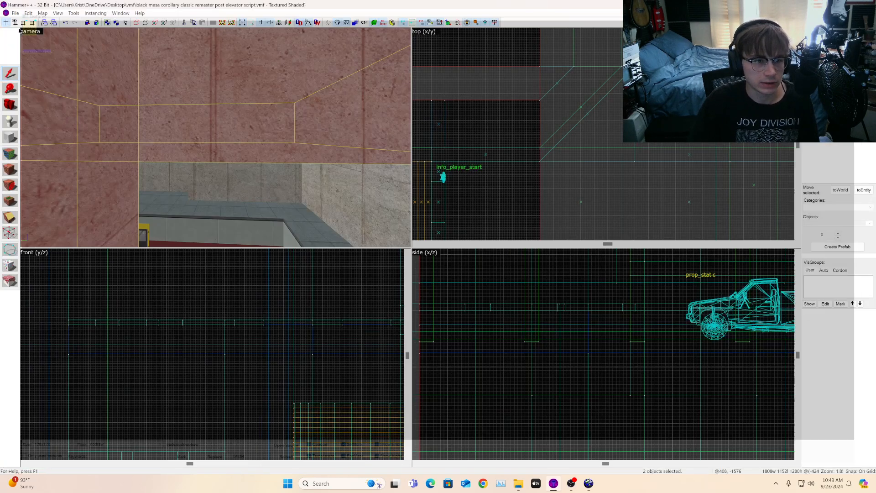
Step: Draw a nodraw block about 8 units wide and 496 units long beside the wall in the top view
click(10, 139)
scroll(569, 107, up, 5)
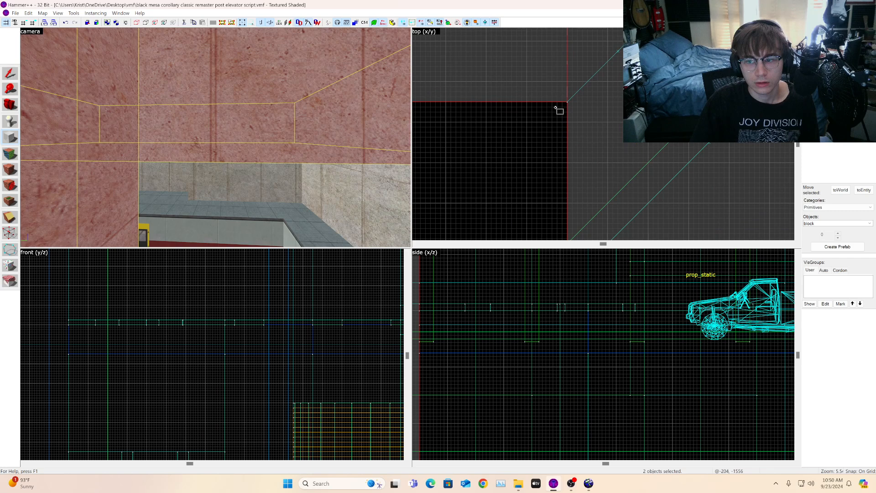
drag(552, 119, 547, 145)
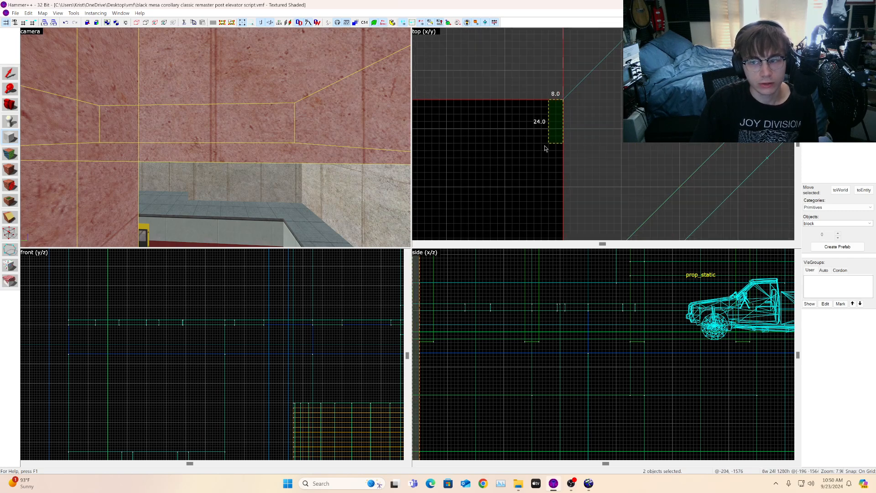
scroll(558, 137, down, 5)
scroll(558, 139, up, 3)
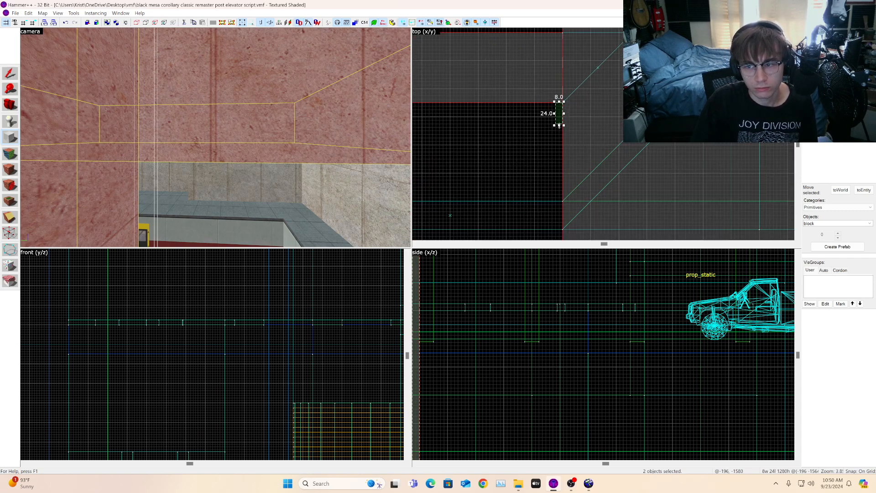
drag(559, 126, 590, 188)
scroll(577, 169, down, 10)
scroll(589, 188, up, 1)
scroll(589, 187, up, 6)
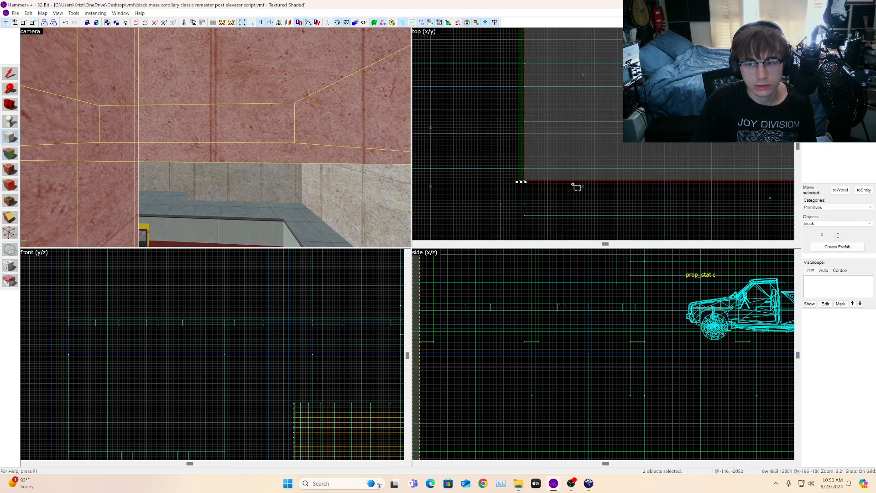
key(s)
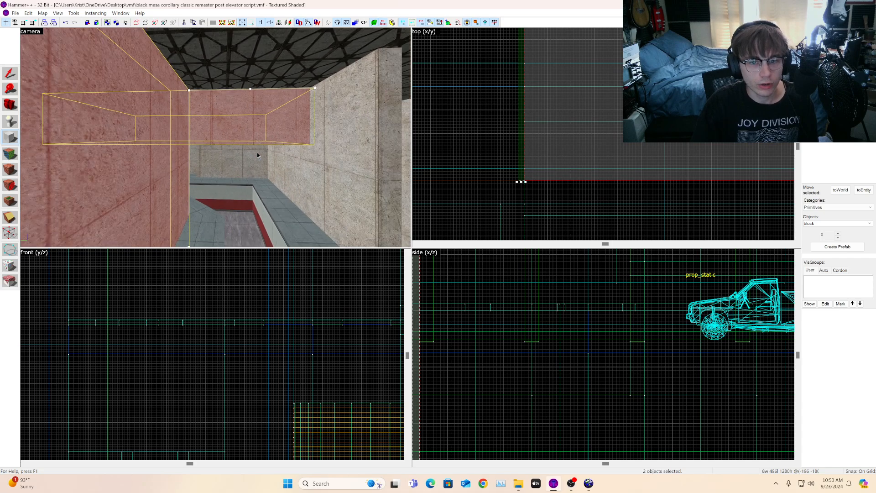
click(257, 155)
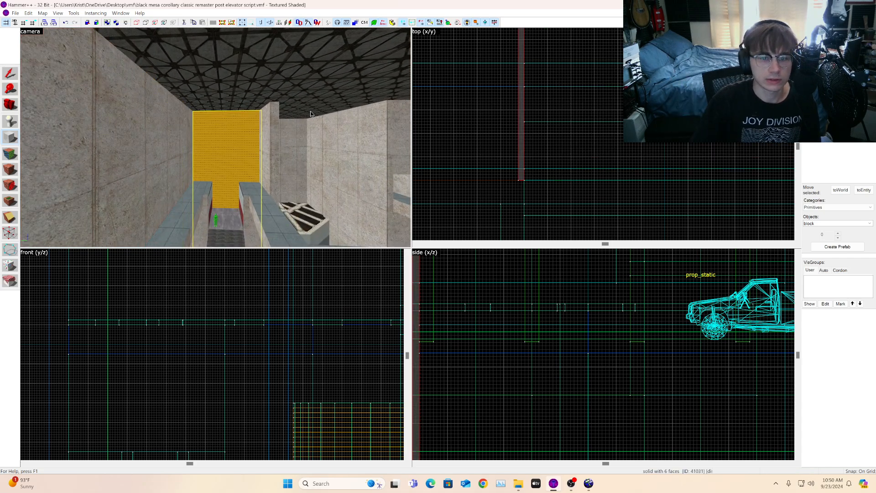
Step: Resize the new nodraw block in the side view so it stands 60 units tall
click(6, 75)
scroll(576, 362, down, 4)
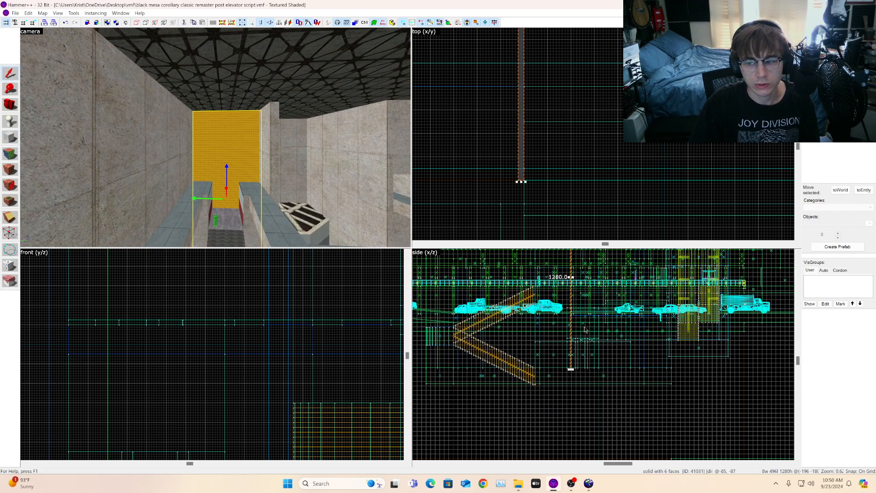
scroll(576, 362, up, 2)
scroll(573, 365, up, 3)
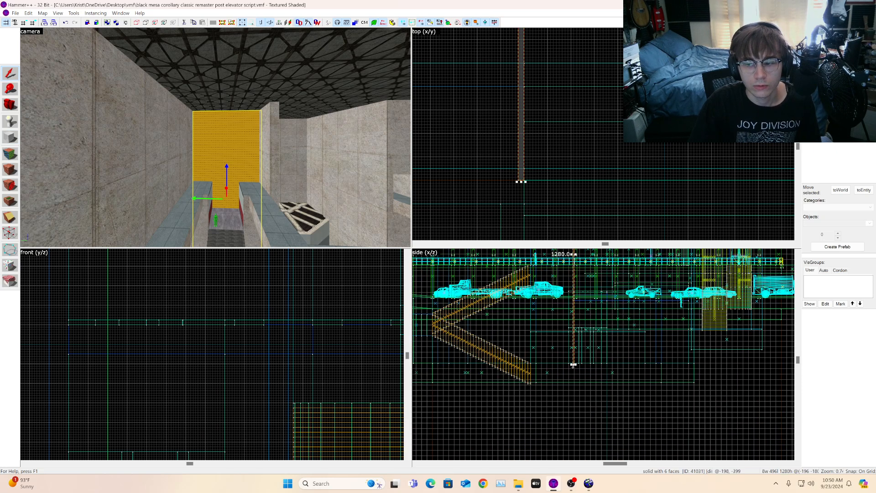
click(575, 368)
click(574, 363)
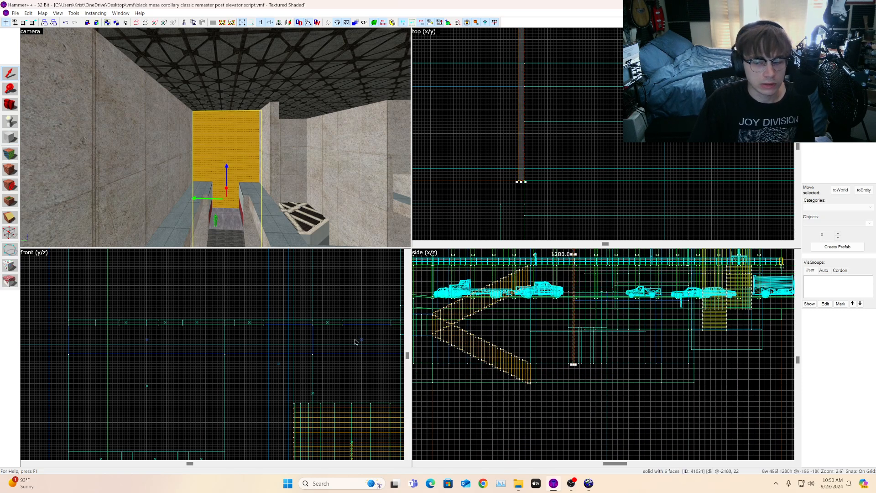
scroll(576, 365, up, 3)
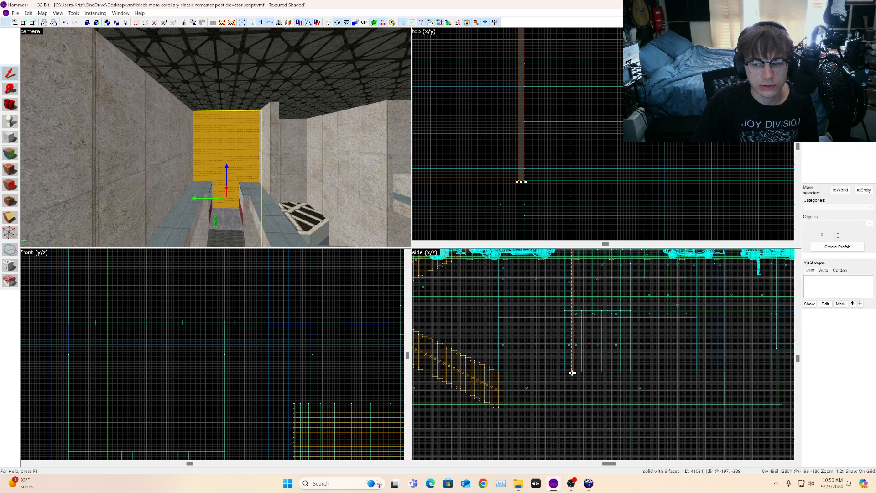
drag(573, 373, 590, 361)
scroll(572, 292, up, 4)
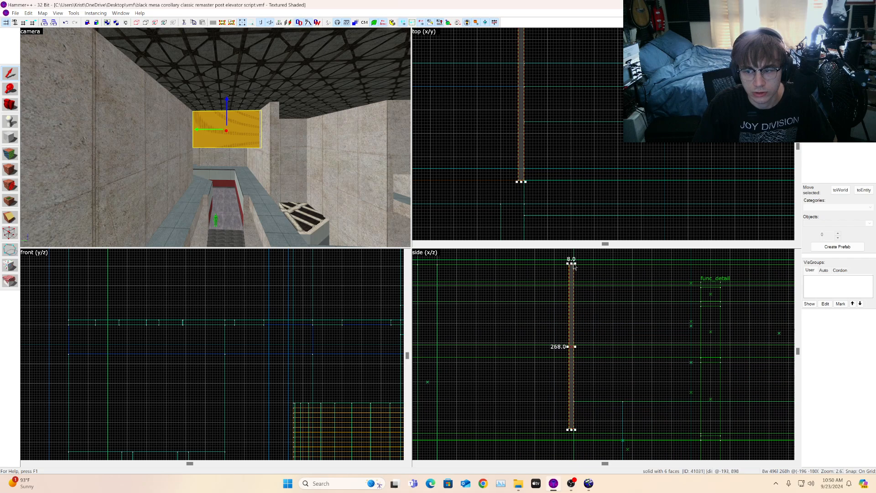
drag(572, 263, 571, 392)
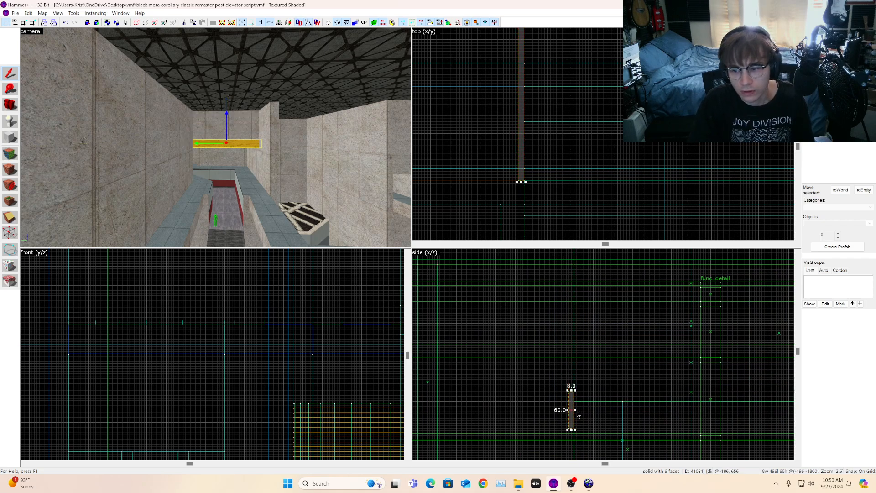
scroll(567, 425, up, 4)
scroll(162, 202, up, 6)
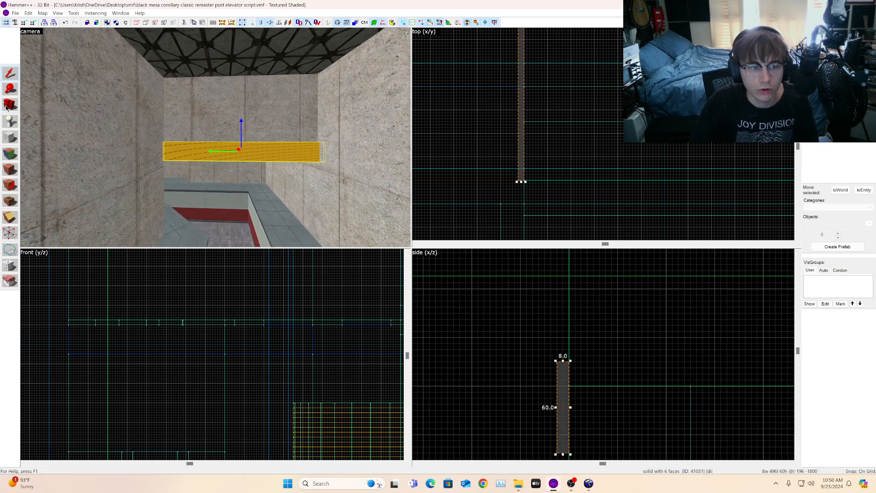
Step: Raise the nodraw block up against the ceiling and shorten it to 480 units long in the top view
key(z)
key(w)
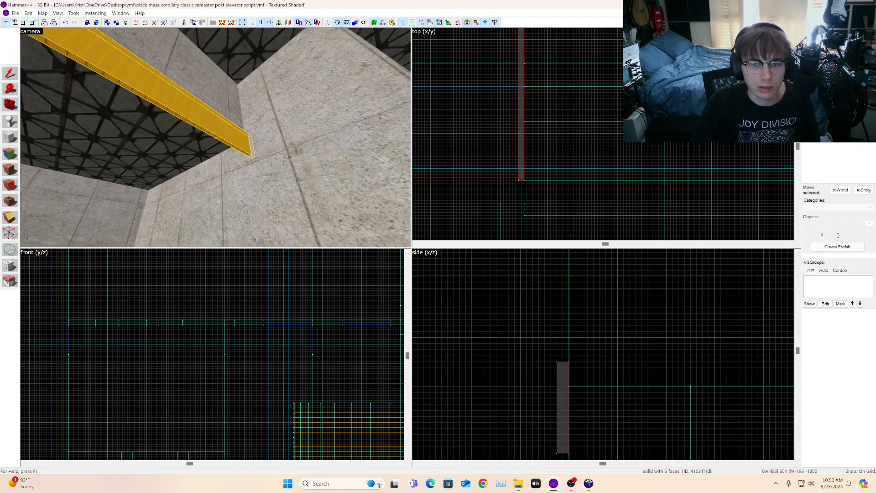
key(z)
click(16, 76)
scroll(611, 318, down, 2)
scroll(590, 354, up, 3)
drag(564, 376, 567, 297)
key(a)
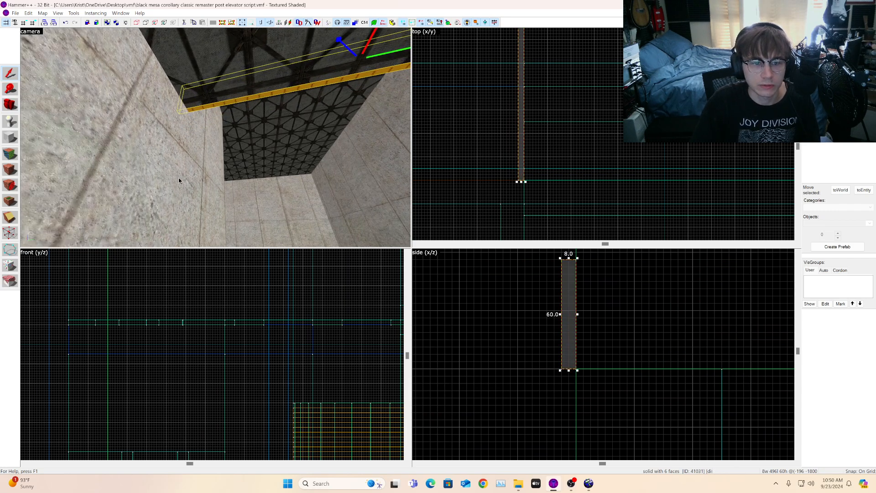
scroll(511, 197, down, 4)
scroll(513, 192, up, 5)
drag(518, 187, 518, 169)
scroll(519, 169, down, 6)
scroll(519, 169, down, 2)
scroll(519, 71, up, 7)
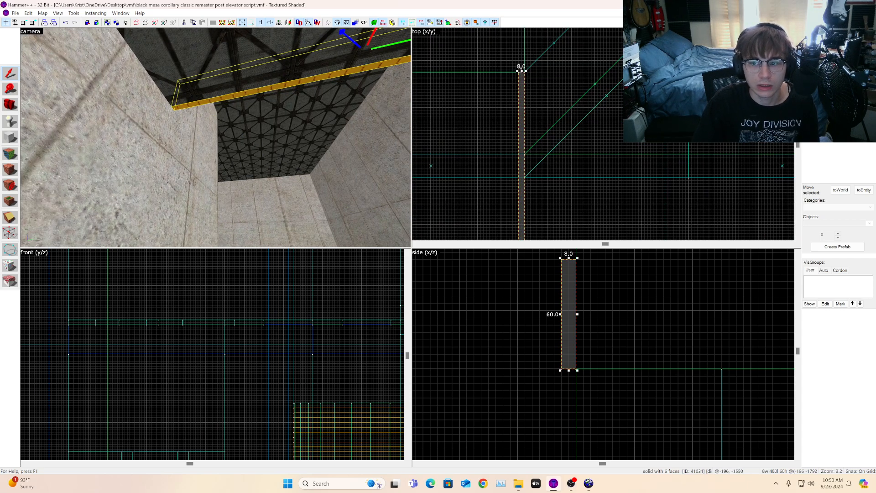
Step: Fly the camera around the nodraw strip and the adjacent wall brush to inspect how they meet
key(d)
key(z)
key(w)
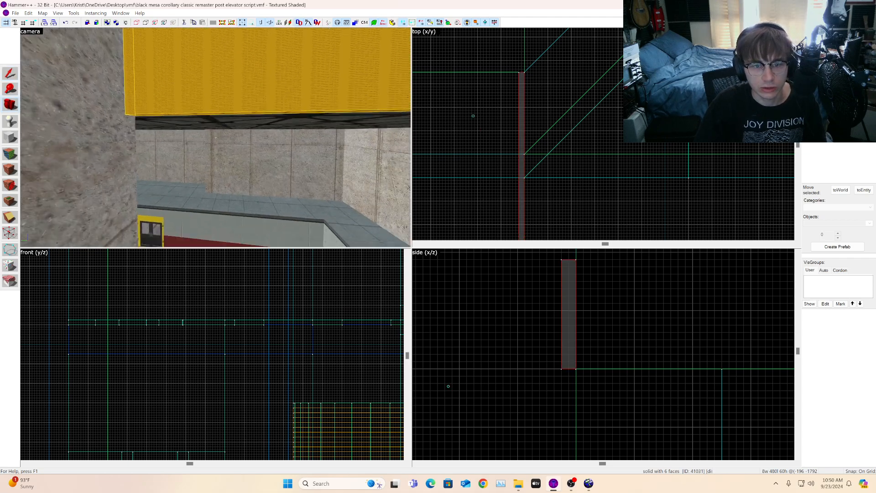
key(s)
key(w)
key(z)
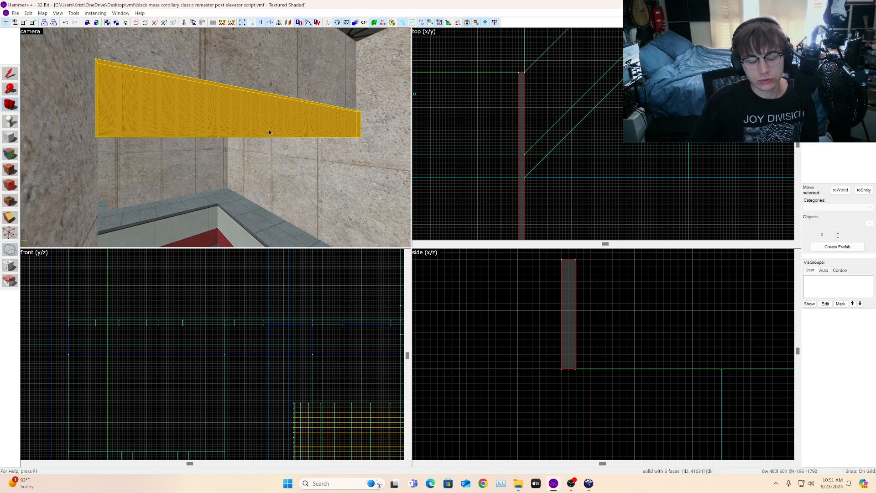
key(z)
key(z)
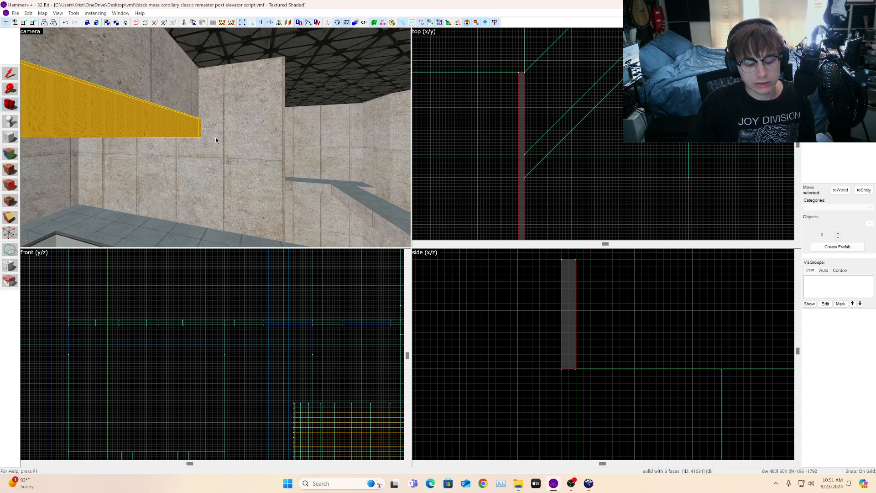
drag(217, 140, 160, 121)
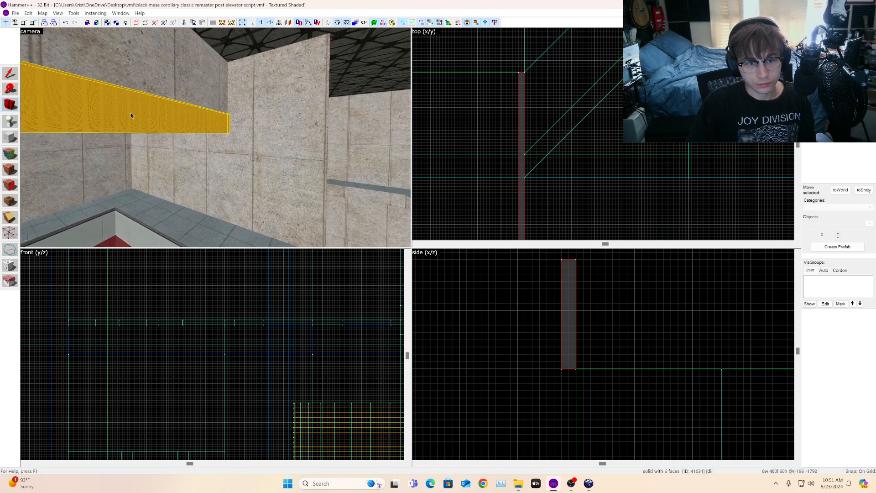
click(14, 76)
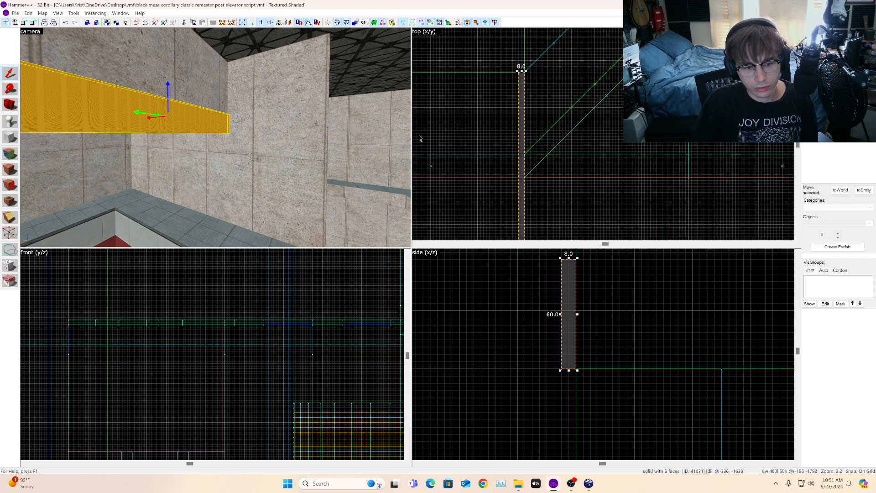
click(306, 154)
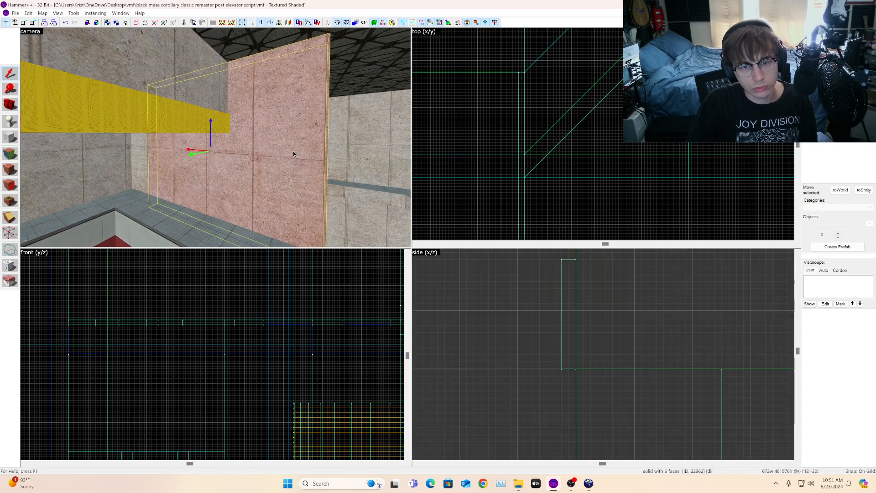
click(11, 106)
drag(137, 133, 215, 137)
key(s)
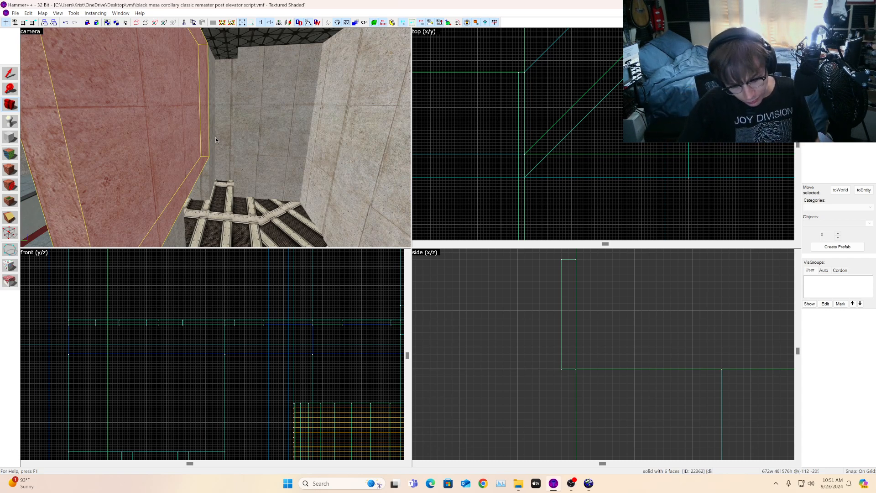
click(10, 104)
mouse_move(216, 137)
mouse_down()
mouse_move(206, 138)
mouse_move(221, 136)
mouse_move(216, 127)
mouse_move(219, 140)
mouse_up()
key(w)
click(10, 73)
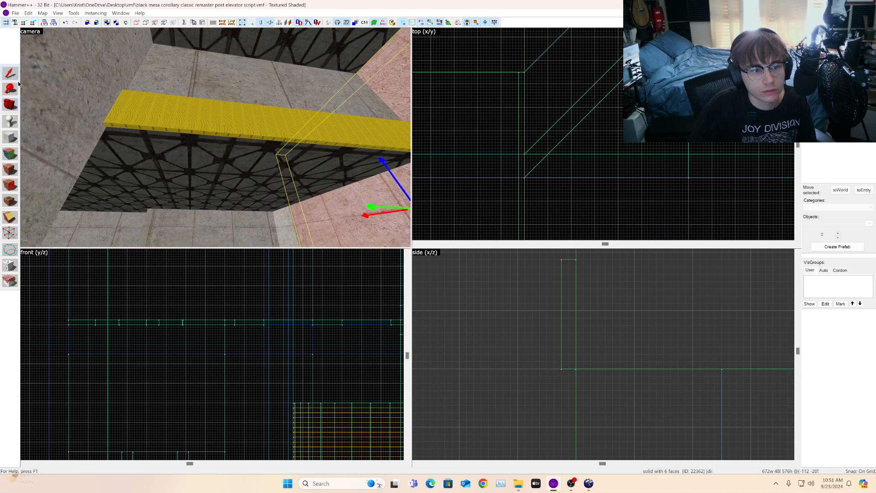
Step: Widen the nodraw strip to 16 units and reduce its height to 48 units
click(243, 125)
scroll(575, 157, down, 6)
scroll(576, 158, up, 6)
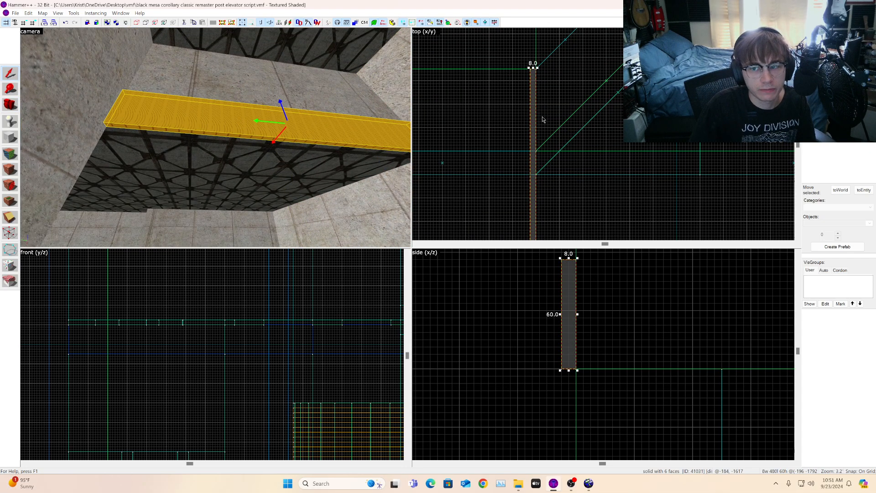
scroll(550, 116, down, 6)
scroll(542, 224, up, 7)
click(14, 109)
drag(30, 91, 27, 85)
key(w)
click(10, 75)
scroll(703, 151, down, 4)
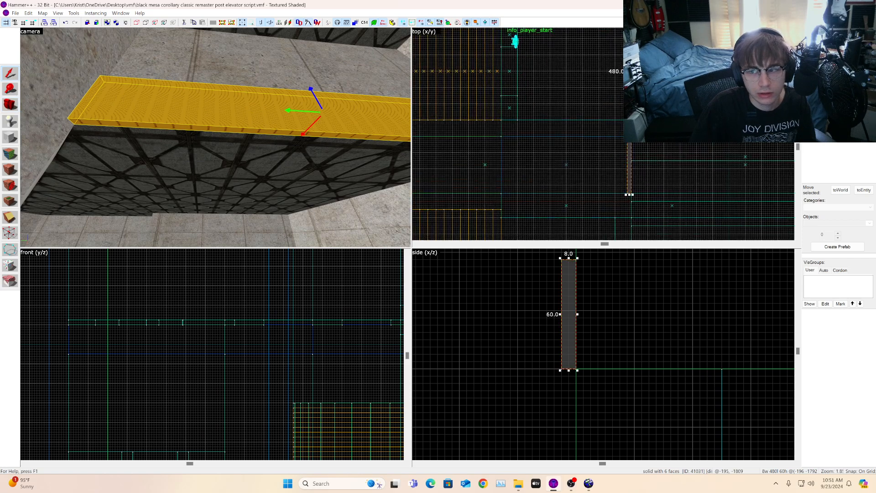
scroll(628, 72, up, 6)
drag(628, 69, 618, 69)
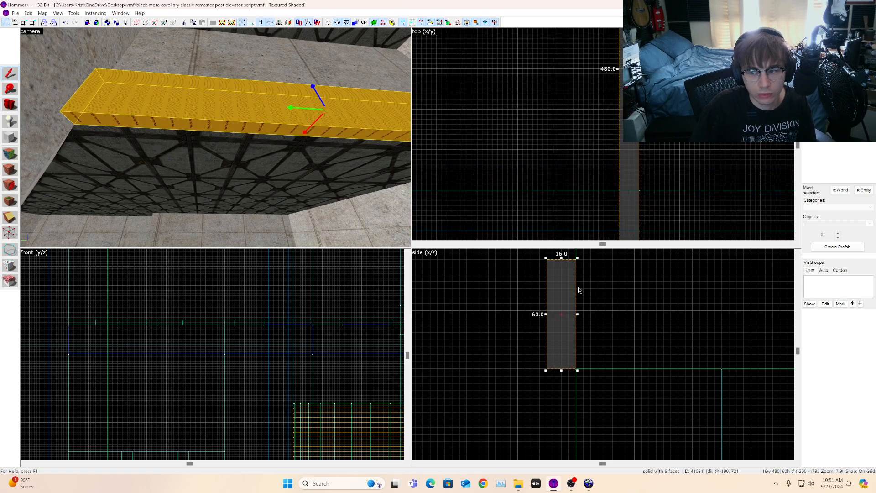
scroll(573, 318, down, 4)
scroll(198, 135, down, 3)
key(d)
scroll(584, 302, up, 1)
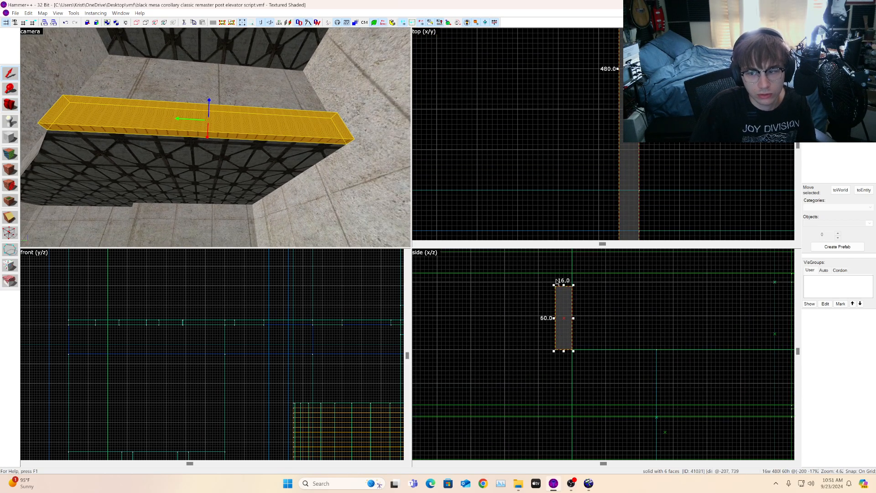
drag(564, 285, 565, 298)
key(s)
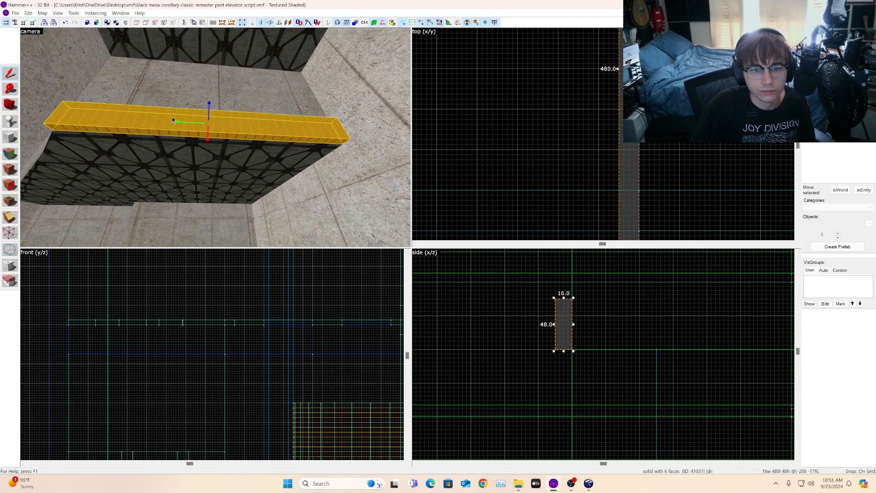
Step: Clone the nodraw strip and rotate the copy to run perpendicular along the neighbouring wall
key(a)
click(10, 106)
drag(210, 137, 215, 138)
key(s)
key(s)
key(w)
key(shift+s)
scroll(596, 137, down, 6)
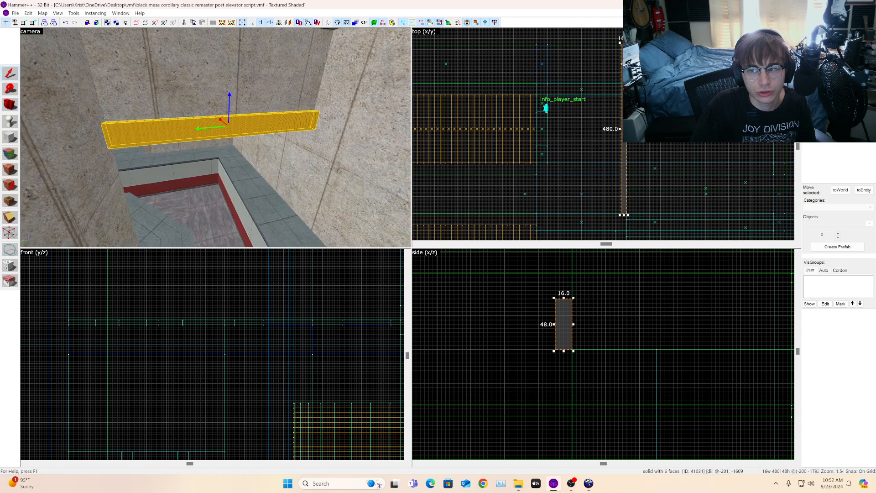
shift+drag(624, 63, 580, 63)
key(ctrl+m)
key(Return)
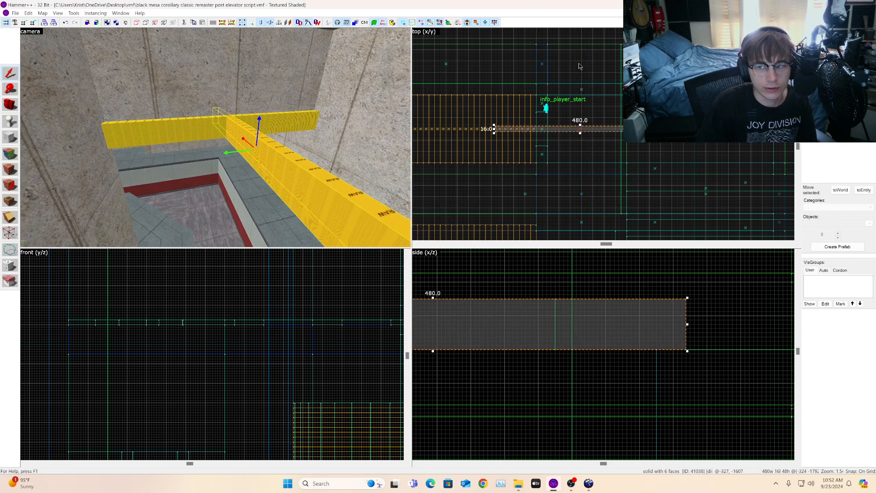
Step: Move the rotated nodraw copy into place along the other wall and extend its end to the corner
drag(632, 131, 587, 48)
scroll(625, 41, up, 12)
drag(563, 91, 588, 91)
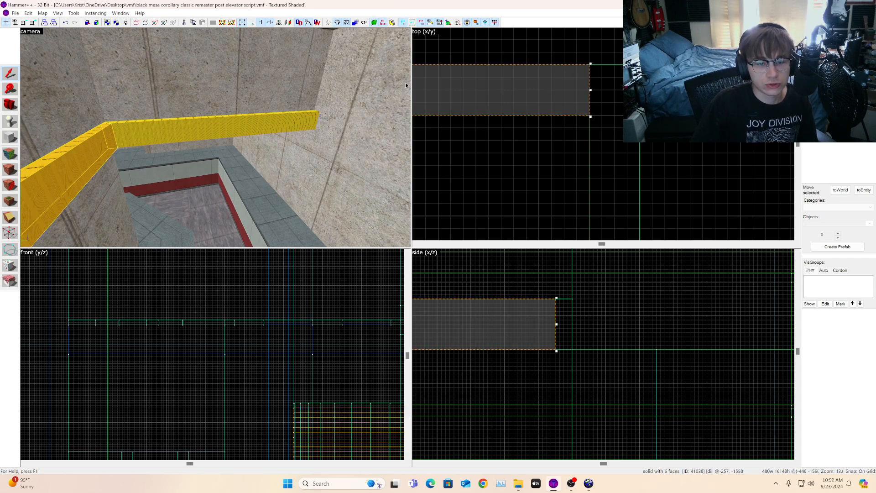
key(s)
key(a)
key(z)
key(w)
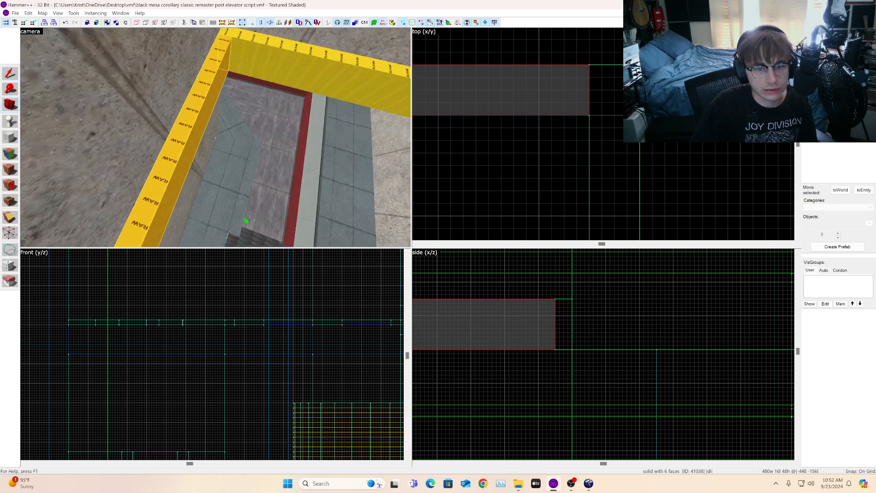
key(s)
key(z)
Step: Drag the corner vertex of the rotated nodraw strip to cut its end into a diagonal miter at the corner
middle_drag(603, 87, 594, 130)
drag(556, 134, 610, 139)
scroll(329, 96, up, 1)
click(329, 96)
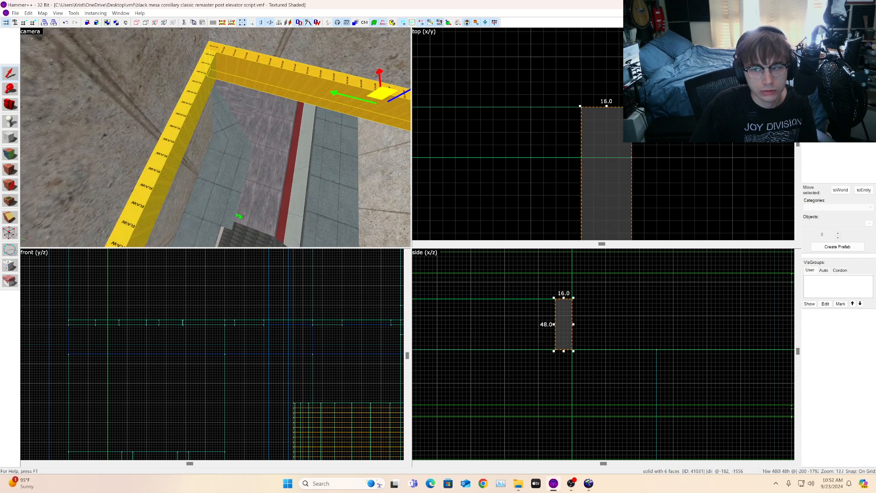
scroll(727, 125, up, 1)
click(7, 233)
mouse_move(568, 94)
mouse_down()
mouse_move(539, 117)
mouse_move(552, 117)
mouse_move(553, 161)
mouse_up()
key(Return)
click(197, 81)
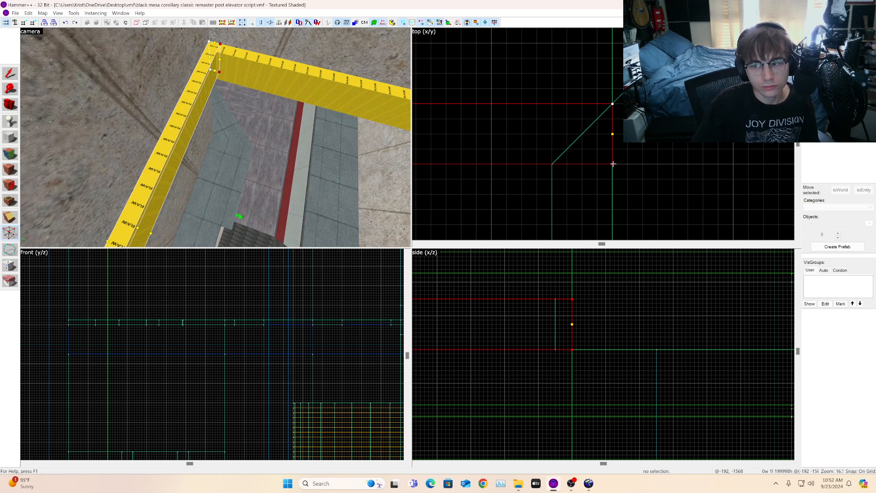
drag(608, 164, 549, 165)
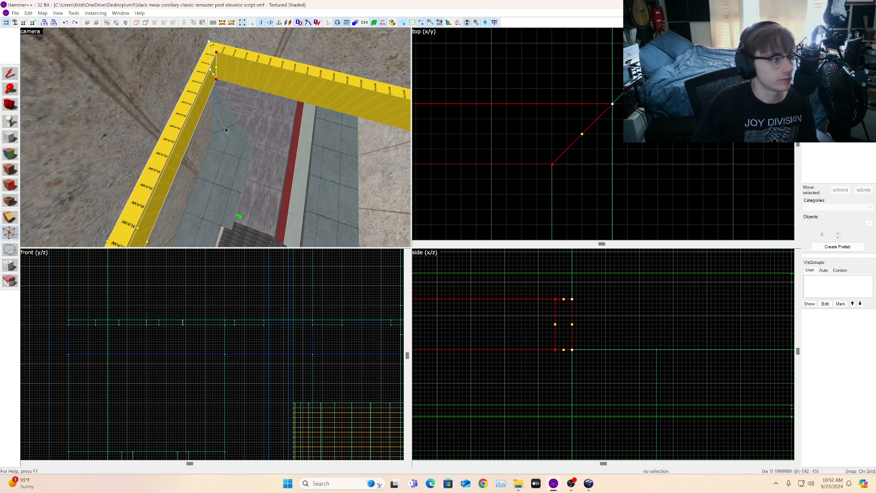
click(10, 104)
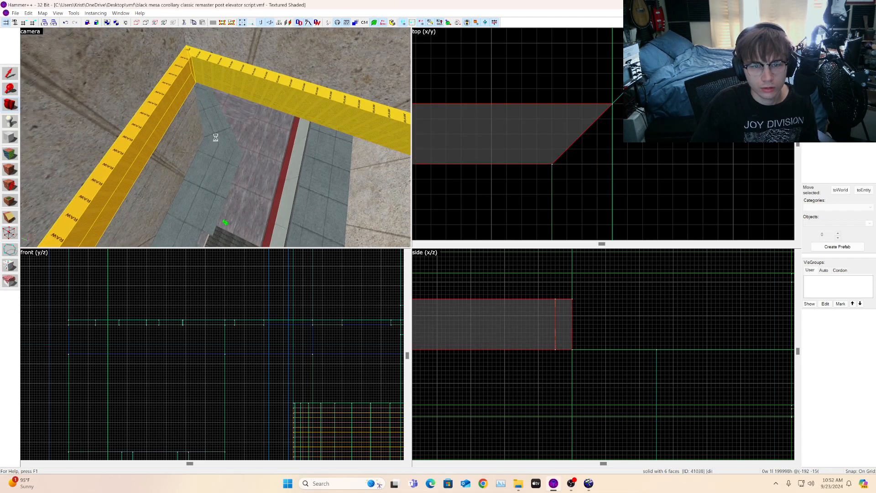
Step: Extend the mitered nodraw strip's far end further along the wall by dragging its end vertices
key(w)
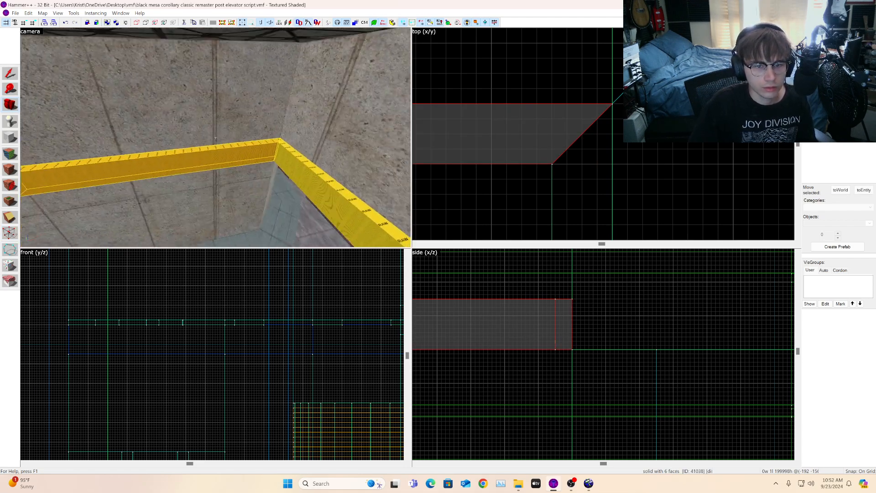
key(s)
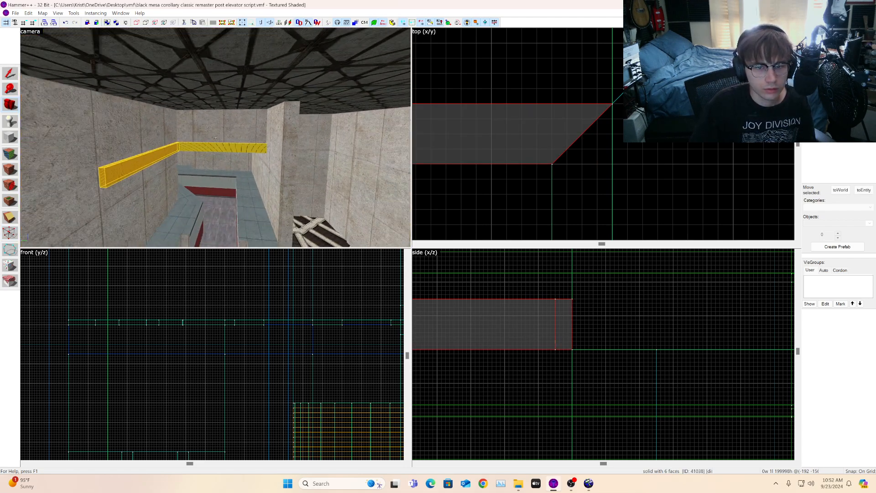
key(z)
click(10, 78)
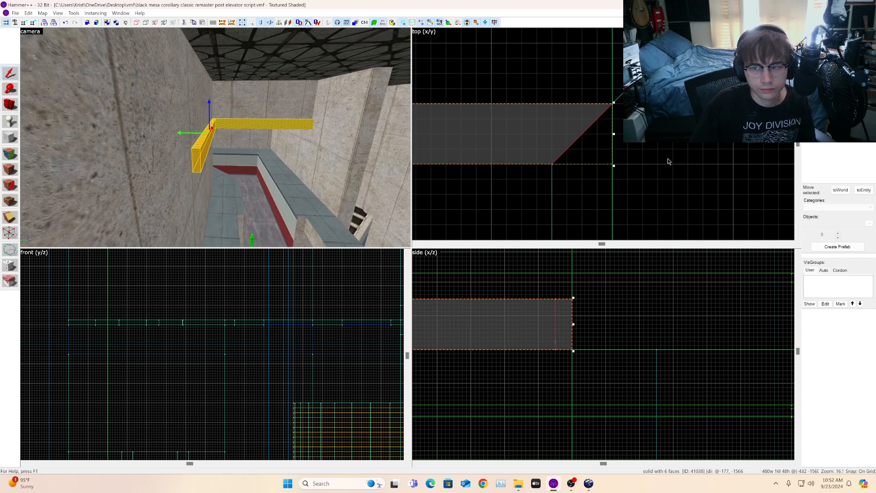
scroll(669, 159, down, 7)
key(Escape)
click(204, 138)
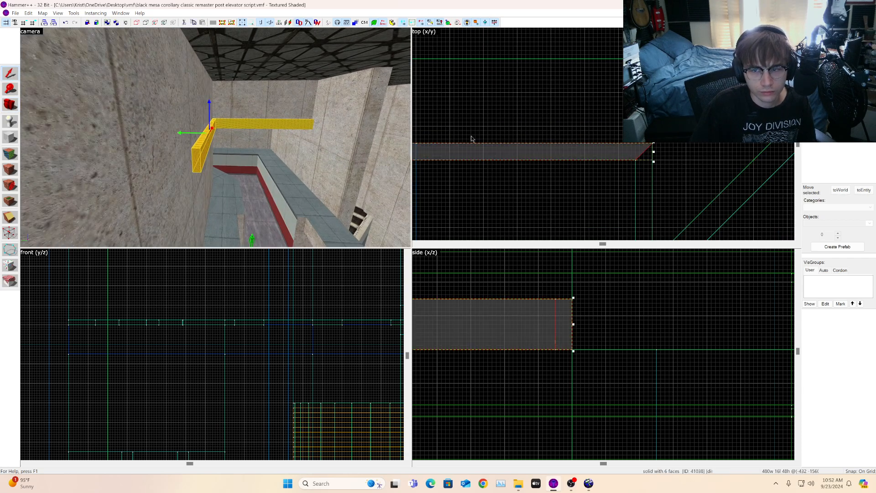
click(10, 232)
scroll(532, 160, up, 3)
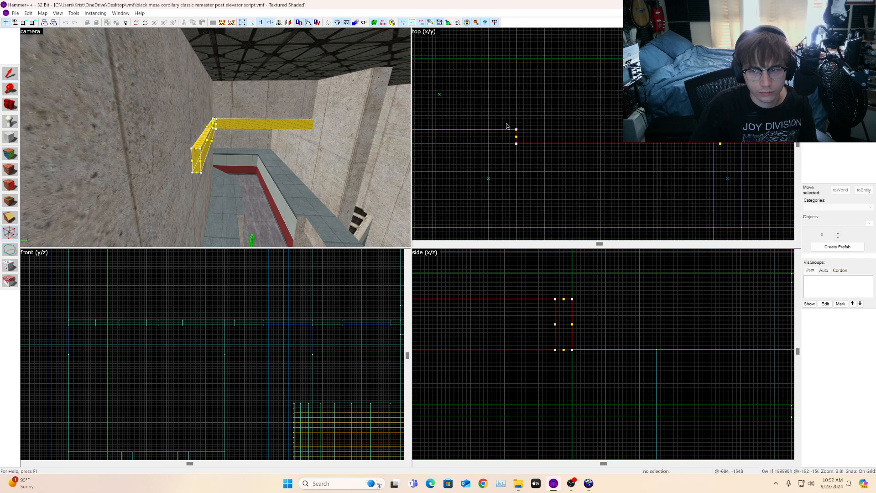
key(Return)
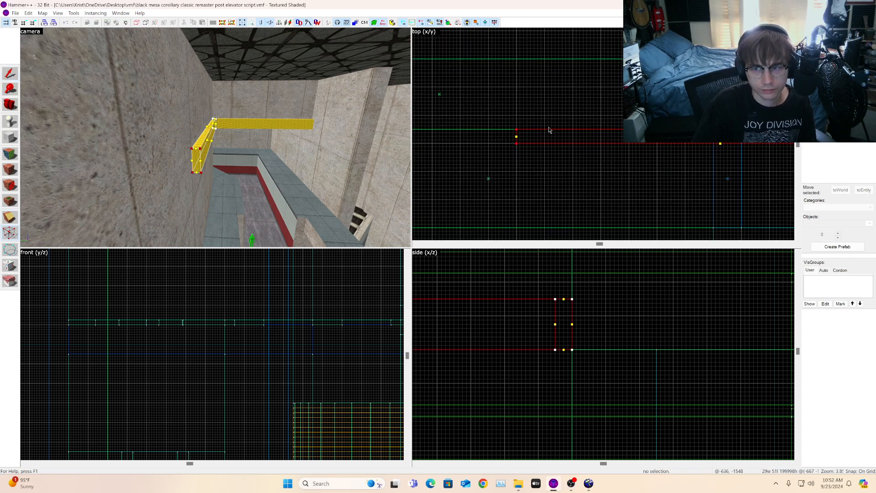
scroll(553, 132, down, 2)
drag(559, 136, 439, 111)
scroll(593, 120, down, 8)
scroll(466, 125, up, 11)
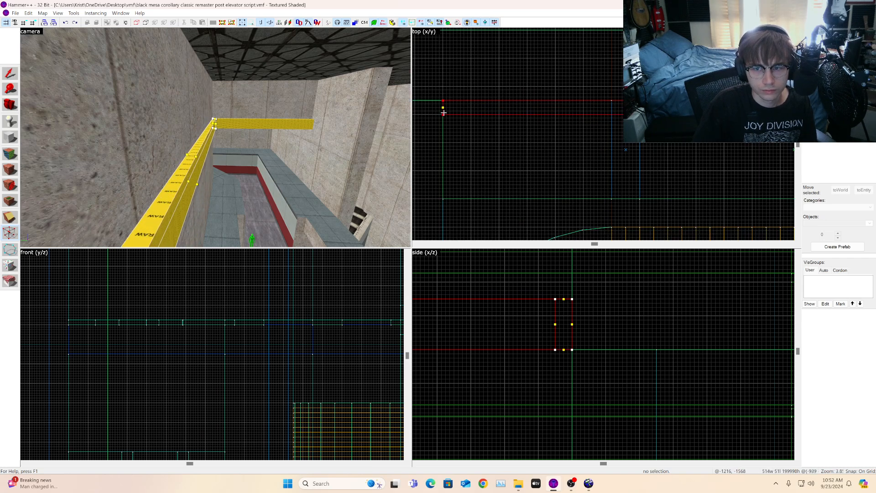
scroll(444, 112, up, 5)
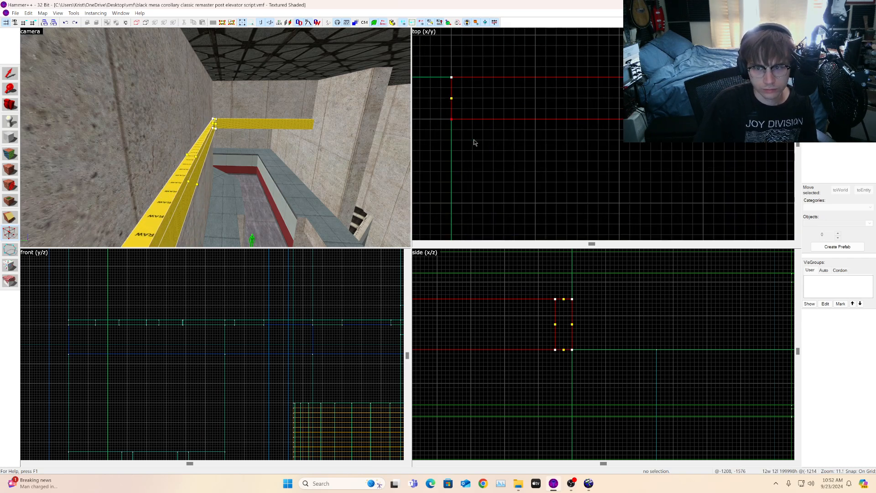
scroll(479, 99, up, 3)
drag(432, 132, 509, 131)
click(10, 105)
drag(68, 114, 216, 138)
click(10, 73)
Step: Make a copy of the 1024-unit nodraw strip rotated to run perpendicular to the original
scroll(535, 148, down, 9)
click(452, 144)
click(452, 144)
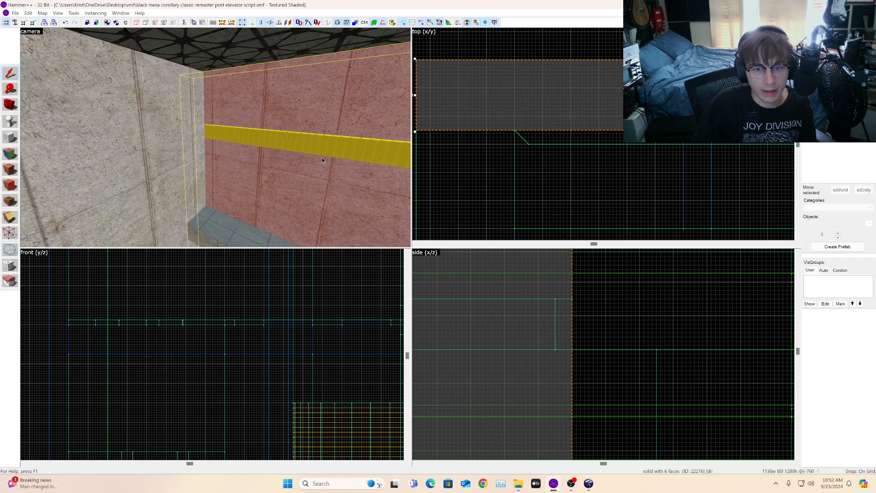
scroll(508, 137, down, 8)
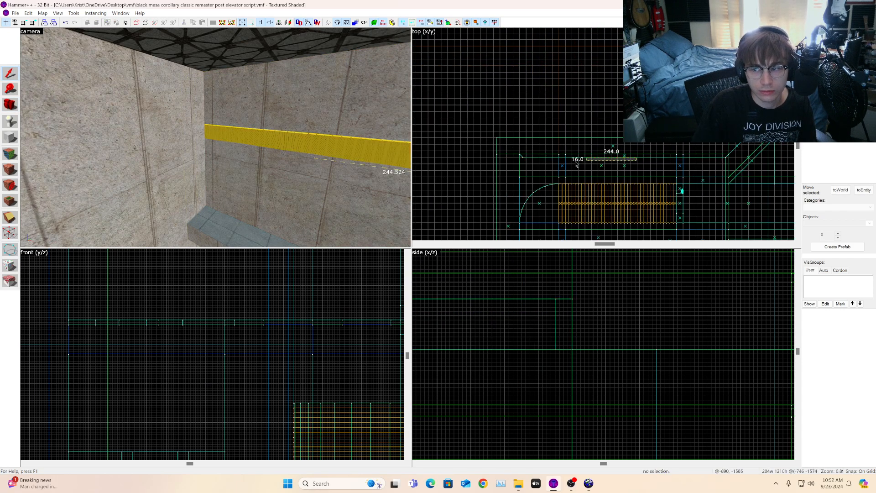
scroll(630, 159, up, 5)
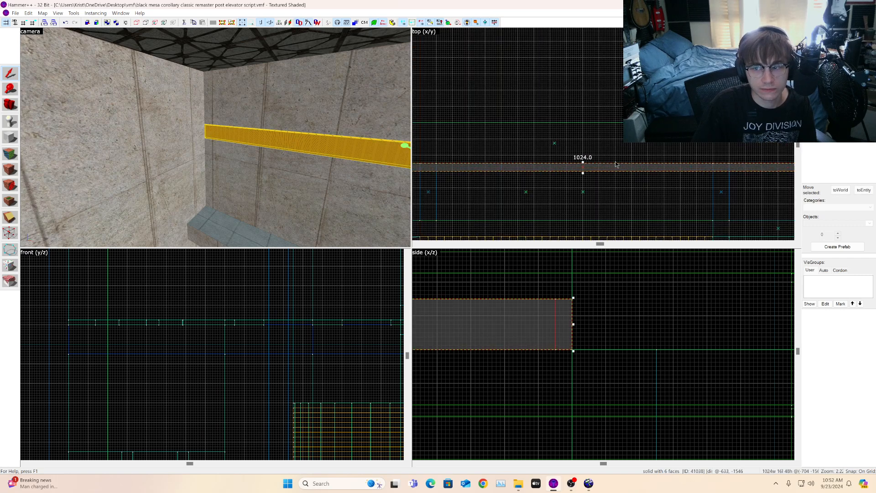
click(595, 170)
scroll(579, 158, down, 6)
key(ctrl+m)
key(Return)
scroll(566, 150, up, 3)
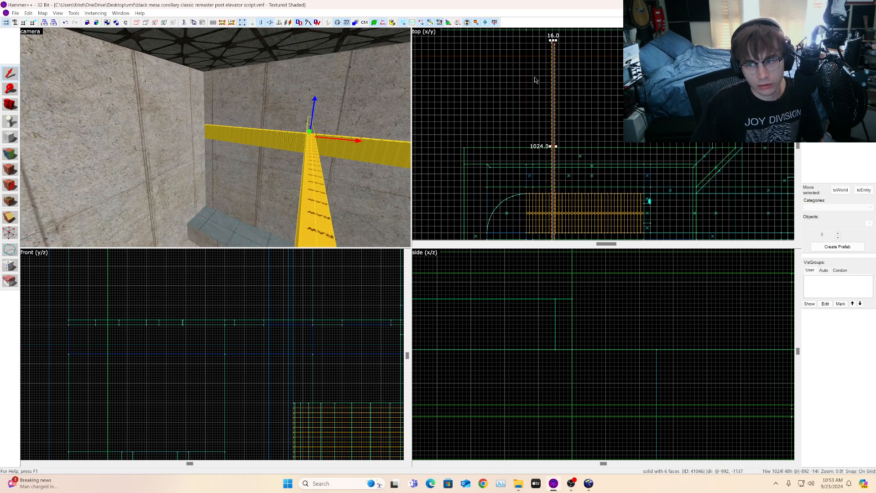
Step: Move the rotated nodraw copy against the adjoining wall so it meets the first strip at the corner
drag(553, 71, 550, 71)
click(474, 140)
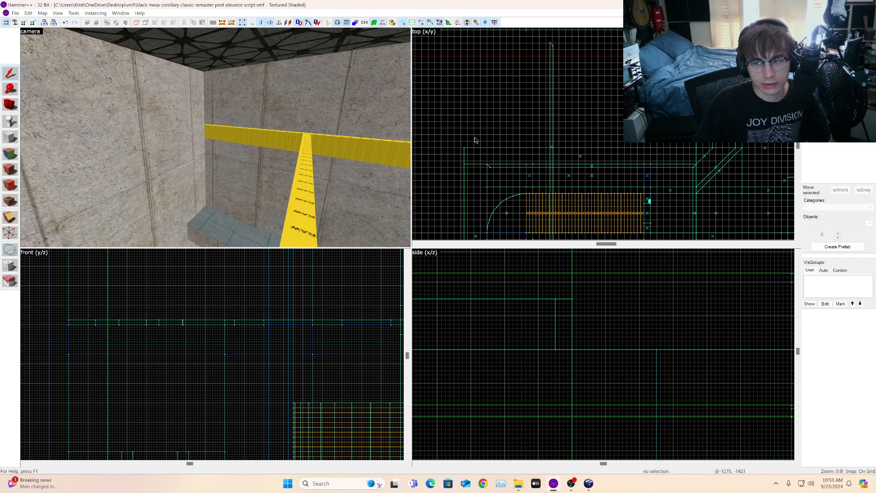
click(551, 117)
scroll(519, 134, up, 3)
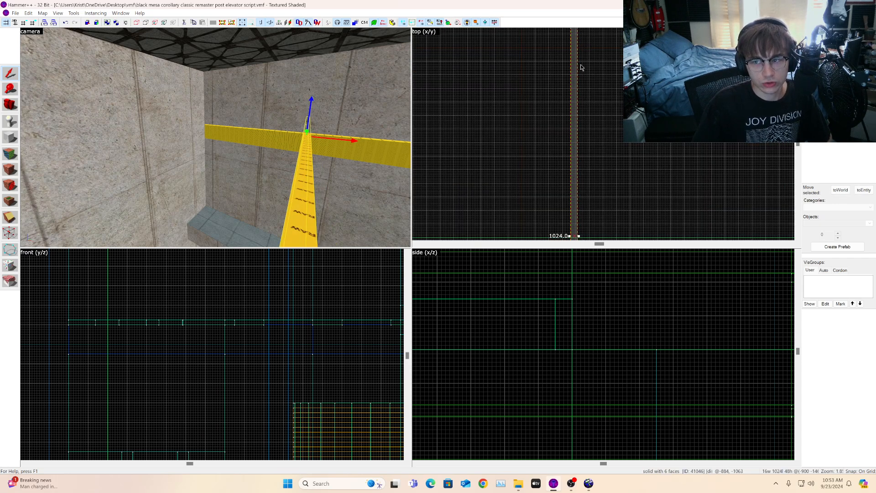
drag(519, 133, 428, 214)
scroll(502, 131, down, 5)
scroll(462, 168, up, 5)
drag(509, 141, 502, 226)
scroll(515, 182, up, 4)
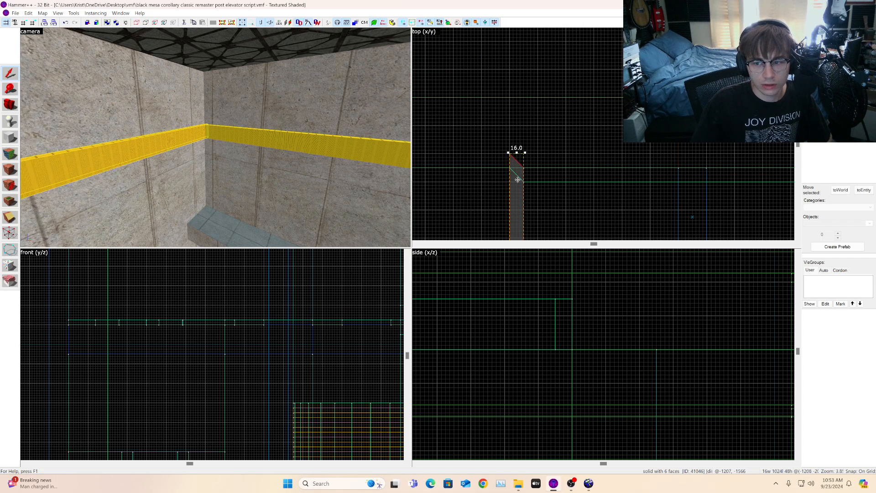
scroll(519, 192, down, 6)
scroll(525, 146, up, 2)
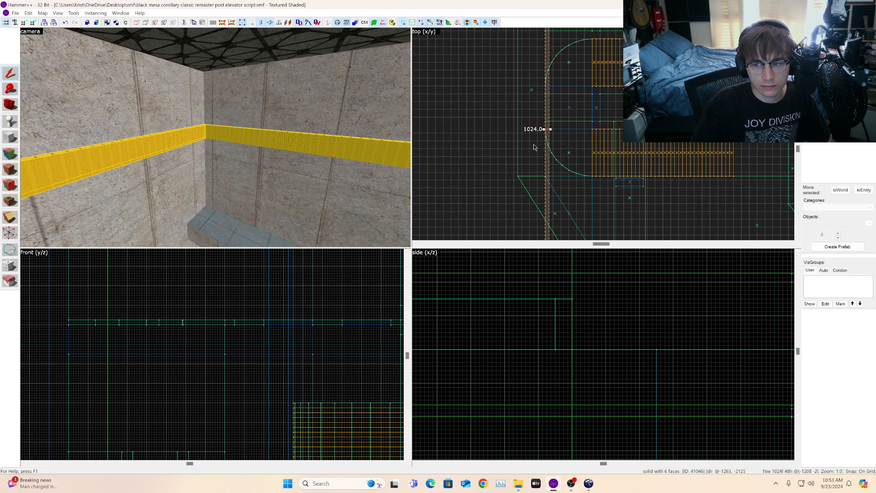
Step: Pull back the new strip's far end with vertex editing so it is about 704 units long
click(10, 104)
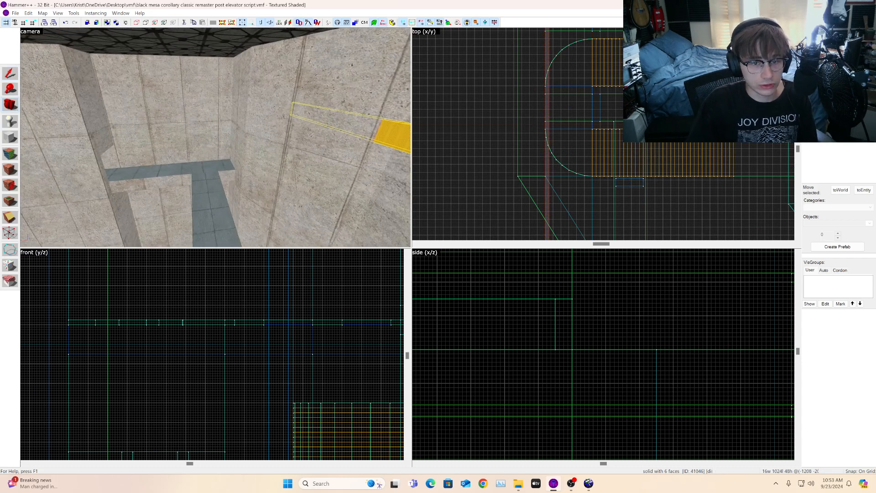
key(z)
scroll(532, 173, down, 3)
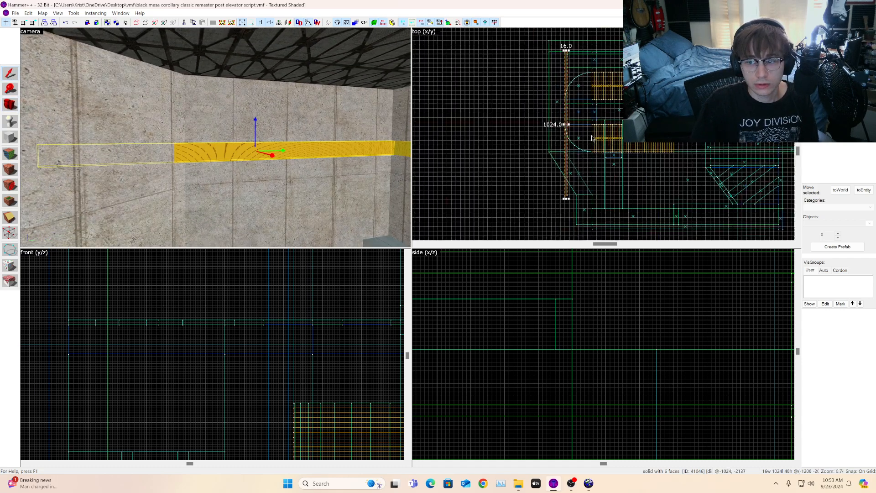
scroll(555, 196, up, 5)
click(10, 234)
scroll(538, 205, up, 3)
drag(668, 150, 628, 187)
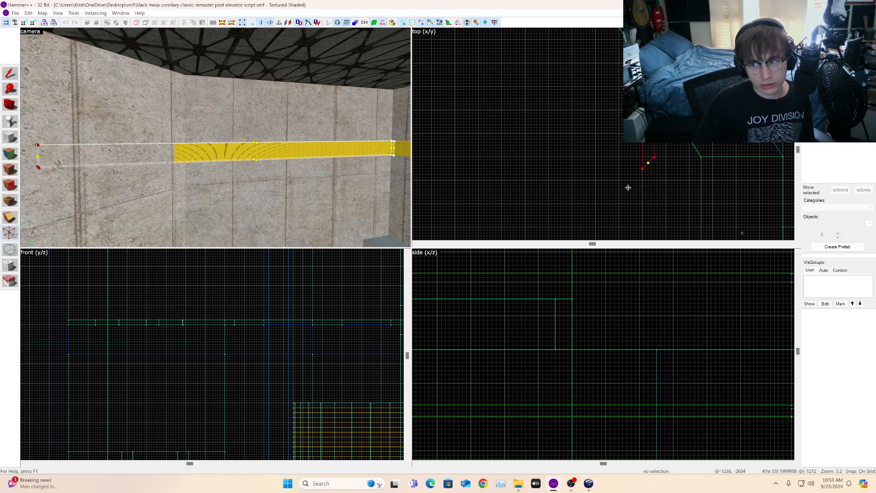
scroll(653, 157, down, 2)
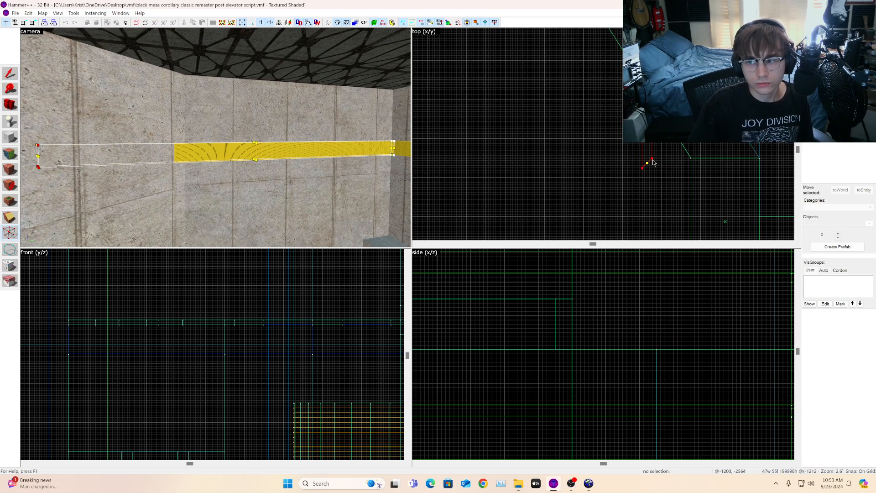
mouse_move(651, 158)
mouse_down()
mouse_move(664, 13)
mouse_move(654, 87)
mouse_up()
scroll(654, 87, up, 6)
scroll(654, 87, down, 15)
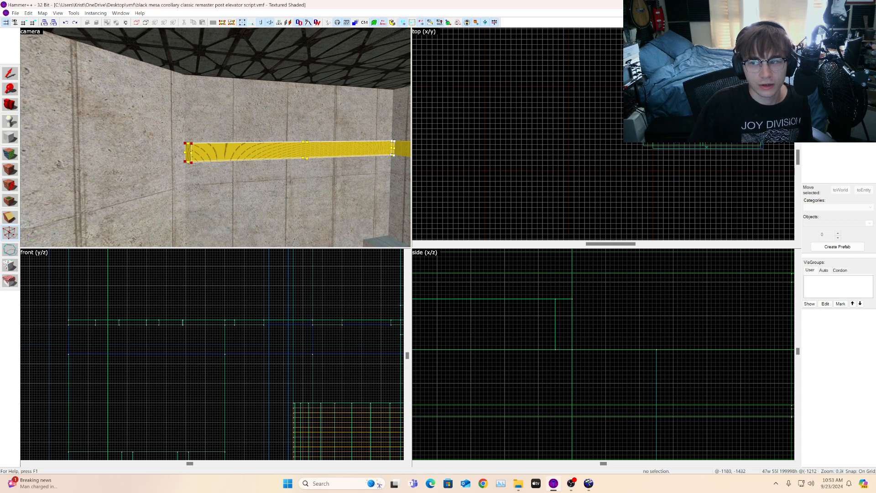
scroll(653, 87, up, 10)
scroll(654, 87, down, 7)
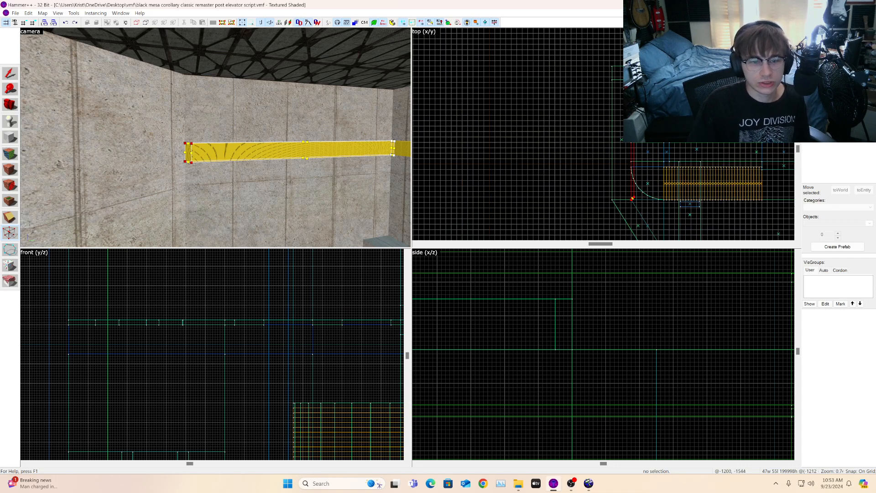
click(10, 73)
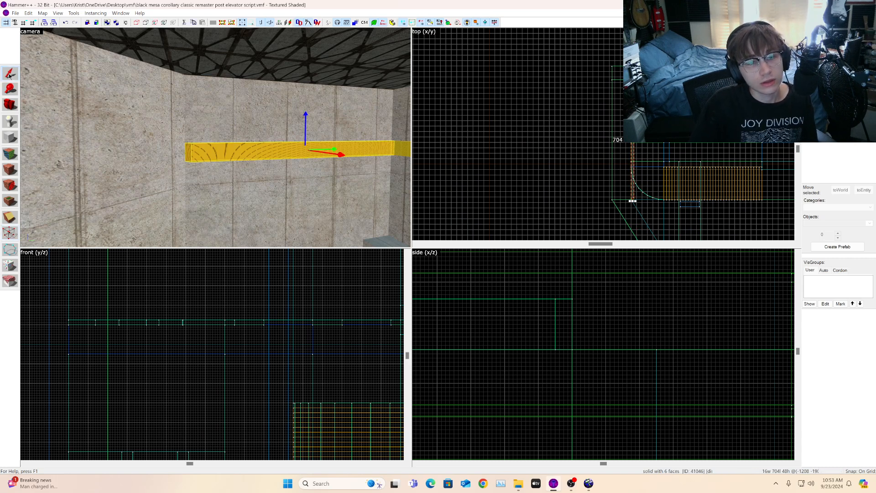
Step: Drag the strip's end vertex toward the diagonal wall to angle its end, declining to merge vertices
scroll(660, 70, up, 7)
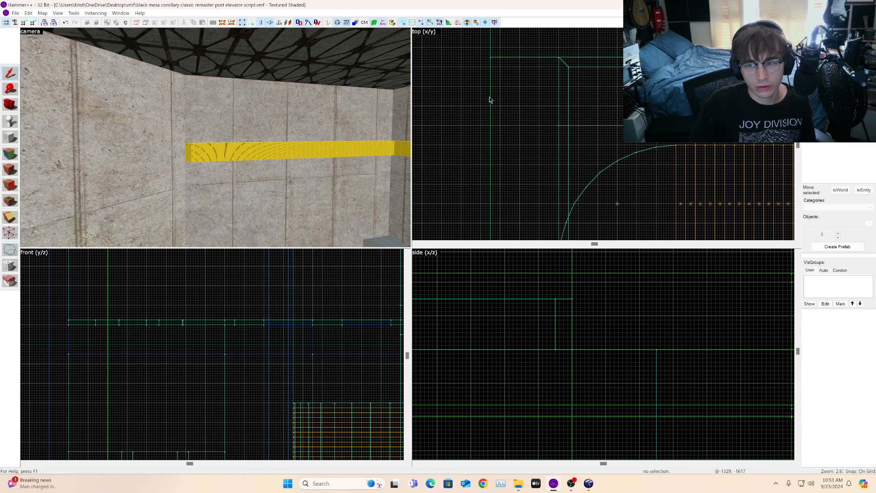
scroll(587, 110, down, 4)
mouse_move(581, 110)
mouse_down()
mouse_move(587, 266)
mouse_move(592, 163)
mouse_up()
scroll(604, 153, down, 4)
scroll(611, 152, up, 9)
drag(571, 112, 551, 174)
scroll(570, 133, down, 11)
scroll(558, 194, up, 4)
click(16, 237)
scroll(548, 159, down, 4)
scroll(525, 183, up, 5)
drag(528, 207, 503, 235)
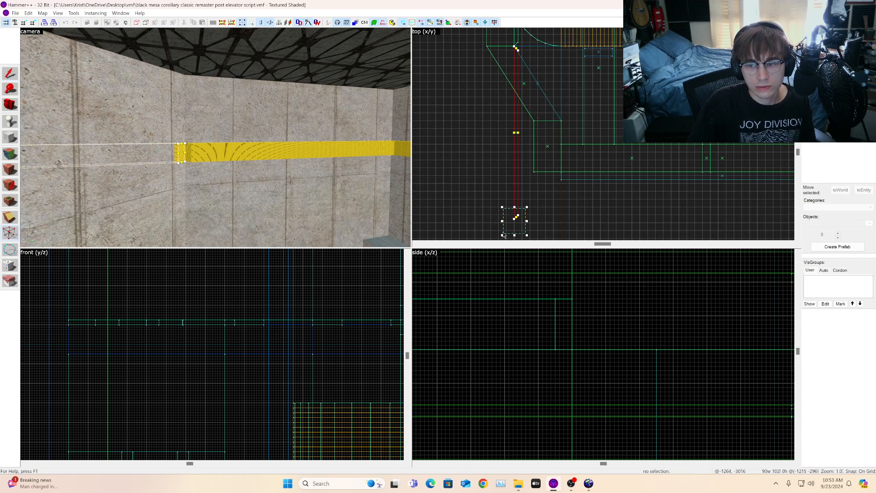
key(Return)
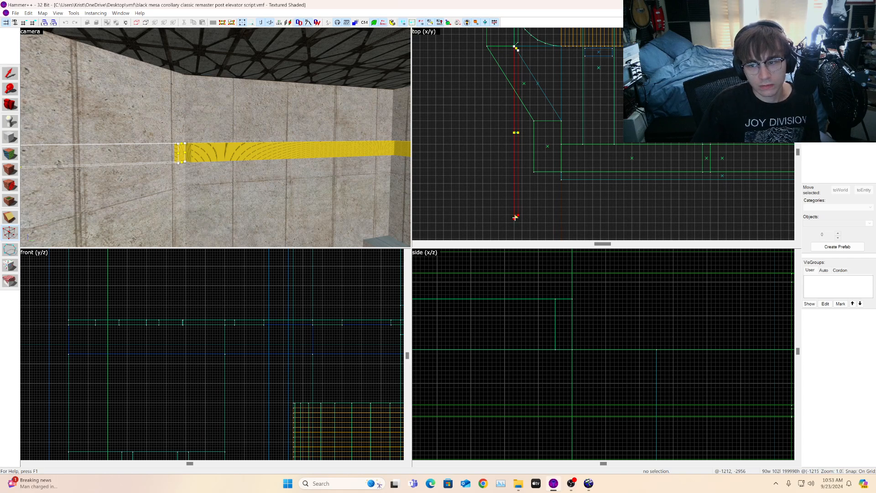
mouse_move(514, 220)
mouse_down()
mouse_move(577, 118)
mouse_move(548, 121)
mouse_move(540, 135)
mouse_move(499, 82)
mouse_move(495, 43)
mouse_move(473, 77)
mouse_up()
scroll(493, 53, up, 10)
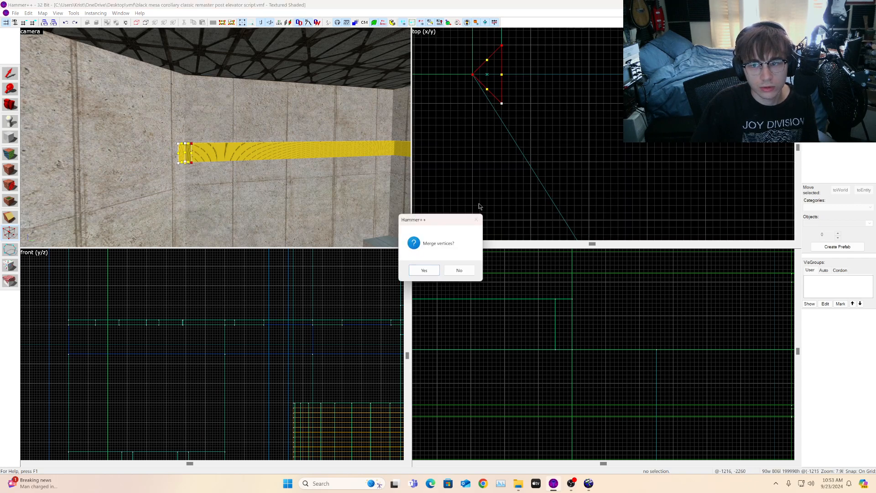
click(460, 270)
scroll(525, 182, down, 3)
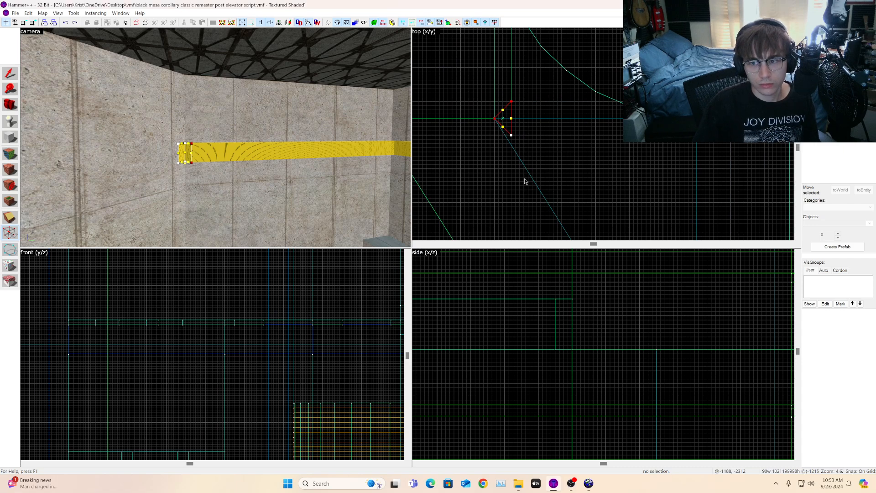
click(15, 68)
key(Escape)
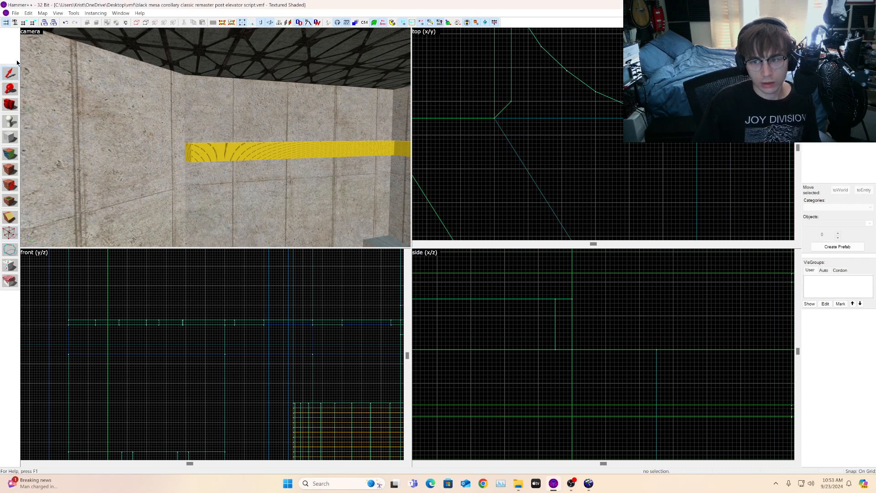
Step: Clone the 704-unit nodraw strip and move the copy down beside the diagonal wall
click(255, 149)
scroll(569, 171, down, 6)
drag(548, 100, 546, 159)
click(268, 153)
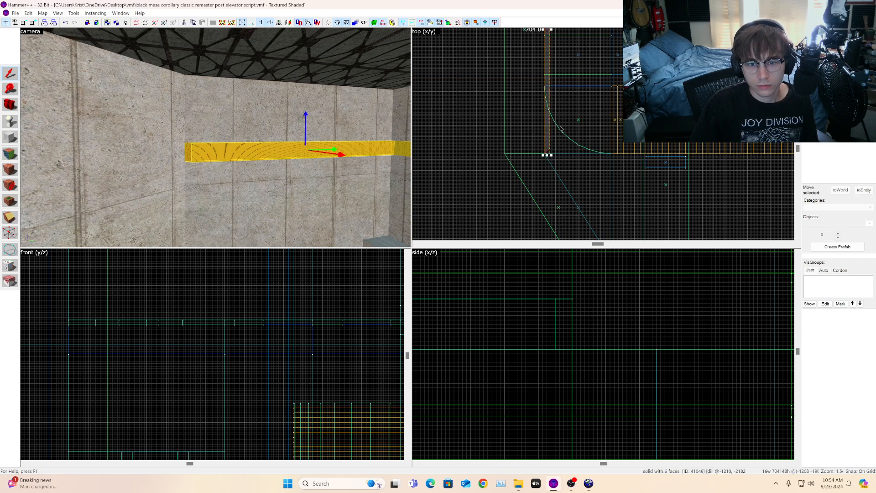
mouse_move(547, 101)
mouse_down()
mouse_move(512, 267)
mouse_move(506, 241)
mouse_move(516, 215)
mouse_up()
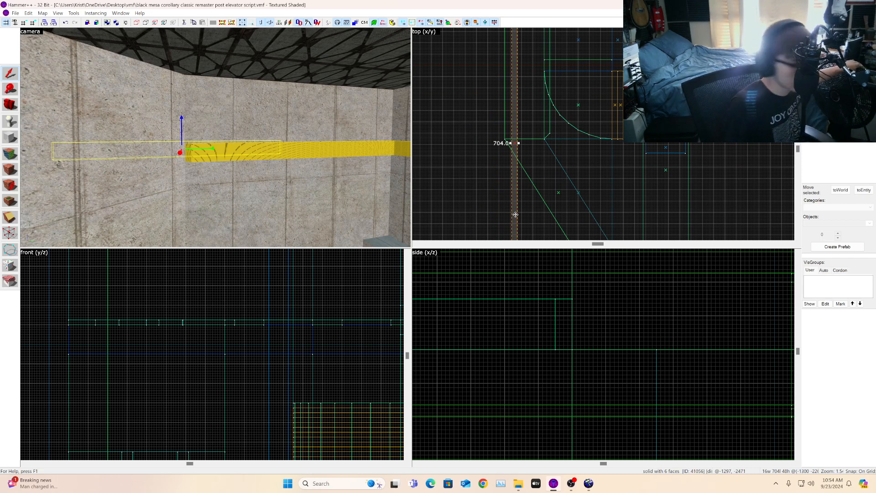
scroll(488, 136, down, 8)
scroll(491, 137, up, 8)
scroll(490, 136, down, 4)
scroll(511, 84, up, 4)
mouse_move(483, 92)
mouse_down()
mouse_move(525, 146)
mouse_move(532, 130)
mouse_move(523, 218)
mouse_up()
scroll(539, 130, down, 1)
scroll(539, 130, down, 5)
scroll(535, 143, up, 6)
scroll(536, 155, down, 5)
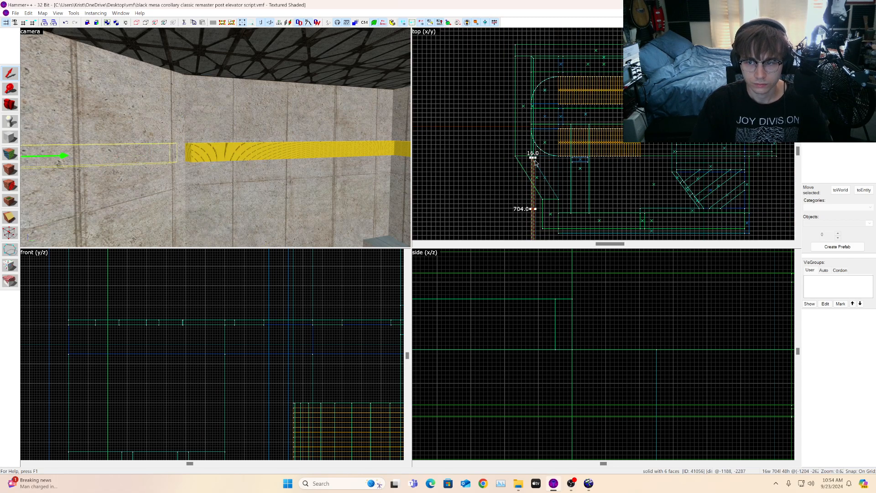
scroll(536, 163, up, 14)
mouse_move(517, 170)
mouse_down()
mouse_move(516, 137)
mouse_move(505, 130)
mouse_move(507, 137)
mouse_up()
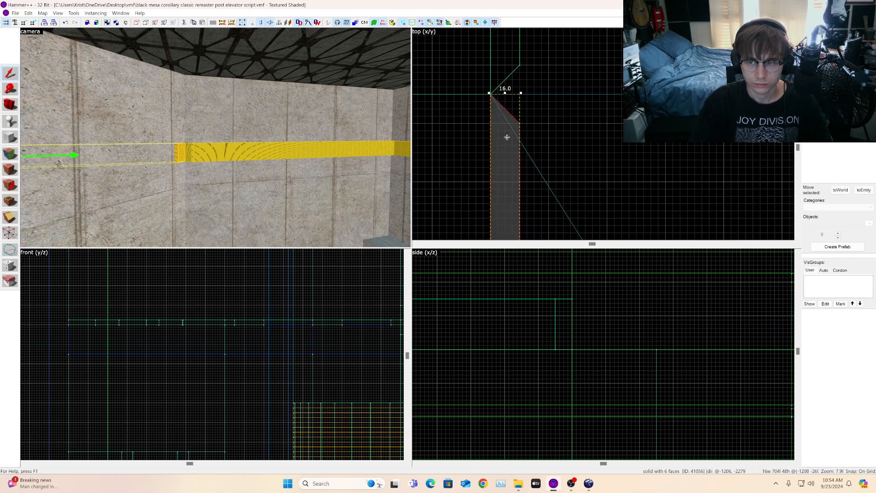
Step: Move the cloned strip's end vertices so the strip runs along the diagonal wall
key(shift+v)
drag(532, 109, 512, 136)
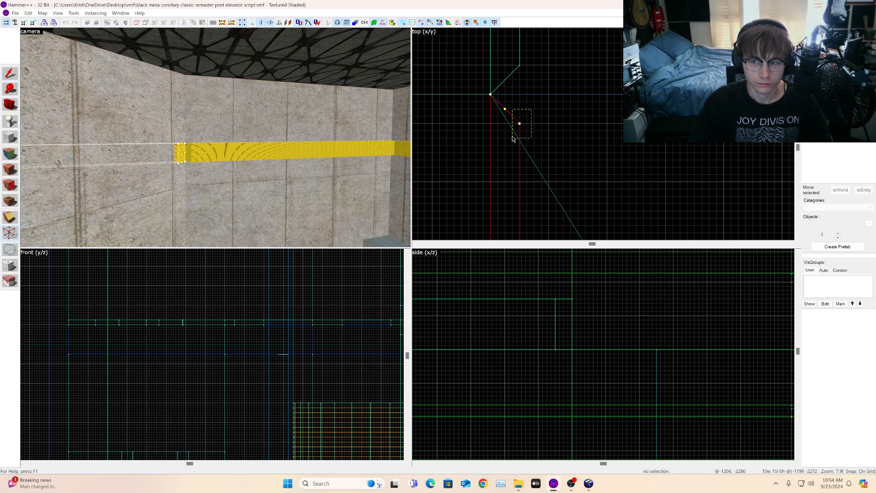
key(Return)
drag(519, 123, 520, 66)
scroll(549, 62, down, 13)
scroll(575, 173, up, 3)
drag(570, 197, 551, 227)
key(Return)
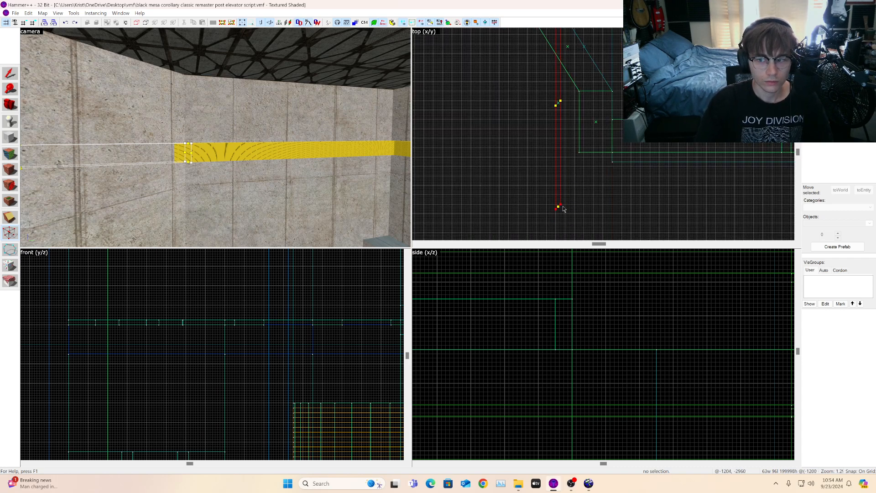
drag(556, 209, 582, 211)
scroll(616, 110, up, 6)
scroll(590, 159, up, 4)
scroll(597, 193, down, 3)
mouse_move(612, 172)
mouse_down()
mouse_move(602, 200)
mouse_move(618, 178)
mouse_move(603, 207)
mouse_up()
scroll(604, 173, up, 2)
key(Return)
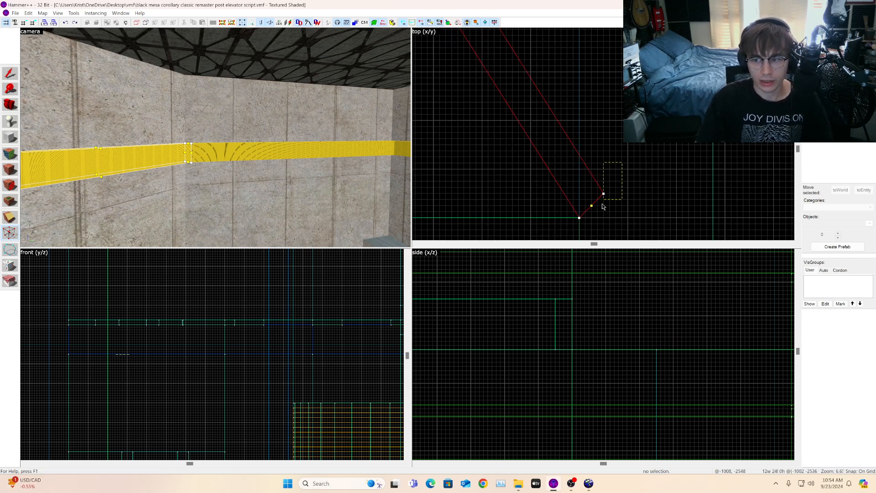
Step: Drag the diagonal strip's lower end vertex onto the wall corner and check the joint
key(Return)
scroll(615, 158, up, 3)
scroll(589, 232, up, 3)
mouse_move(616, 181)
mouse_down()
mouse_move(598, 173)
mouse_move(596, 157)
mouse_move(581, 159)
mouse_move(566, 131)
mouse_move(553, 134)
mouse_up()
scroll(554, 137, down, 9)
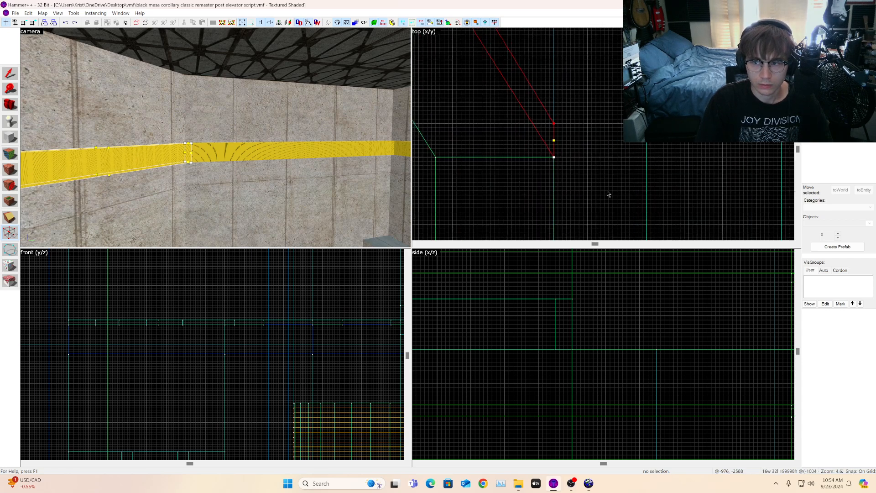
scroll(556, 91, down, 2)
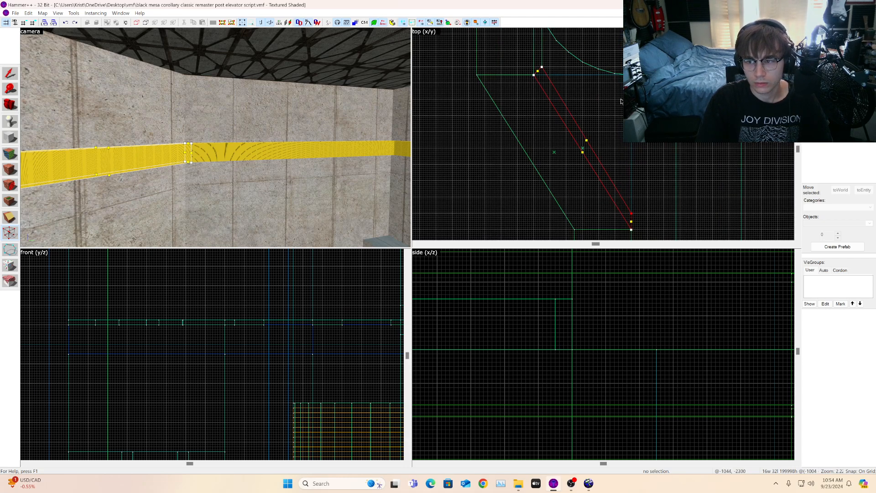
scroll(548, 64, up, 11)
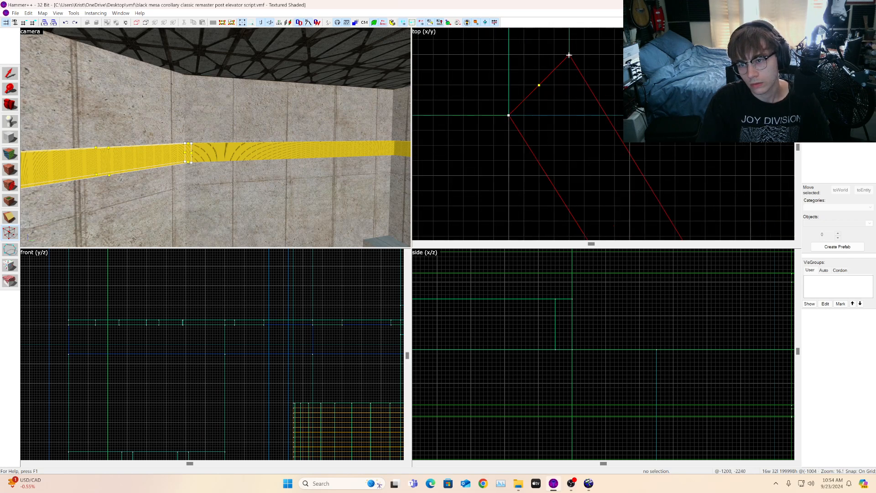
scroll(547, 81, down, 6)
scroll(625, 182, down, 6)
scroll(678, 205, down, 3)
scroll(675, 206, up, 11)
scroll(677, 209, up, 2)
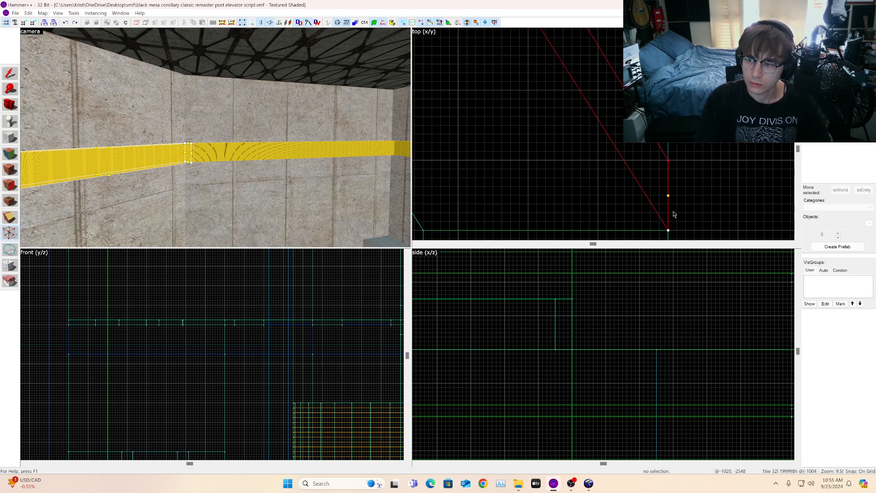
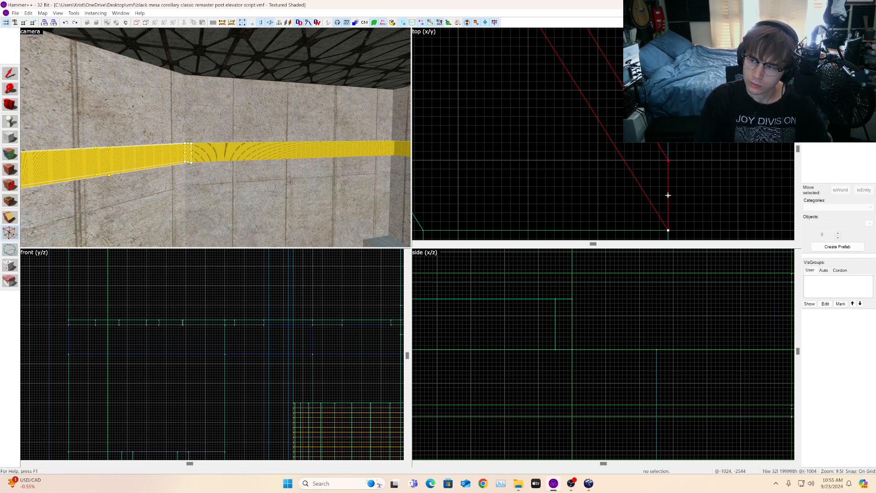
Step: Drag the diagonal strip's end vertex down toward the wall corner in the top view
scroll(669, 195, down, 16)
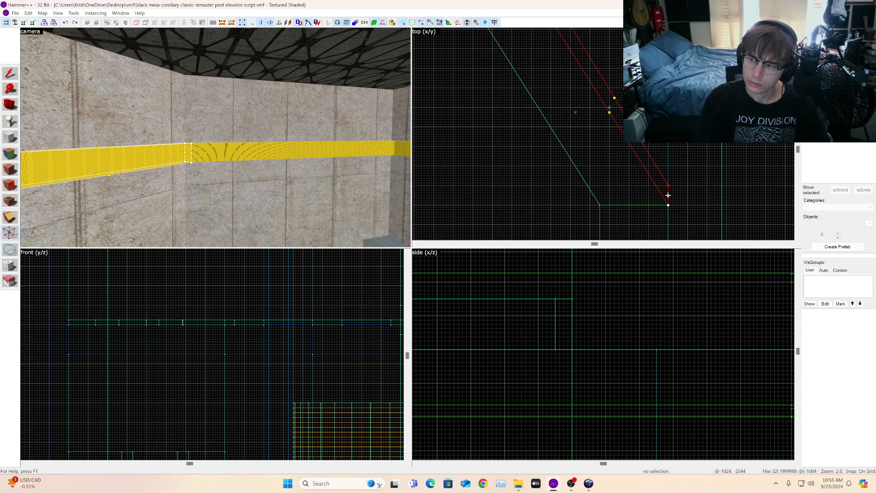
scroll(636, 147, up, 19)
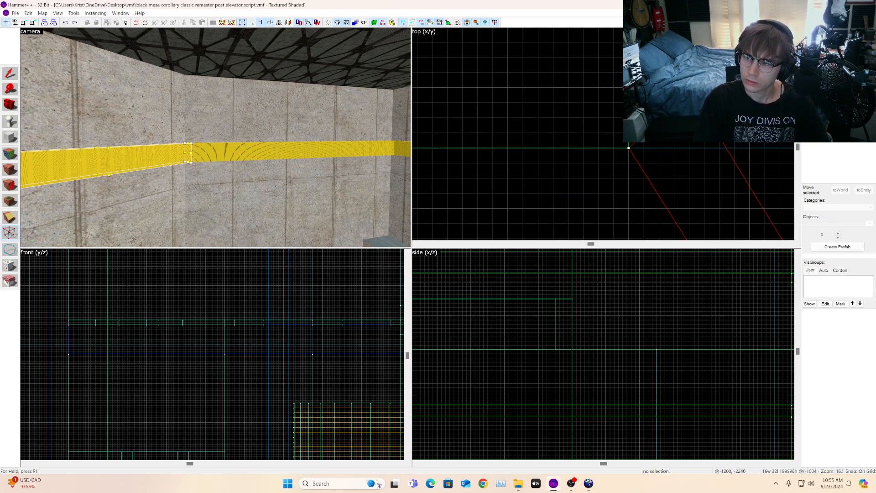
scroll(780, 211, down, 8)
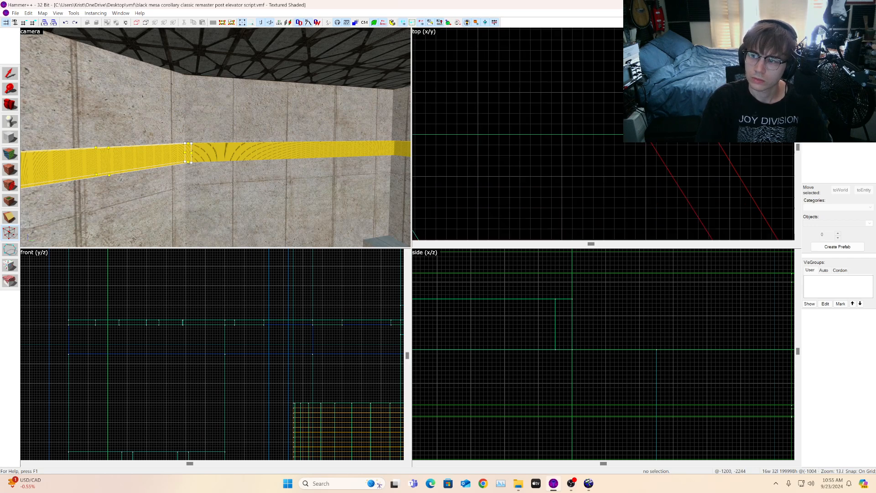
scroll(730, 201, up, 7)
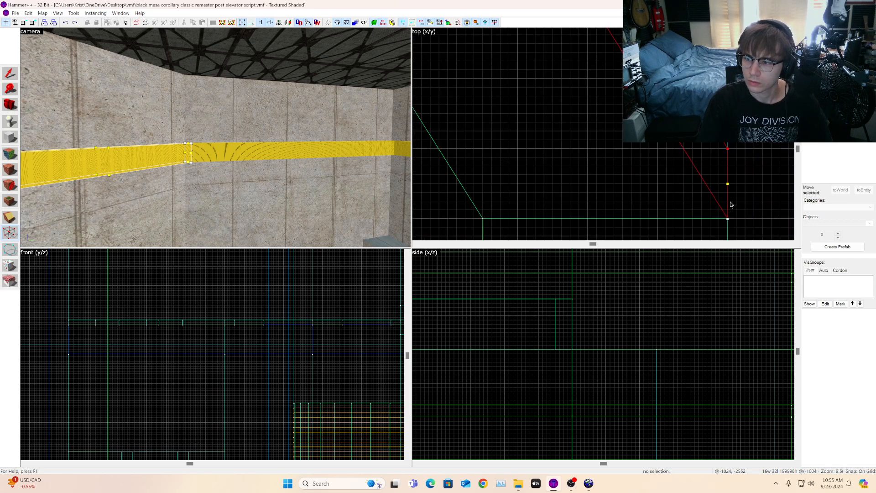
drag(727, 126, 727, 176)
Step: Nudge the strip's corner vertex slightly so it sits on the wall corner
scroll(738, 203, down, 8)
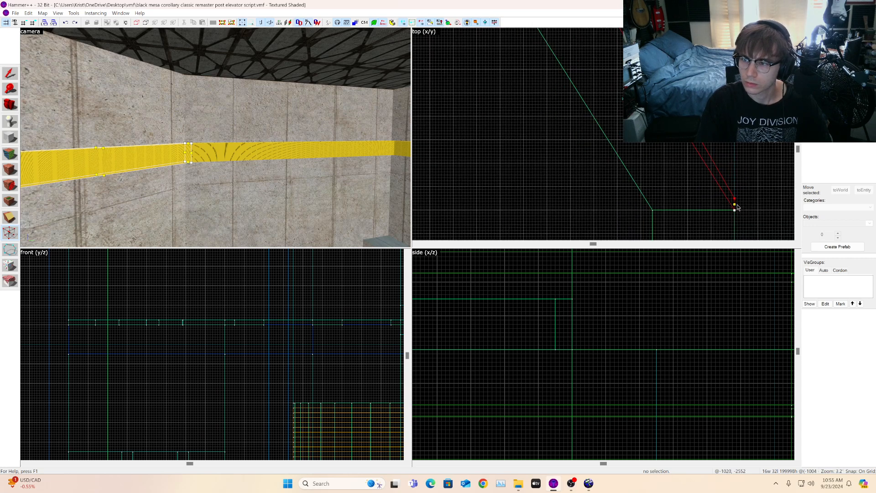
scroll(736, 183, up, 8)
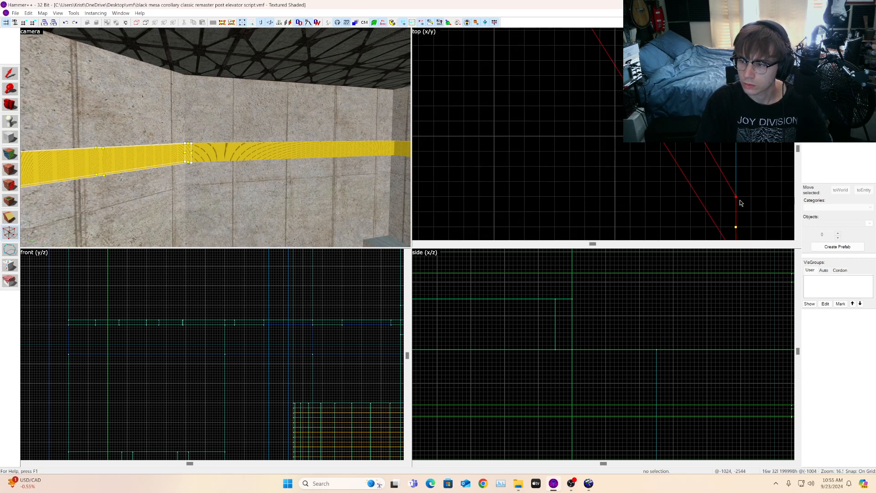
scroll(735, 182, down, 10)
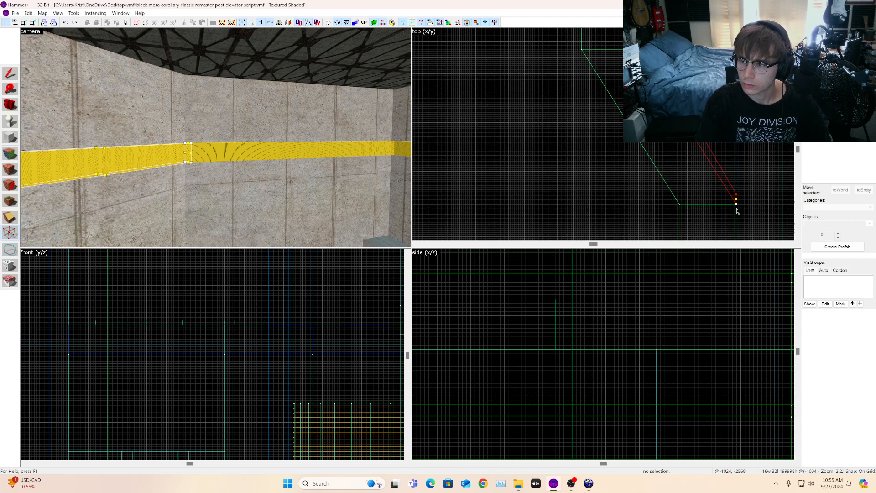
scroll(657, 63, up, 5)
scroll(656, 116, down, 4)
scroll(651, 76, up, 7)
scroll(695, 160, down, 6)
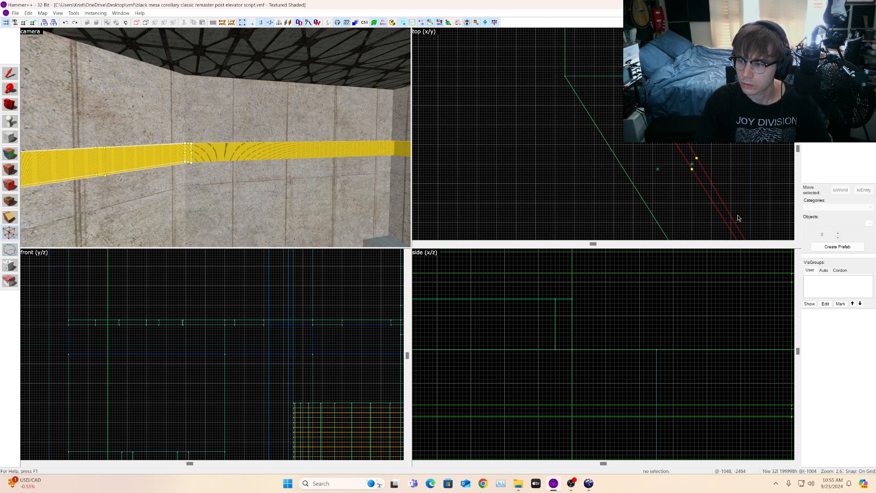
scroll(733, 195, up, 4)
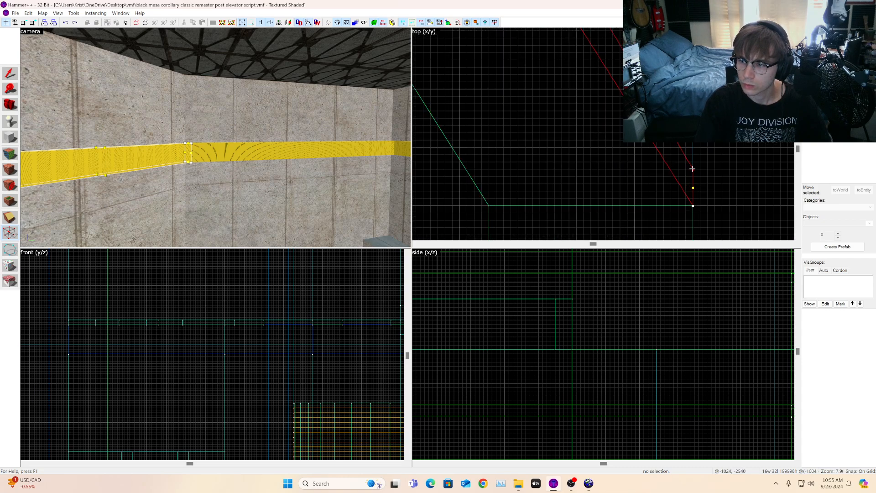
scroll(692, 168, down, 7)
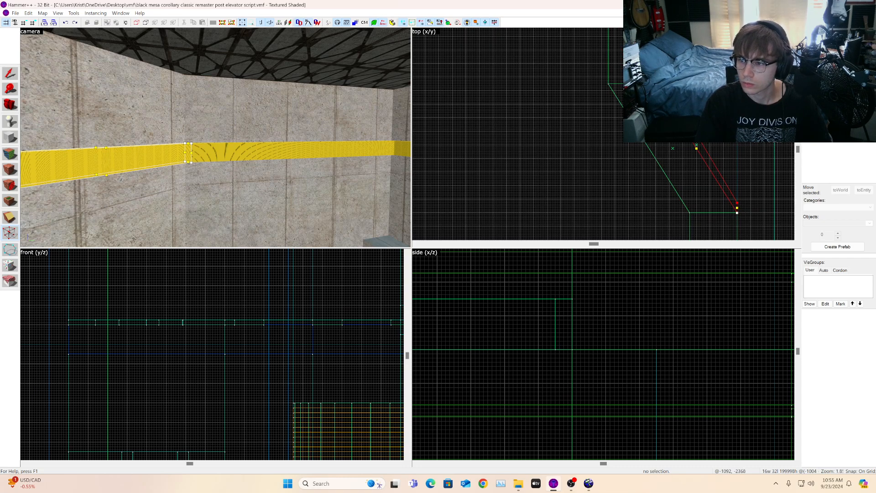
scroll(739, 206, up, 3)
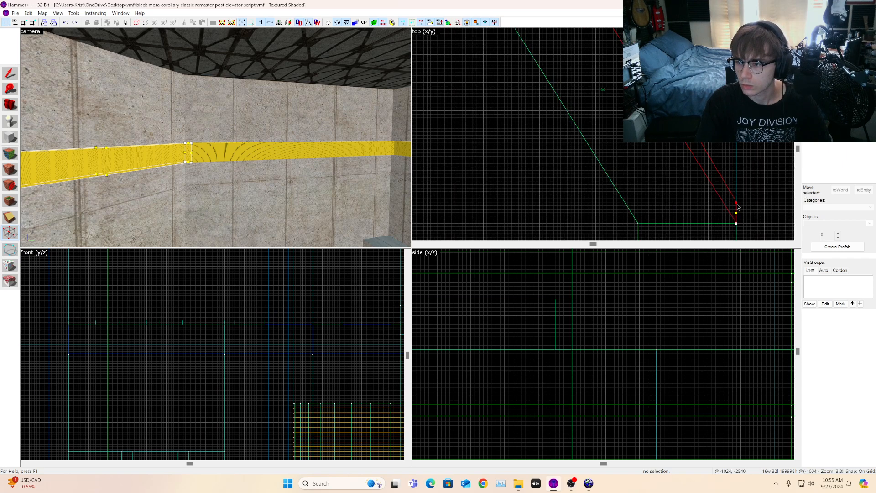
scroll(721, 153, down, 2)
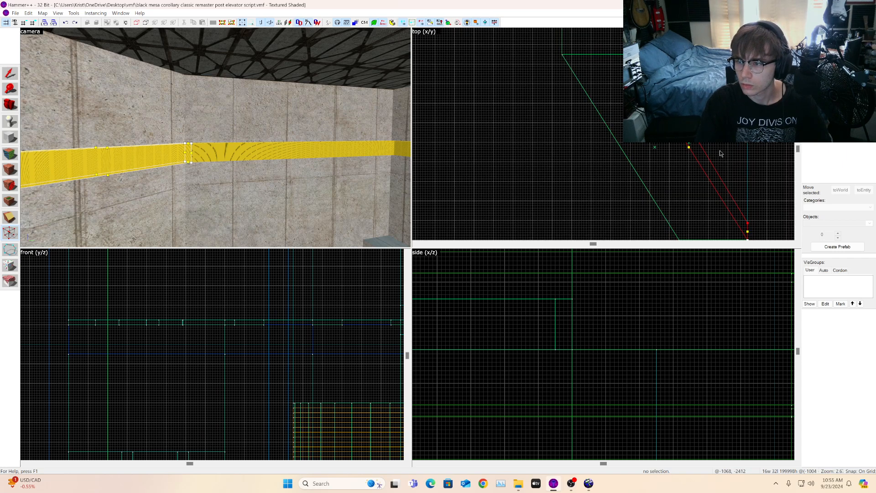
drag(747, 222, 747, 220)
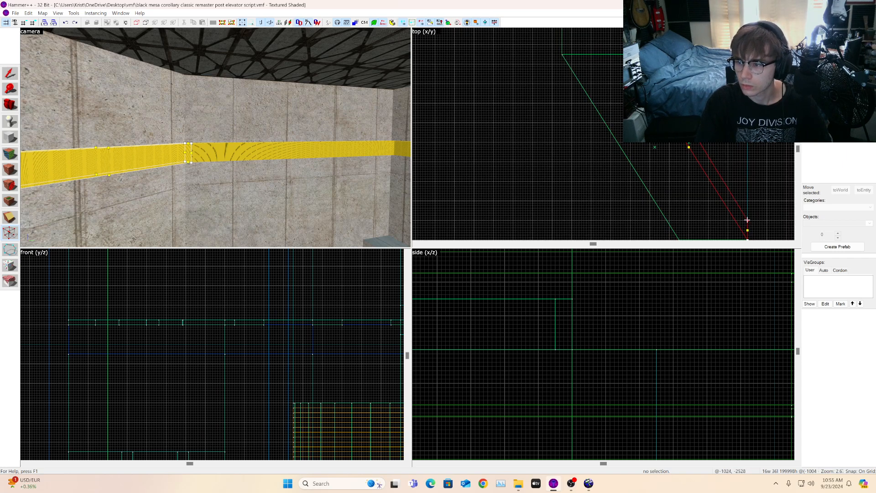
Step: Inspect the diagonal strip's joint with the wall corner at several zoom levels in the top view
scroll(719, 170, up, 4)
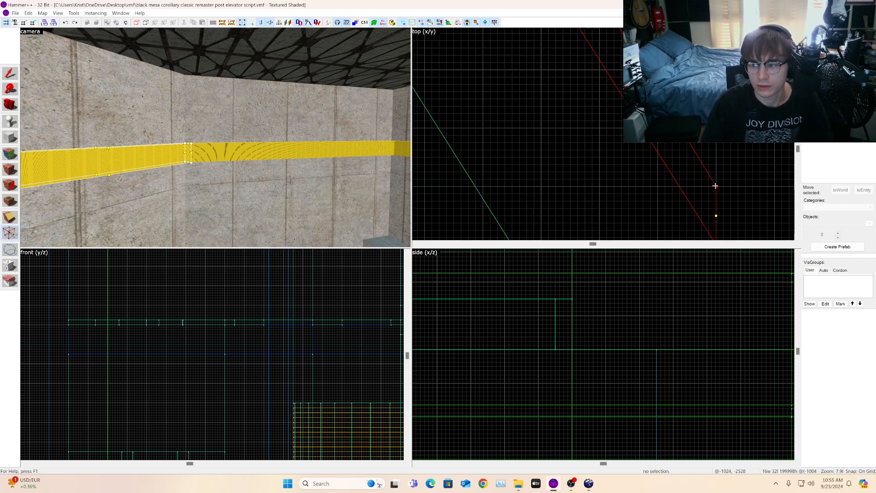
scroll(721, 169, down, 4)
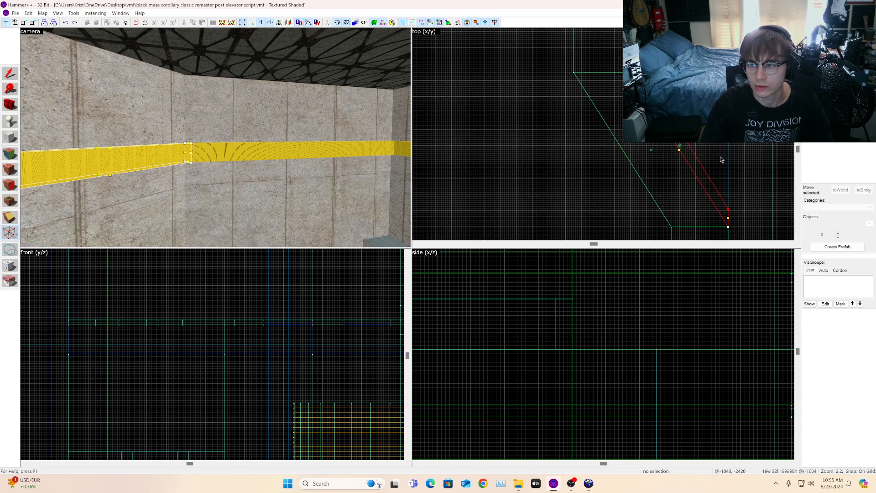
scroll(726, 215, up, 4)
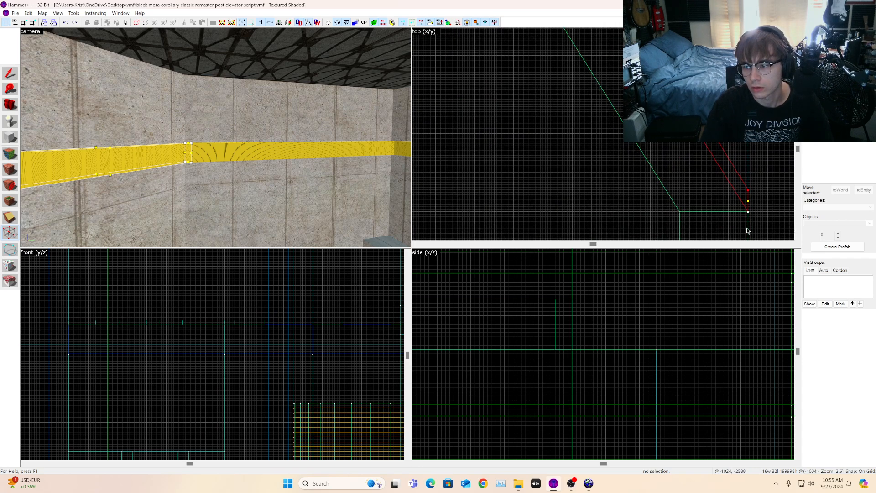
scroll(754, 165, up, 2)
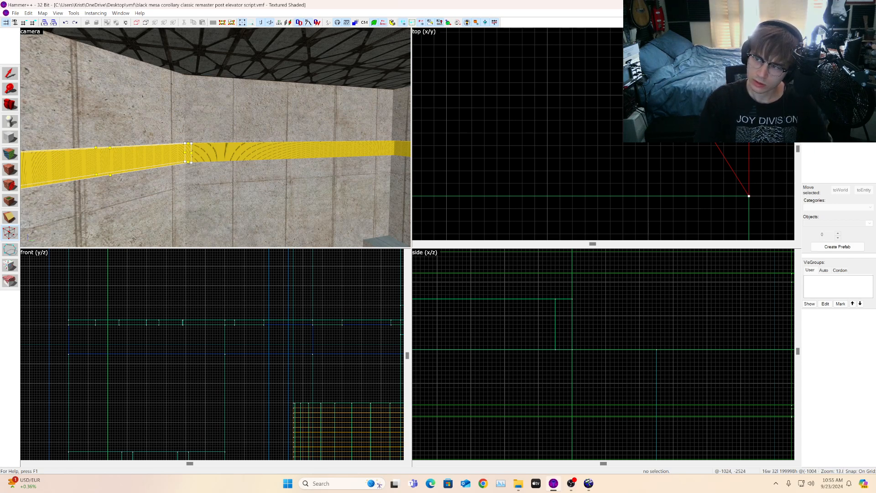
scroll(749, 192, down, 4)
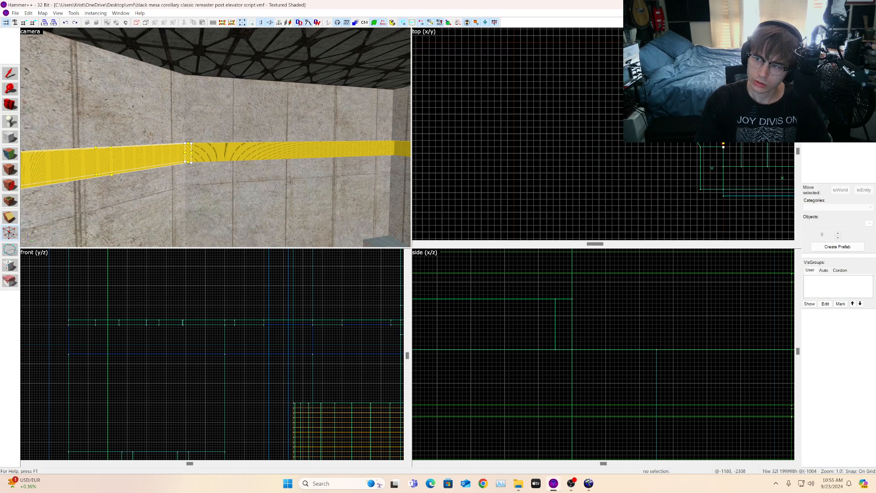
scroll(774, 192, down, 3)
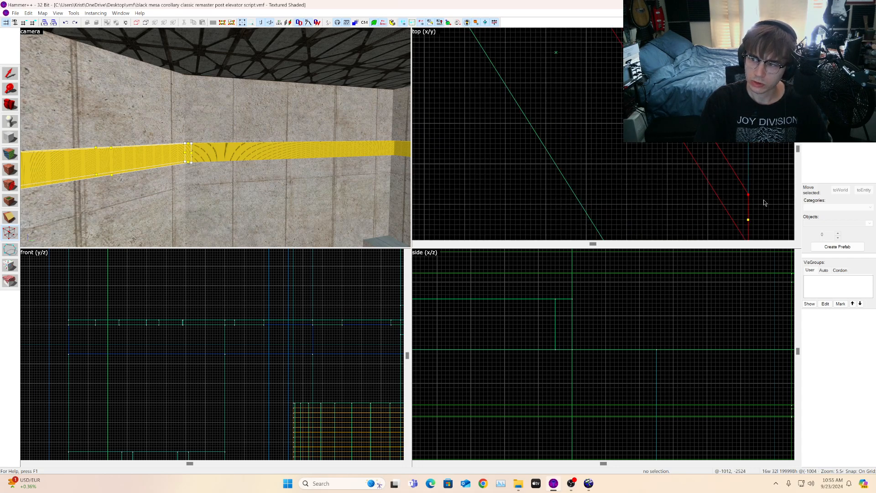
scroll(750, 177, up, 4)
scroll(686, 157, down, 3)
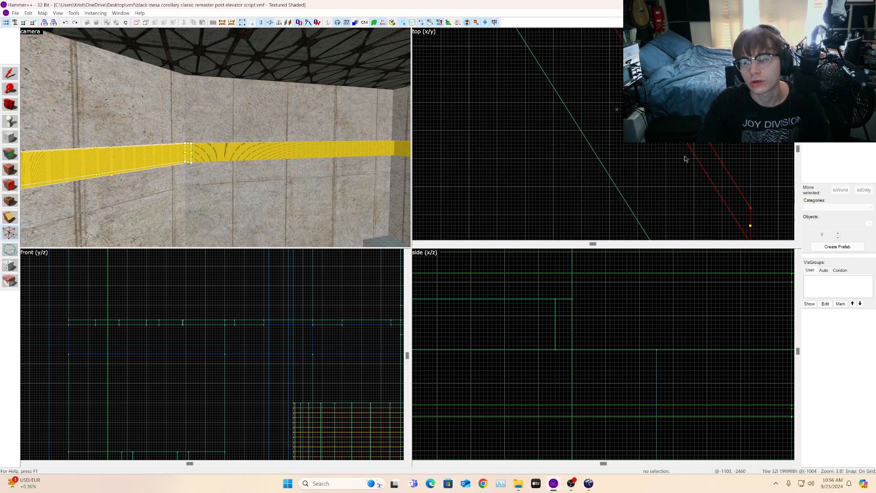
scroll(716, 202, up, 4)
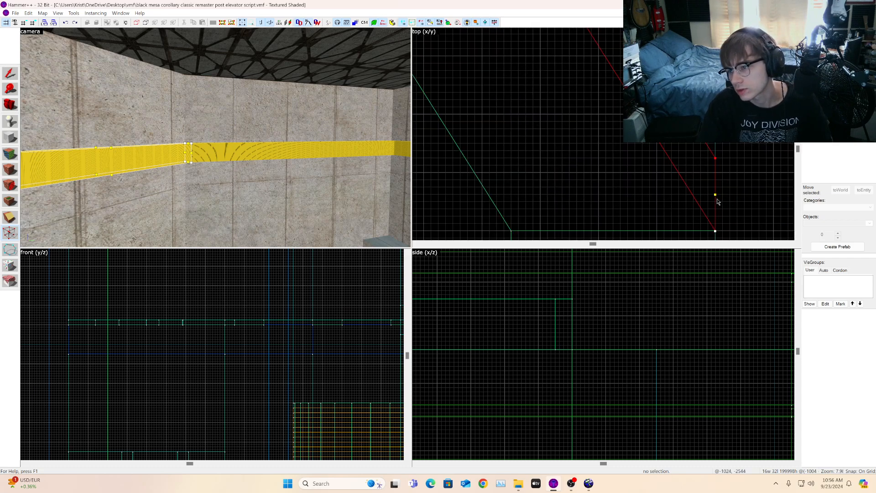
scroll(717, 199, down, 10)
scroll(675, 136, up, 9)
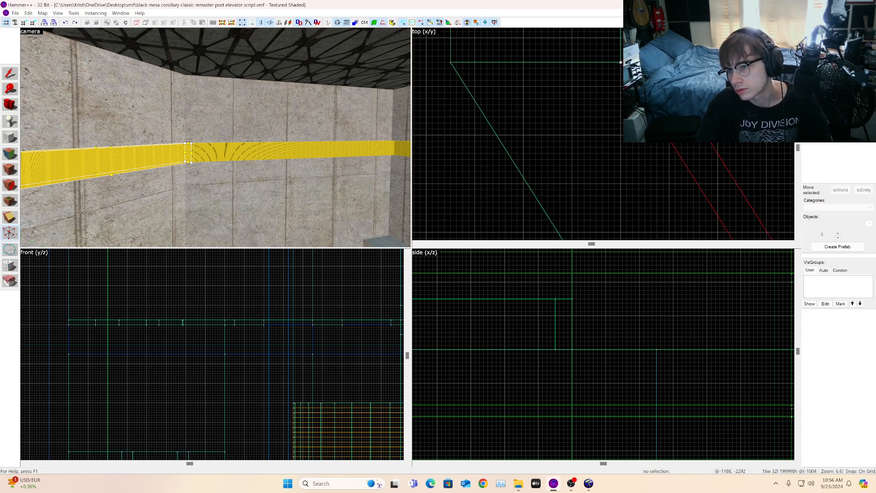
scroll(675, 137, down, 9)
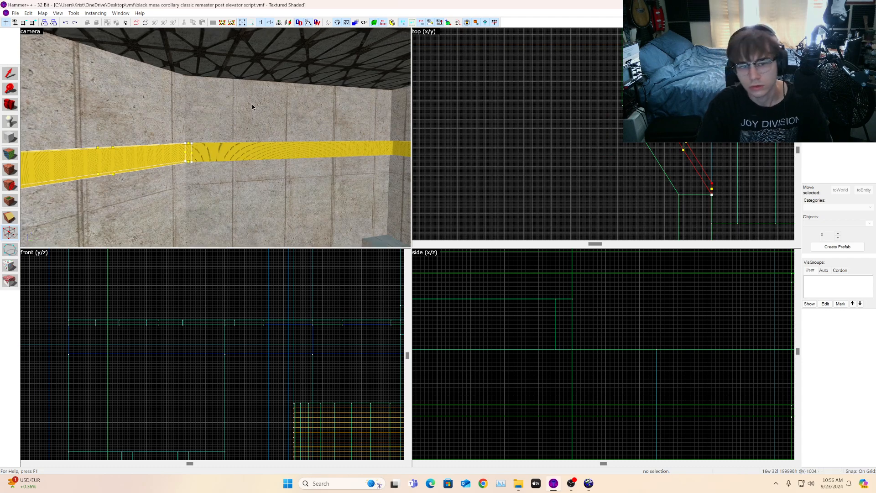
Step: Select the 704-unit nodraw strip along the wall and move it down against the diagonal wall
key(s)
key(a)
key(w)
key(w)
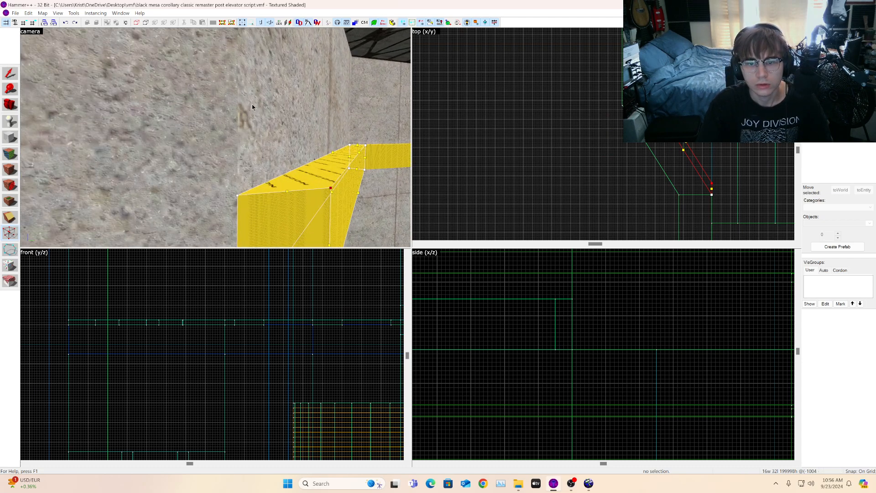
scroll(707, 196, up, 2)
scroll(706, 193, down, 1)
key(s)
key(d)
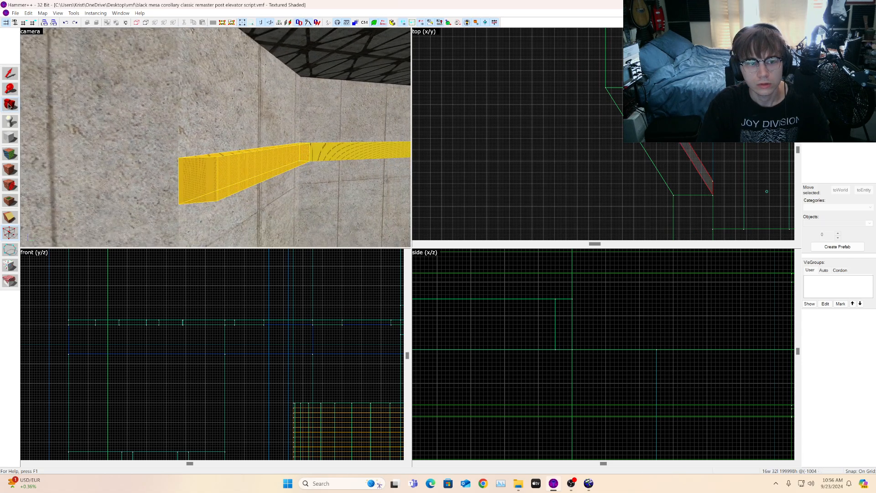
click(9, 107)
key(z)
key(w)
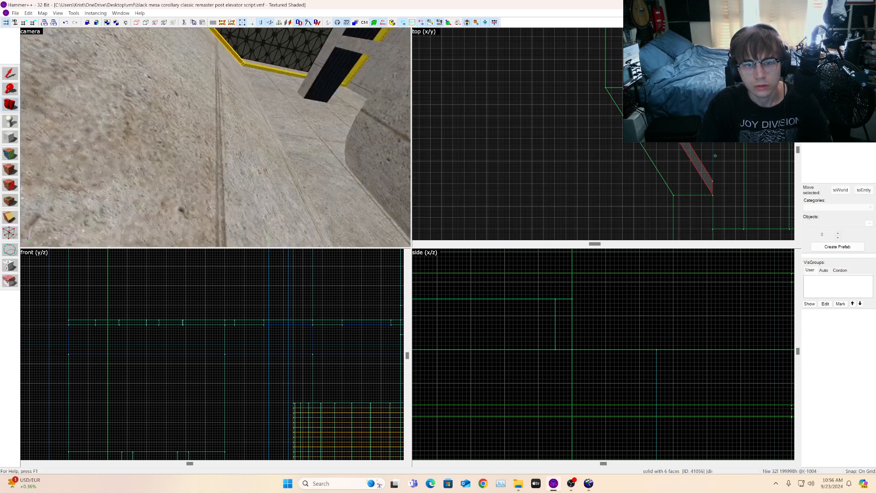
key(w)
key(w)
key(z)
click(7, 80)
scroll(611, 162, down, 2)
scroll(689, 213, up, 6)
scroll(628, 176, down, 9)
click(294, 111)
scroll(562, 92, up, 3)
scroll(562, 91, down, 3)
scroll(562, 91, up, 1)
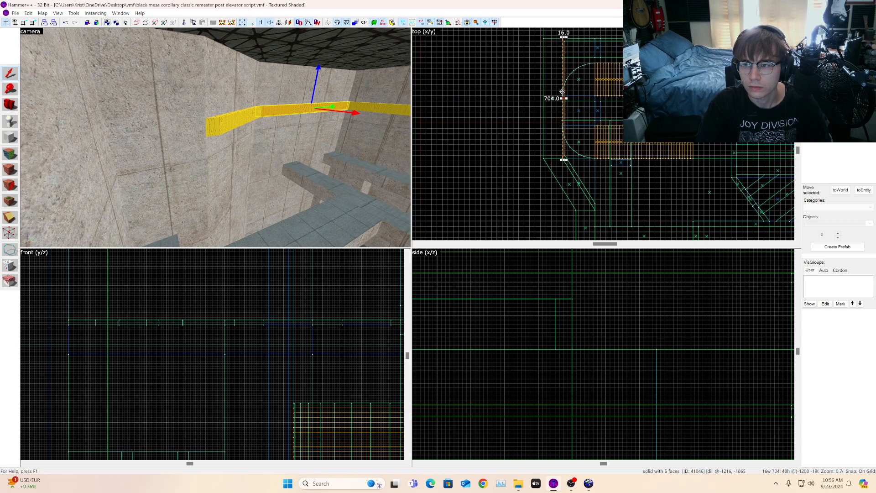
mouse_move(564, 109)
mouse_down()
mouse_move(584, 219)
mouse_move(596, 234)
mouse_move(596, 209)
mouse_up()
scroll(597, 166, up, 13)
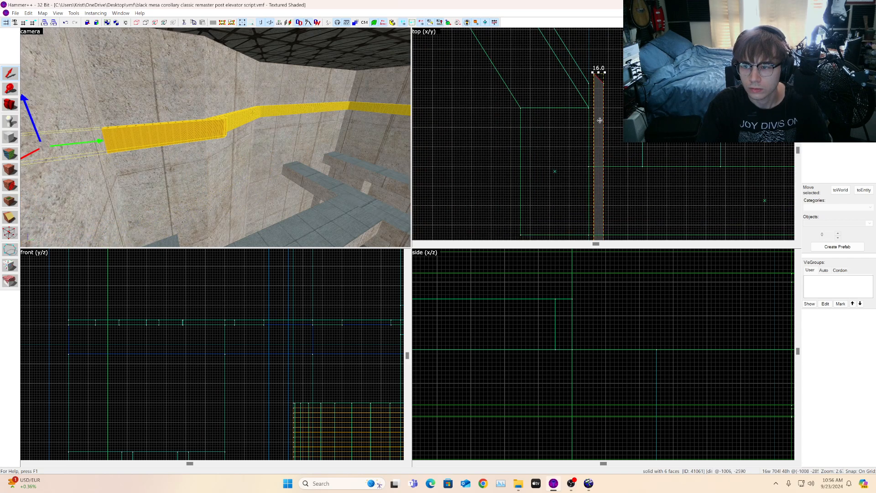
drag(600, 91, 587, 120)
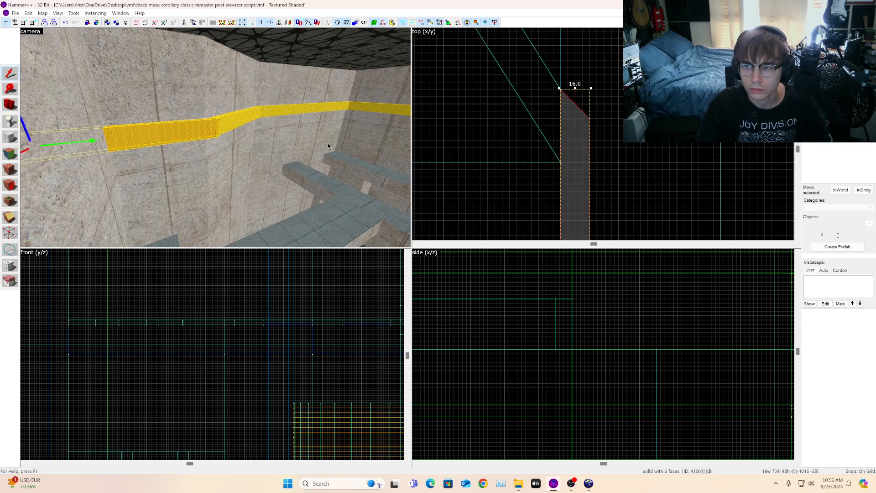
scroll(669, 77, down, 3)
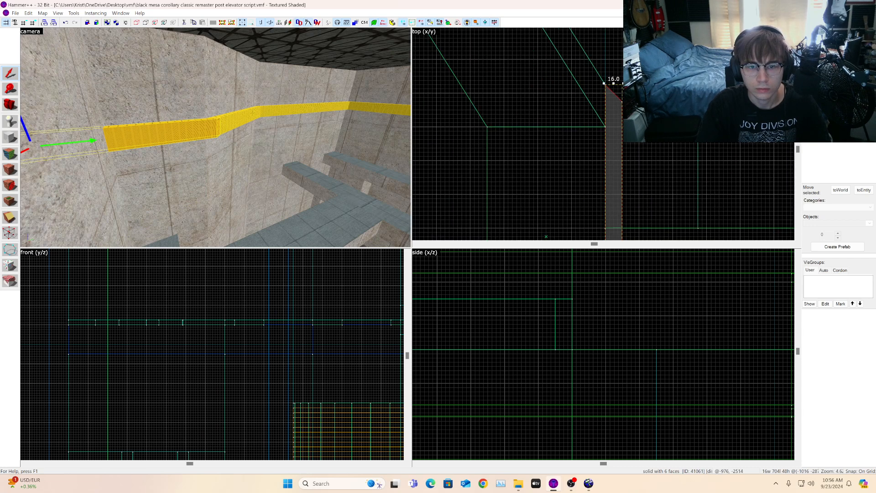
Step: Shorten the 704-unit nodraw strip to 136 units by pulling its far end vertices up toward the diagonal strip
click(9, 233)
scroll(617, 127, up, 5)
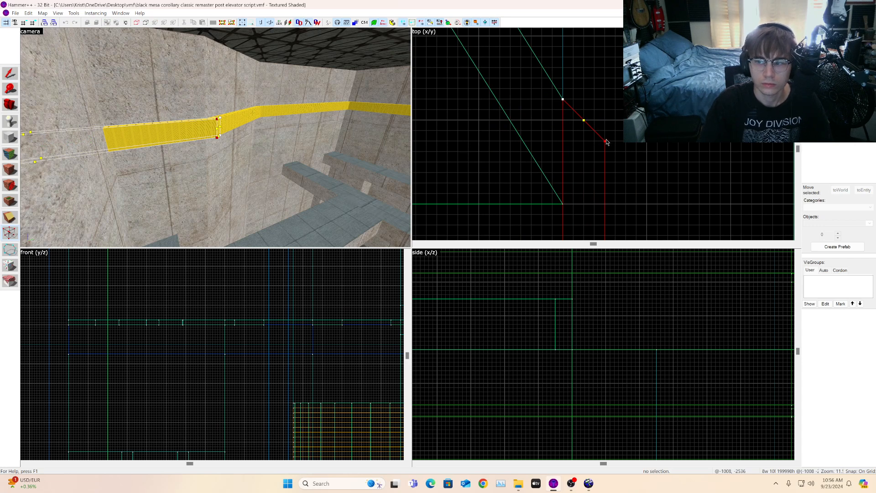
scroll(605, 100, down, 8)
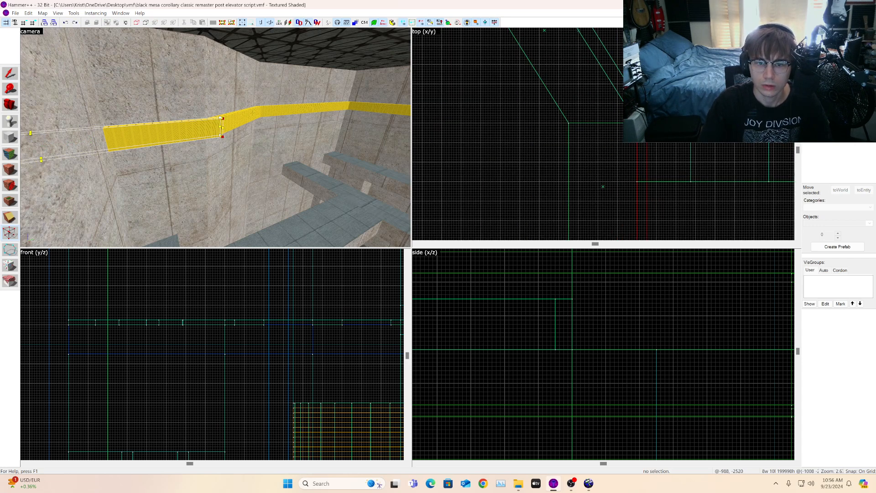
click(8, 74)
scroll(560, 106, down, 8)
scroll(599, 178, up, 3)
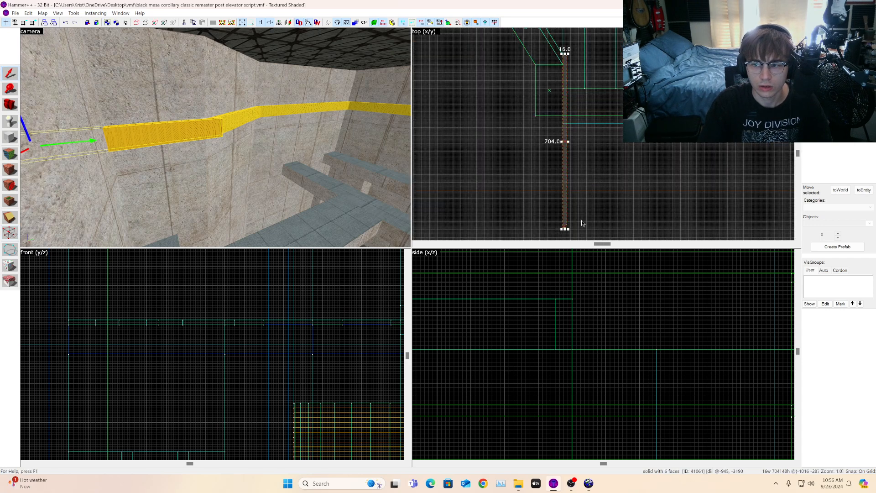
click(8, 234)
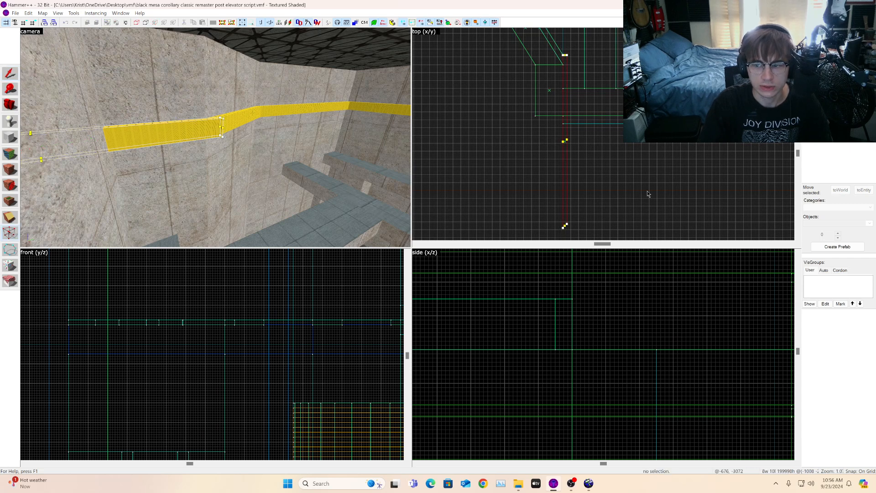
drag(550, 239, 541, 235)
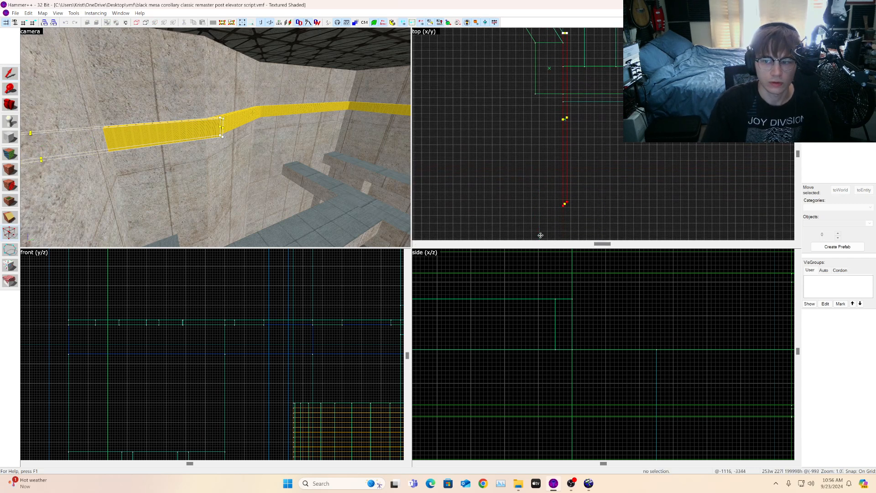
drag(565, 203, 568, 101)
scroll(563, 81, up, 5)
scroll(566, 94, up, 6)
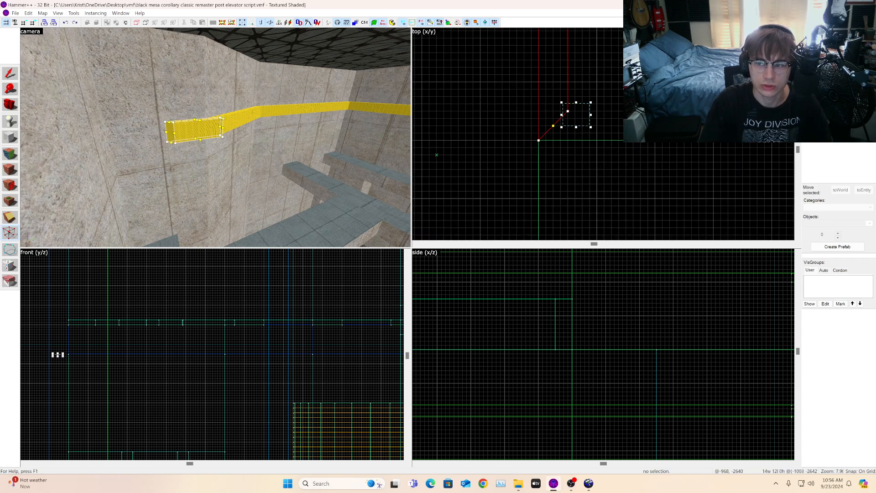
Step: Inspect the shortened strip's end in the camera and top views, switching between selection and vertex editing
click(15, 76)
click(568, 114)
click(206, 129)
scroll(593, 147, down, 6)
scroll(593, 149, up, 3)
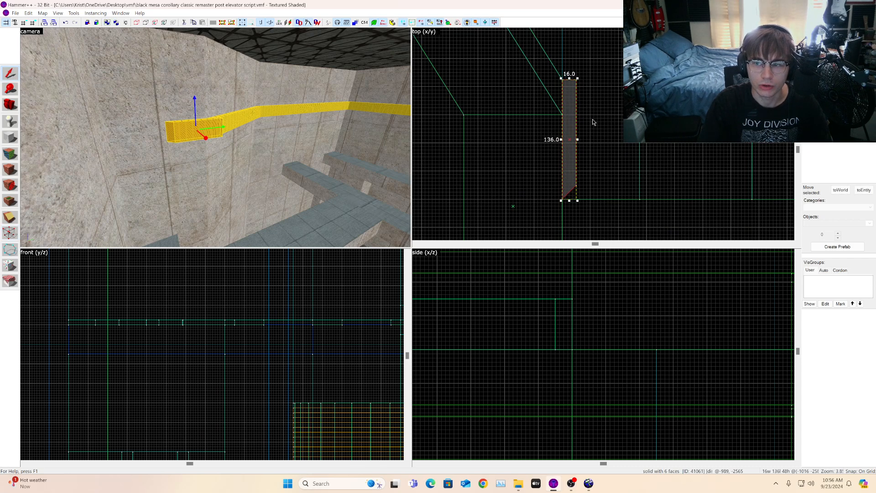
key(w)
key(a)
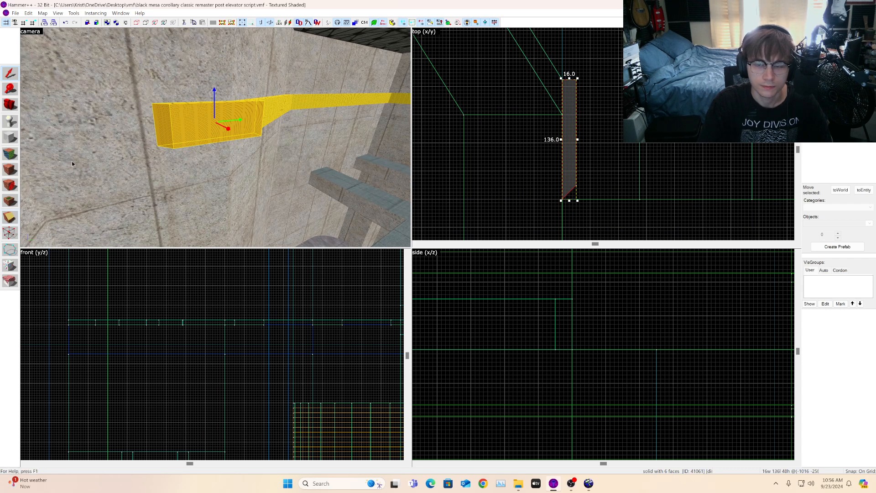
click(10, 233)
scroll(548, 106, up, 4)
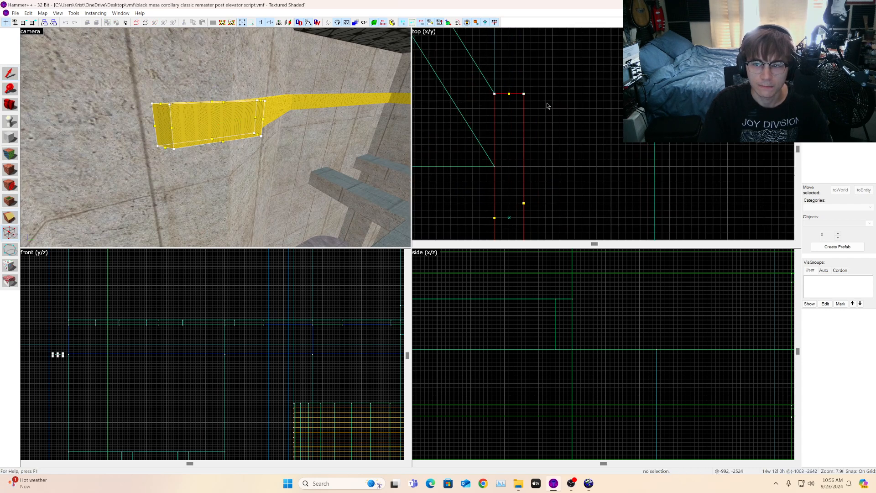
key(shift+s)
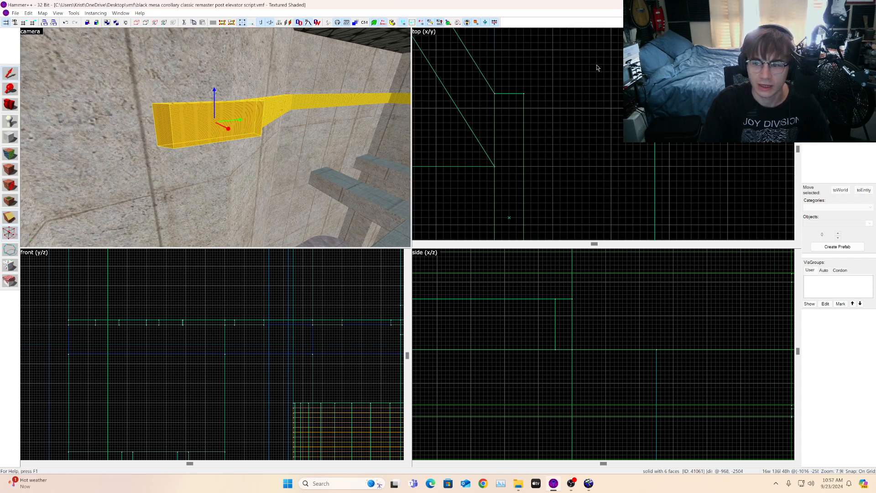
click(14, 229)
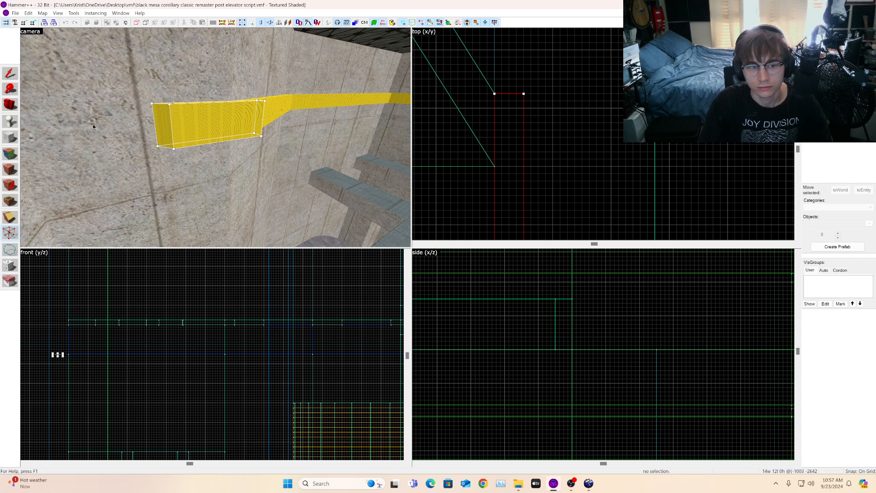
click(9, 73)
click(593, 85)
click(259, 133)
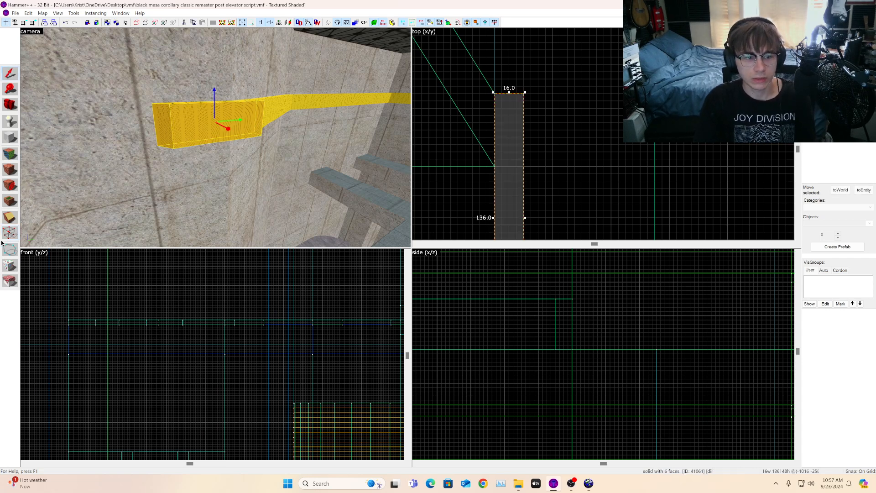
key(shift+v)
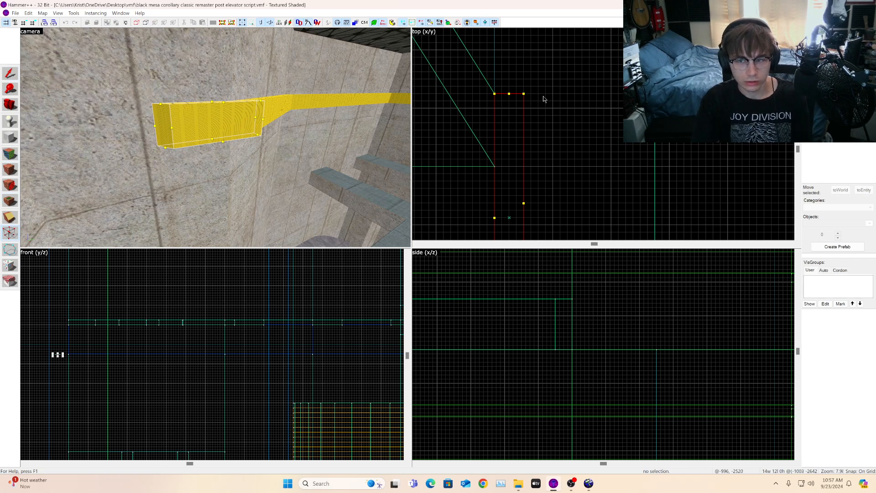
click(12, 231)
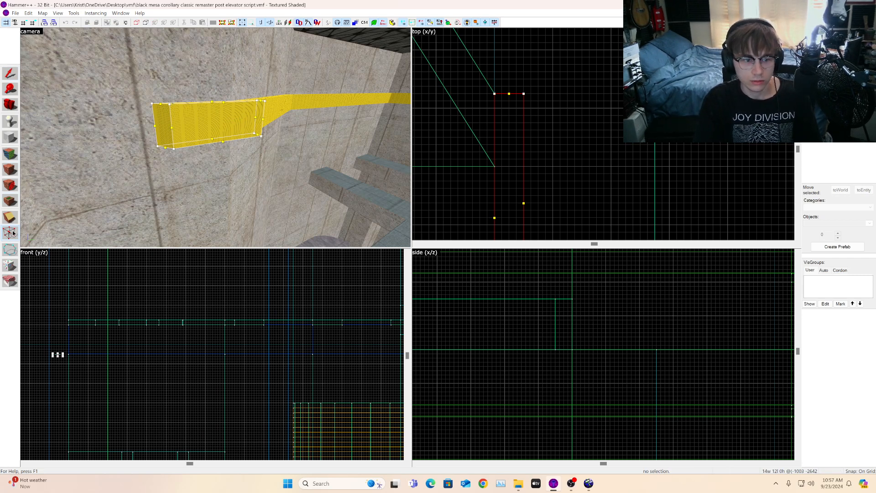
click(7, 78)
key(Escape)
click(239, 119)
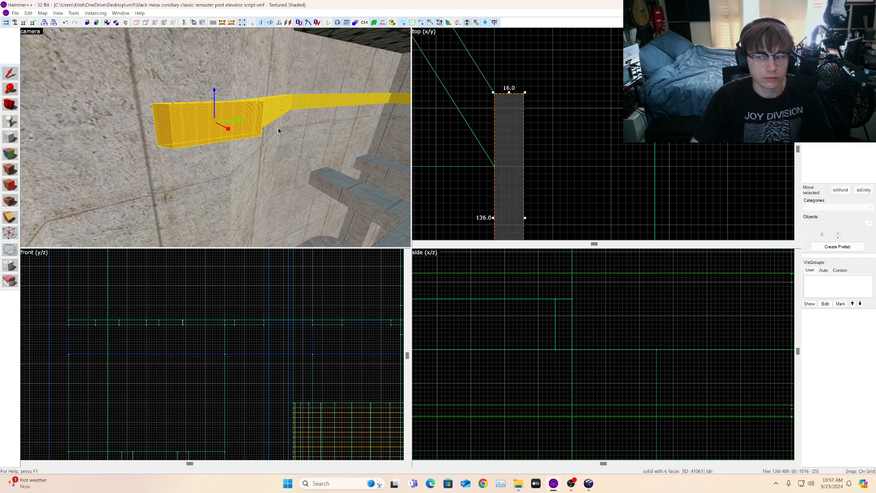
Step: Drag the strip's outer top corner vertex down so its end angles against the diagonal strip
click(13, 237)
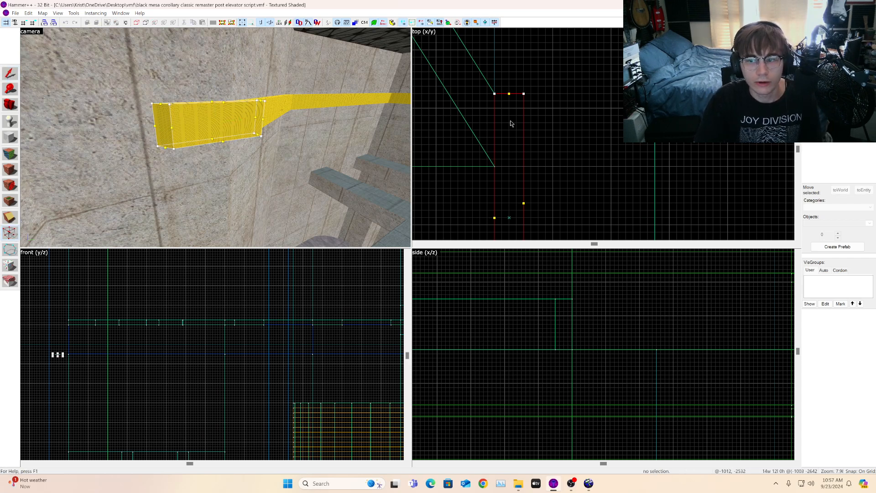
scroll(516, 118, down, 10)
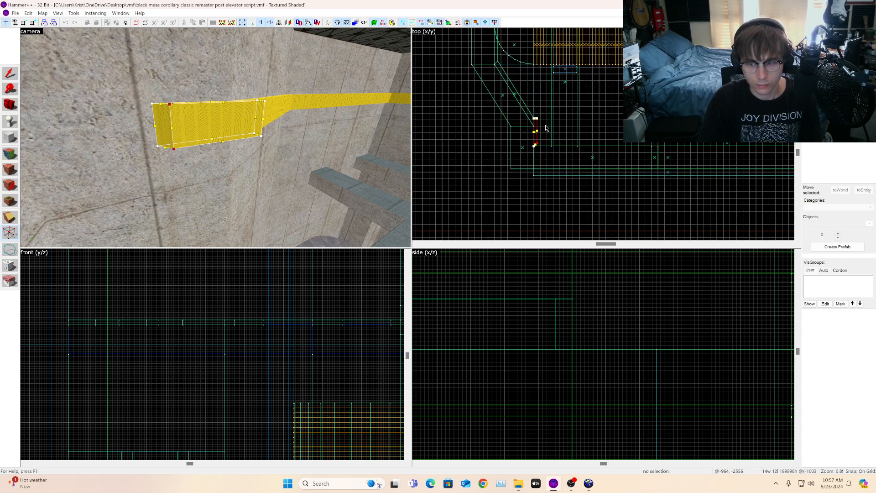
scroll(542, 109, up, 9)
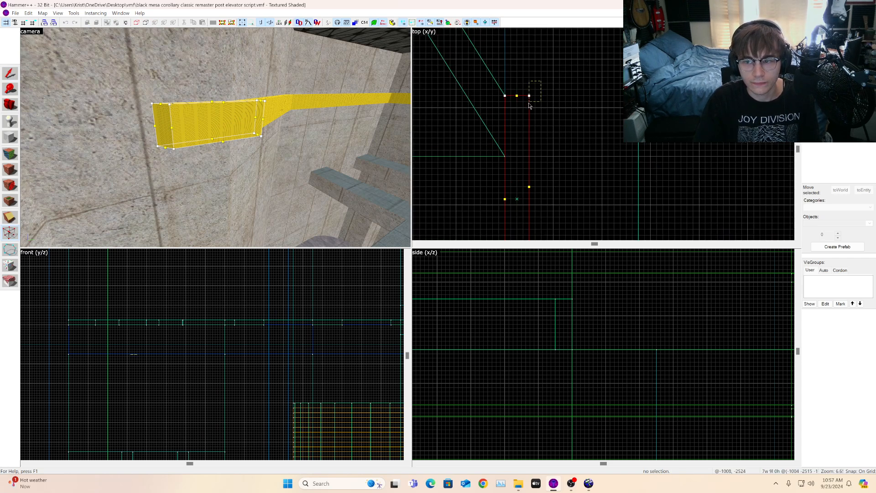
scroll(539, 94, up, 3)
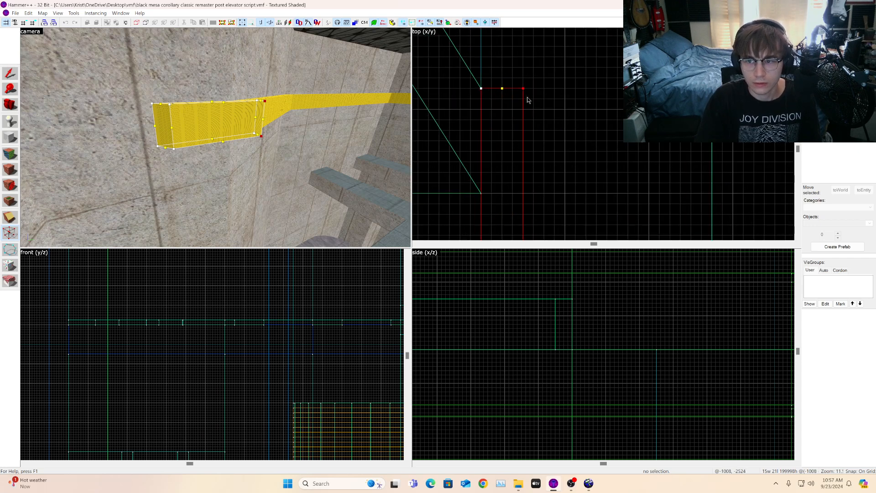
drag(524, 89, 523, 126)
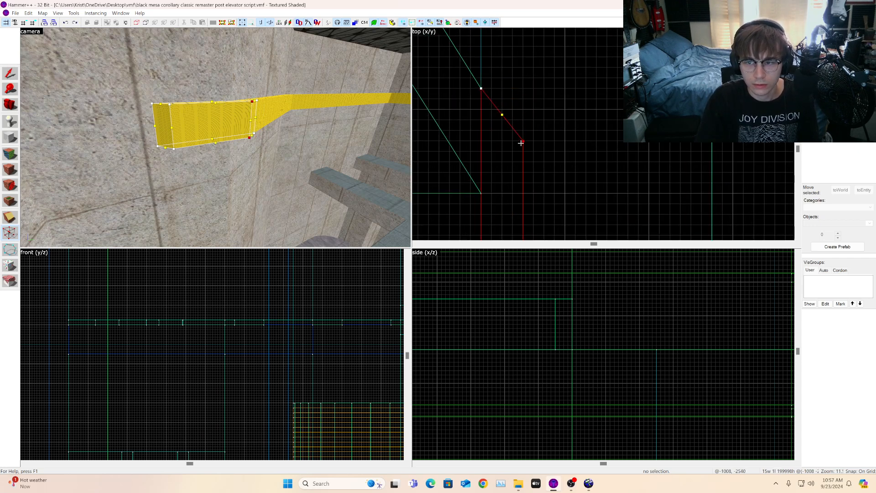
Step: Drag the adjoining corner vertex down so the strip's angled end meets the wall corner
scroll(525, 130, up, 3)
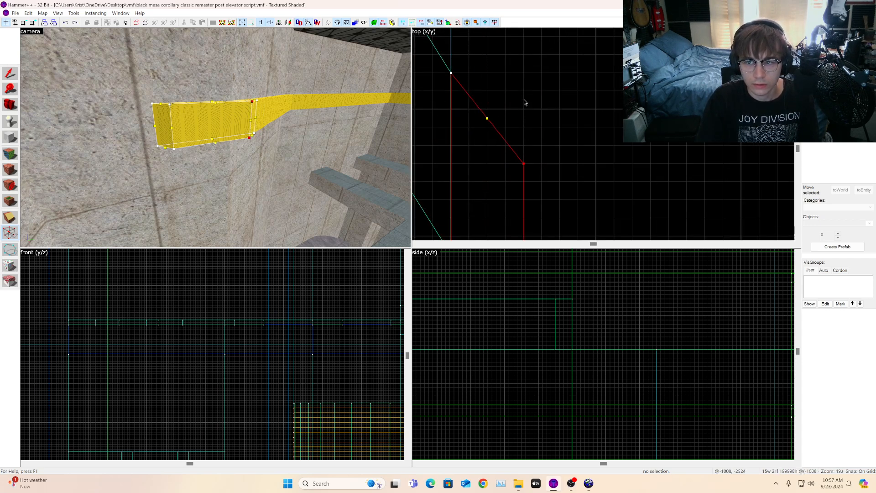
scroll(525, 102, down, 10)
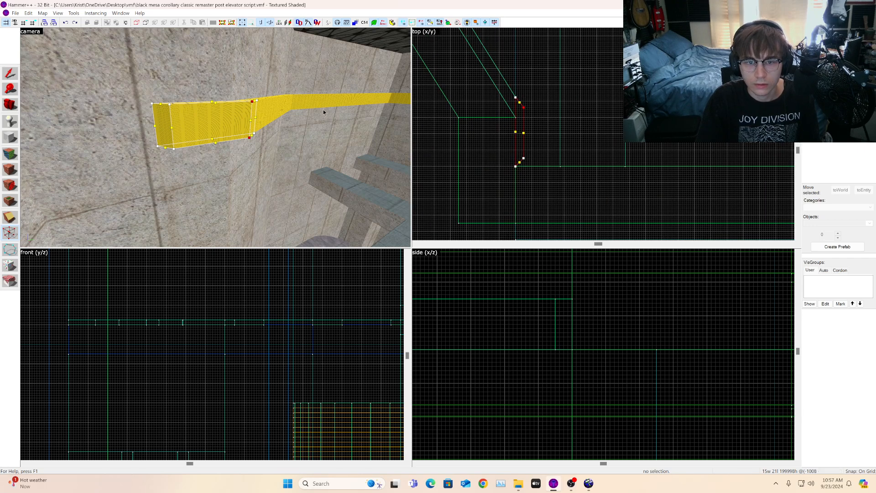
scroll(311, 109, up, 3)
scroll(536, 165, up, 9)
key(s)
key(a)
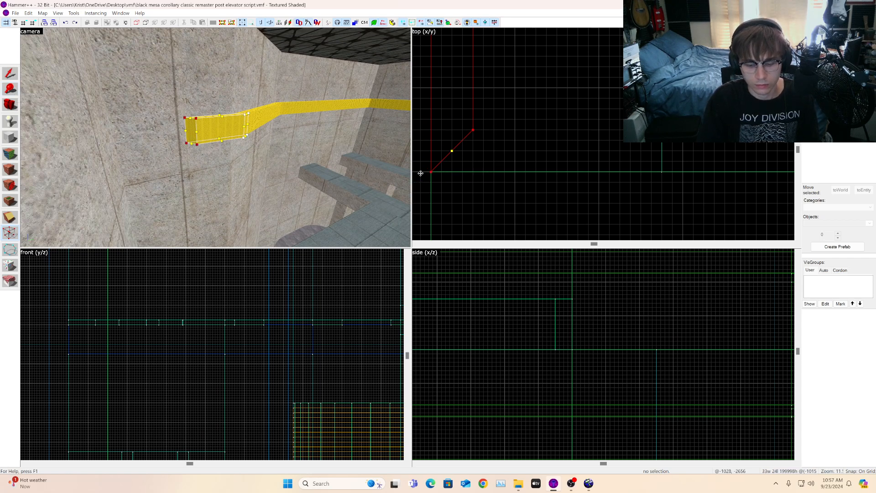
scroll(512, 142, down, 2)
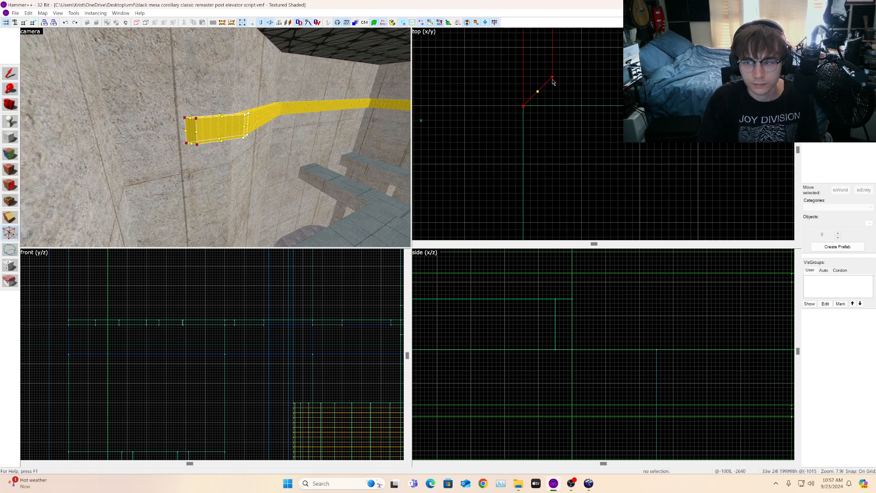
drag(552, 78, 548, 142)
scroll(553, 86, down, 2)
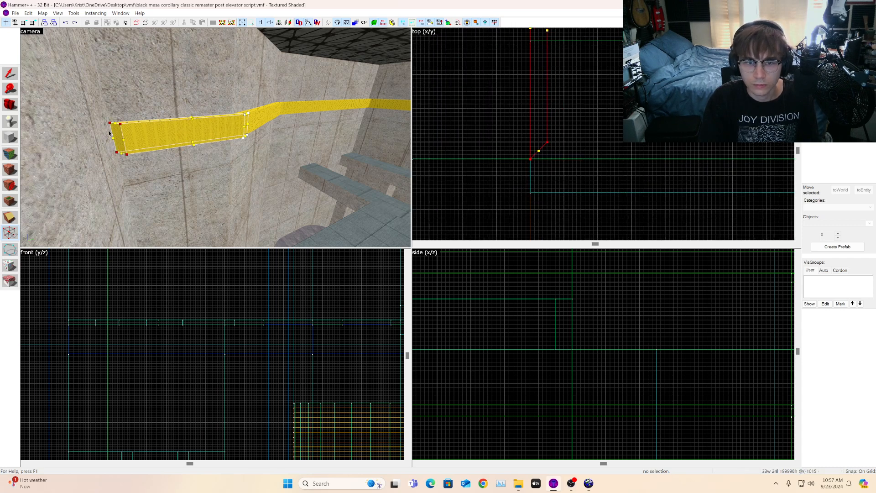
Step: Orbit the camera and select the nodraw strips around the wall corner to examine them
click(16, 106)
drag(137, 133, 216, 138)
click(10, 73)
click(316, 158)
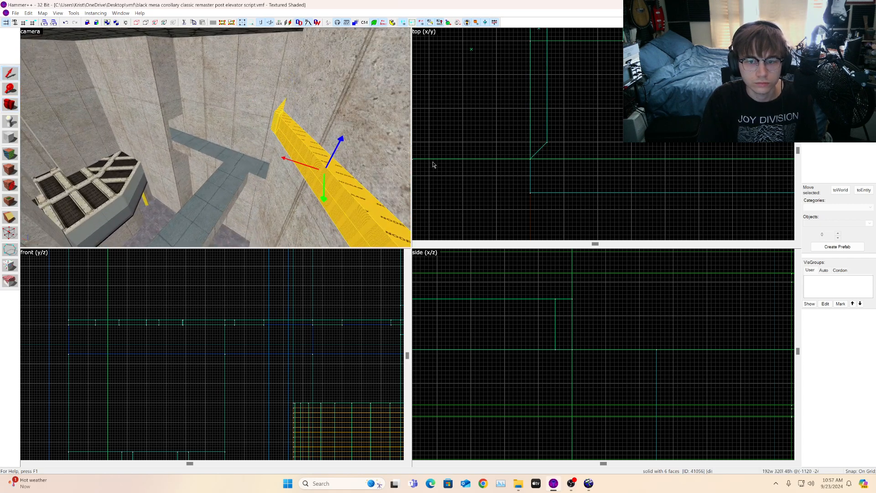
scroll(571, 159, down, 7)
scroll(571, 159, down, 5)
scroll(560, 128, up, 4)
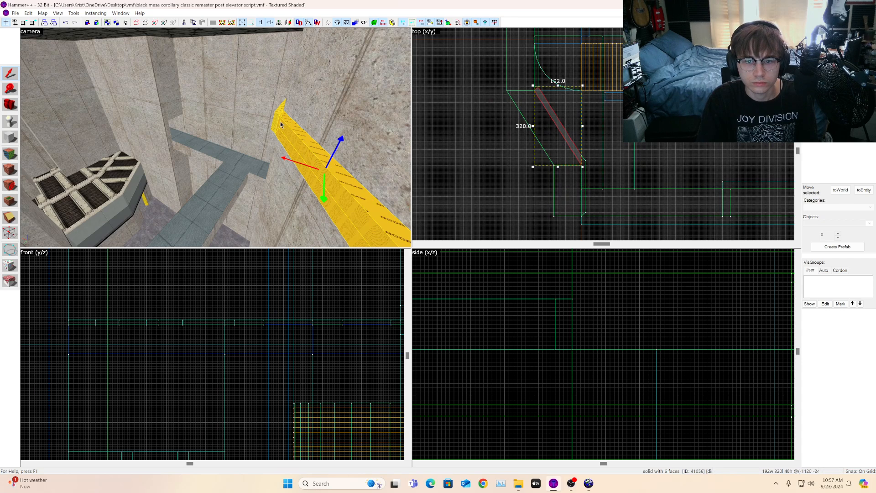
key(a)
click(346, 109)
scroll(629, 146, down, 4)
scroll(615, 162, up, 2)
scroll(615, 163, up, 5)
scroll(609, 165, down, 1)
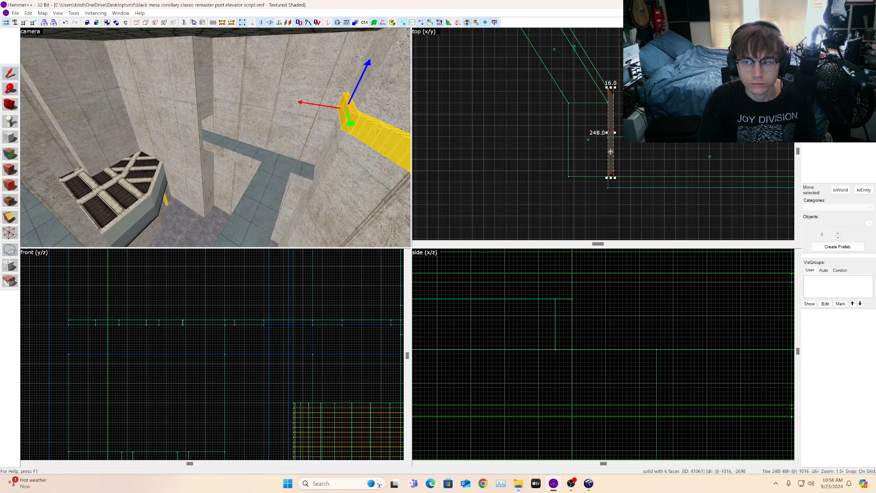
Step: Rotate the 248-unit strip to run horizontally and move it against the lower wall
drag(611, 151, 629, 166)
key(ctrl+m)
key(Return)
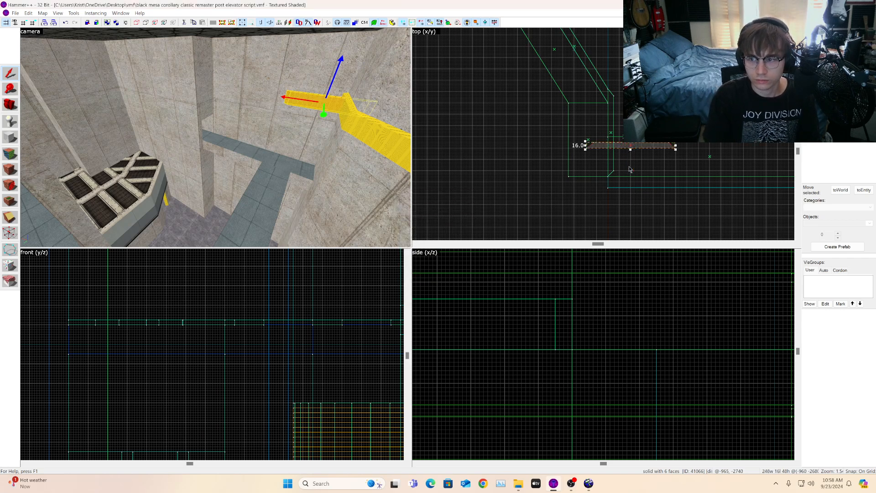
scroll(555, 142, up, 3)
drag(609, 160, 633, 200)
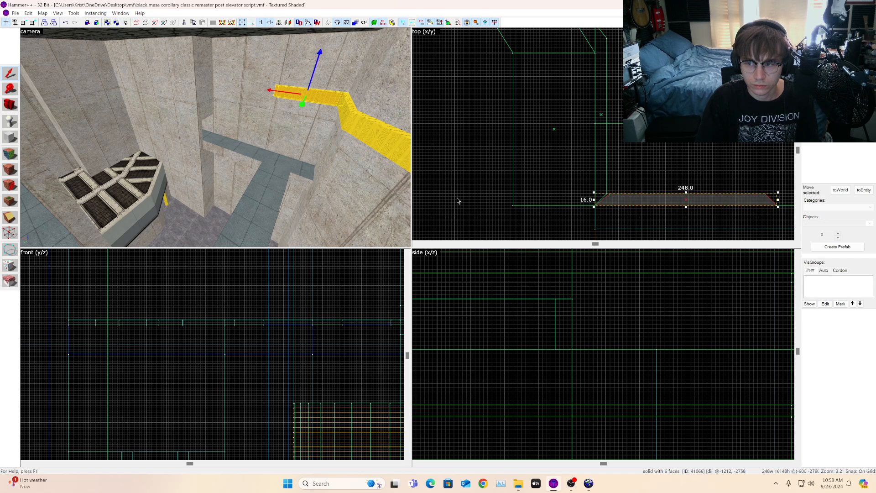
Step: Drag the horizontal strip's end vertex left so its corner meets the diagonal wall
scroll(607, 213, up, 6)
click(10, 249)
scroll(628, 186, up, 3)
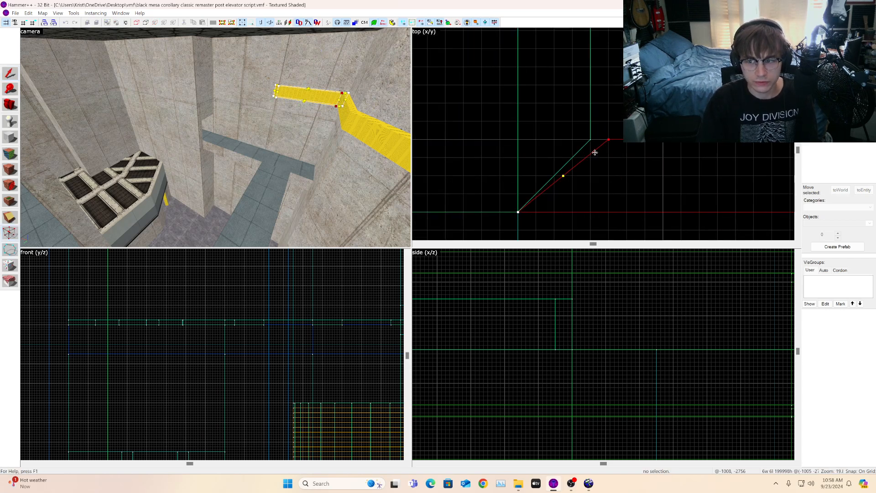
drag(608, 138, 591, 139)
scroll(675, 159, down, 8)
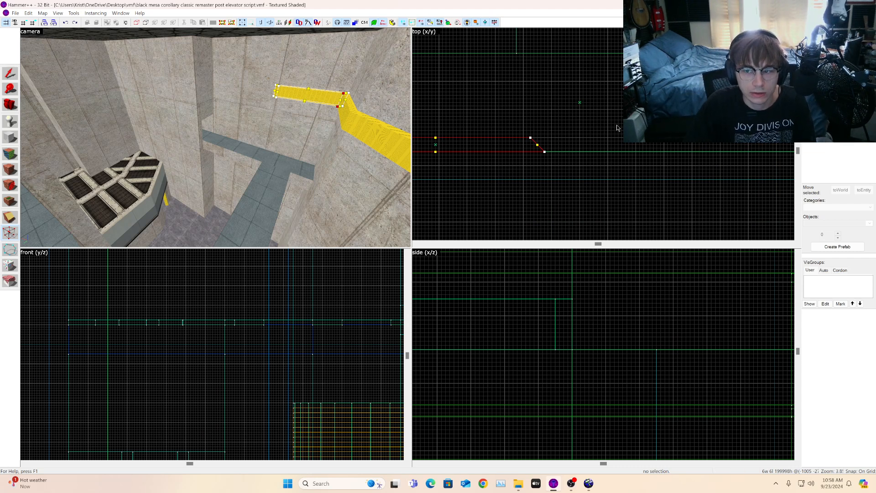
scroll(510, 141, up, 5)
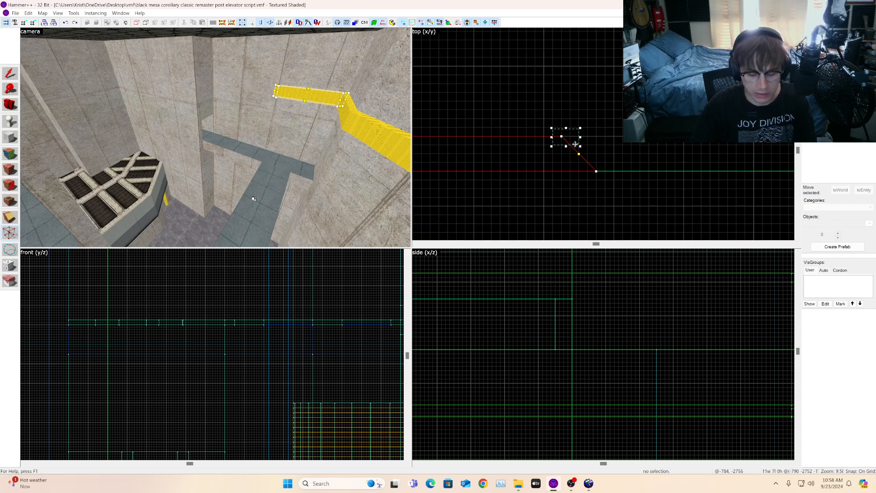
scroll(600, 137, down, 3)
click(9, 104)
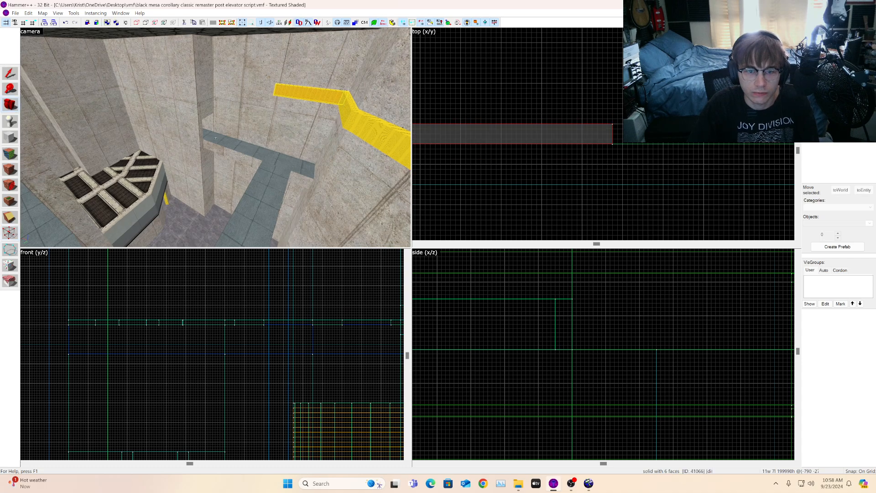
key(z)
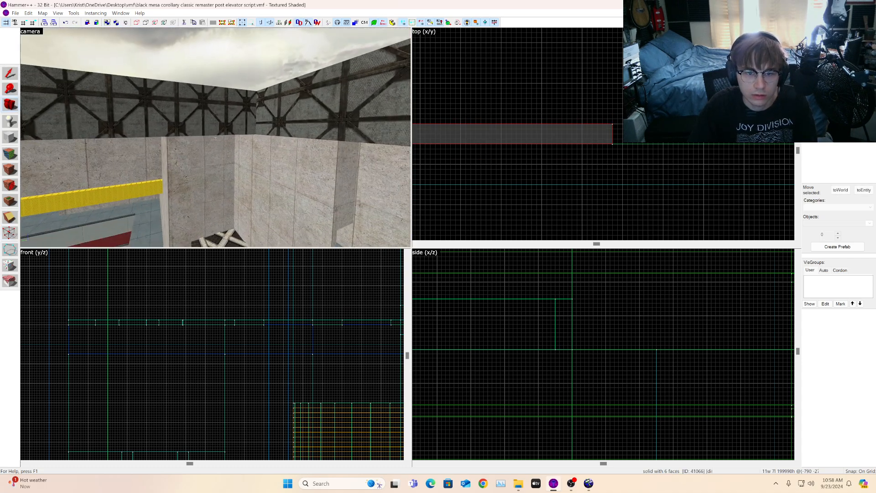
Step: Apply the nodraw texture to the top faces of the surrounding walls
key(z)
click(9, 154)
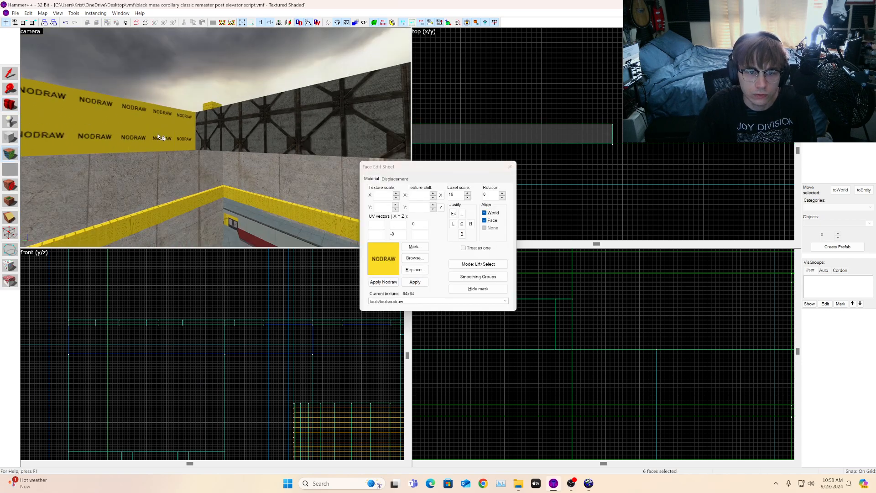
click(161, 137)
alt+right_click(250, 125)
click(10, 105)
key(z)
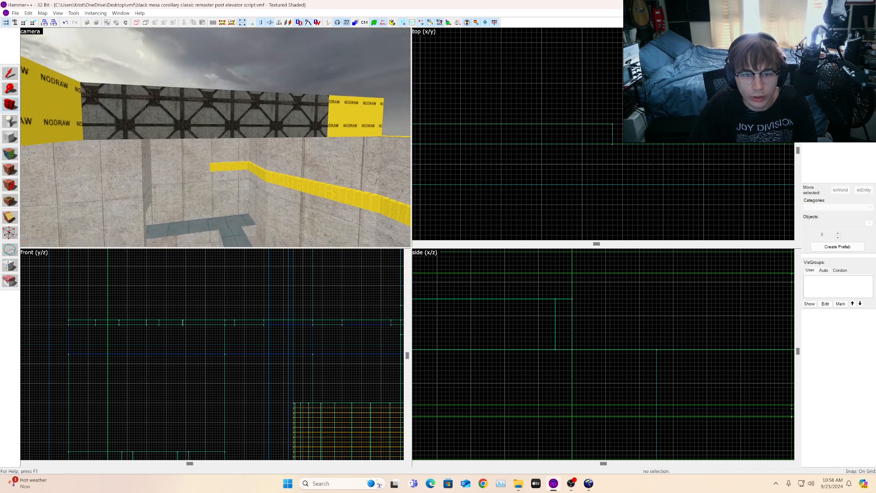
key(z)
click(10, 154)
click(98, 120)
alt+right_click(196, 116)
click(10, 105)
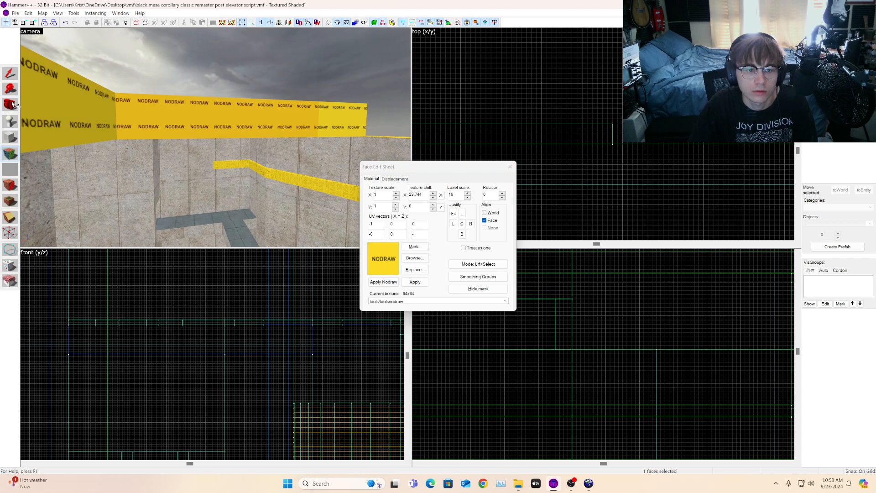
key(z)
Step: Fly the camera around the stairwell to inspect the wall tops and nodraw strips
key(w)
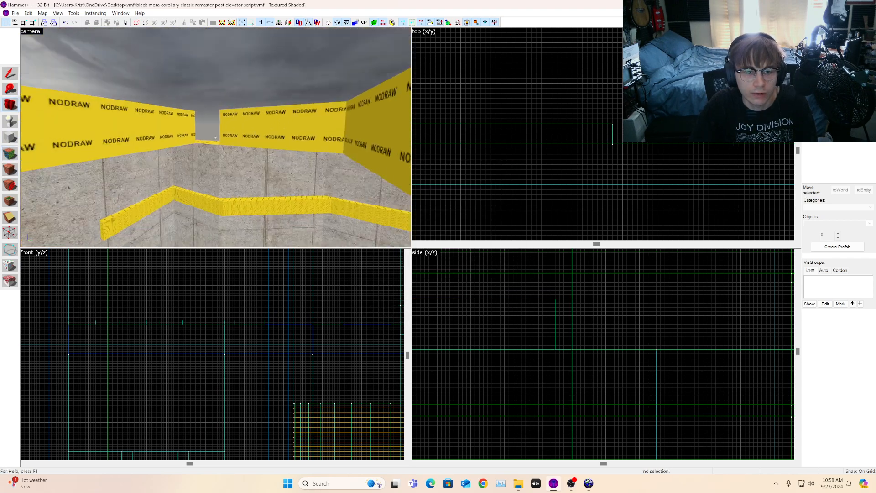
key(w)
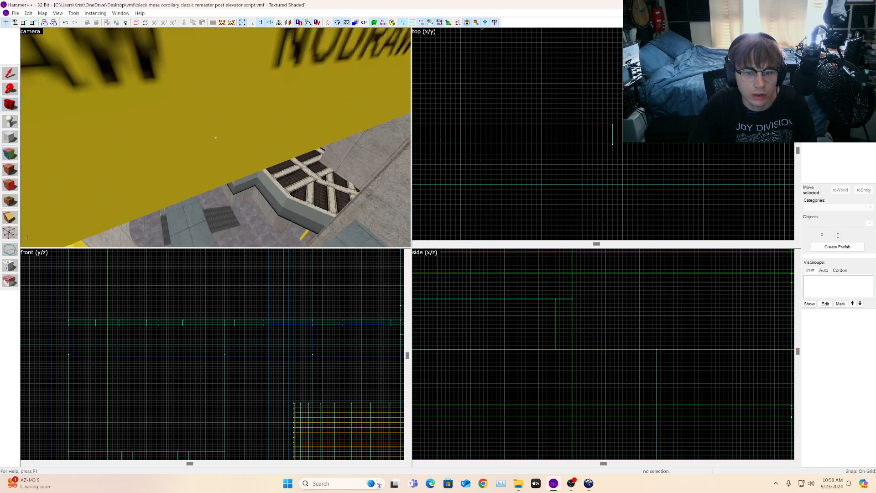
key(w)
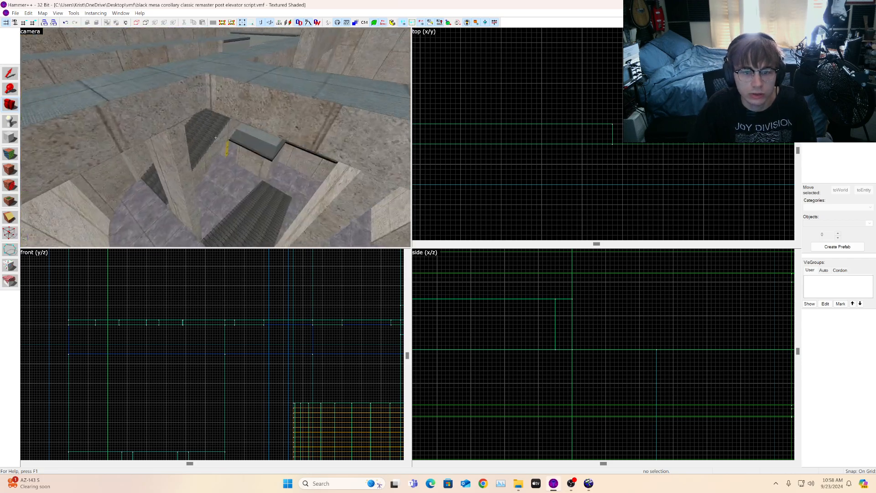
key(w)
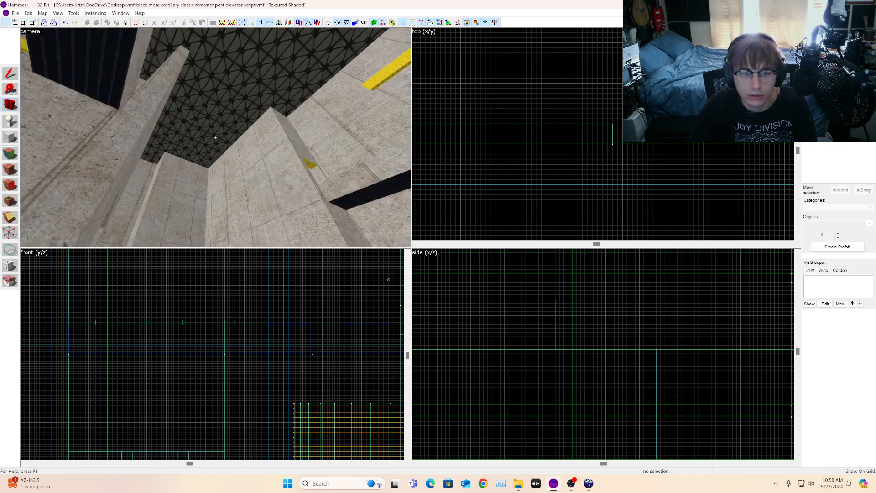
key(w)
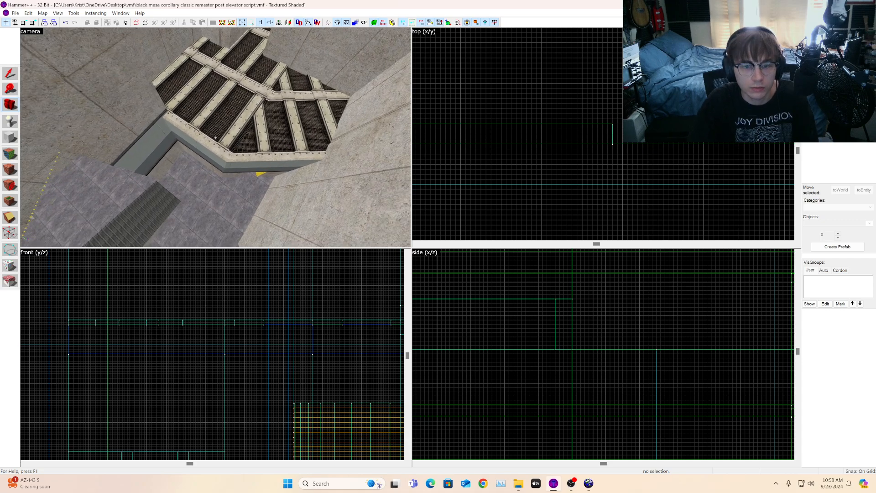
key(s)
key(z)
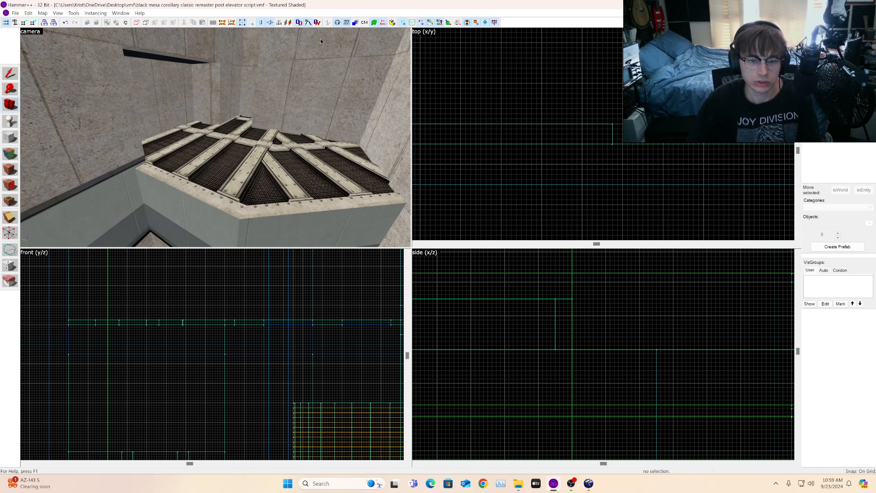
key(w)
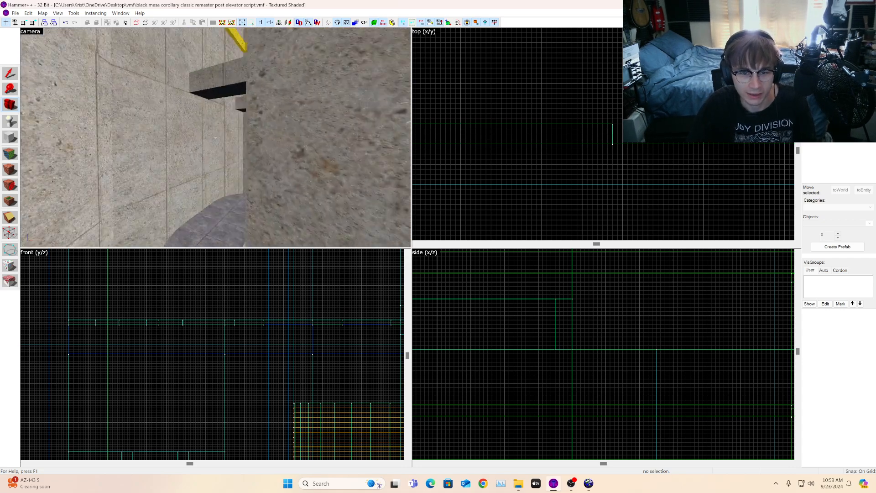
key(w)
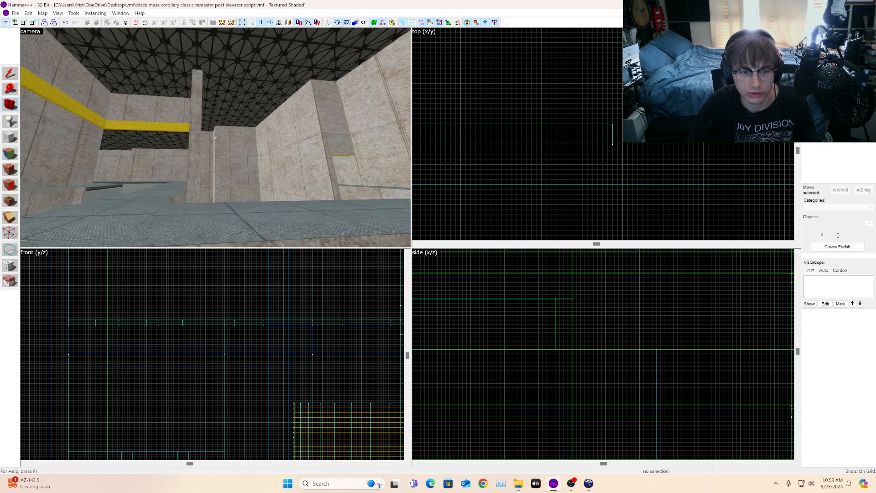
key(w)
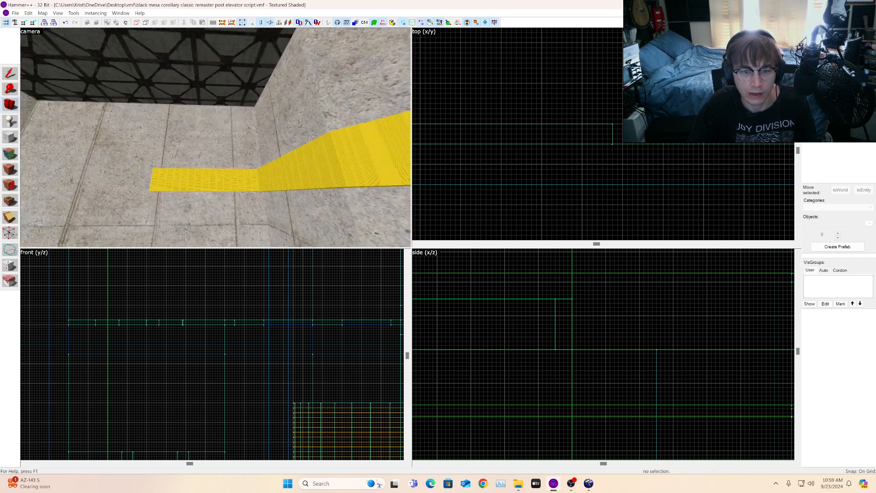
key(s)
key(z)
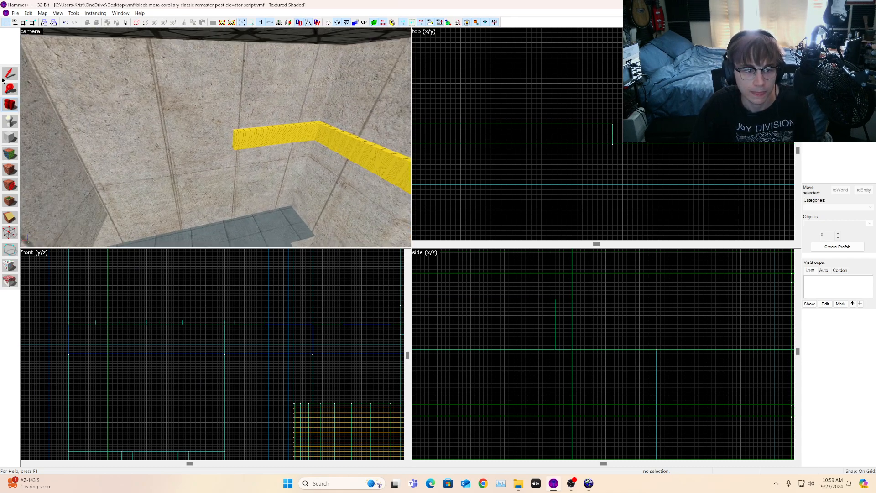
Step: Stretch the horizontal nodraw strip's end vertices so the strip spans the full length of the wall
click(239, 138)
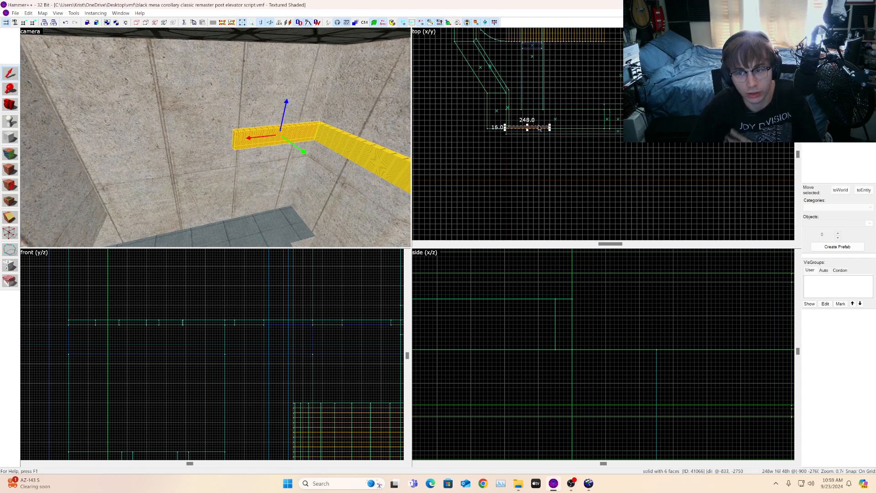
click(15, 228)
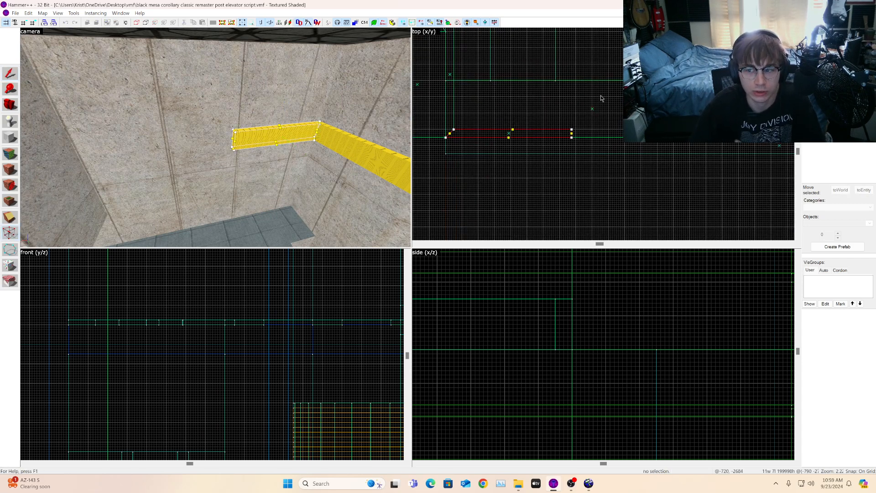
scroll(586, 117, up, 3)
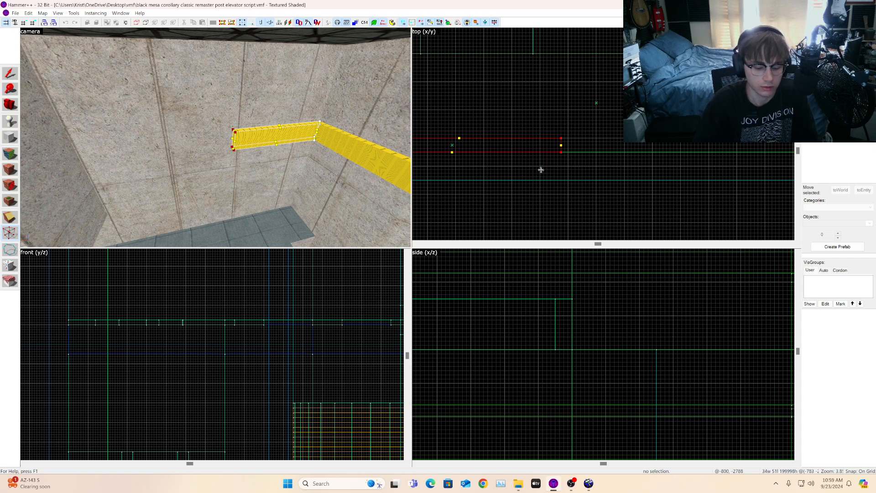
scroll(564, 143, down, 3)
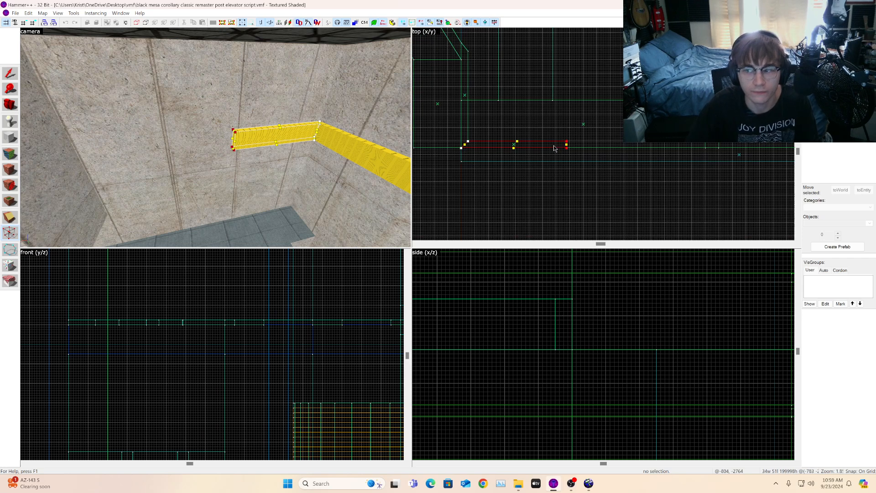
mouse_move(567, 148)
mouse_down()
mouse_move(723, 145)
mouse_move(674, 157)
mouse_up()
scroll(722, 145, up, 6)
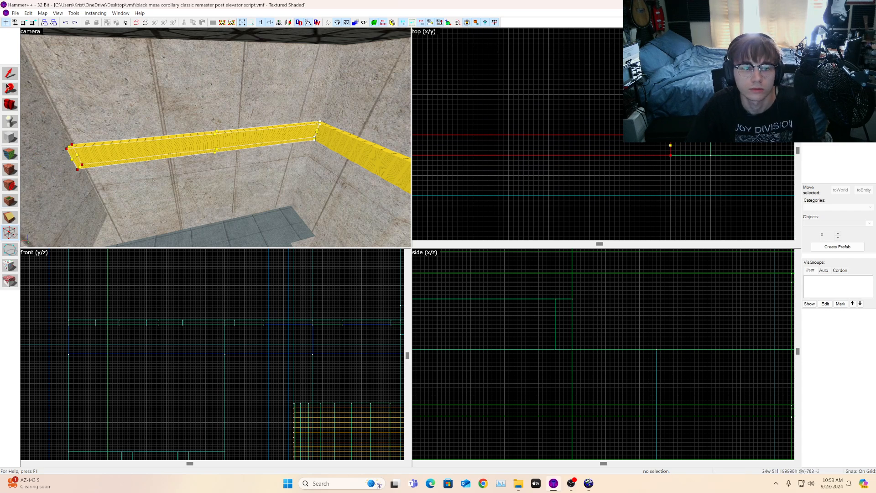
Step: Select the 576-unit nodraw strip, shift it, and rotate it 90 degrees
click(9, 108)
drag(114, 121, 216, 138)
click(11, 74)
scroll(548, 137, down, 2)
scroll(590, 147, up, 3)
shift+drag(538, 154, 599, 114)
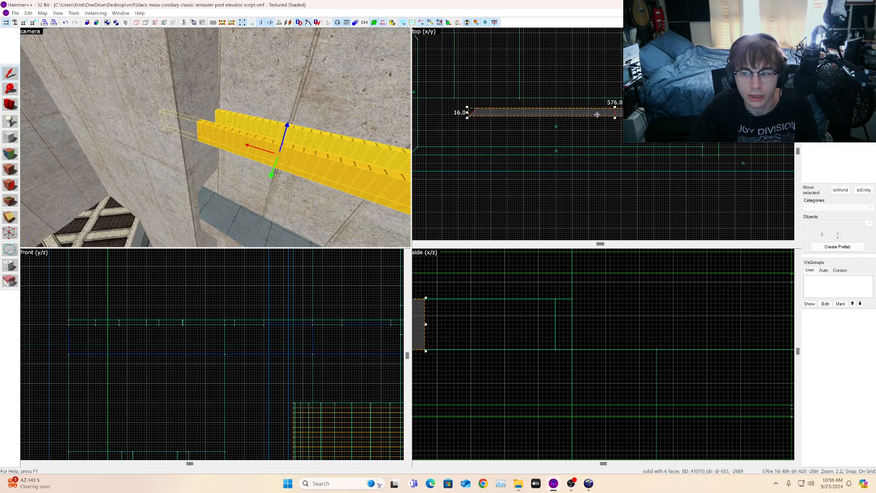
key(ctrl+m)
key(Return)
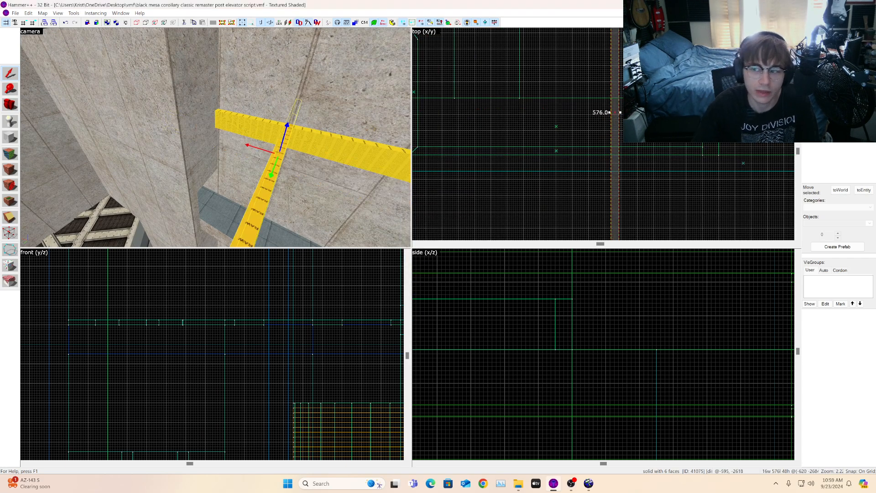
Step: Move the rotated 576-unit strip against the adjoining wall top
scroll(610, 102, down, 4)
scroll(607, 136, up, 5)
mouse_move(615, 133)
mouse_down()
mouse_move(630, 75)
mouse_move(667, 68)
mouse_move(661, 129)
mouse_up()
scroll(665, 72, up, 7)
scroll(665, 72, up, 6)
scroll(666, 114, up, 1)
scroll(667, 114, down, 4)
scroll(660, 129, down, 7)
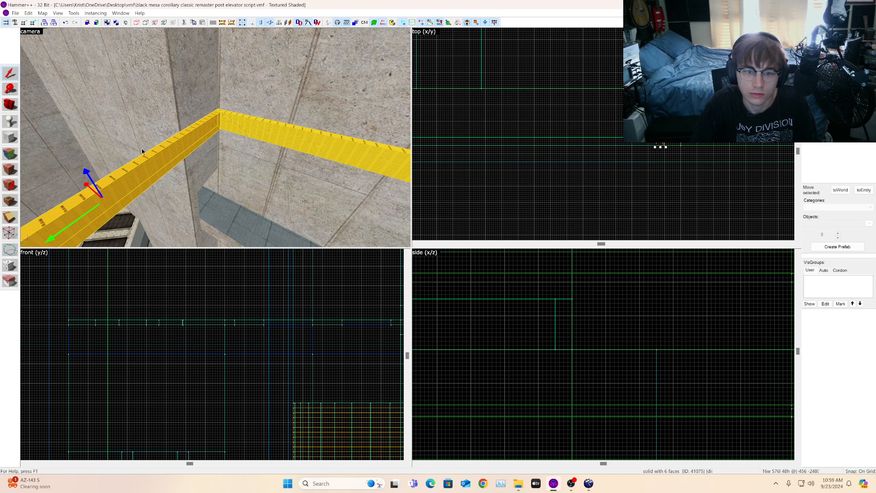
Step: Inspect the corner where the rotated strip meets the diagonal wall
key(a)
key(space)
drag(161, 154, 2, 185)
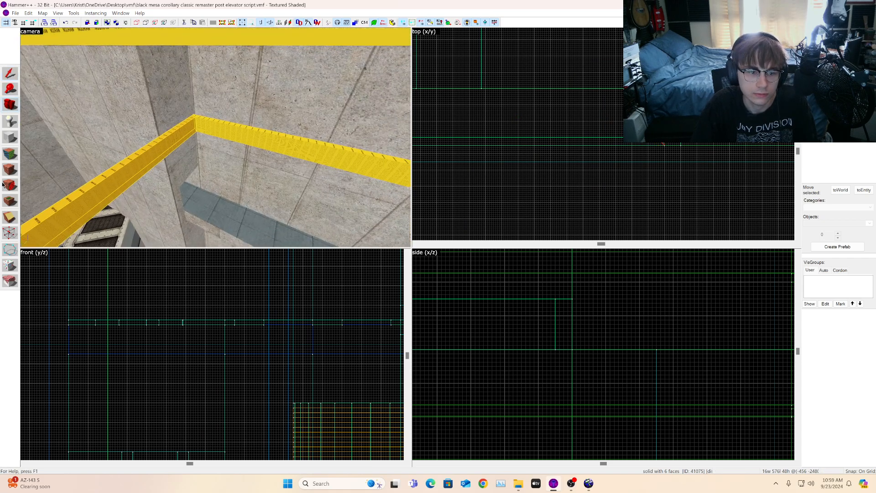
click(9, 234)
scroll(648, 153, up, 8)
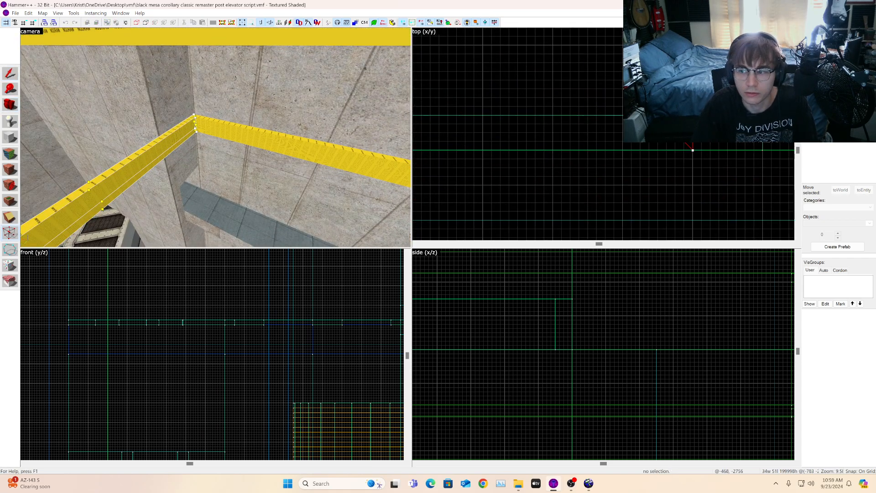
click(248, 134)
scroll(695, 141, up, 5)
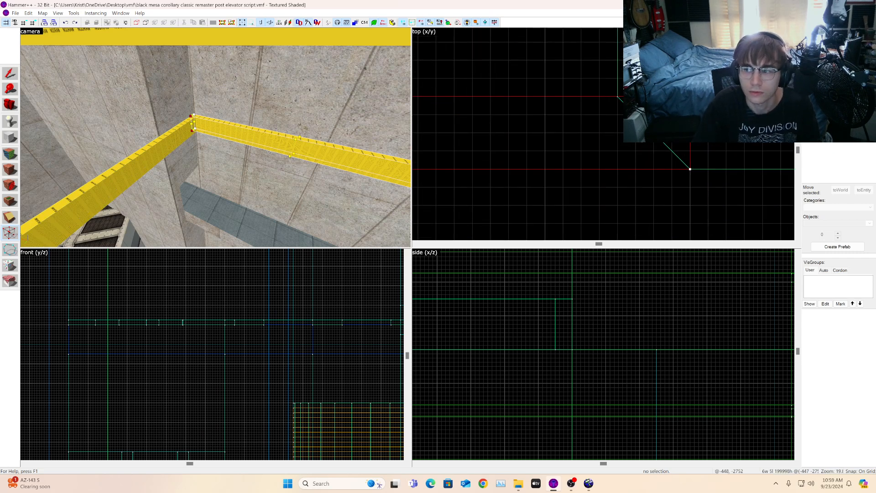
click(9, 106)
drag(228, 141, 39, 93)
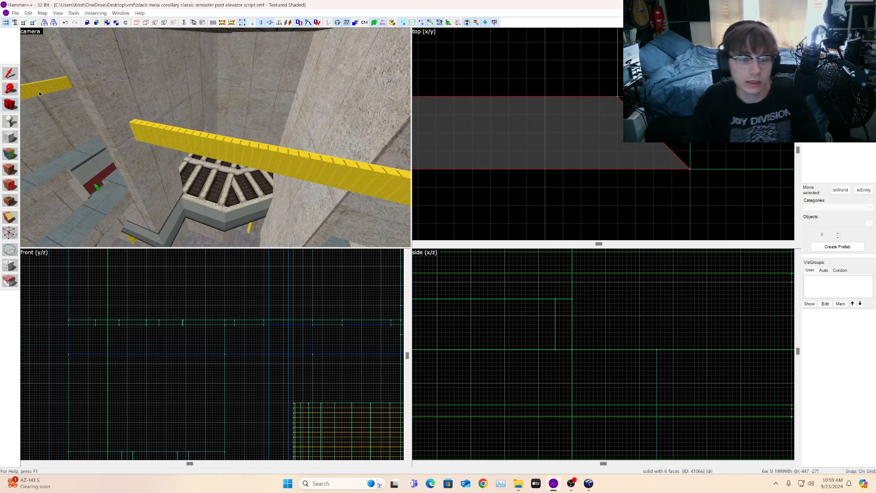
Step: Drag the rotated strip's end vertices so its end angles to meet the diagonal wall
click(15, 75)
click(247, 149)
scroll(600, 120, down, 15)
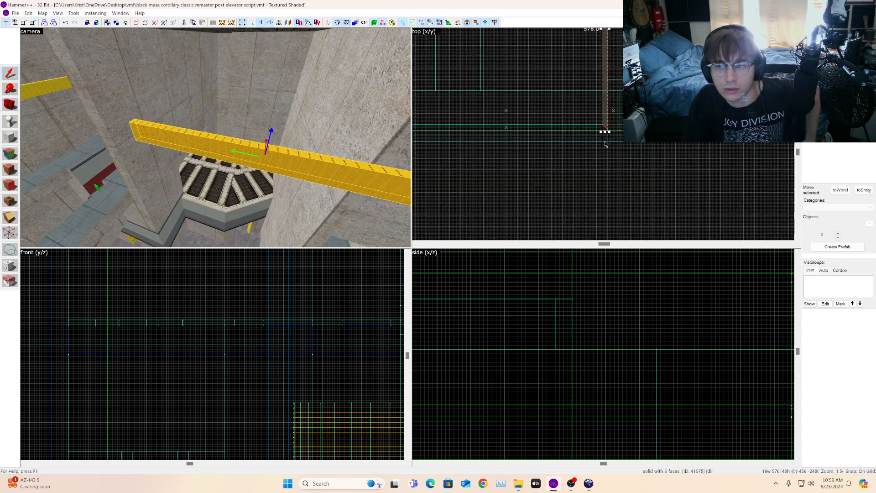
scroll(600, 120, down, 5)
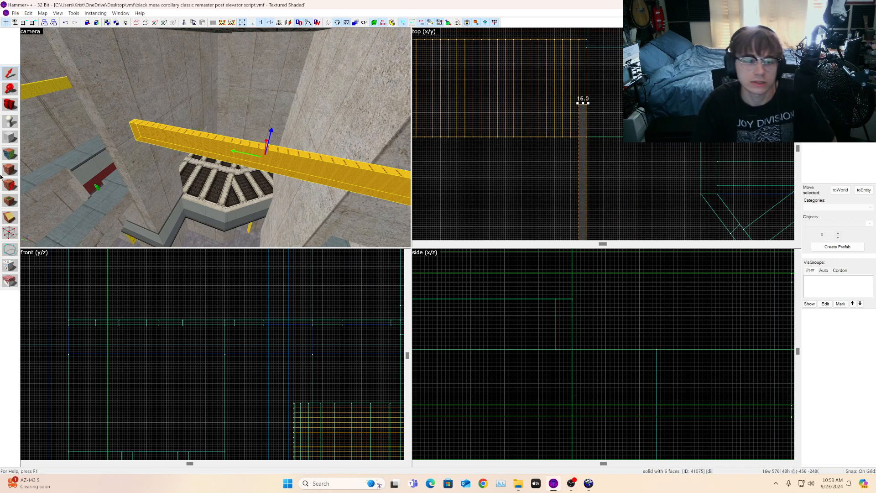
click(15, 235)
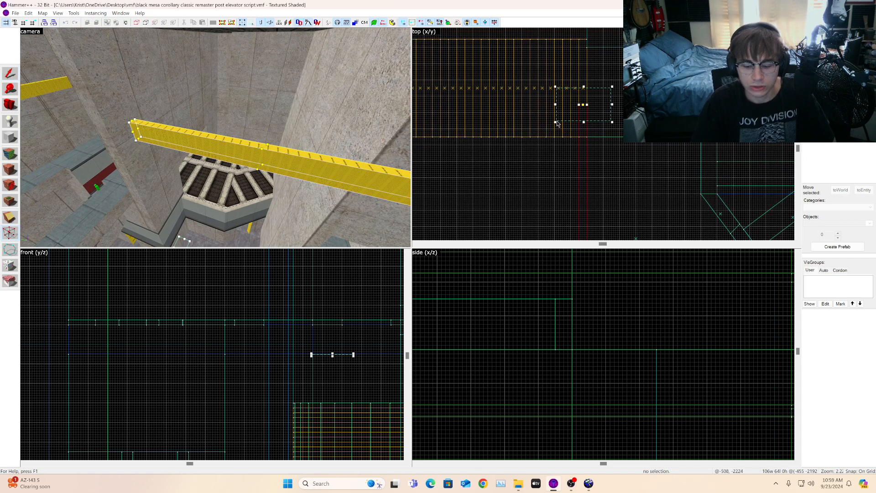
drag(587, 104, 505, 130)
scroll(574, 82, down, 7)
scroll(595, 164, up, 12)
scroll(534, 198, up, 4)
scroll(520, 167, up, 3)
scroll(509, 110, down, 3)
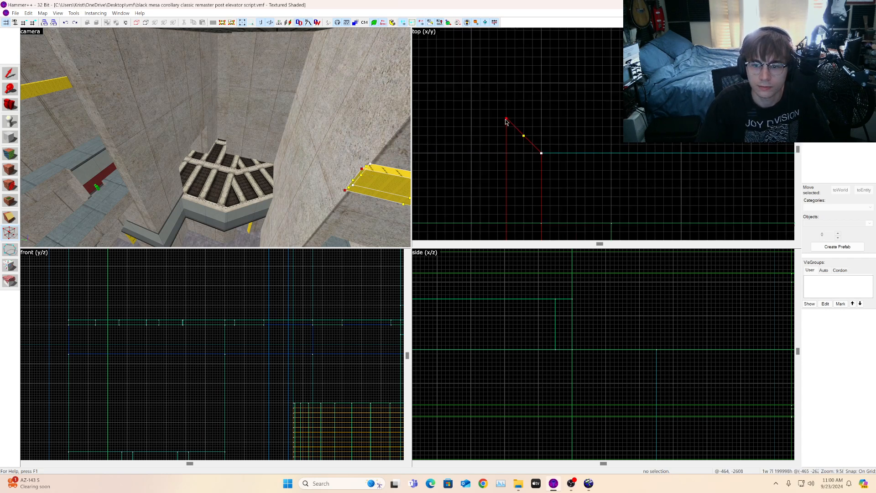
Step: Select the 160-unit nodraw strip and move it up to the wall corner
click(13, 105)
key(z)
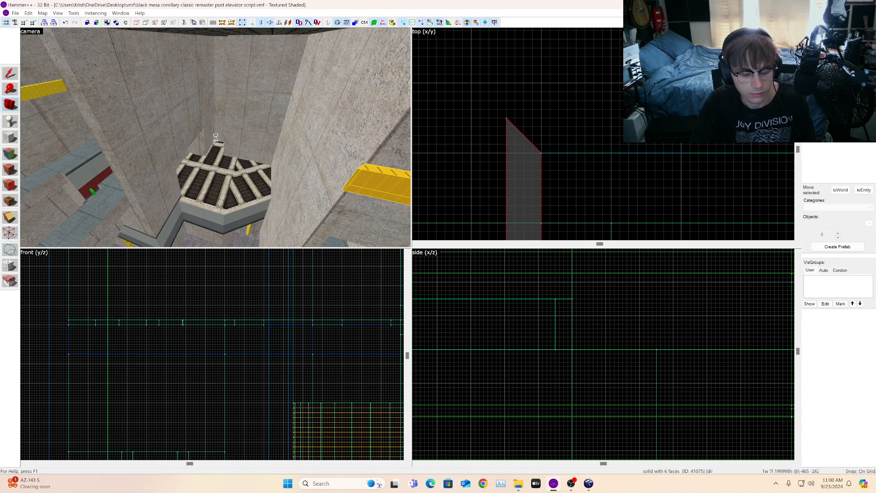
key(z)
key(w)
key(s)
key(w)
key(z)
click(10, 74)
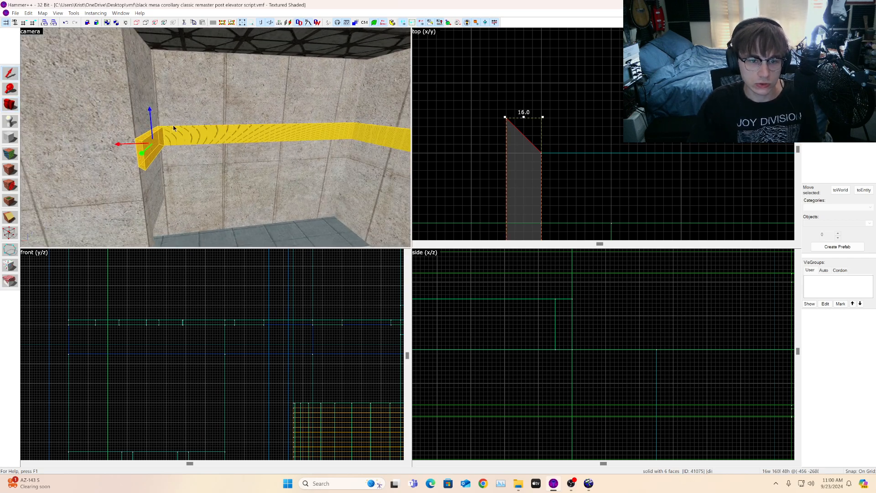
click(174, 128)
scroll(586, 123, down, 11)
scroll(566, 149, up, 2)
mouse_move(540, 172)
shift+mouse_down()
mouse_move(764, 90)
mouse_move(811, 111)
mouse_move(768, 104)
shift+mouse_up()
scroll(619, 117, up, 6)
scroll(541, 117, down, 4)
scroll(454, 109, up, 6)
drag(639, 82, 595, 111)
Step: Pull the 160-unit strip's end vertex left so its corner meets the wall corner
click(11, 232)
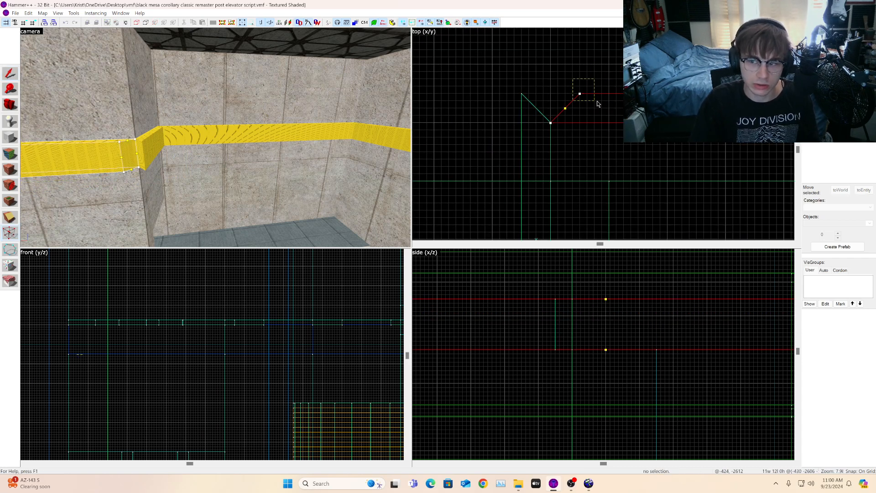
key(Return)
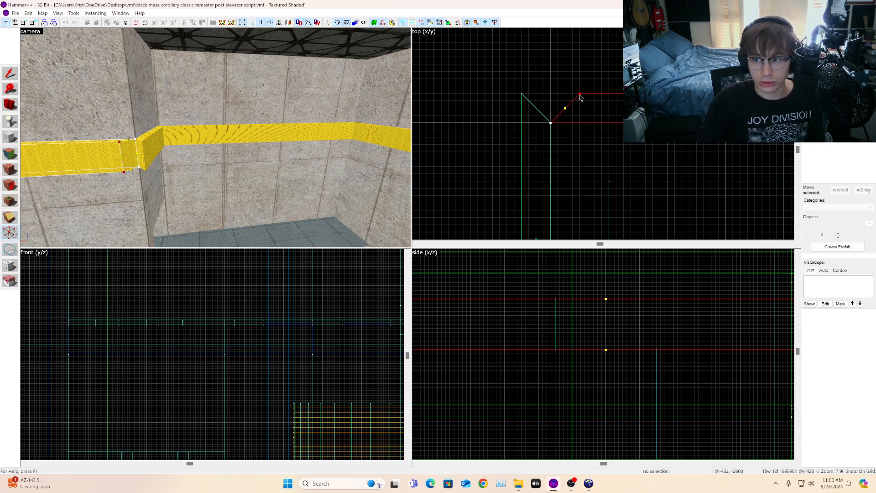
drag(579, 94, 522, 93)
scroll(522, 93, down, 5)
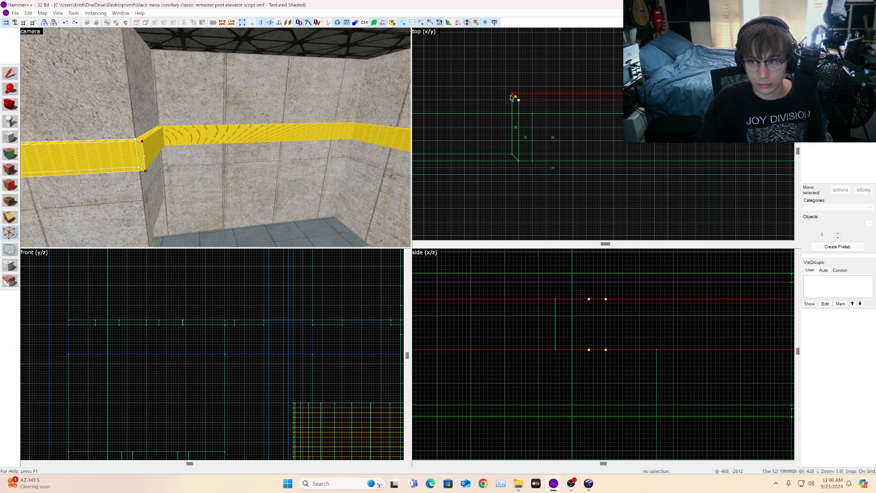
scroll(625, 98, up, 4)
key(w)
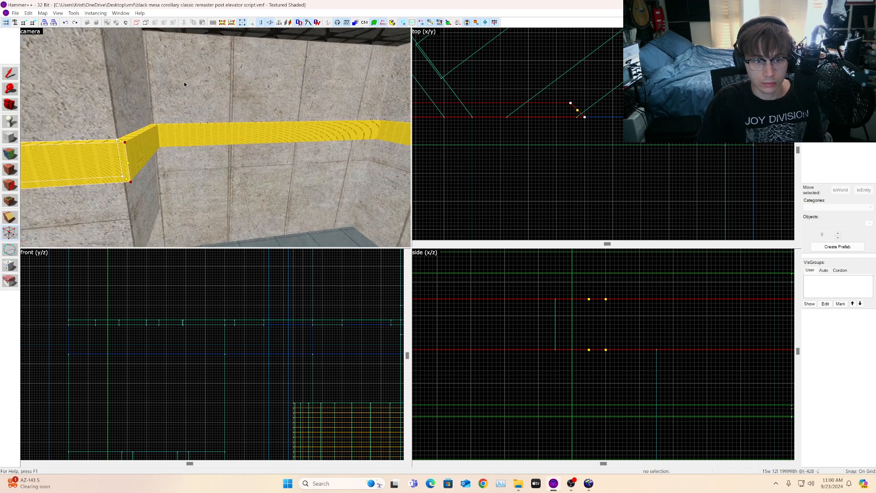
Step: Select the yellow nodraw strip at the corner and drag its end vertices along the wall to extend it
key(s)
key(a)
click(15, 102)
key(z)
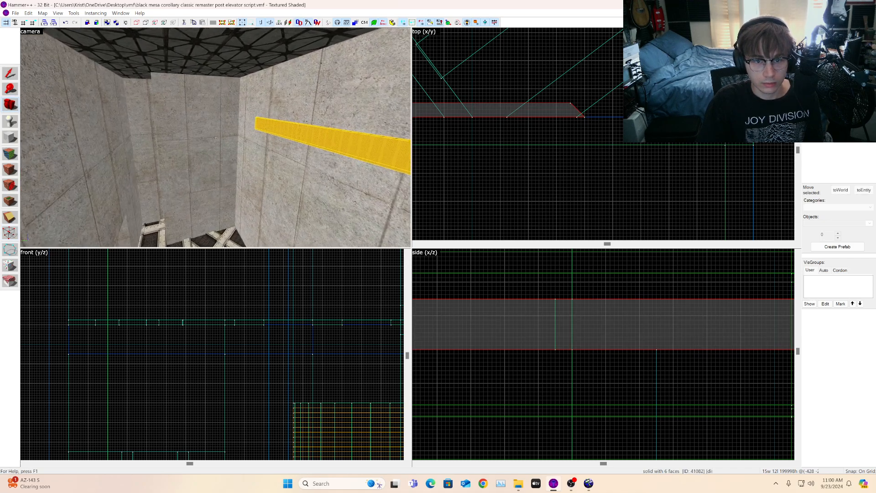
drag(216, 138, 217, 137)
key(w)
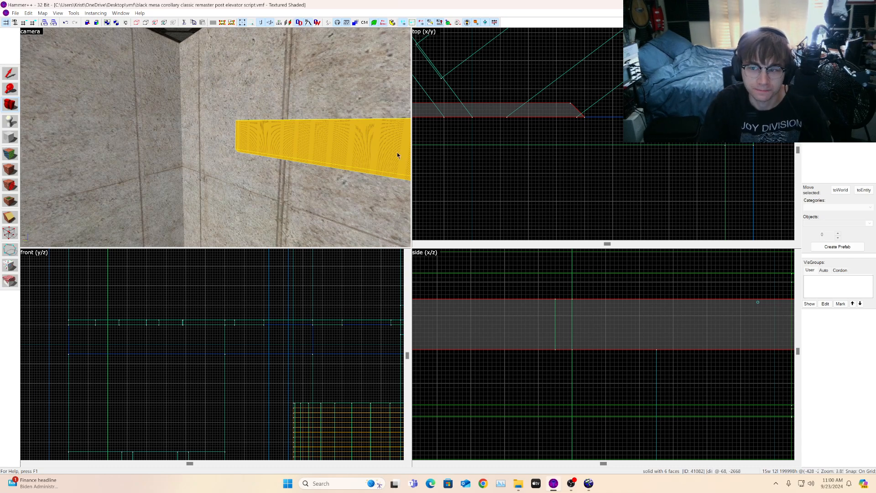
scroll(570, 138, down, 2)
scroll(594, 138, down, 1)
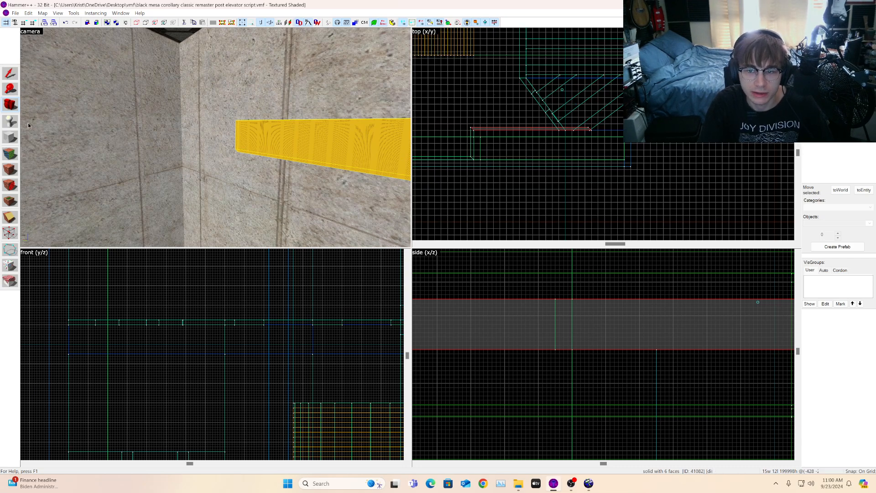
key(z)
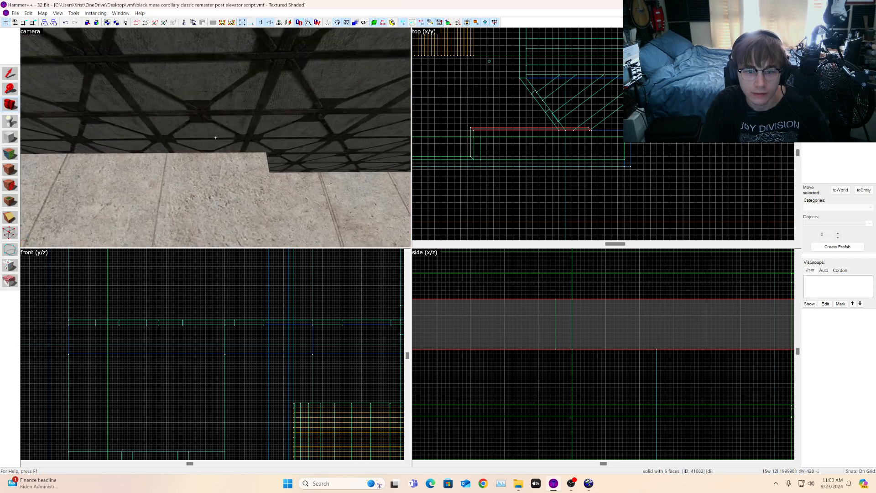
key(w)
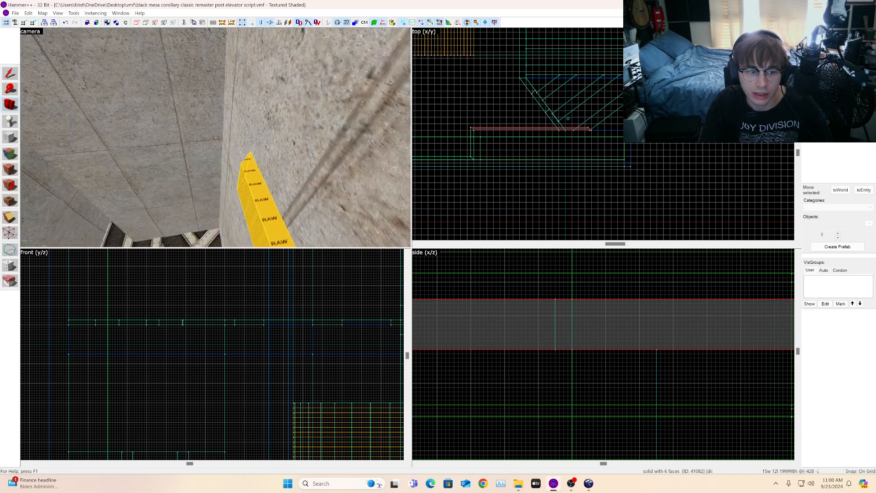
key(z)
click(10, 234)
scroll(609, 141, up, 9)
drag(466, 60, 501, 121)
key(Return)
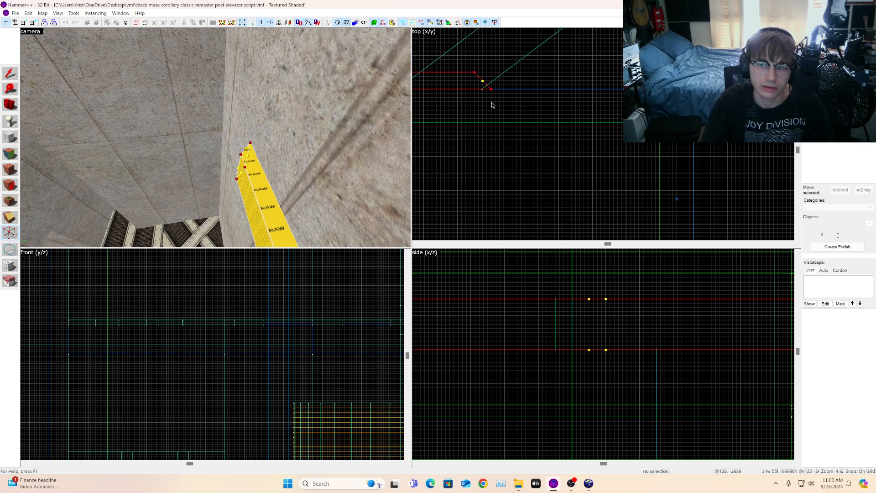
drag(492, 89, 643, 89)
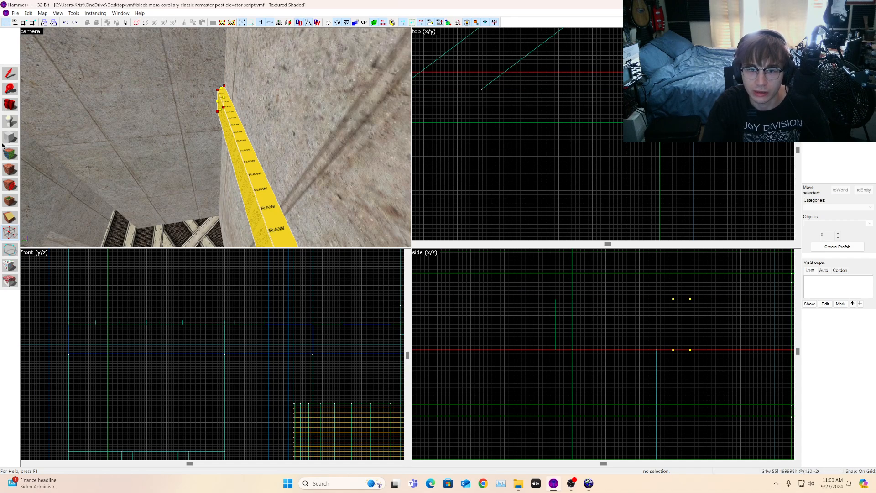
Step: Select the 480-unit nodraw strip and move it to the wall beside the stairwell
key(z)
key(shift+c)
key(w)
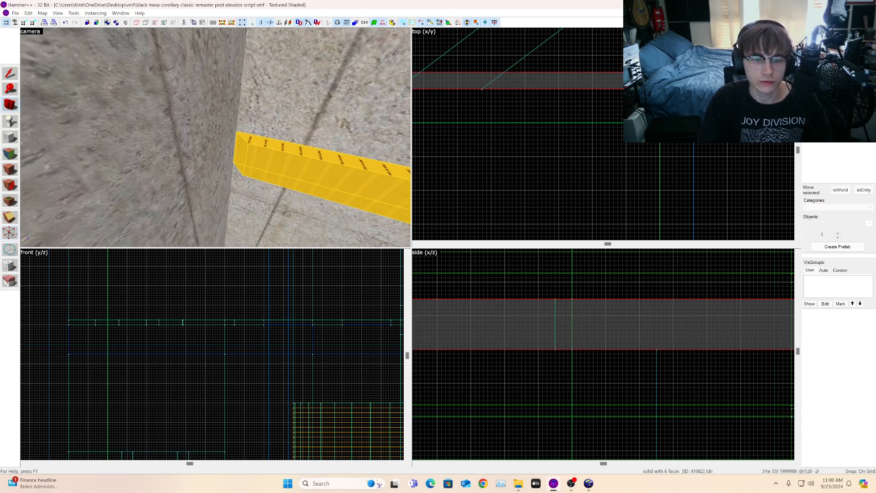
key(w)
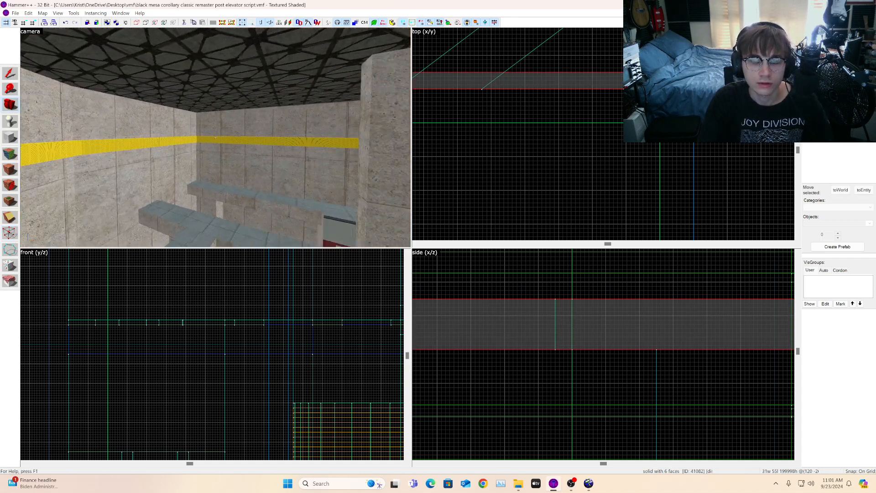
key(w)
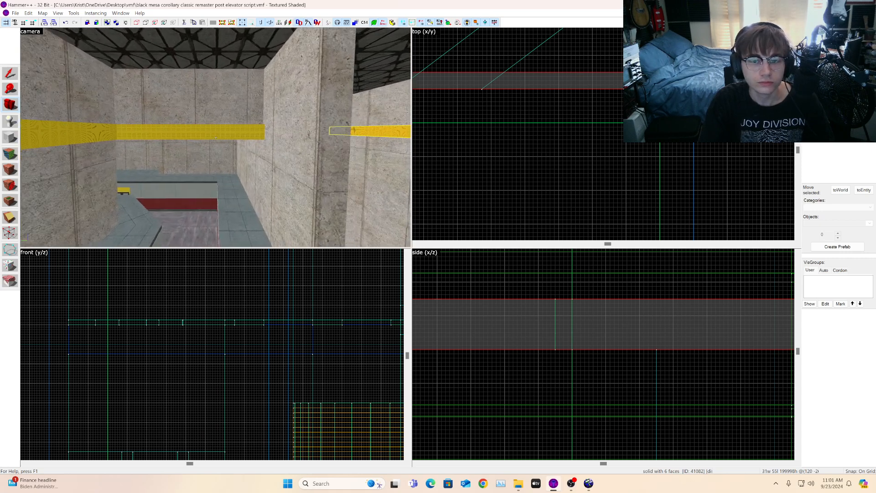
key(a)
key(z)
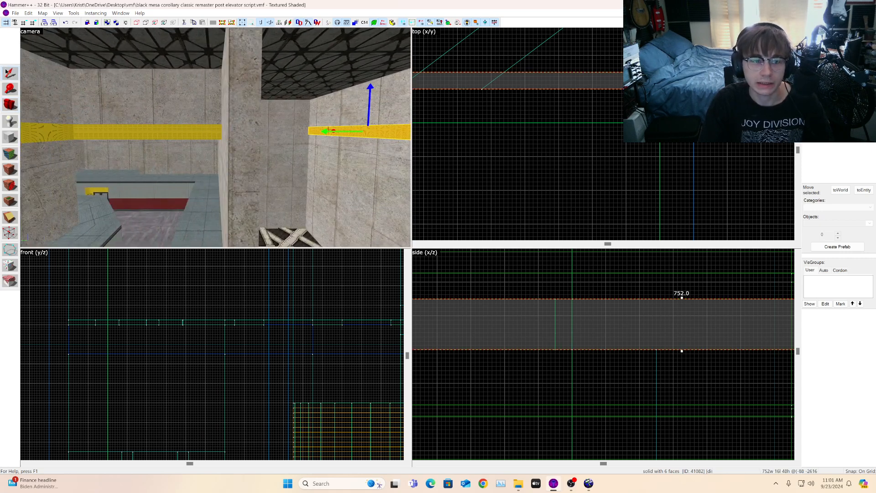
click(141, 132)
scroll(475, 141, down, 4)
scroll(538, 98, up, 2)
mouse_move(533, 80)
shift+mouse_down()
mouse_move(585, 137)
mouse_move(585, 161)
shift+mouse_up()
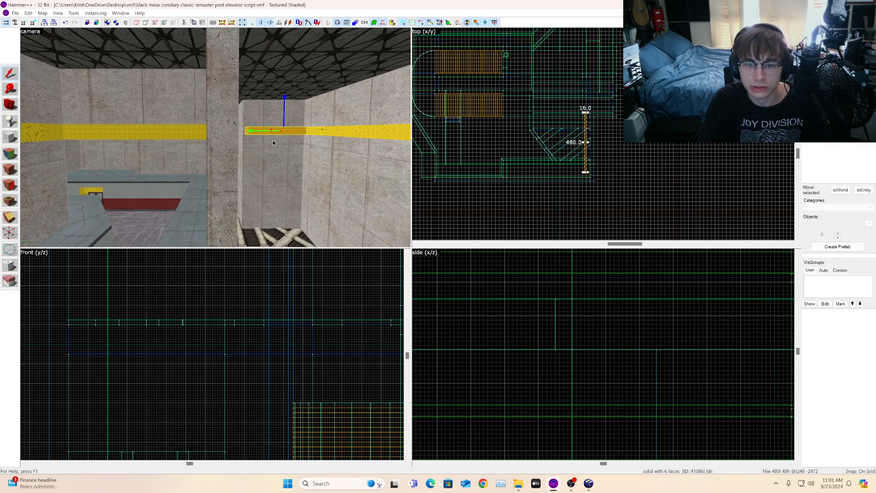
Step: Fine-tune the 480-unit strip's position so its end reaches the diagonal wall corner
key(d)
key(w)
key(d)
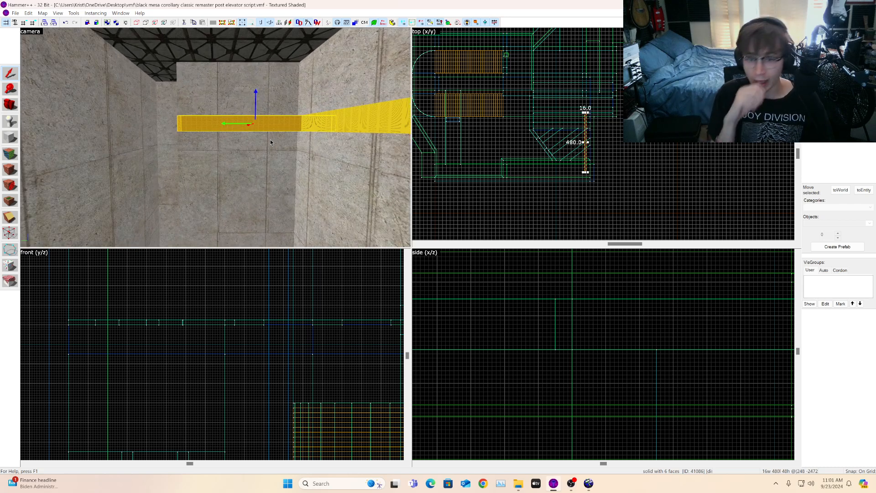
key(w)
key(d)
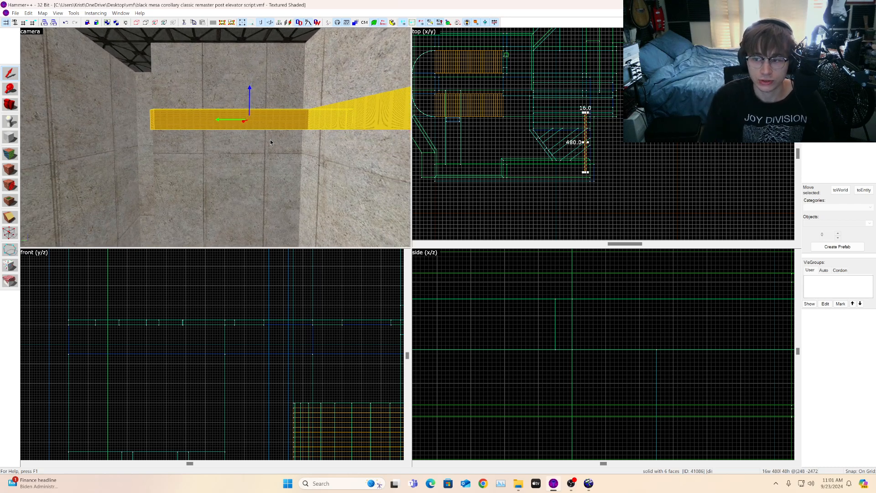
scroll(583, 166, up, 8)
drag(595, 166, 609, 142)
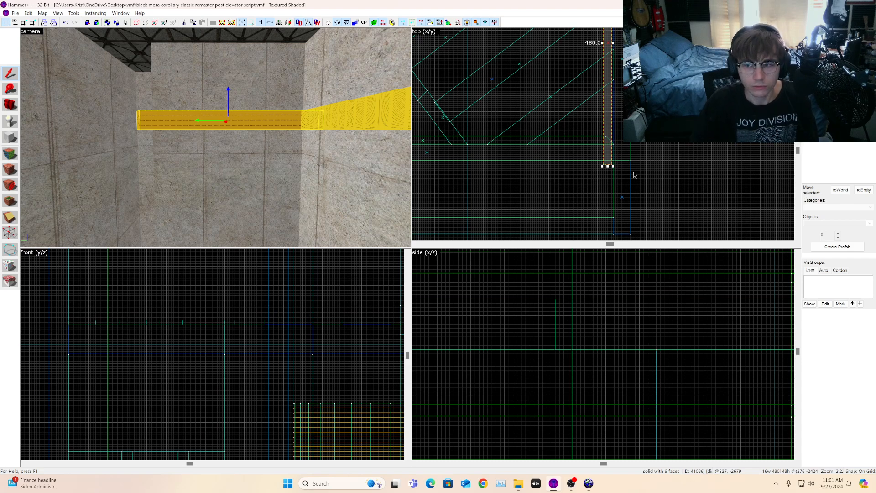
scroll(633, 171, down, 6)
scroll(629, 174, up, 4)
scroll(618, 154, down, 3)
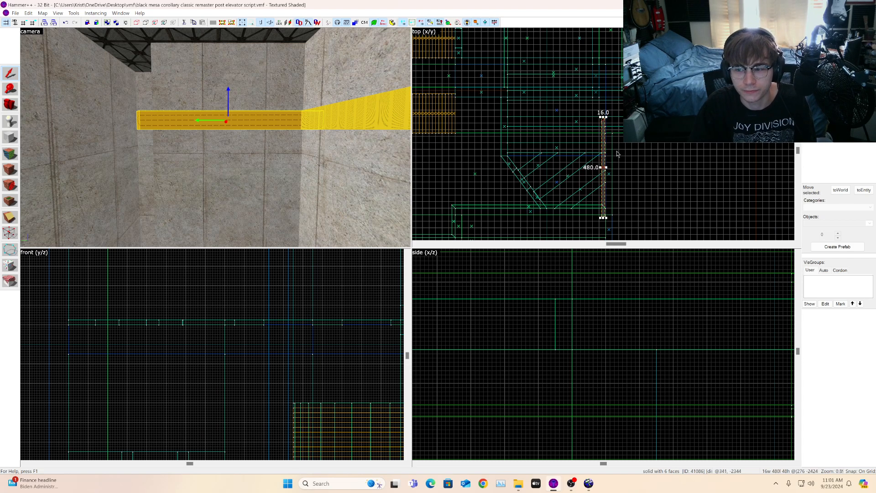
ctrl+click(340, 115)
scroll(624, 200, up, 5)
ctrl+click(319, 120)
scroll(549, 212, up, 1)
scroll(582, 222, down, 2)
scroll(583, 226, up, 6)
mouse_move(615, 207)
mouse_down()
mouse_move(624, 158)
mouse_move(615, 153)
mouse_up()
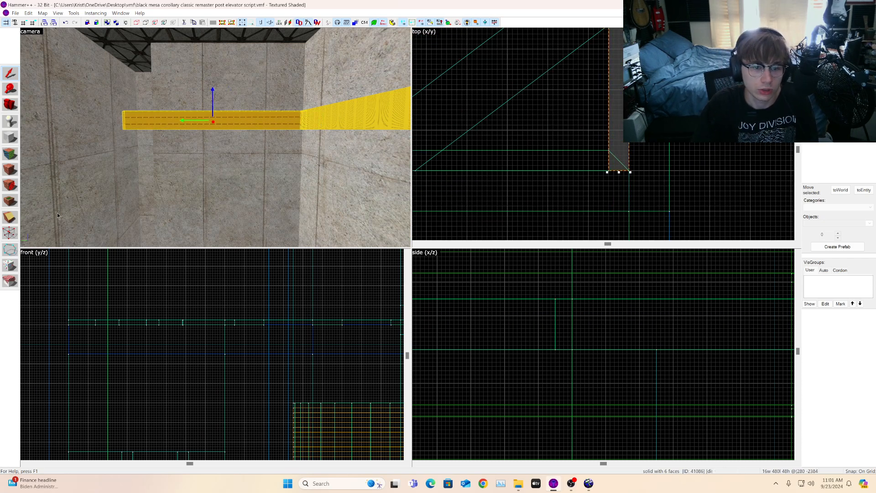
Step: Drag the strip's end vertices so its end angles toward the diagonal wall
click(10, 233)
scroll(593, 156, up, 2)
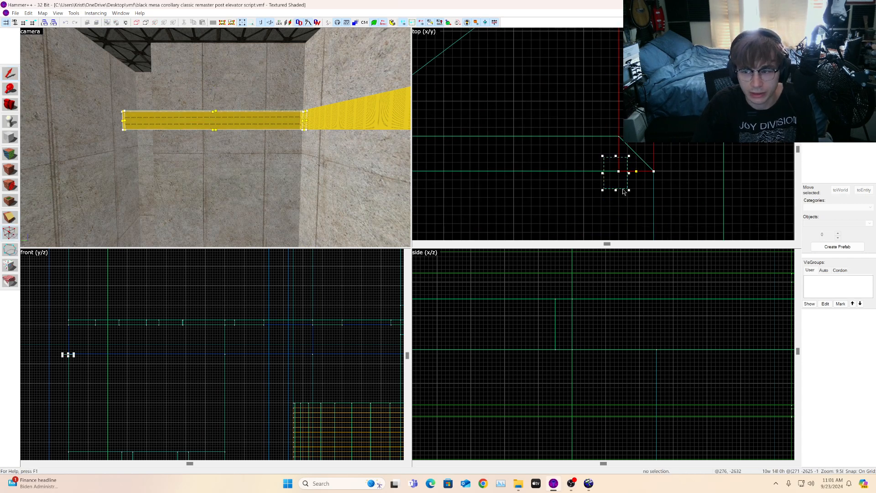
key(Return)
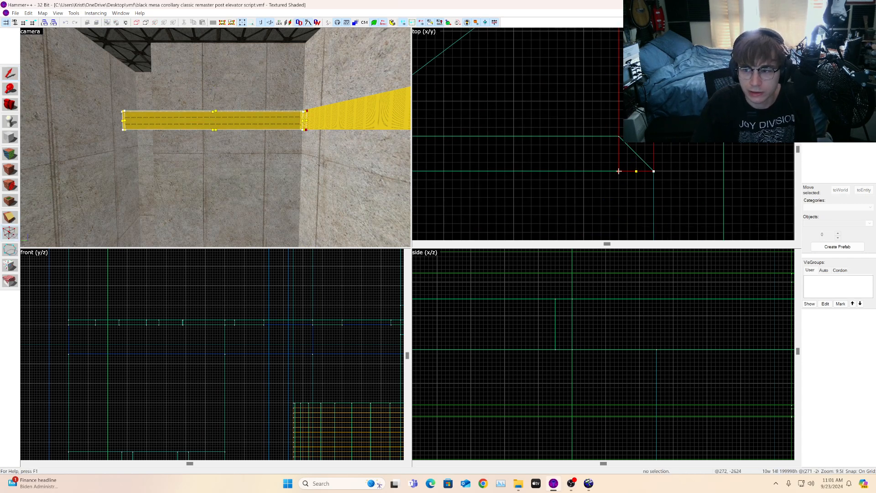
drag(621, 159, 620, 138)
scroll(603, 180, down, 9)
scroll(613, 125, down, 4)
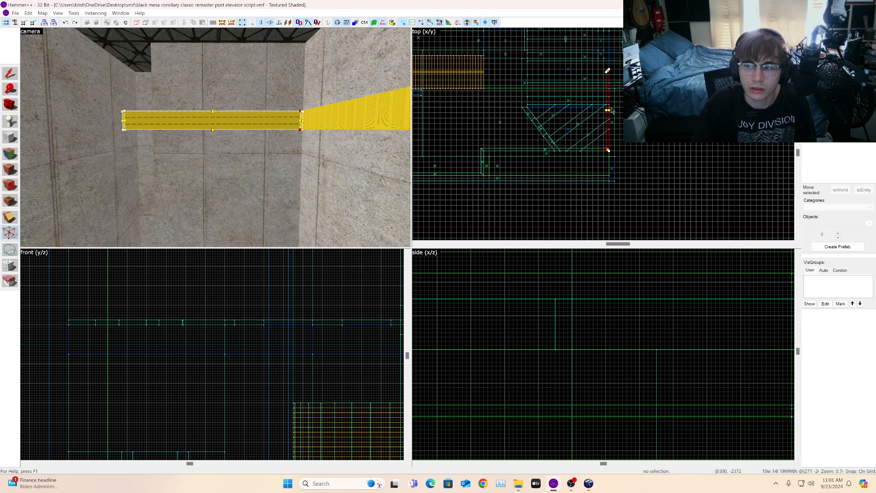
scroll(607, 68, up, 2)
scroll(604, 92, up, 7)
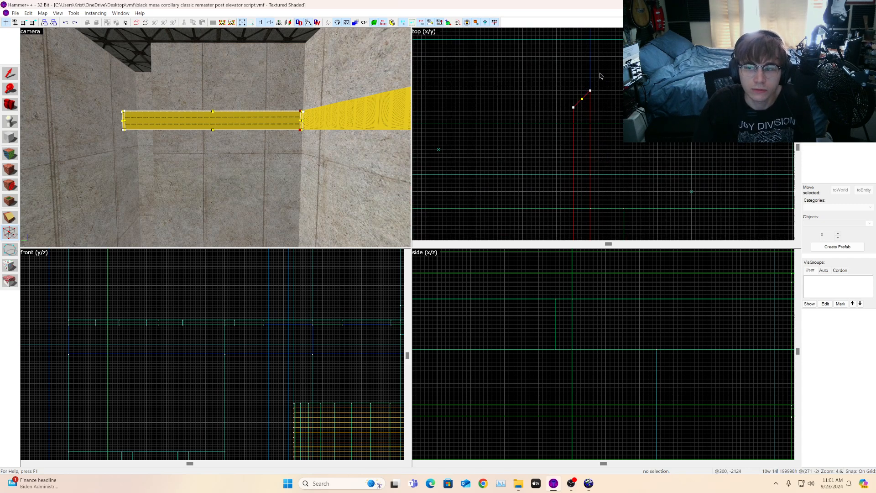
key(Return)
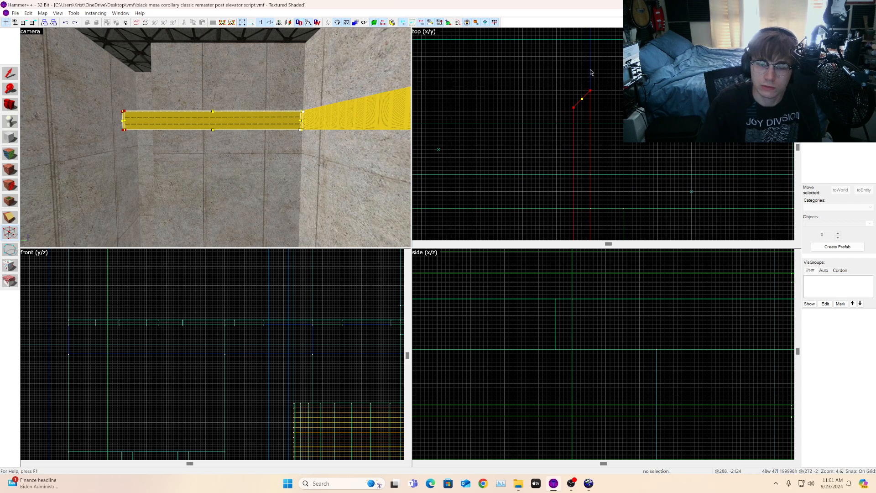
key(w)
key(a)
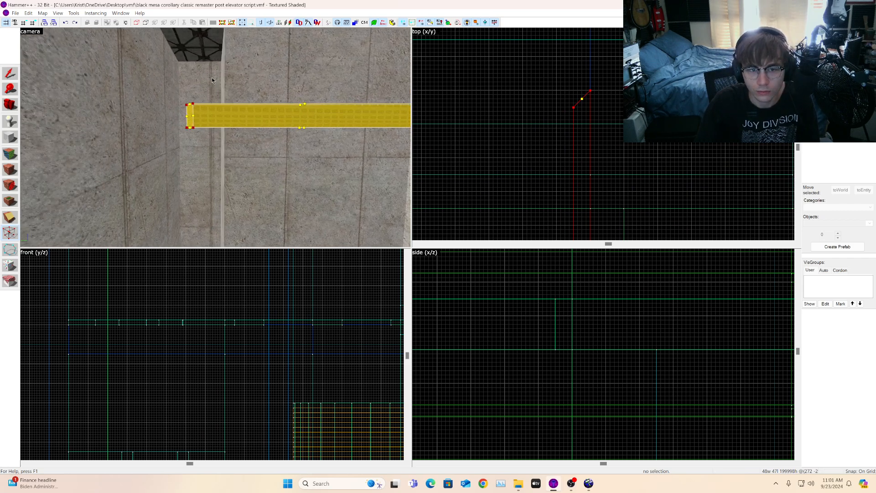
scroll(629, 91, down, 3)
scroll(601, 91, up, 2)
drag(609, 91, 610, 157)
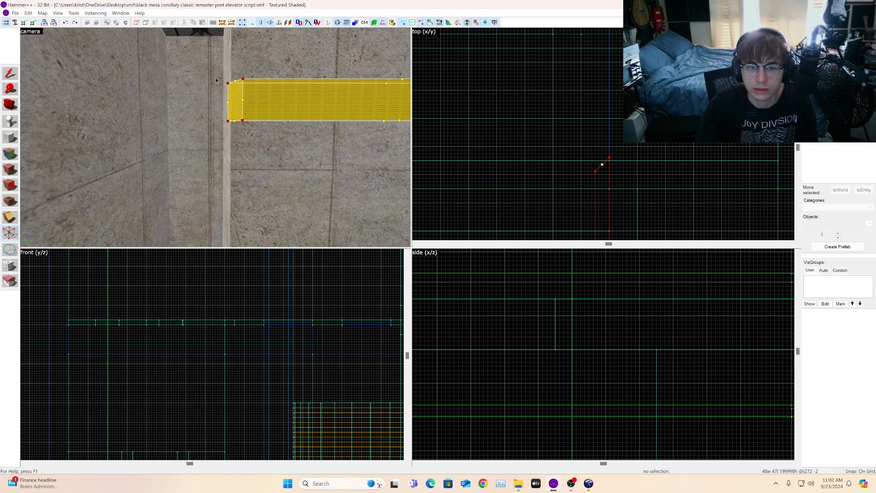
key(w)
scroll(602, 155, up, 3)
drag(600, 145, 600, 157)
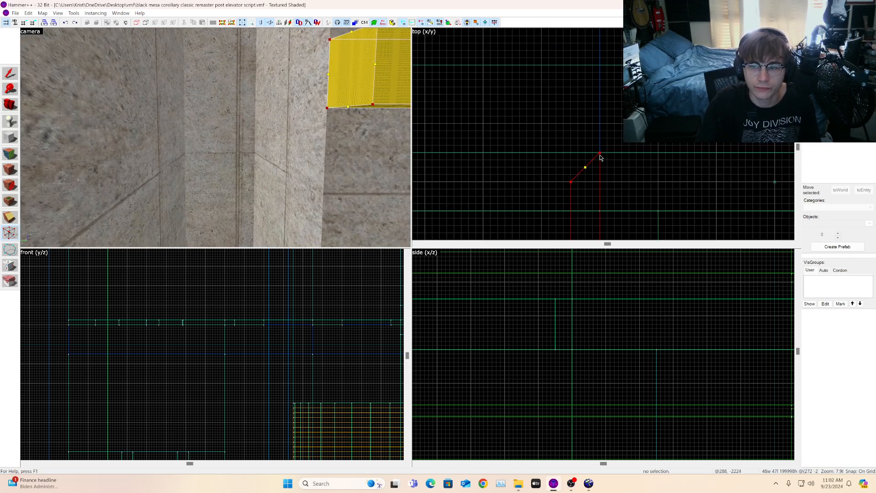
click(9, 106)
Step: Reselect the strip and pull its corner vertex further along the diagonal wall to close the gap
key(z)
key(s)
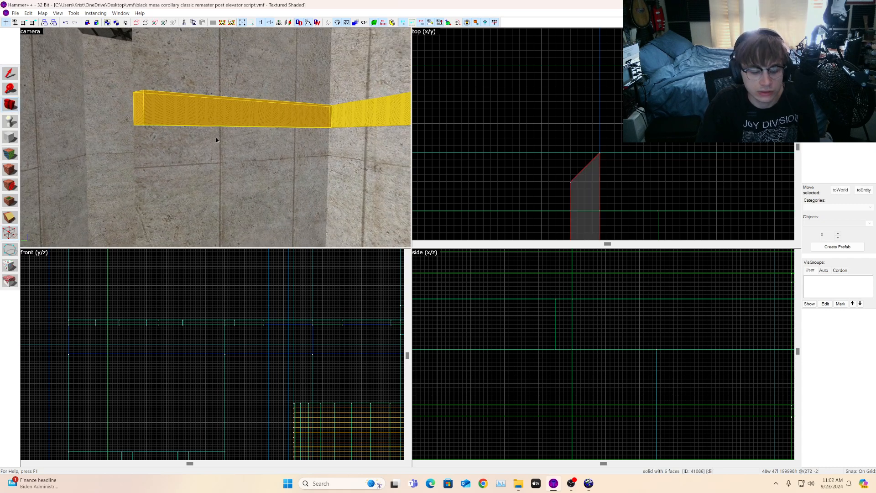
key(s)
drag(215, 138, 216, 130)
click(14, 76)
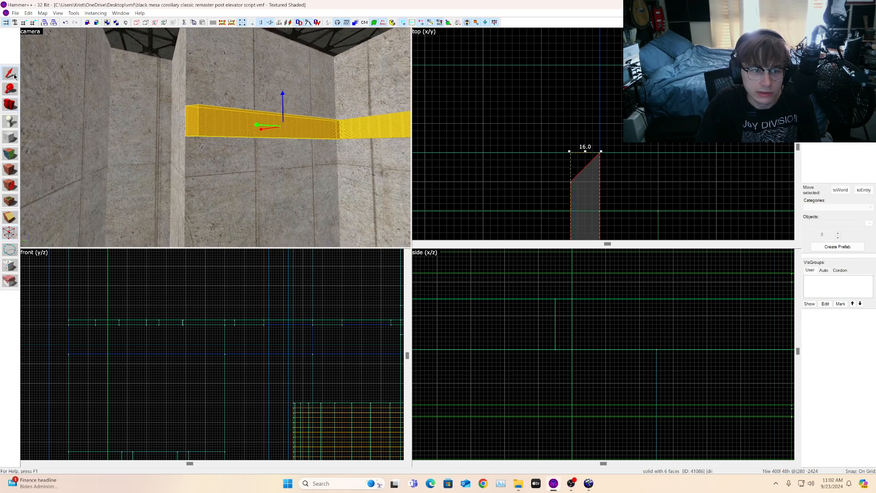
click(774, 182)
click(187, 114)
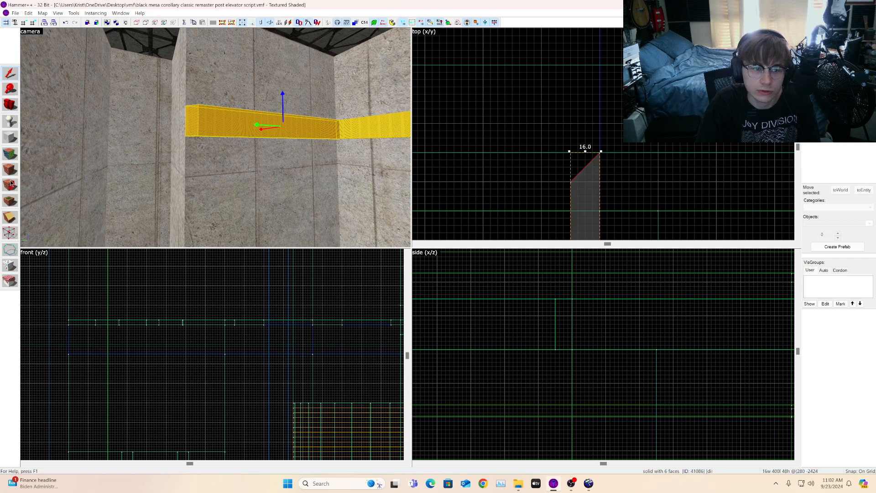
click(8, 233)
drag(548, 165, 587, 210)
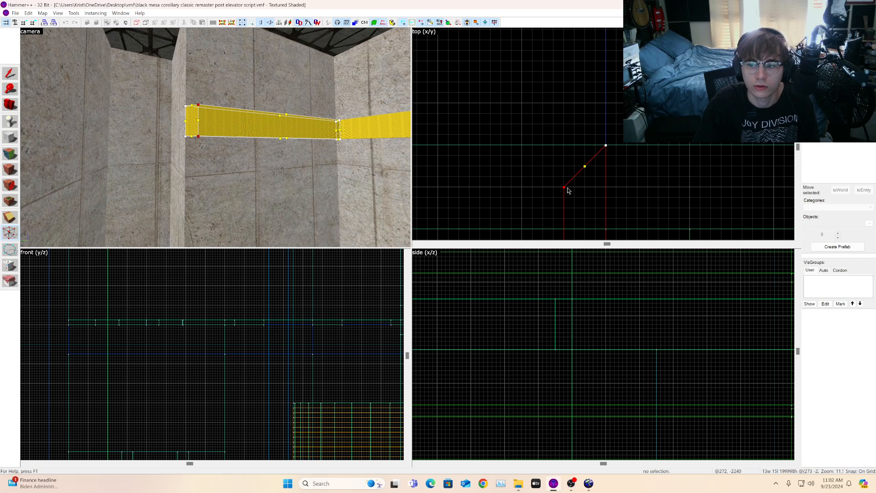
drag(565, 186, 567, 105)
click(13, 105)
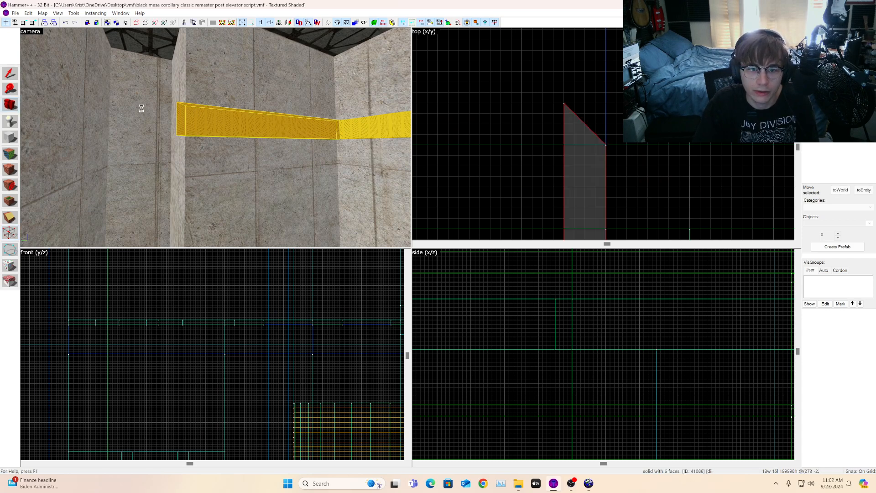
Step: Fly the camera around to inspect the nodraw strips along the stairwell walls
key(z)
key(w)
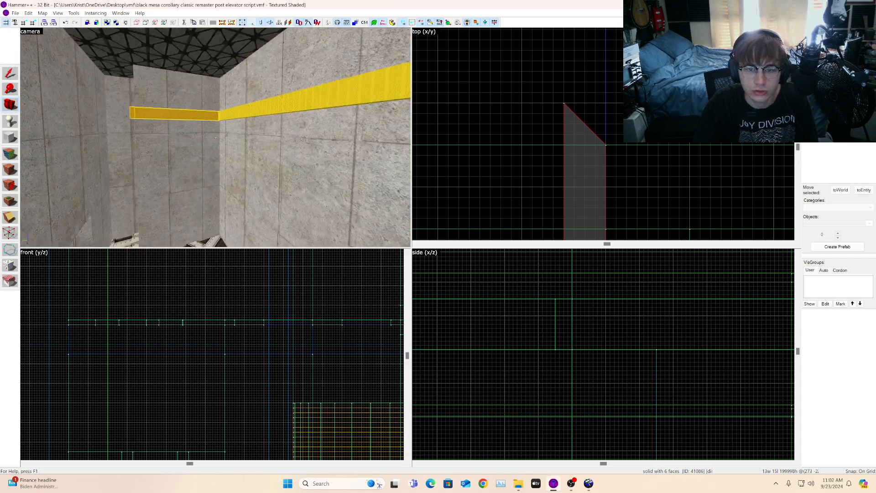
key(w)
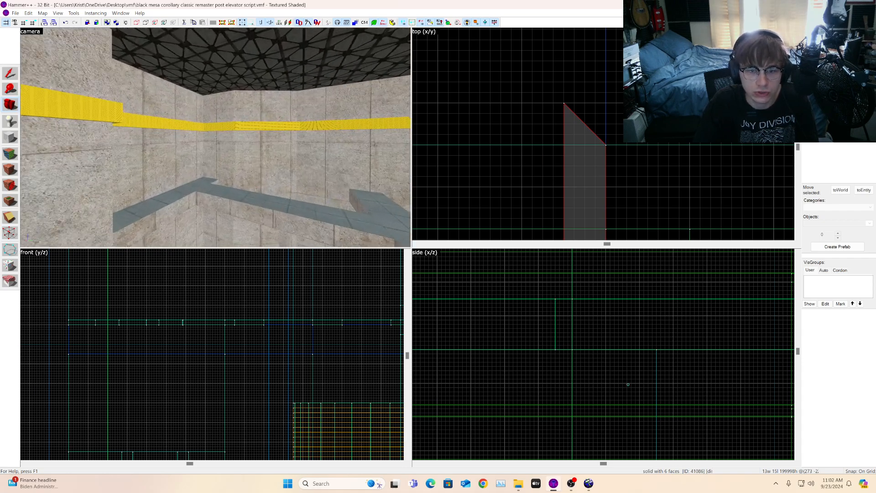
key(w)
key(w)
key(z)
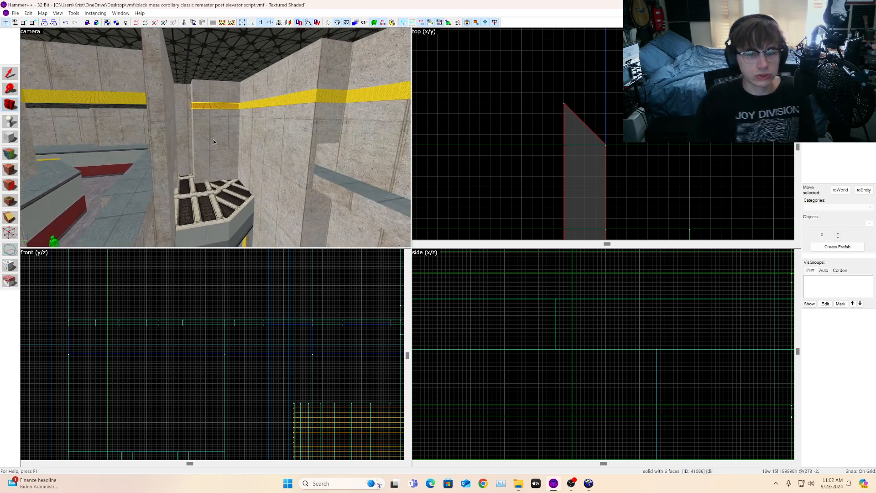
key(z)
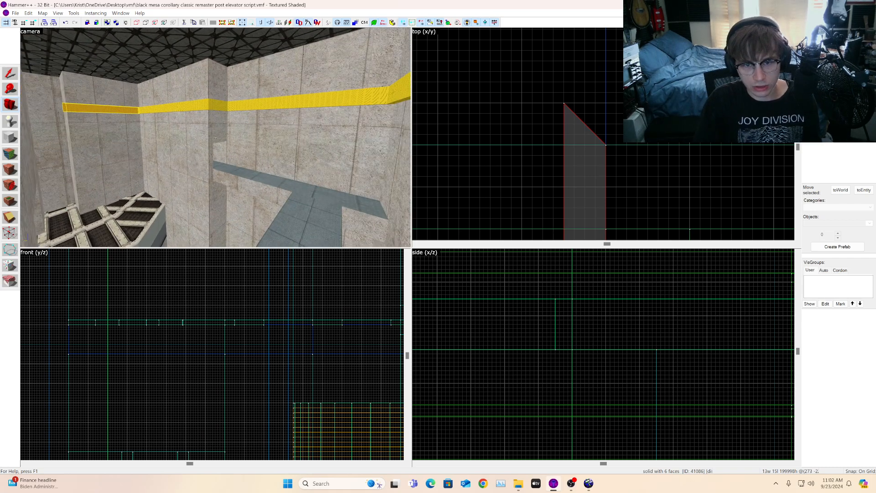
key(w)
key(s)
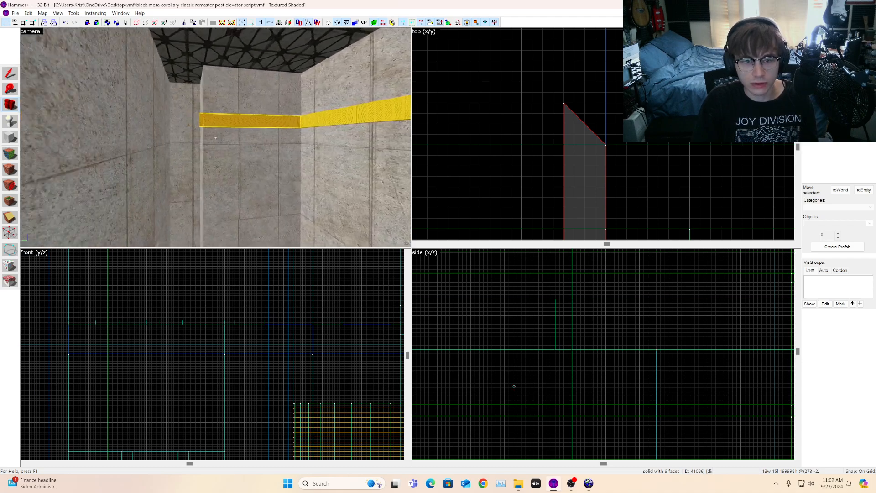
Step: Select the 752-unit nodraw strip along the stairwell wall and examine its end at the wall corner
key(w)
key(z)
click(10, 74)
click(254, 112)
scroll(536, 123, down, 10)
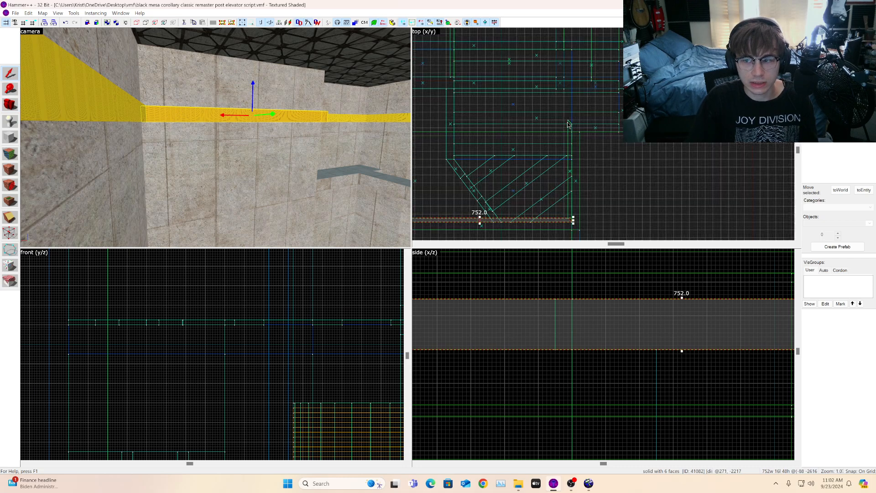
scroll(503, 169, up, 4)
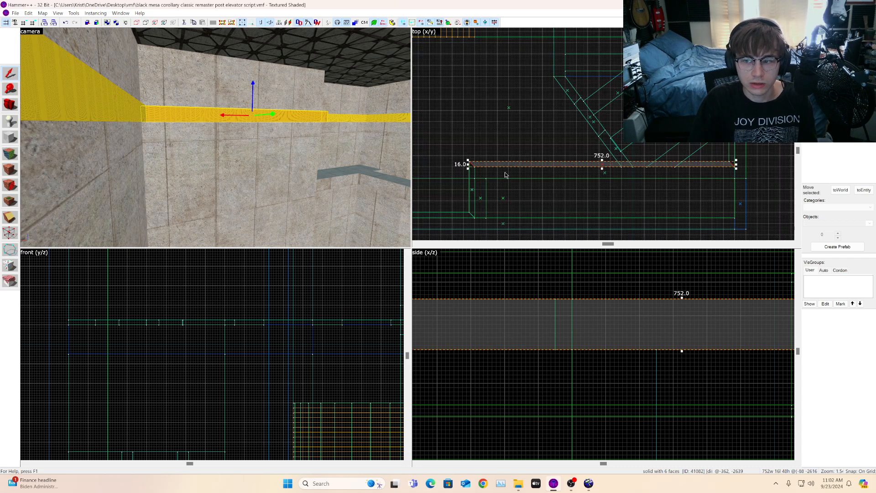
scroll(509, 177, down, 2)
click(5, 102)
drag(137, 124, 216, 138)
click(11, 74)
scroll(690, 163, down, 3)
scroll(639, 170, up, 2)
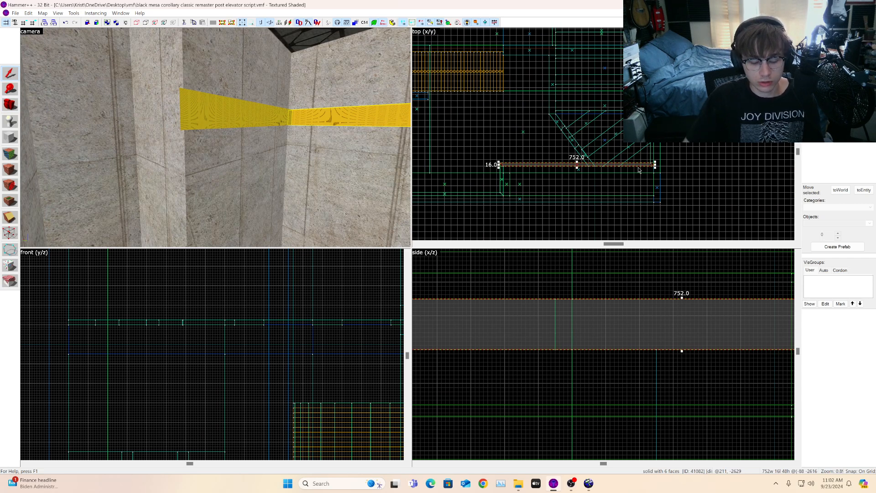
click(261, 114)
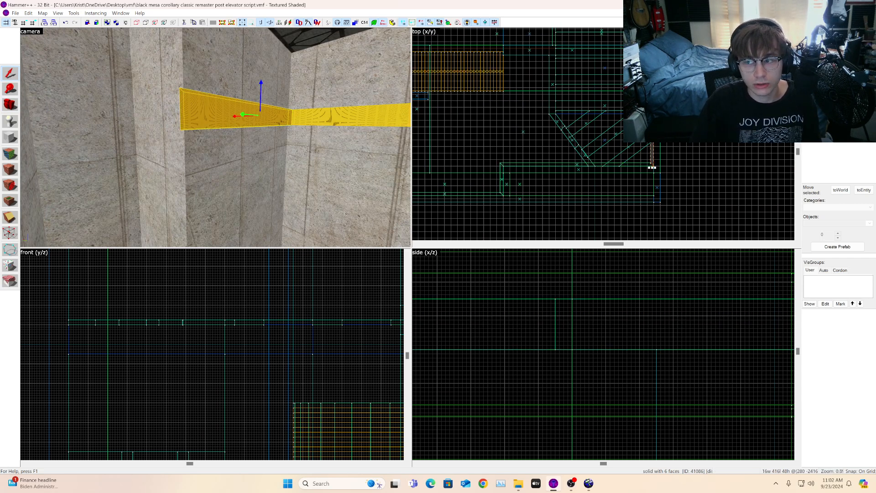
click(653, 166)
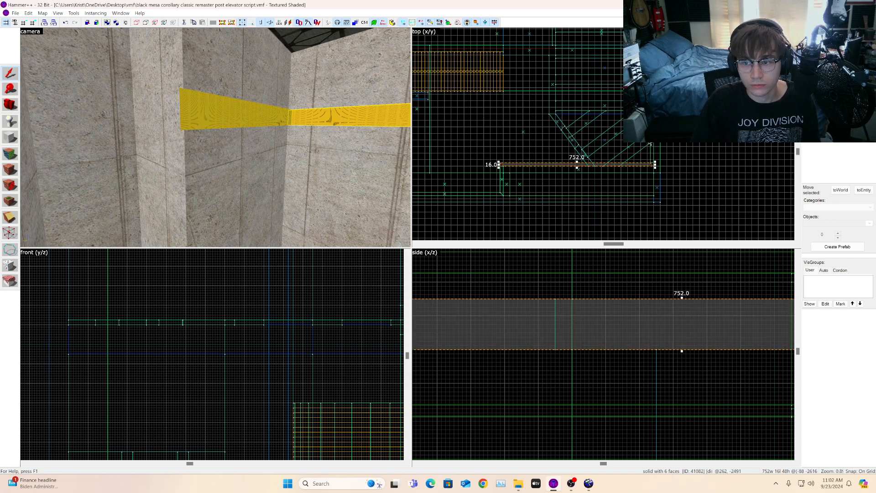
mouse_move(546, 166)
shift+mouse_down()
mouse_move(703, 76)
mouse_move(710, 106)
mouse_move(698, 134)
shift+mouse_up()
scroll(650, 76, up, 11)
click(17, 108)
mouse_move(81, 97)
mouse_down()
mouse_move(64, 95)
mouse_move(81, 97)
mouse_up()
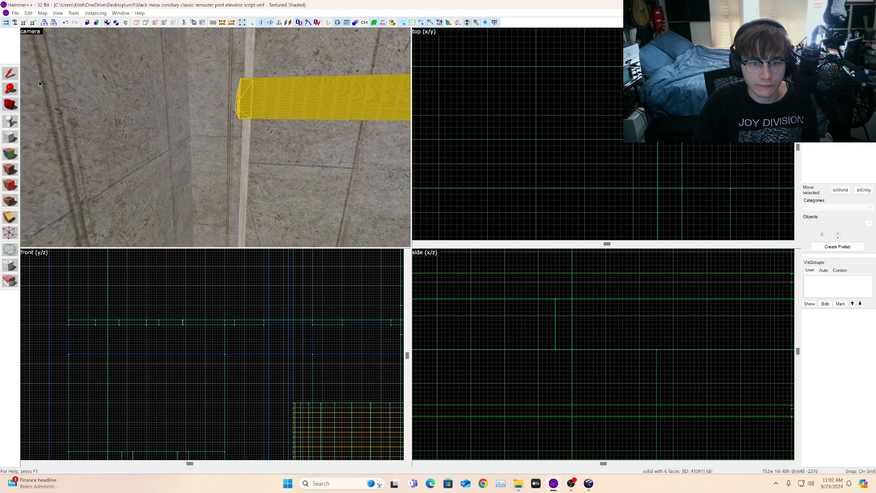
scroll(653, 149, down, 10)
middle_drag(653, 149, 510, 147)
scroll(739, 149, up, 1)
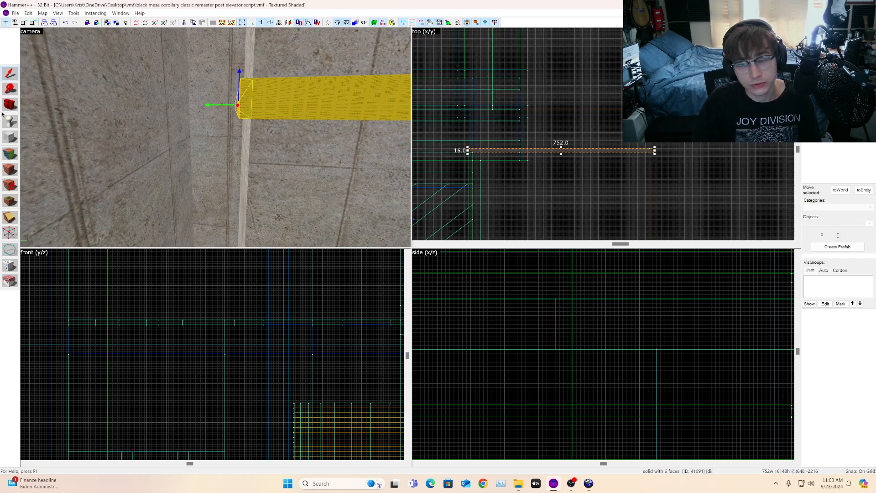
Step: Inspect the 752-unit strip's end vertices at the wall corner with the vertex tool
click(8, 232)
drag(679, 155, 636, 178)
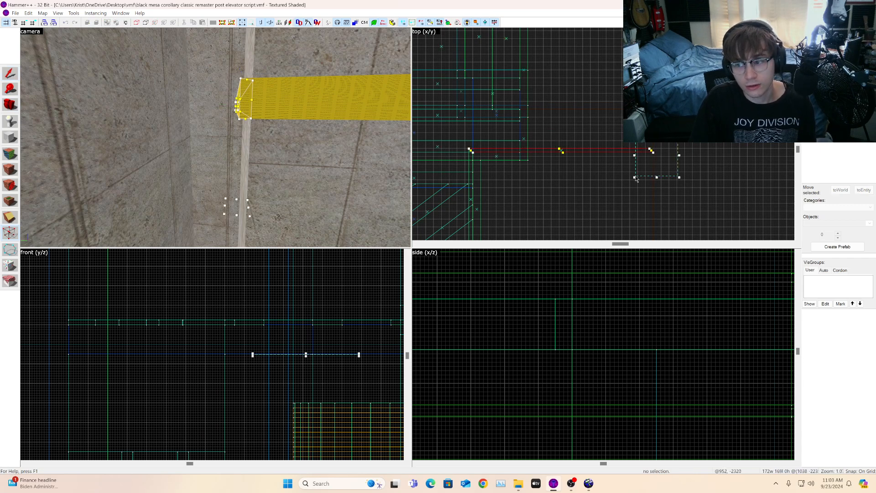
key(Return)
scroll(603, 164, up, 4)
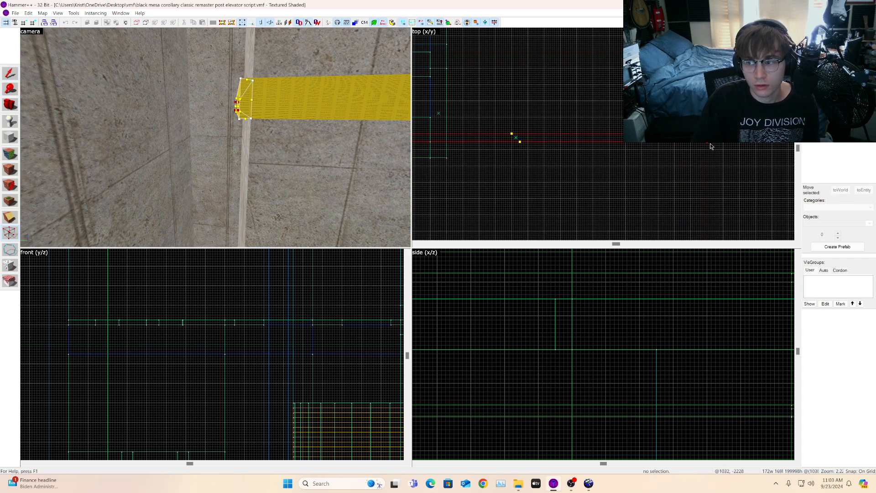
mouse_move(707, 142)
mouse_down()
mouse_move(467, 127)
mouse_move(459, 141)
mouse_move(469, 138)
mouse_up()
scroll(467, 127, down, 5)
scroll(460, 137, up, 11)
click(9, 105)
drag(216, 137, 215, 137)
Step: Copy the 208-unit strip at the corner and rotate the copy 90 degrees to run along the adjacent wall
key(w)
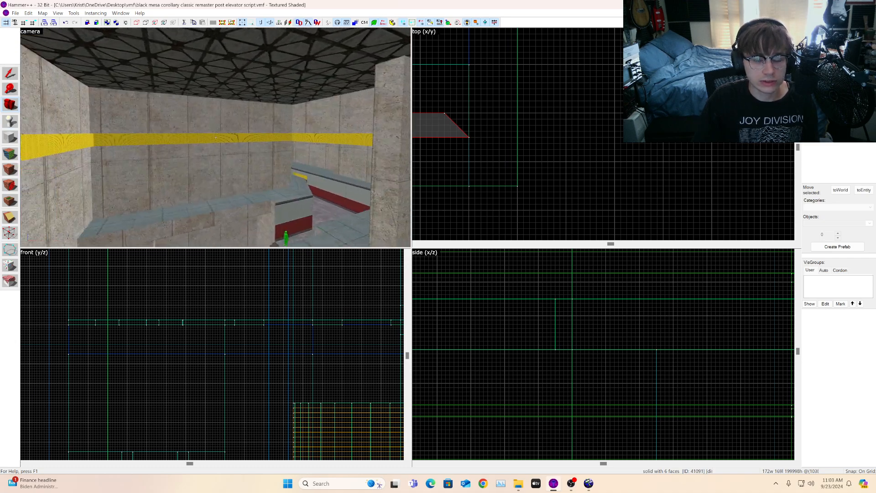
key(w)
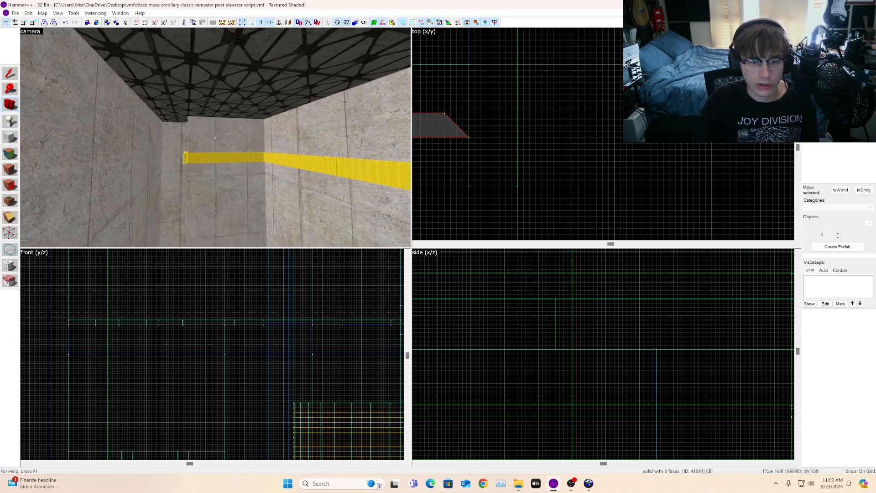
key(s)
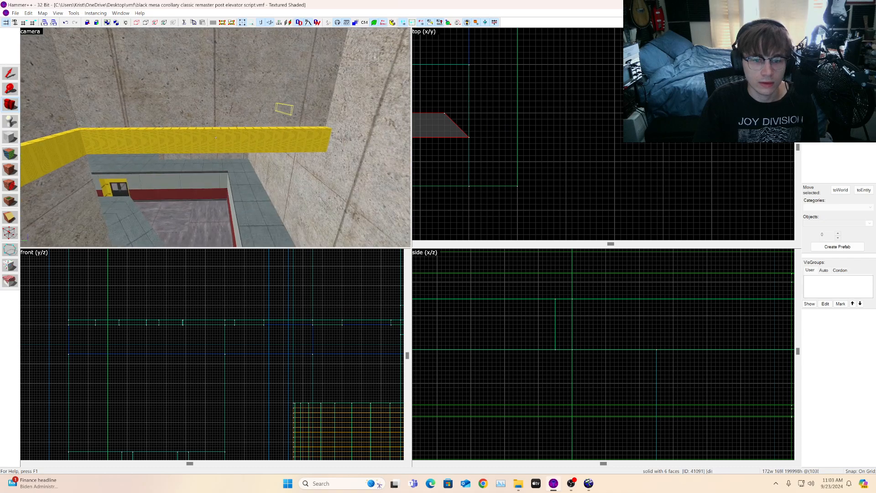
key(w)
key(w)
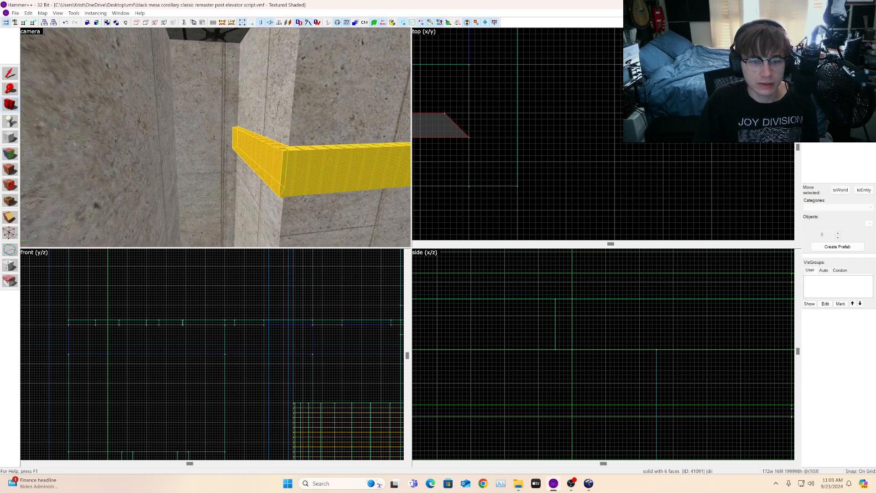
key(z)
scroll(614, 167, down, 6)
scroll(541, 160, up, 2)
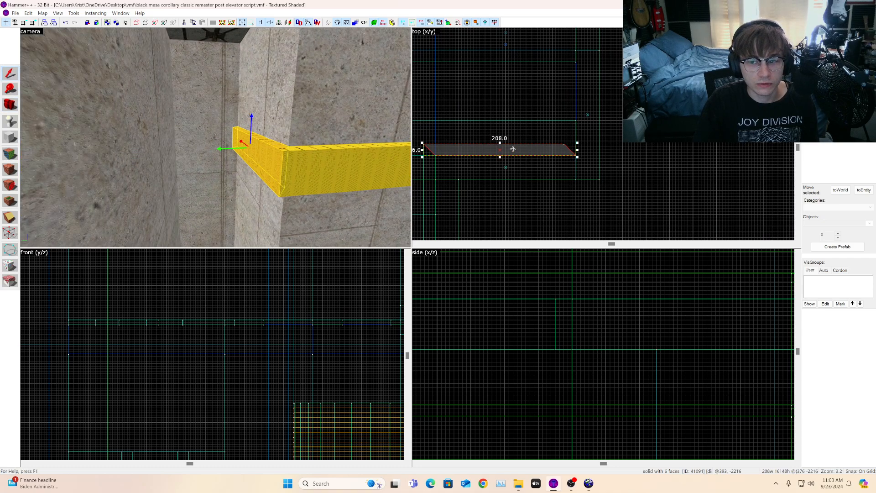
shift+drag(525, 146, 525, 101)
key(m)
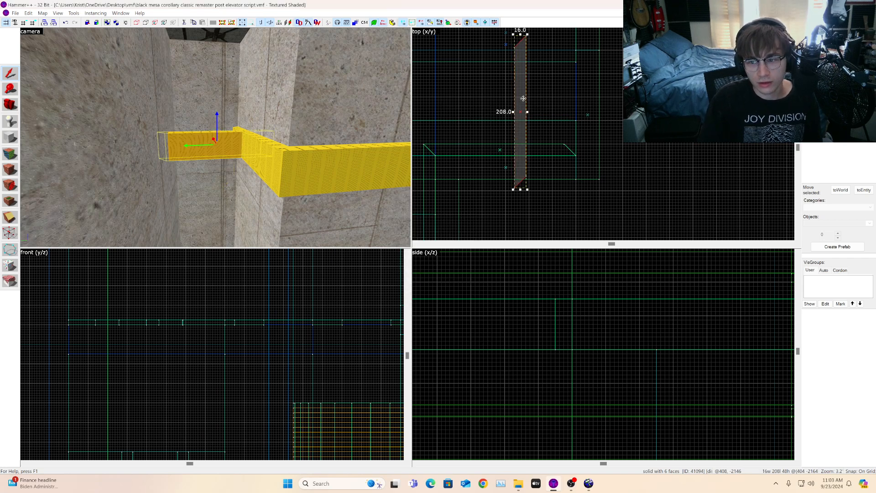
drag(524, 142, 526, 122)
key(ctrl+m)
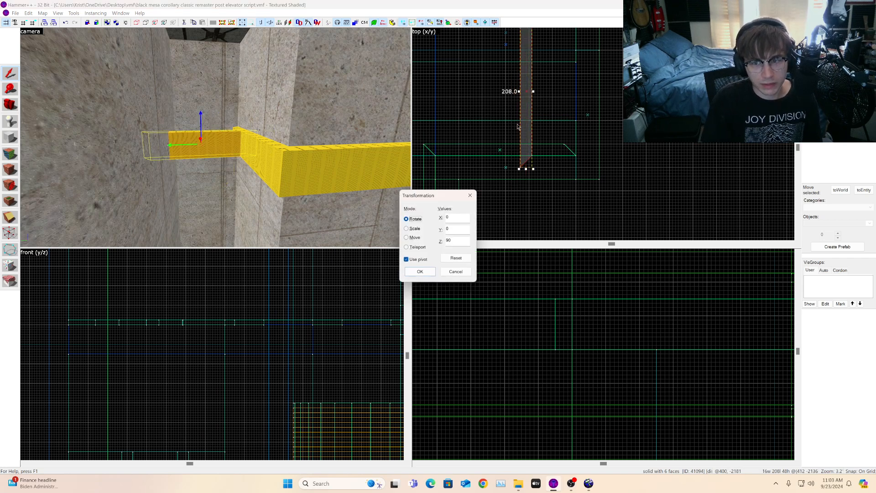
key(Return)
key(ctrl+m)
key(Return)
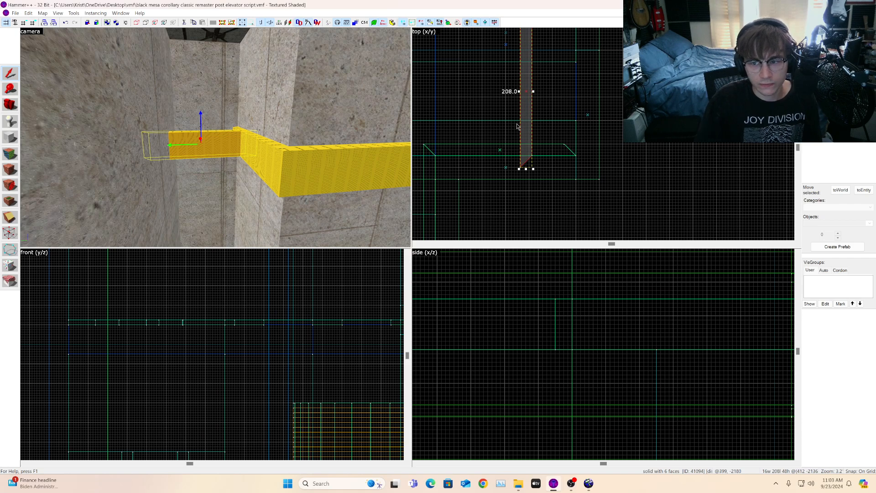
Step: Flip the copied strip vertically and move it into place against the adjacent wall
scroll(552, 127, down, 4)
right_click(543, 112)
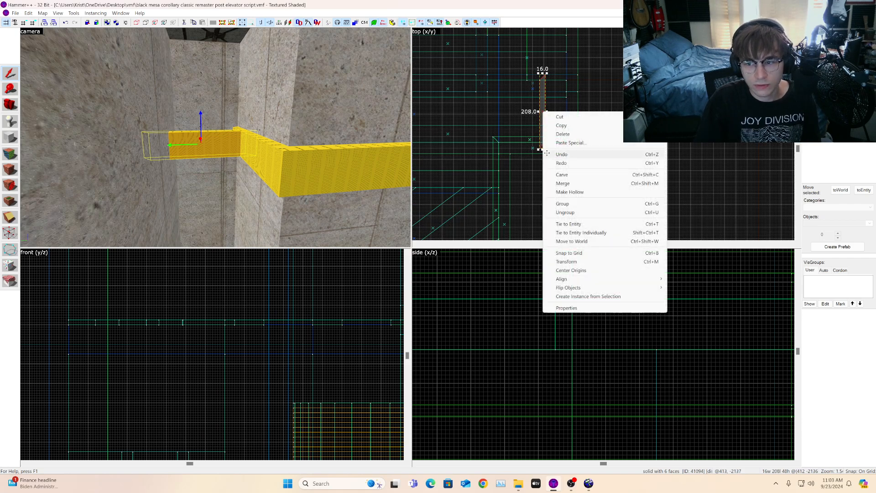
mouse_move(575, 288)
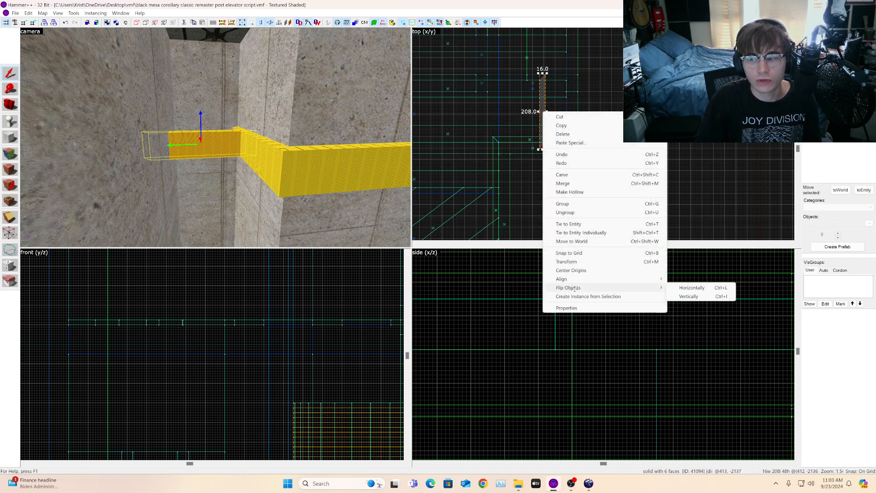
click(690, 297)
scroll(561, 138, up, 5)
drag(508, 146, 562, 130)
scroll(552, 114, down, 5)
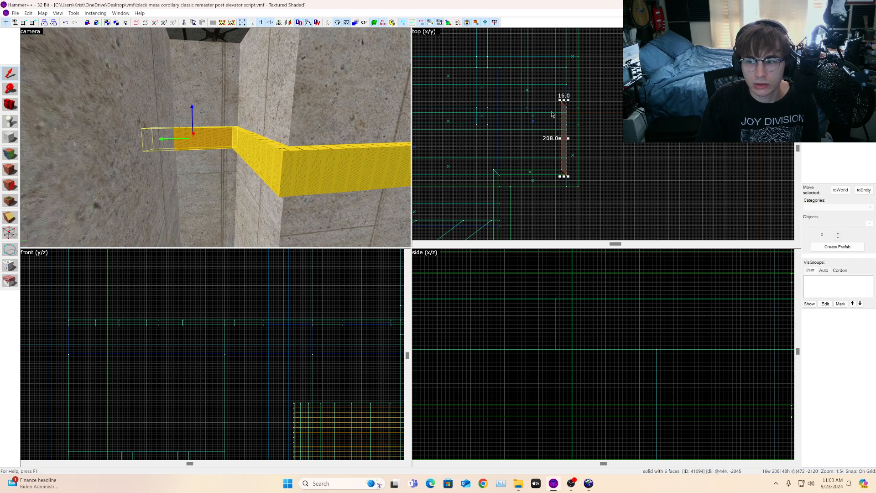
Step: Drag the copied strip's end vertices so its end angles to meet the neighbouring strip at the corner
click(10, 233)
scroll(598, 127, up, 5)
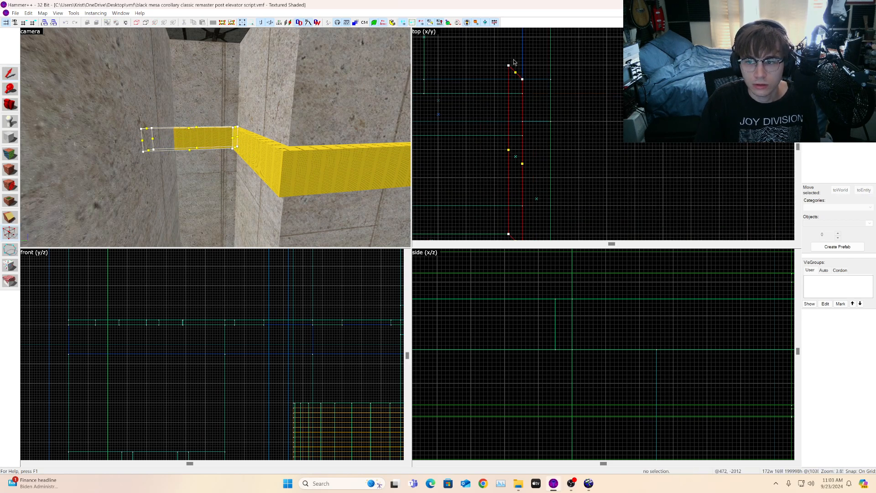
scroll(506, 61, up, 3)
drag(518, 72, 518, 158)
scroll(542, 156, up, 2)
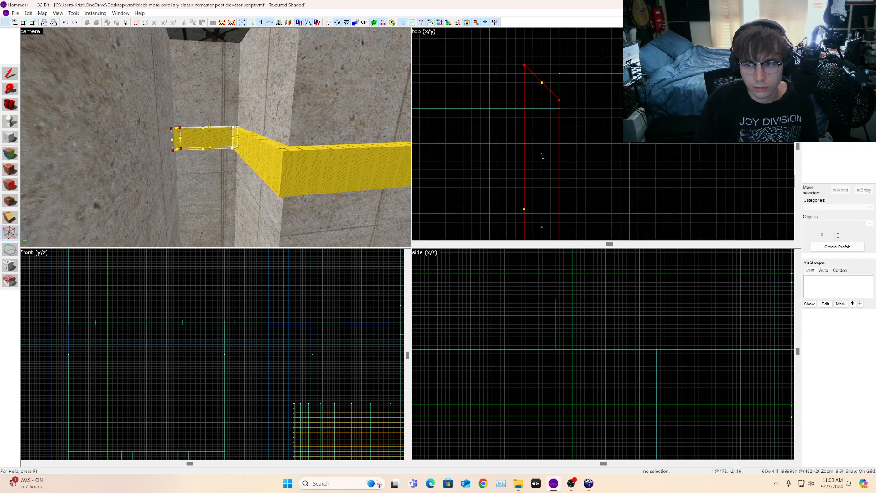
drag(525, 67, 526, 106)
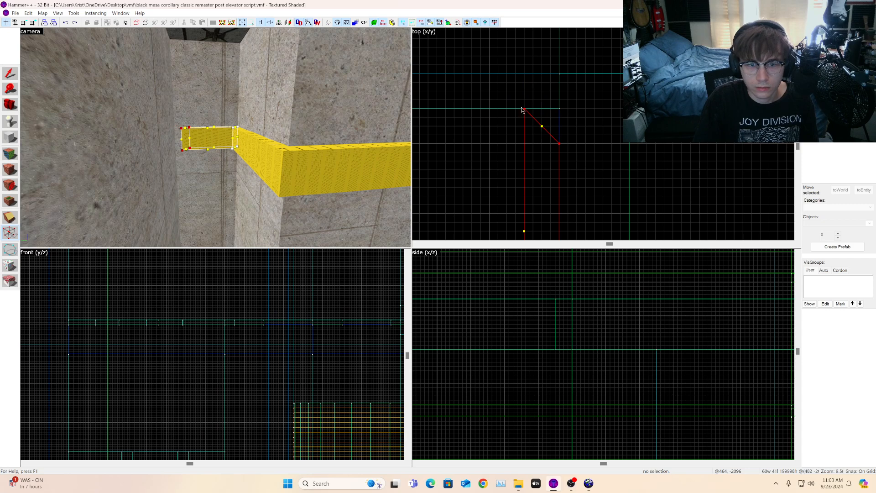
key(w)
key(a)
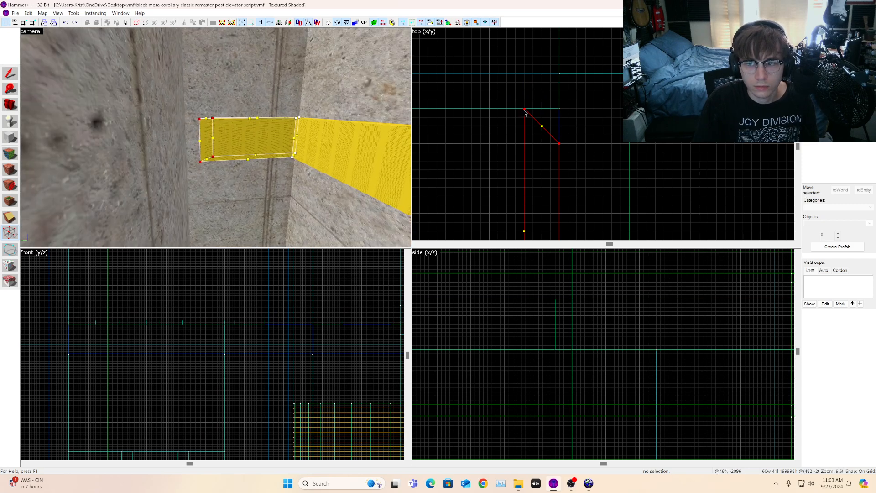
drag(524, 109, 525, 76)
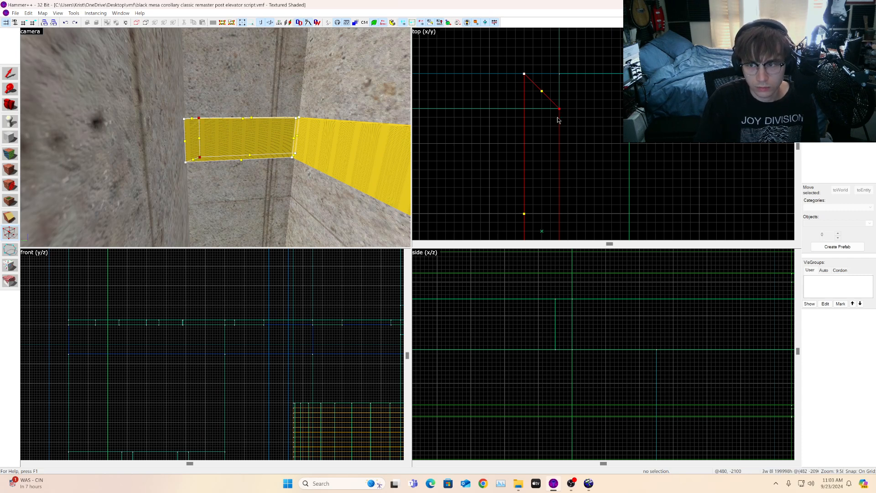
drag(559, 107, 562, 93)
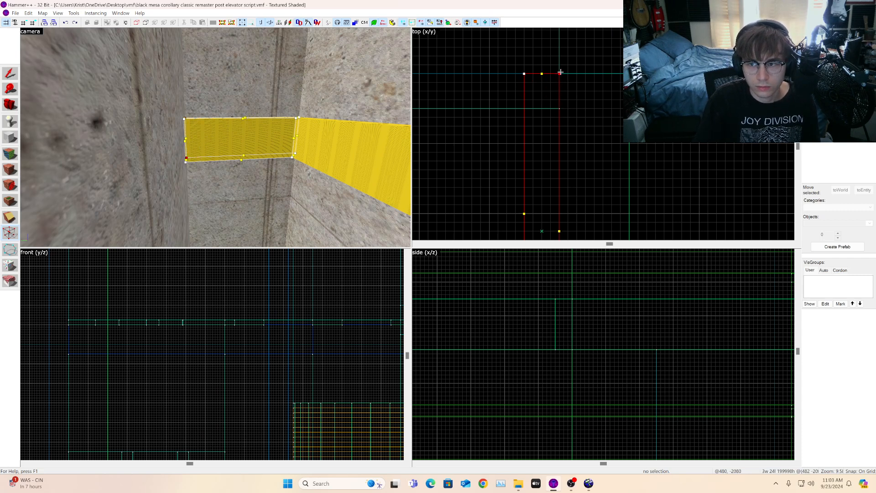
key(Return)
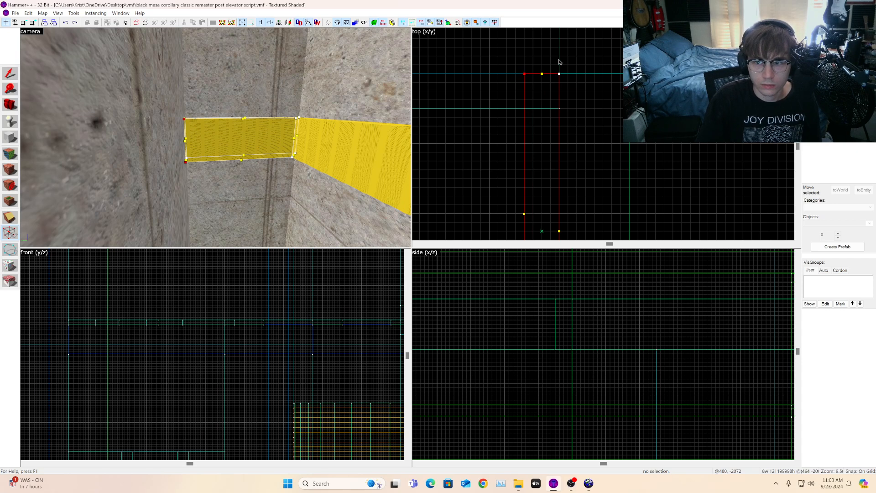
drag(524, 73, 526, 109)
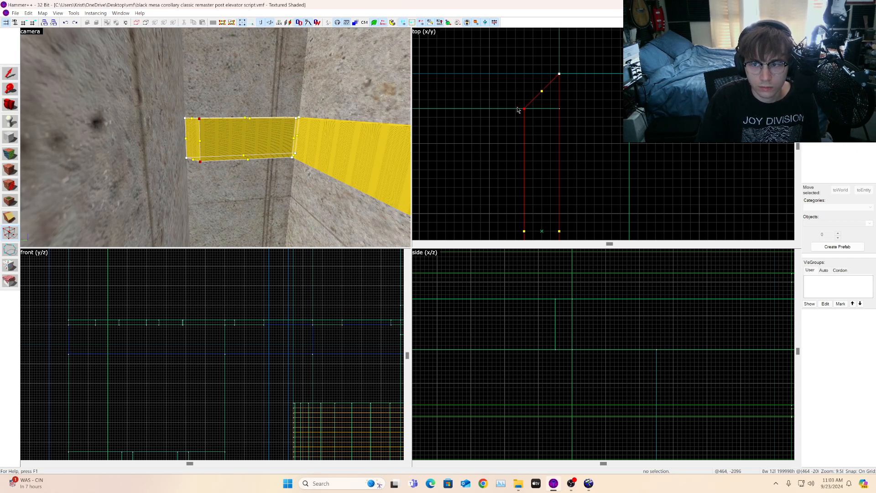
Step: Select the other 208-unit strip at the corner and flip it vertically
click(10, 104)
mouse_move(215, 138)
mouse_down()
mouse_move(215, 151)
mouse_move(216, 137)
mouse_up()
click(9, 74)
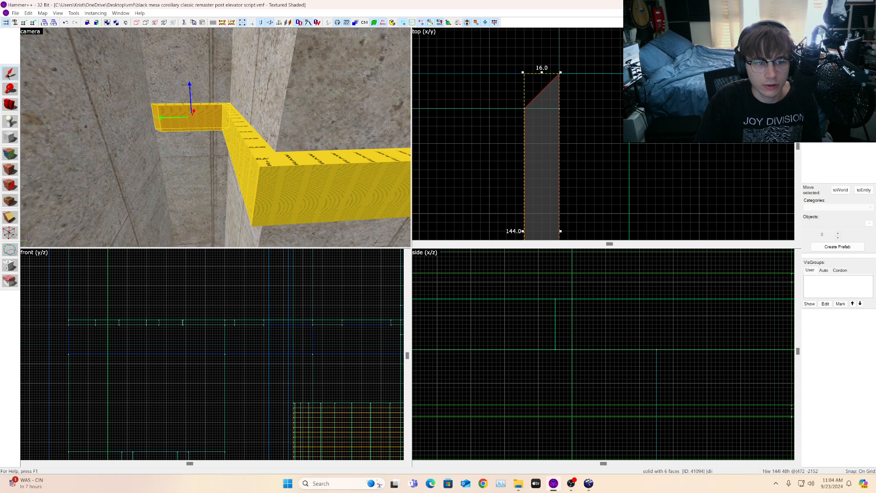
click(230, 133)
scroll(652, 124, down, 10)
scroll(619, 146, up, 3)
shift+drag(607, 181, 608, 100)
scroll(621, 99, up, 7)
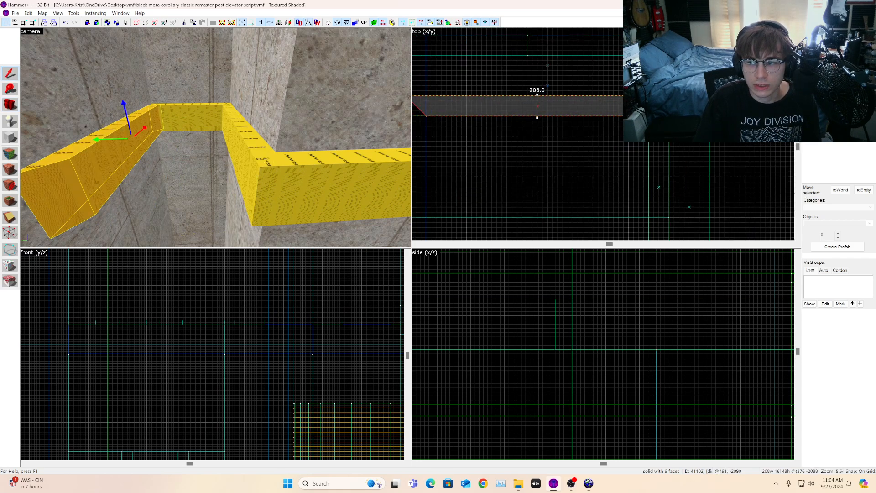
key(ctrl+m)
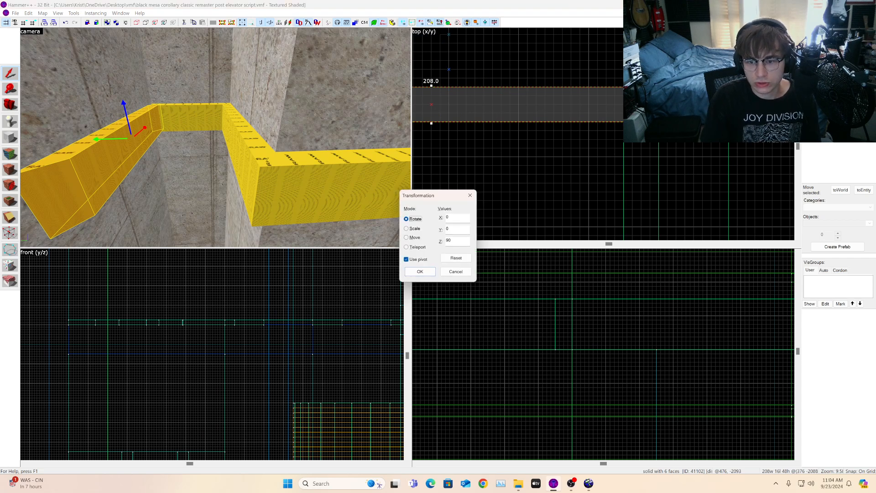
click(470, 195)
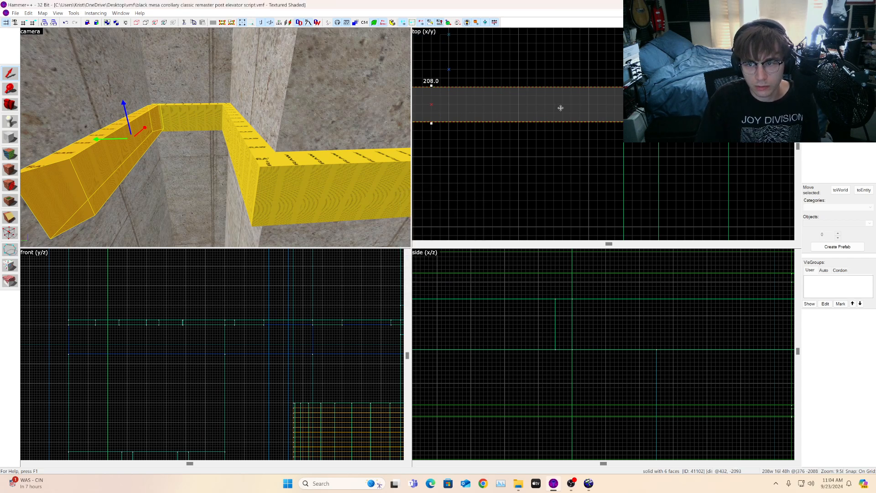
right_click(567, 103)
mouse_move(600, 276)
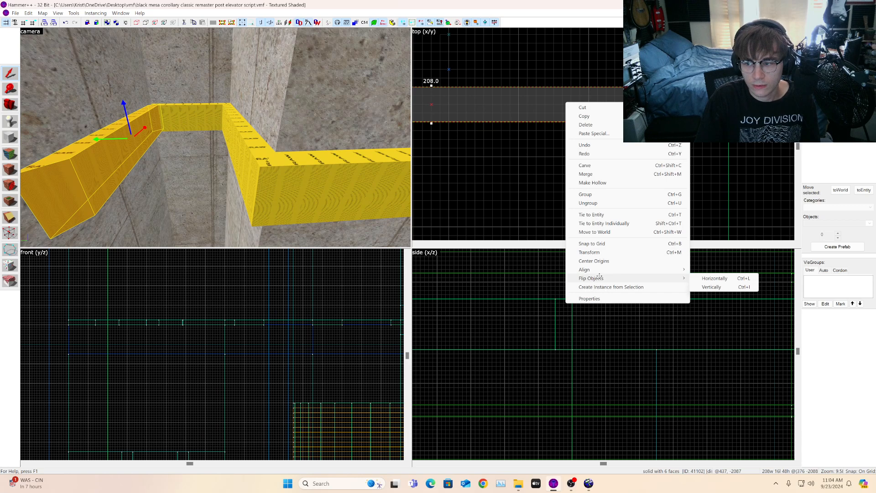
click(712, 287)
scroll(709, 170, down, 6)
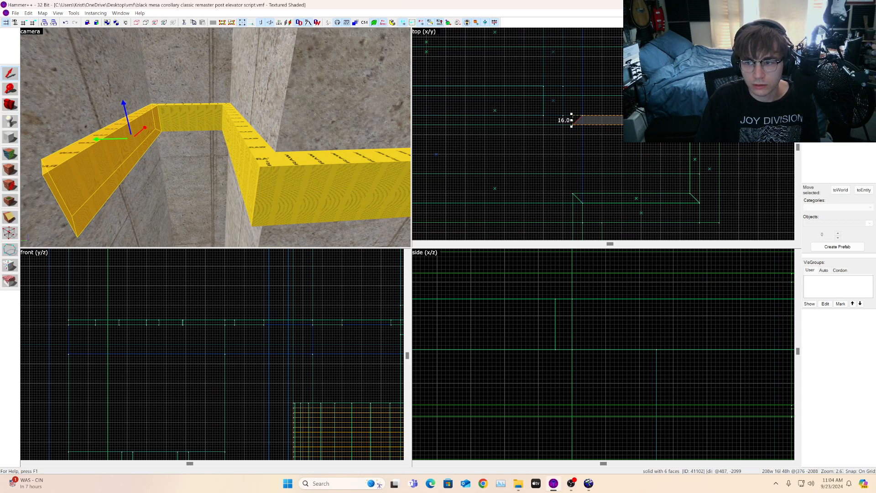
Step: Drag the flipped strip's end vertices so its end angles into the wall corner
click(9, 234)
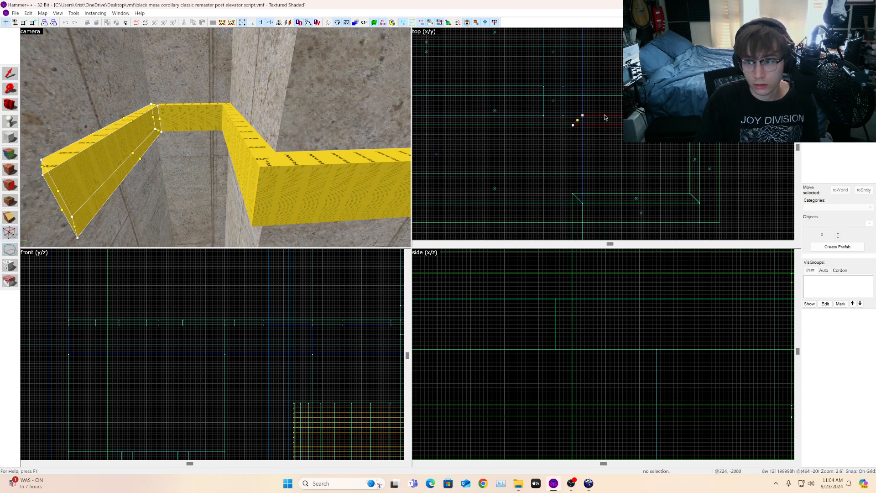
scroll(605, 124, down, 4)
scroll(592, 126, up, 4)
mouse_move(593, 125)
mouse_down()
mouse_move(604, 106)
mouse_move(556, 115)
mouse_up()
scroll(604, 107, down, 3)
Step: Select the adjacent long strip and drag its end vertices to extend it into the corner with an angled end
click(11, 110)
drag(62, 166, 62, 167)
click(9, 231)
scroll(525, 115, up, 4)
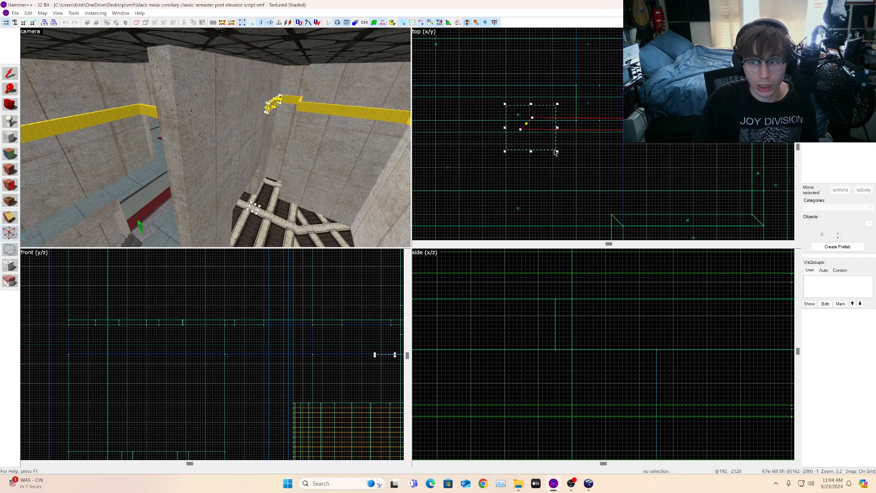
key(Return)
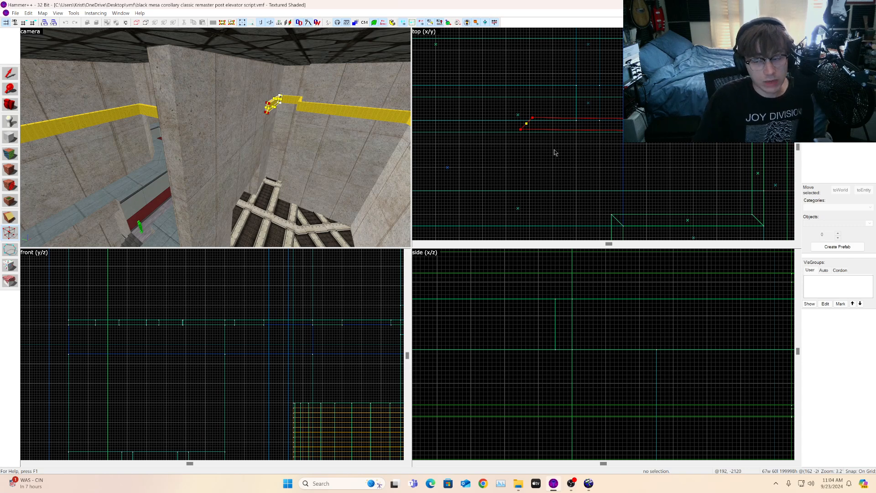
mouse_move(532, 118)
mouse_down()
mouse_move(505, 119)
mouse_move(538, 106)
mouse_move(399, 114)
mouse_move(477, 122)
mouse_move(448, 112)
mouse_move(469, 107)
mouse_up()
scroll(538, 106, down, 6)
scroll(457, 111, up, 5)
scroll(453, 113, down, 6)
scroll(477, 122, up, 6)
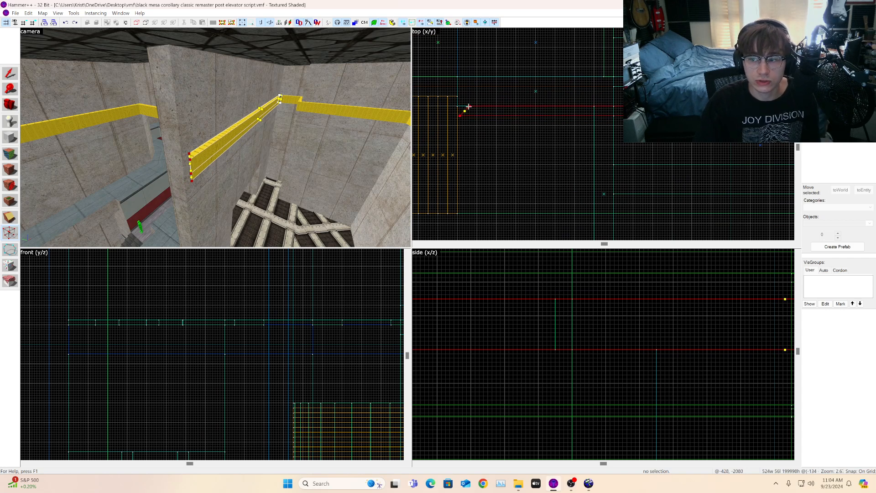
Step: Readjust the long strip's corner end vertex so its angled end fits the wall corner
key(z)
key(a)
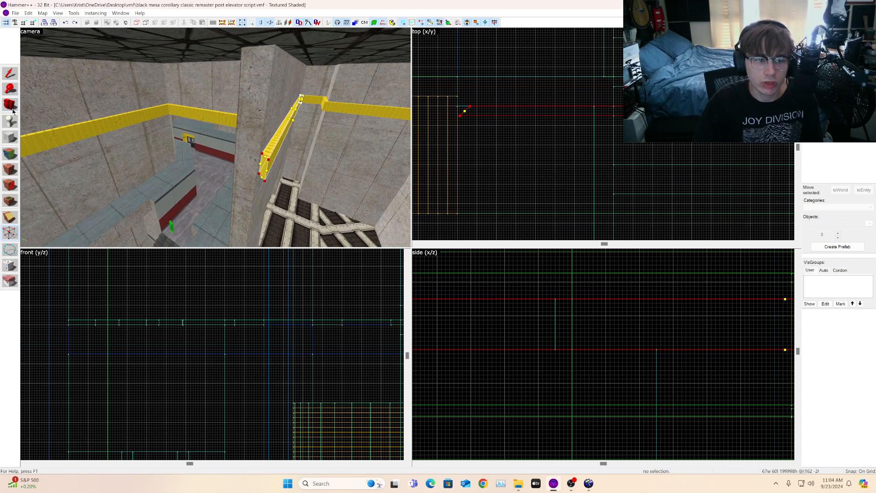
key(shift+c)
key(d)
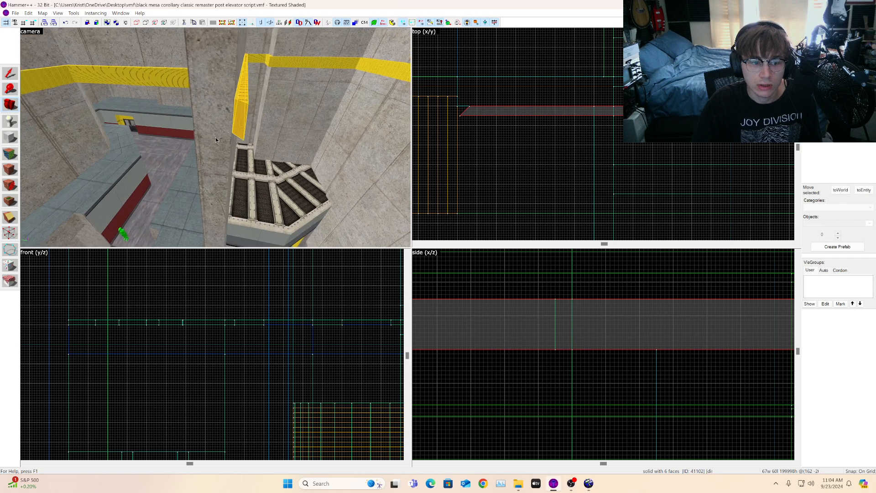
key(z)
click(10, 233)
scroll(511, 104, up, 1)
scroll(512, 104, up, 4)
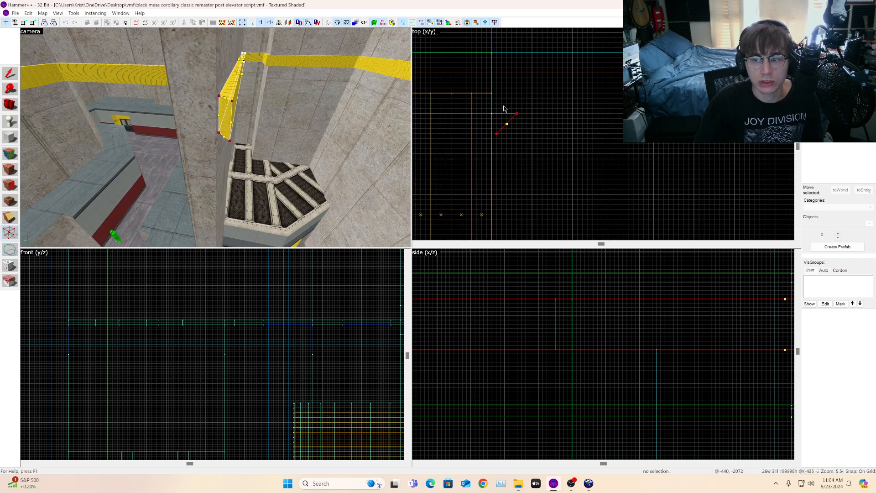
mouse_move(517, 113)
mouse_down()
mouse_move(472, 112)
mouse_move(490, 110)
mouse_up()
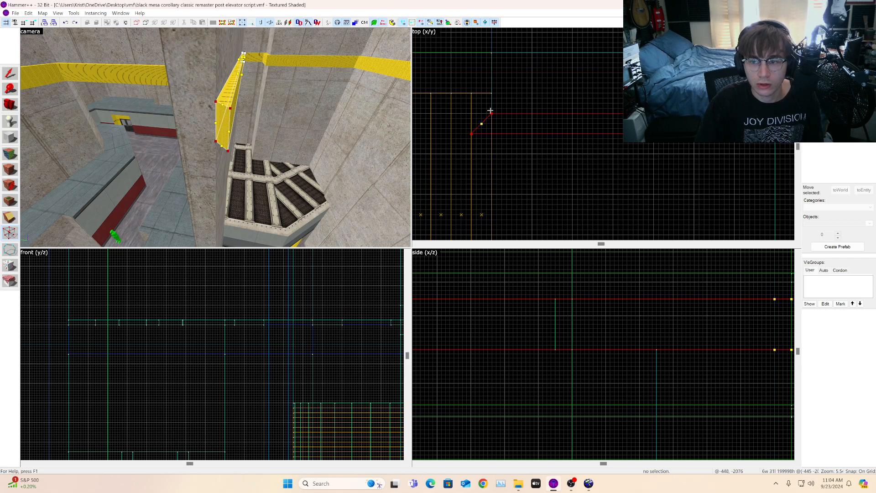
key(z)
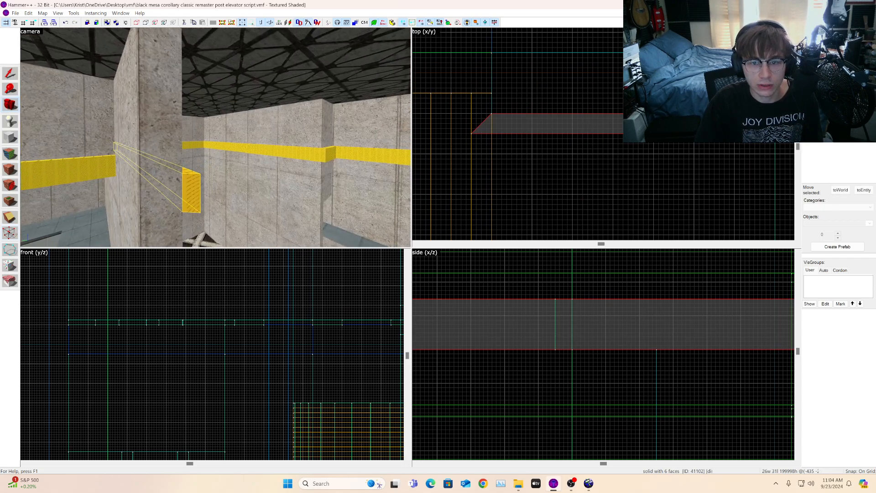
Step: Copy the 144-unit strip piece over to the stairwell corner
key(w)
key(s)
key(w)
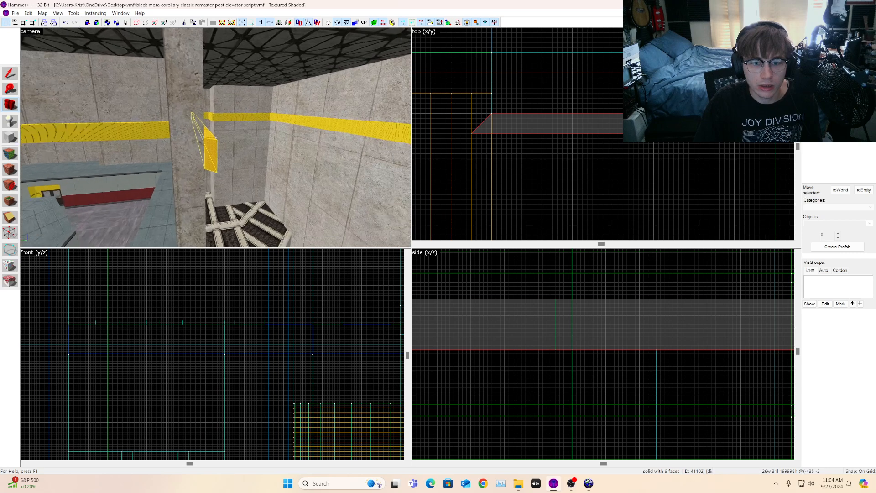
key(s)
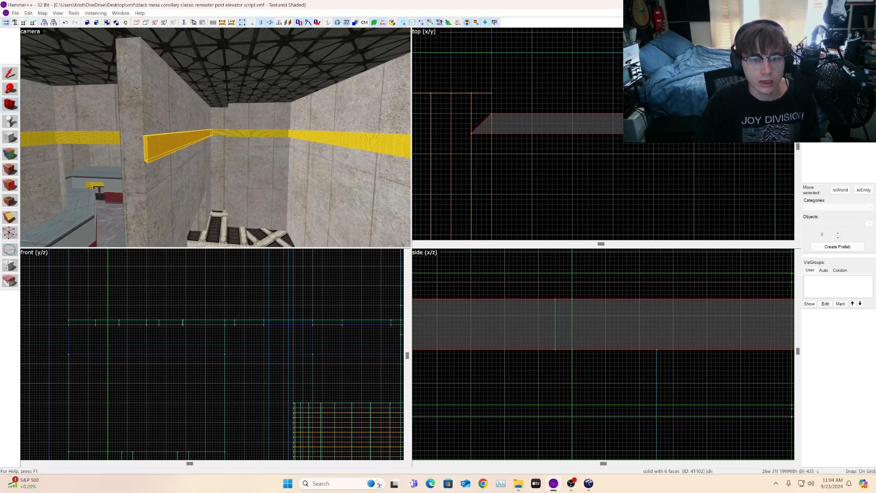
key(a)
key(z)
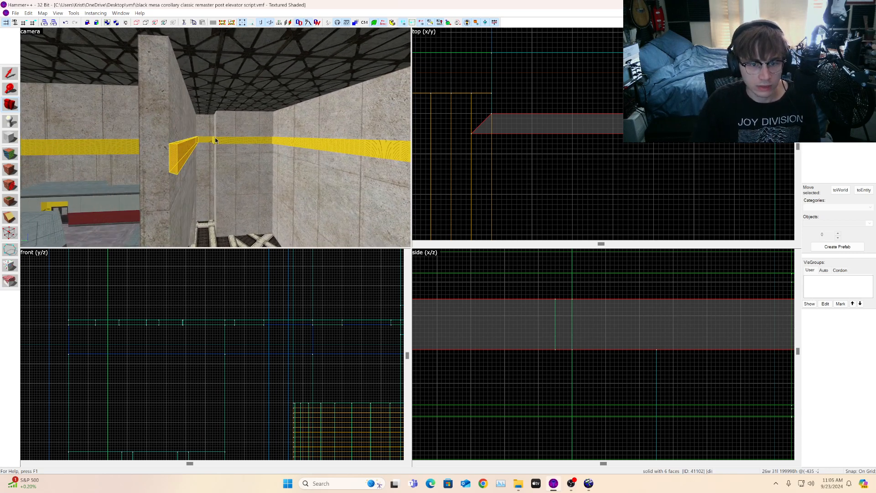
key(z)
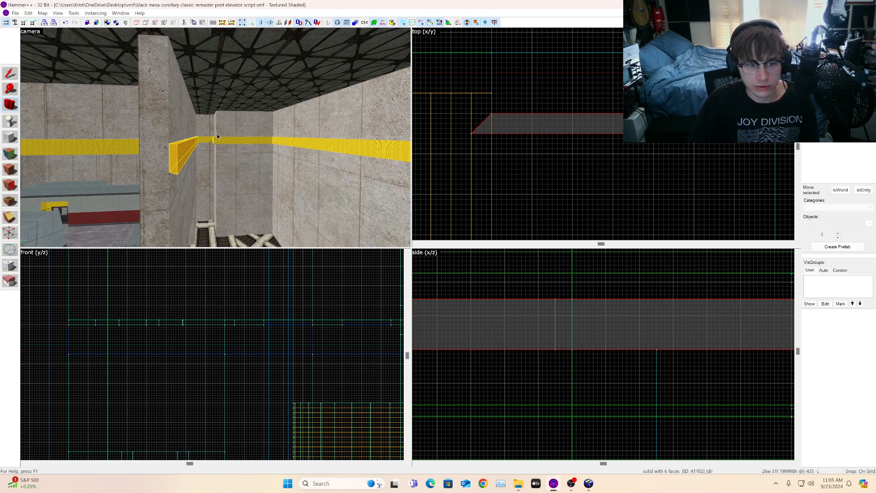
key(a)
key(w)
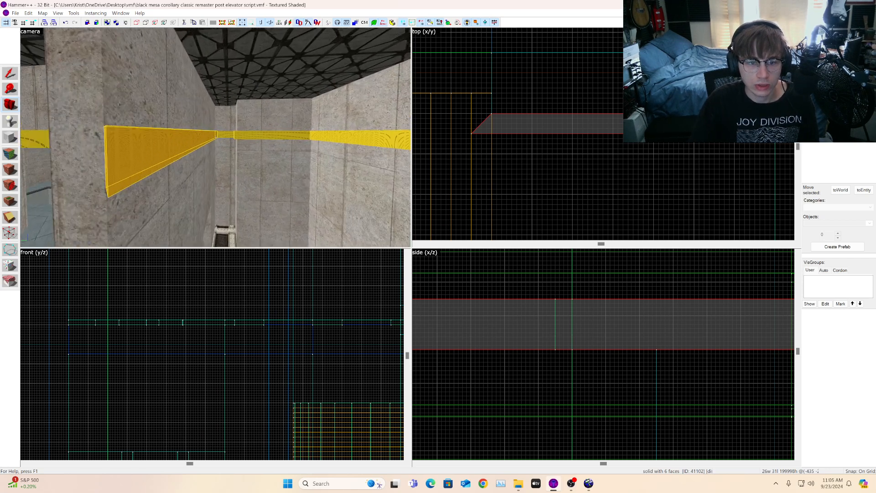
key(z)
click(18, 78)
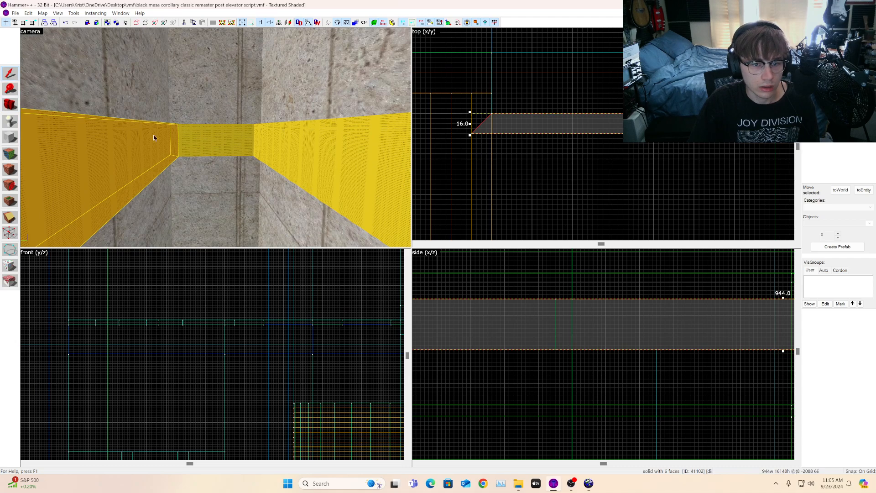
click(215, 137)
scroll(528, 165, down, 4)
scroll(589, 167, up, 9)
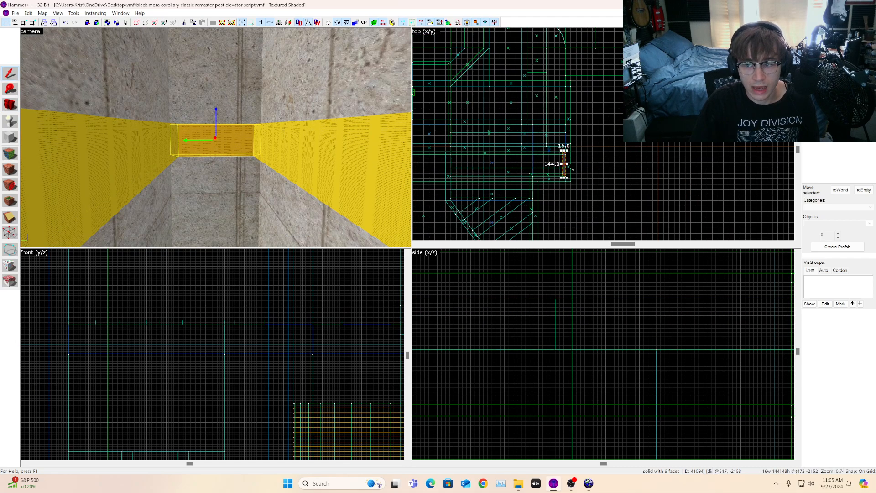
mouse_move(573, 165)
mouse_down()
mouse_move(594, 137)
mouse_move(461, 125)
mouse_up()
scroll(594, 136, down, 6)
scroll(495, 133, up, 4)
click(11, 108)
drag(223, 137, 216, 137)
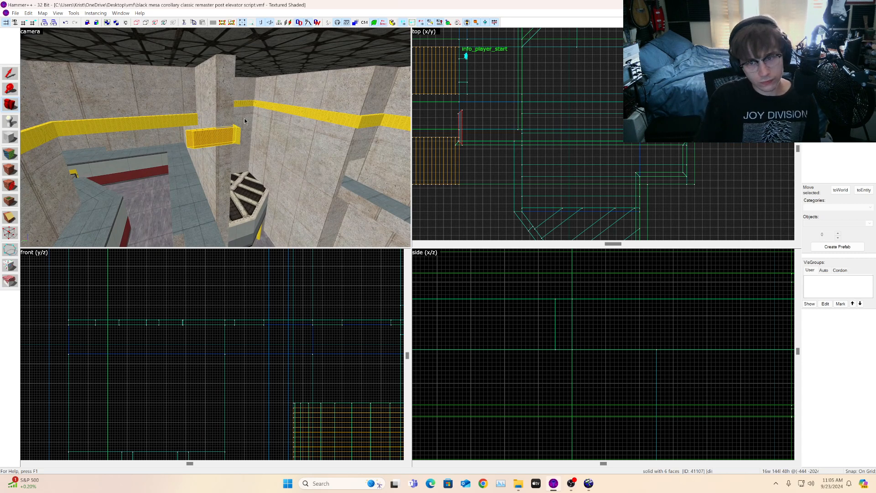
Step: Rotate the copied piece twice by 90 degrees about Z and move it into place at the corner
click(5, 74)
key(ctrl+m)
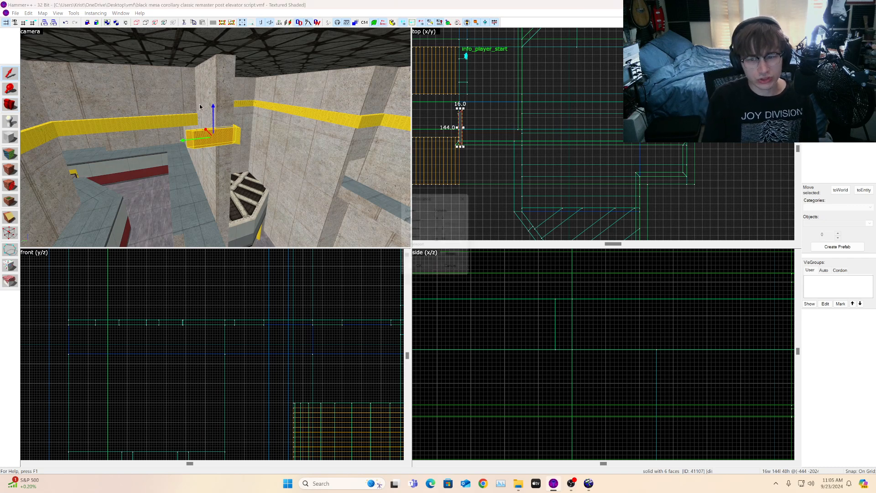
key(Return)
key(ctrl+m)
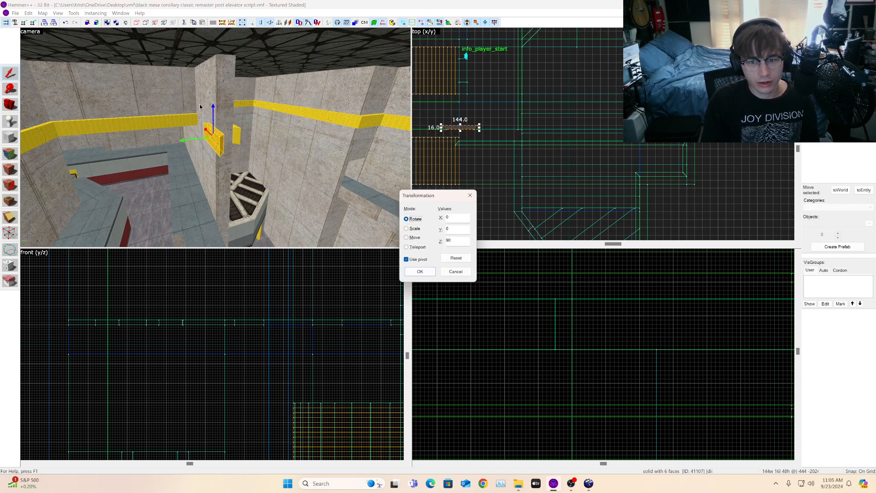
key(Return)
scroll(450, 137, up, 10)
click(531, 154)
click(214, 134)
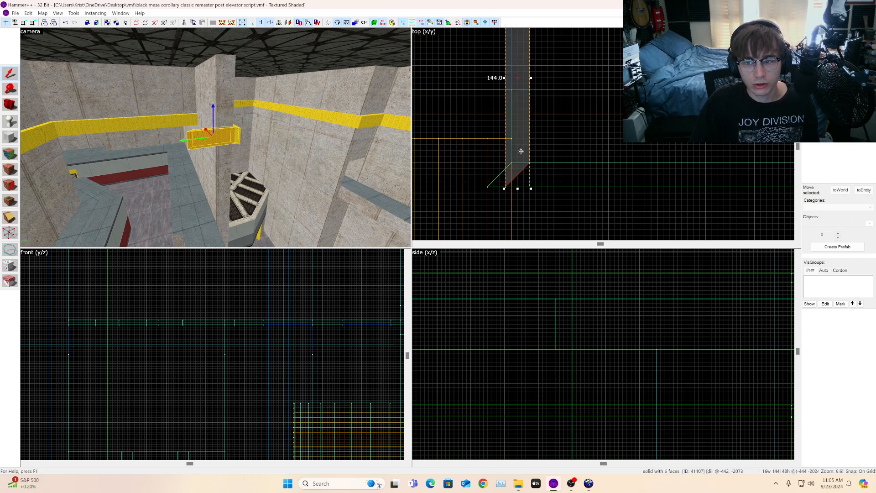
drag(521, 151, 494, 176)
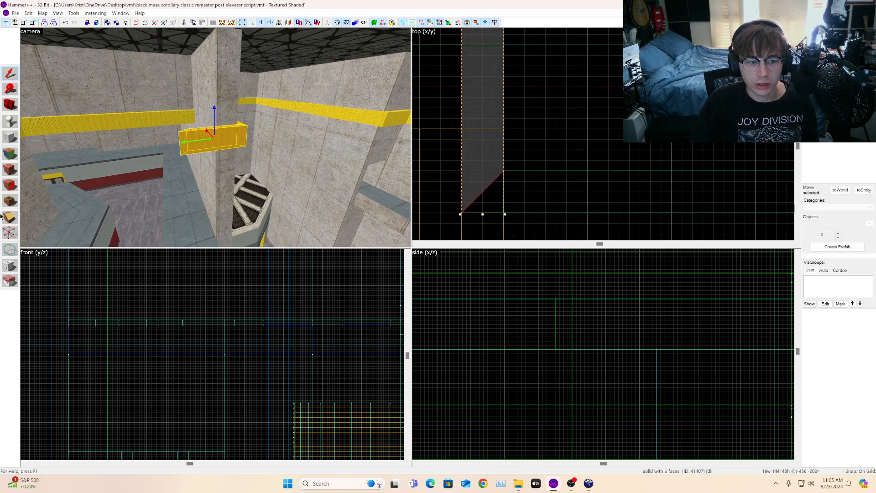
Step: Drag the copied piece's end vertices to shorten it to about 80 units with an angled end
click(10, 232)
scroll(588, 93, up, 5)
scroll(588, 93, up, 3)
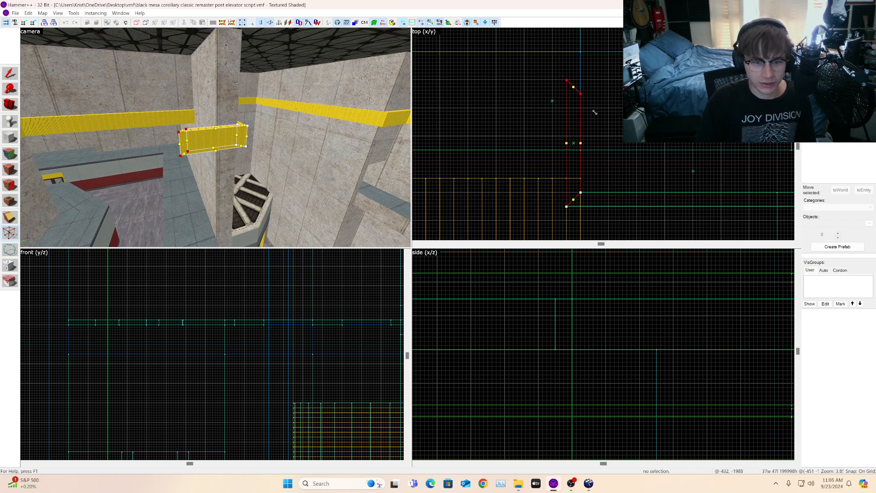
scroll(586, 110, up, 3)
drag(579, 81, 581, 197)
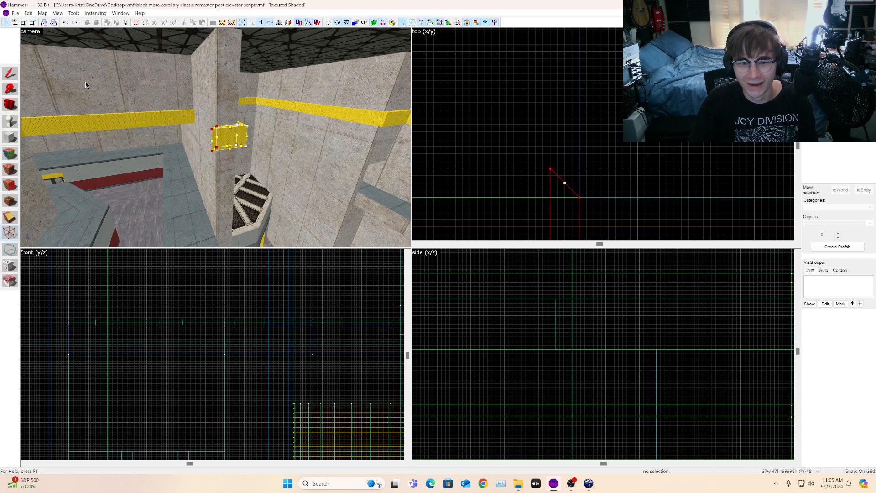
Step: Copy the 752-unit strip and move the copy up to the adjacent upper wall section
key(z)
key(w)
key(shift+c)
key(s)
click(14, 78)
click(284, 131)
scroll(592, 135, down, 4)
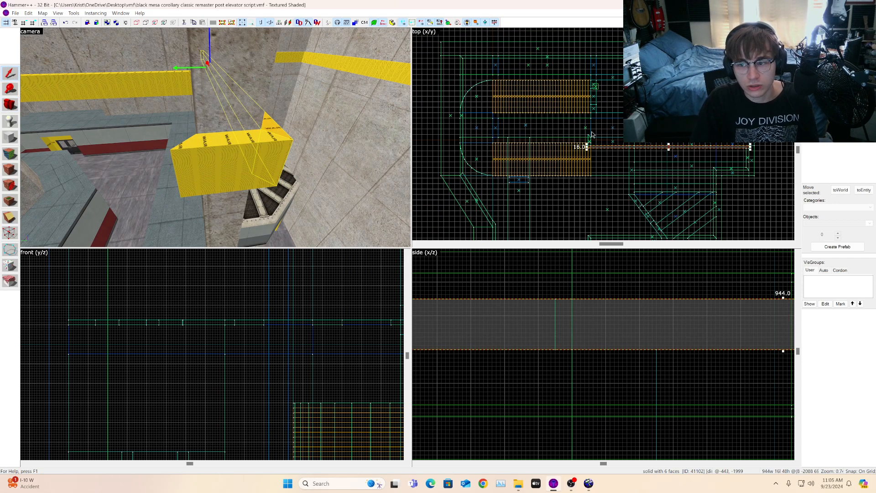
click(222, 157)
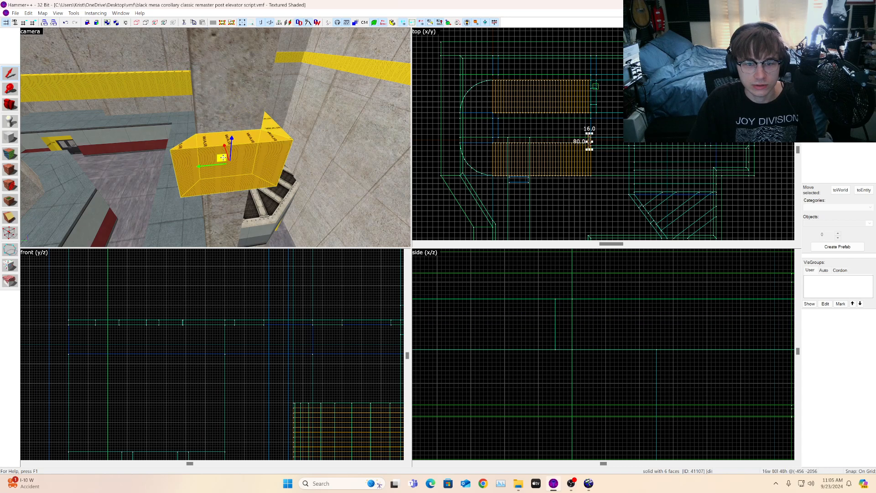
scroll(605, 133, up, 2)
key(a)
key(s)
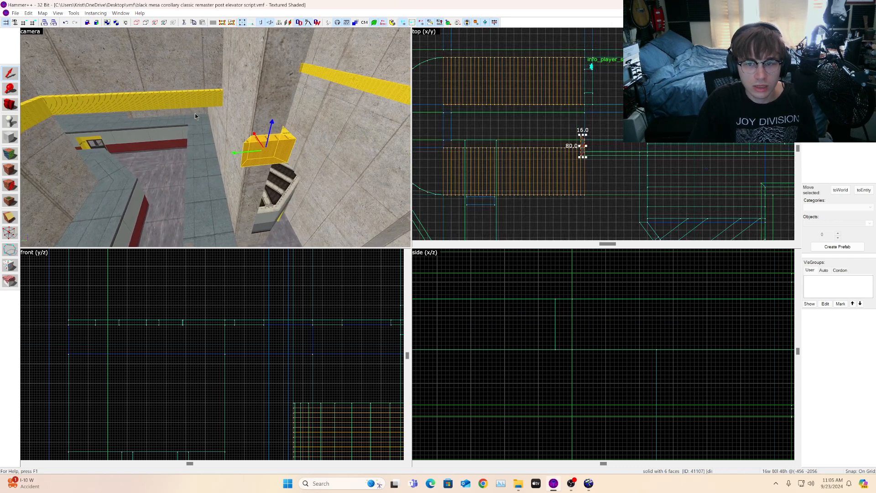
key(d)
click(344, 99)
key(a)
scroll(621, 132, down, 5)
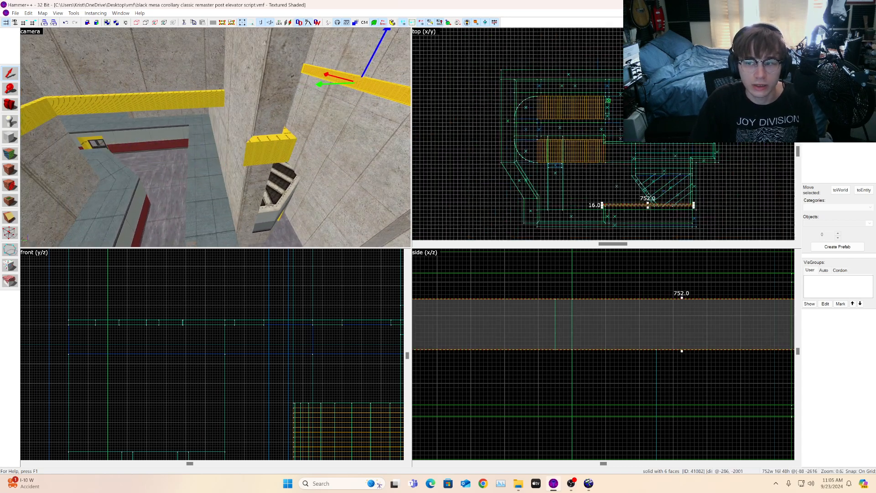
scroll(619, 176, up, 5)
mouse_move(603, 217)
shift+mouse_down()
mouse_move(605, 71)
mouse_move(606, 82)
shift+mouse_up()
scroll(595, 71, up, 11)
key(a)
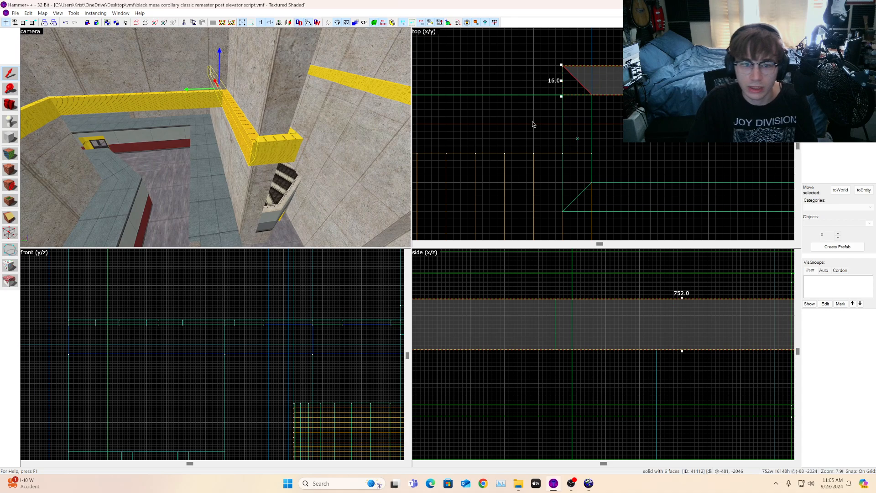
scroll(502, 112, down, 10)
scroll(724, 108, up, 2)
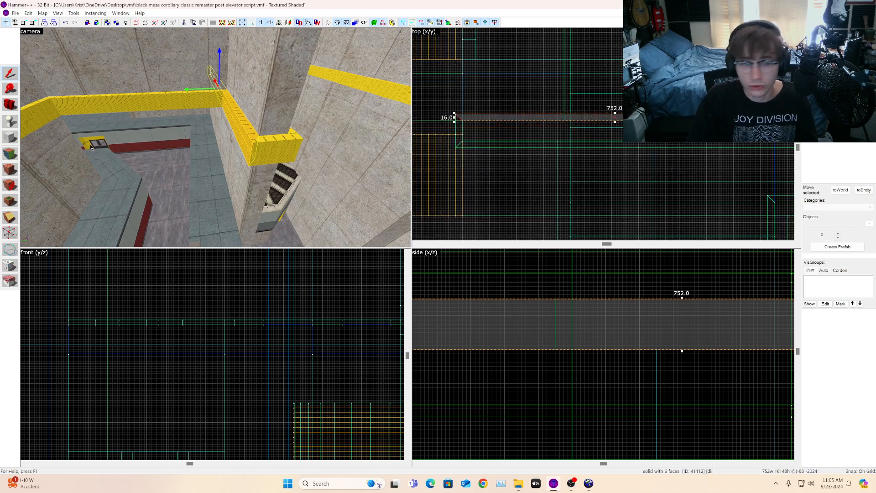
Step: Drag the copied strip's end vertices so its end angles to meet the neighbouring strip at the corner
click(10, 233)
scroll(497, 118, up, 2)
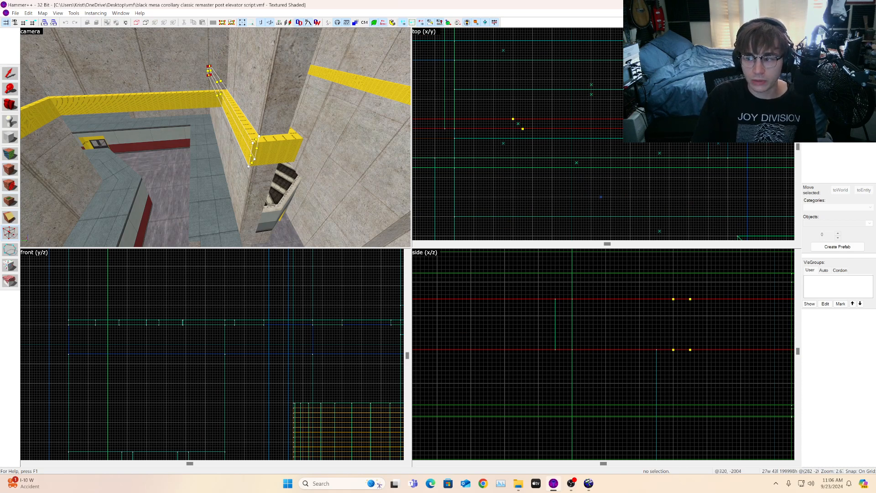
mouse_move(747, 129)
mouse_down()
mouse_move(661, 117)
mouse_move(482, 135)
mouse_move(547, 124)
mouse_move(534, 121)
mouse_up()
scroll(659, 116, down, 3)
scroll(547, 123, up, 3)
scroll(546, 123, up, 4)
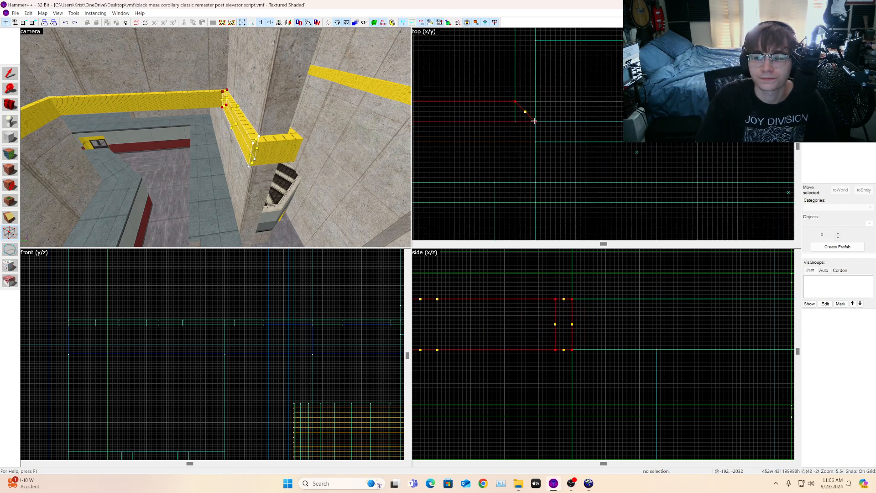
Step: Inspect the yellow strip pieces around the upper wall corners from several camera angles
key(shift+s)
click(144, 101)
scroll(566, 137, down, 1)
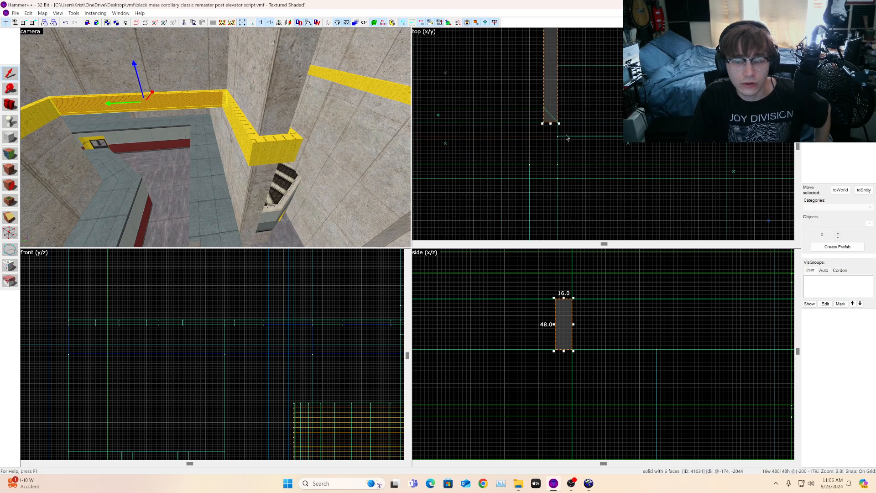
click(8, 234)
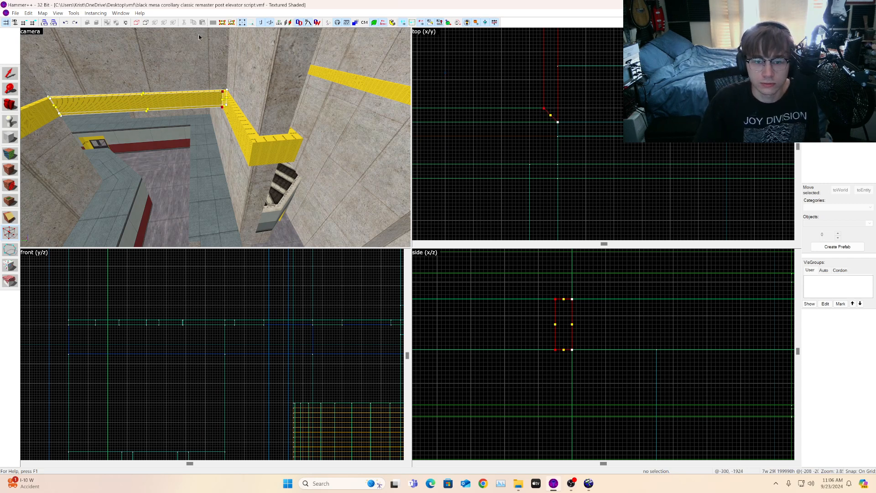
click(10, 104)
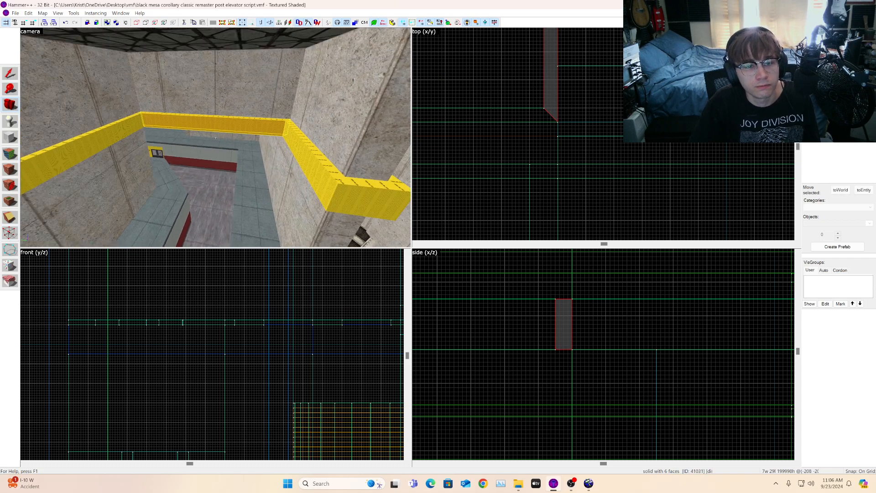
key(w)
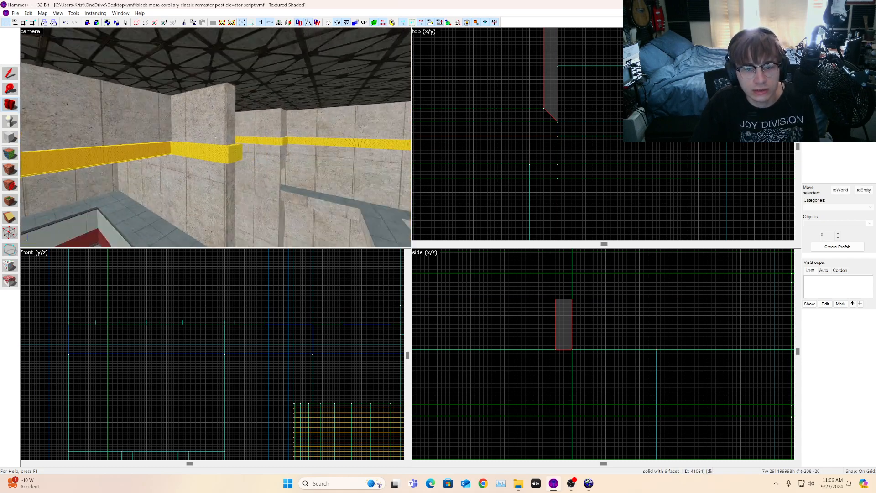
key(w)
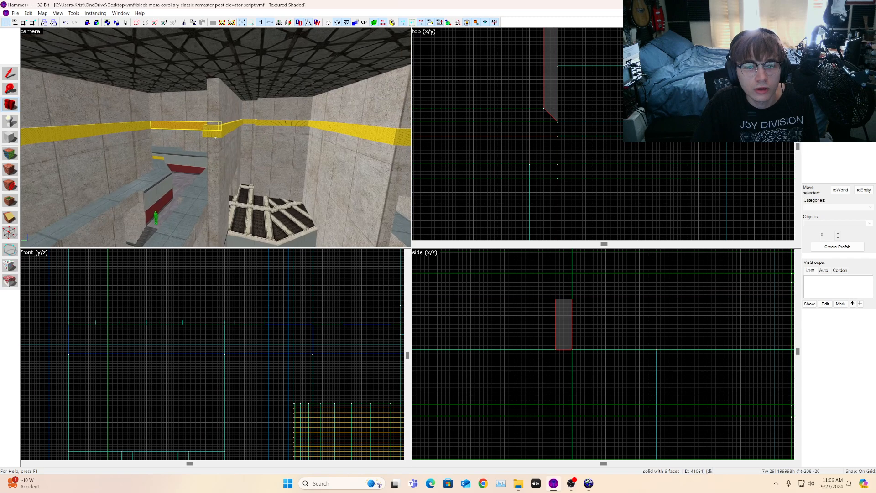
click(14, 74)
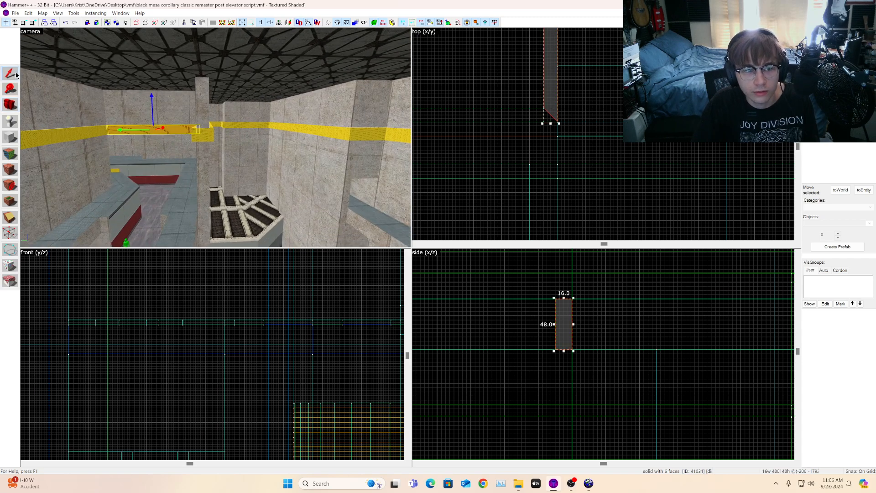
click(13, 14)
click(28, 48)
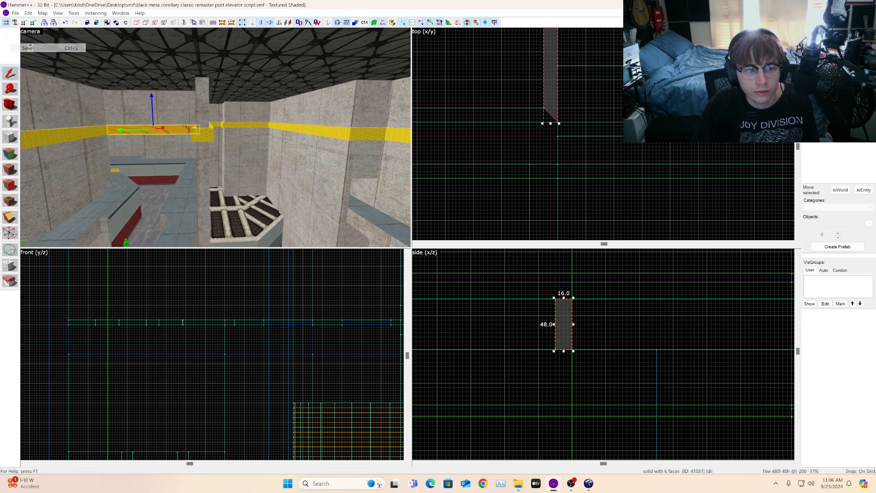
click(15, 105)
key(z)
key(w)
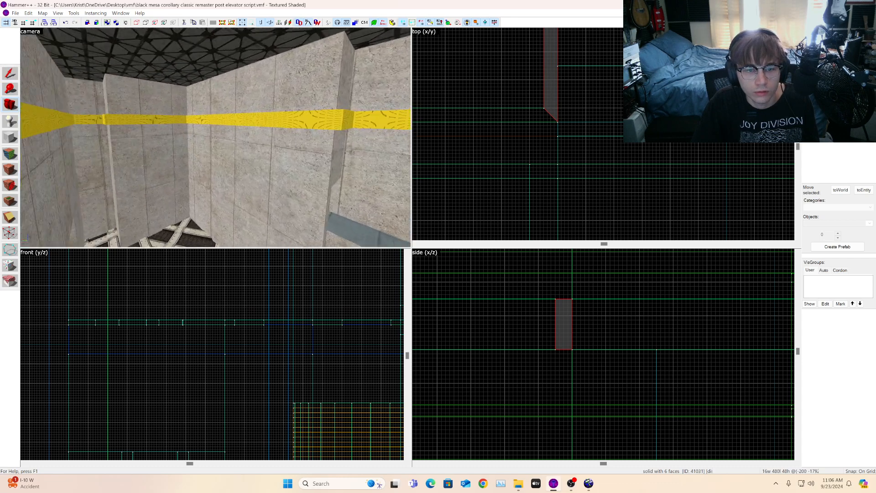
key(s)
key(s)
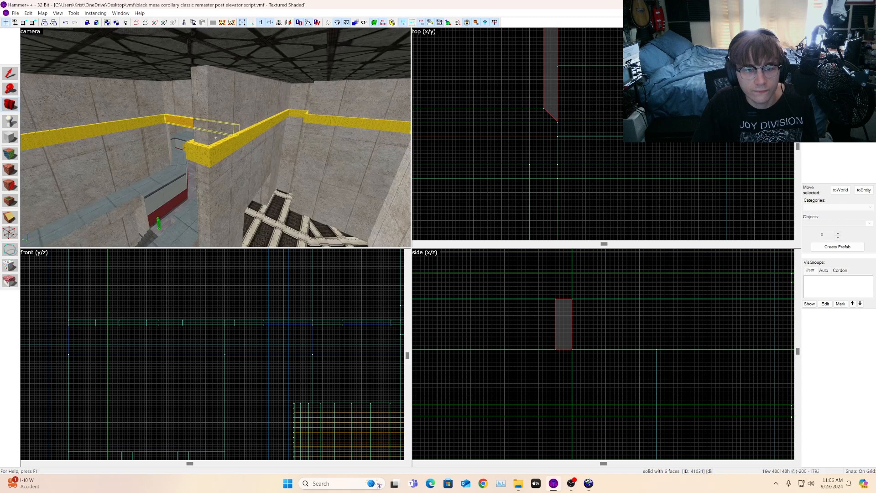
key(z)
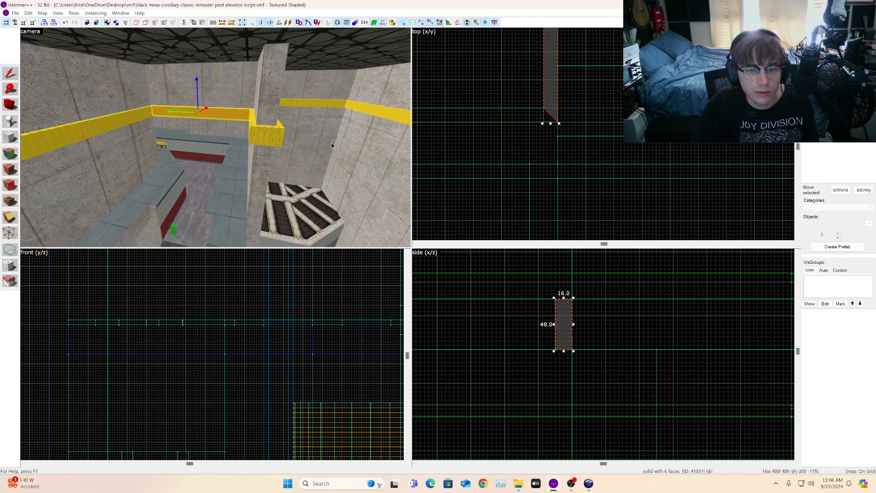
Step: Select the yellow strip pieces along the upper walls and check their visgroup membership
ctrl+click(260, 135)
key(d)
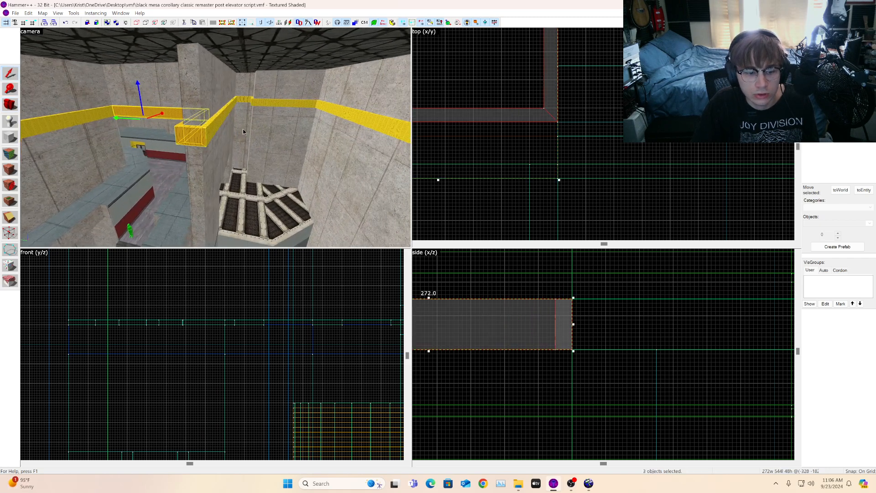
ctrl+click(187, 123)
key(a)
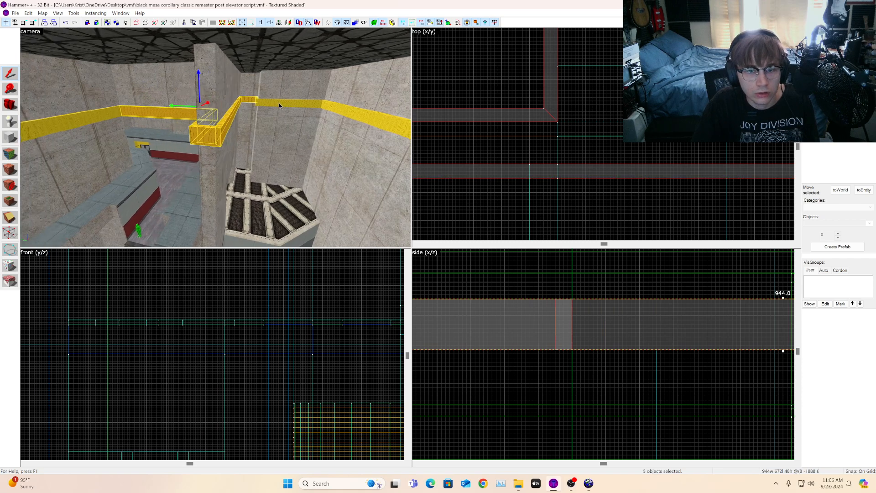
ctrl+click(354, 110)
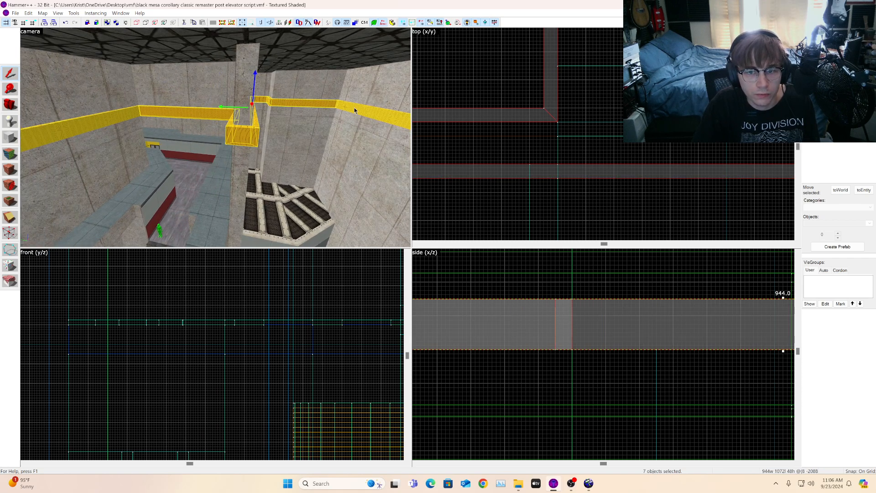
key(z)
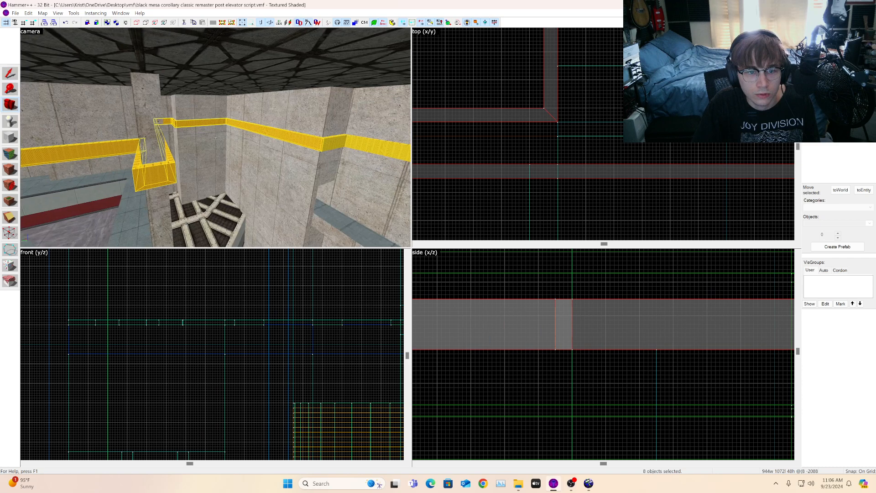
key(a)
key(z)
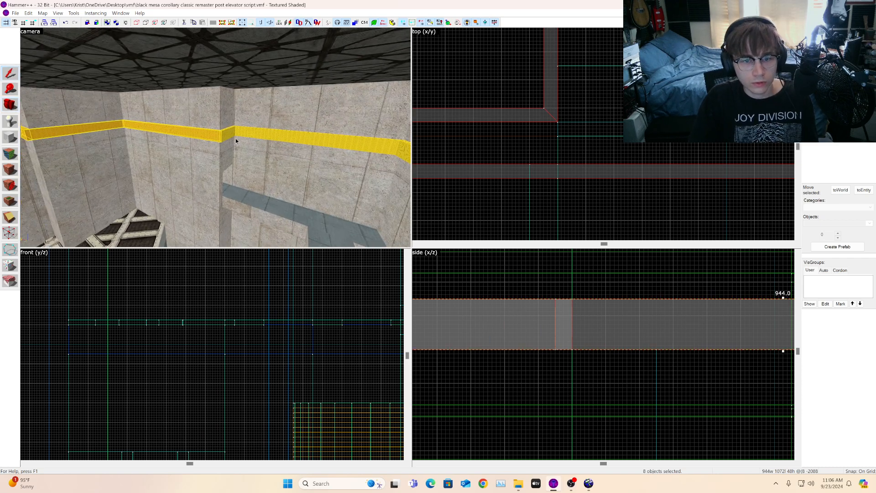
ctrl+click(248, 133)
key(alt+Return)
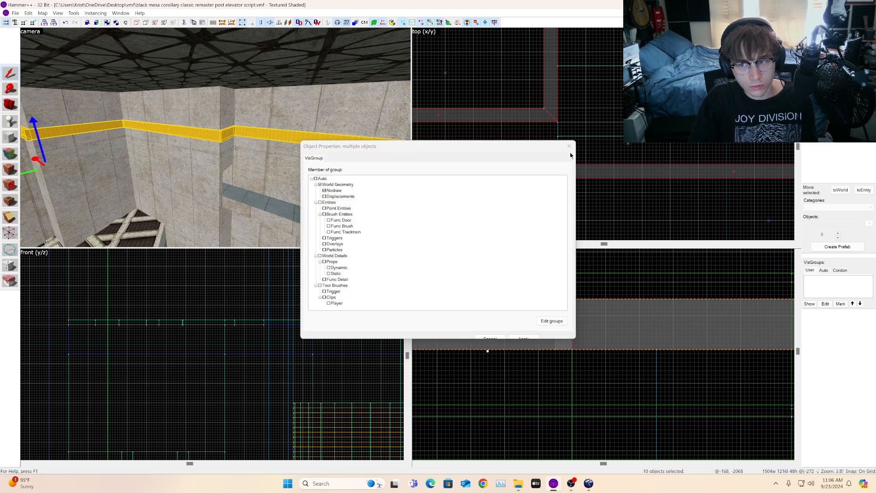
click(570, 147)
Step: Add the remaining upper-wall strip pieces to the selection and group all fourteen pieces together
key(z)
key(w)
key(z)
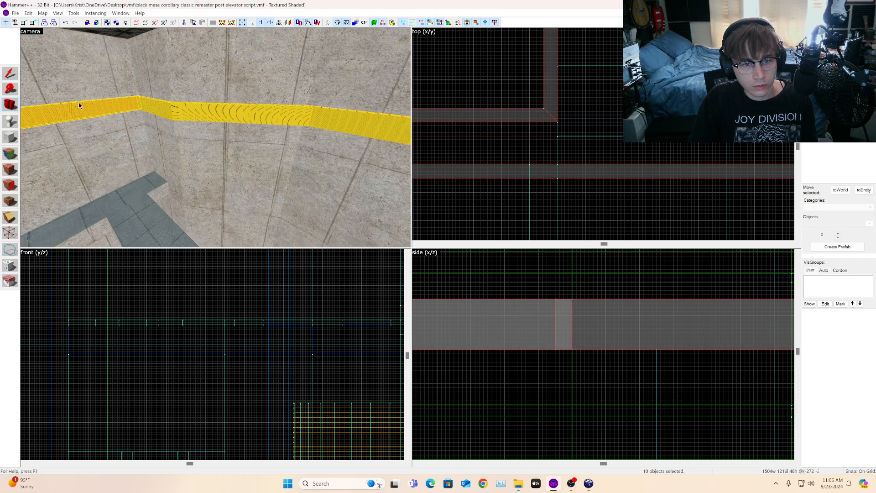
ctrl+click(274, 115)
ctrl+click(352, 122)
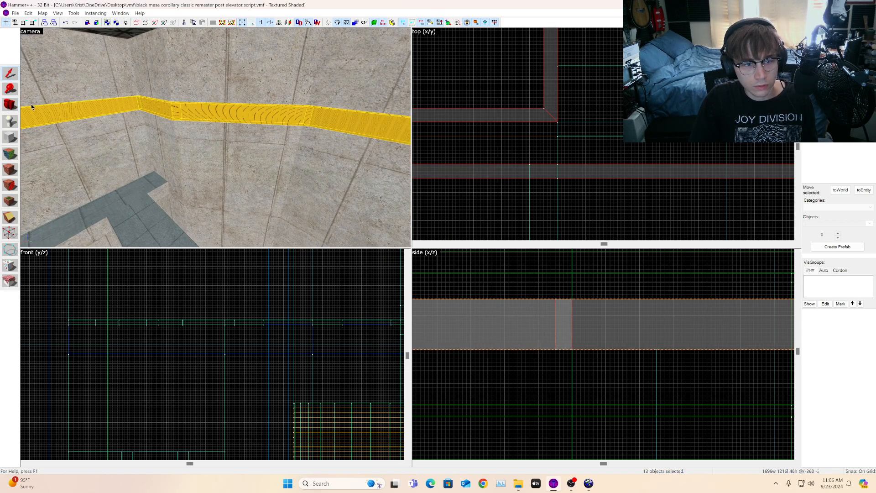
drag(129, 111, 215, 91)
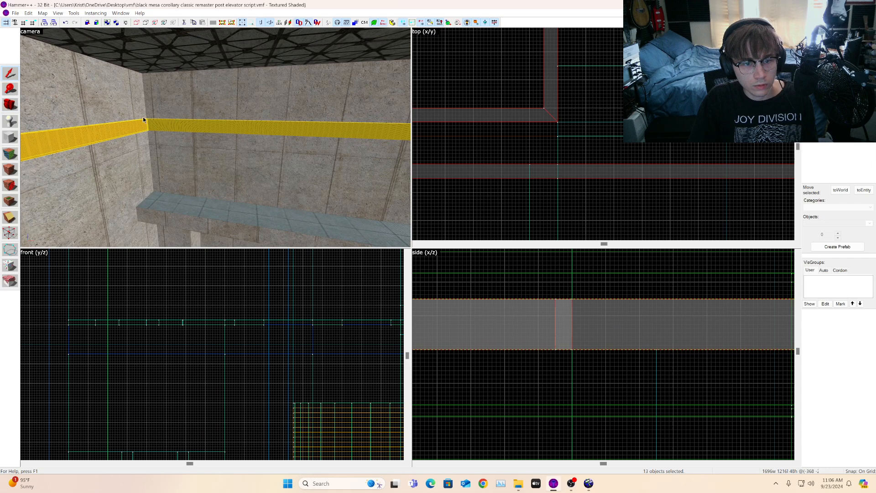
ctrl+click(151, 130)
click(13, 105)
drag(33, 96, 39, 94)
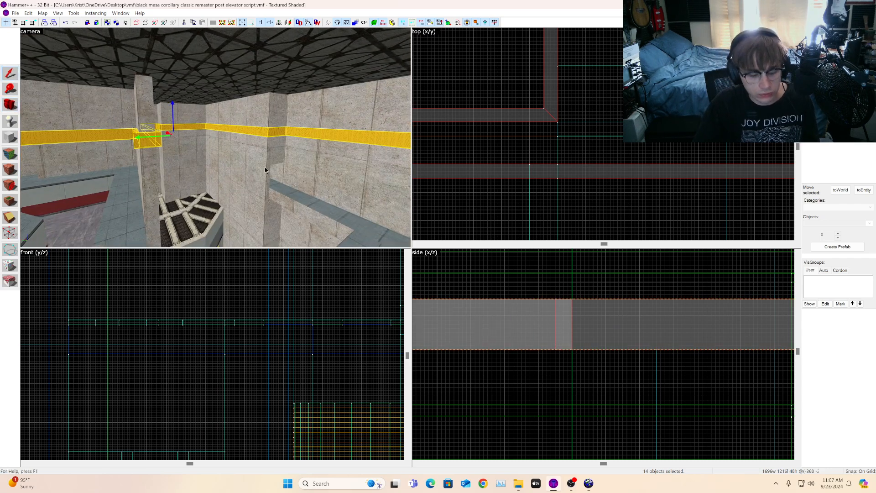
scroll(583, 172, down, 3)
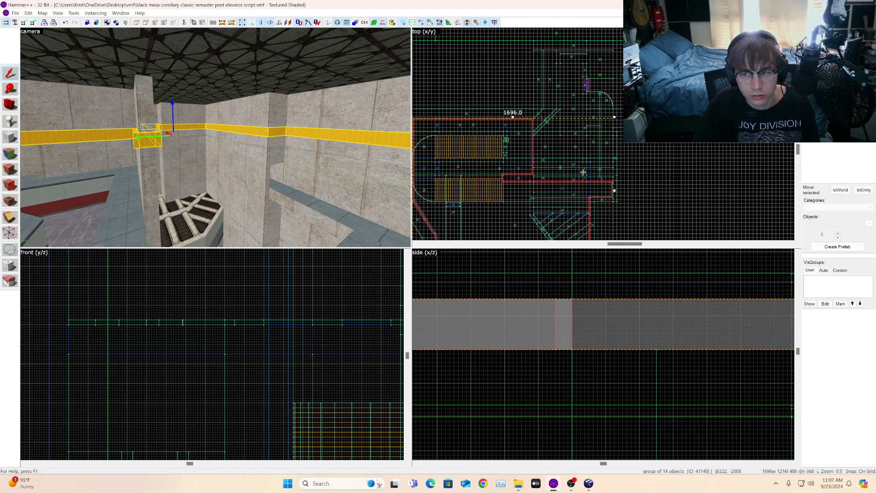
click(632, 170)
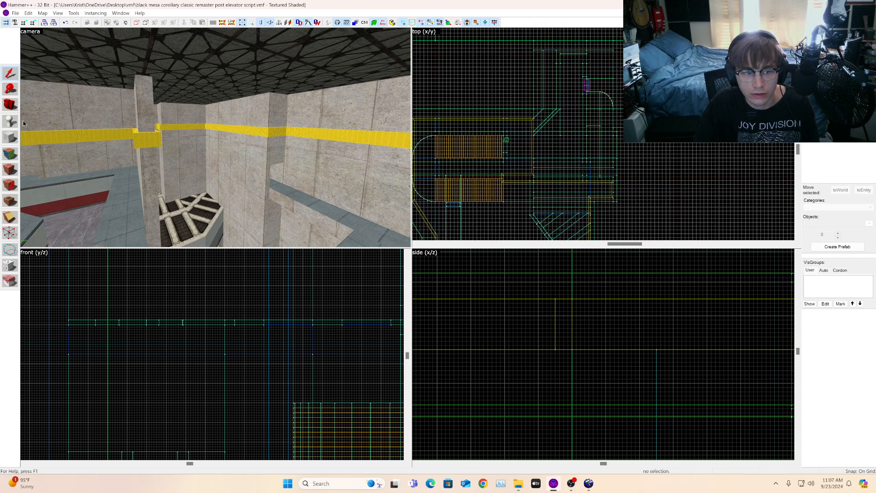
Step: Apply the labic1a1w1k_04 beam texture to the front face of an upper-wall strip
scroll(565, 205, up, 5)
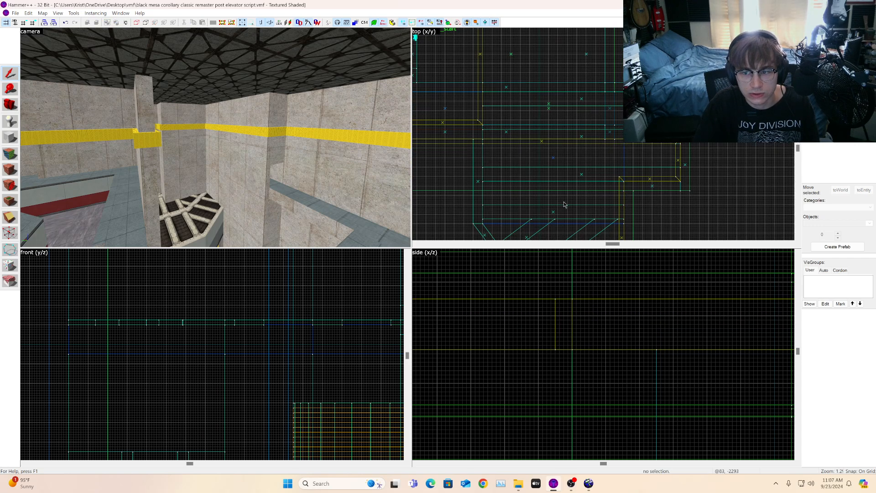
click(542, 142)
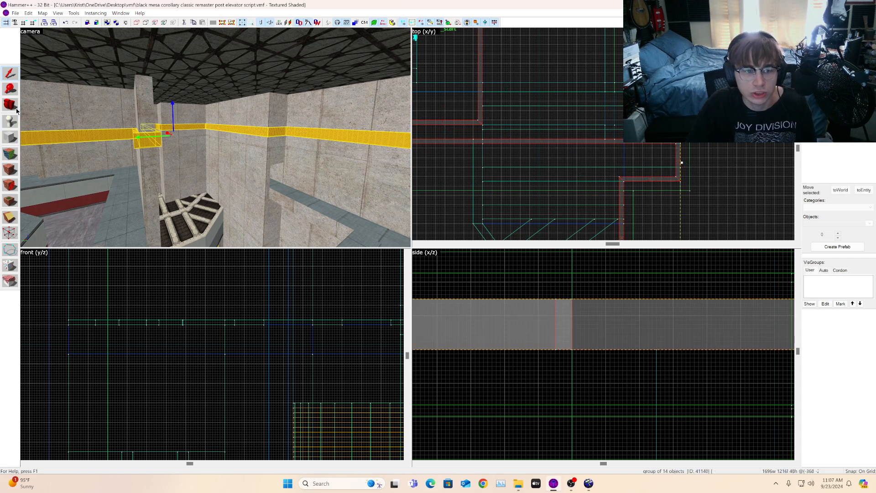
key(z)
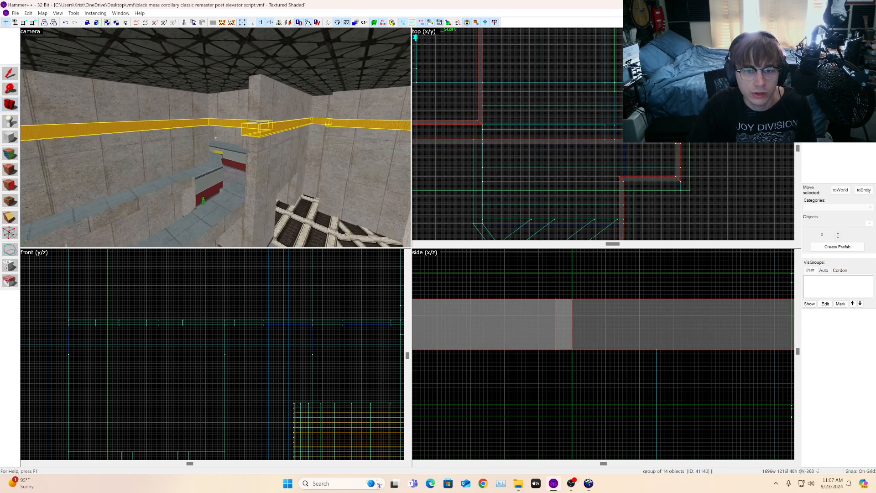
key(w)
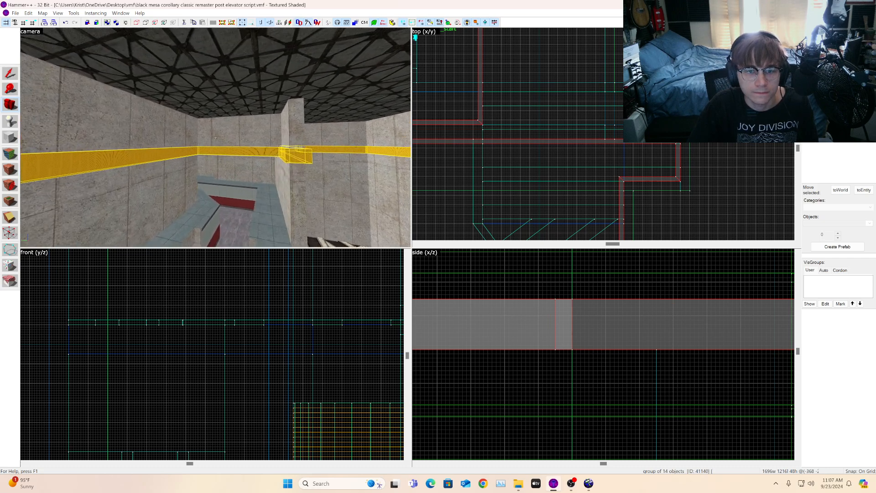
key(w)
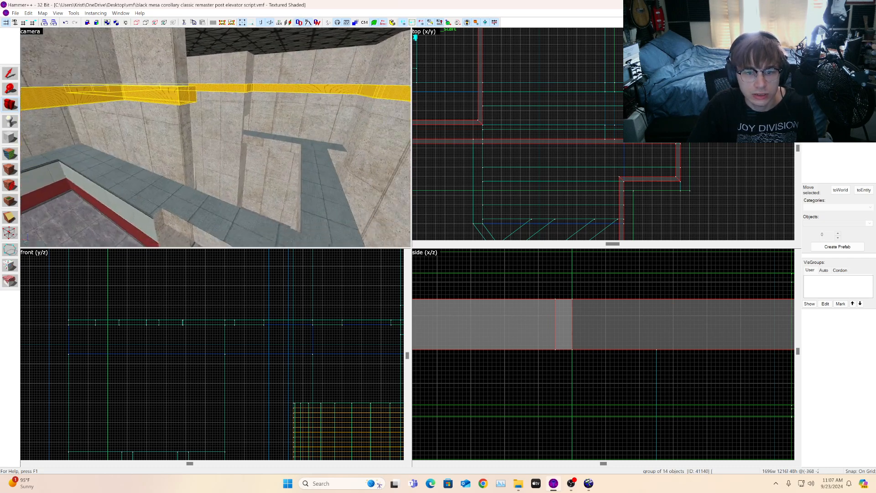
key(w)
key(z)
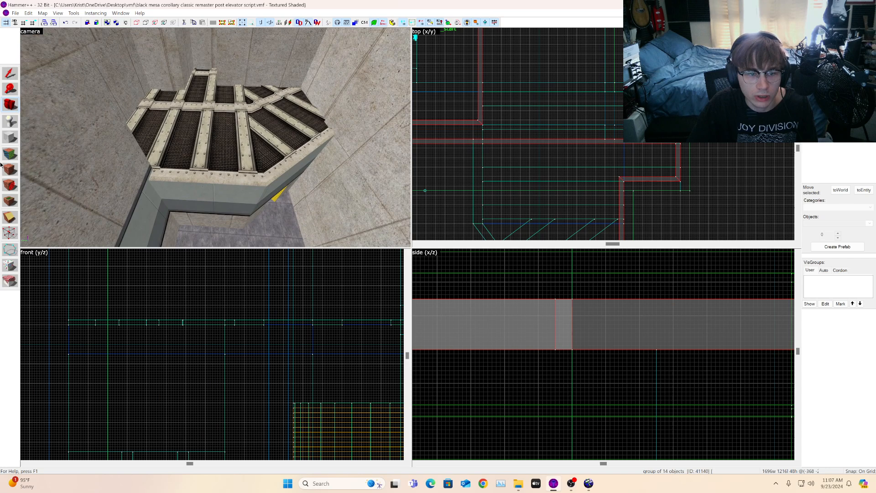
click(11, 154)
click(205, 146)
key(z)
key(s)
key(z)
key(a)
alt+right_click(118, 67)
click(117, 67)
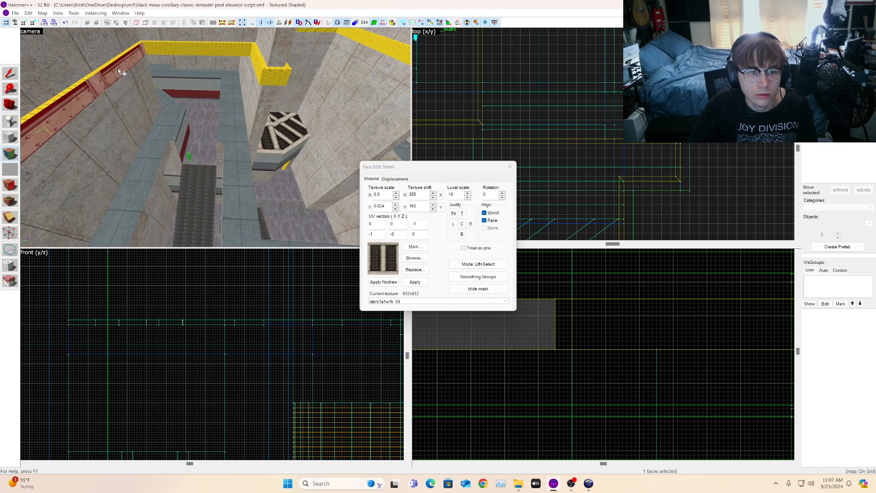
Step: Select the neighbouring strip face and set its texture X shift to 69
key(a)
click(12, 102)
key(z)
key(w)
key(z)
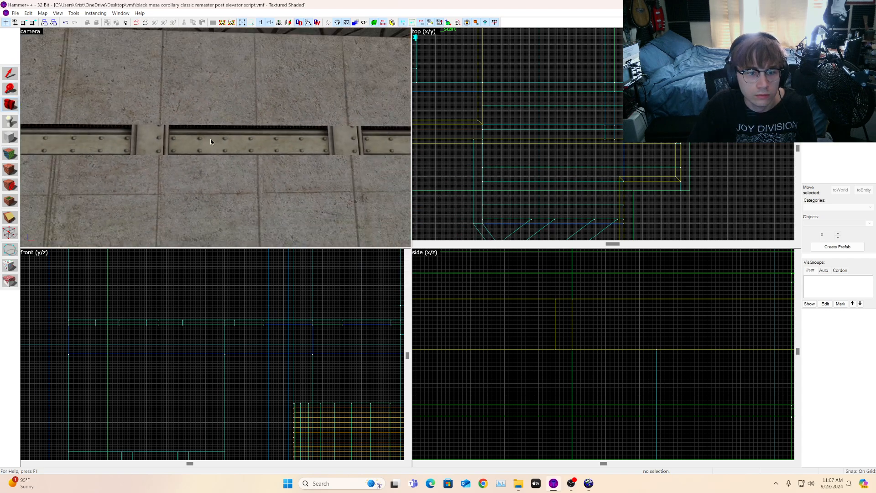
key(a)
key(shift+a)
click(210, 155)
click(433, 193)
click(396, 193)
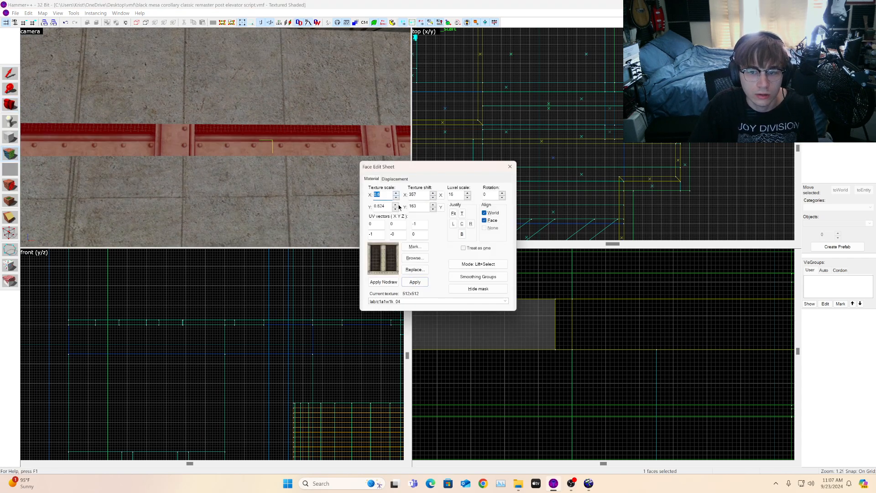
click(439, 195)
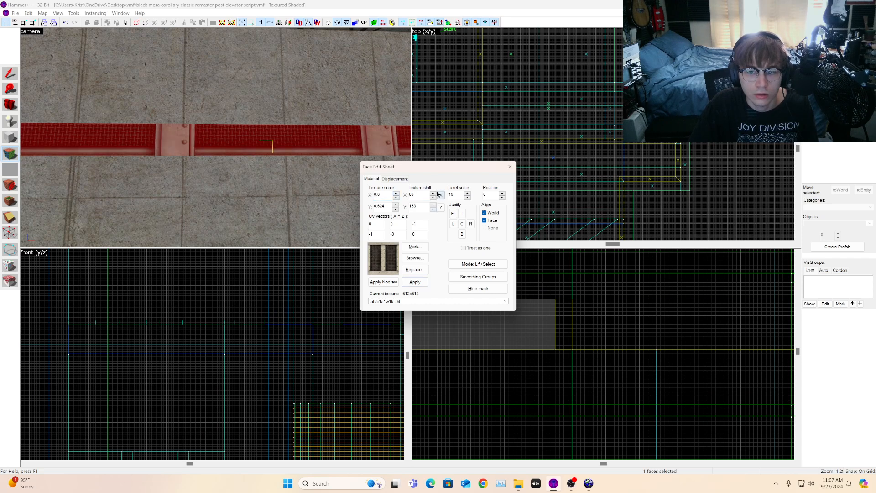
Step: Justify the strip face's texture to the bottom edge
click(453, 213)
key(ctrl+z)
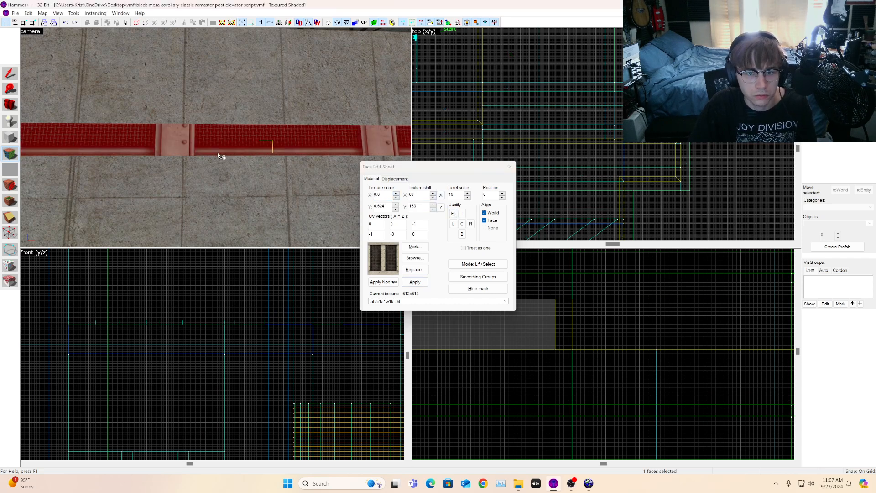
click(462, 213)
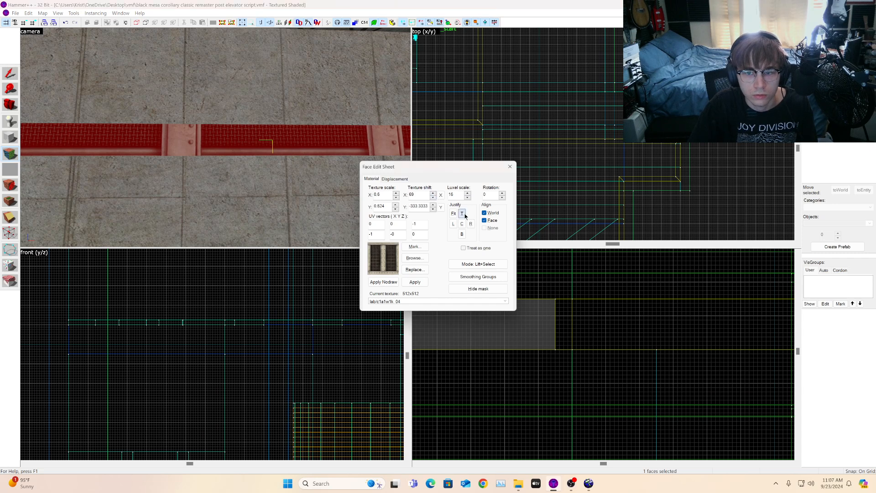
click(463, 234)
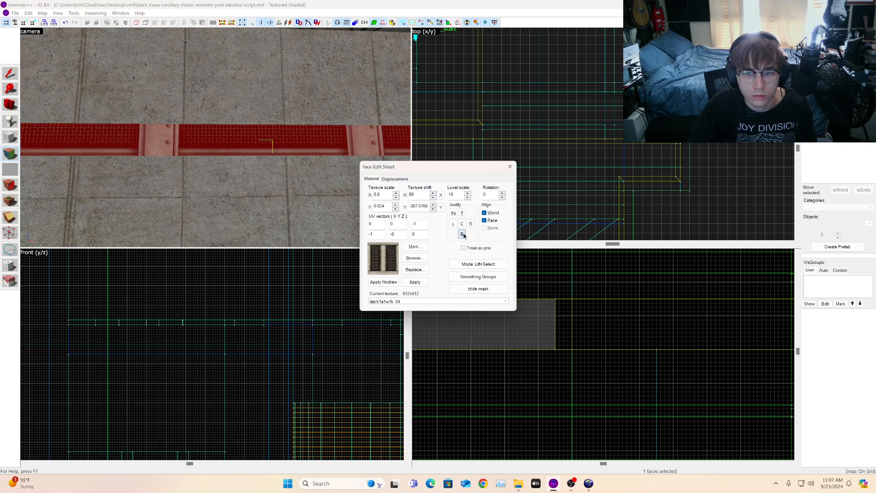
Step: Raise the strip face's texture X shift to 138
click(434, 194)
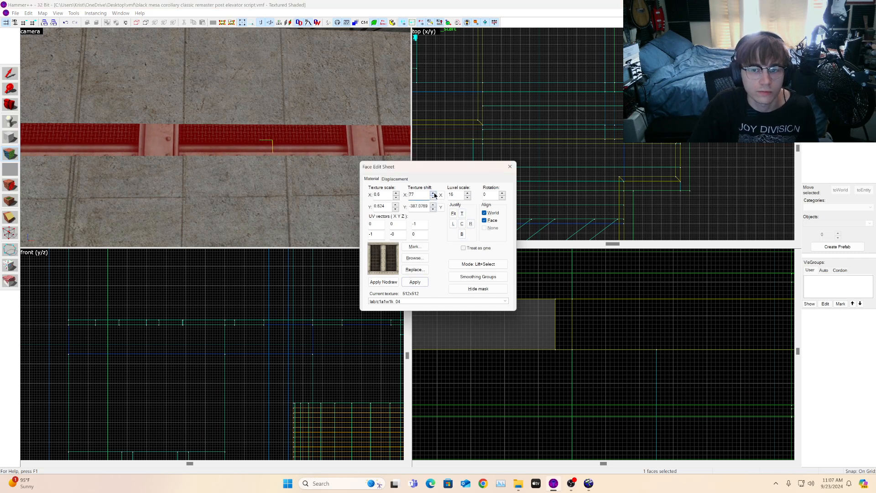
click(434, 193)
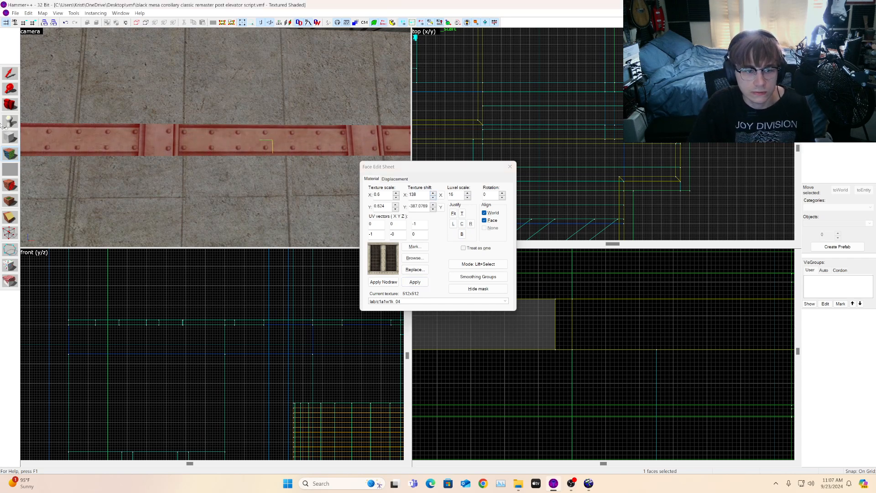
Step: Apply the labic1a1w1k_04 beam texture to the strip face on the opposite side of the shaft
click(11, 108)
key(z)
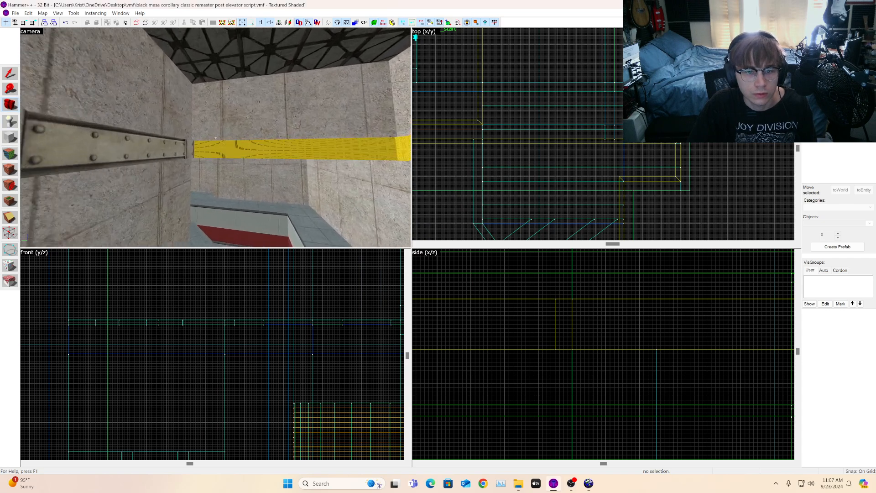
key(w)
key(z)
click(11, 154)
click(101, 126)
alt+right_click(213, 115)
click(213, 115)
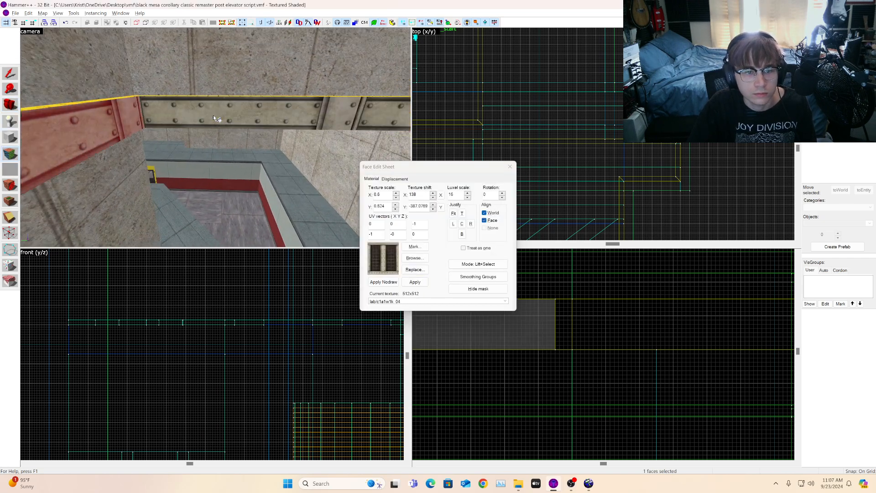
Step: Apply the beam texture to three more upper-wall strip faces further along the shaft
key(s)
key(d)
alt+right_click(347, 132)
click(347, 131)
key(s)
key(d)
alt+right_click(310, 170)
click(310, 171)
key(d)
key(d)
alt+right_click(148, 157)
click(148, 156)
Step: Apply the beam texture to the strip faces around the wall pillar near the corner
key(w)
key(w)
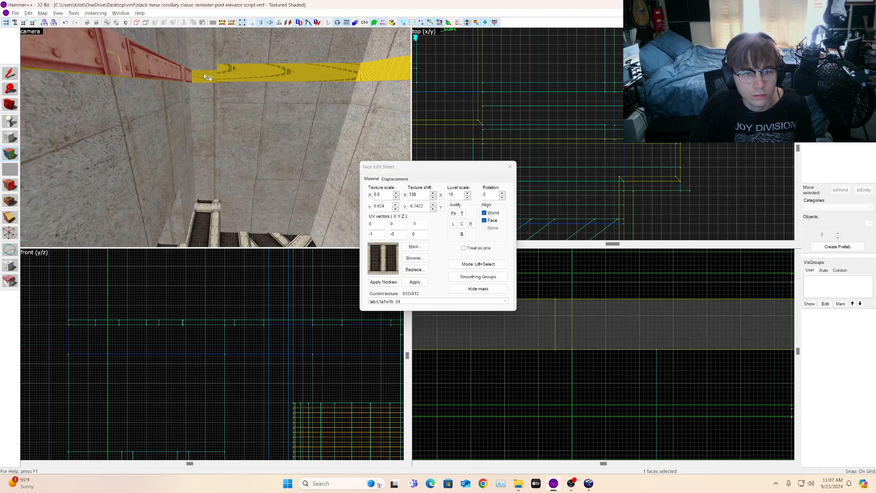
alt+right_click(208, 75)
click(208, 76)
key(a)
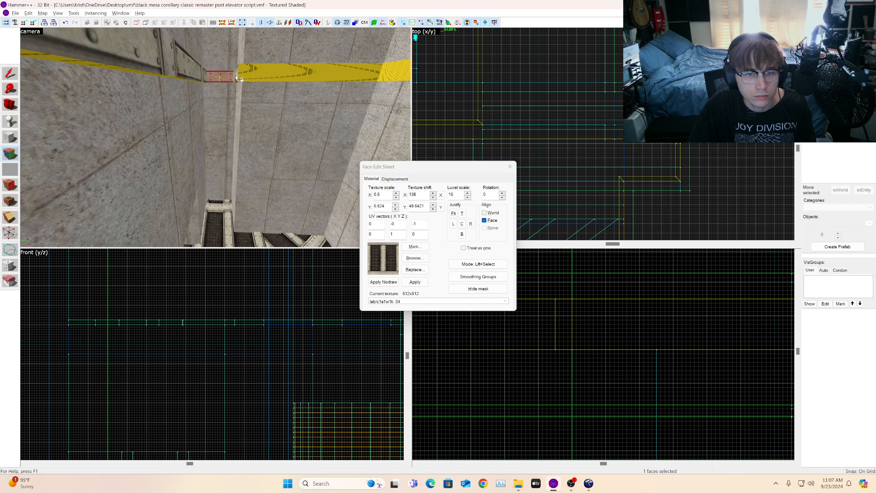
key(a)
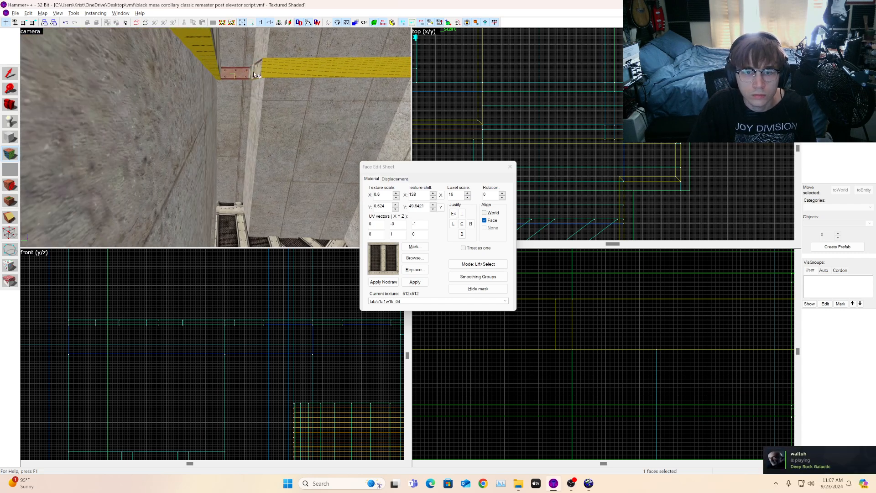
alt+right_click(289, 73)
click(289, 73)
key(d)
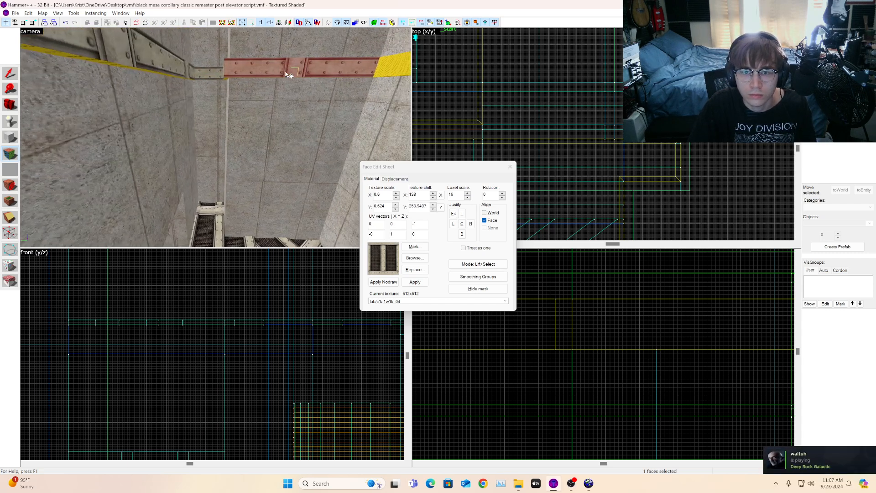
key(s)
alt+right_click(349, 74)
click(349, 73)
key(s)
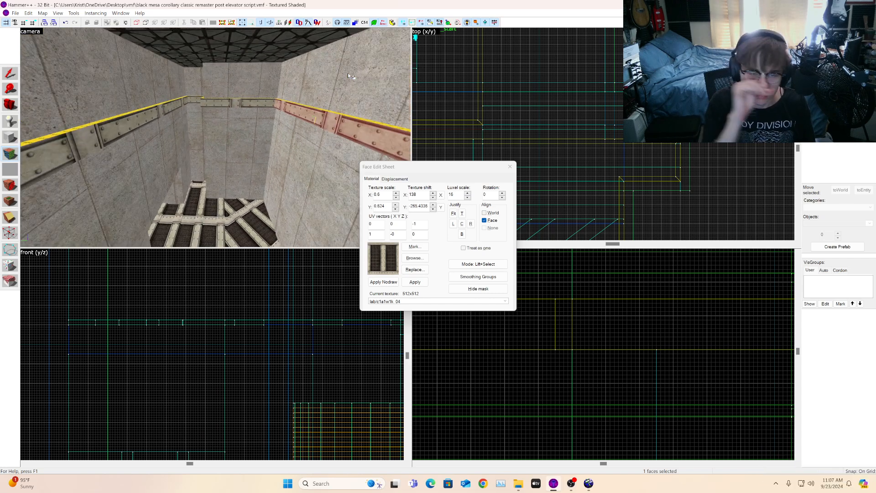
Step: Apply the beam texture to the strip segments running along the far wall
click(12, 105)
drag(29, 152, 29, 152)
key(shift+a)
alt+right_click(196, 131)
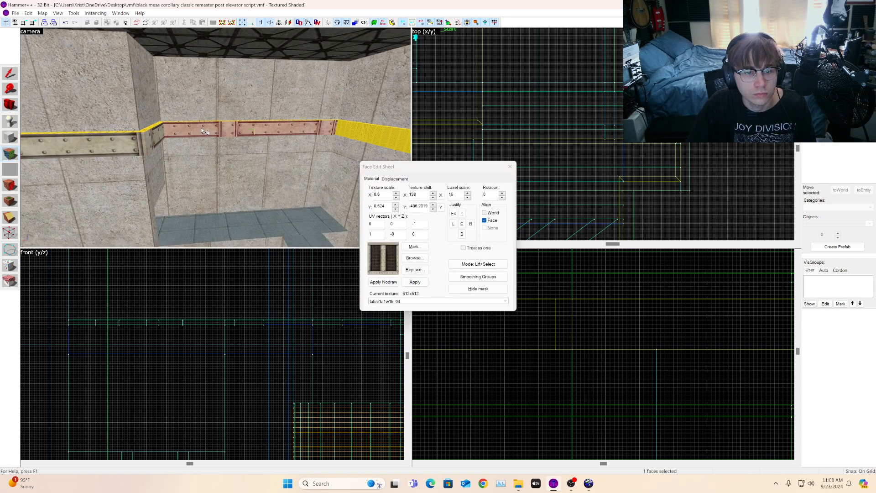
key(w)
key(s)
key(d)
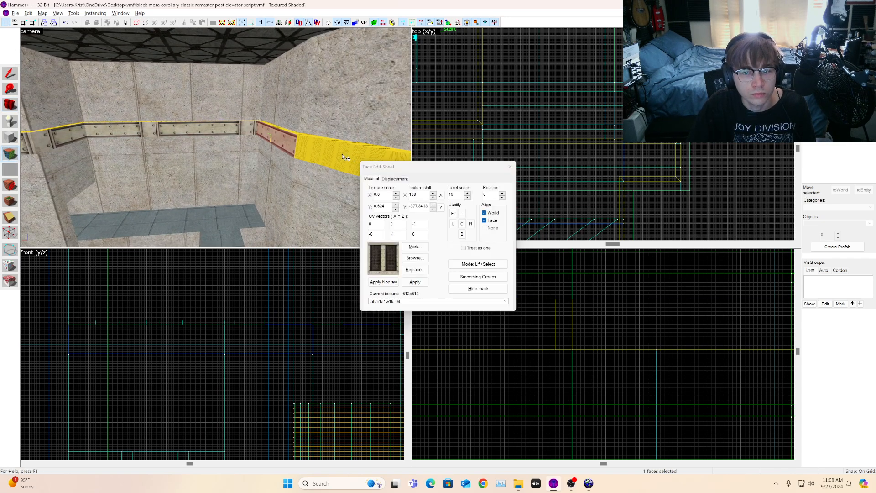
alt+right_click(304, 146)
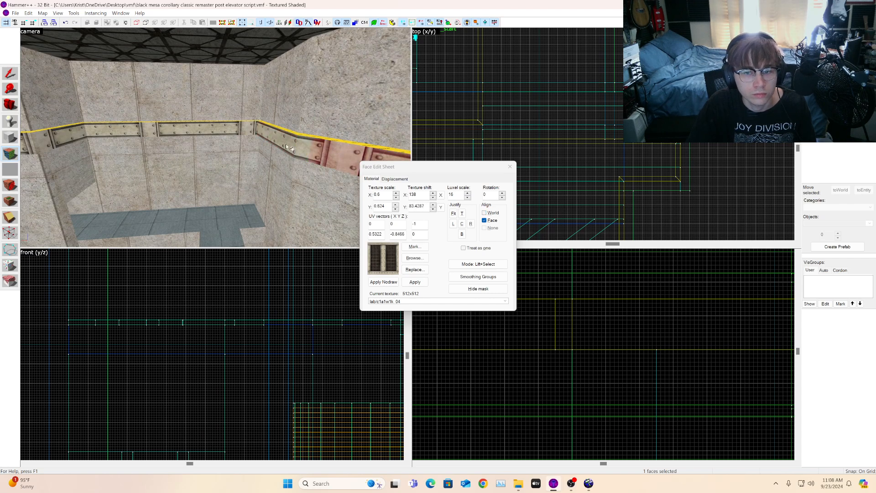
Step: Apply the beam texture to the two strip faces beside the yellow section on the side wall
click(11, 106)
drag(64, 142, 119, 142)
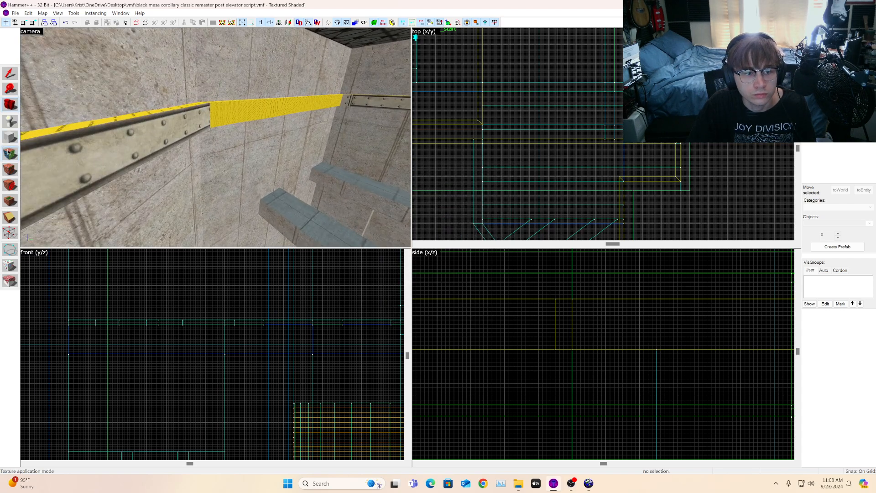
click(10, 154)
alt+right_click(235, 120)
click(242, 118)
key(d)
alt+right_click(308, 102)
click(307, 101)
Step: Apply the beam texture to the short strip faces wrapping around the wall notch
click(9, 107)
drag(64, 137, 319, 137)
key(w)
drag(216, 138, 260, 48)
key(w)
key(z)
key(shift+a)
click(157, 132)
right_click(141, 149)
click(140, 148)
click(147, 139)
key(d)
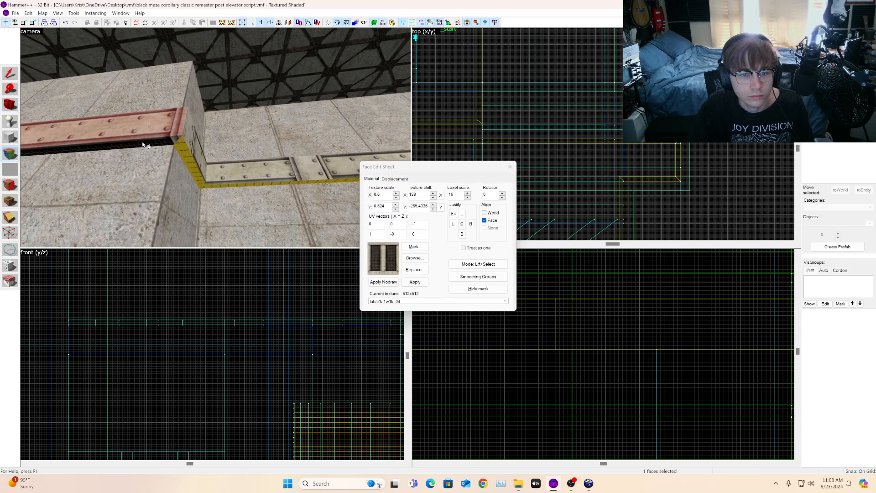
click(137, 155)
right_click(141, 158)
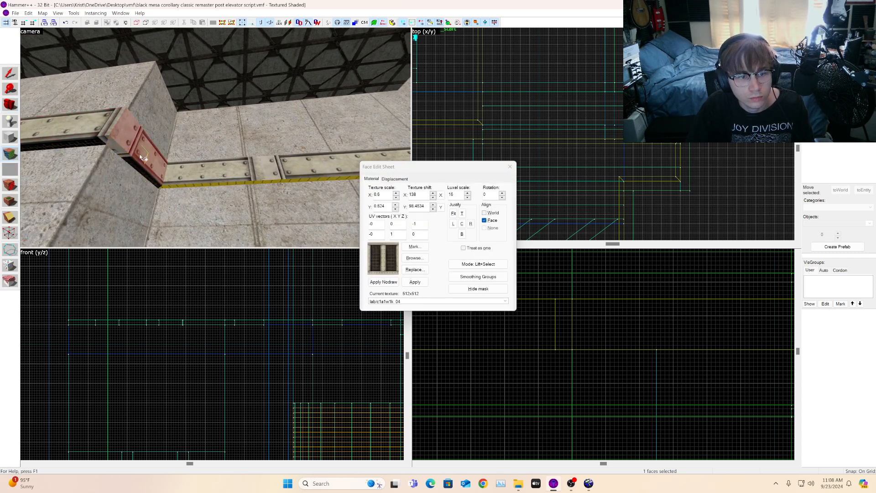
Step: Apply the beam texture to the angled strip segments climbing the diagonal wall
key(z)
key(a)
key(z)
key(z)
key(d)
key(z)
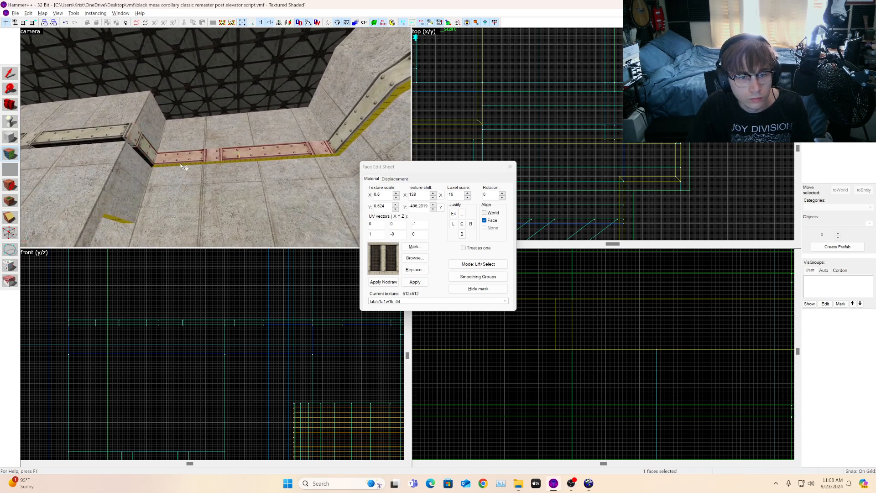
click(184, 159)
key(z)
key(d)
key(z)
click(279, 122)
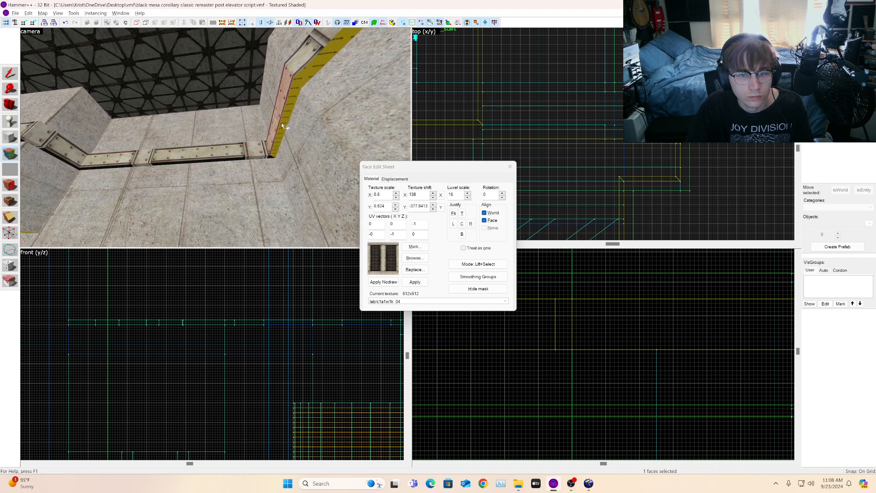
key(s)
click(312, 55)
alt+right_click(314, 59)
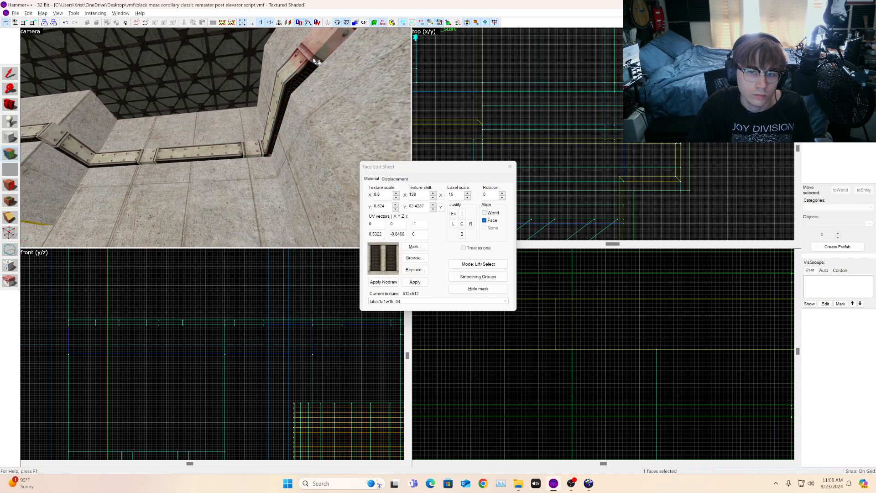
Step: Select the front face of a lower wall strip and open its texture X shift for editing
click(9, 105)
key(z)
key(a)
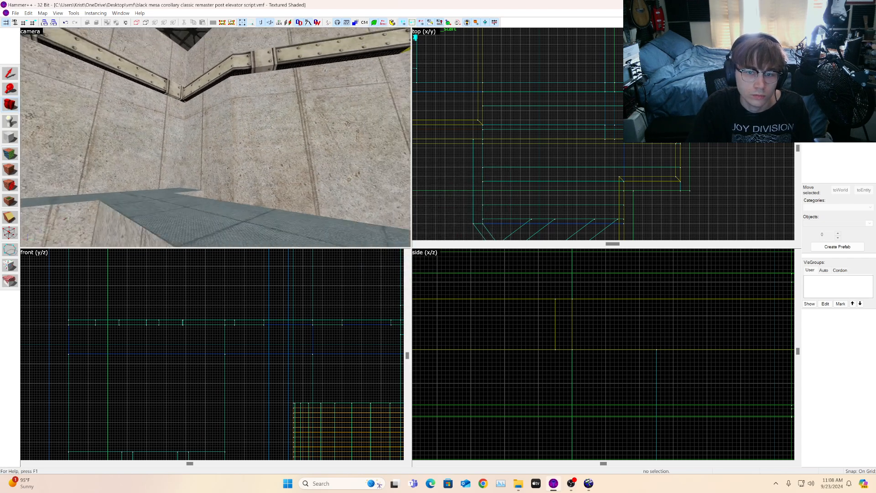
key(s)
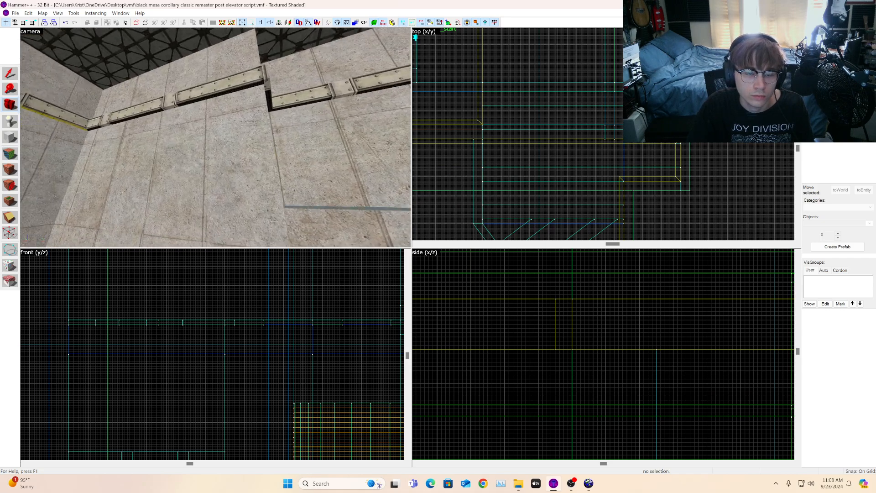
key(w)
key(a)
key(z)
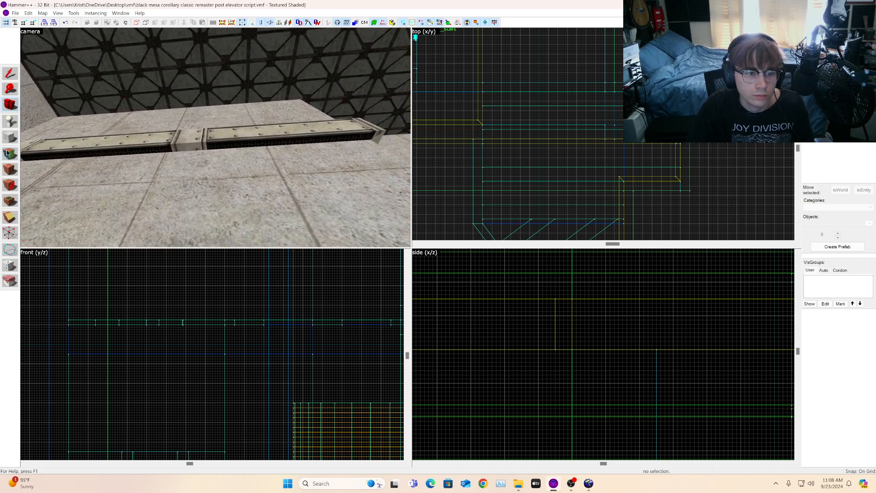
click(8, 153)
key(w)
click(244, 146)
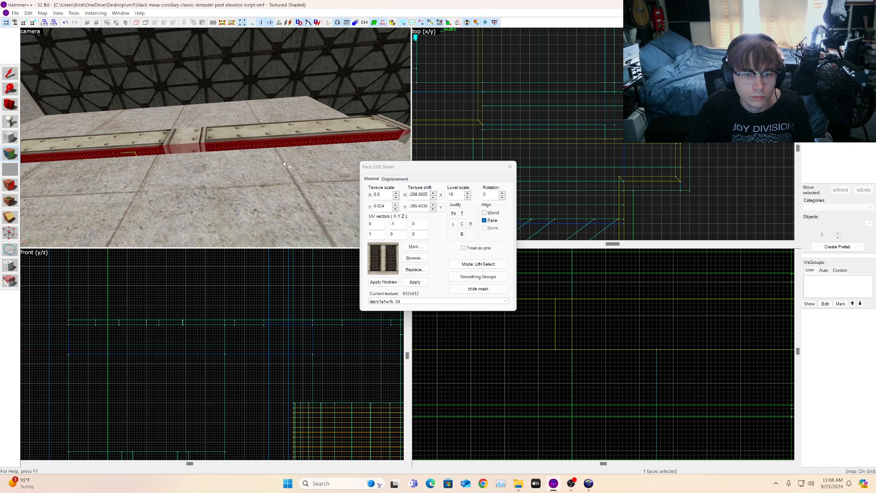
click(441, 196)
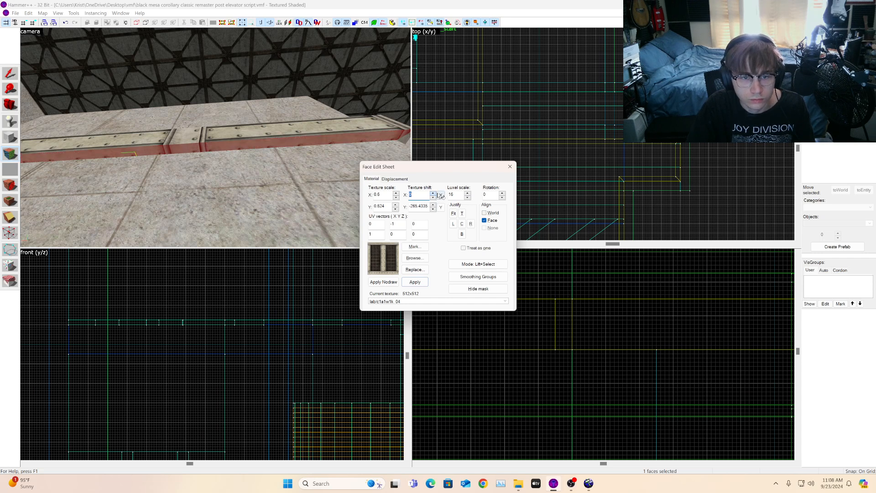
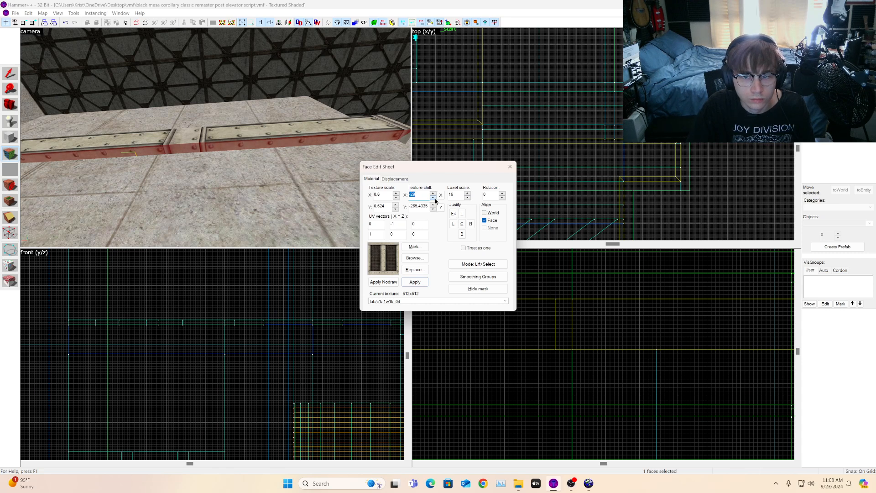
Step: Open the face texture tool and wrap the trim strip texture onto the two adjacent trim faces along the upper wall
click(196, 125)
click(9, 107)
drag(137, 128, 216, 139)
key(w)
key(s)
key(shift+a)
click(200, 87)
alt+right_click(234, 83)
click(233, 83)
alt+right_click(234, 114)
click(234, 114)
Step: Apply the trim texture from the pillar corner strip face onto the neighbouring strip face around the corner
key(s)
key(d)
click(273, 151)
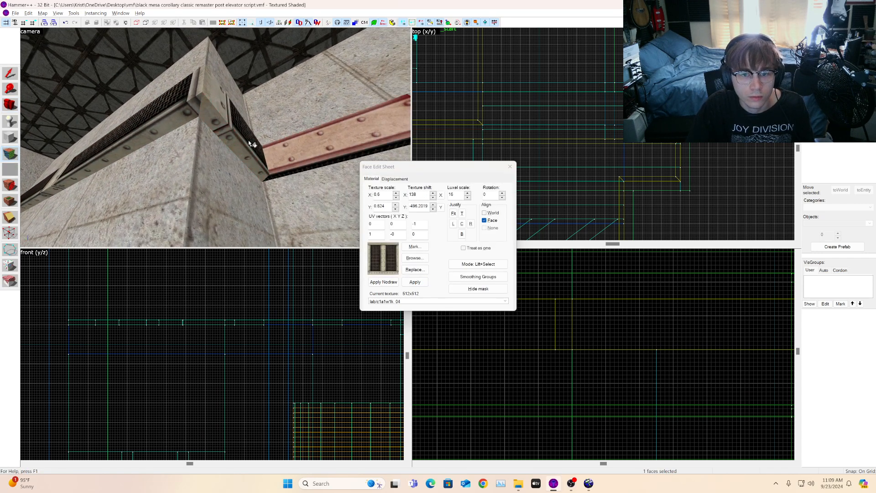
click(250, 138)
alt+right_click(182, 91)
click(183, 91)
key(s)
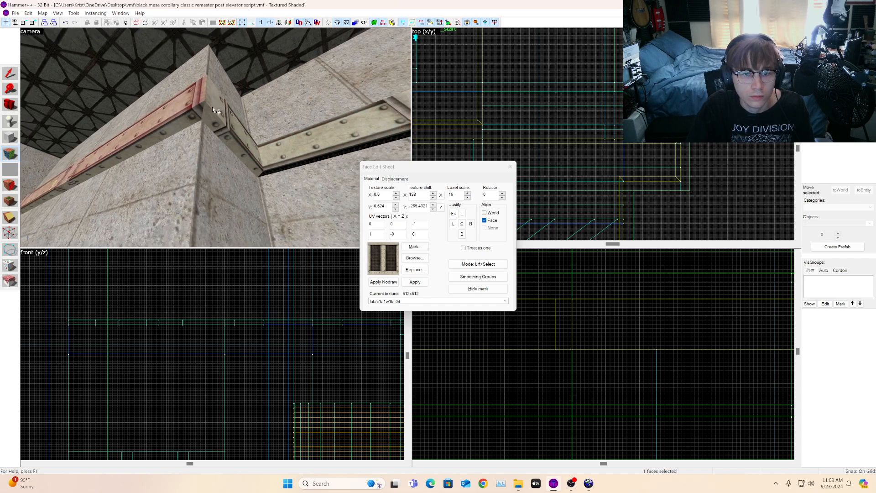
Step: Carry the trim texture across the pillar corner onto the next wall strip face
click(218, 112)
key(s)
alt+right_click(258, 140)
click(259, 140)
key(d)
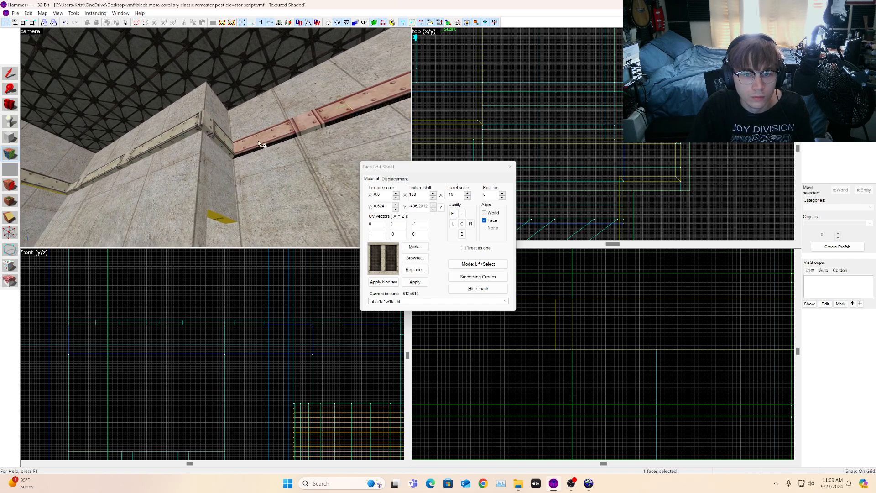
Step: Wrap the trim texture along the lower strip faces of the same wall section
key(w)
click(149, 158)
alt+right_click(149, 140)
click(149, 140)
alt+right_click(195, 148)
click(195, 149)
alt+right_click(198, 157)
click(197, 156)
Step: Select a vent strip face below the ceiling and wrap its texture onto the adjacent strip faces
click(10, 106)
drag(137, 123, 133, 149)
click(10, 154)
click(137, 99)
alt+right_click(188, 122)
click(187, 122)
alt+right_click(189, 131)
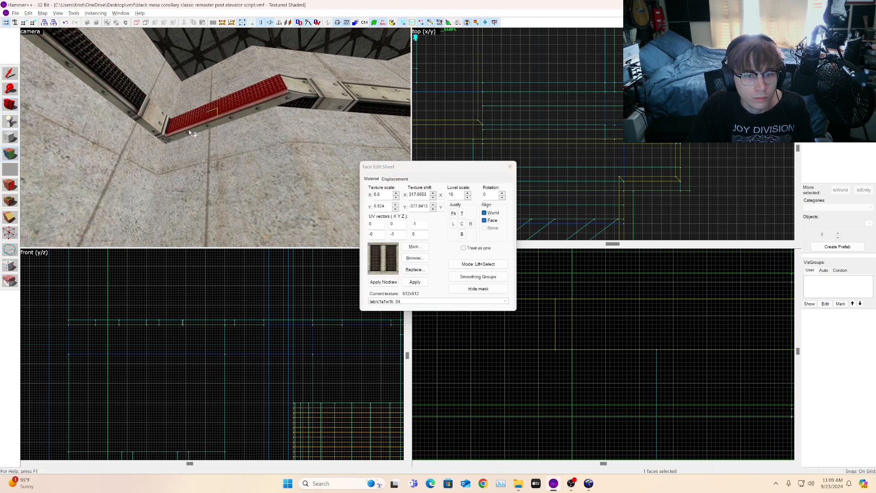
Step: Wrap the vent trim texture around the angled corner section of the strip from its neighbouring faces
click(319, 91)
key(d)
click(309, 102)
key(d)
click(278, 105)
key(d)
alt+right_click(316, 99)
alt+right_click(316, 110)
click(316, 110)
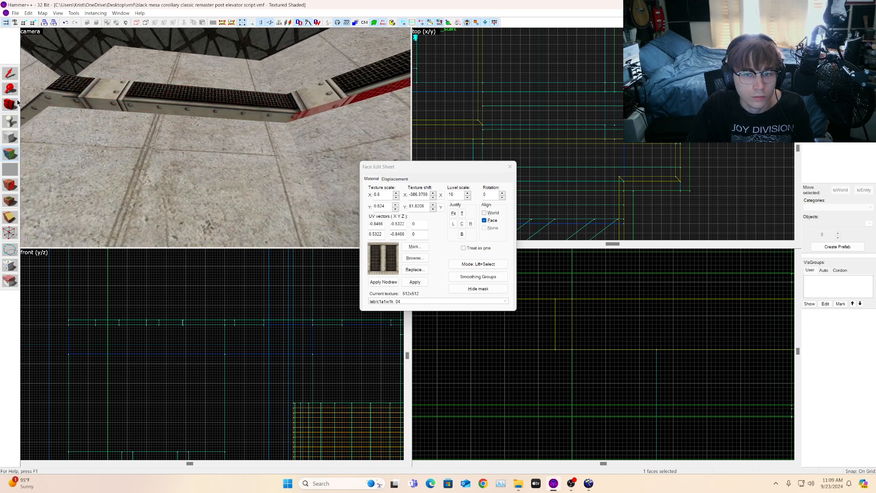
click(265, 96)
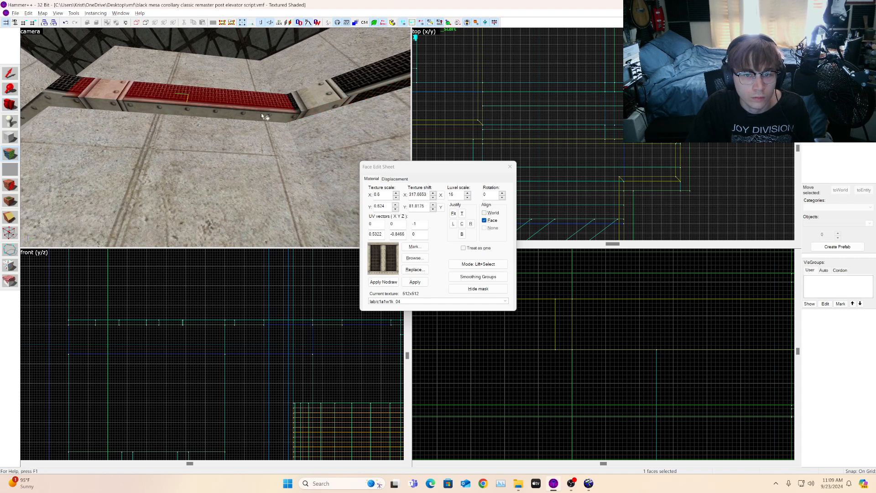
click(343, 104)
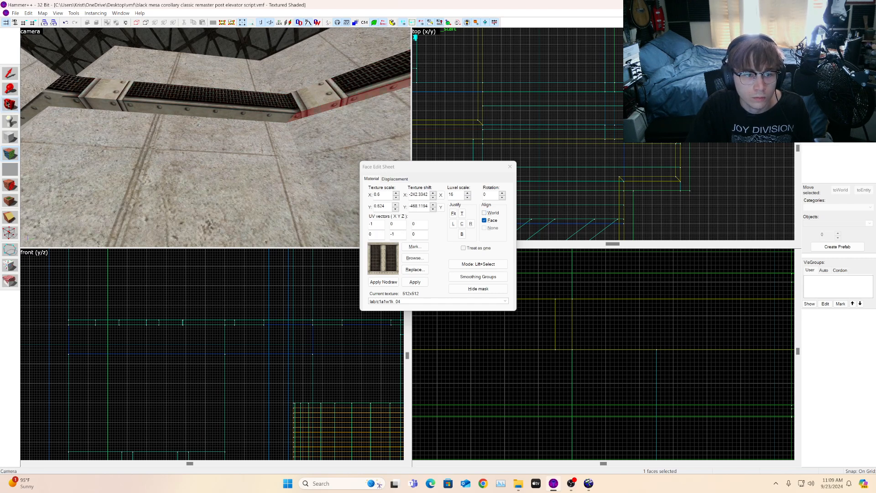
Step: Inspect the vent trim faces on the lower wall strip
click(5, 106)
drag(109, 123, 216, 140)
key(s)
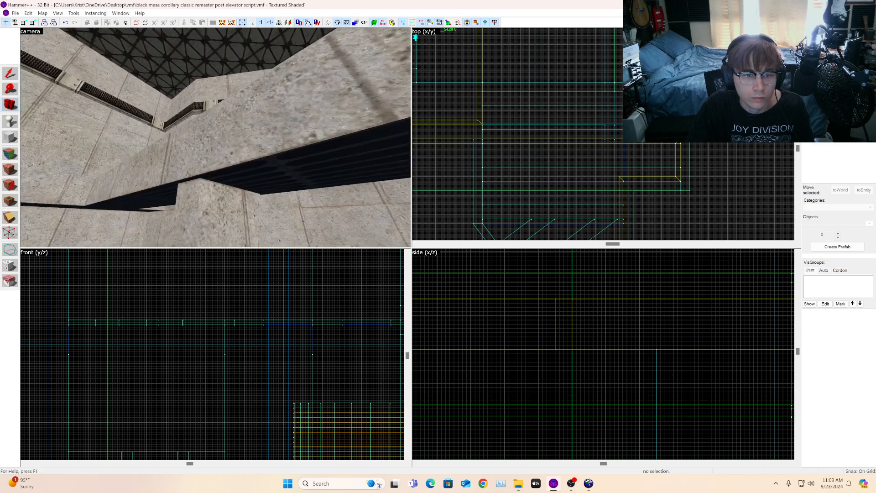
key(w)
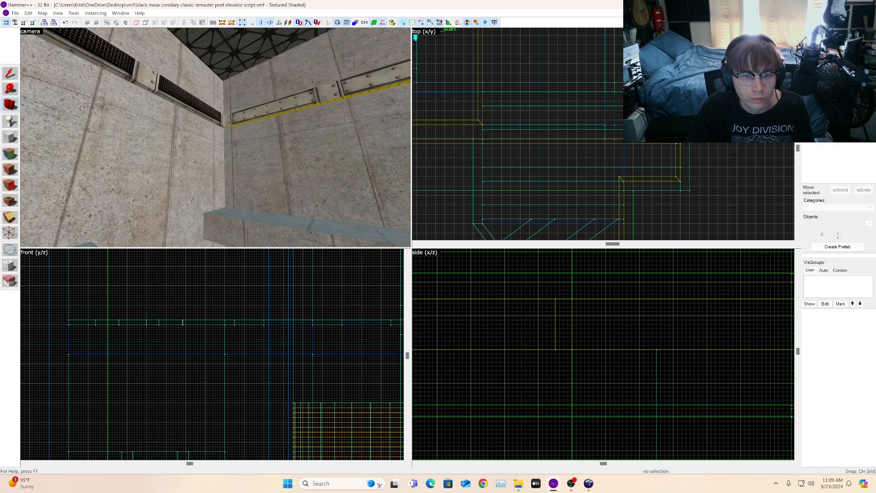
key(shift+a)
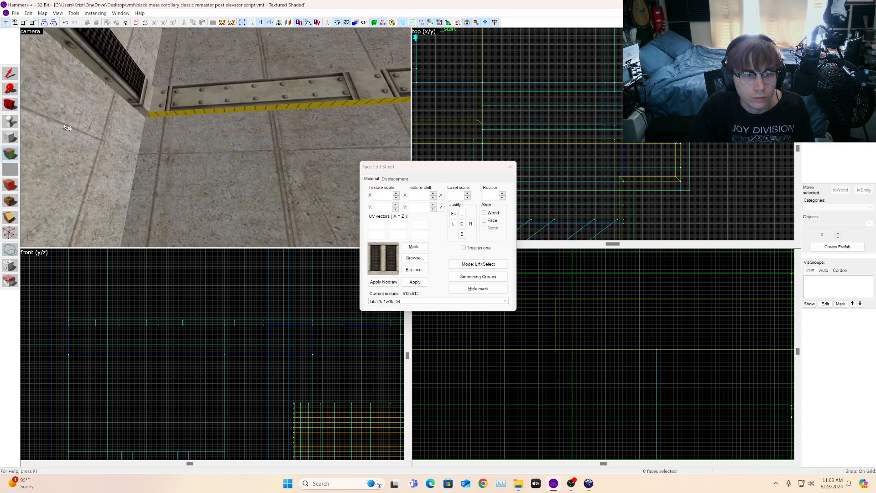
click(133, 78)
click(169, 96)
click(174, 112)
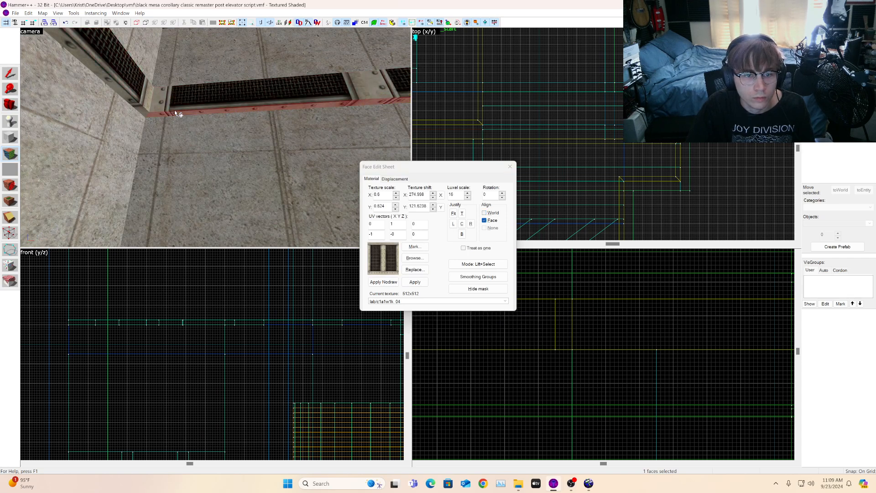
Step: Wrap the vent trim texture from one strip face onto the next face along the inner wall trim
click(10, 105)
key(z)
key(w)
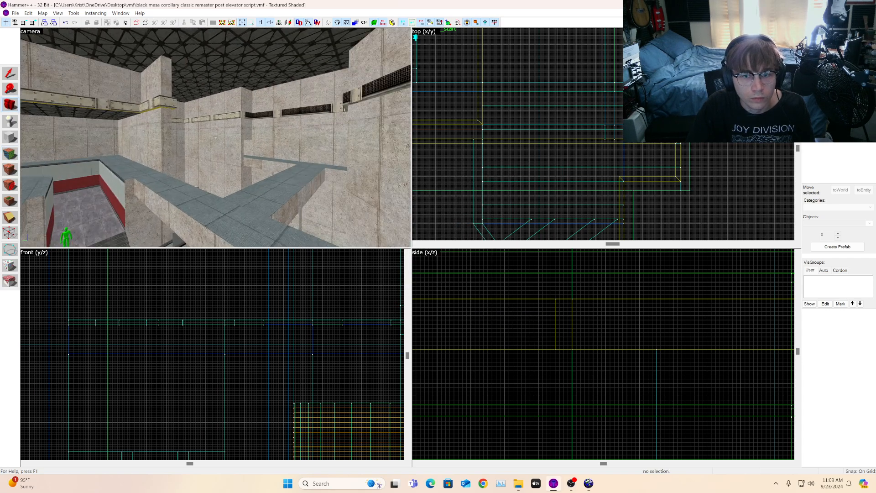
key(w)
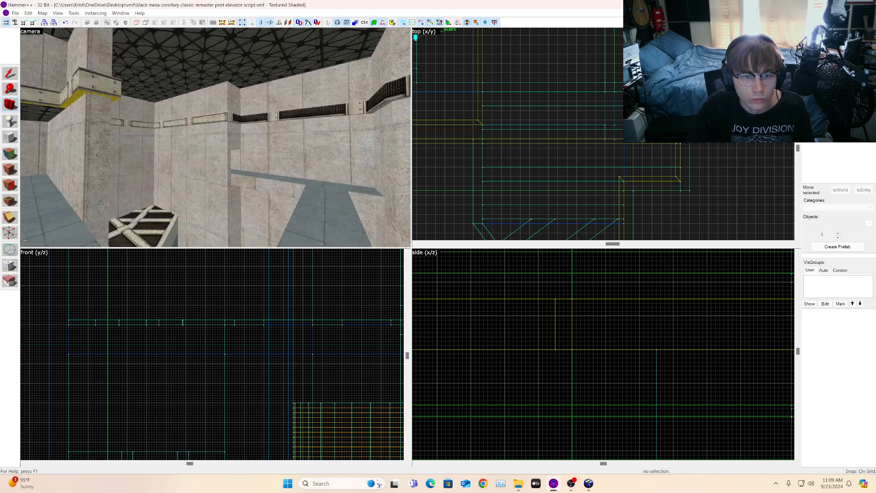
key(w)
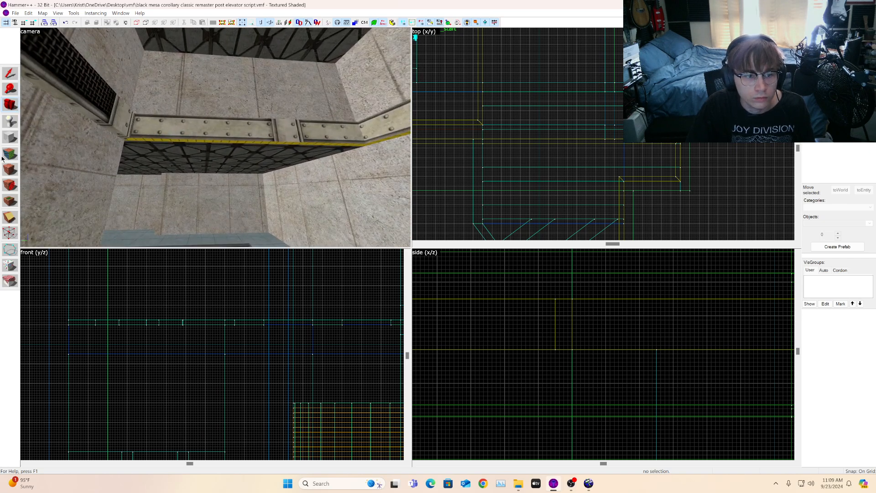
key(z)
key(shift+a)
click(107, 111)
click(160, 123)
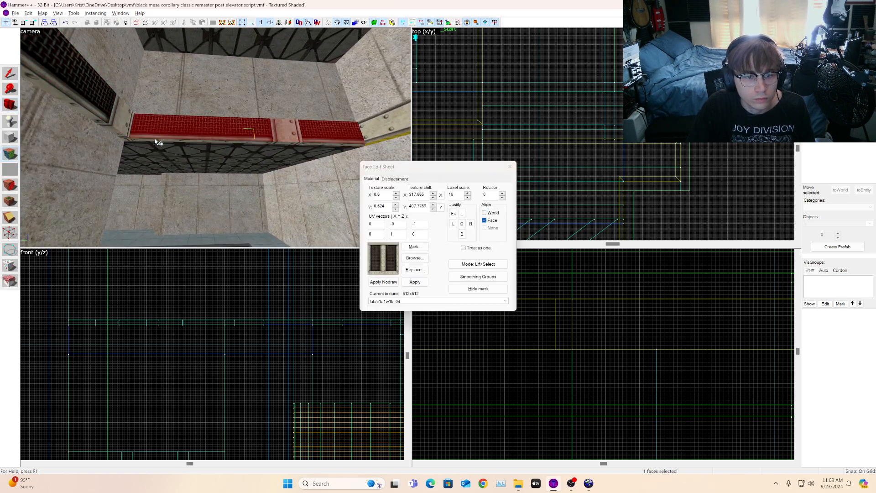
key(d)
alt+right_click(296, 124)
click(300, 126)
click(297, 136)
key(s)
Step: Inspect the trim faces around the pillar and the upper corner strip
click(9, 109)
key(z)
key(z)
drag(216, 141, 40, 166)
click(9, 156)
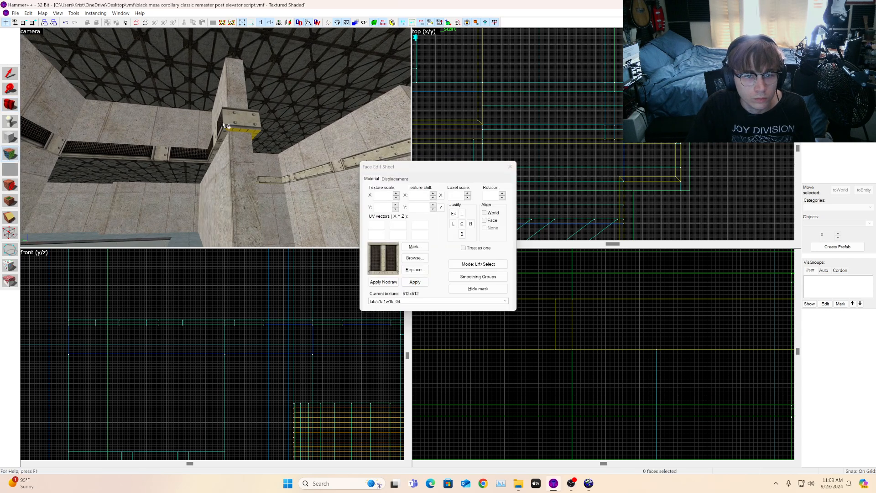
click(237, 119)
key(w)
click(254, 126)
key(d)
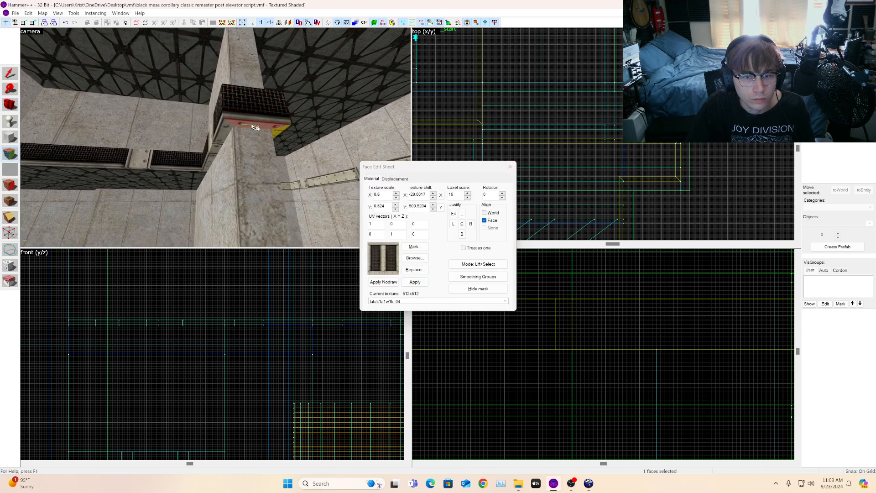
click(93, 114)
click(102, 123)
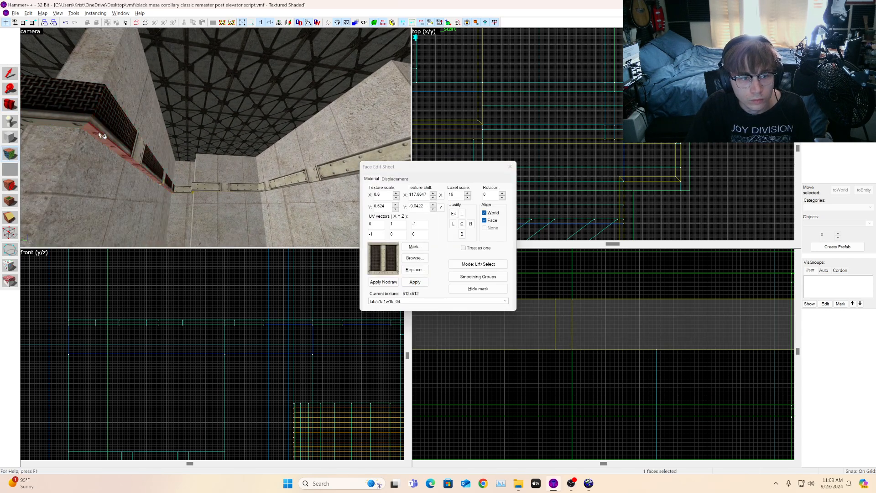
click(99, 135)
Step: Wrap the vent trim texture onto the lower trim faces of the inner corner strip
click(6, 103)
drag(216, 138, 320, 114)
key(w)
key(w)
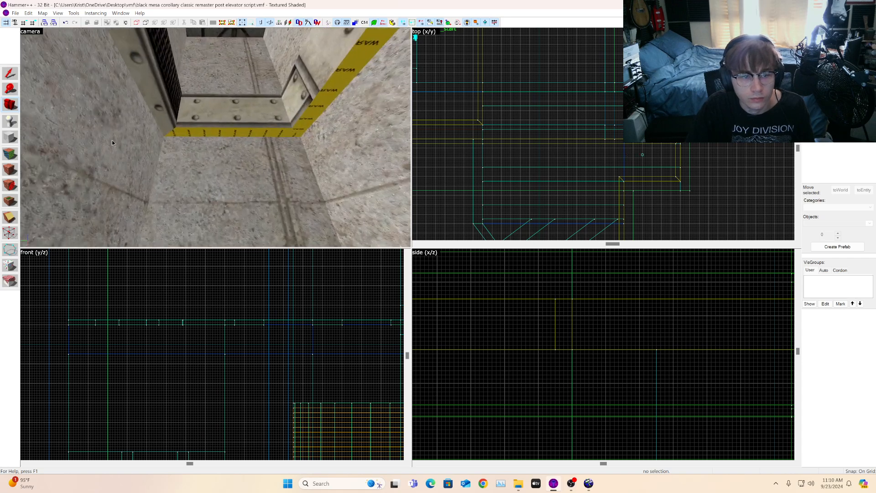
click(11, 152)
click(173, 98)
alt+right_click(201, 111)
click(201, 110)
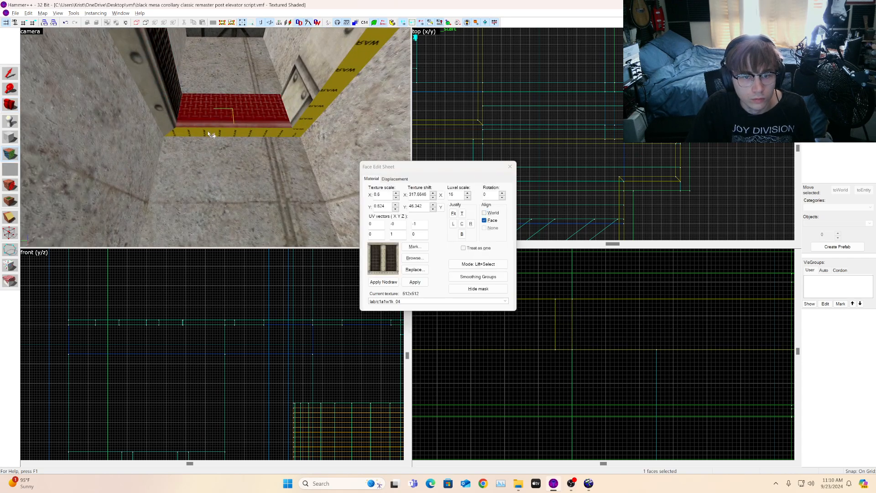
alt+right_click(208, 134)
click(208, 134)
Step: Continue wrapping the trim texture onto the strip faces at the corner's far side
click(251, 111)
alt+right_click(296, 100)
click(296, 101)
alt+right_click(305, 114)
click(307, 116)
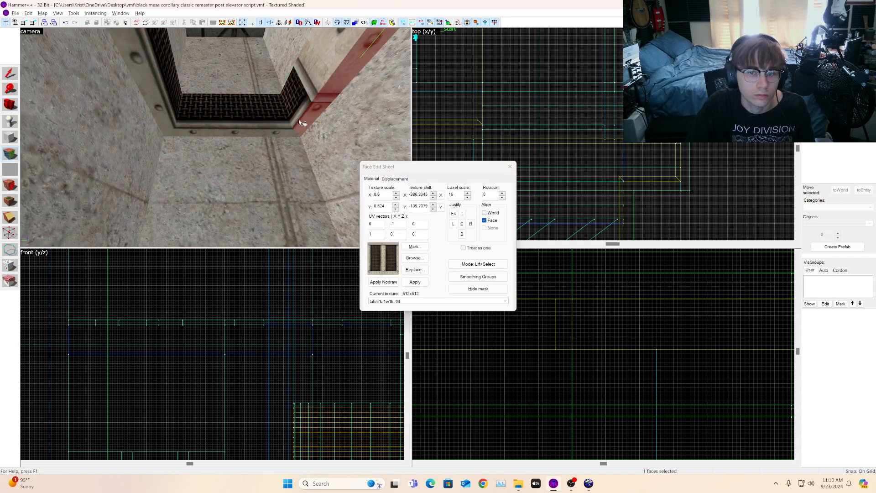
Step: Apply the trim texture onto the red vent strip face near the upper corner
click(3, 104)
drag(198, 164, 182, 107)
key(shift+a)
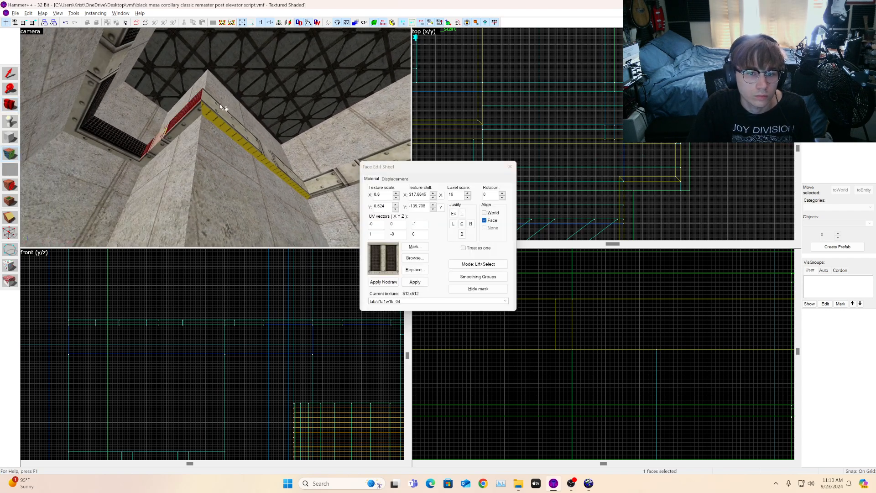
key(d)
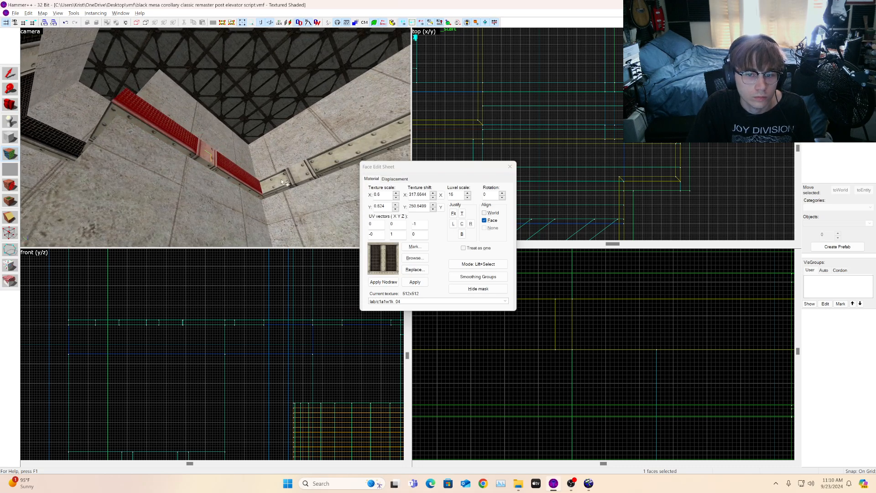
alt+right_click(285, 183)
click(286, 184)
click(287, 189)
Step: Select a face on the long vent strip and set its horizontal texture shift to 140
mouse_move(114, 123)
mouse_down()
mouse_move(107, 142)
mouse_move(169, 153)
mouse_move(141, 139)
mouse_up()
key(s)
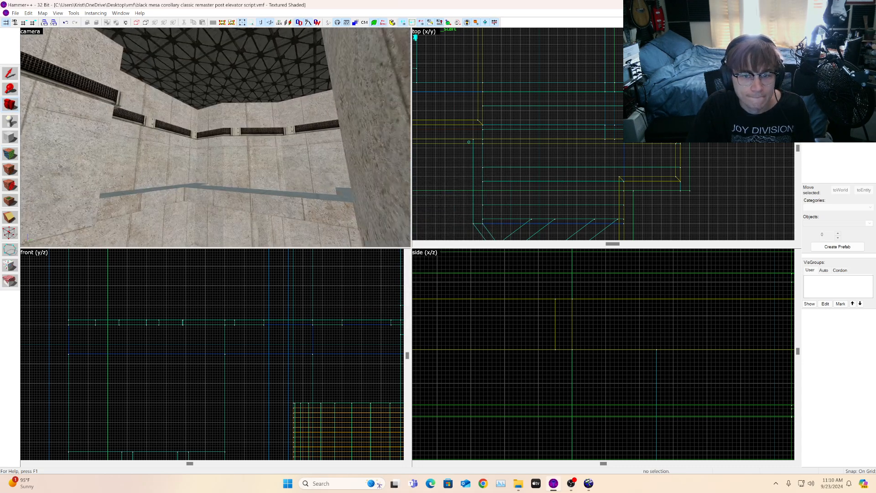
key(w)
key(z)
click(10, 153)
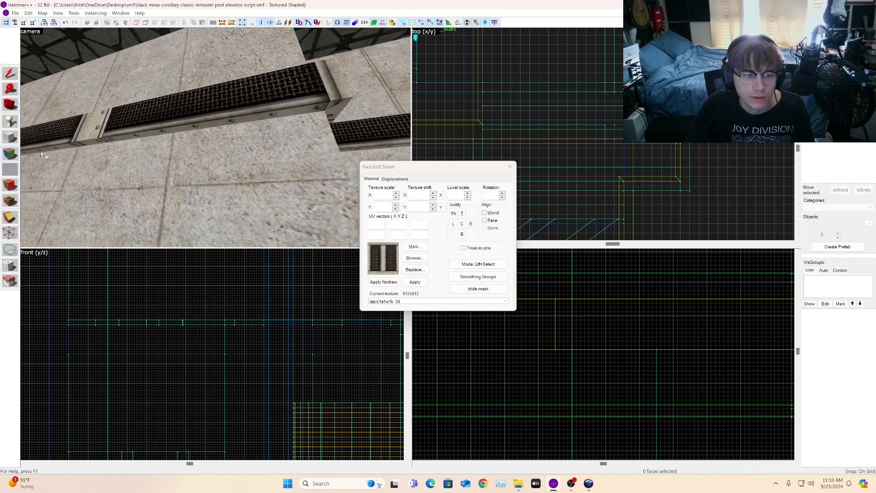
click(179, 117)
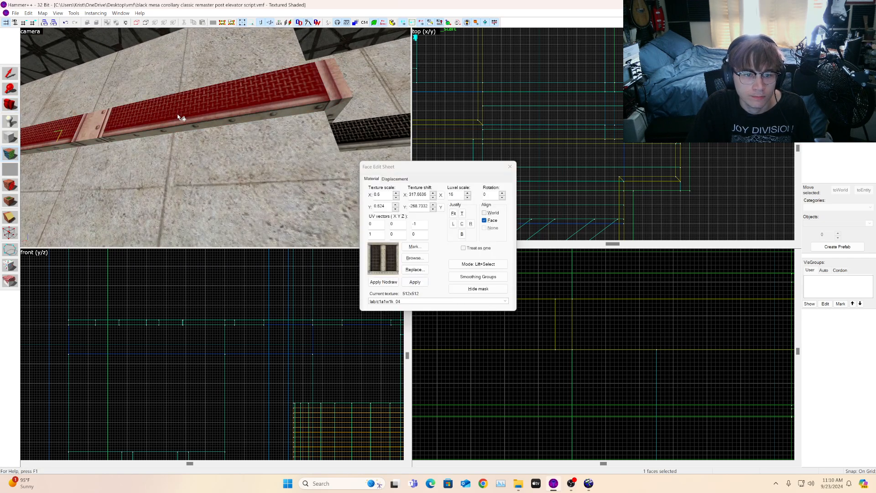
click(434, 194)
drag(433, 200, 433, 199)
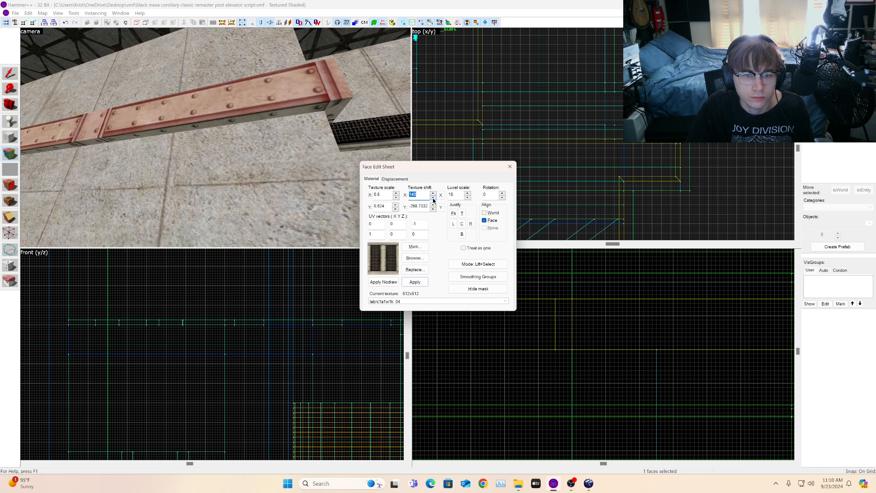
Step: Wrap the shifted strip texture onto the adjacent strip face along the wall
key(z)
key(z)
click(139, 96)
alt+right_click(241, 138)
click(240, 134)
key(z)
key(s)
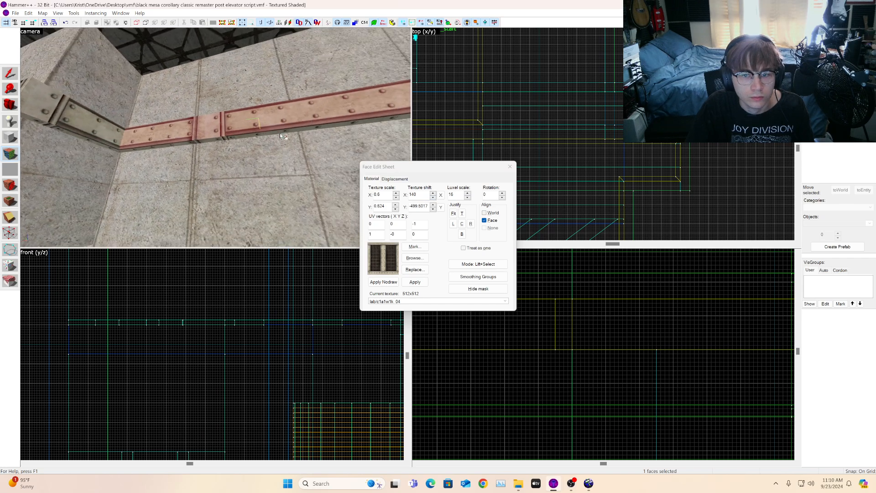
key(z)
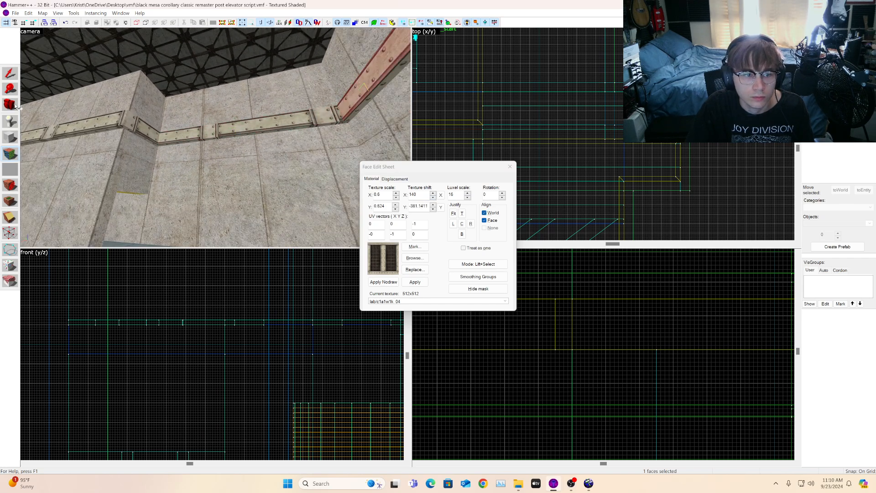
Step: Apply the trim texture from the corner strip face onto the next strip face
click(10, 104)
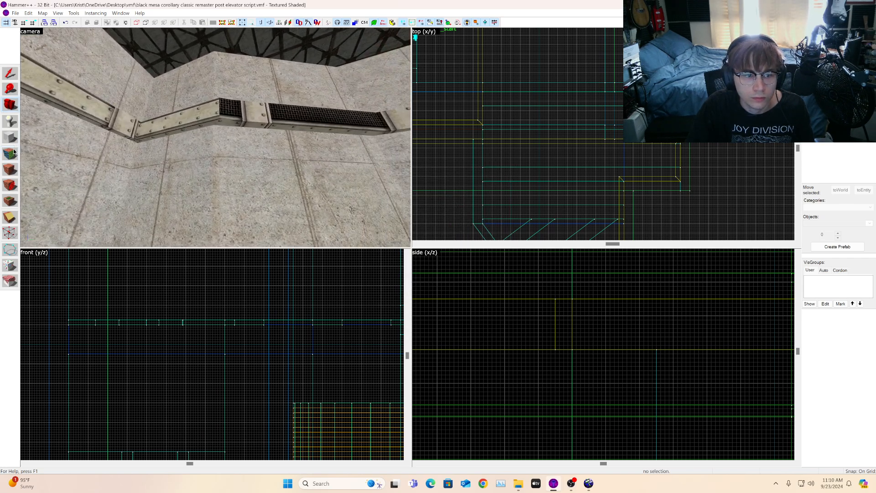
click(14, 151)
click(200, 115)
alt+right_click(251, 112)
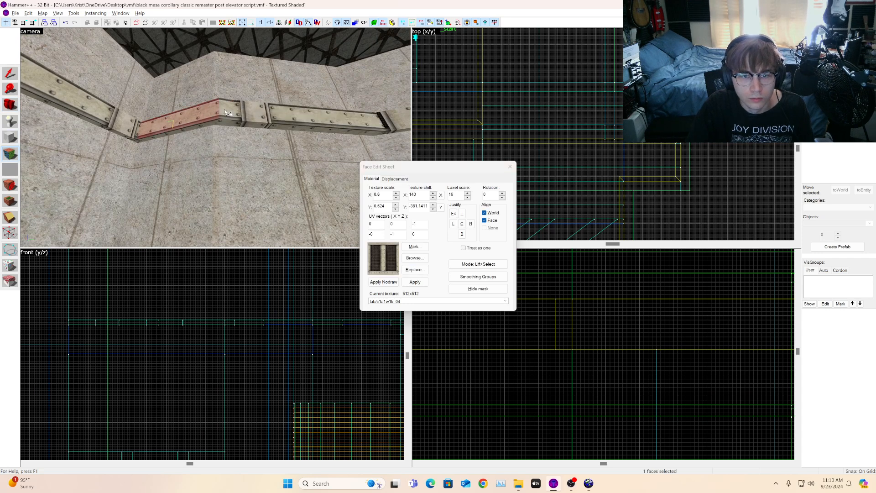
key(w)
key(d)
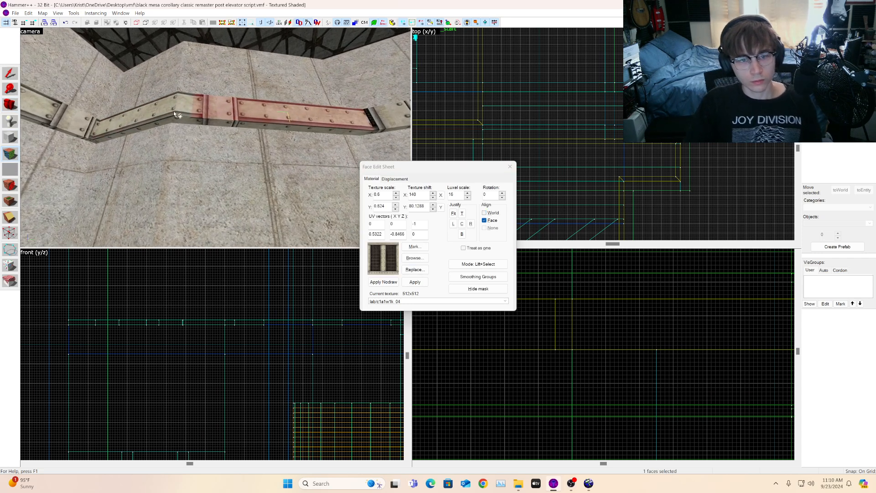
Step: Adjust the texture shift of the angled strip face and wrap it onto the adjacent face
click(219, 103)
key(w)
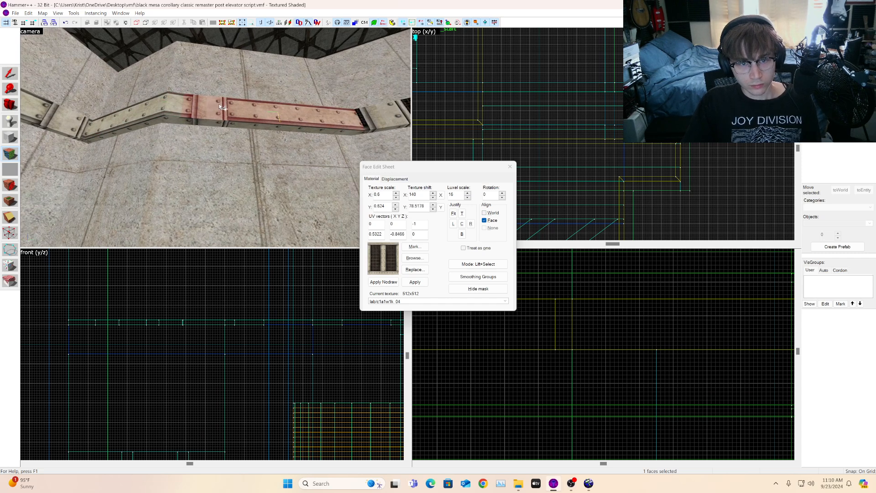
click(433, 194)
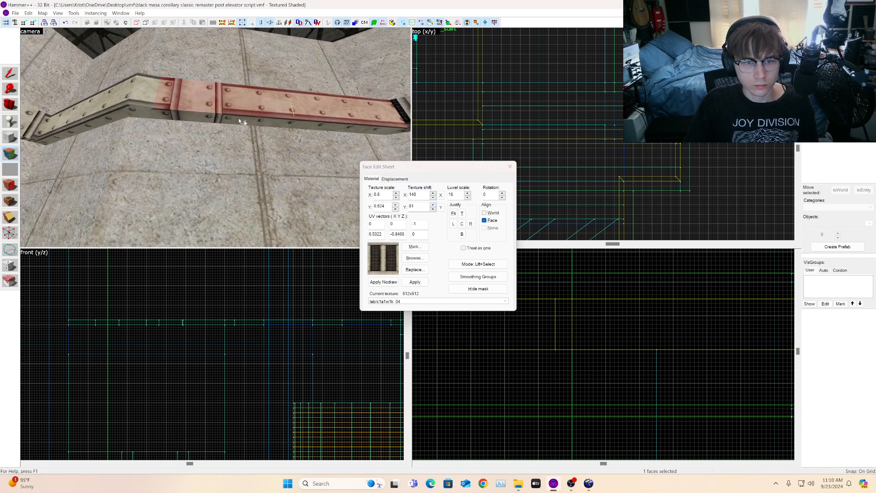
key(s)
key(d)
alt+right_click(268, 120)
click(269, 120)
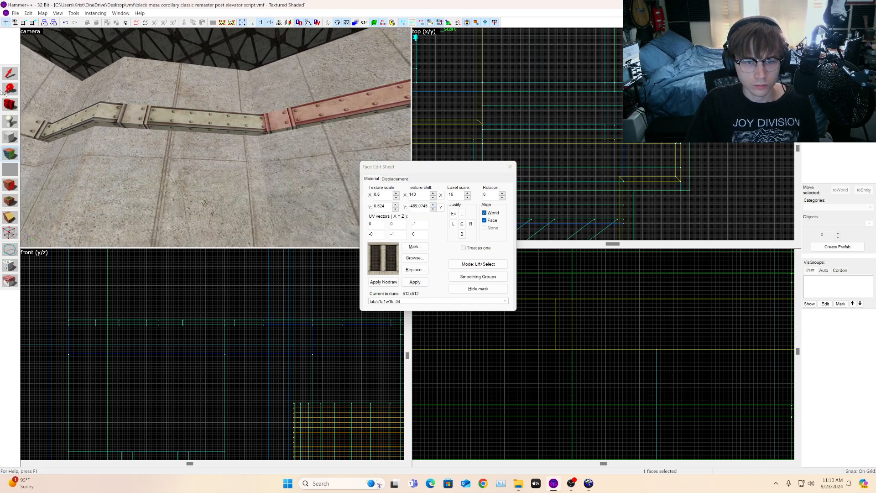
Step: Apply the strip texture onto the next strip face past the vent along the wall
click(7, 108)
key(w)
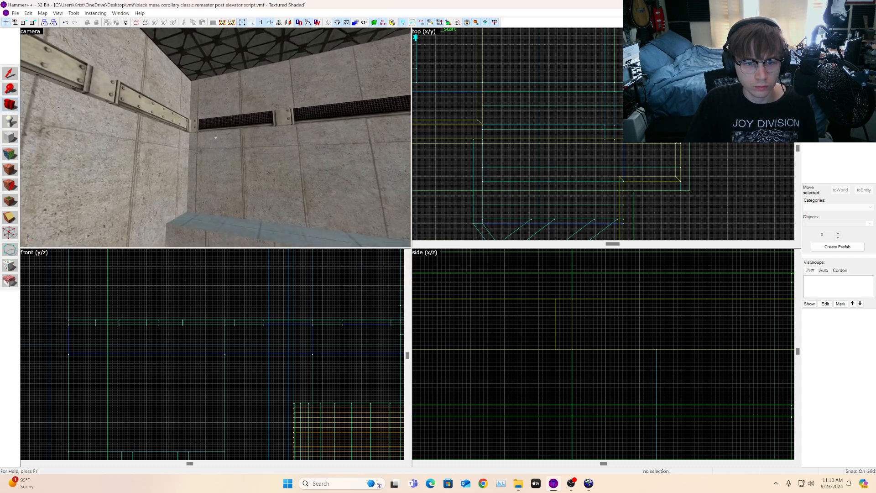
click(9, 153)
click(136, 106)
alt+right_click(208, 114)
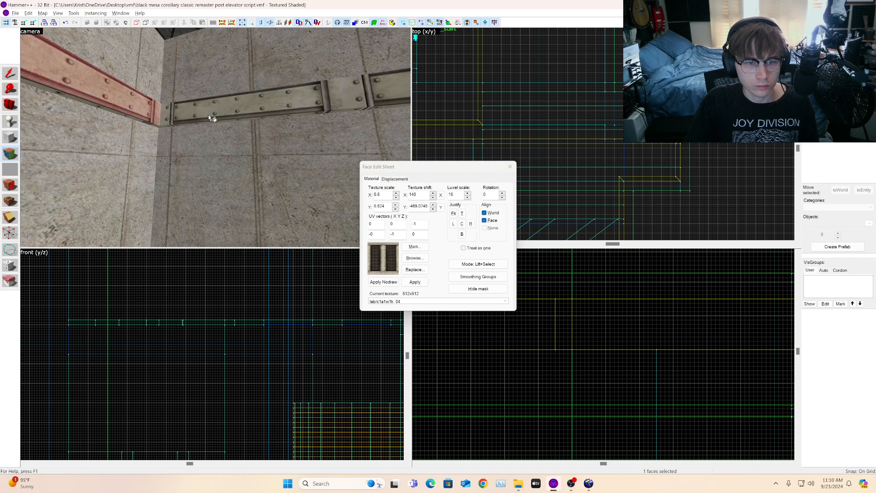
click(206, 115)
click(10, 105)
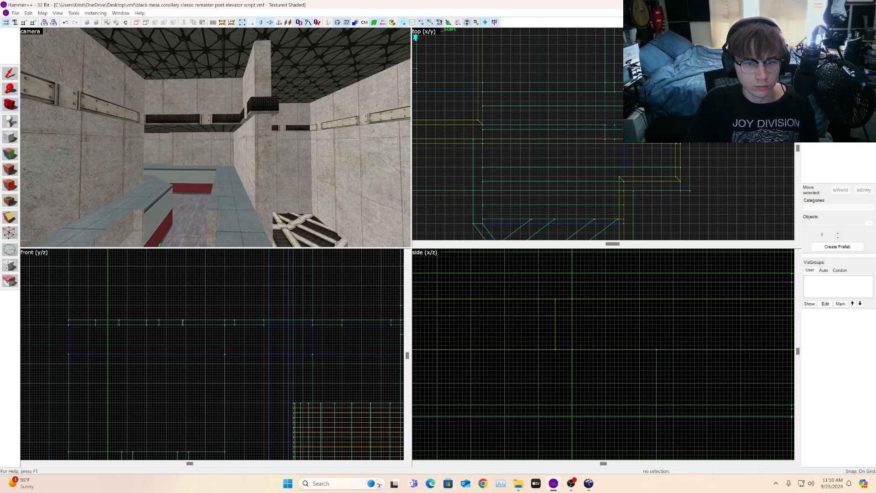
Step: Apply the strip texture onto two more strip faces running along the far wall
click(10, 153)
click(151, 111)
alt+right_click(231, 111)
click(231, 112)
key(s)
alt+right_click(388, 107)
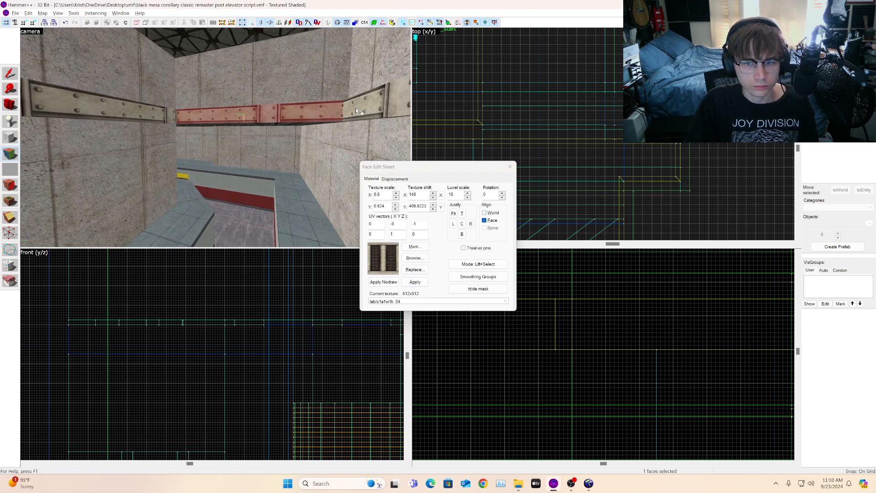
click(388, 107)
Step: Apply the strip texture onto the strip face further along the opposite wall
key(s)
key(d)
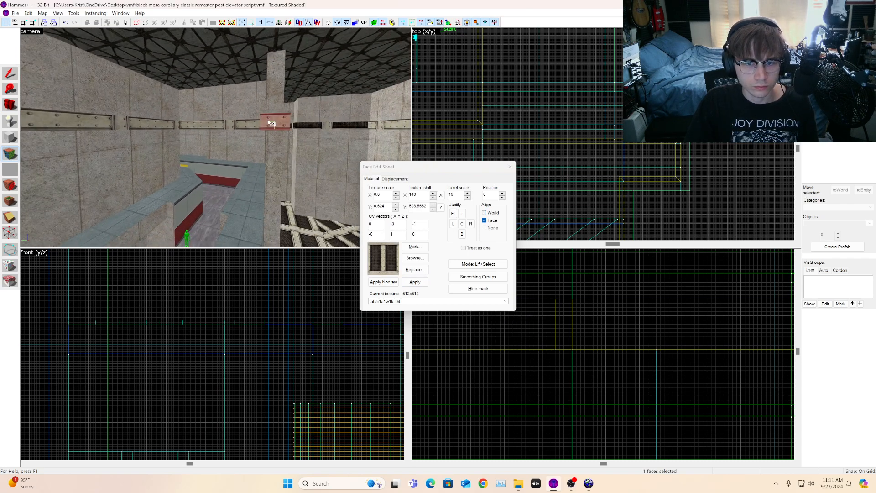
key(d)
key(w)
key(s)
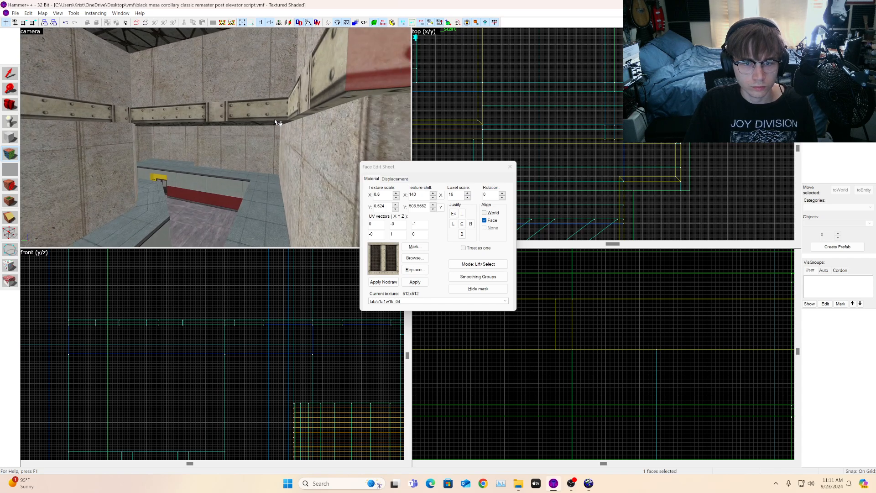
key(d)
key(s)
alt+right_click(208, 110)
click(208, 110)
Step: Apply the strip texture onto the remaining strip faces around the upper corner
key(d)
key(w)
key(d)
click(263, 107)
key(w)
alt+right_click(330, 74)
click(330, 75)
key(s)
alt+right_click(334, 81)
click(333, 81)
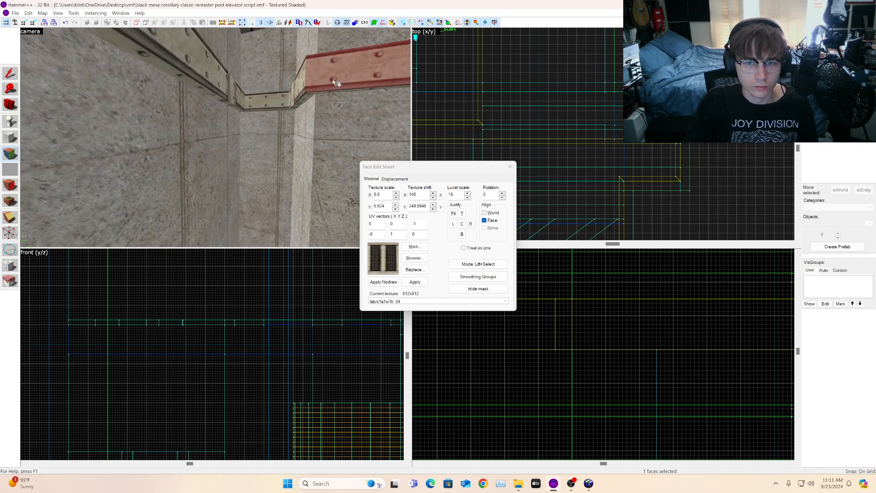
key(s)
key(d)
Step: Inspect the trim strip textures around the room's walls and the nodraw faces behind them
click(9, 105)
drag(183, 132, 144, 108)
key(w)
key(w)
key(w)
key(w)
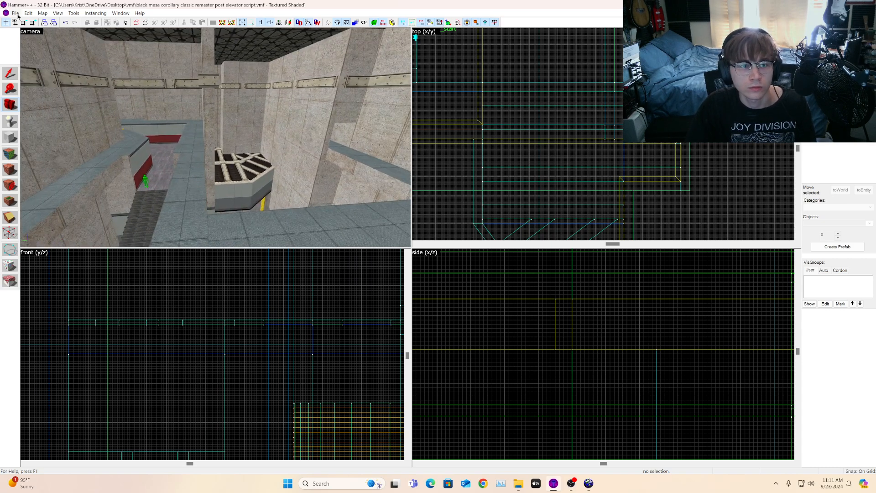
scroll(508, 86, down, 8)
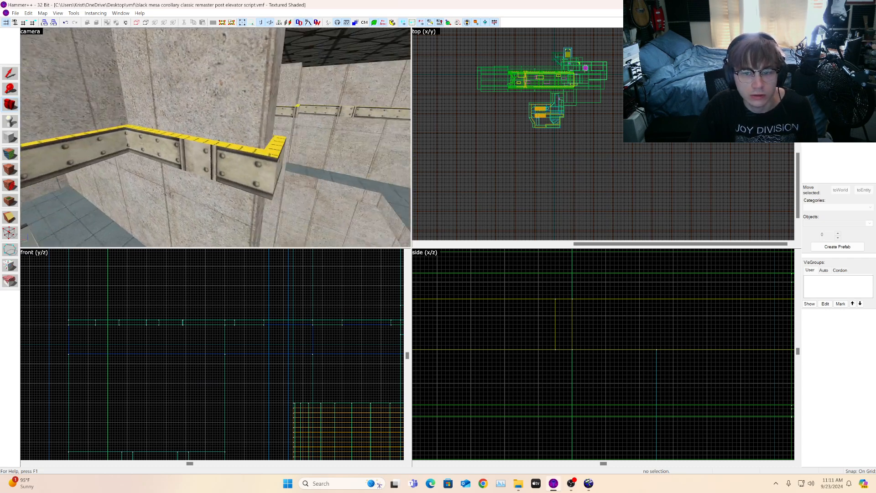
key(w)
key(w)
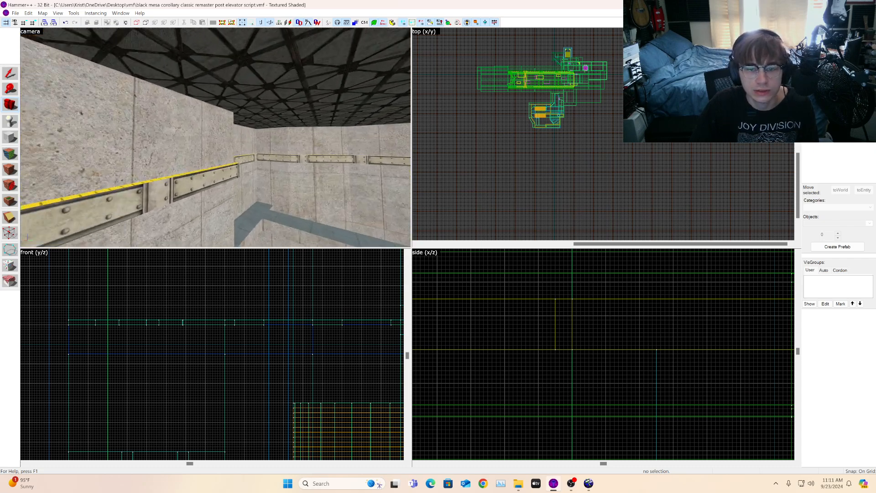
key(w)
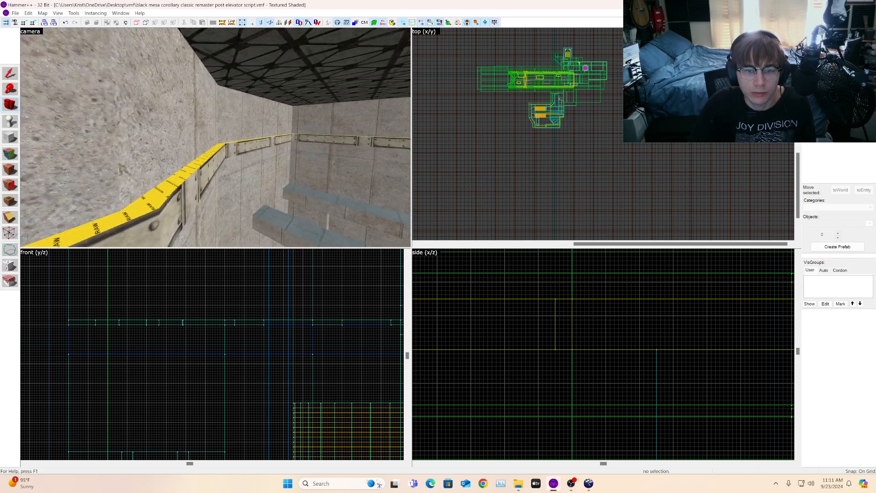
key(w)
key(z)
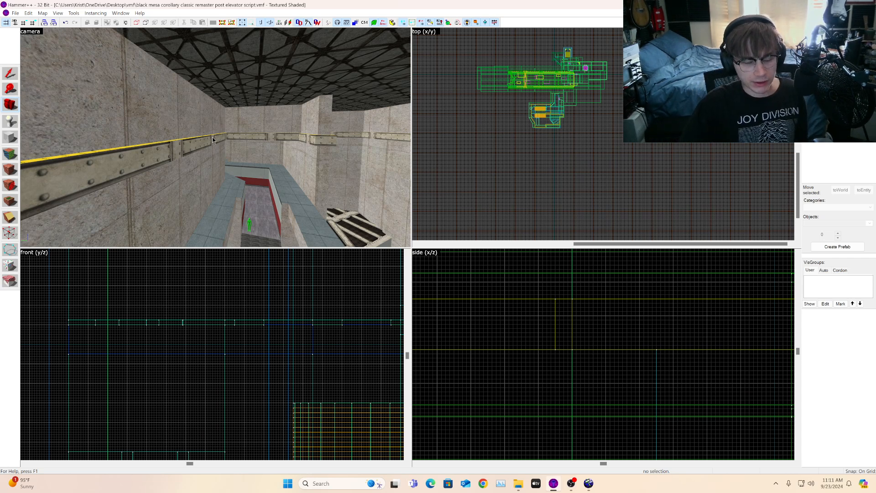
drag(89, 144, 96, 151)
click(9, 161)
click(240, 158)
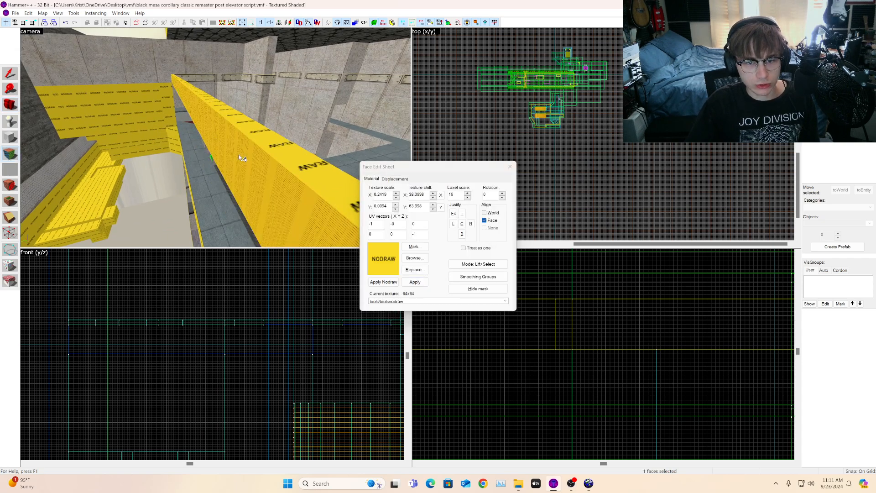
click(13, 104)
key(z)
key(w)
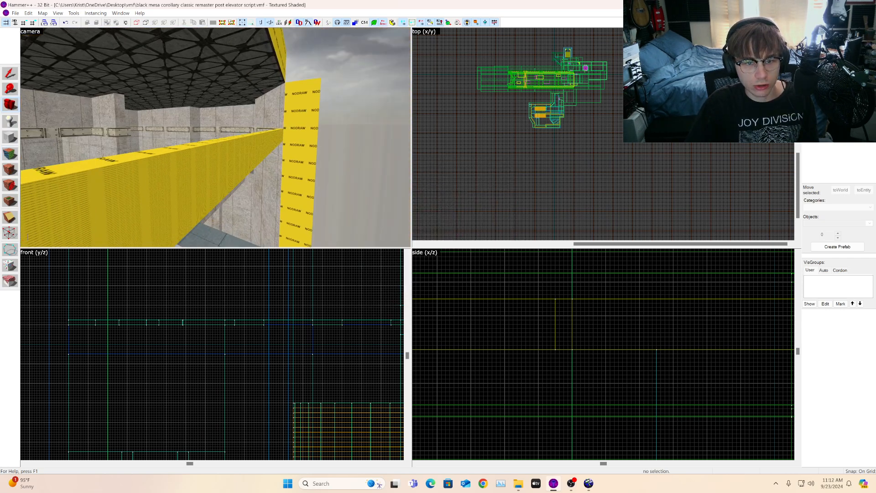
key(s)
key(w)
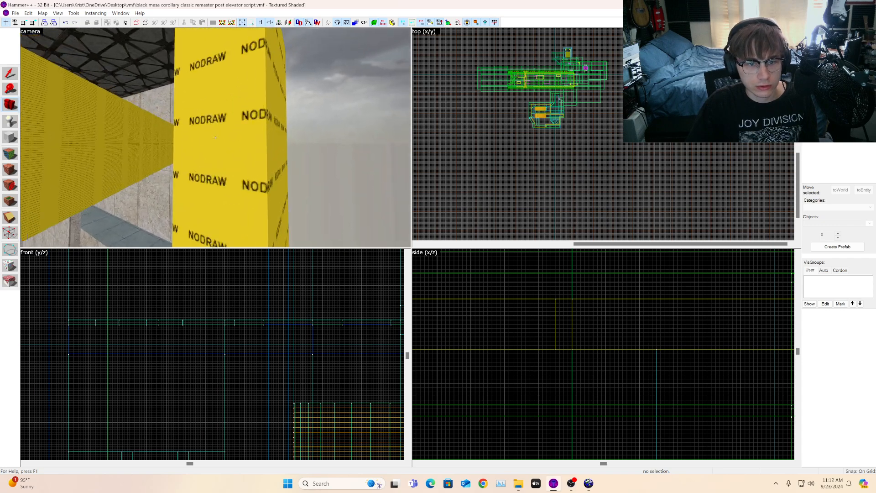
key(w)
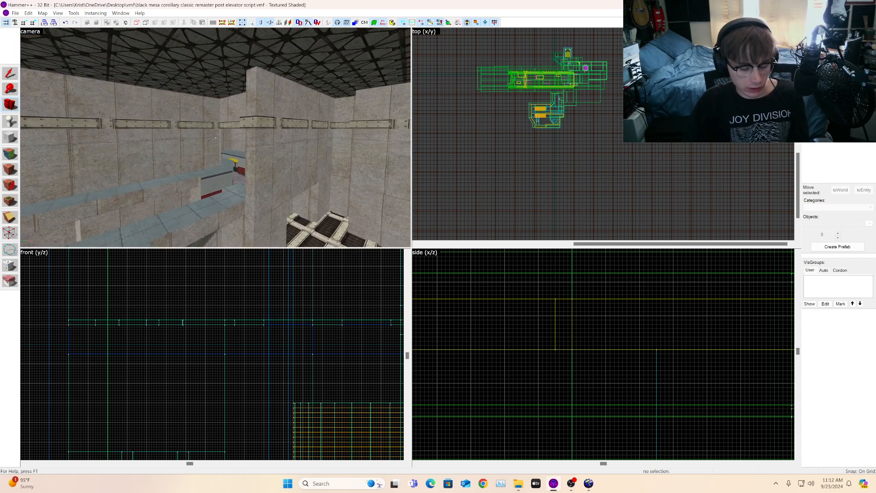
key(a)
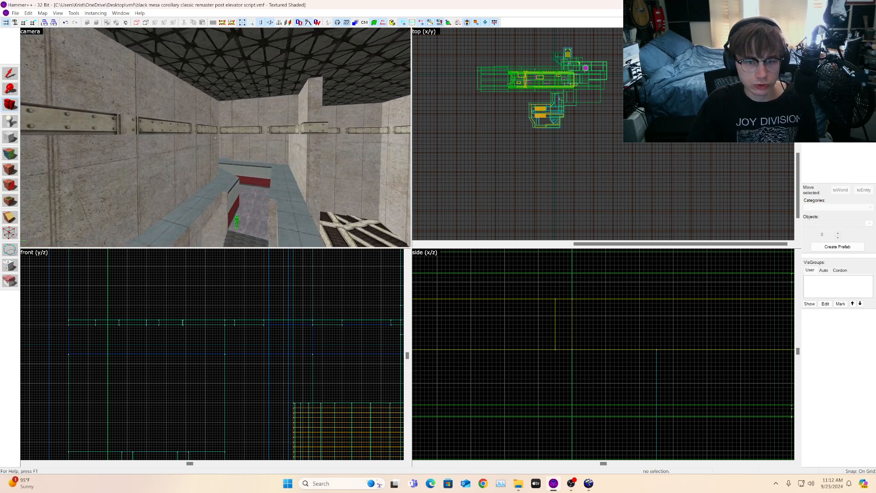
key(w)
key(z)
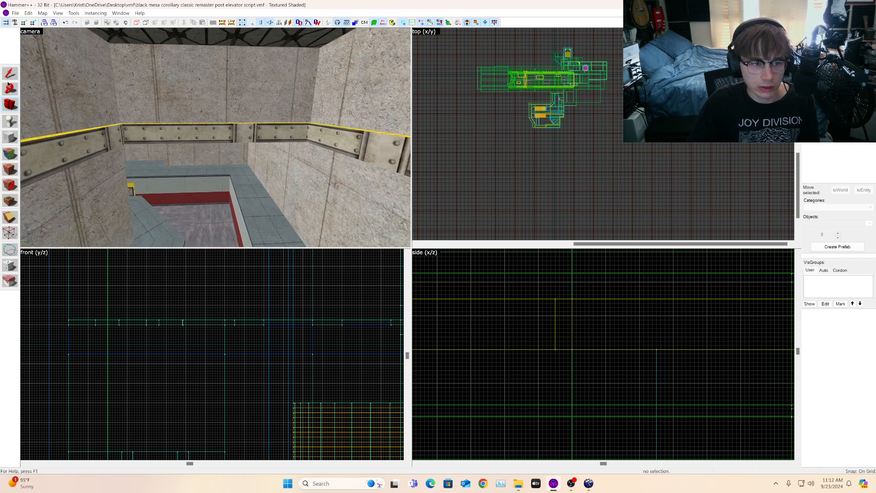
Step: Select the red strip brush spanning the opening and move it sideways across its width
click(204, 144)
click(608, 138)
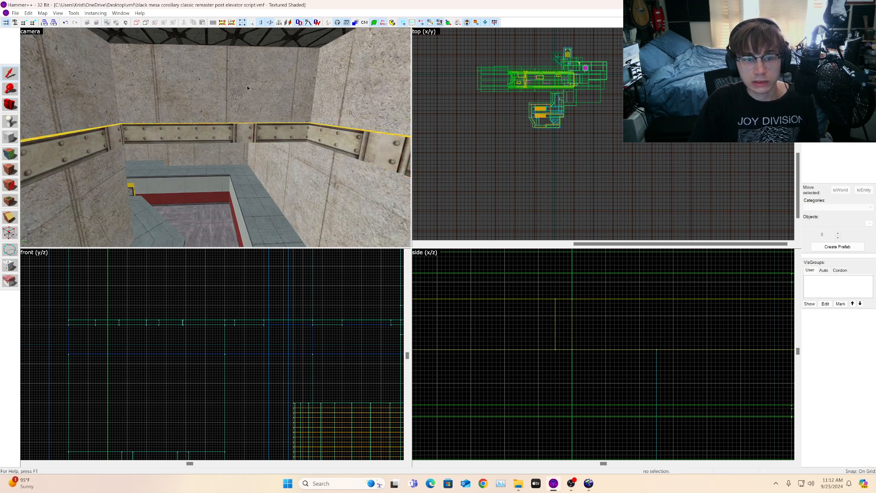
click(202, 136)
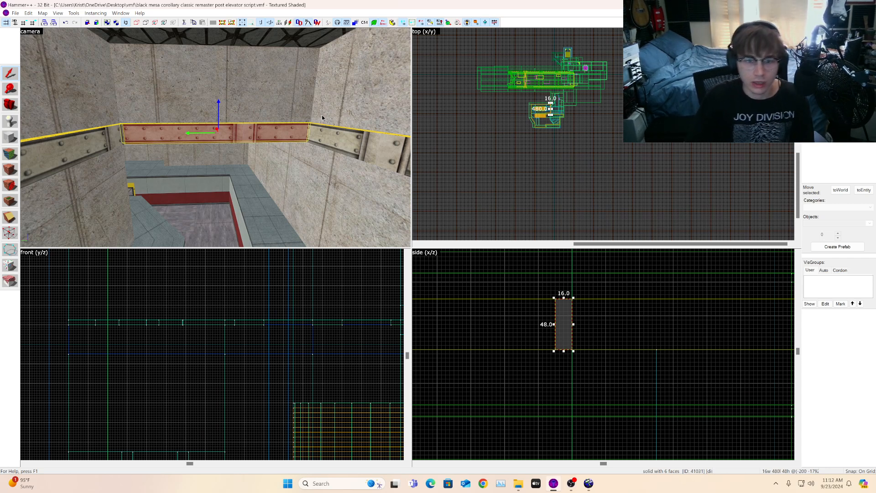
click(15, 110)
drag(137, 133, 108, 117)
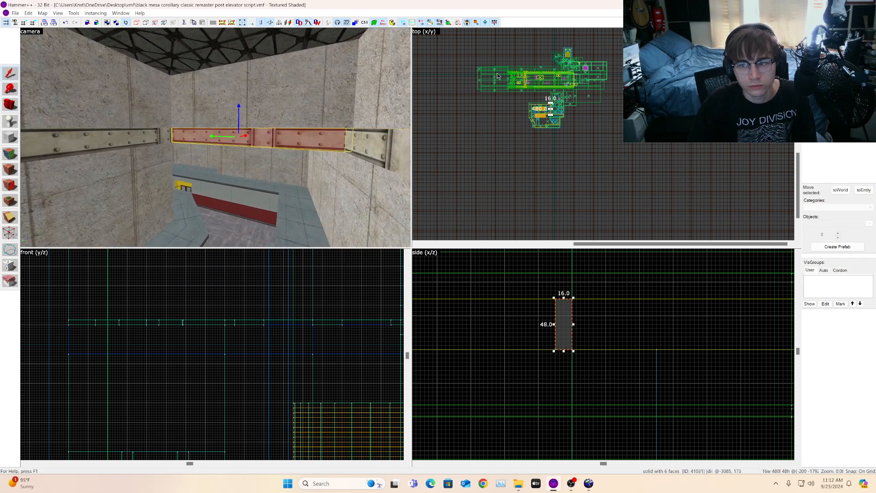
scroll(493, 71, up, 5)
scroll(671, 137, up, 4)
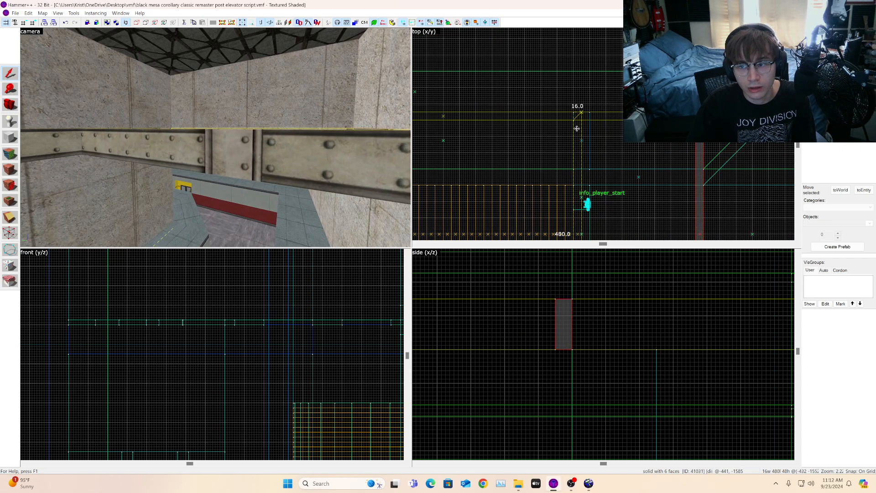
shift+drag(577, 128, 577, 129)
key(s)
key(z)
key(w)
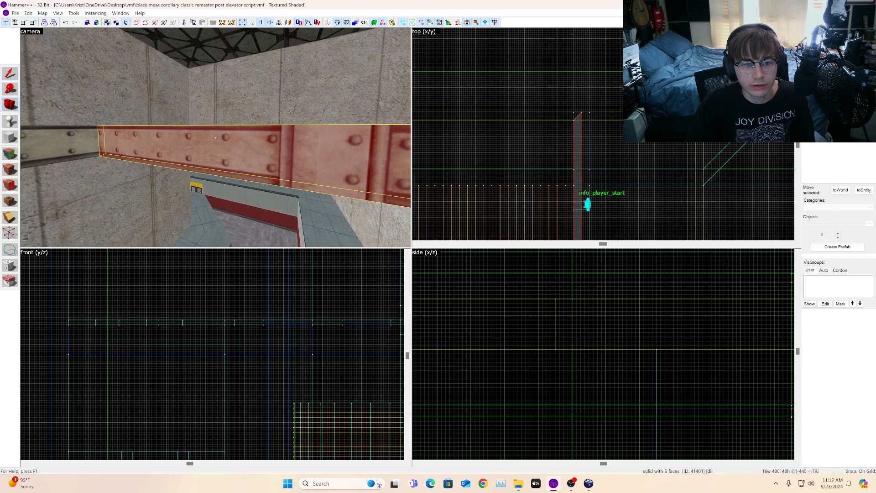
key(s)
key(w)
key(w)
key(z)
scroll(616, 154, up, 4)
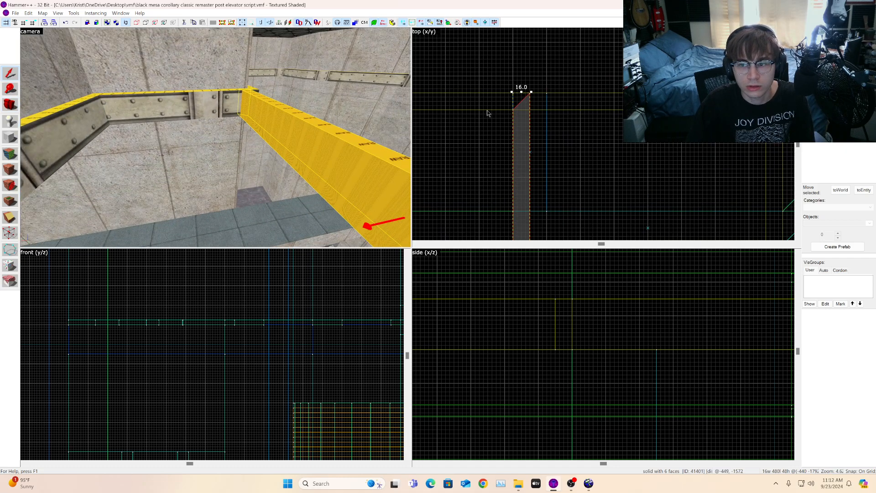
key(d)
scroll(540, 127, down, 3)
scroll(531, 122, up, 4)
drag(529, 121, 507, 121)
key(a)
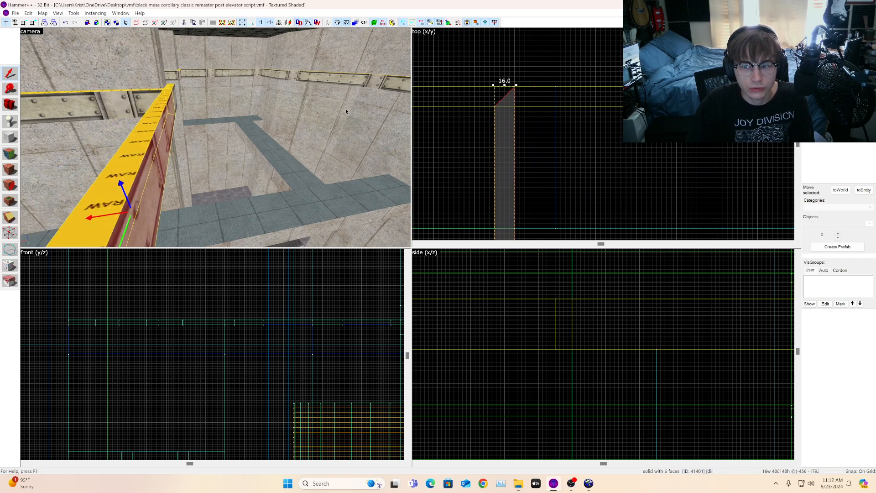
Step: Use vertex editing to square off both angled ends of the selected strip brush
click(15, 113)
drag(182, 132, 214, 138)
key(s)
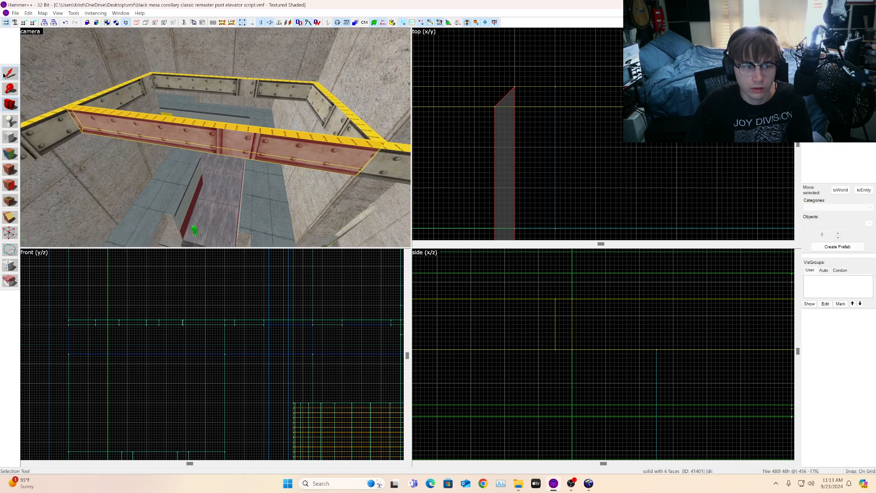
click(8, 74)
scroll(639, 126, down, 8)
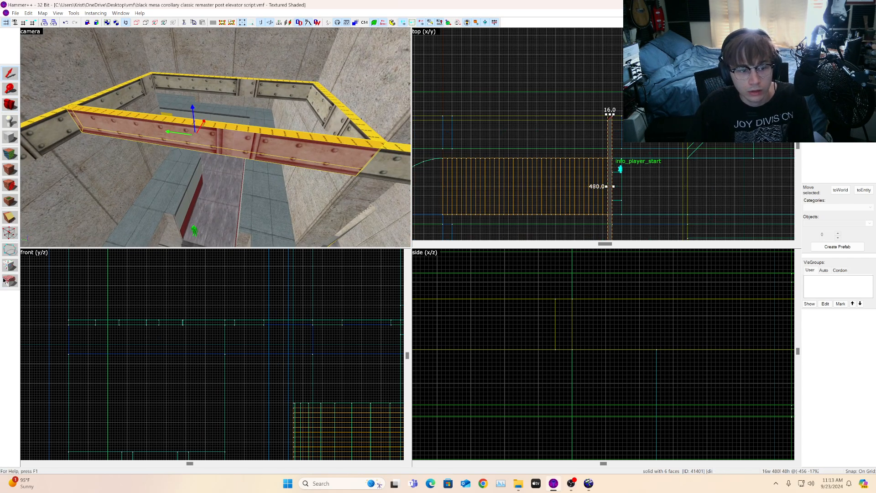
click(11, 232)
scroll(625, 118, up, 7)
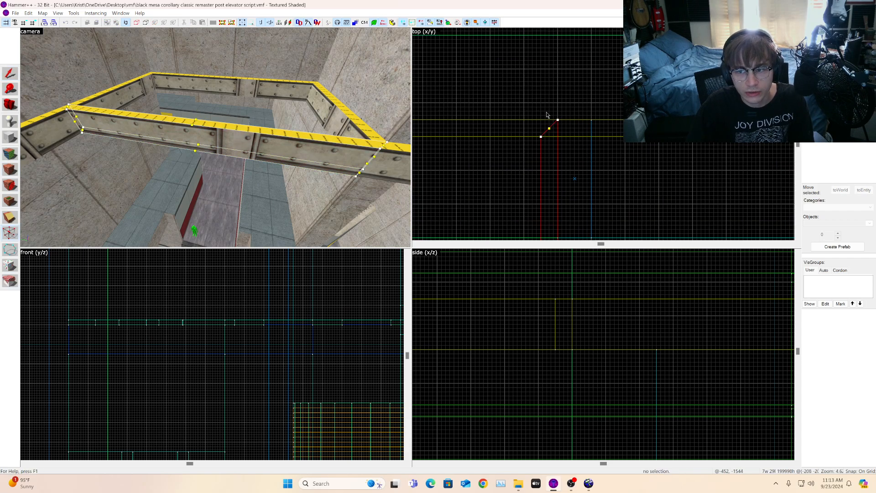
scroll(547, 115, down, 7)
scroll(546, 137, up, 2)
scroll(544, 107, up, 5)
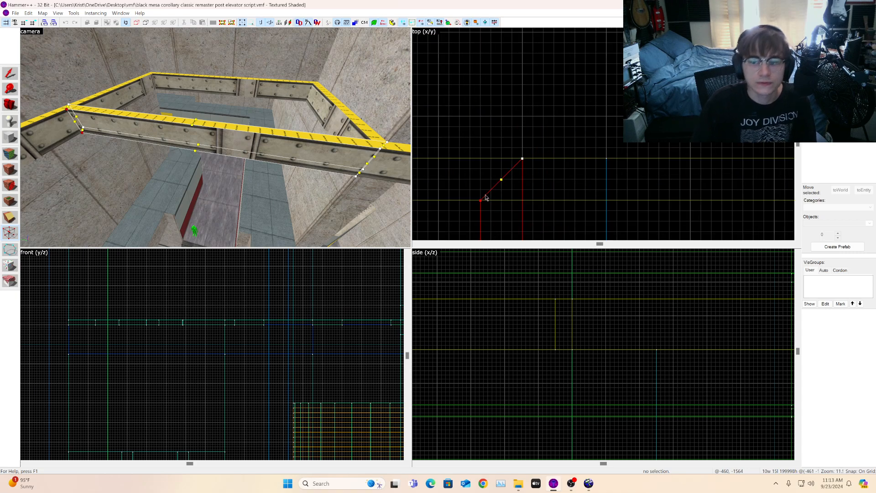
drag(480, 200, 481, 159)
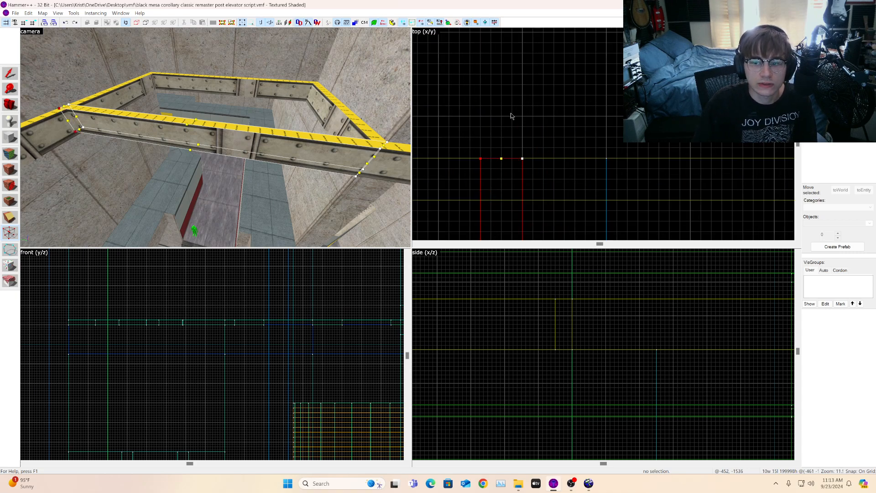
scroll(517, 107, down, 14)
scroll(512, 206, up, 7)
scroll(513, 207, up, 4)
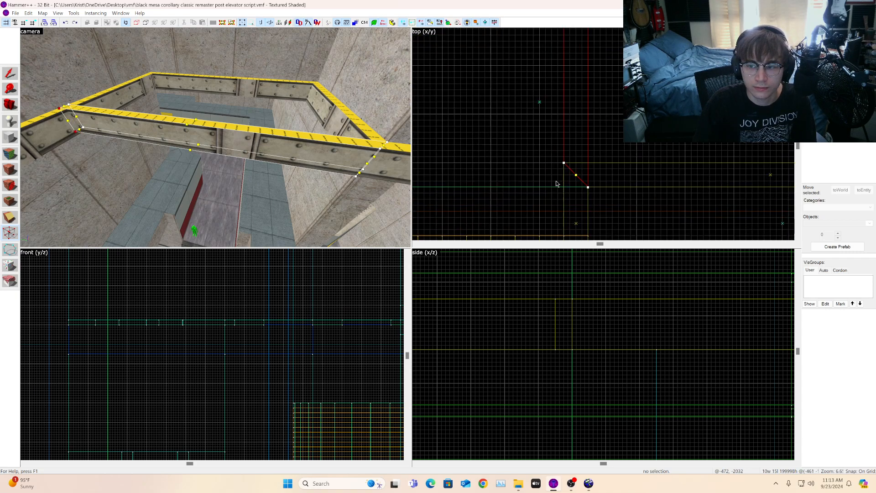
click(564, 163)
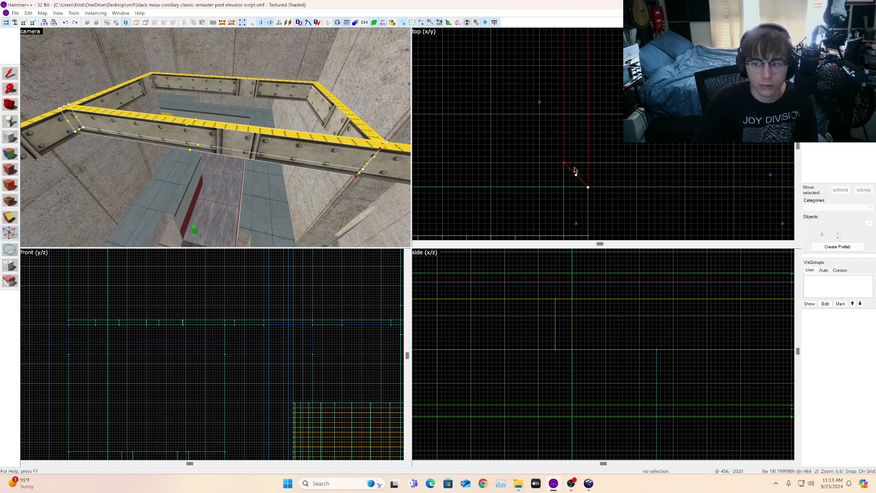
drag(564, 163, 564, 187)
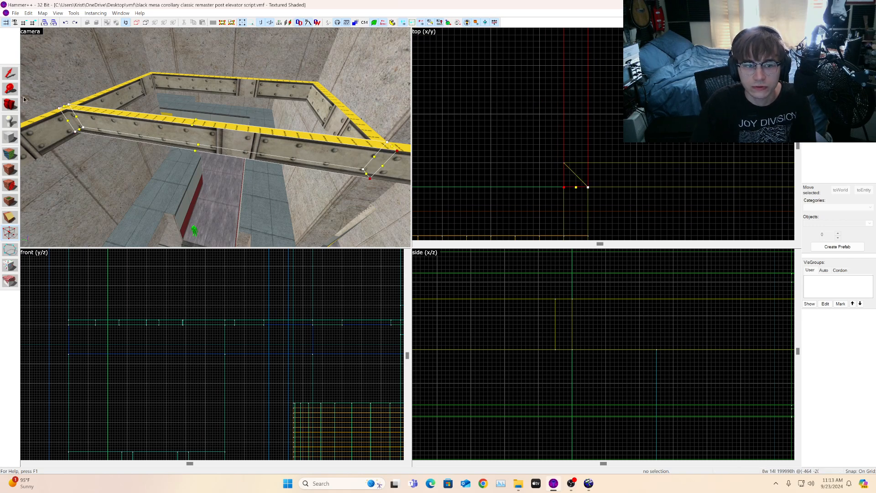
Step: Select the strip brush again and stretch its width to 32 units
click(11, 109)
mouse_move(27, 92)
mouse_down()
mouse_move(50, 82)
mouse_move(40, 77)
mouse_up()
click(4, 74)
scroll(632, 176, down, 9)
scroll(626, 103, up, 7)
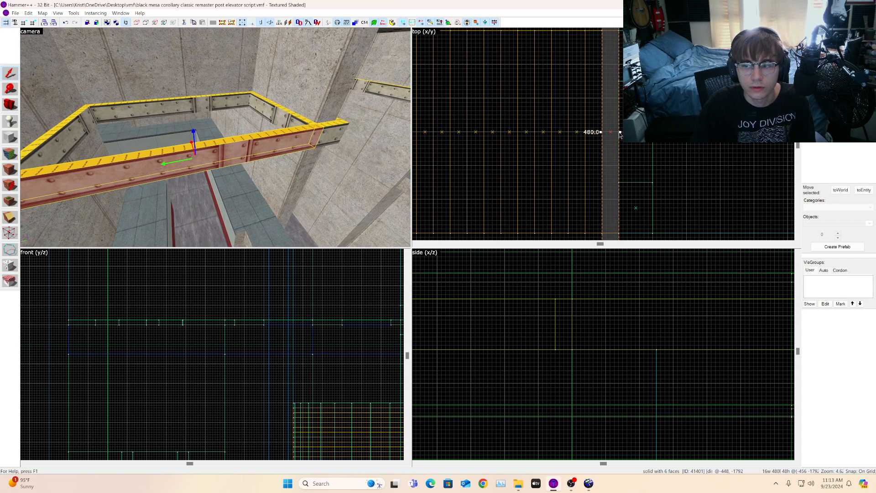
drag(620, 132, 637, 132)
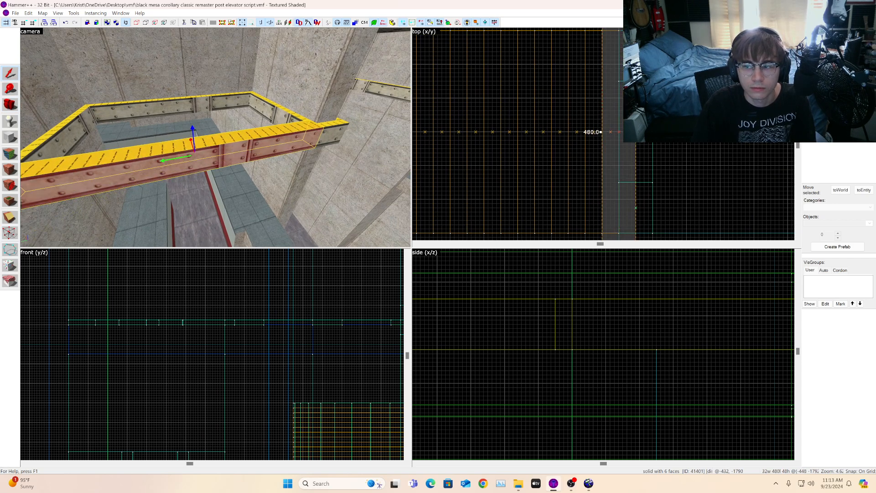
Step: Select the red strip brush on the wall and shorten it to 448 units long
key(Escape)
scroll(169, 133, up, 2)
click(10, 105)
drag(62, 110, 184, 138)
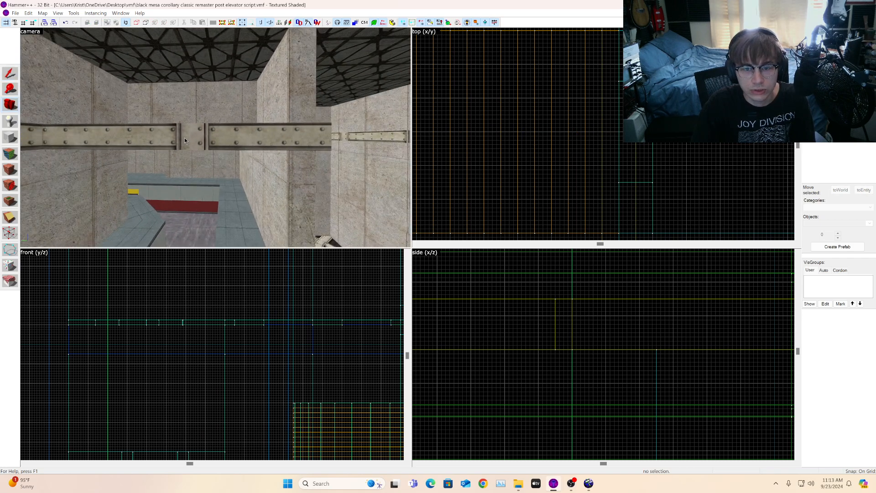
click(10, 73)
click(241, 131)
scroll(646, 199, down, 4)
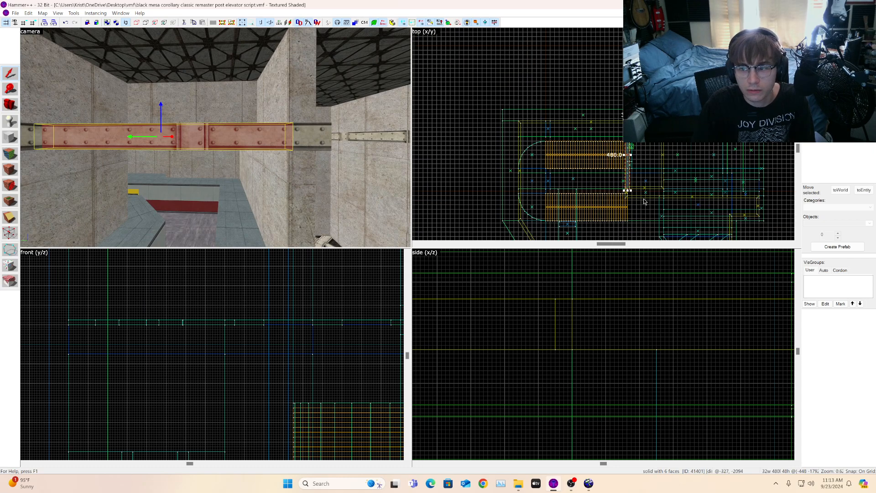
scroll(646, 200, up, 4)
drag(593, 163, 593, 149)
scroll(604, 196, down, 7)
scroll(602, 82, up, 5)
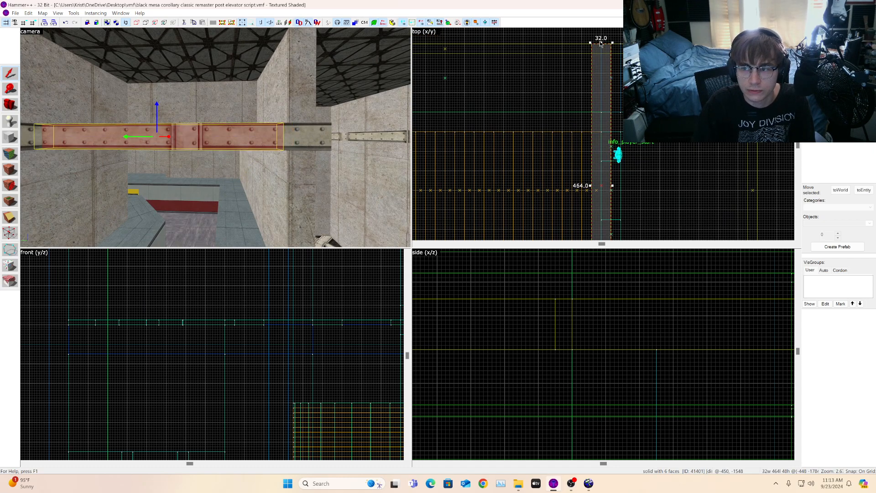
drag(601, 43, 602, 52)
key(a)
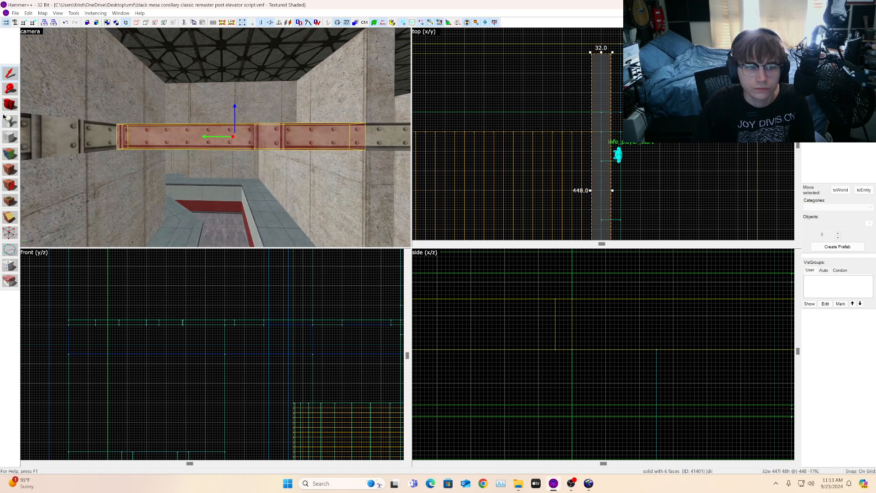
Step: Pick strip faces with the face edit tool and apply the strip texture to another strip face
key(w)
click(12, 154)
click(91, 136)
click(161, 136)
key(d)
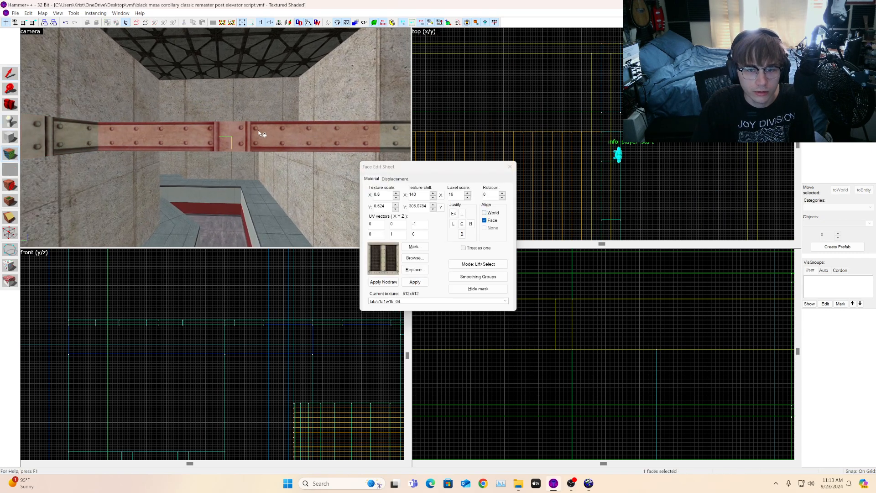
key(a)
click(14, 101)
drag(69, 110, 216, 138)
key(w)
key(d)
key(a)
click(12, 155)
click(281, 177)
key(d)
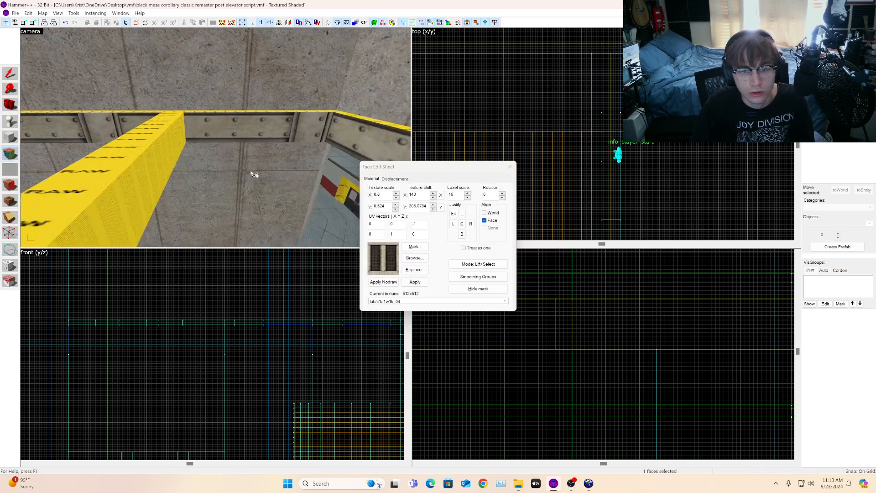
right_click(141, 138)
click(141, 138)
key(a)
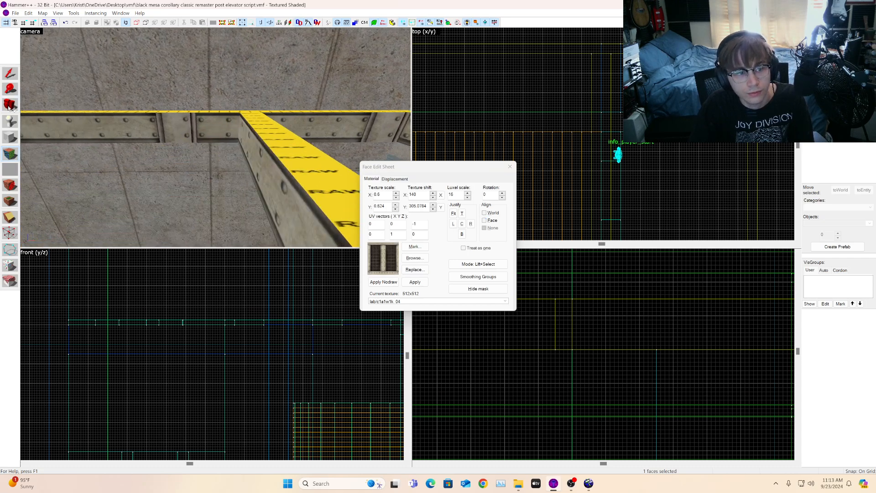
Step: Inspect the strip faces' texture alignment and the trim strips around the room
click(11, 105)
mouse_move(68, 109)
mouse_down()
mouse_move(215, 138)
mouse_move(174, 146)
mouse_up()
key(w)
key(shift+a)
click(187, 136)
key(a)
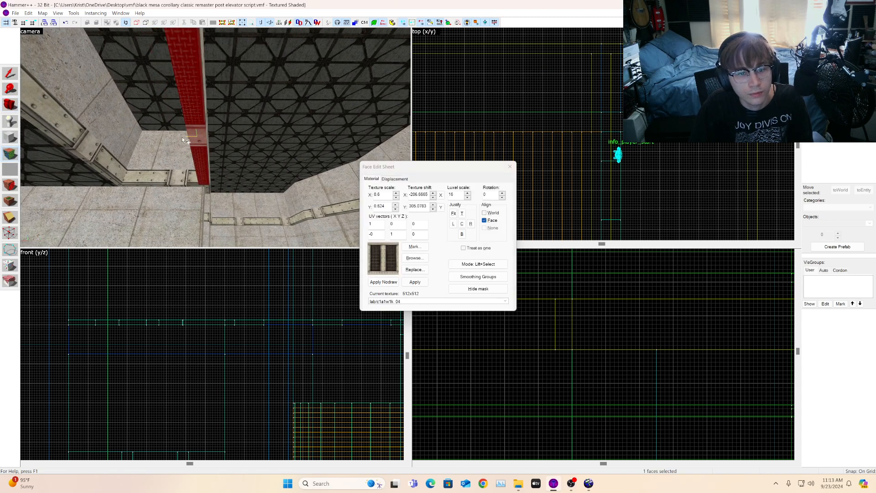
click(5, 106)
key(d)
drag(215, 138, 215, 138)
key(s)
key(w)
key(d)
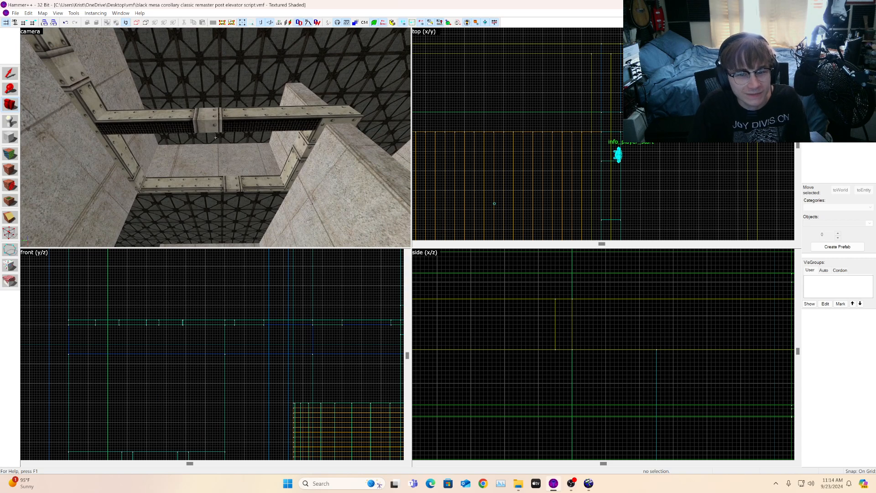
drag(215, 138, 216, 138)
key(w)
key(d)
key(s)
key(w)
key(s)
key(z)
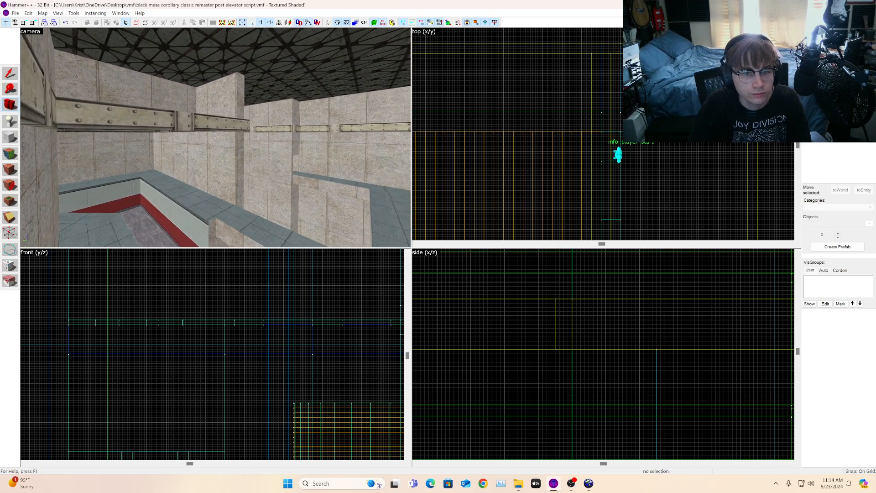
Step: Select another wall strip brush and move it along the wall
click(11, 73)
click(158, 118)
scroll(627, 158, up, 3)
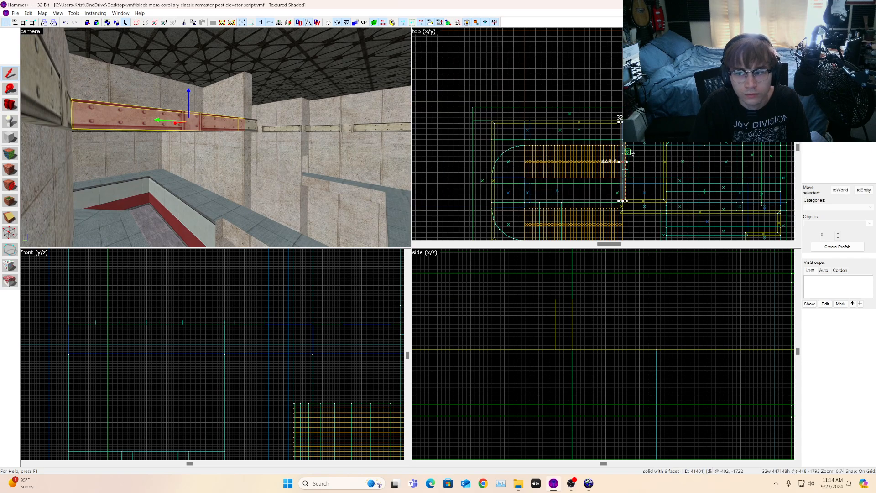
scroll(627, 157, up, 4)
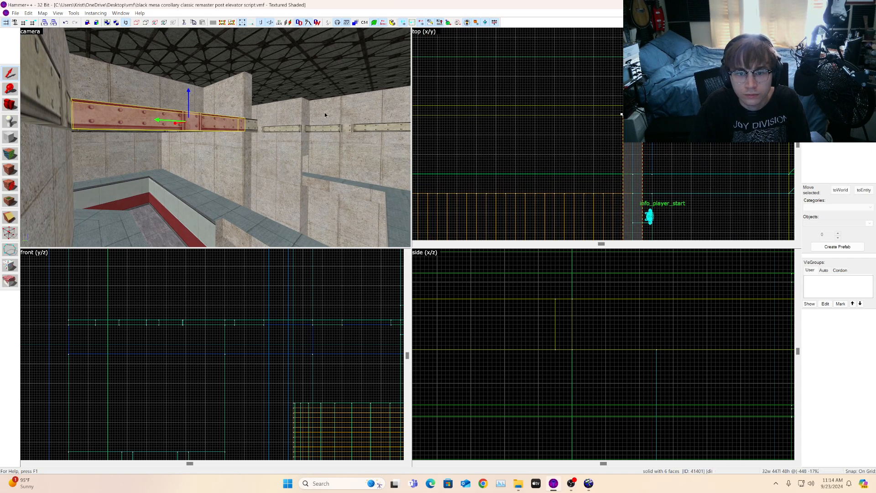
drag(646, 135, 526, 136)
key(w)
key(d)
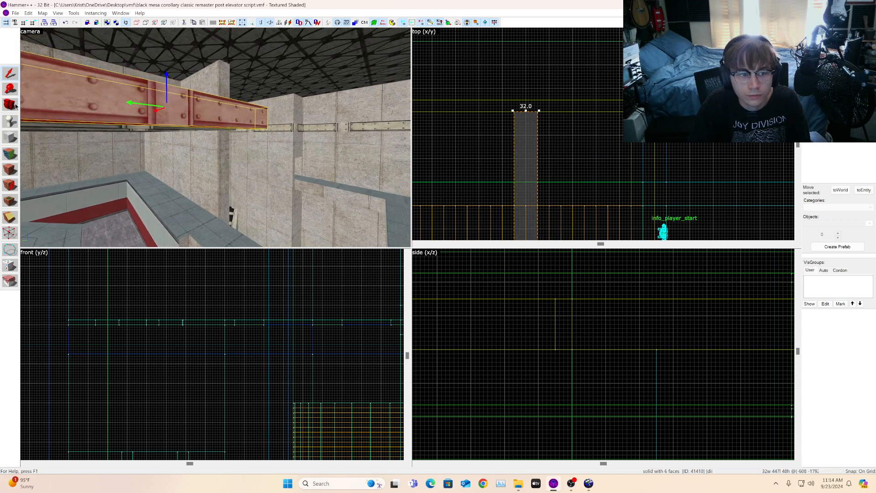
Step: Try moving the strip brush further along the wall, then undo the move
click(15, 105)
key(w)
drag(147, 110, 215, 138)
key(w)
key(w)
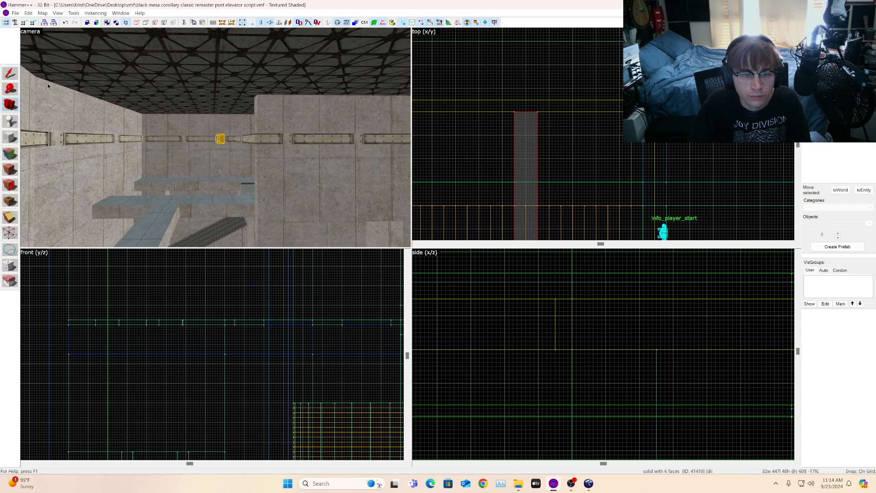
click(10, 73)
scroll(651, 82, down, 7)
scroll(646, 96, up, 10)
drag(647, 101, 591, 101)
scroll(593, 119, down, 10)
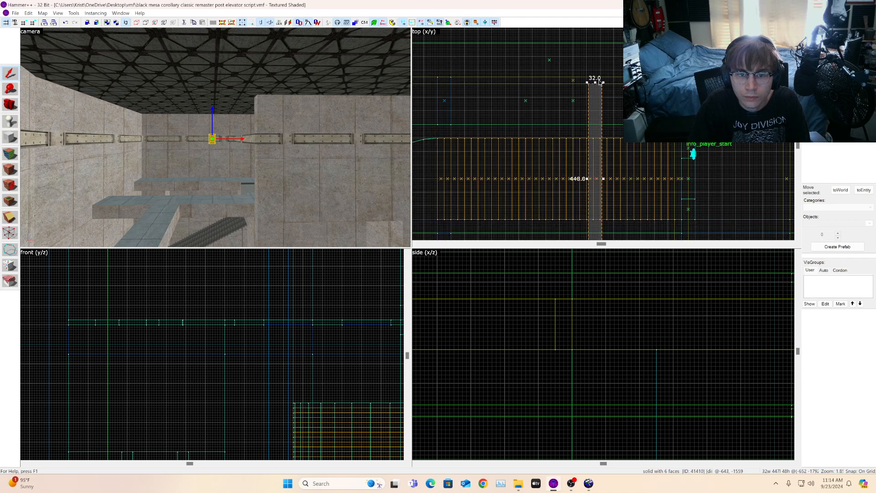
drag(594, 124, 591, 176)
scroll(591, 176, up, 6)
key(ctrl+z)
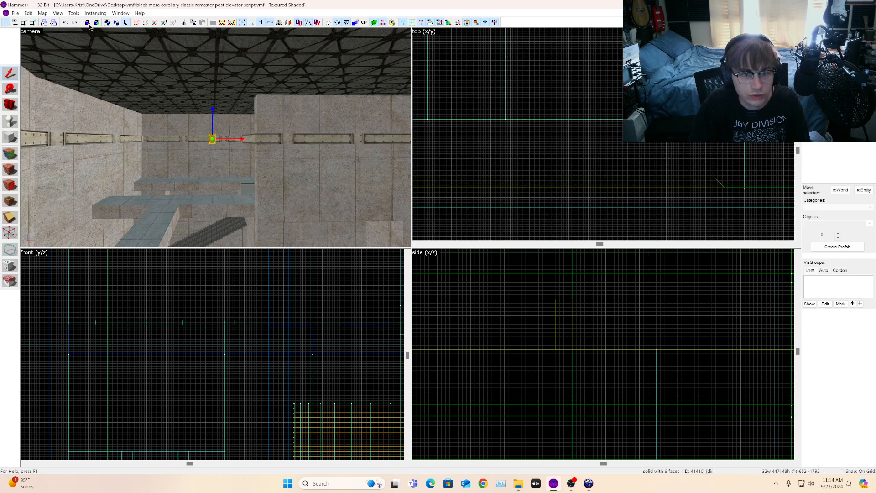
Step: Turn texture locking off and clear the selection
click(269, 23)
click(261, 23)
scroll(615, 104, down, 12)
scroll(614, 68, up, 7)
drag(614, 53, 626, 171)
scroll(612, 206, up, 8)
key(Escape)
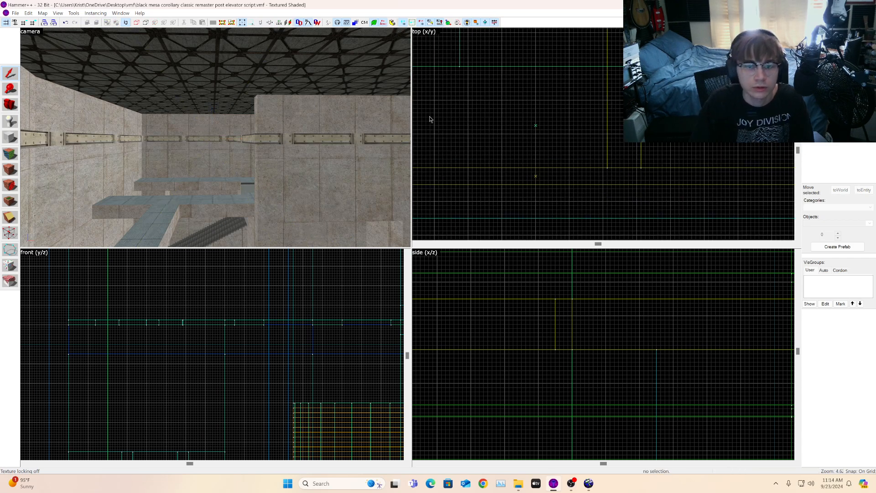
Step: Select a red strip face in face edit mode and apply its texture to the adjacent strip face
key(z)
key(s)
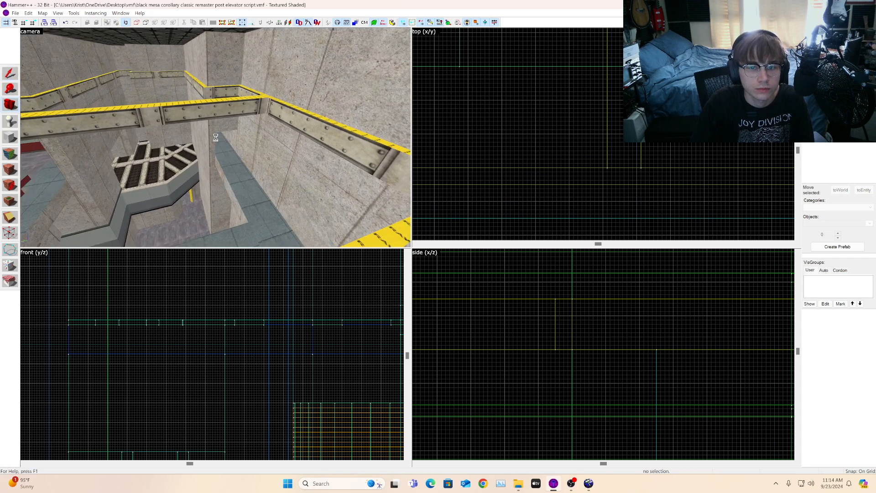
key(s)
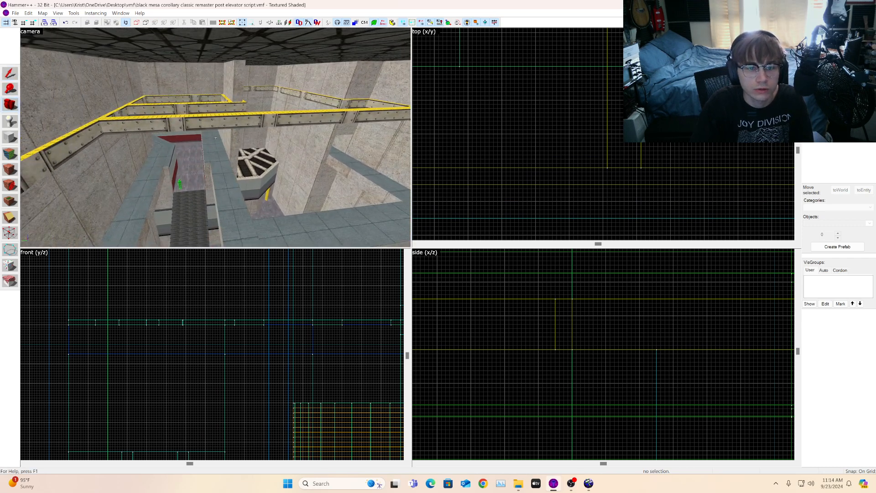
key(a)
key(d)
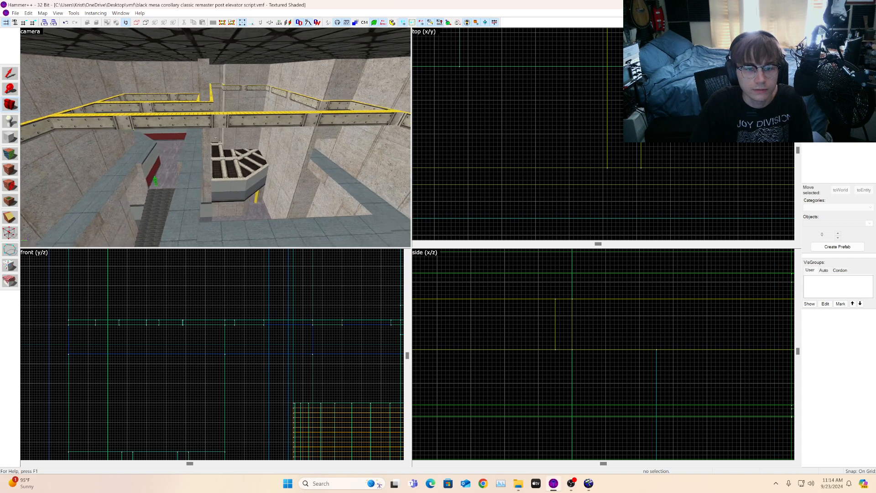
key(d)
key(a)
key(w)
key(shift+a)
click(179, 171)
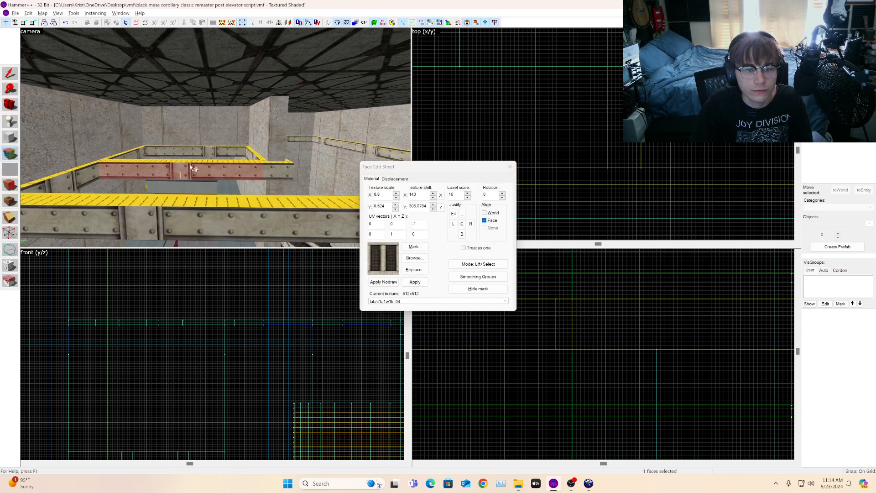
right_click(206, 148)
click(206, 150)
key(a)
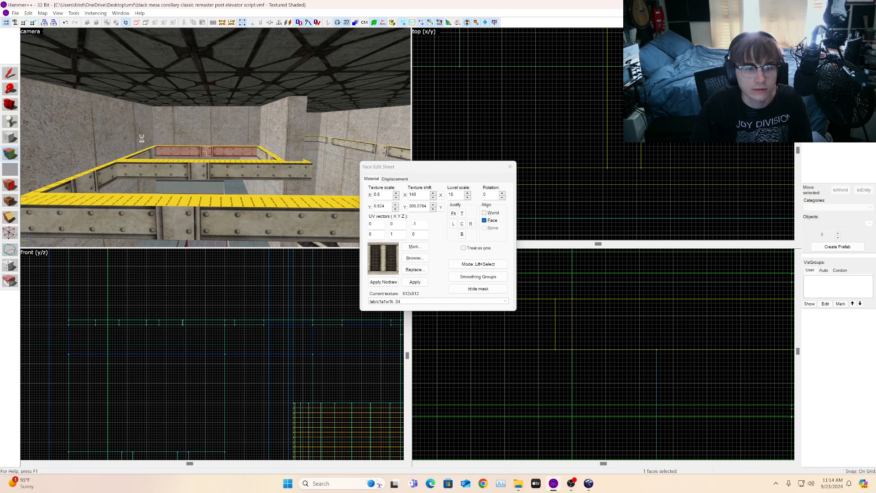
Step: Look over the trim strips along the room's walls and corners
click(11, 106)
key(s)
drag(59, 114, 216, 138)
key(w)
key(s)
key(d)
key(s)
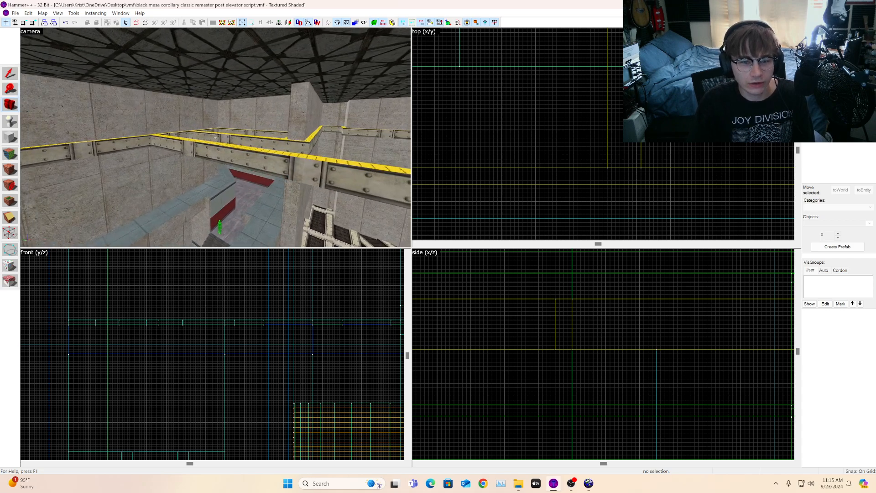
key(z)
key(z)
key(w)
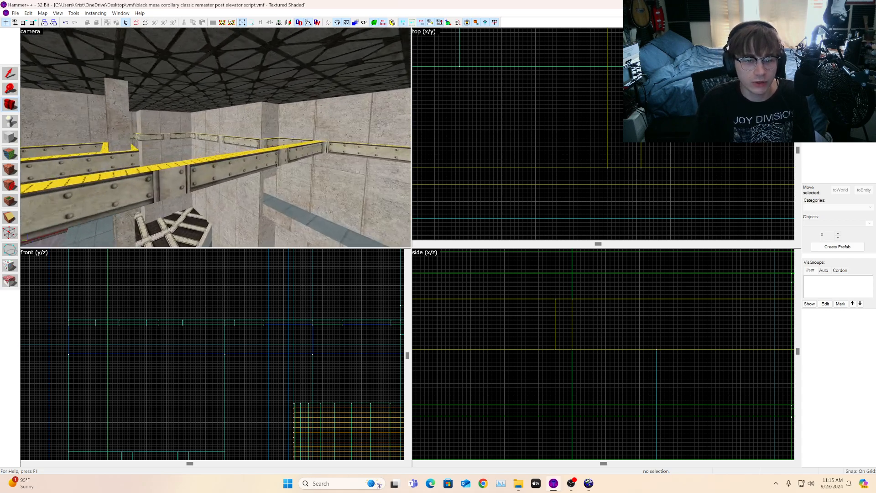
key(w)
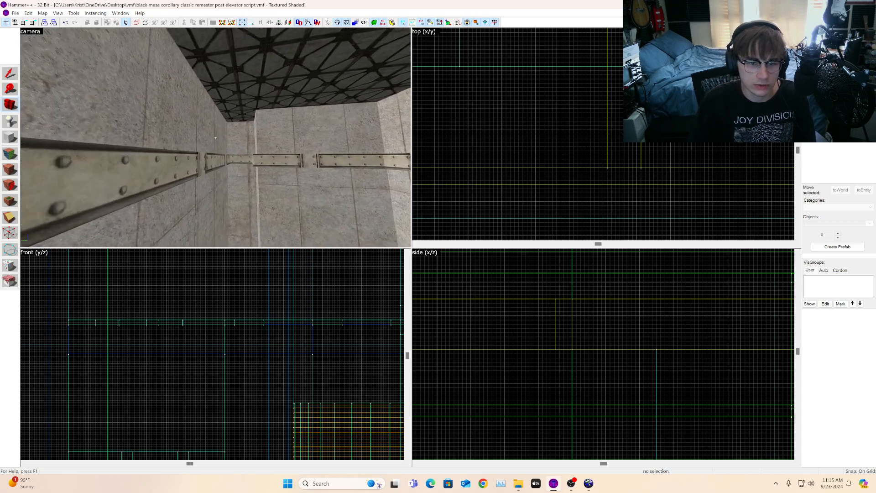
key(w)
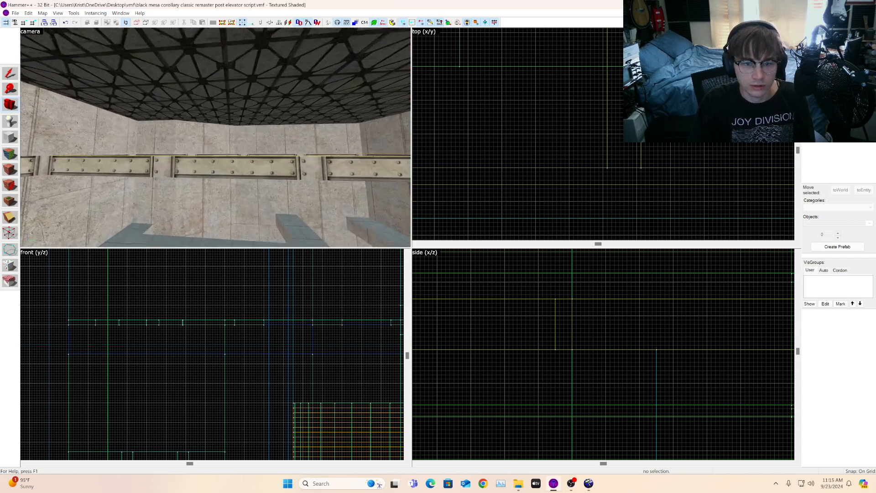
key(w)
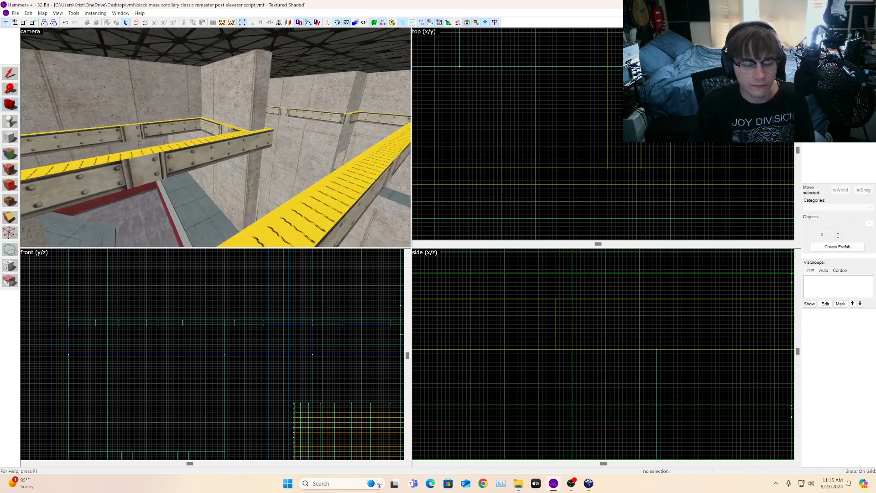
key(a)
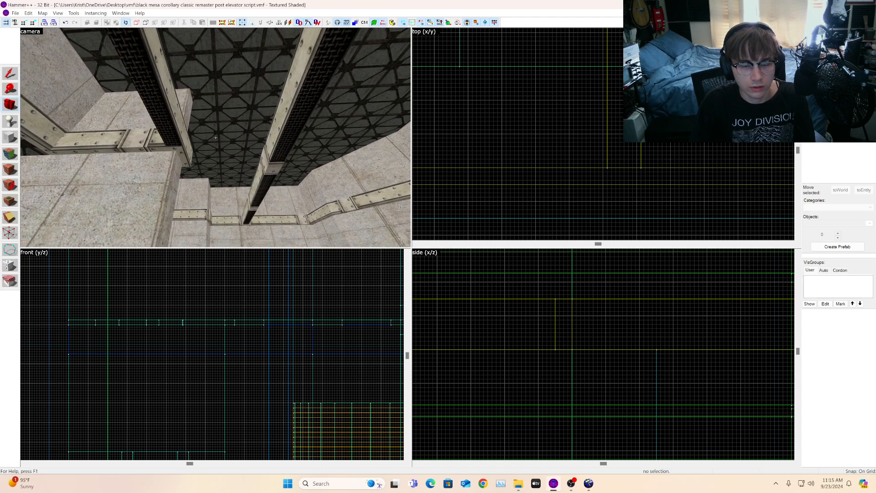
key(d)
key(w)
key(w)
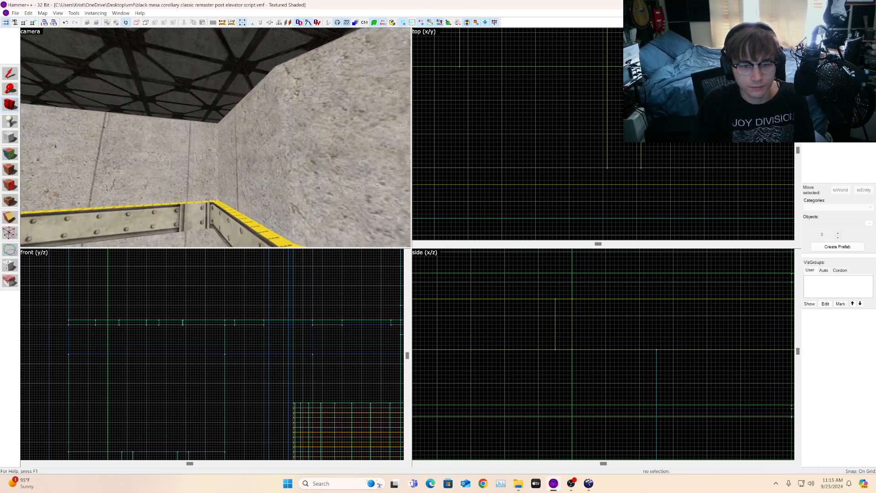
key(z)
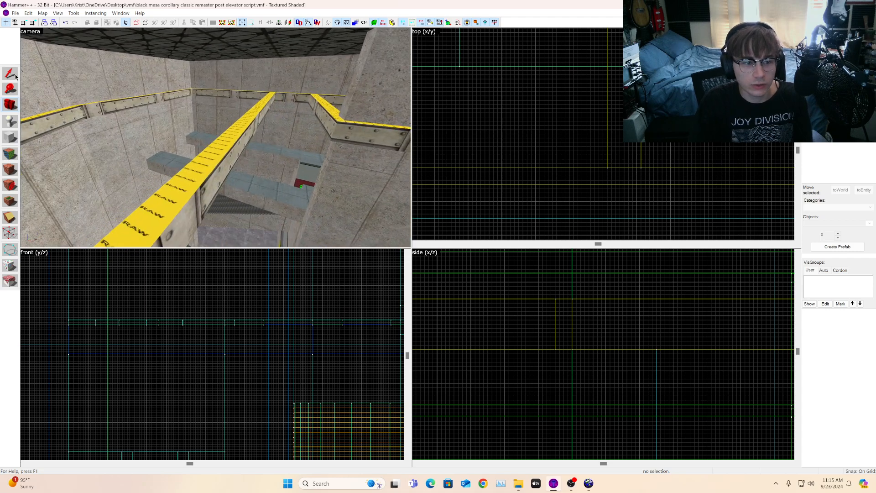
Step: Select the long strip brush above the walkway and move it sideways
click(216, 154)
key(ctrl+e)
scroll(579, 157, up, 3)
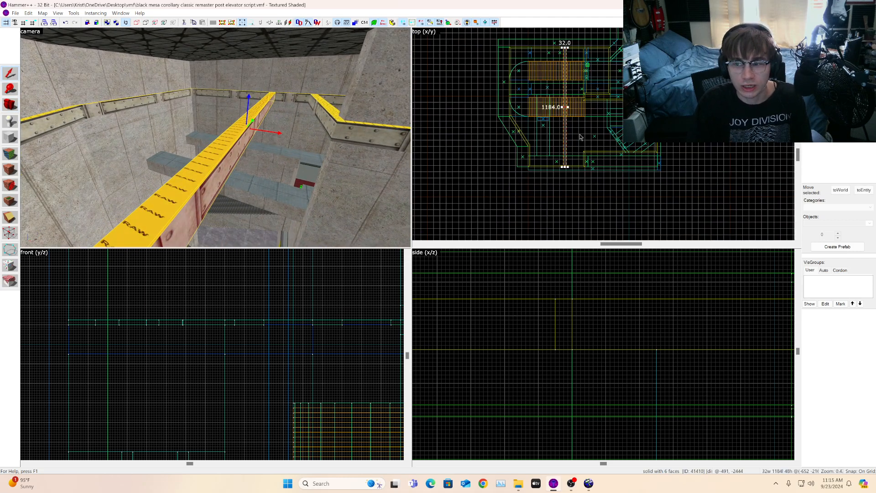
scroll(475, 207, up, 4)
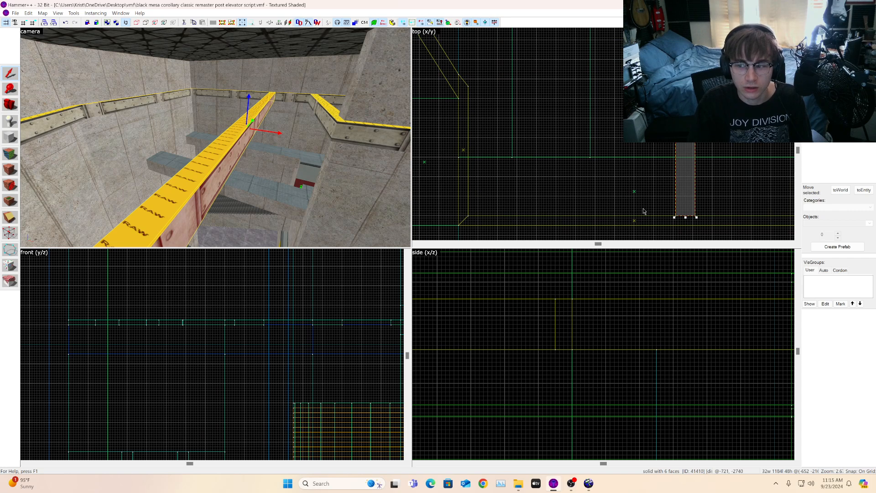
scroll(643, 212, up, 1)
scroll(694, 215, down, 1)
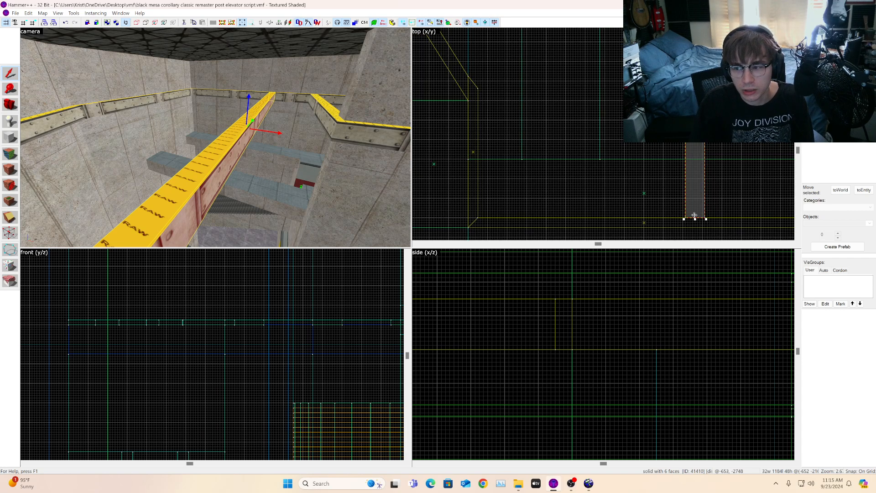
drag(695, 213, 557, 213)
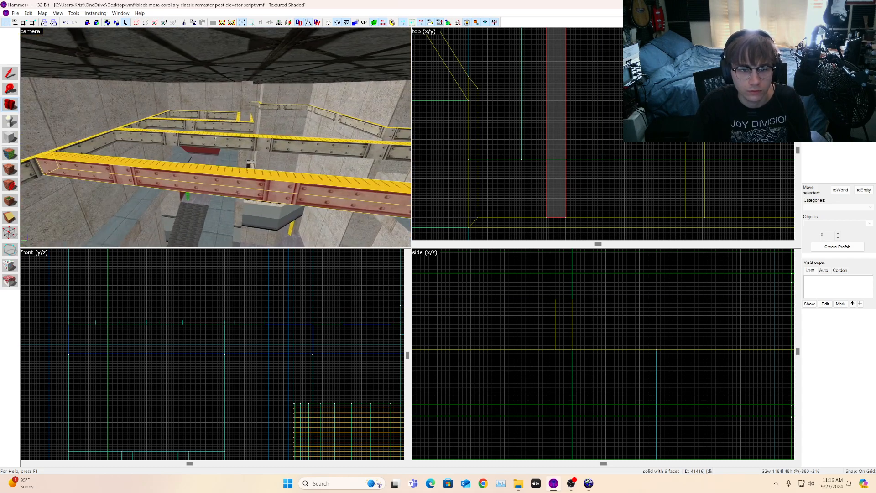
key(a)
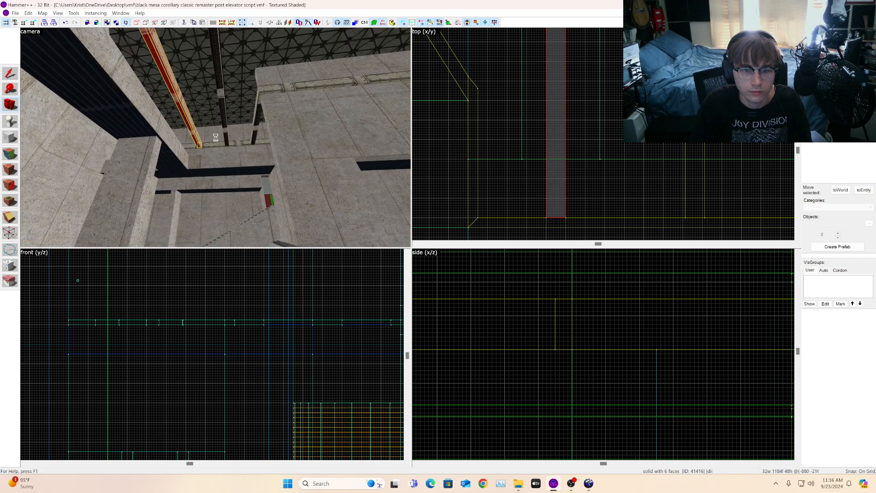
Step: Select the red strip brush near the ceiling and stretch its end in the top view out to the wall corner
scroll(574, 109, down, 3)
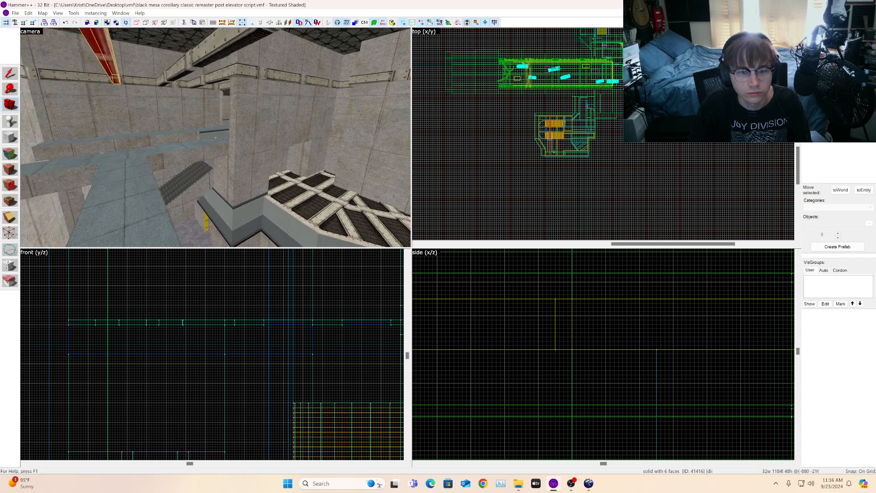
key(s)
key(w)
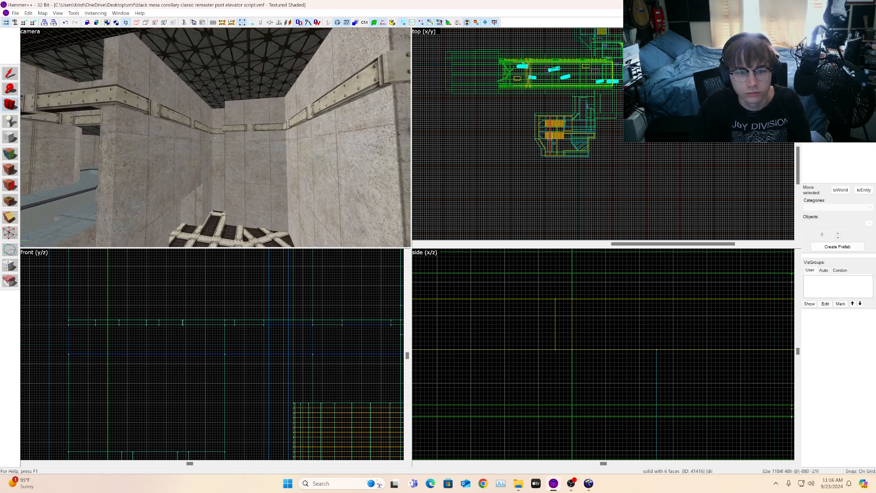
key(s)
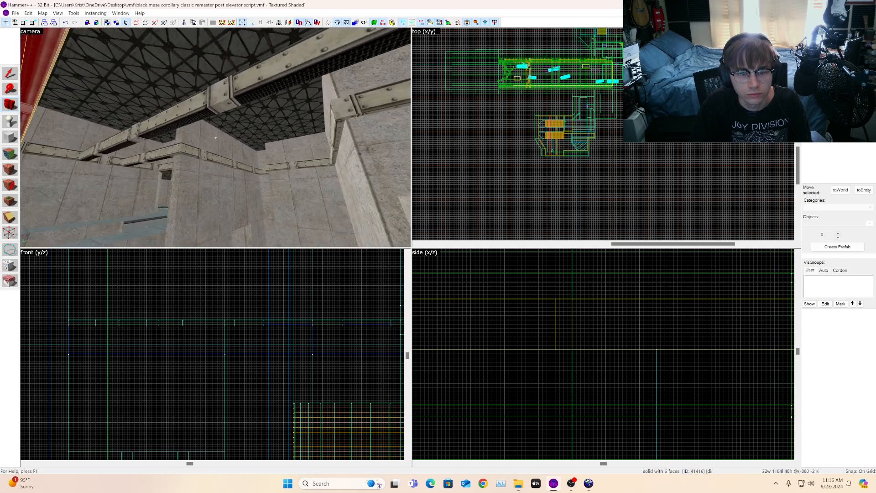
key(s)
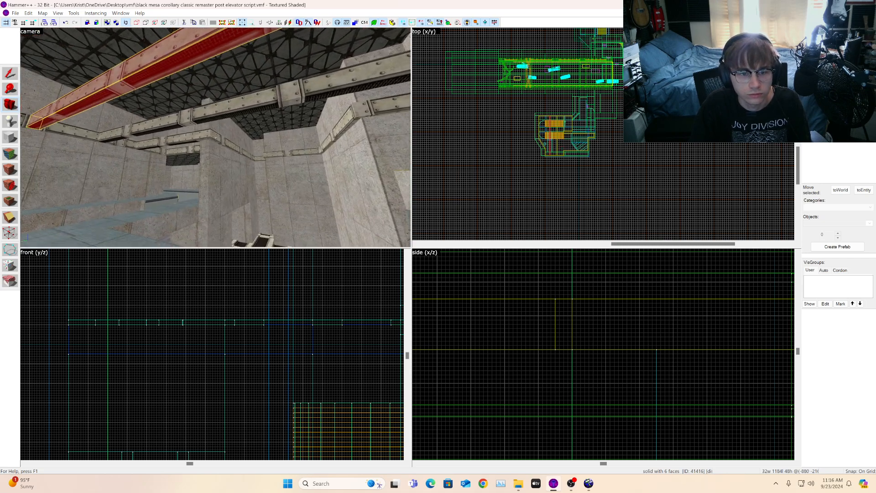
key(shift+s)
scroll(537, 113, up, 5)
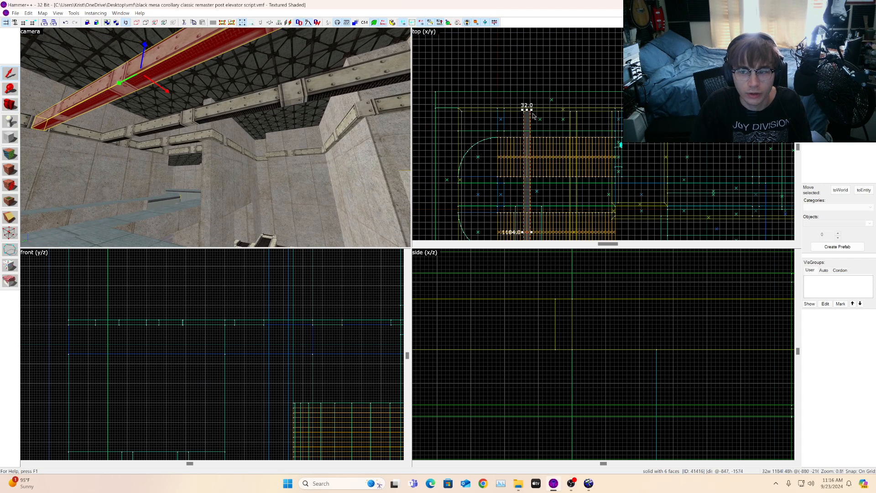
drag(526, 117, 652, 118)
middle_drag(652, 118, 665, 73)
scroll(665, 72, up, 3)
scroll(665, 73, up, 3)
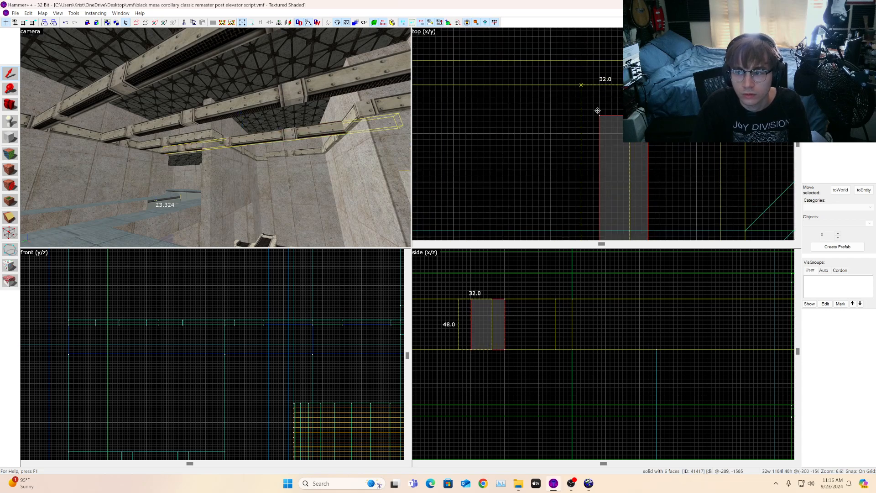
Step: Shift the strip brush sideways in the top view so it lines up with the corner
key(Left)
key(w)
click(9, 103)
drag(99, 112, 99, 111)
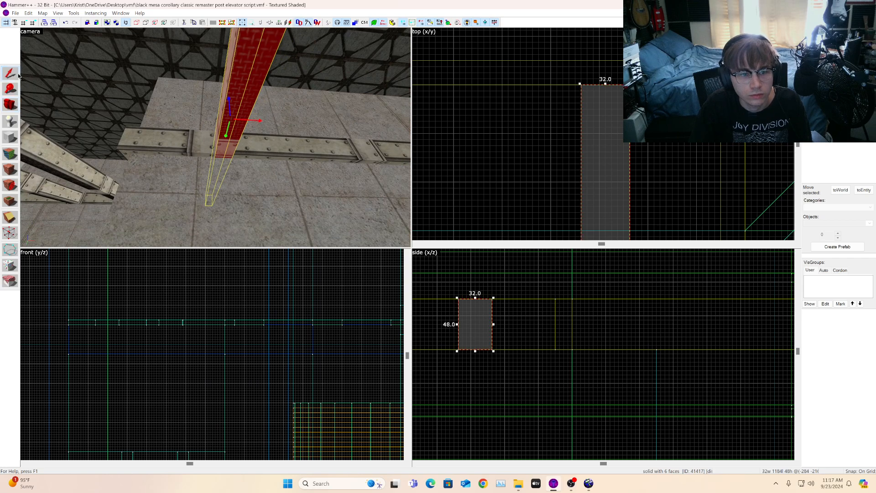
scroll(685, 168, down, 4)
scroll(619, 136, up, 5)
scroll(617, 136, up, 1)
drag(661, 135, 598, 137)
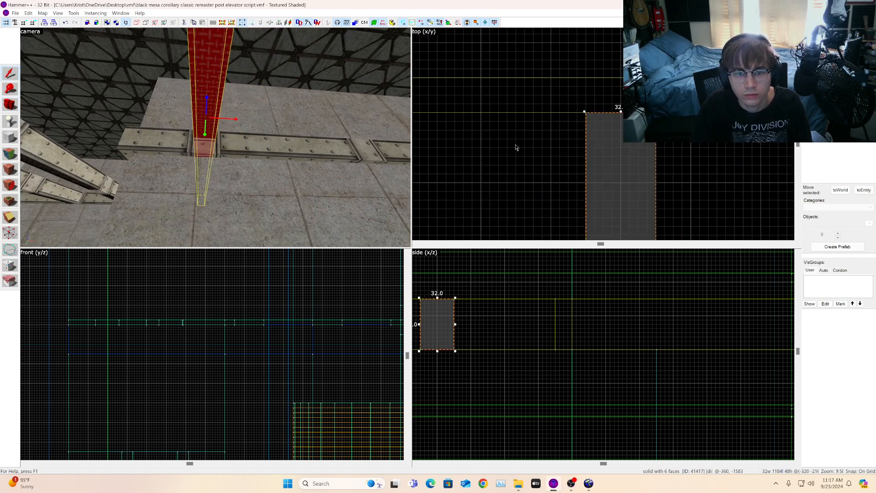
Step: Nudge the strip brush slightly in the top view, then clear the selection
key(a)
key(z)
key(s)
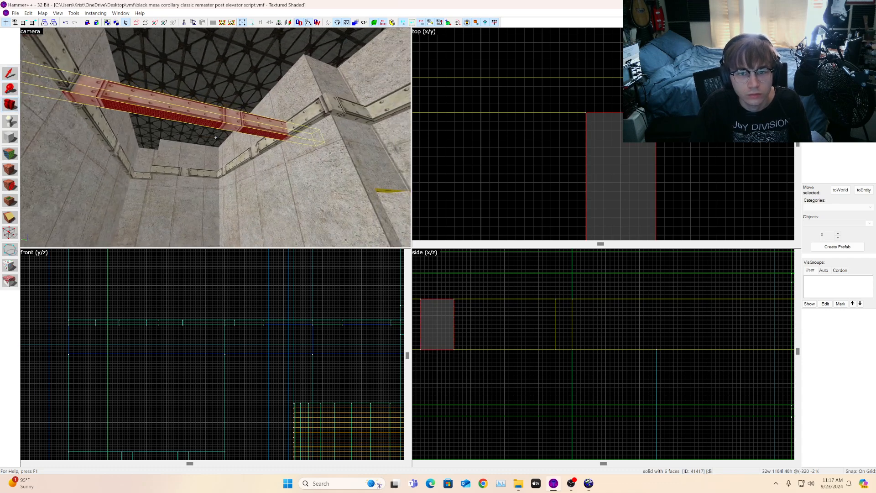
key(w)
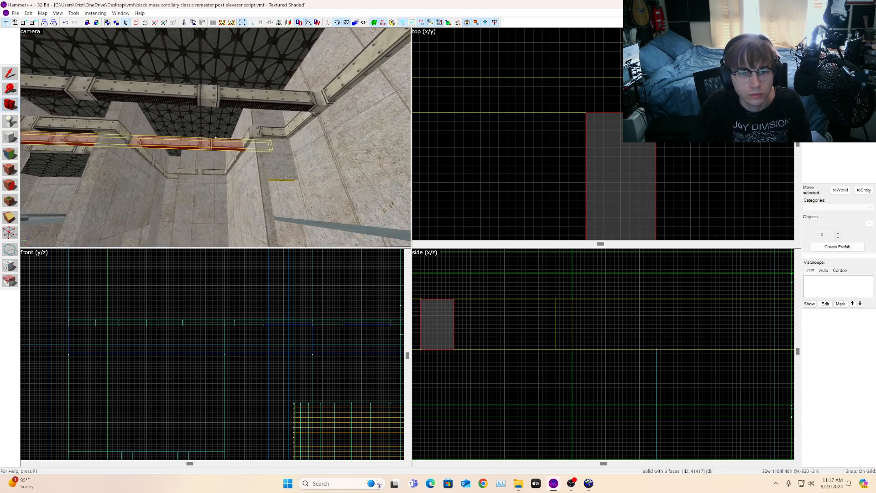
key(s)
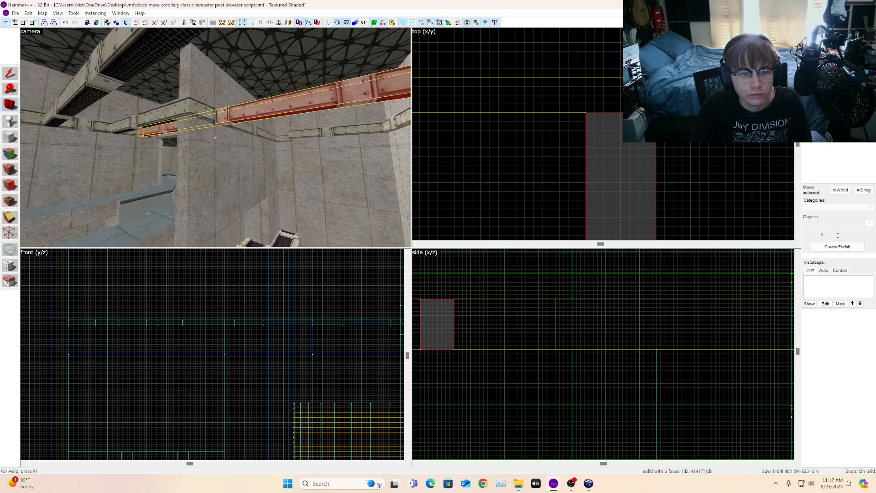
key(z)
click(10, 74)
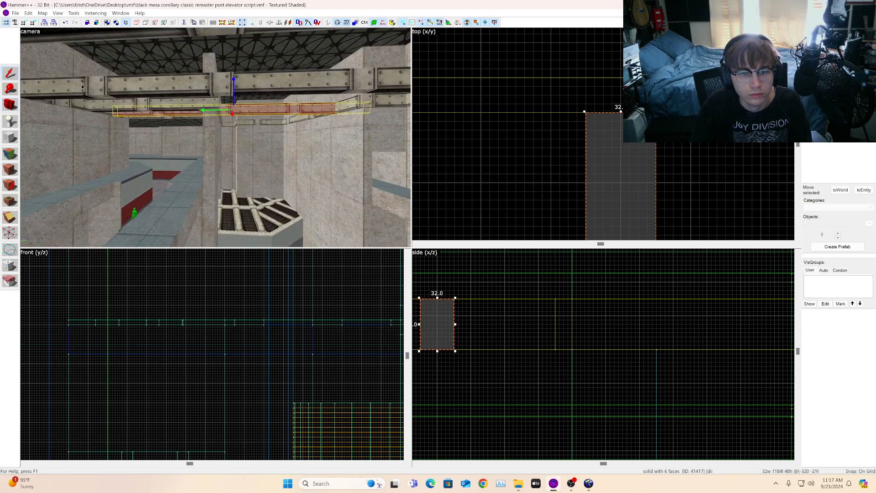
scroll(682, 79, down, 12)
scroll(676, 81, up, 3)
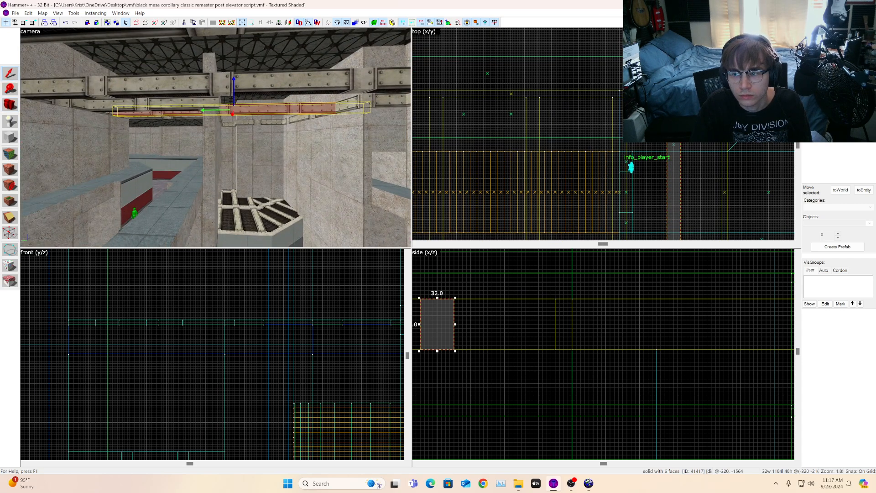
scroll(694, 182, down, 10)
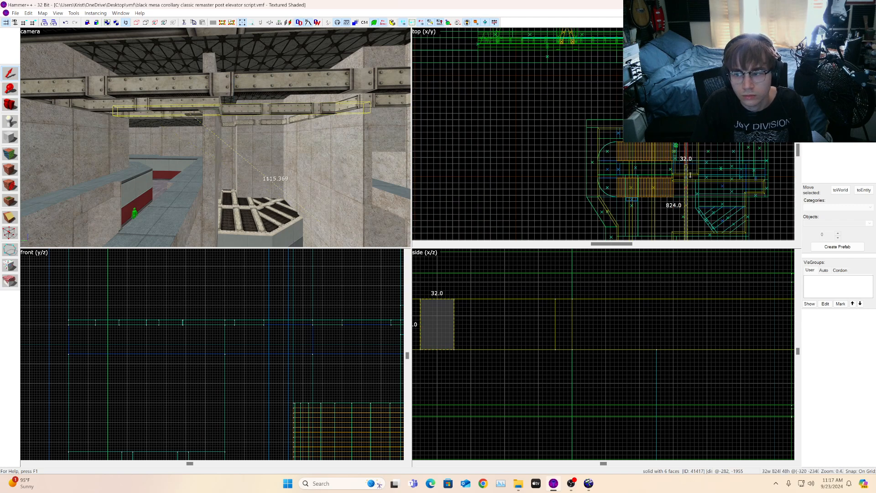
scroll(694, 183, up, 15)
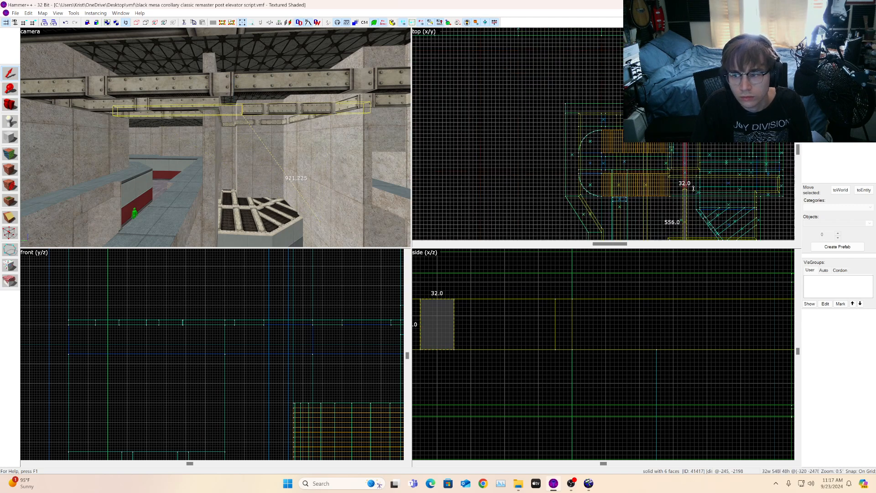
drag(685, 169, 683, 160)
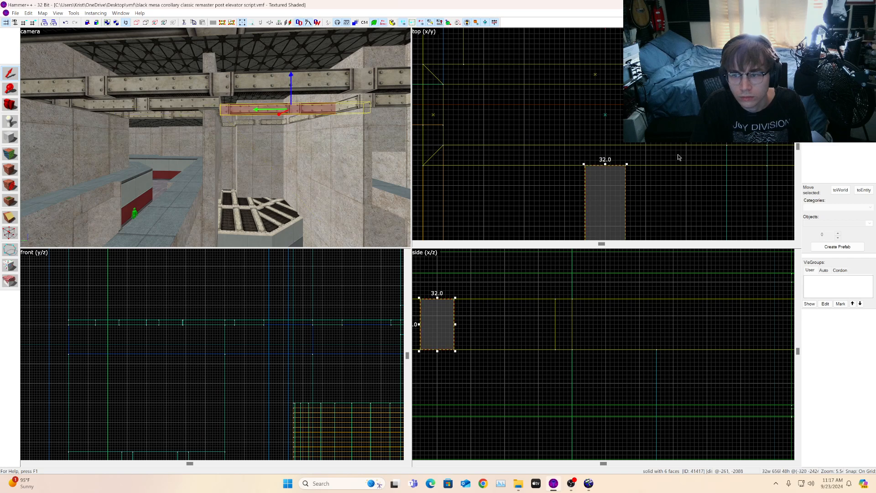
key(Escape)
Step: Select the strip brush along the upper wall and stretch it in the top view toward the far wall, then deselect
key(z)
key(w)
key(s)
key(d)
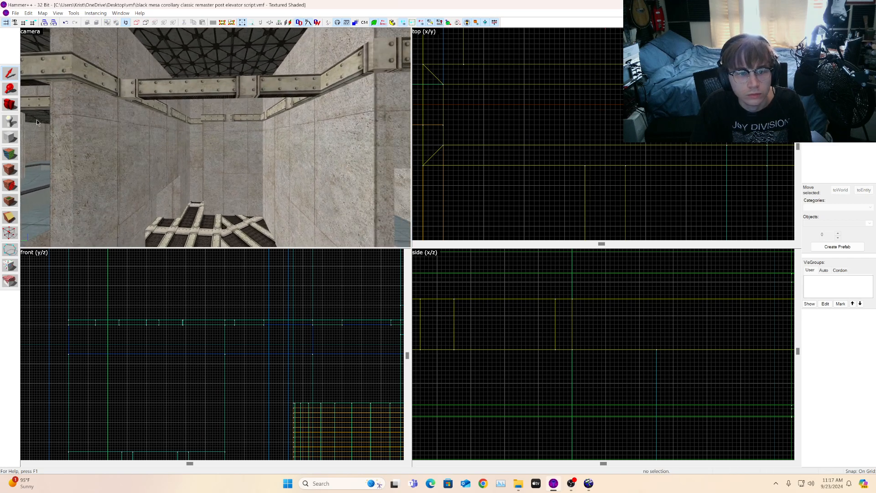
click(12, 106)
key(z)
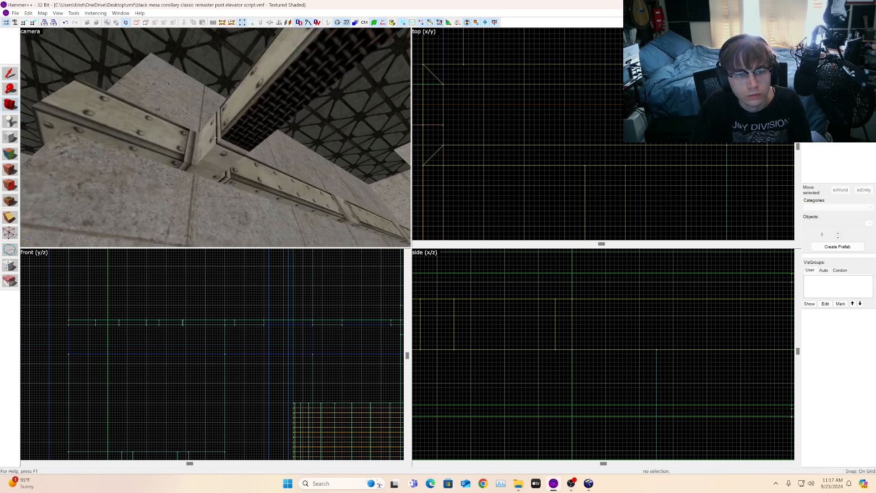
key(s)
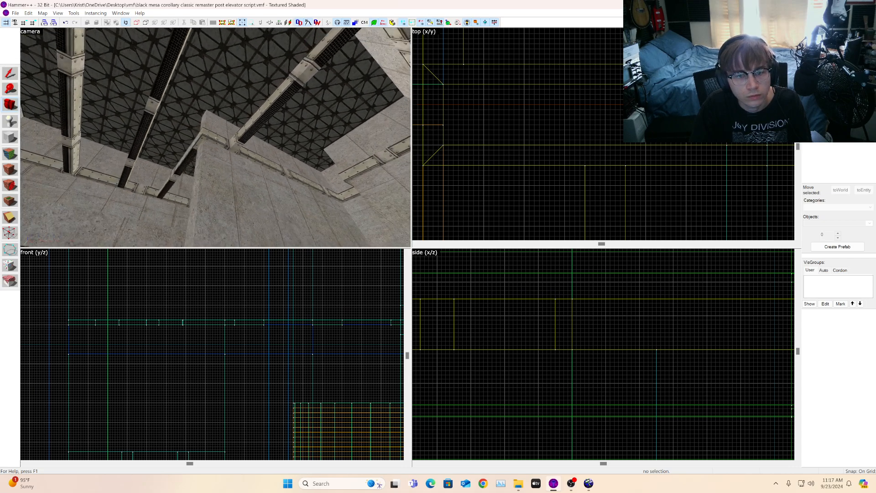
key(w)
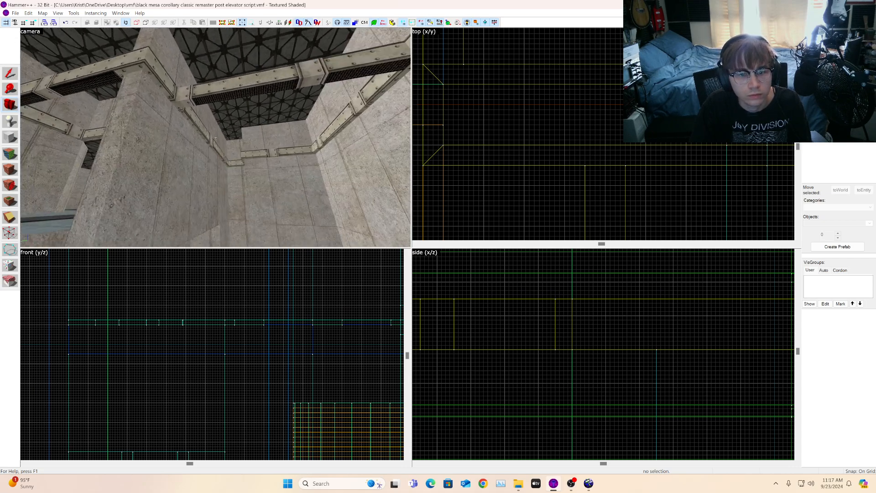
key(z)
click(171, 108)
scroll(664, 183, down, 14)
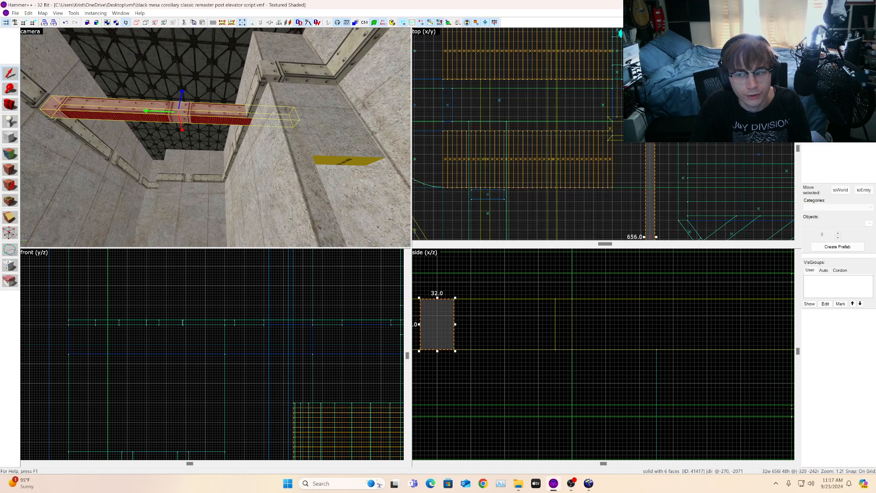
scroll(663, 176, up, 11)
scroll(665, 200, up, 2)
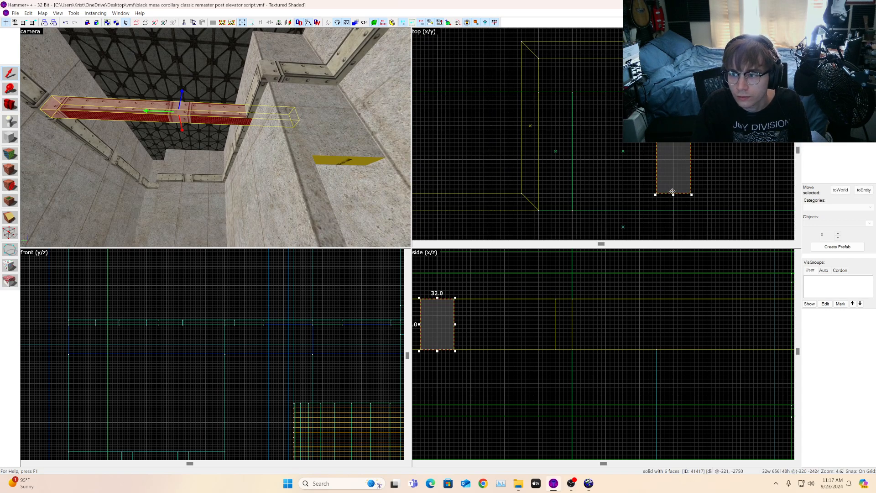
drag(675, 195, 686, 97)
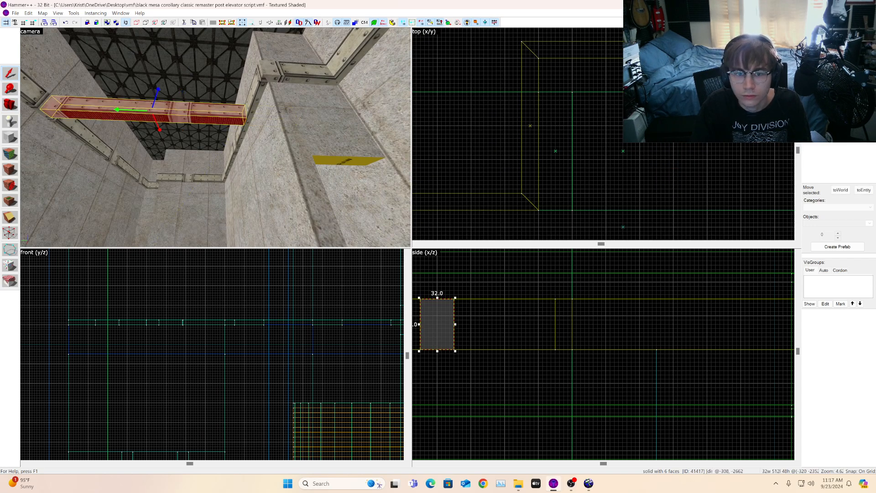
key(Escape)
Step: Select the vent trim strip on the ceiling beam and stretch it sideways in the top view
key(z)
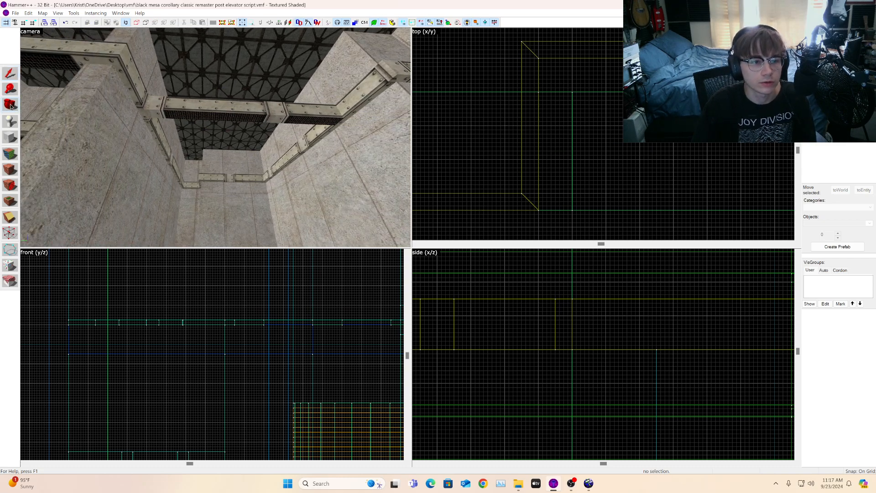
key(s)
key(z)
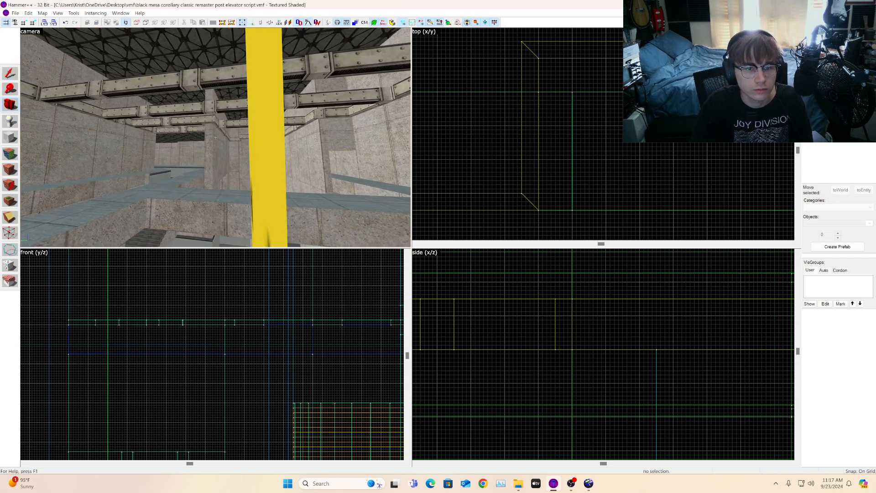
key(w)
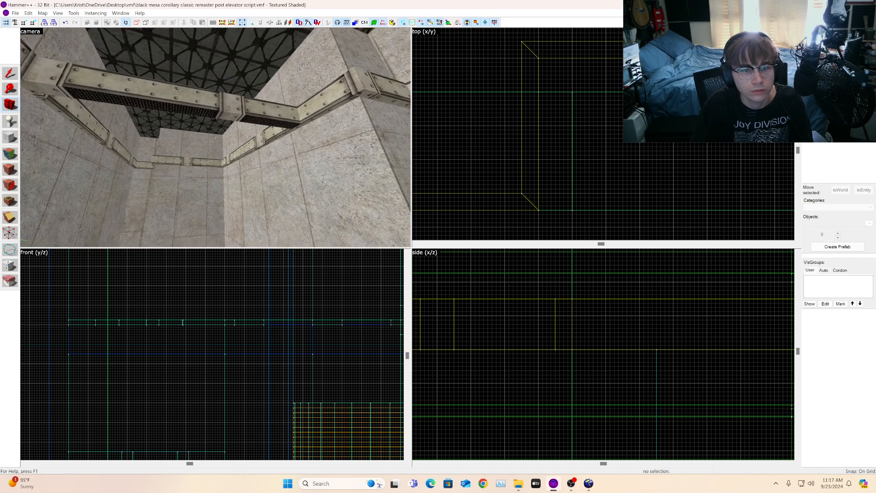
key(z)
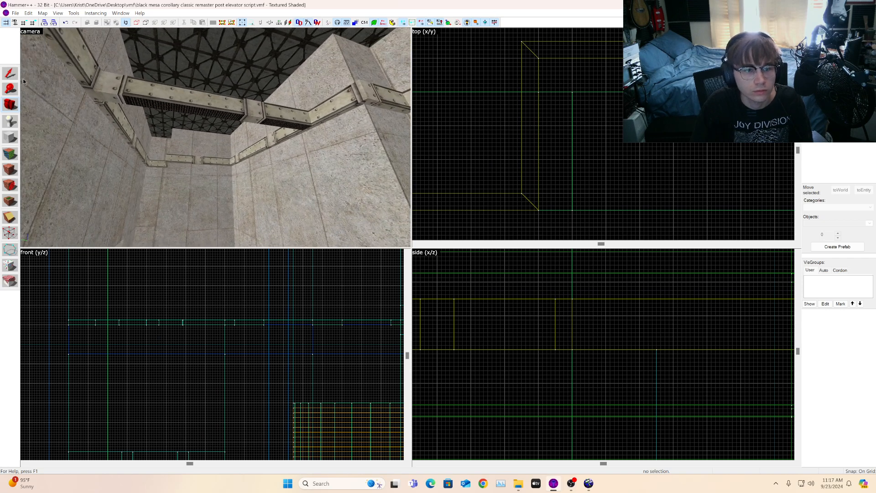
click(203, 116)
scroll(474, 133, down, 3)
scroll(627, 94, up, 5)
shift+drag(635, 107, 760, 109)
key(w)
Step: Select the vertical strip brush at the corner and move it sideways in the top view, then deselect
click(10, 105)
drag(215, 138, 71, 119)
scroll(647, 153, down, 5)
scroll(652, 151, up, 11)
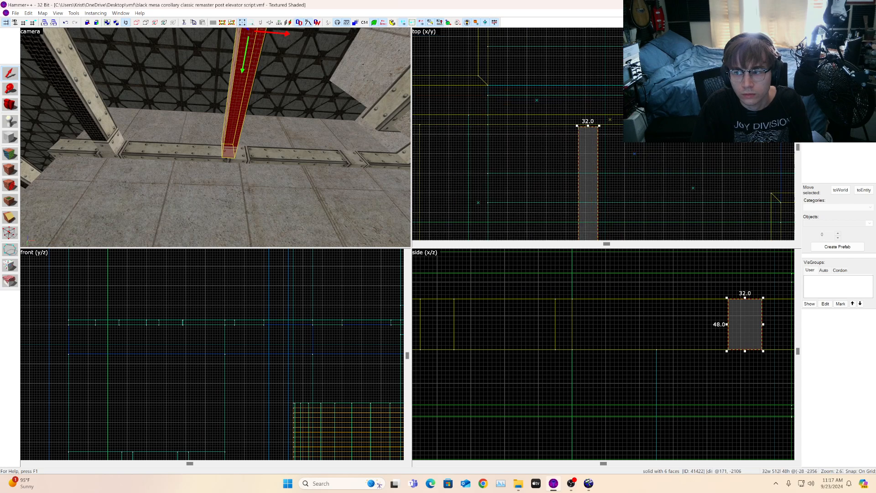
drag(538, 124, 575, 118)
key(Escape)
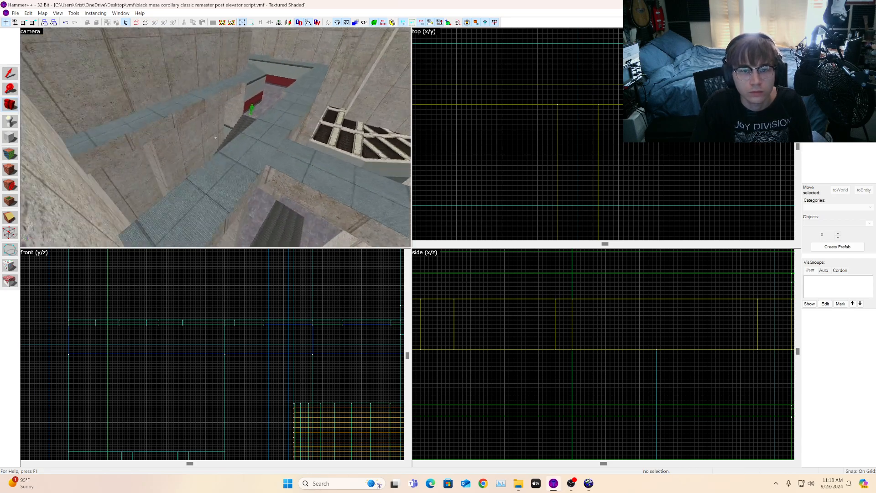
Step: Fly the camera around the room to inspect the trim strips along the walls and corners
key(w)
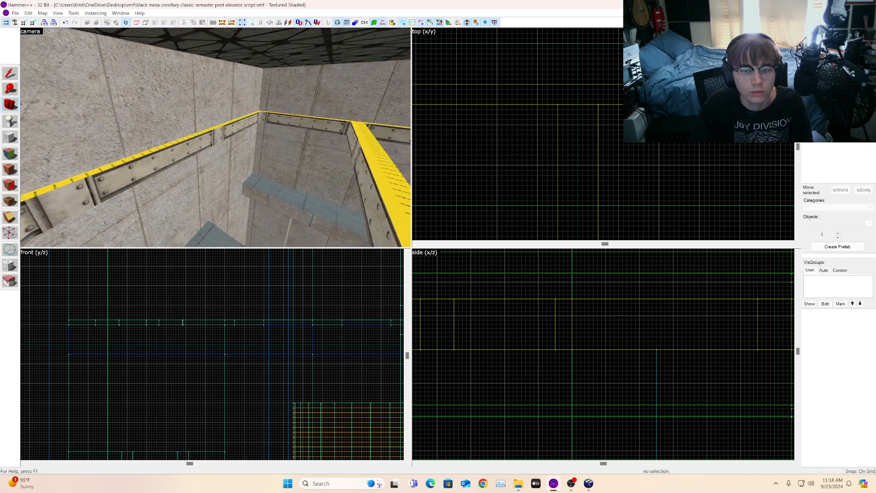
key(w)
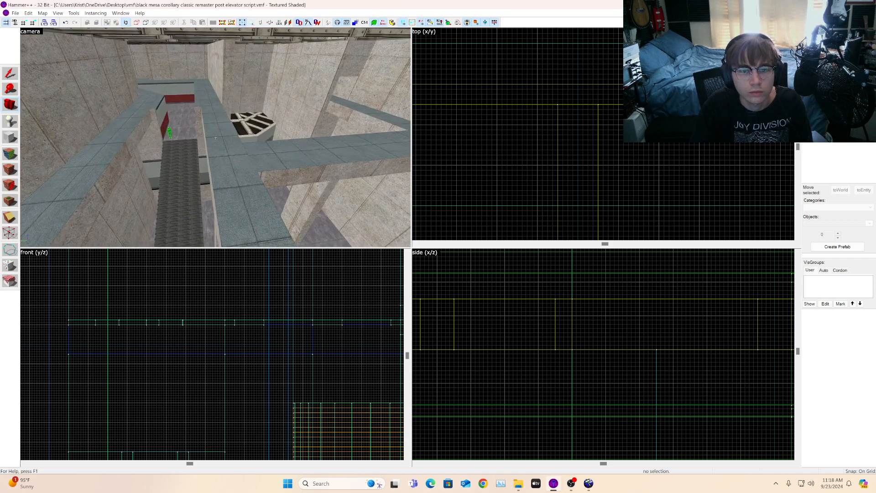
key(w)
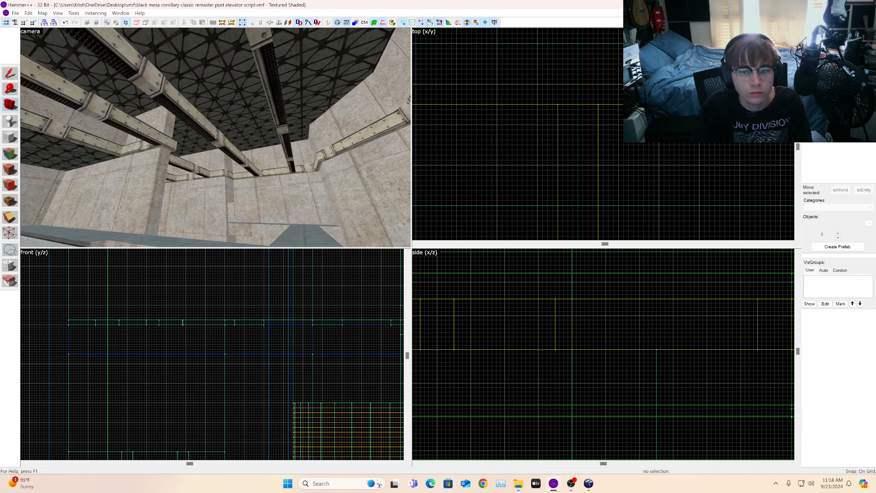
key(w)
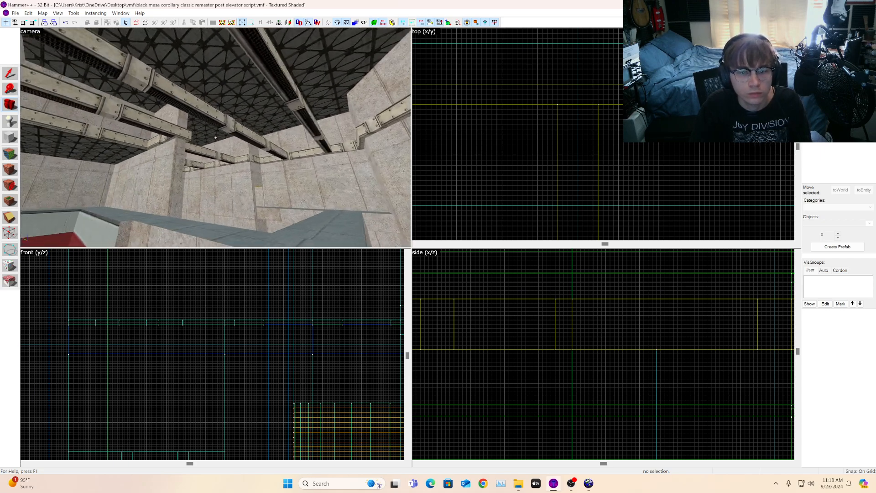
key(s)
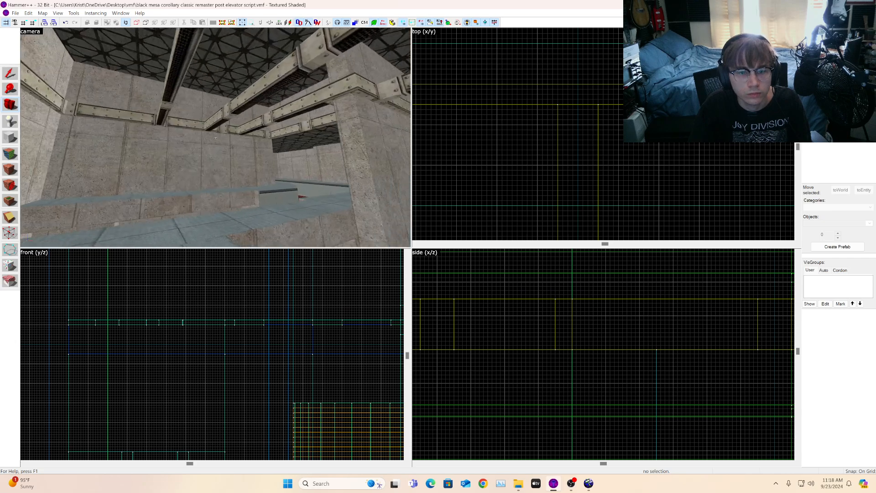
key(w)
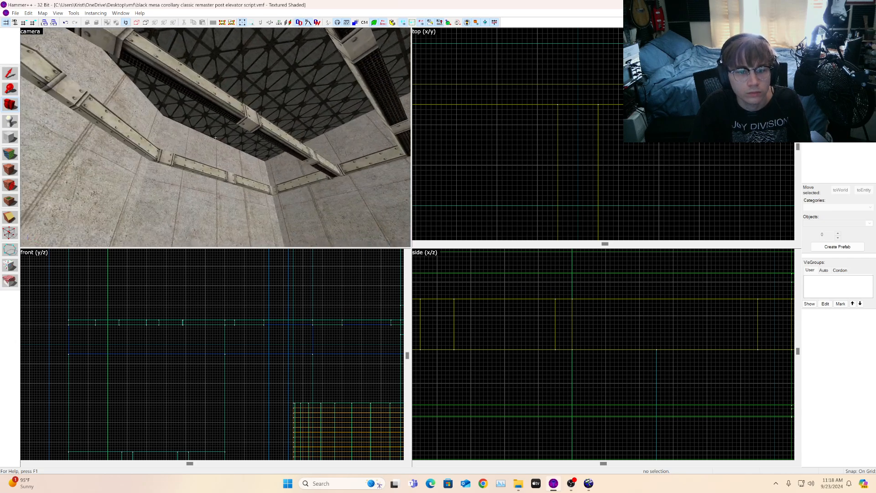
Step: Select the ceiling beam strip and move it toward the curved corner in the top view
key(w)
key(w)
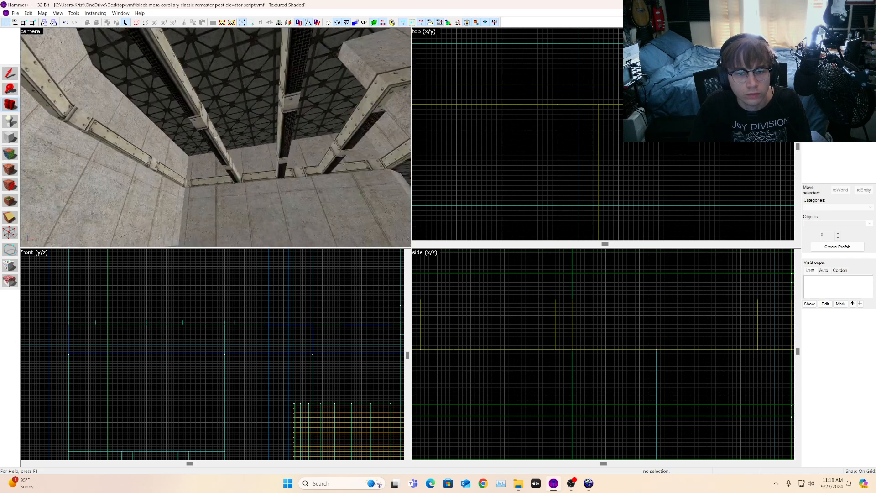
key(z)
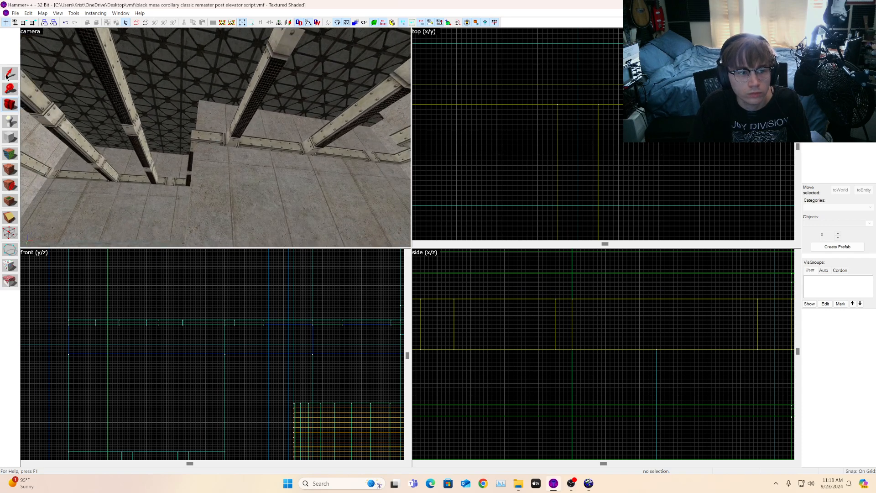
click(271, 112)
scroll(562, 134, down, 5)
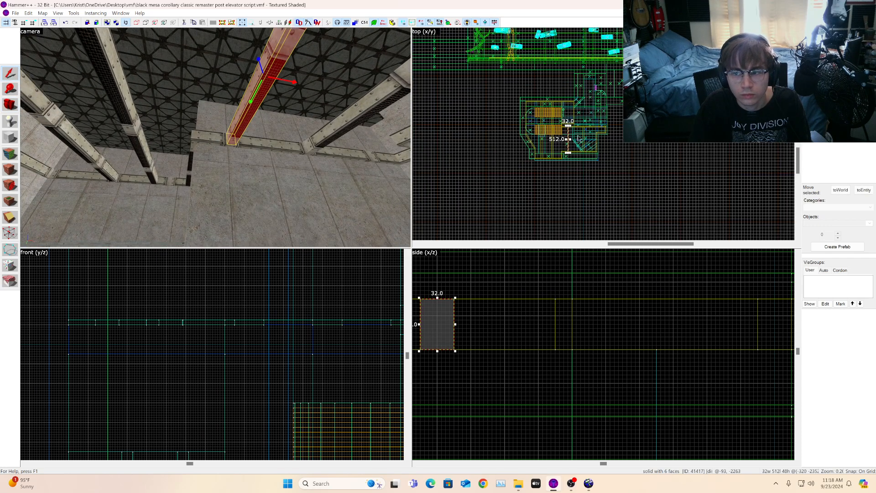
drag(562, 133, 479, 126)
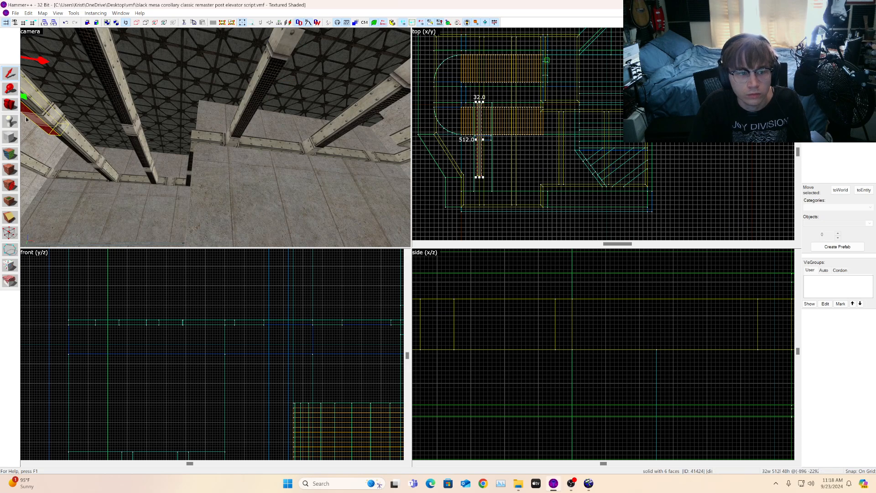
Step: Rotate the selected beam 90 degrees with the Transformation command so it runs horizontally in the top view
key(w)
drag(146, 133, 216, 138)
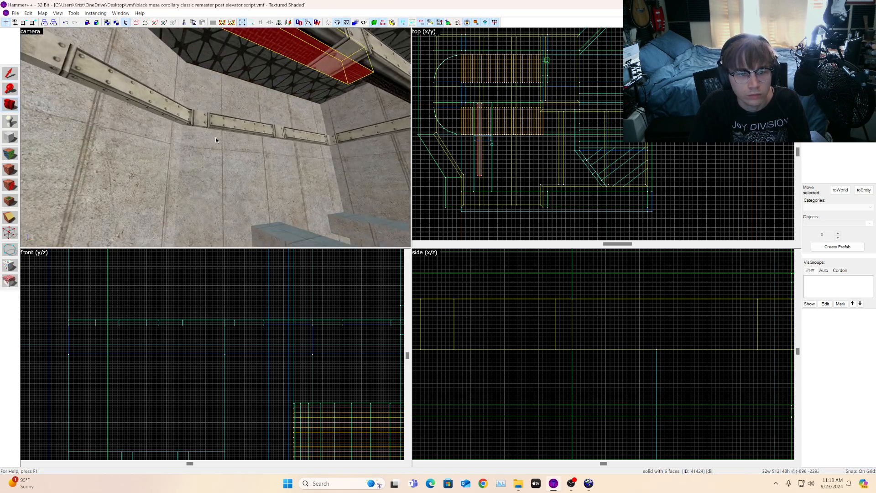
click(8, 77)
scroll(577, 125, down, 3)
scroll(579, 122, up, 2)
key(ctrl+m)
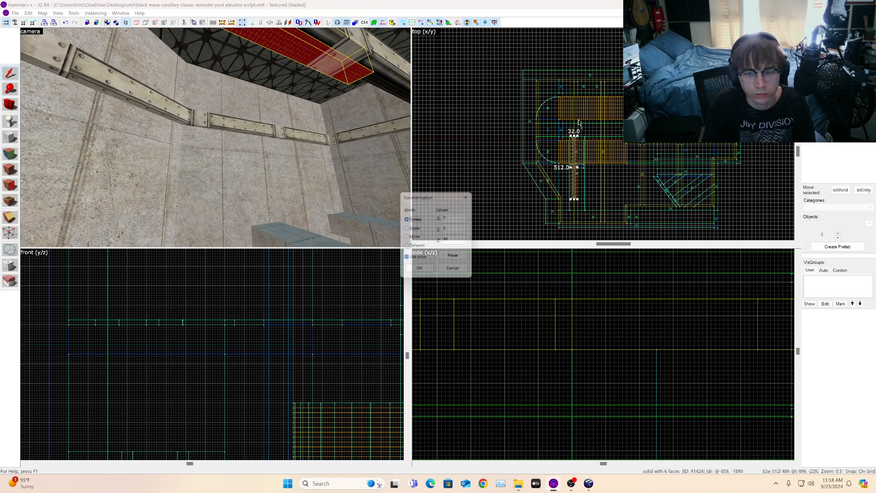
key(Return)
Step: Move the rotated beam against the upper wall and shorten it to 304 units in the top view
scroll(581, 113, up, 8)
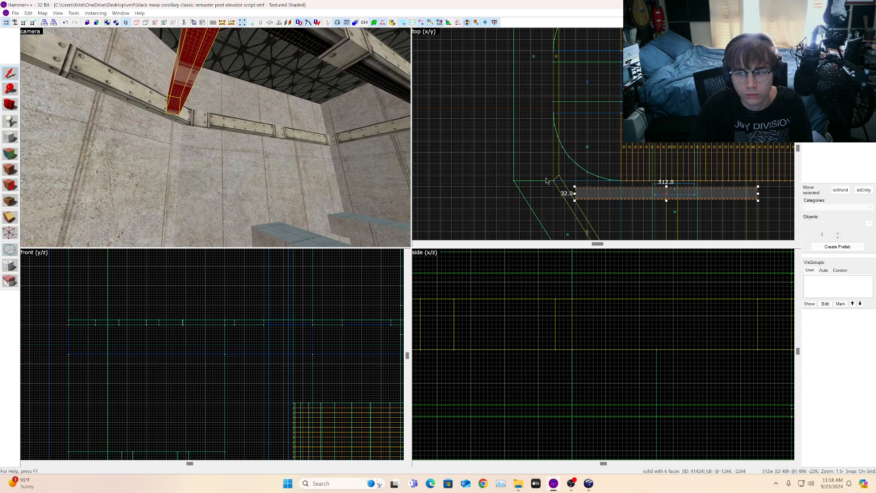
mouse_move(602, 194)
mouse_down()
mouse_move(588, 136)
mouse_move(577, 132)
mouse_move(568, 181)
mouse_up()
scroll(576, 137, up, 6)
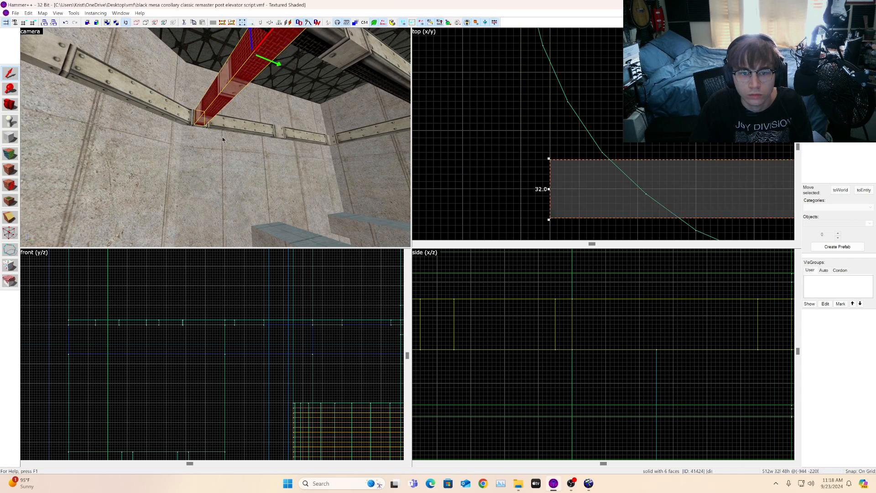
scroll(586, 139, down, 9)
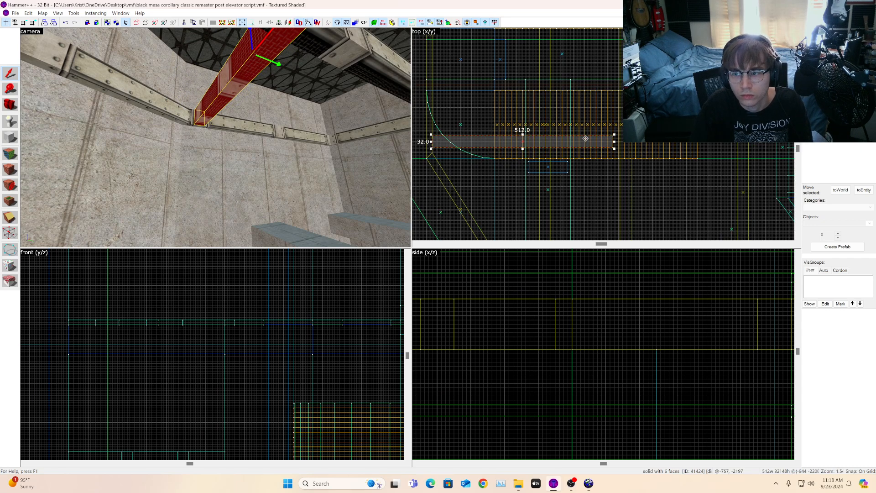
mouse_move(614, 142)
mouse_down()
mouse_move(532, 137)
mouse_move(541, 137)
mouse_up()
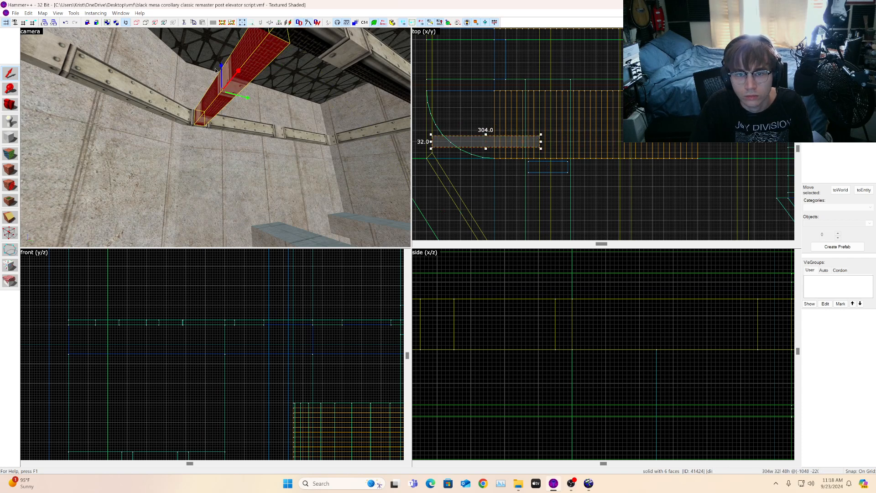
Step: Fly the camera through the map to inspect the repositioned beam and nearby rooms
click(10, 106)
key(a)
drag(215, 138, 216, 138)
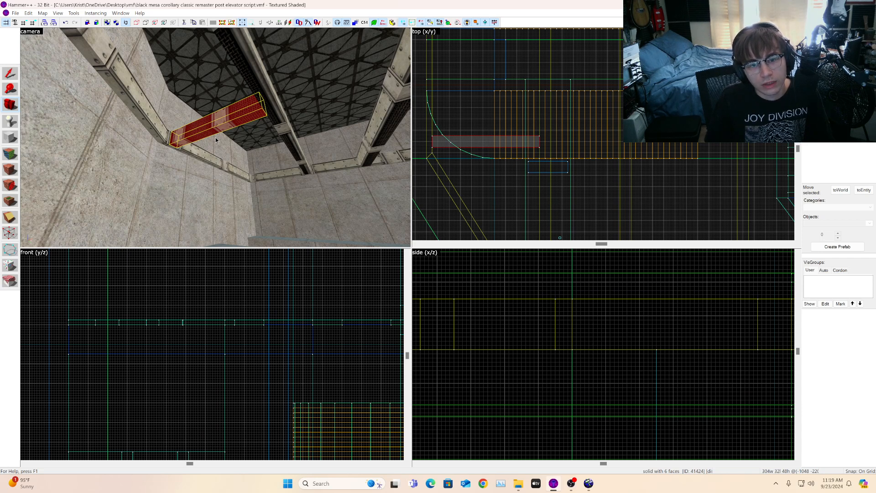
key(z)
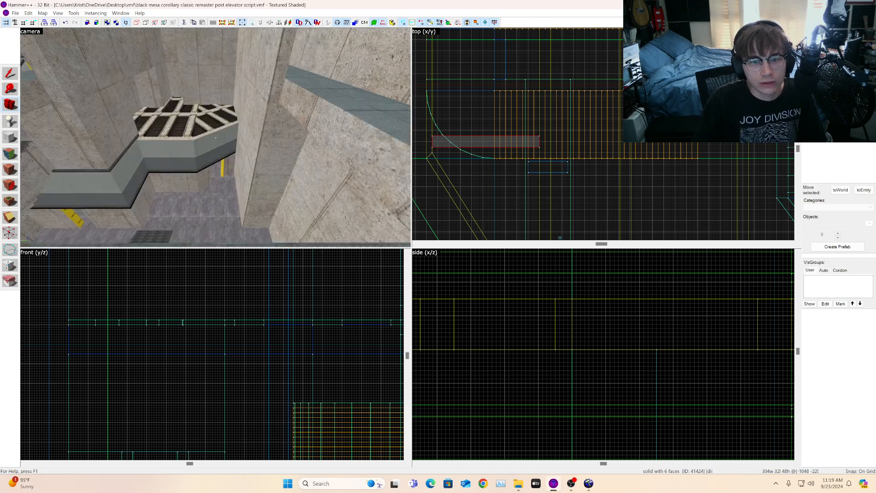
key(z)
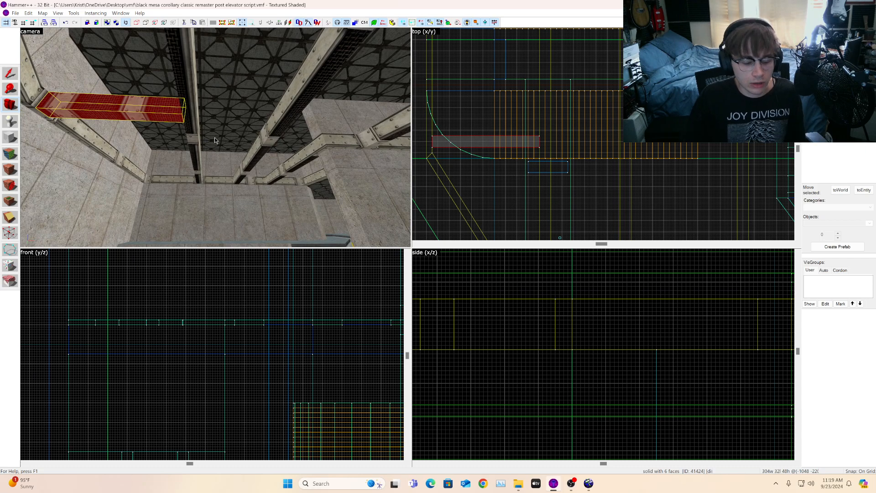
key(z)
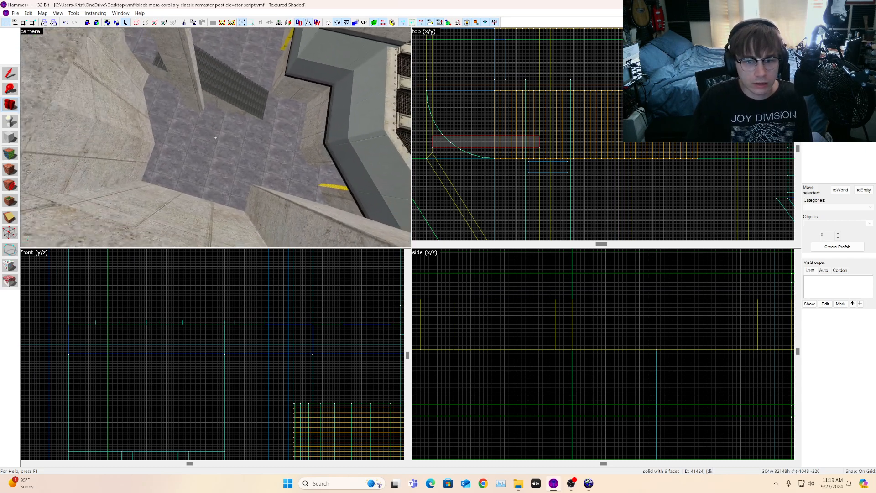
key(w)
key(w)
key(w)
key(w)
key(w)
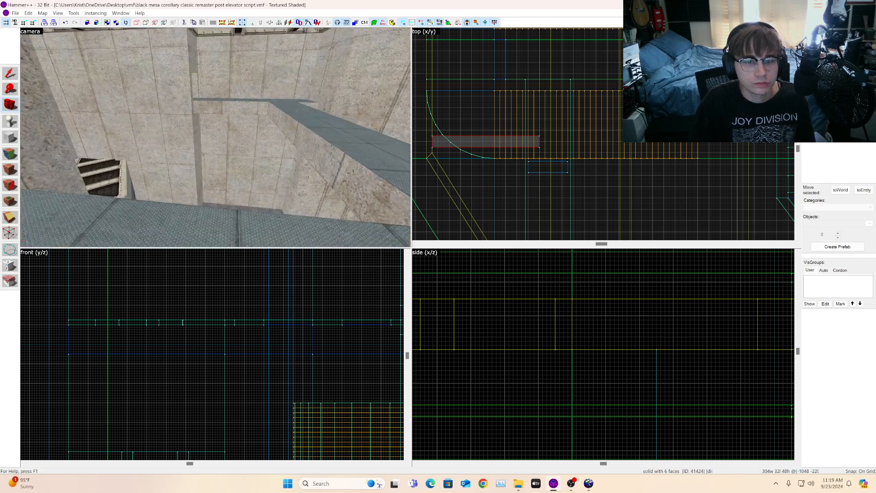
key(s)
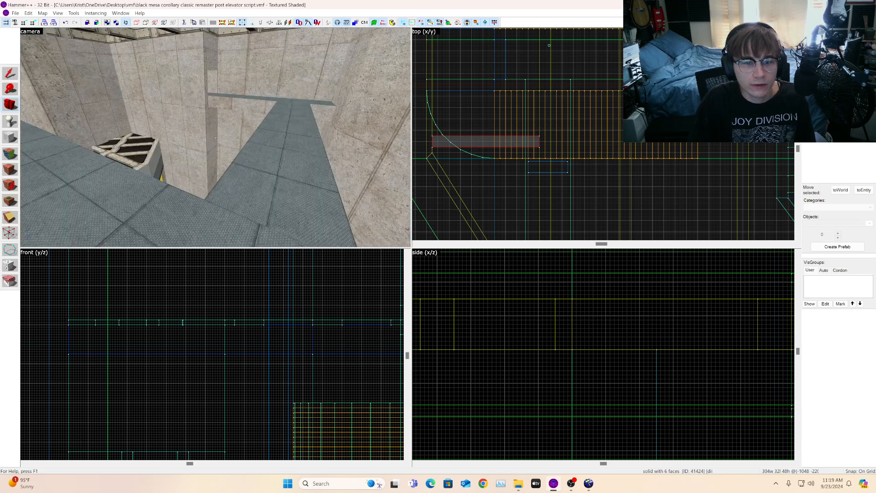
key(w)
key(w)
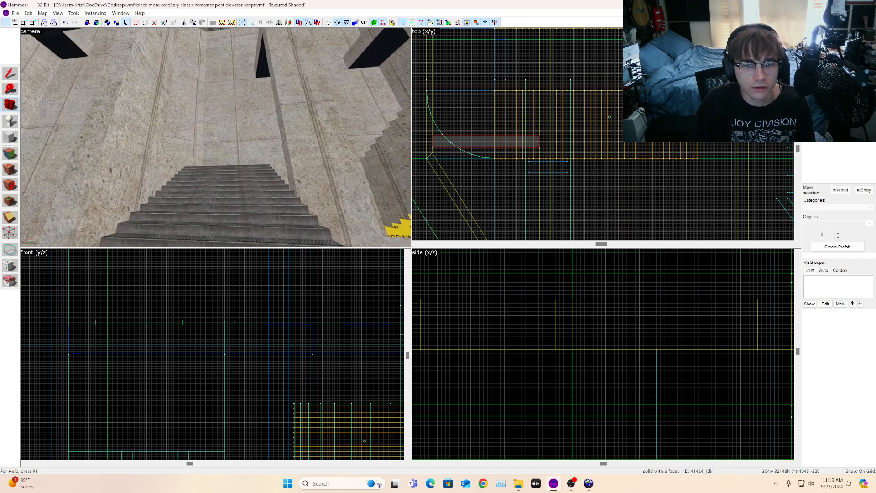
key(w)
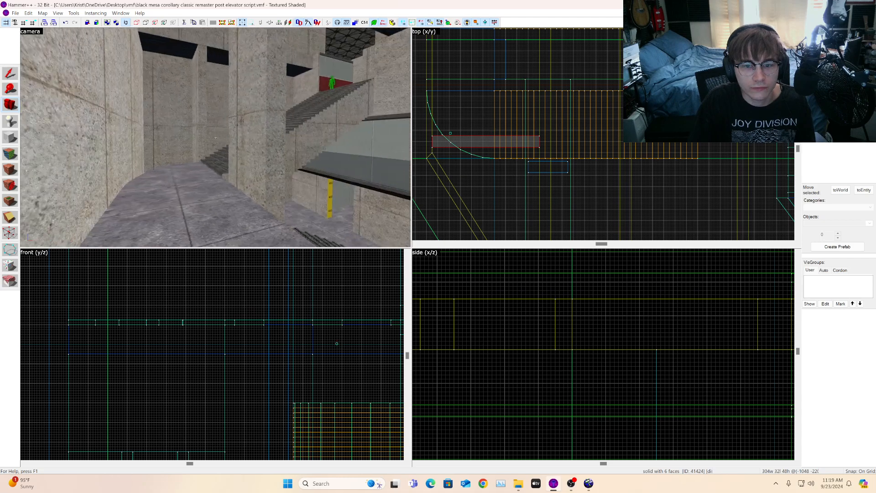
key(w)
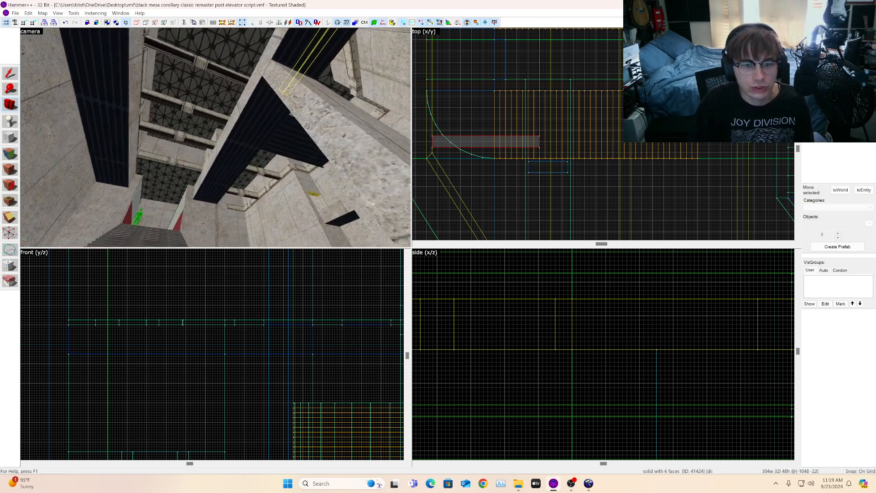
key(z)
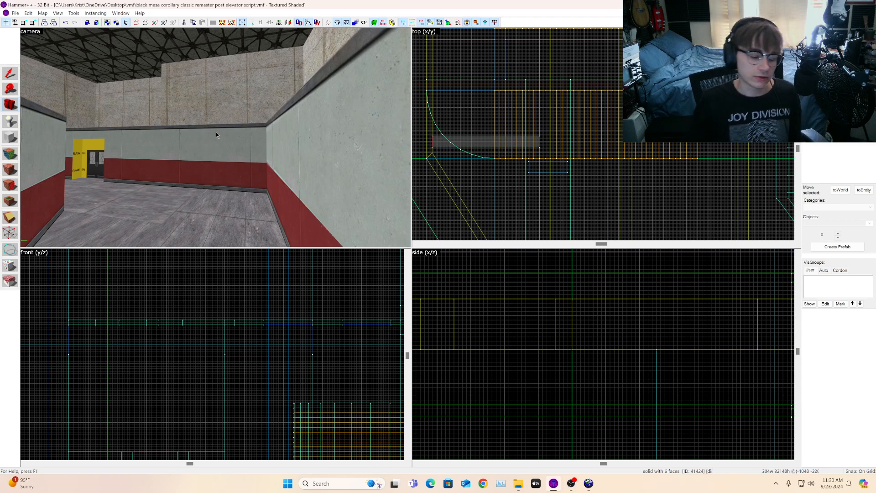
key(z)
key(w)
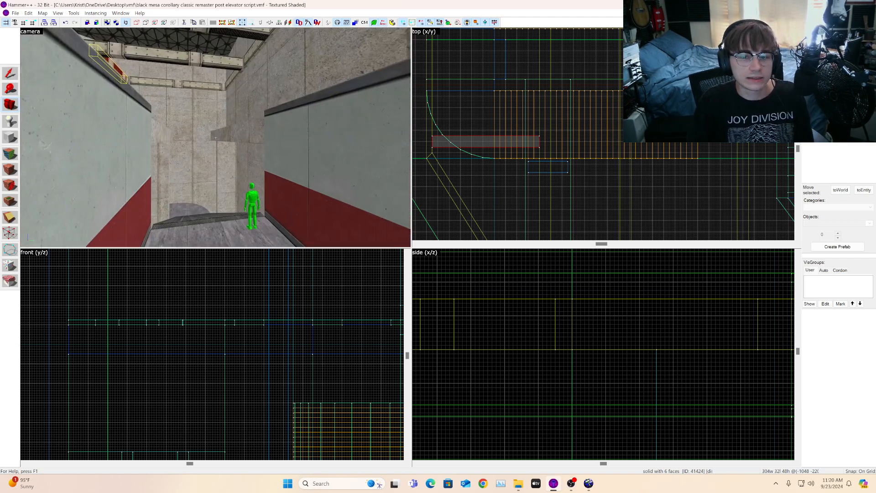
key(z)
key(w)
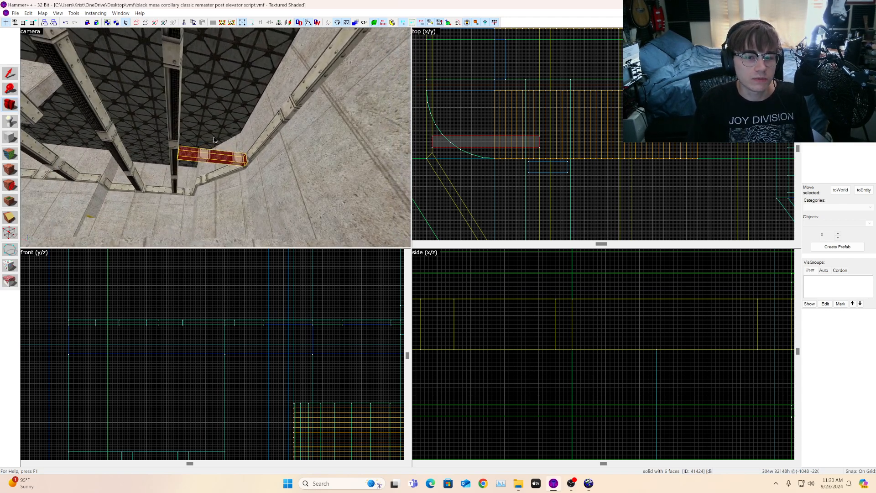
key(z)
key(a)
key(w)
key(w)
key(z)
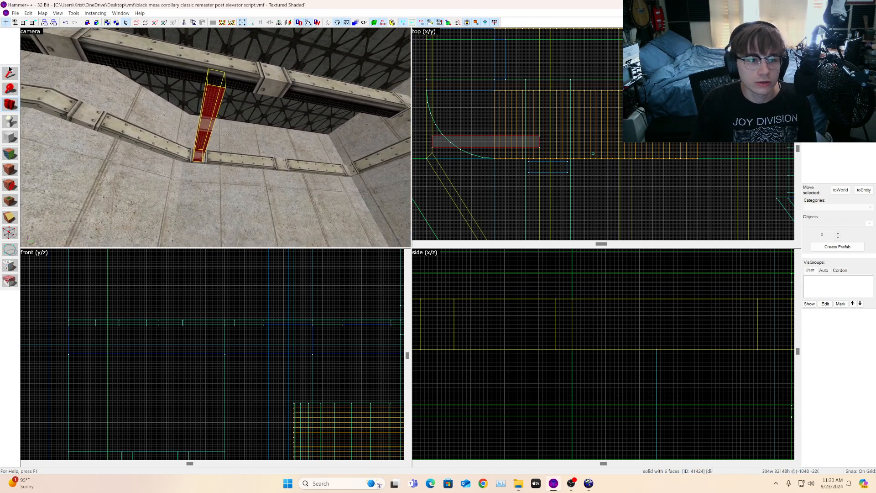
Step: Apply the trim strip texture to the faces of the repositioned ceiling beam with the face texture tool
scroll(566, 155, down, 5)
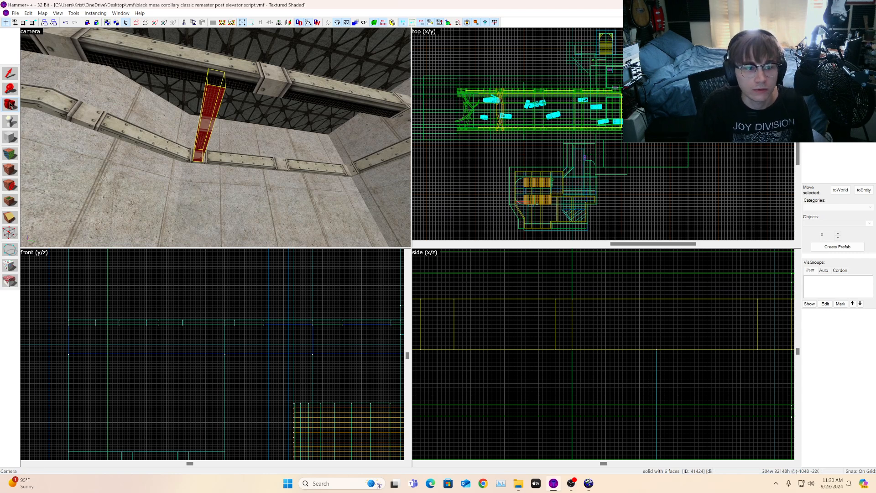
key(z)
key(w)
key(d)
key(z)
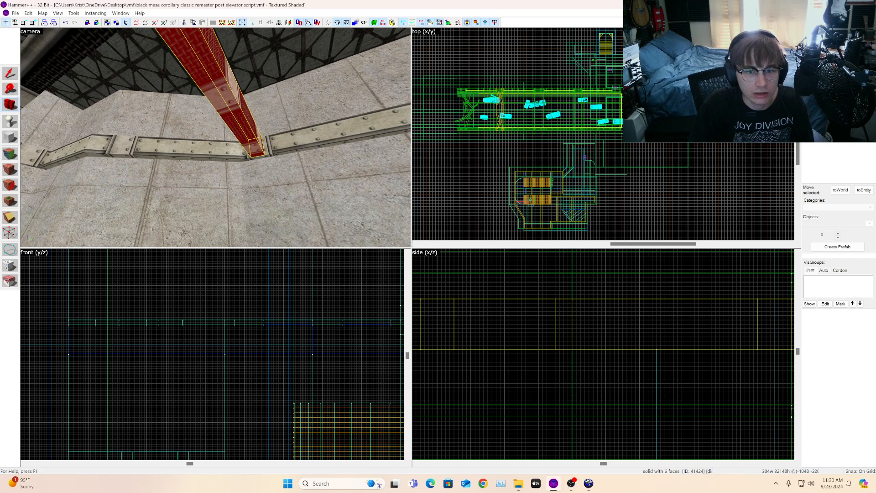
key(z)
key(w)
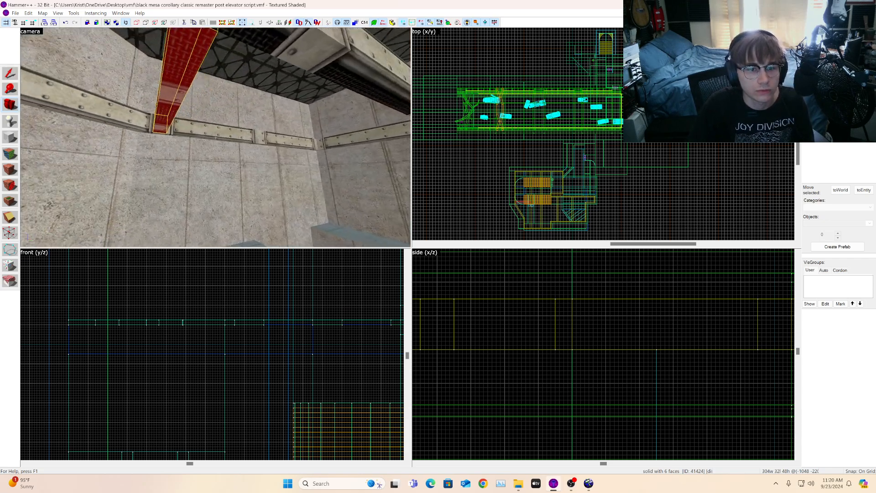
key(z)
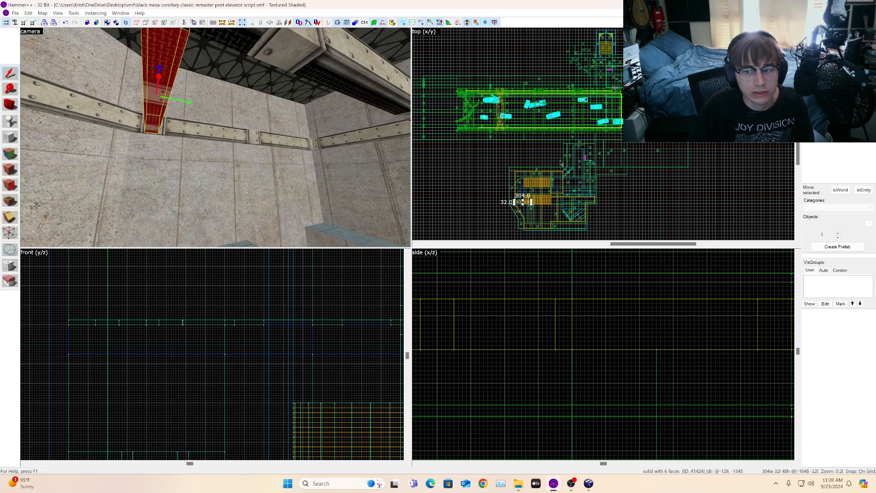
click(10, 108)
key(z)
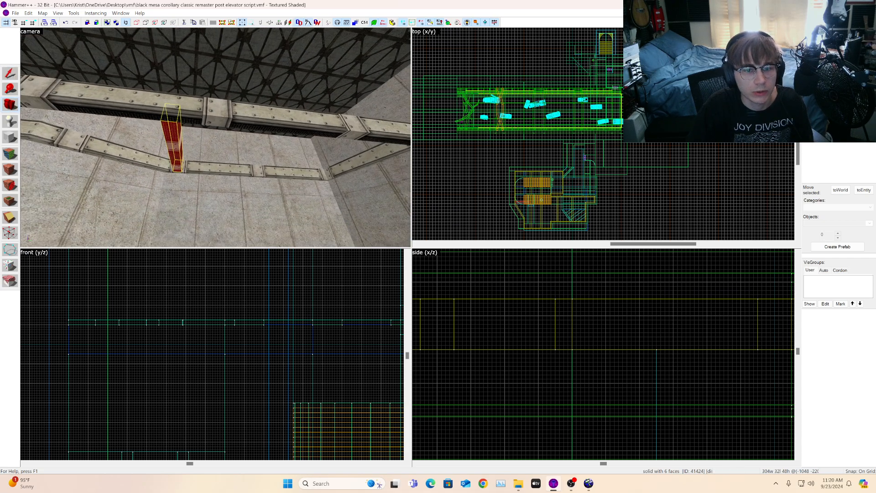
key(w)
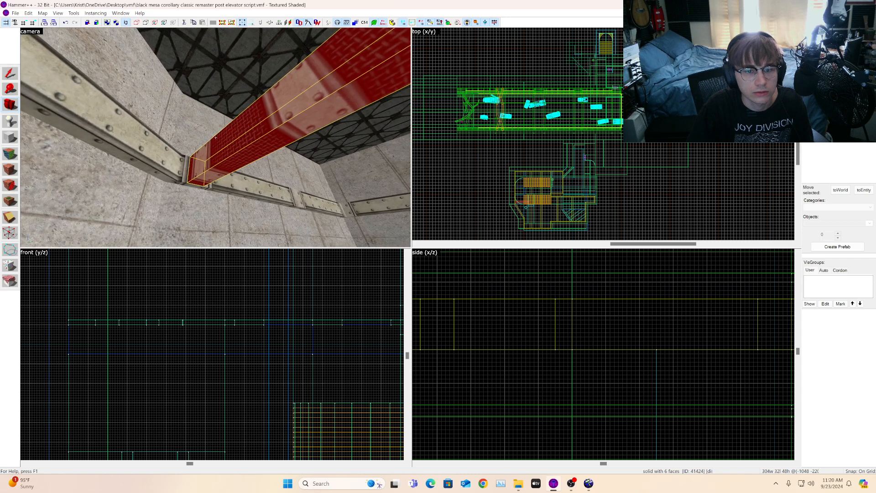
key(z)
click(11, 155)
click(245, 197)
alt+right_click(238, 164)
click(237, 164)
key(d)
click(111, 181)
alt+right_click(71, 160)
click(71, 158)
key(a)
click(226, 150)
key(d)
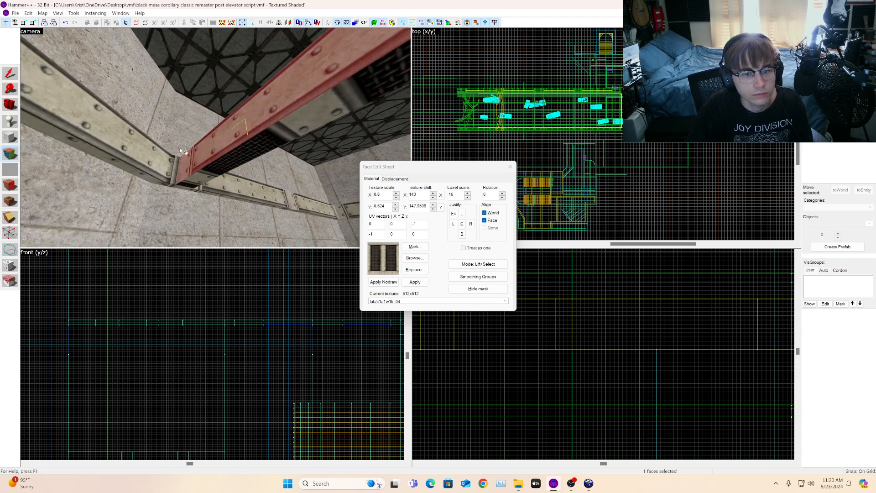
alt+right_click(55, 150)
click(56, 150)
click(10, 105)
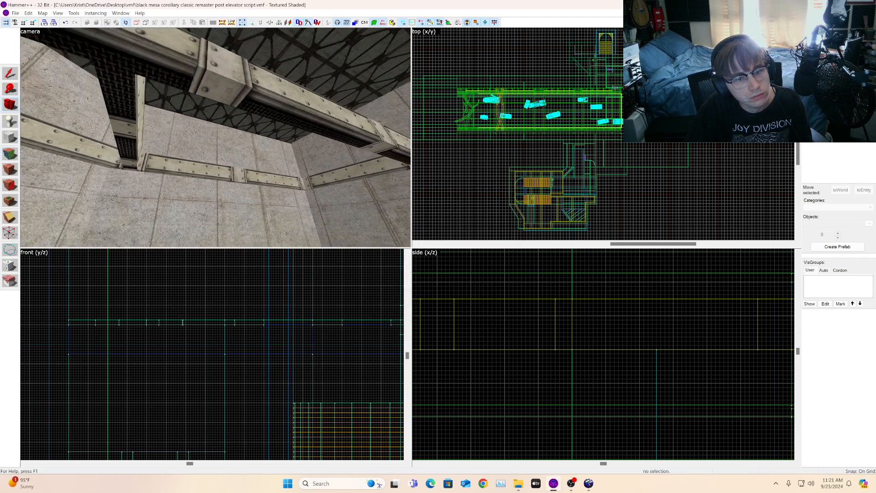
Step: Apply the trim texture to the beam's side face near the wall strip
key(w)
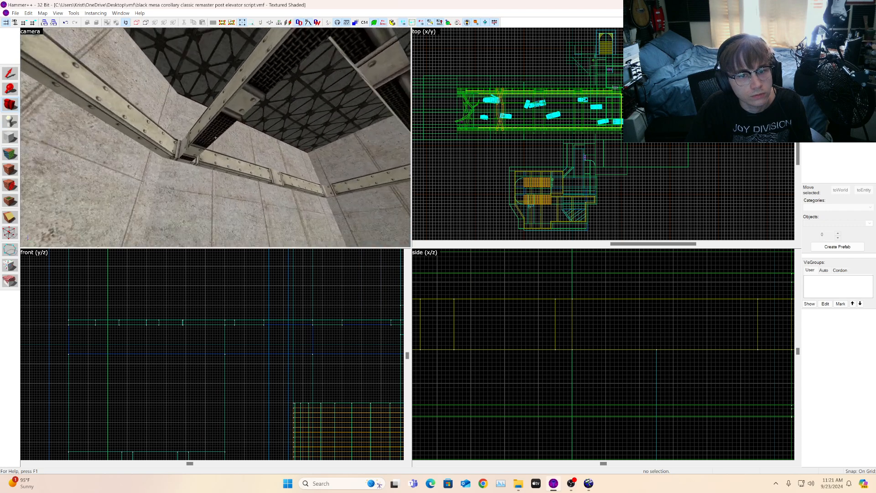
key(d)
key(z)
click(9, 154)
key(z)
key(w)
key(z)
click(113, 112)
alt+right_click(93, 140)
click(92, 140)
key(a)
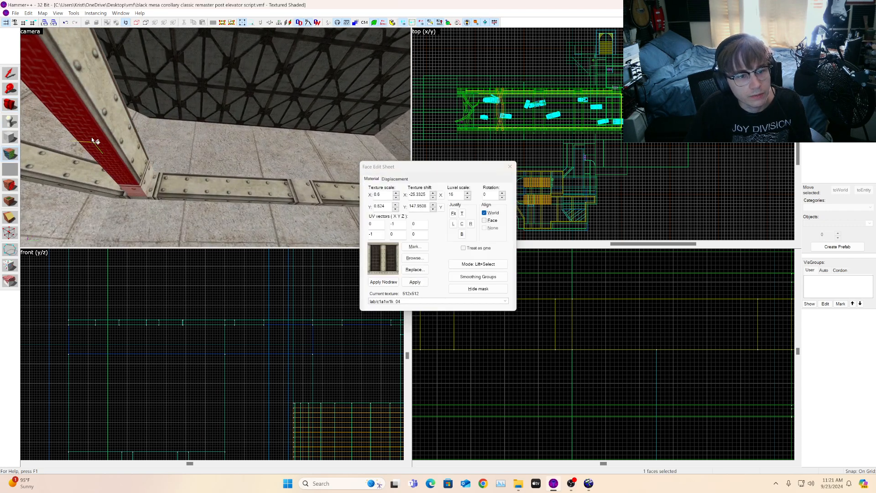
Step: Adjust that face's horizontal texture shift to 351
click(434, 193)
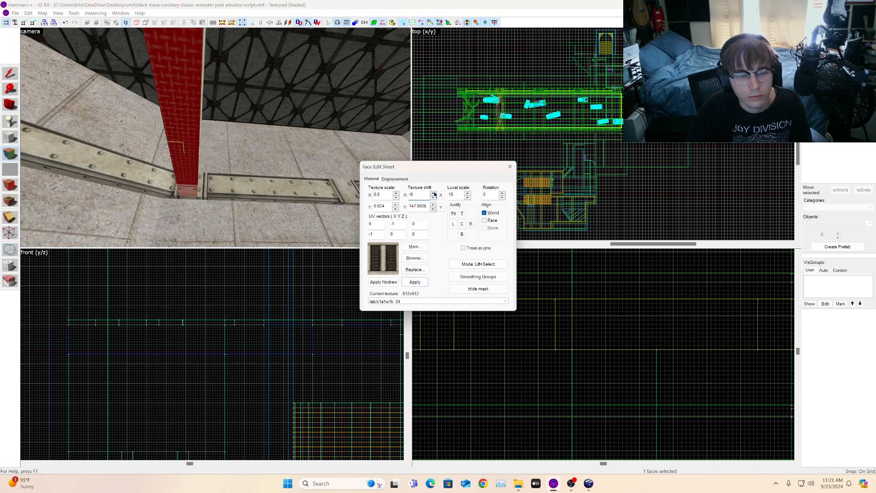
click(434, 193)
click(434, 194)
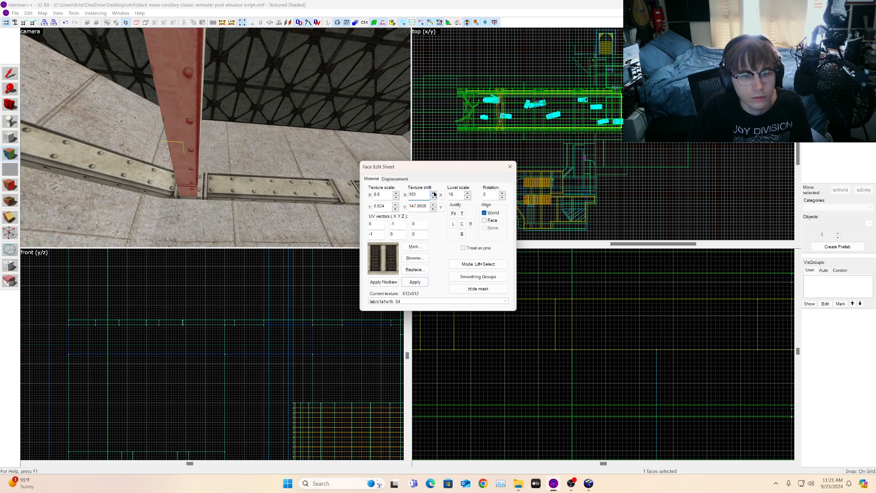
Step: Set the beam side face's horizontal texture shift to 193 and leave the face texture tool
click(434, 193)
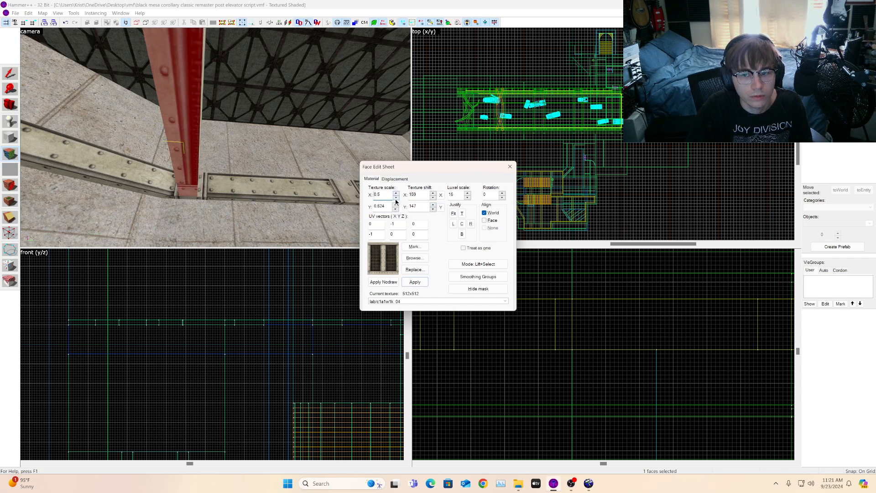
click(433, 194)
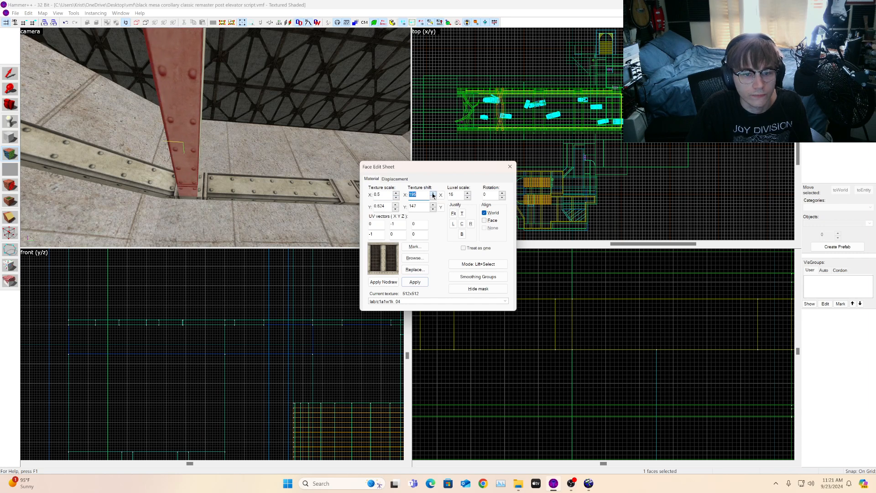
click(433, 197)
click(433, 197)
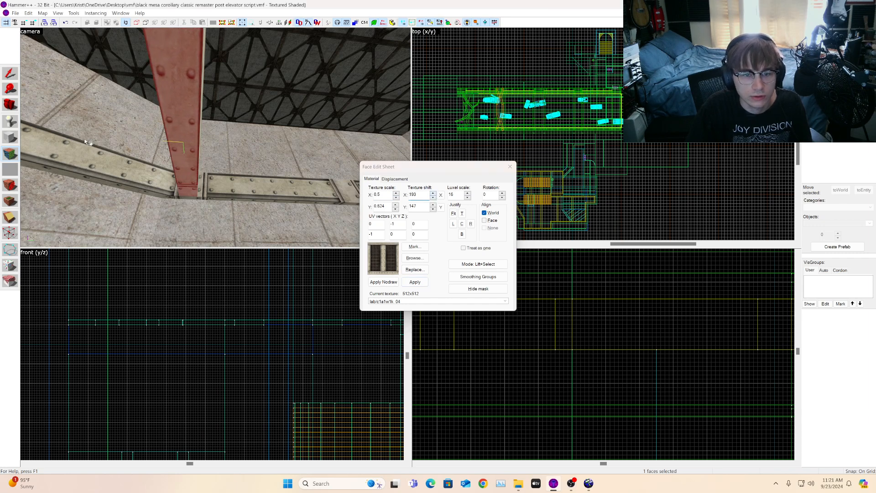
click(12, 105)
key(z)
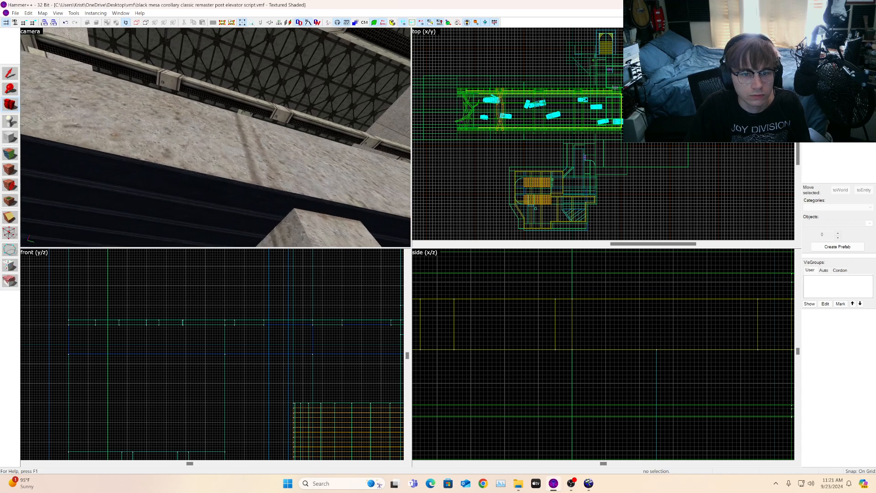
Step: Select the short red cross beam between the ceiling beams and move it in the top view to line up with the long beam
key(w)
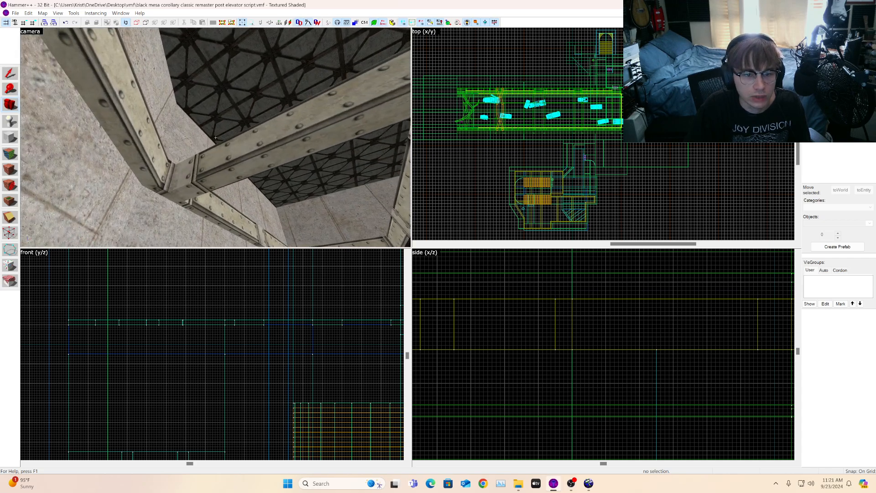
key(w)
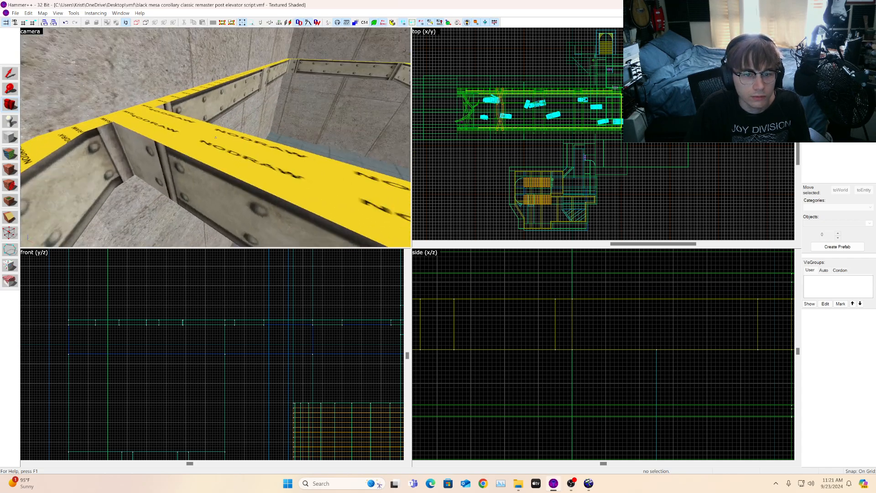
key(w)
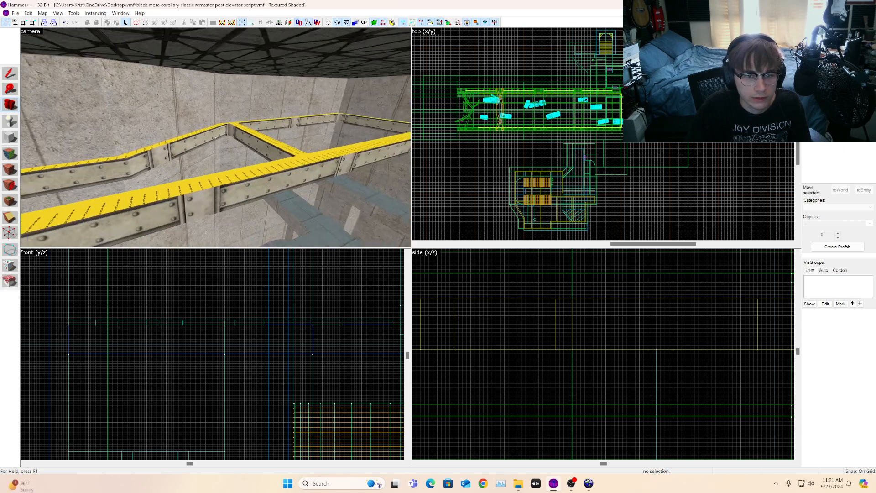
key(z)
click(171, 149)
scroll(531, 165, up, 5)
mouse_move(510, 169)
shift+mouse_down()
mouse_move(512, 106)
mouse_move(485, 98)
shift+mouse_up()
scroll(502, 103, up, 4)
scroll(502, 103, up, 5)
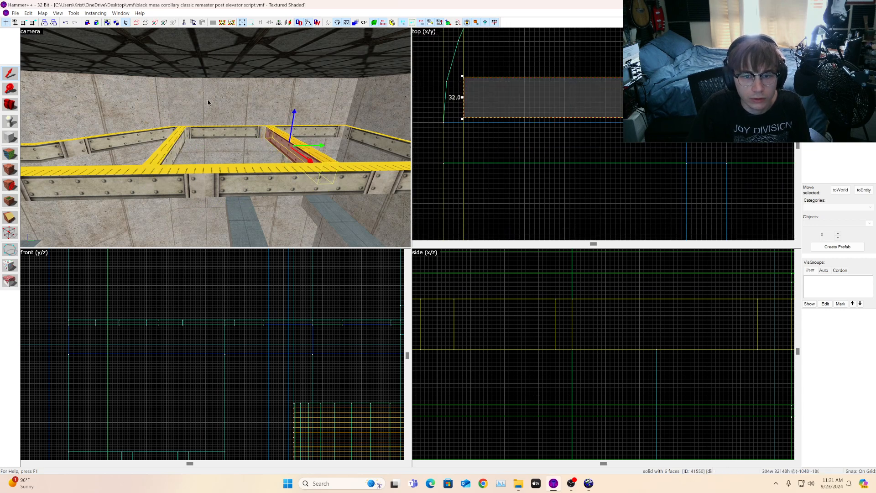
key(z)
key(w)
key(a)
key(z)
drag(490, 101, 487, 124)
key(d)
key(s)
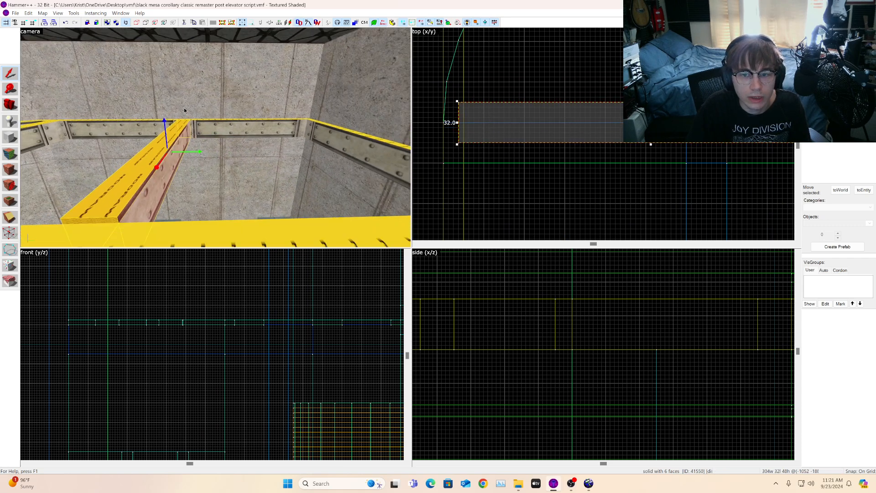
key(s)
drag(497, 122, 497, 118)
key(w)
key(a)
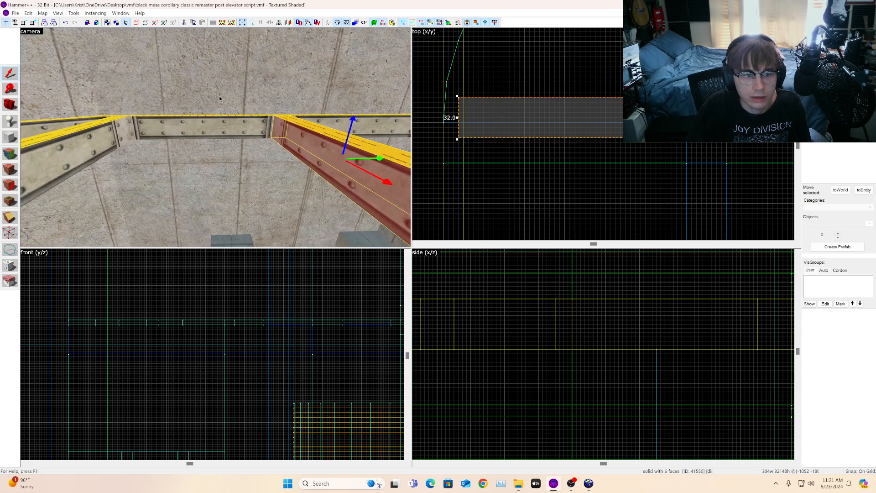
Step: Nudge the cross beam slightly sideways in the top view
click(221, 122)
click(332, 151)
drag(514, 110, 517, 111)
key(s)
key(d)
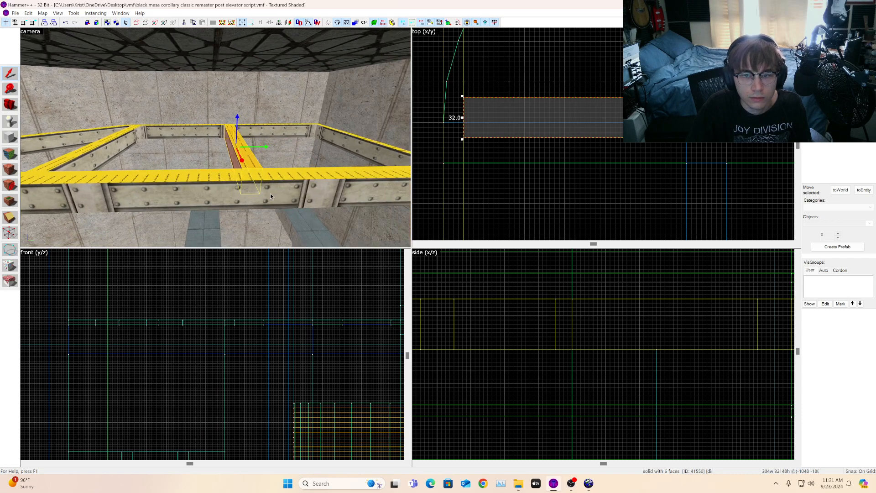
scroll(473, 161, down, 2)
scroll(565, 164, up, 1)
Step: Open the face texture tool and select the side face of the vertical red beam by the wall
click(296, 194)
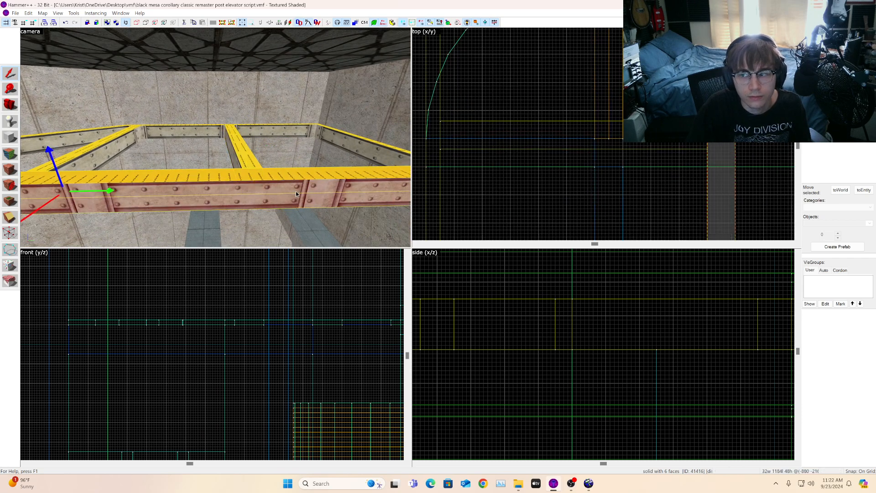
key(w)
key(a)
key(shift+a)
click(145, 147)
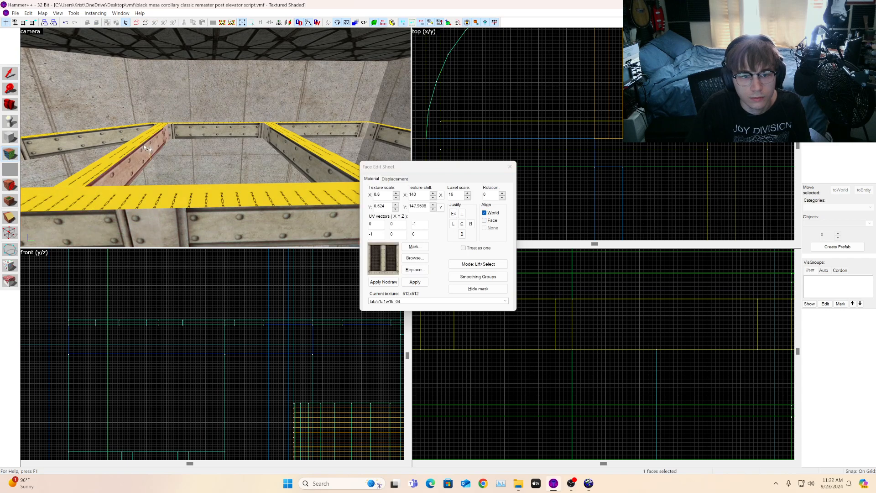
click(311, 162)
key(d)
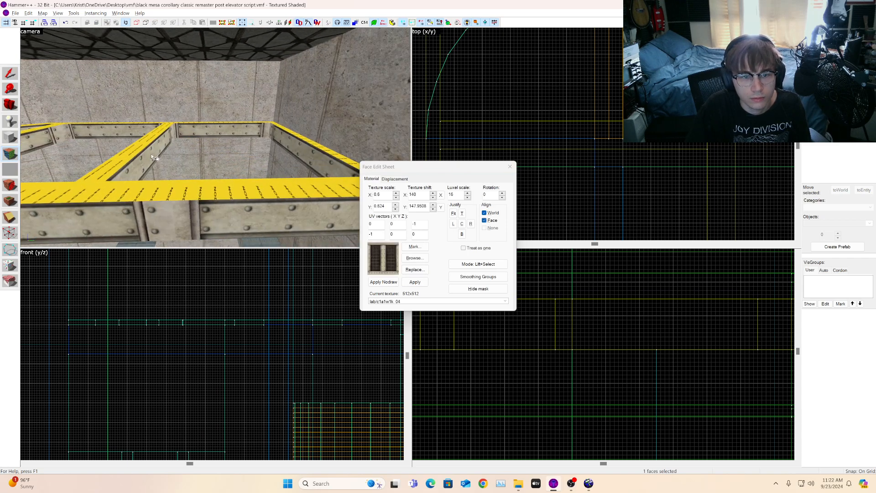
click(11, 106)
drag(151, 124, 215, 138)
click(5, 158)
click(165, 157)
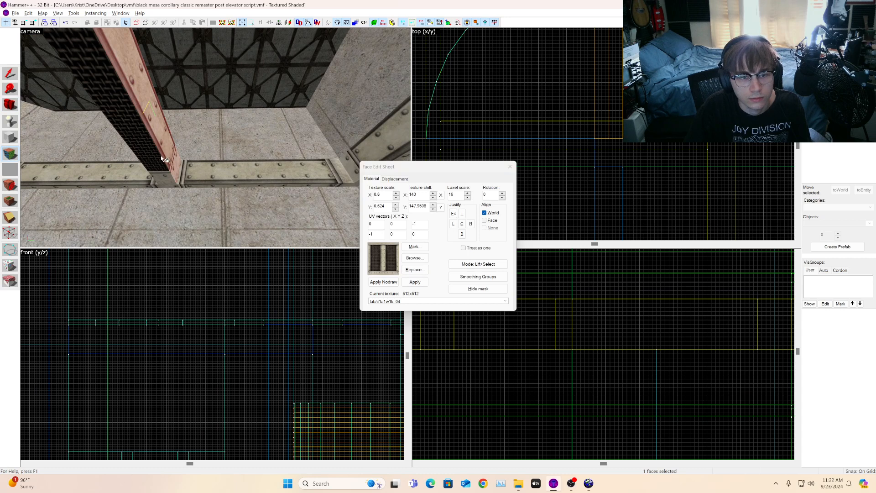
click(161, 156)
key(a)
Step: Adjust that face's horizontal texture shift and leave the face texture tool
click(434, 194)
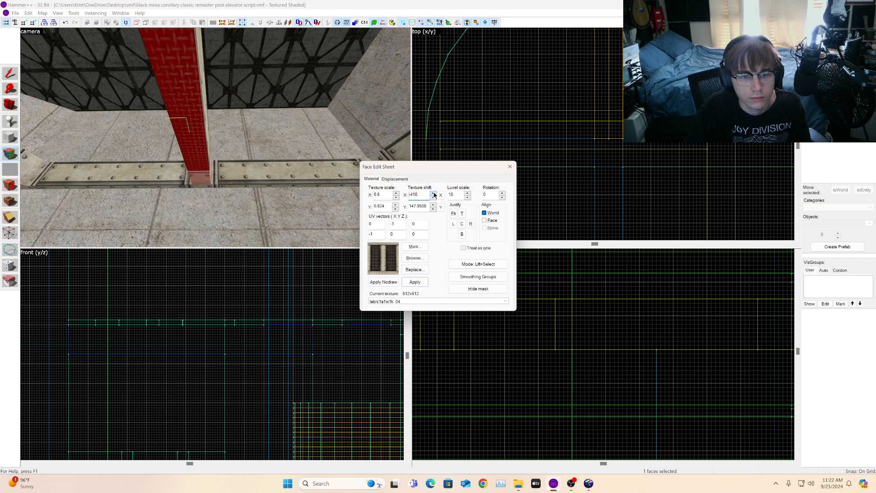
click(434, 194)
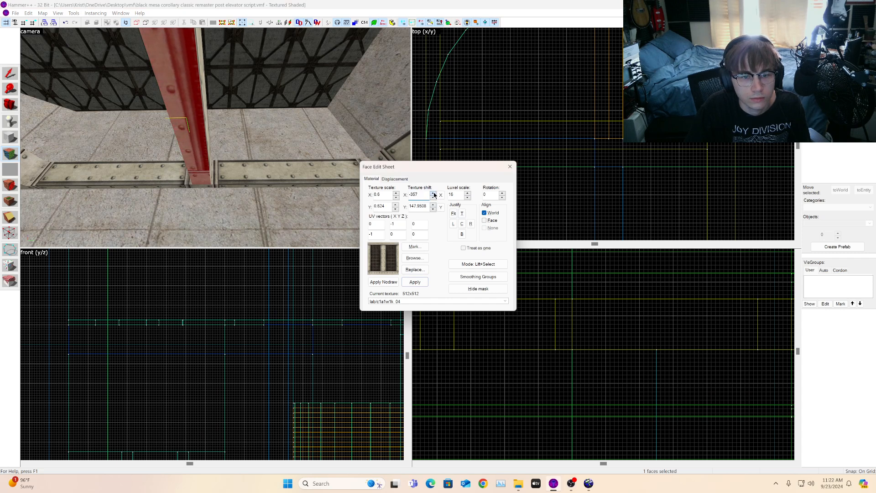
click(434, 193)
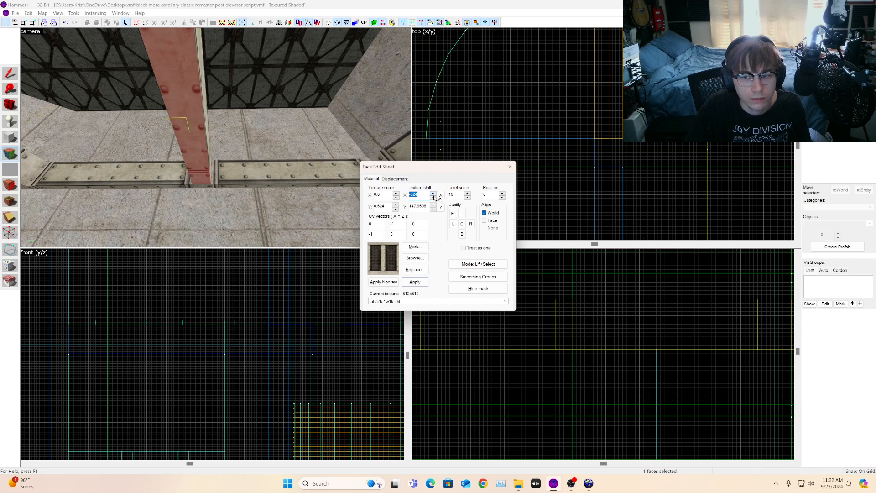
click(8, 106)
key(z)
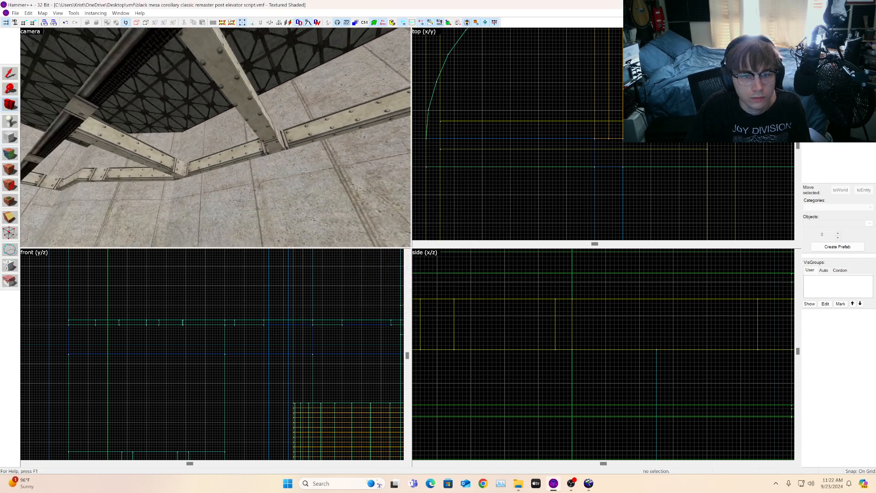
Step: Fly the camera around the ceiling beam framework to inspect it
key(w)
key(z)
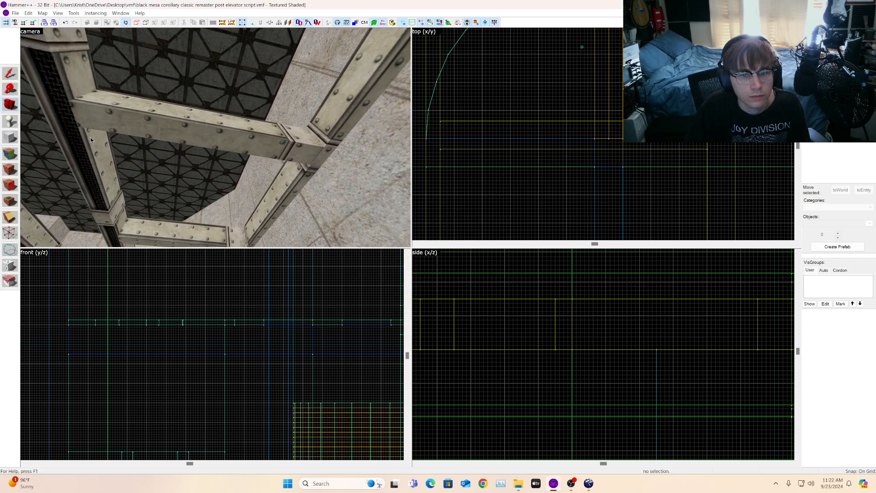
key(z)
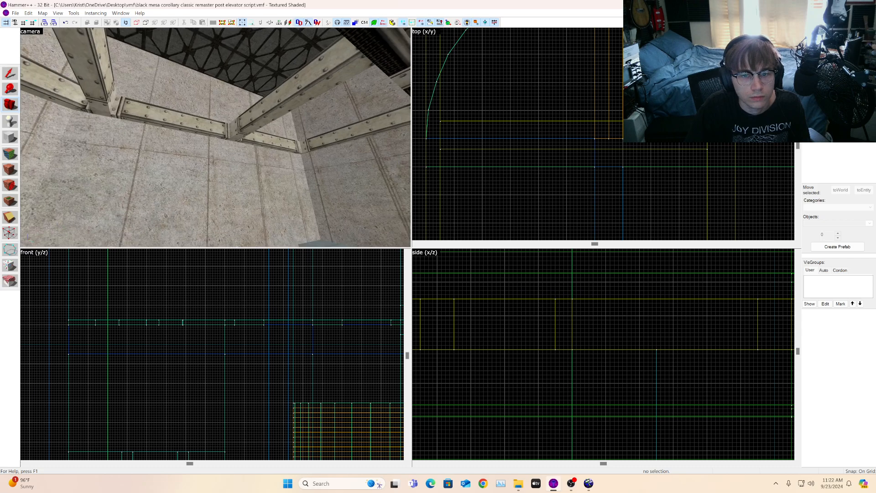
key(z)
key(s)
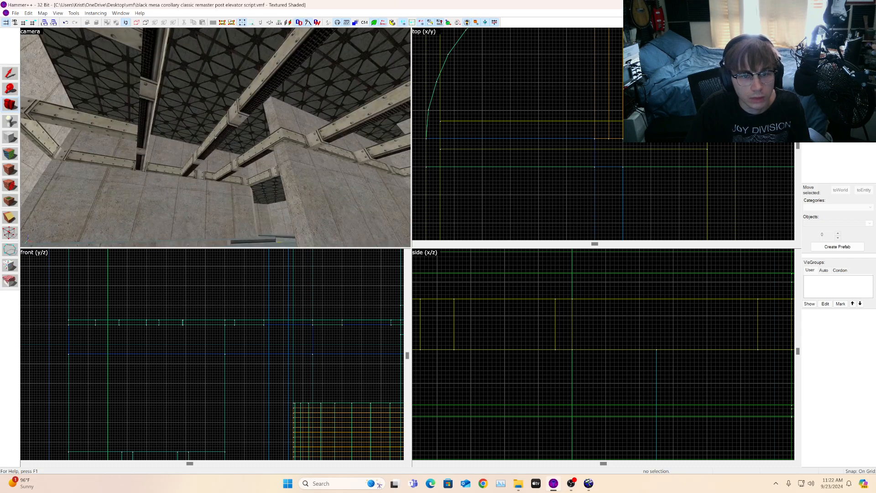
key(w)
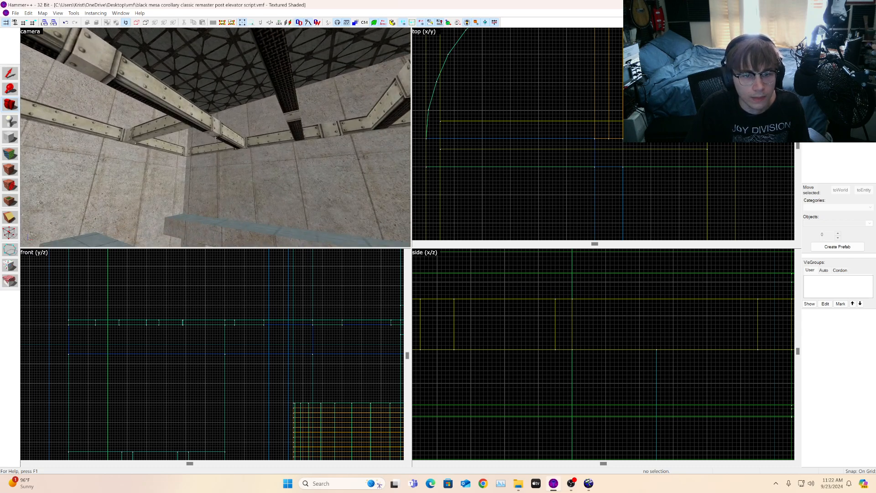
key(w)
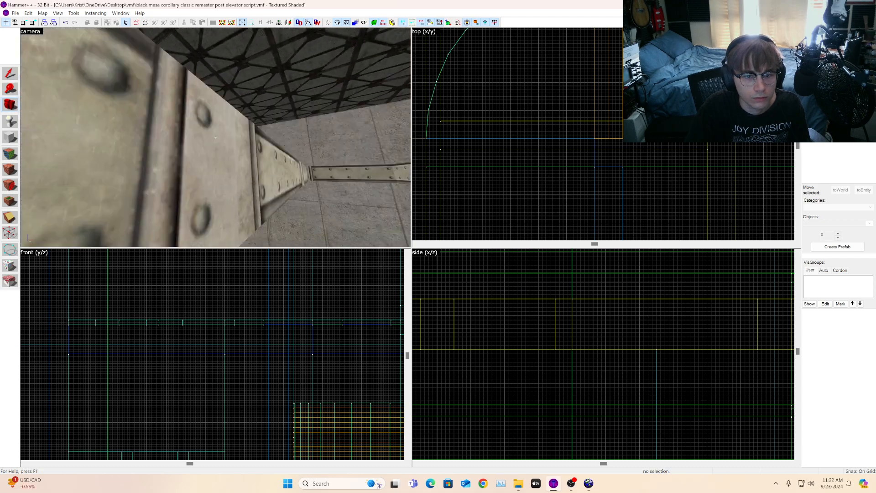
key(w)
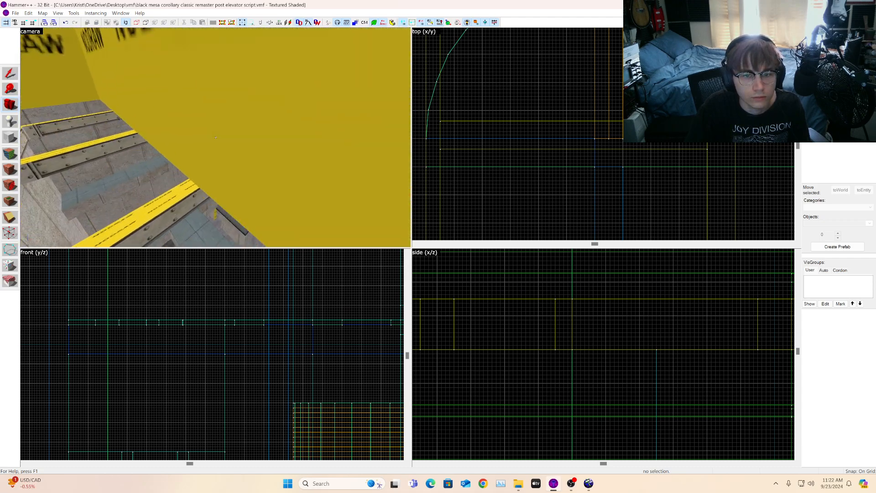
key(a)
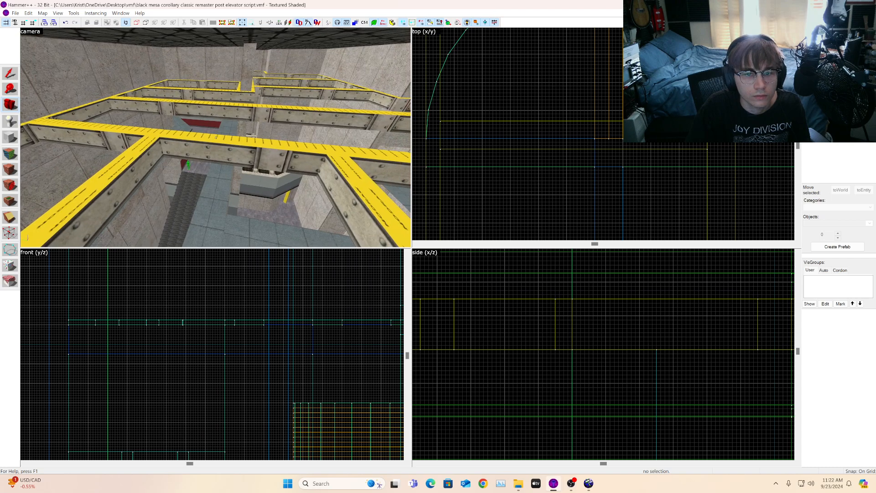
Step: Select the two short red cross beams between the long ceiling beams
key(z)
click(143, 164)
click(335, 158)
scroll(557, 156, down, 7)
ctrl+click(142, 155)
scroll(569, 142, up, 2)
drag(505, 133, 613, 122)
scroll(590, 131, up, 4)
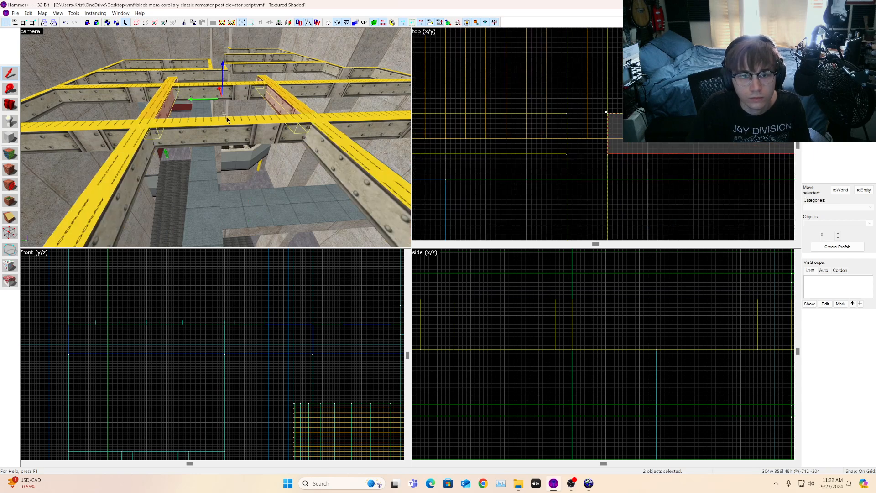
key(w)
Step: Shift the two cross beams across in the top view, then delete the moved brushes
click(13, 105)
key(d)
drag(151, 123, 0, 88)
scroll(570, 113, down, 5)
scroll(633, 155, up, 1)
drag(627, 166, 571, 170)
key(d)
key(a)
scroll(548, 123, down, 4)
scroll(533, 101, up, 3)
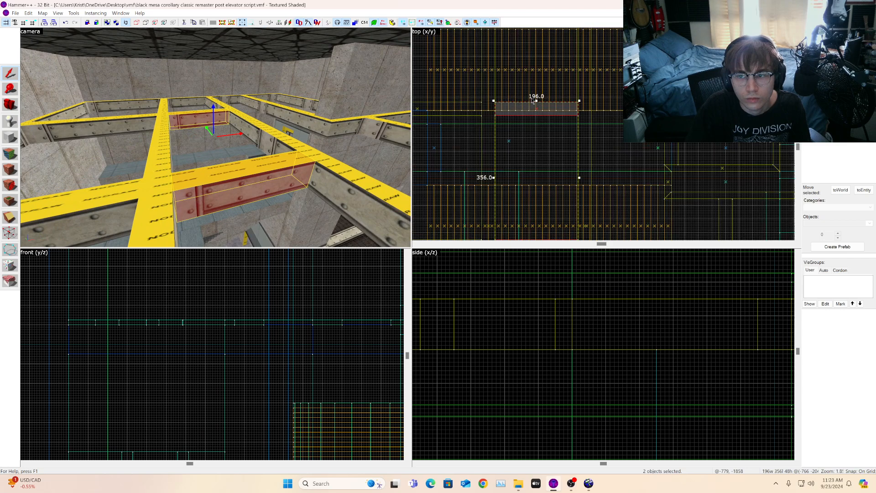
shift+drag(502, 113, 592, 120)
scroll(602, 111, up, 6)
key(d)
scroll(560, 128, down, 7)
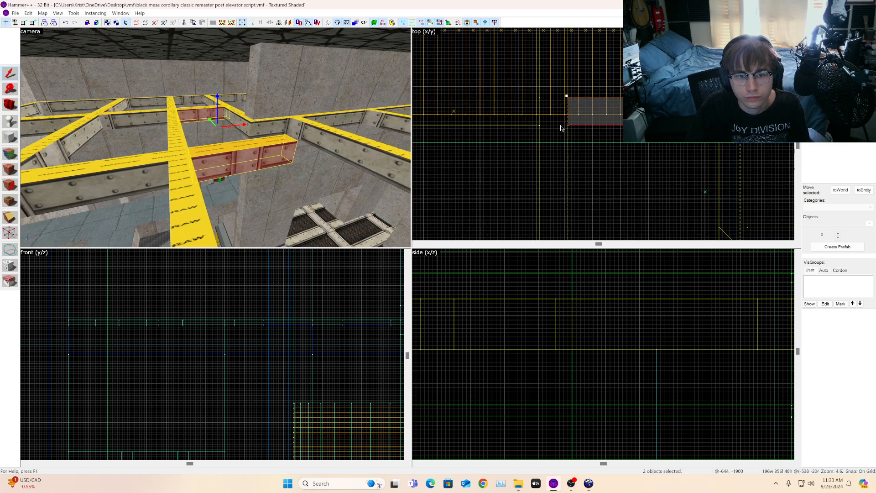
key(Delete)
Step: Select the two short red cross beams again and delete them
key(a)
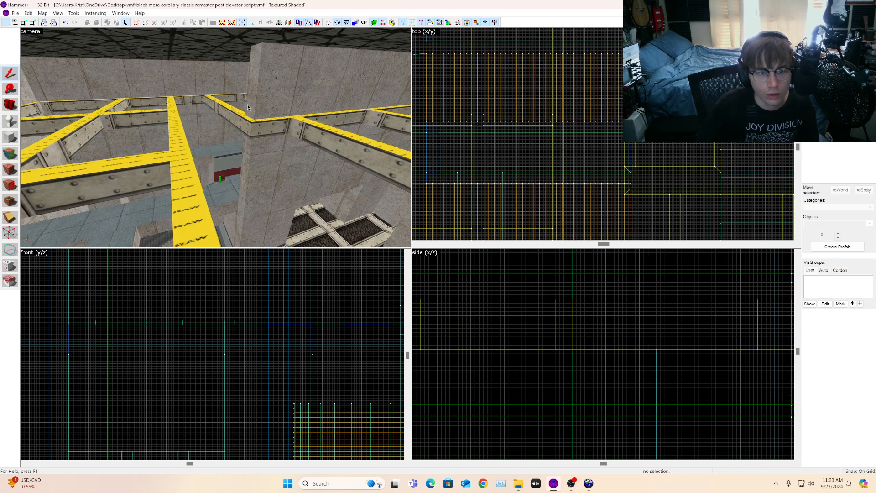
click(179, 114)
ctrl+click(228, 192)
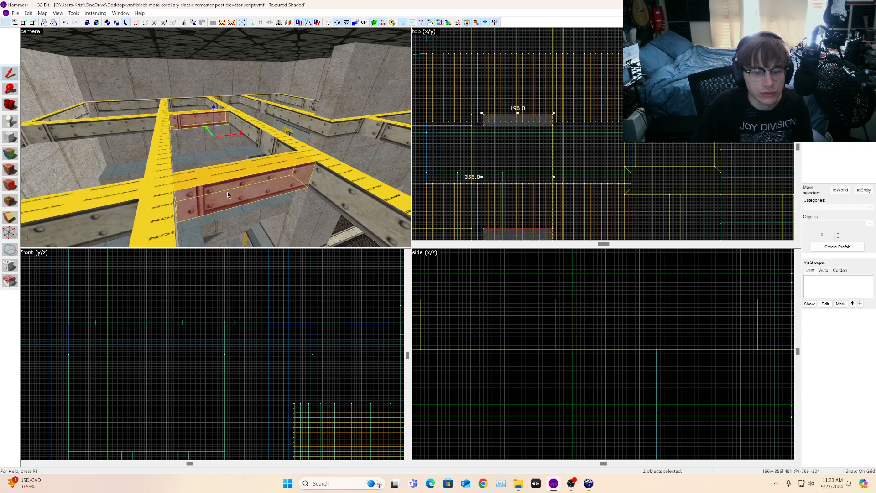
key(Delete)
Step: Select the beam along the wall and stretch it in the top view to about 991 units long
click(122, 134)
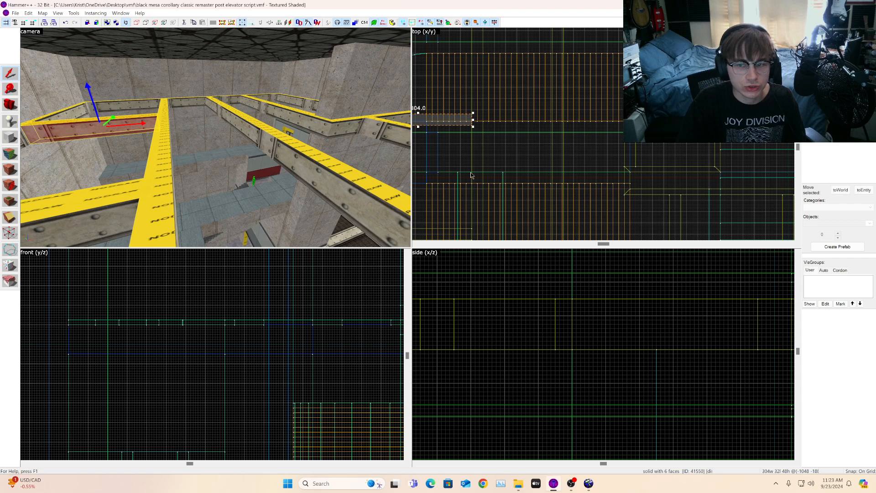
scroll(518, 163, down, 2)
drag(494, 137, 633, 134)
scroll(636, 133, up, 5)
scroll(633, 134, up, 3)
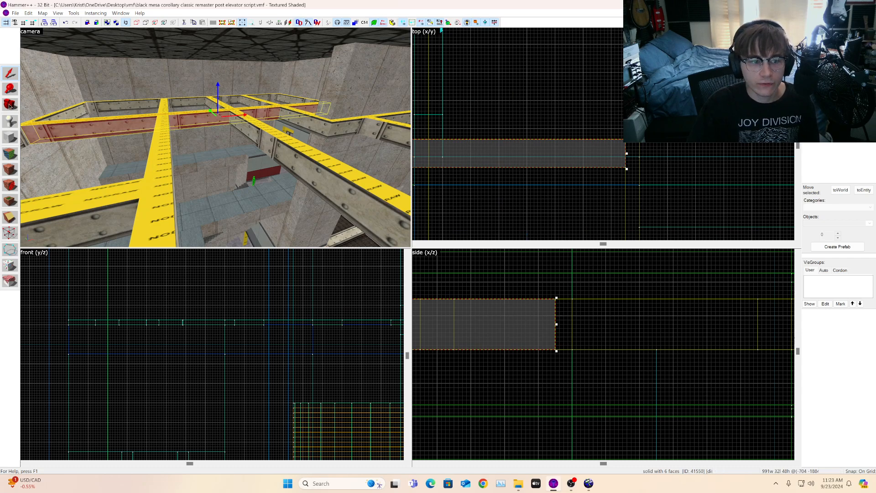
click(10, 105)
drag(233, 137, 215, 139)
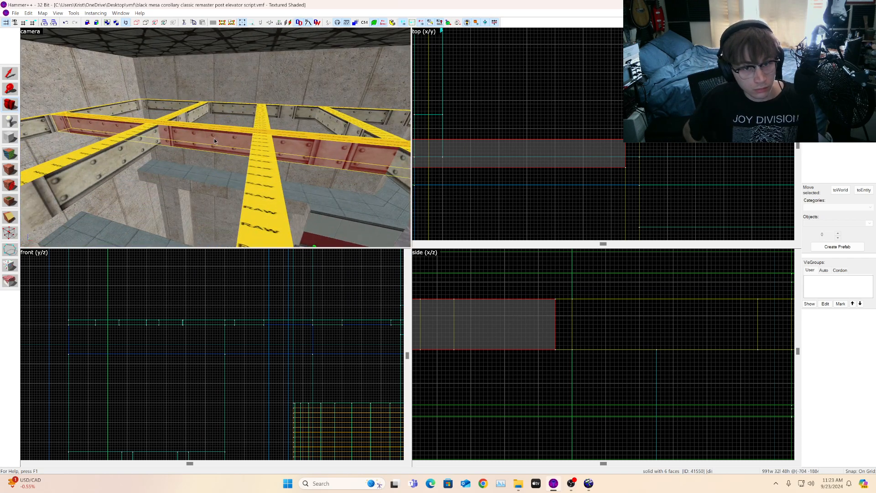
key(a)
key(z)
key(a)
key(w)
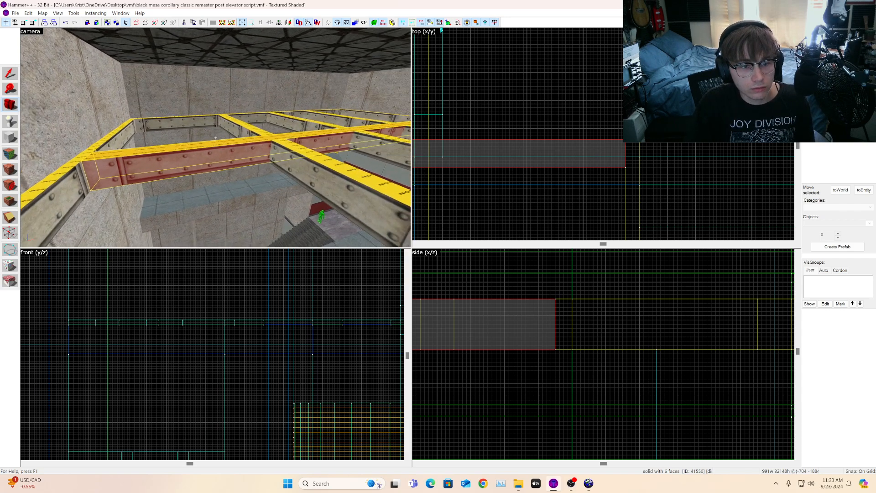
Step: Fly the camera around the ceiling beam framework to inspect the beams and their joints
key(w)
key(s)
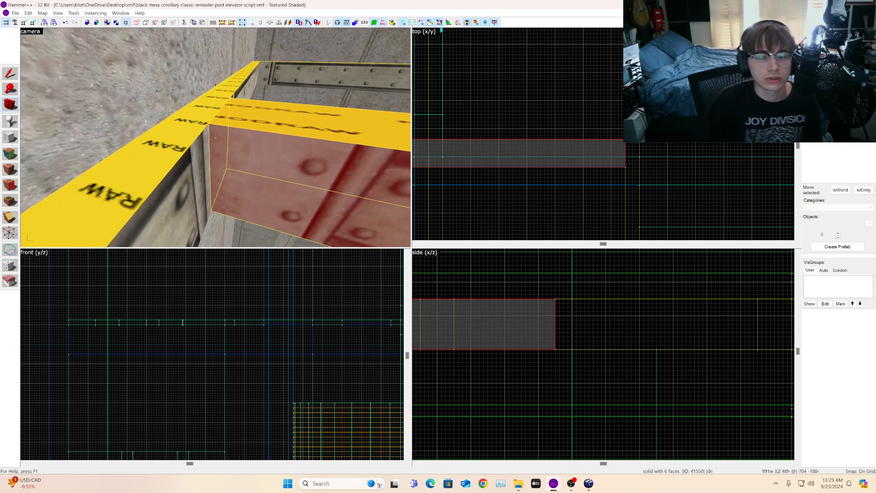
key(s)
key(s)
key(z)
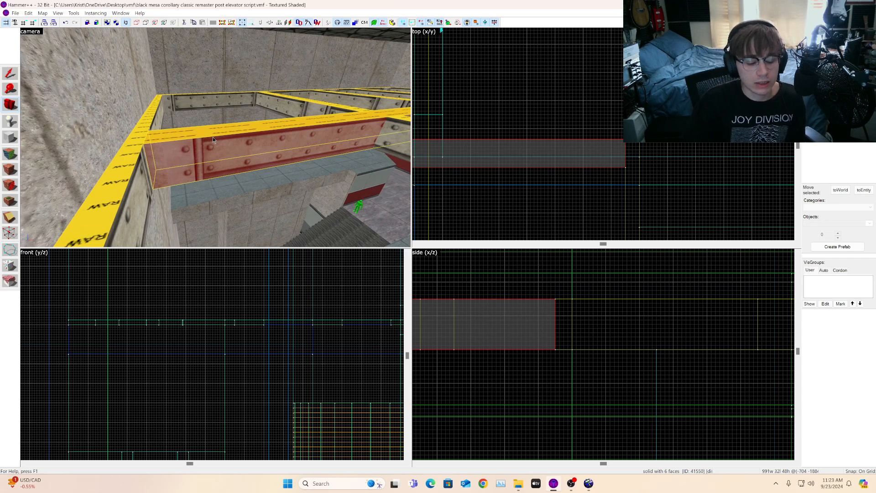
key(z)
key(w)
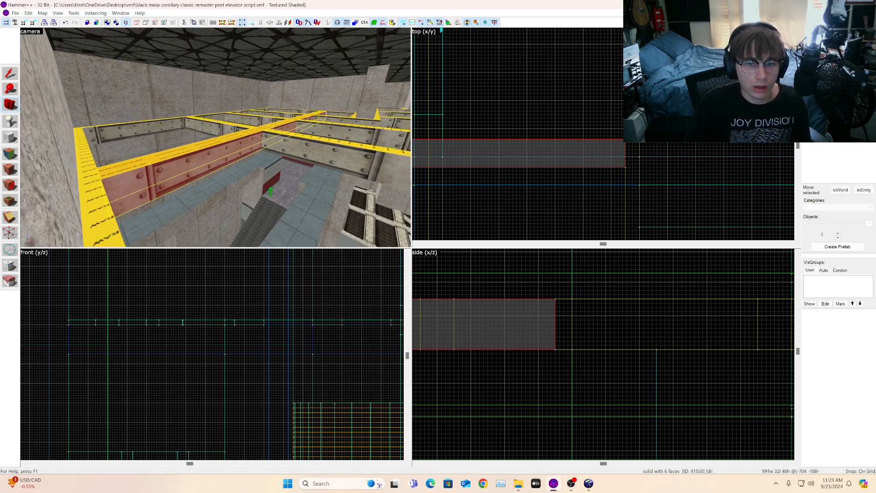
key(w)
key(z)
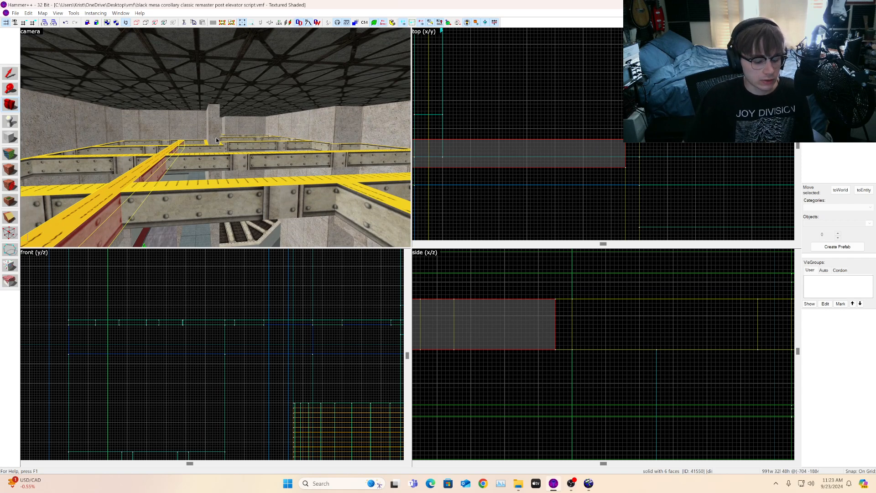
key(z)
key(w)
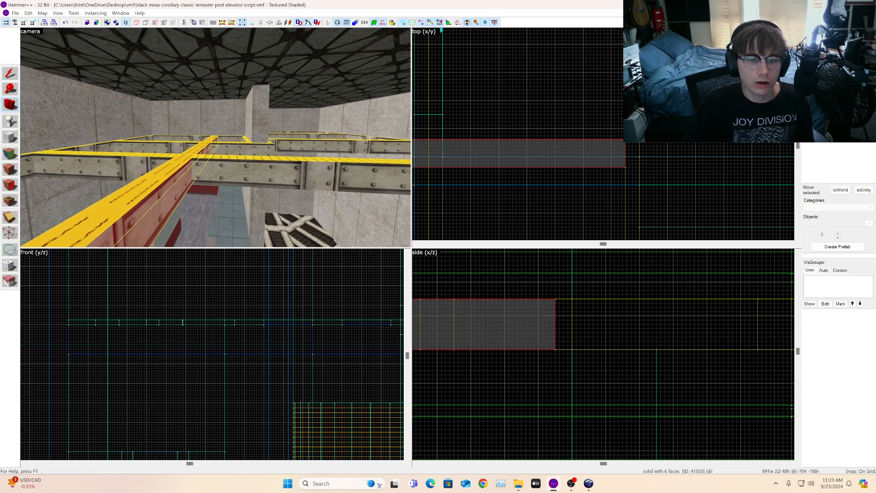
key(w)
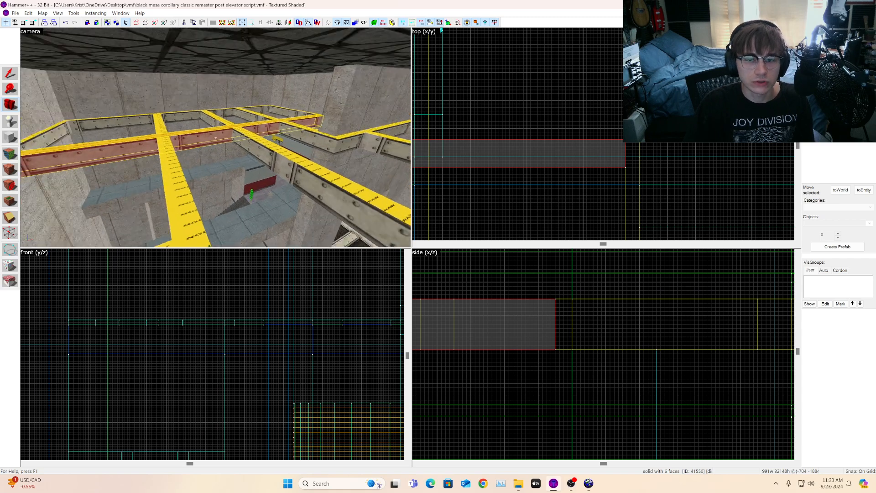
key(a)
key(w)
key(z)
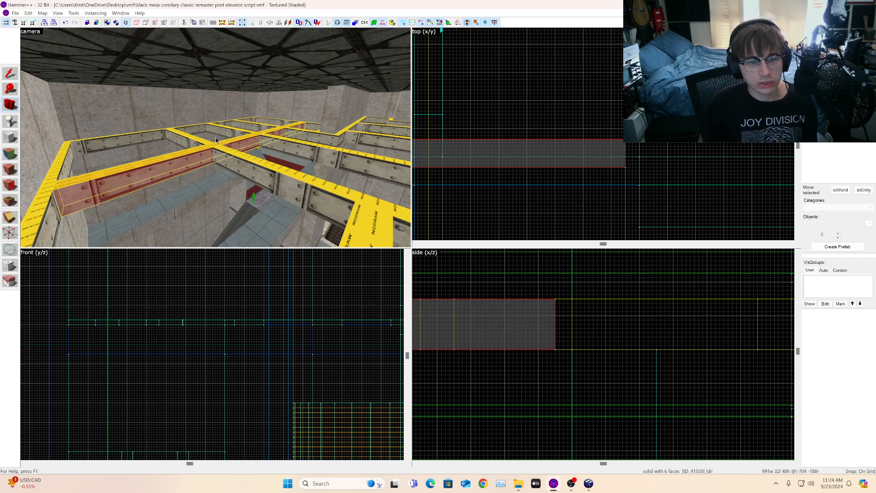
key(z)
key(w)
key(s)
key(z)
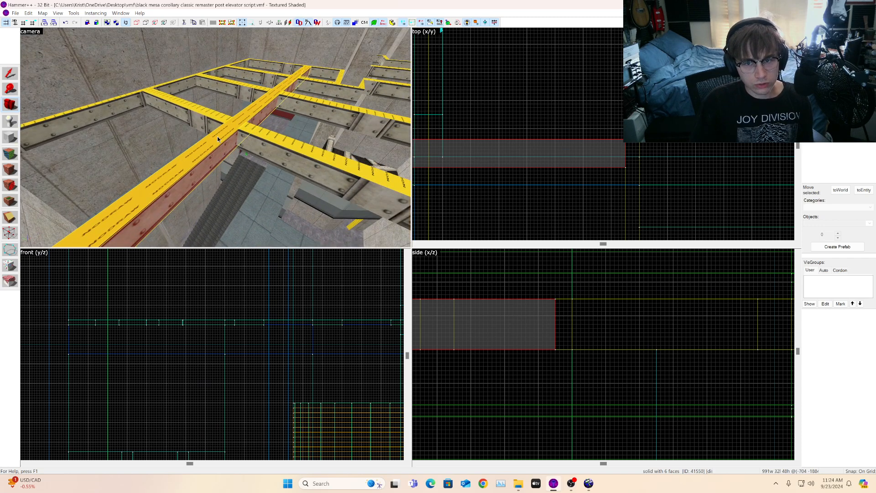
key(z)
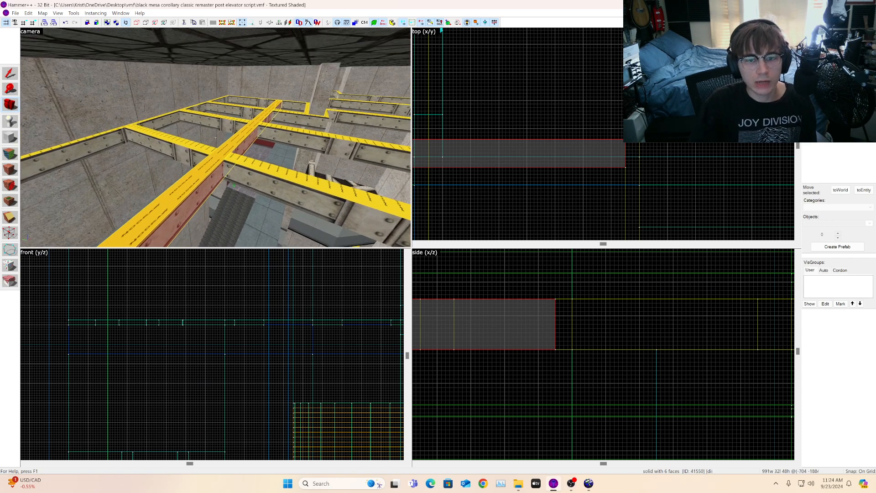
key(z)
Step: Select the short beam near the curved wall and stretch it in the top view to about 1680 units long
click(16, 73)
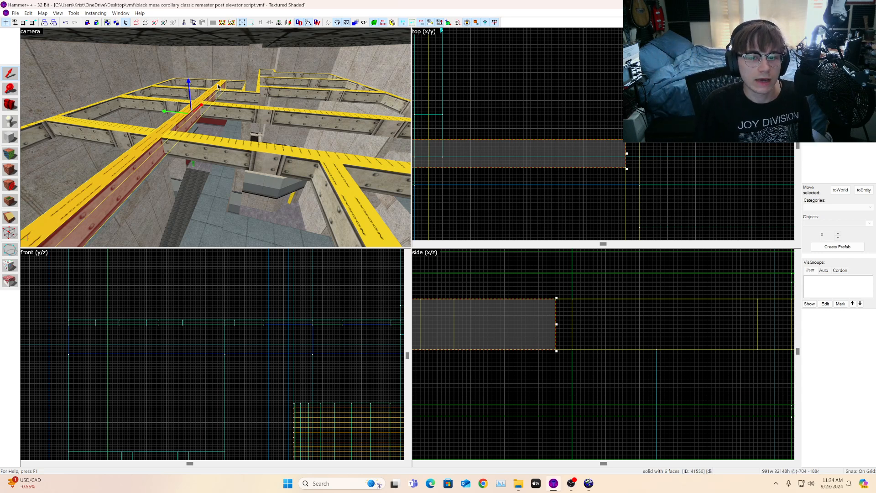
scroll(649, 152, down, 5)
click(348, 194)
scroll(465, 114, down, 7)
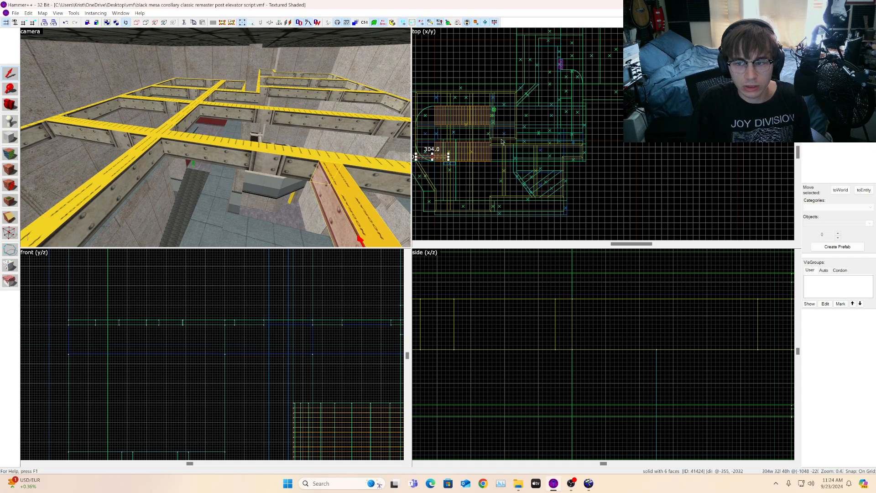
scroll(441, 150, up, 8)
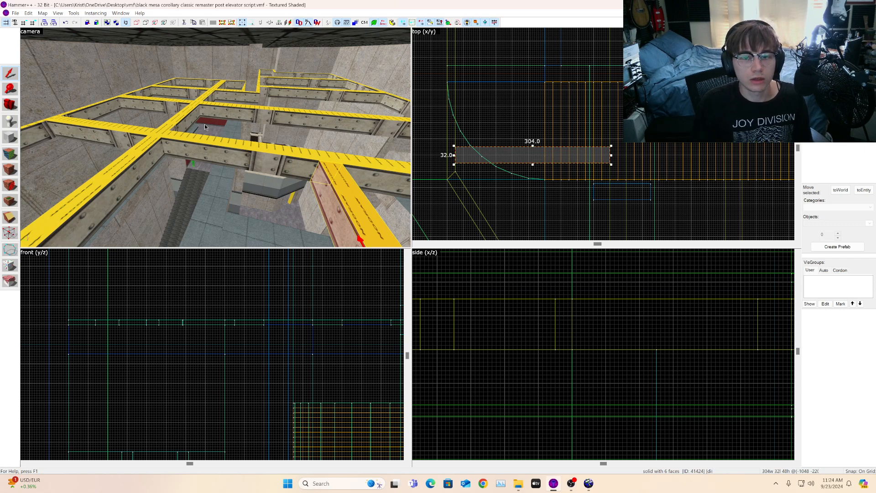
scroll(508, 114, down, 2)
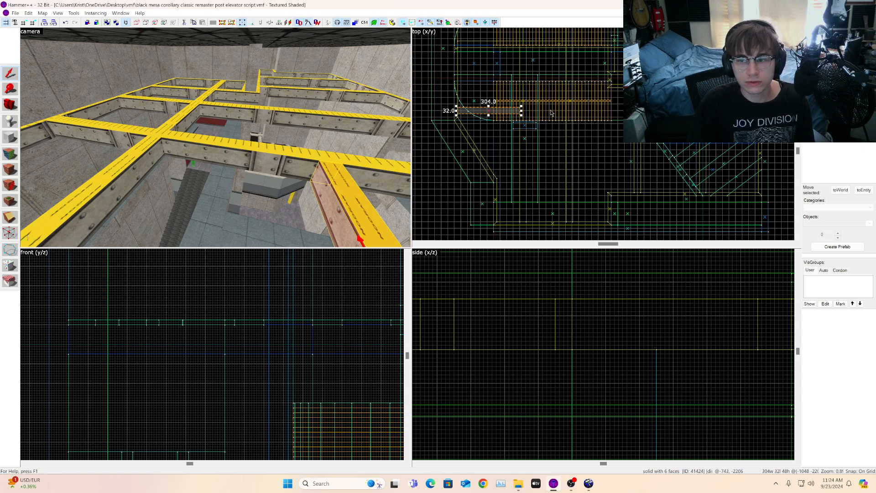
drag(502, 111, 595, 111)
mouse_move(875, 117)
mouse_down()
mouse_move(691, 106)
mouse_move(777, 97)
mouse_move(763, 105)
mouse_move(759, 151)
mouse_up()
scroll(726, 111, up, 1)
scroll(777, 96, up, 5)
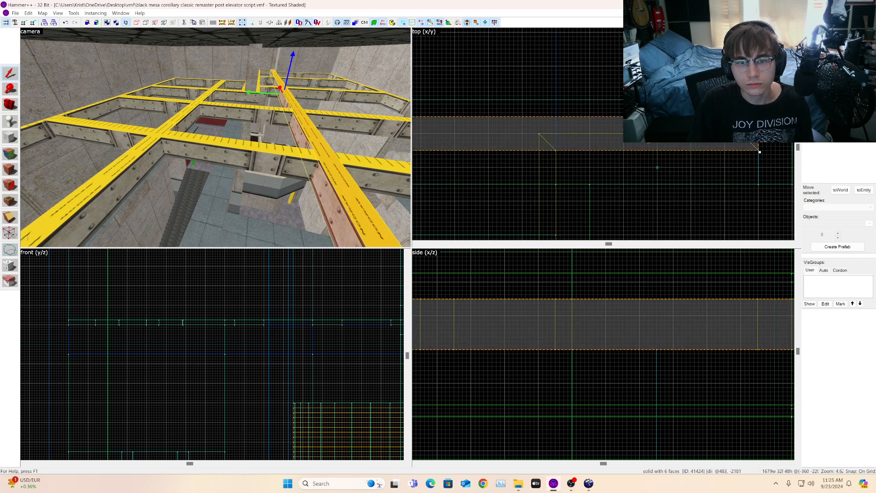
Step: Select the small angled end piece of the beam at the wall corner and delete it
key(d)
click(8, 107)
drag(215, 137, 246, 119)
key(w)
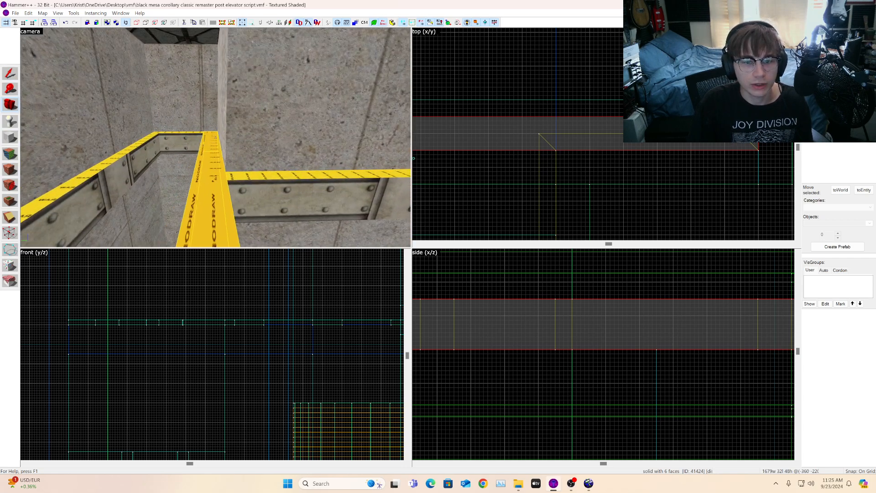
key(w)
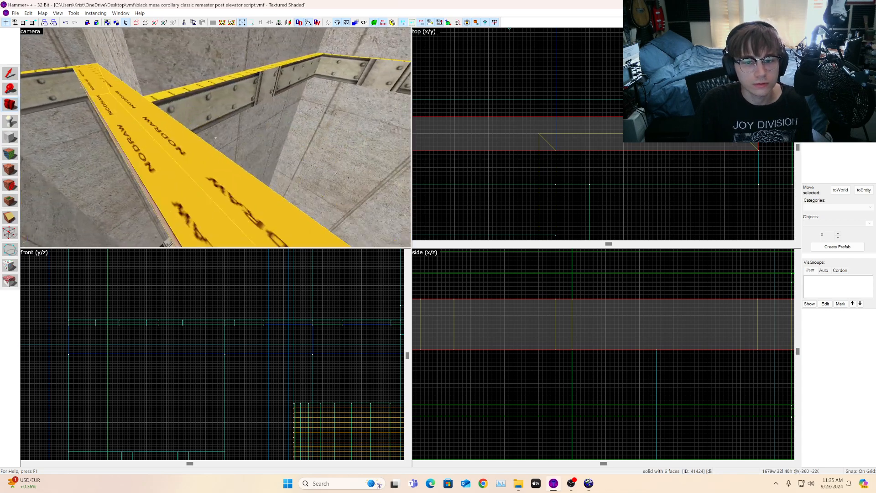
key(s)
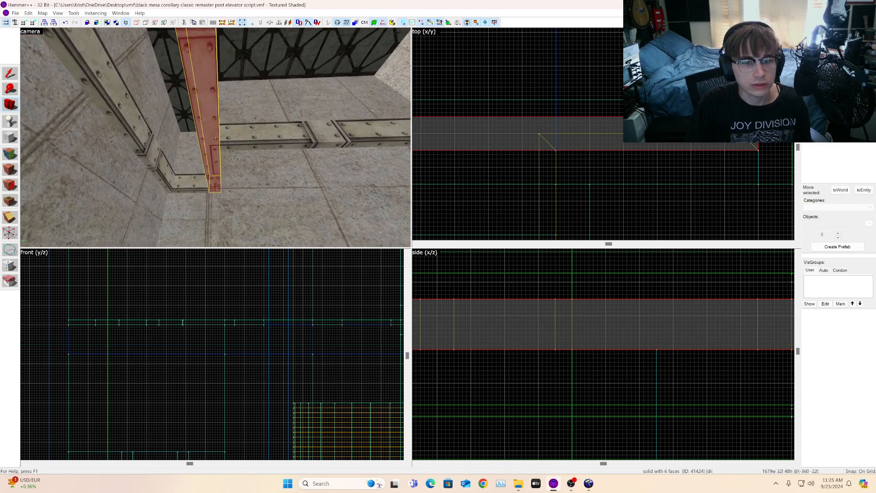
key(w)
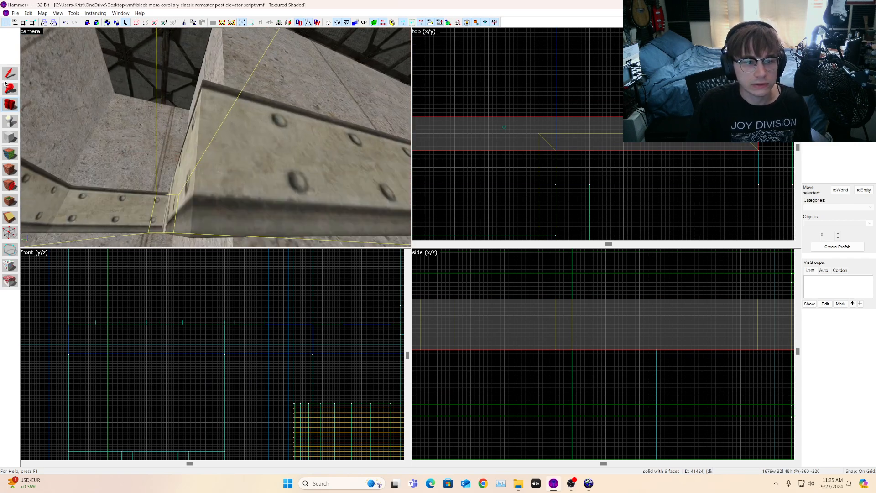
click(581, 74)
click(185, 171)
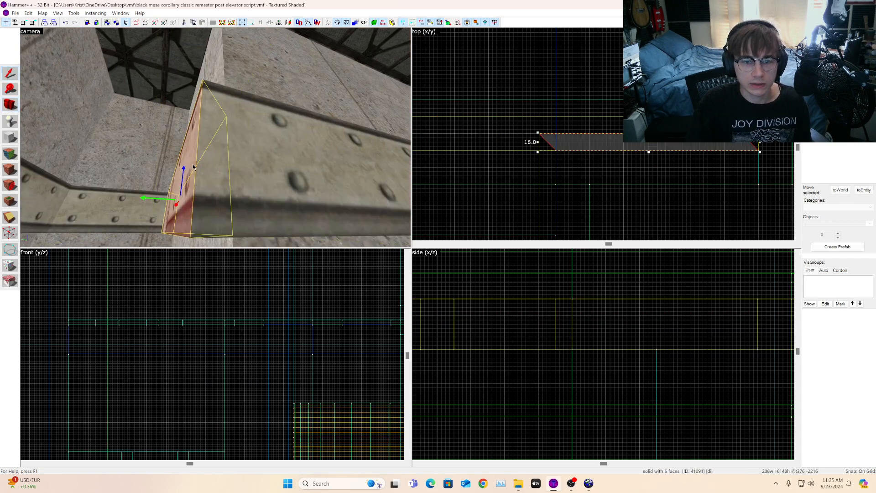
key(Delete)
scroll(192, 167, down, 5)
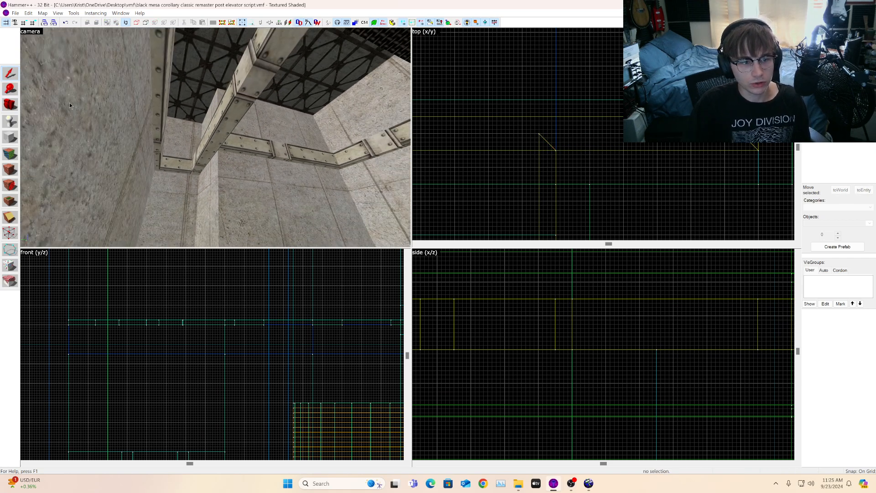
Step: Select both long ceiling beams and, with texture locking on, trim them to about 40 units tall in the side view
click(10, 105)
drag(215, 138, 215, 138)
key(z)
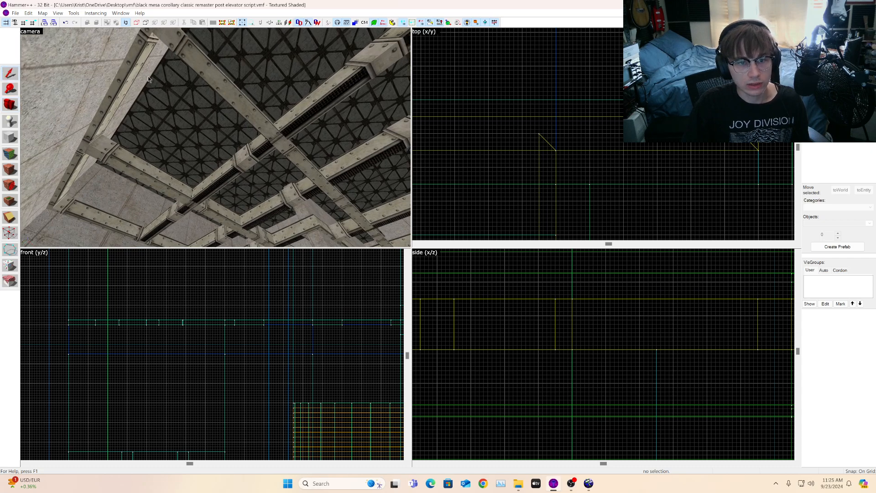
click(199, 68)
ctrl+click(148, 165)
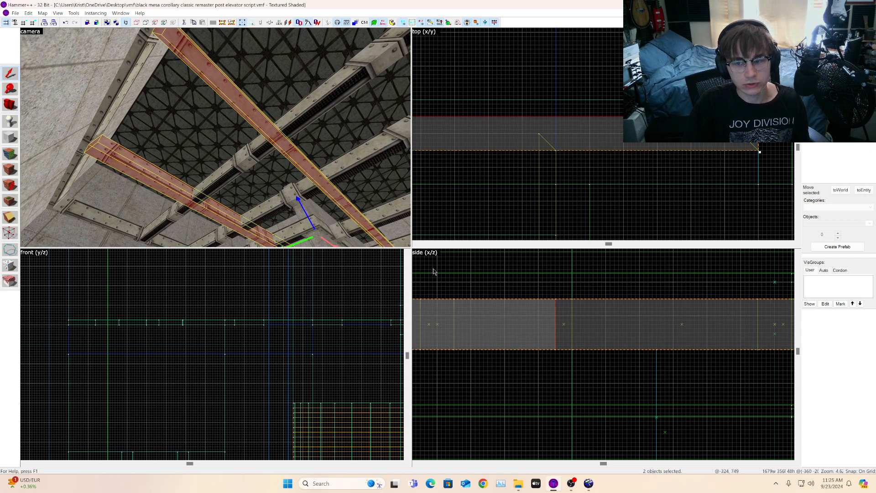
scroll(710, 398, up, 3)
scroll(621, 389, up, 5)
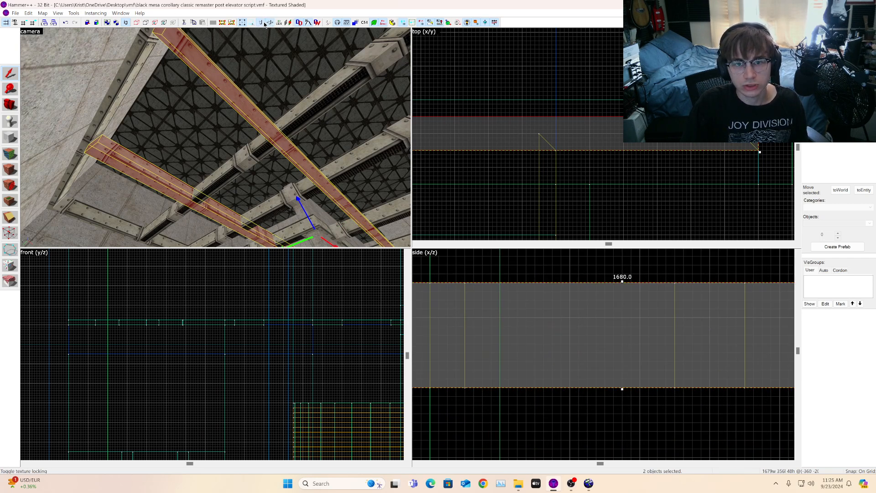
drag(622, 389, 622, 380)
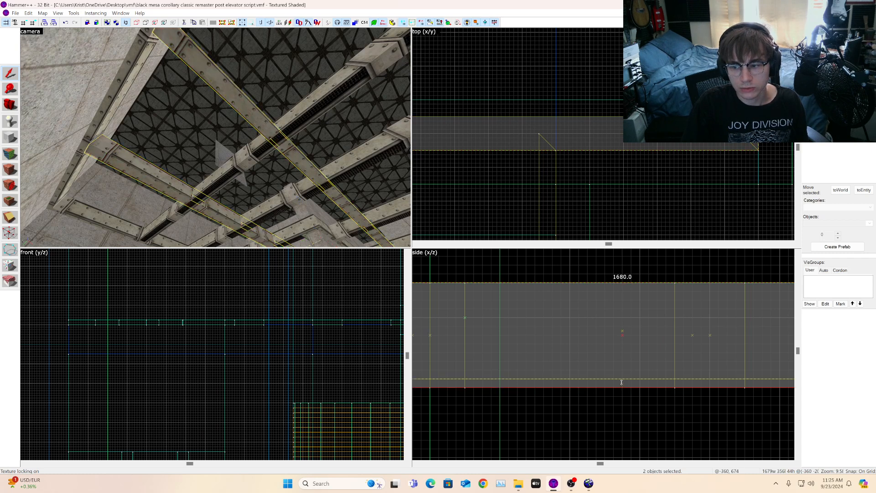
drag(622, 282, 622, 291)
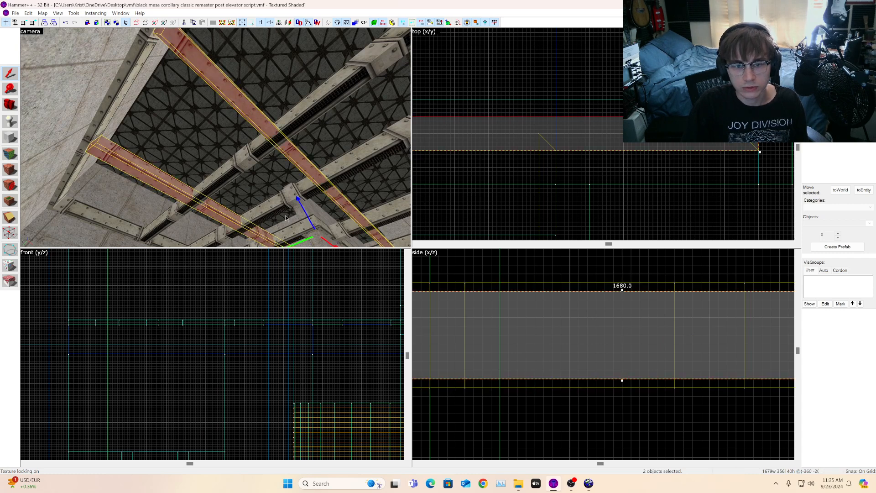
click(491, 99)
click(767, 168)
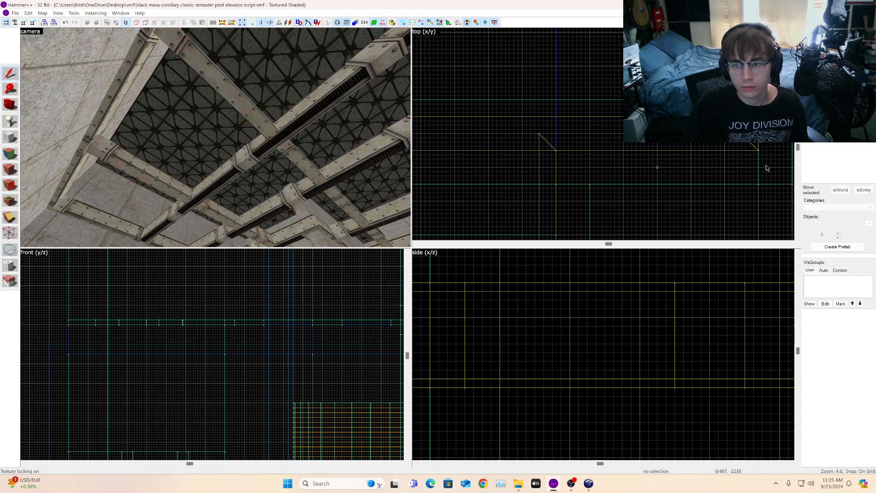
Step: Fly the camera around the lower room to inspect the walkways and the elevator platform area
key(w)
click(12, 103)
drag(137, 126, 216, 138)
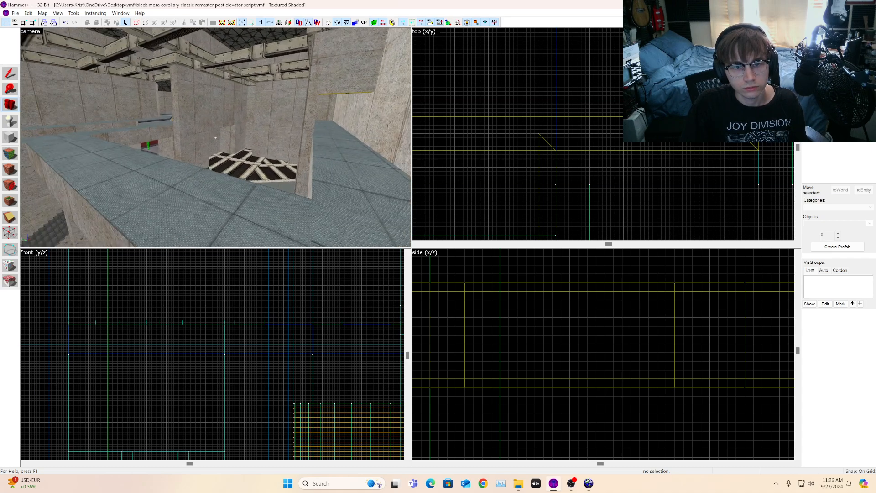
key(w)
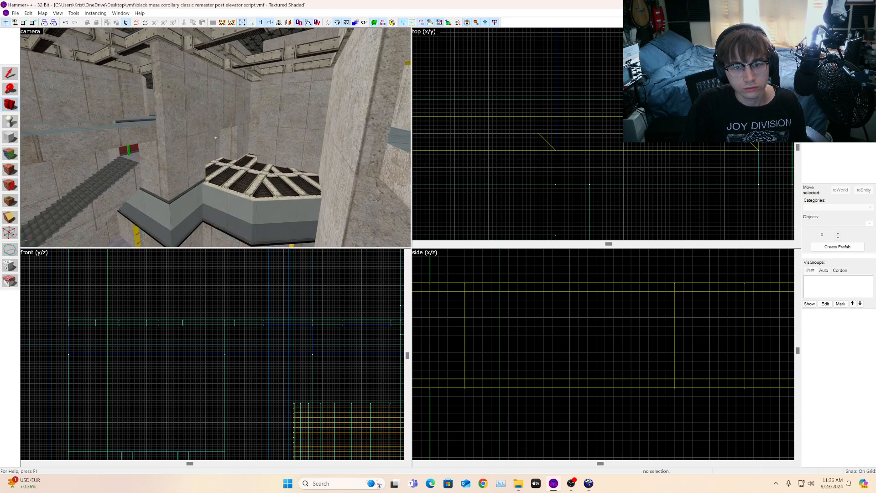
key(a)
key(s)
key(w)
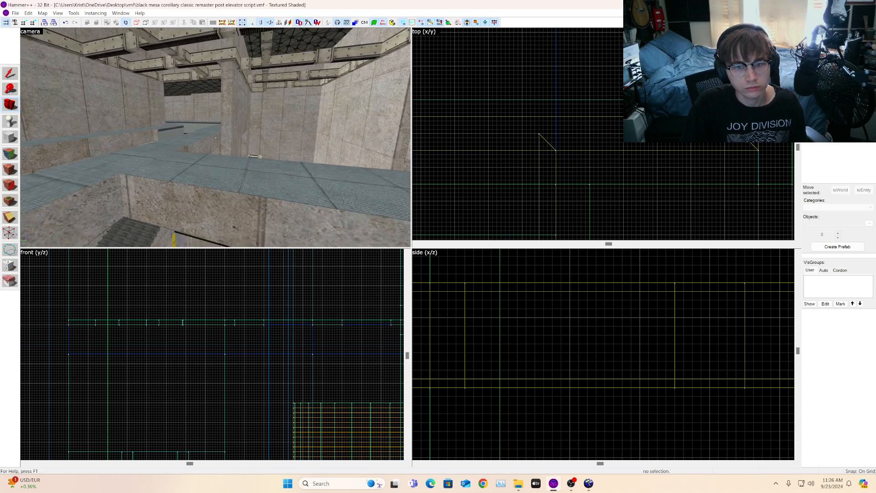
key(s)
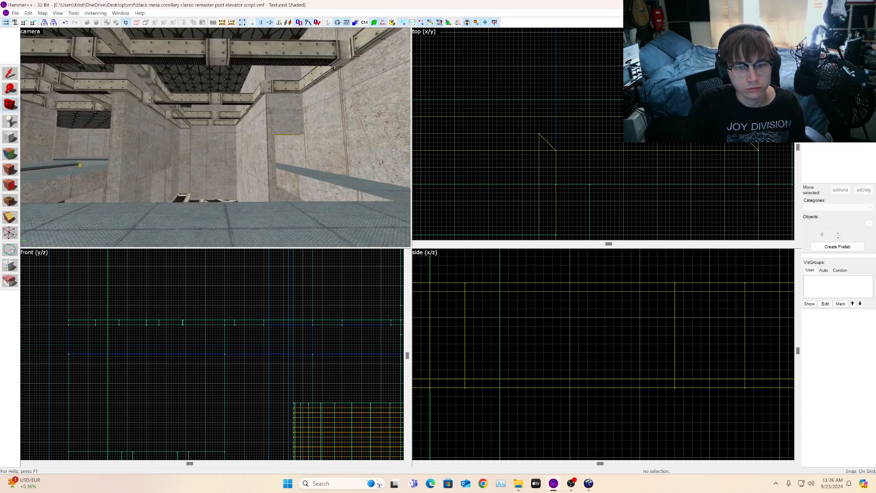
key(w)
key(d)
key(s)
key(w)
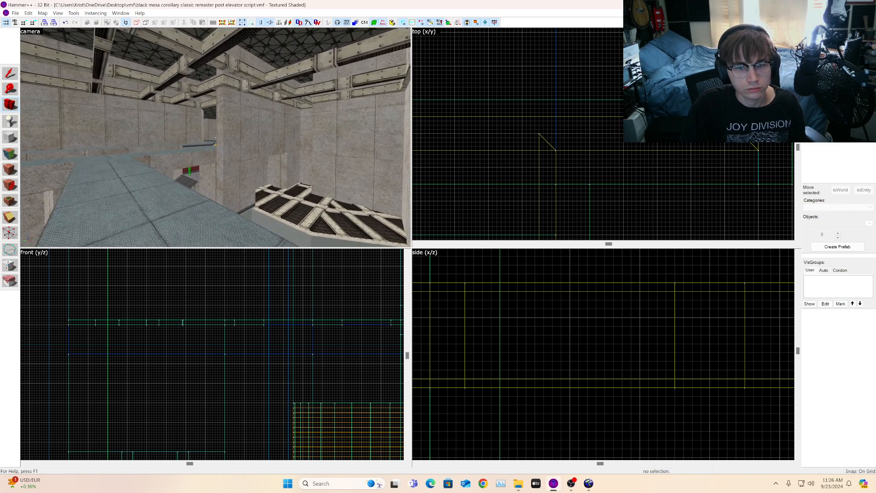
key(s)
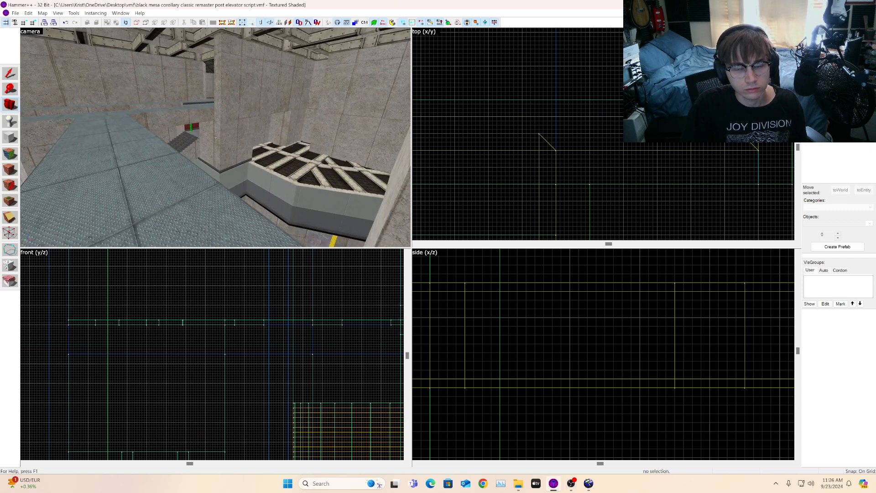
key(w)
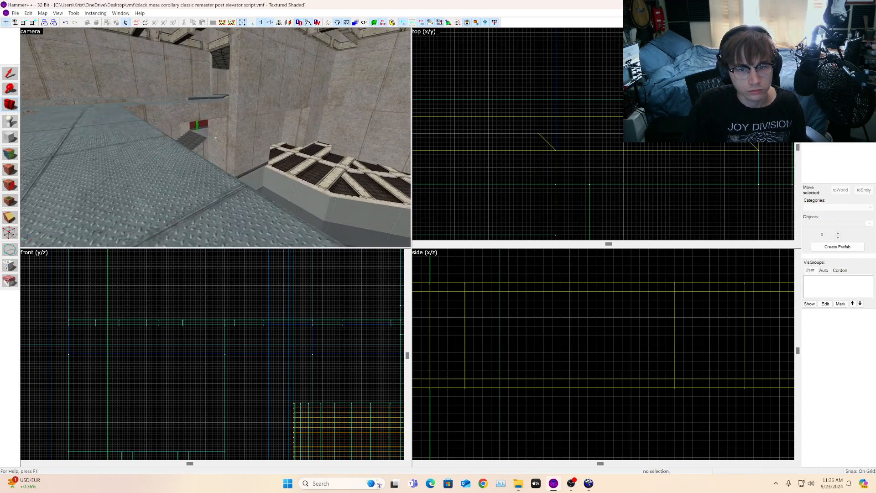
key(w)
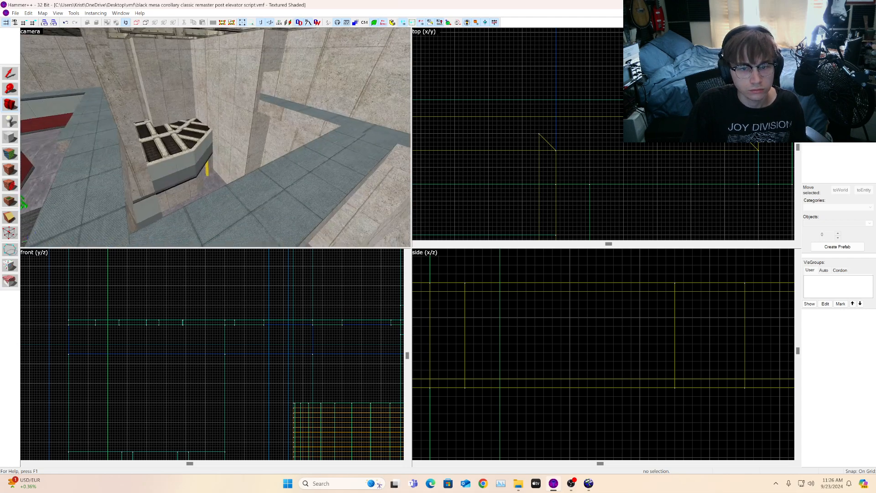
key(w)
key(s)
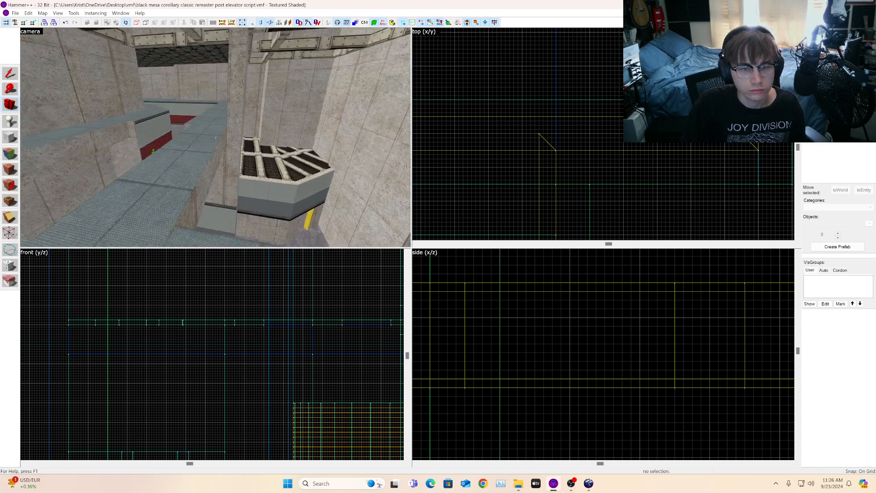
Step: Select the long walkway strip in the lower room and fly the camera along it to inspect it
key(z)
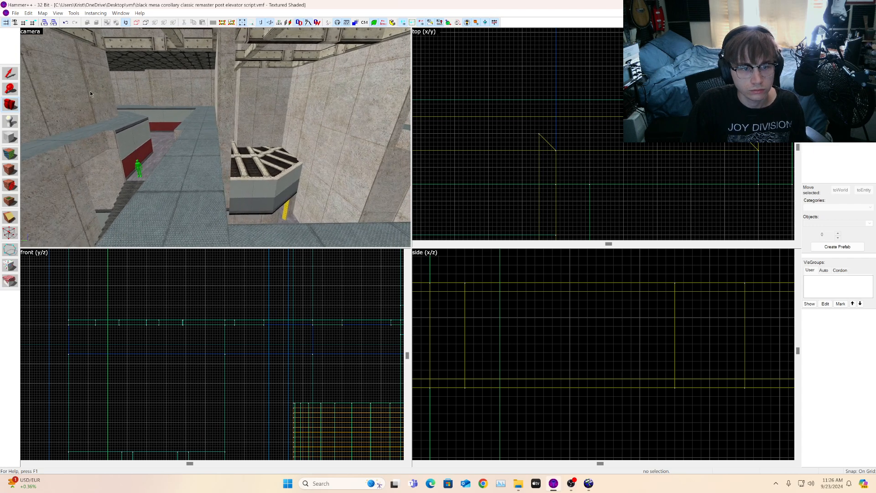
click(219, 176)
key(d)
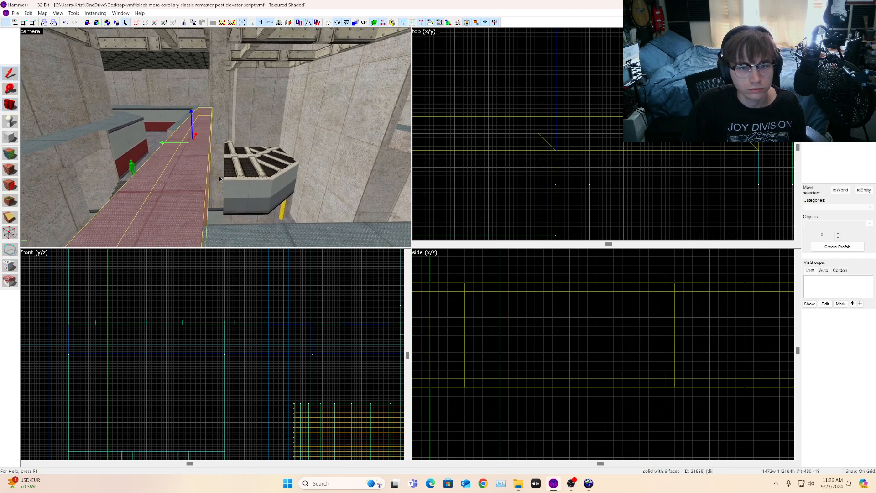
key(s)
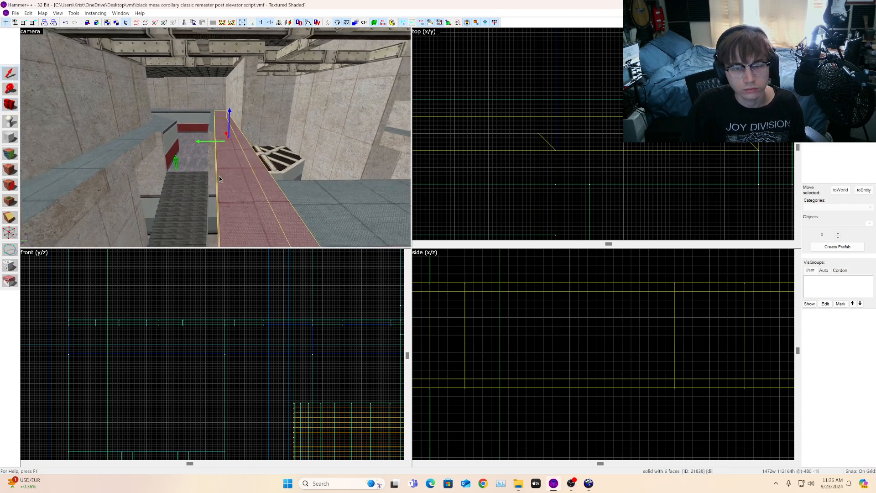
key(d)
key(w)
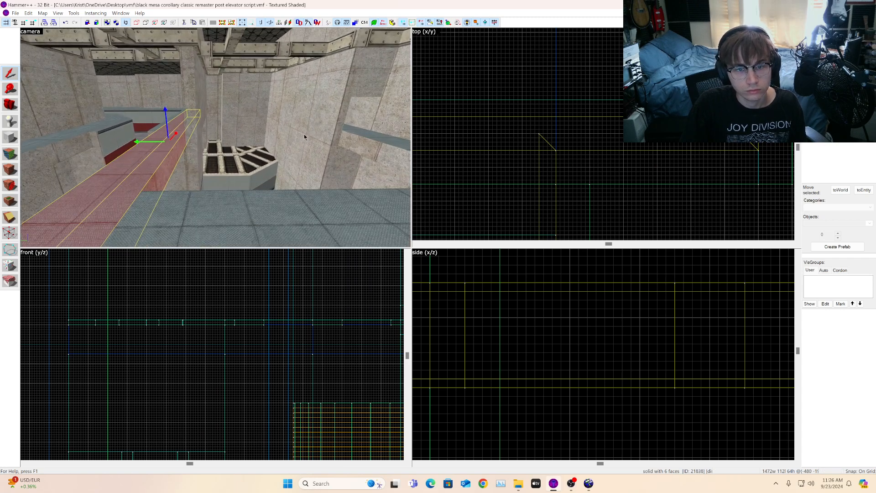
key(a)
key(d)
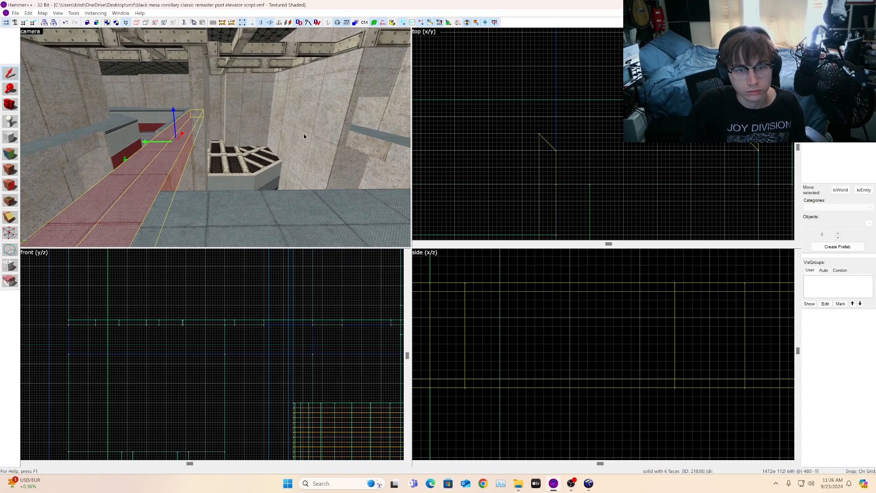
scroll(522, 137, down, 5)
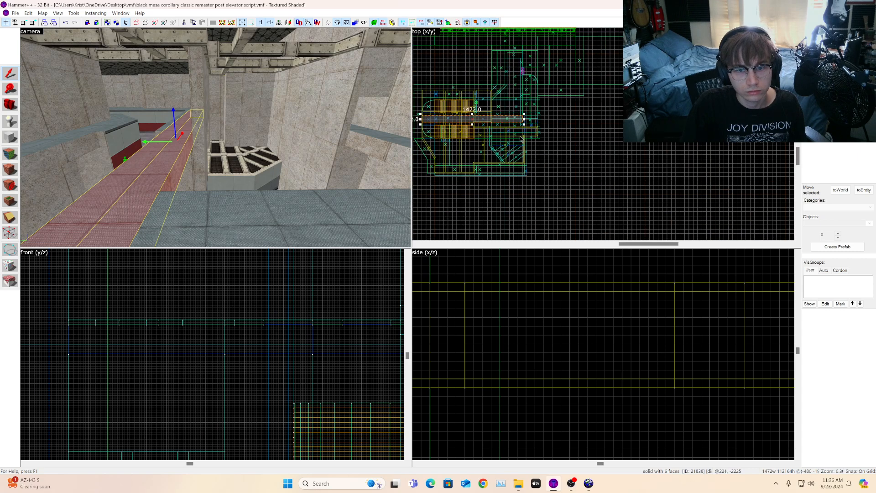
scroll(437, 118, up, 4)
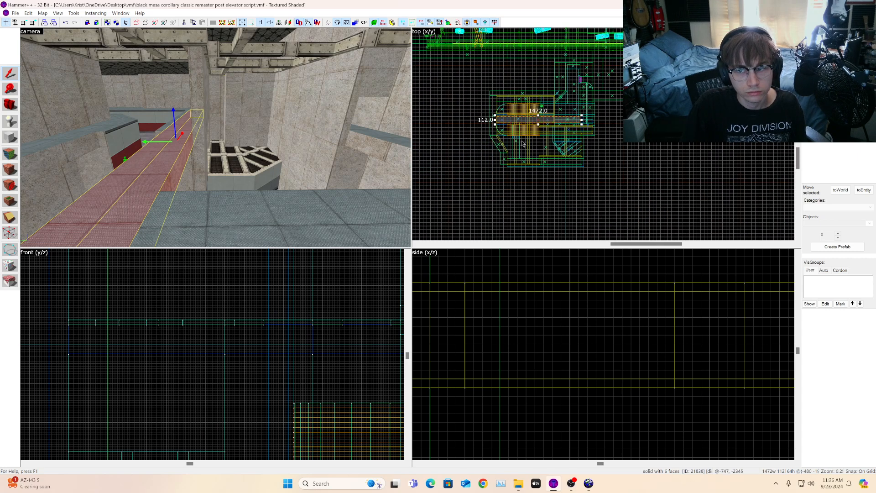
key(a)
key(s)
key(d)
key(a)
key(d)
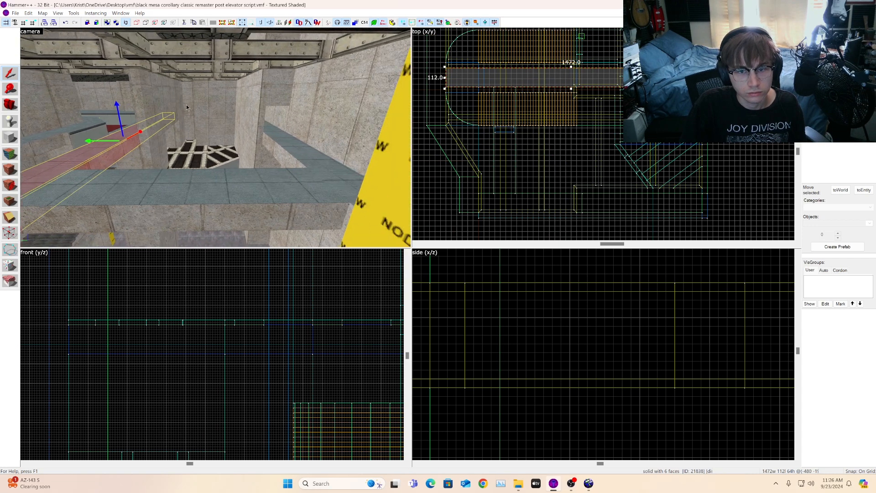
Step: Select the raised strip beside the grated platform and shorten it in the top view to about 1096 units long
click(292, 154)
scroll(560, 150, down, 4)
scroll(542, 174, up, 6)
mouse_move(540, 176)
mouse_down()
mouse_move(545, 113)
mouse_move(533, 103)
mouse_up()
scroll(589, 111, down, 3)
scroll(754, 110, up, 6)
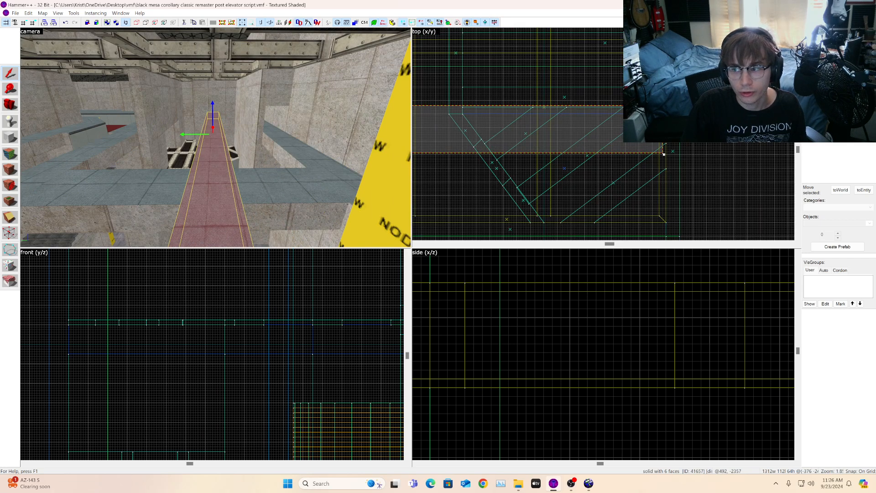
key(z)
key(w)
key(w)
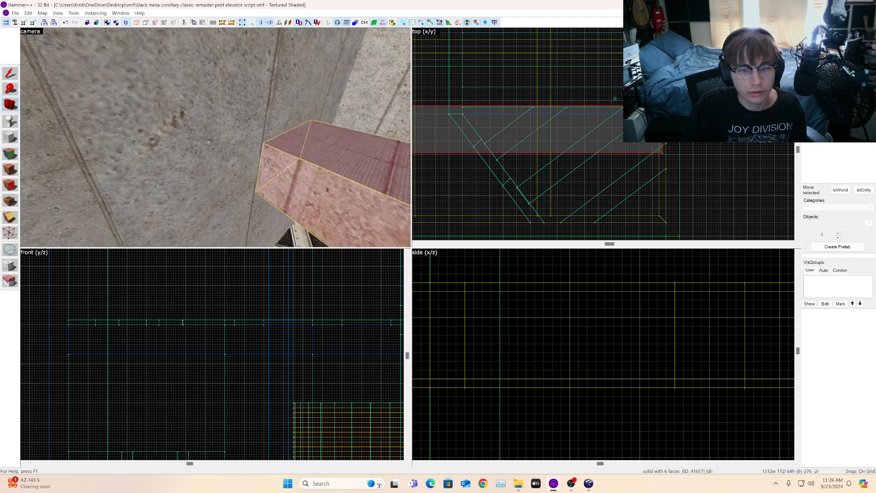
key(w)
key(z)
scroll(607, 145, up, 6)
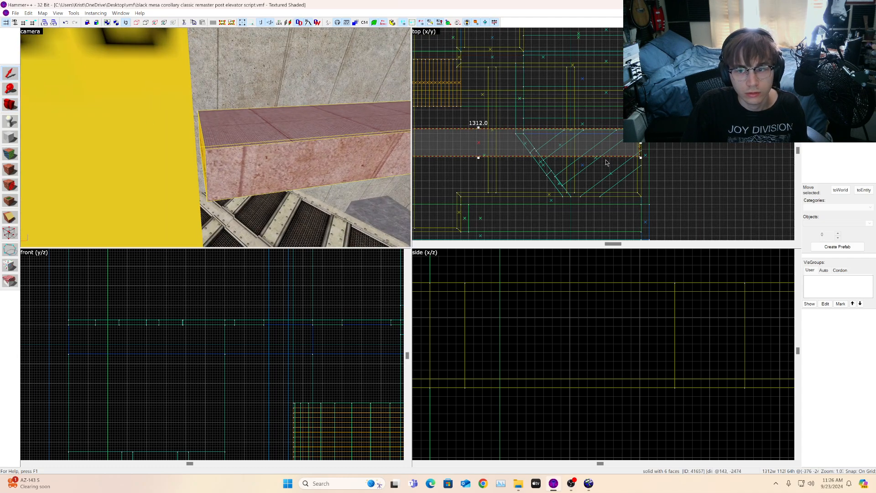
drag(607, 145, 612, 144)
key(d)
key(z)
key(w)
key(d)
key(z)
scroll(604, 134, down, 7)
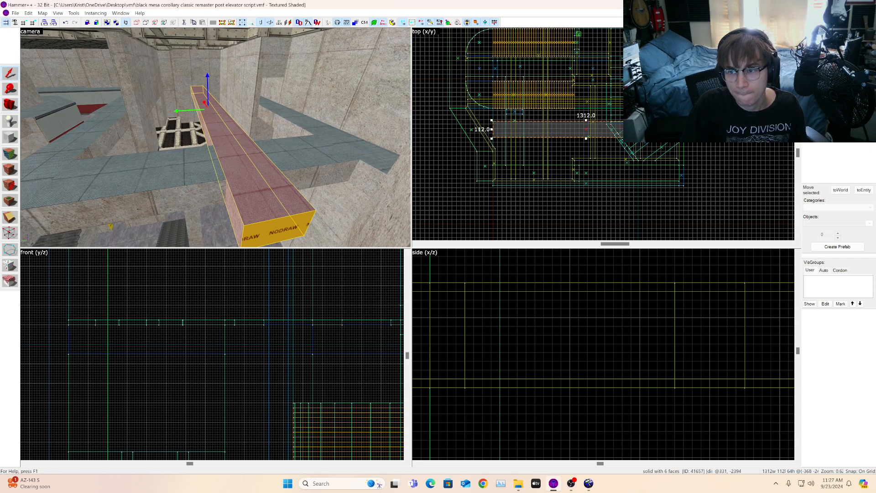
mouse_move(503, 129)
mouse_down()
mouse_move(596, 117)
mouse_move(541, 121)
mouse_up()
scroll(589, 116, up, 5)
key(Escape)
Step: Apply the wall's lab/labcrete00a texture to the side faces of the raised strip beside the grated platform
key(z)
key(a)
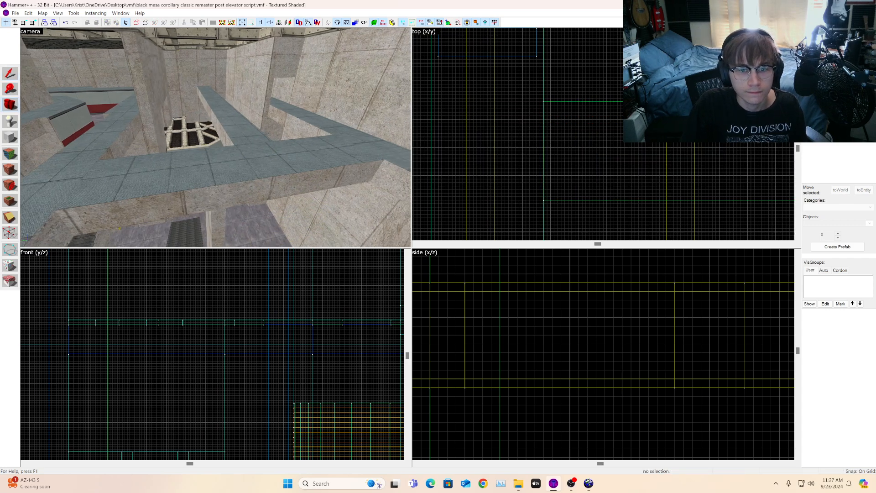
key(d)
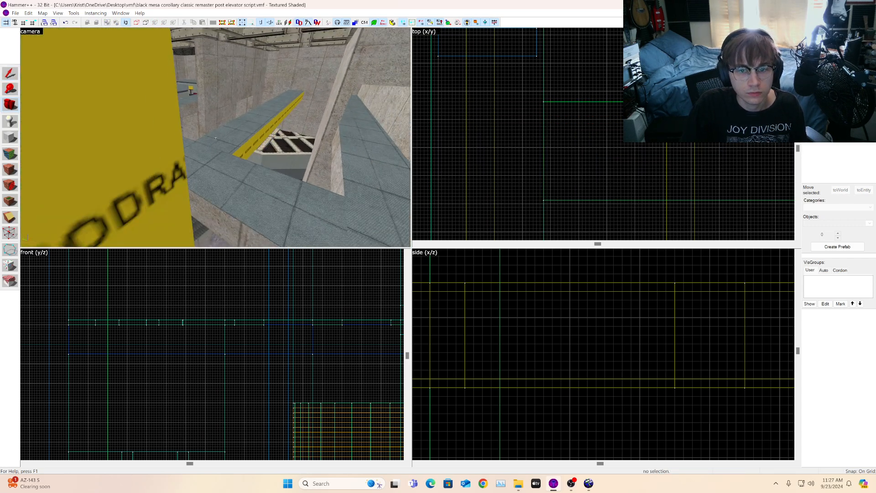
key(d)
key(z)
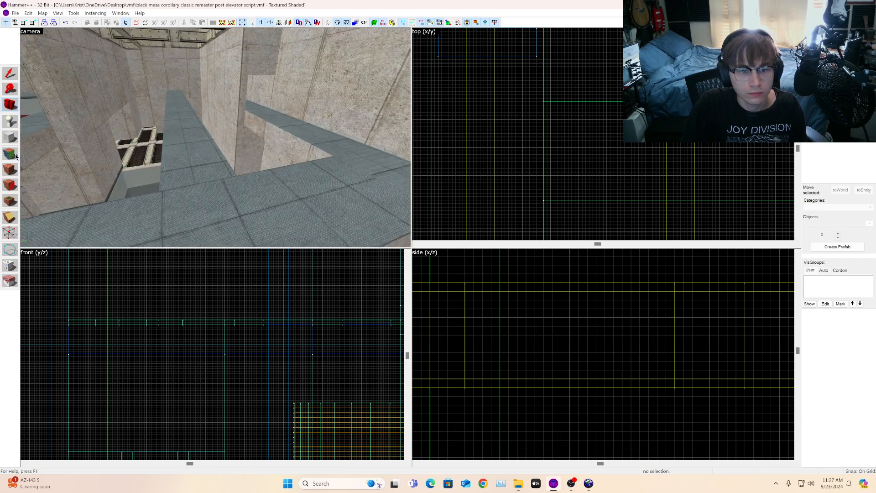
click(14, 154)
click(207, 183)
click(199, 167)
key(a)
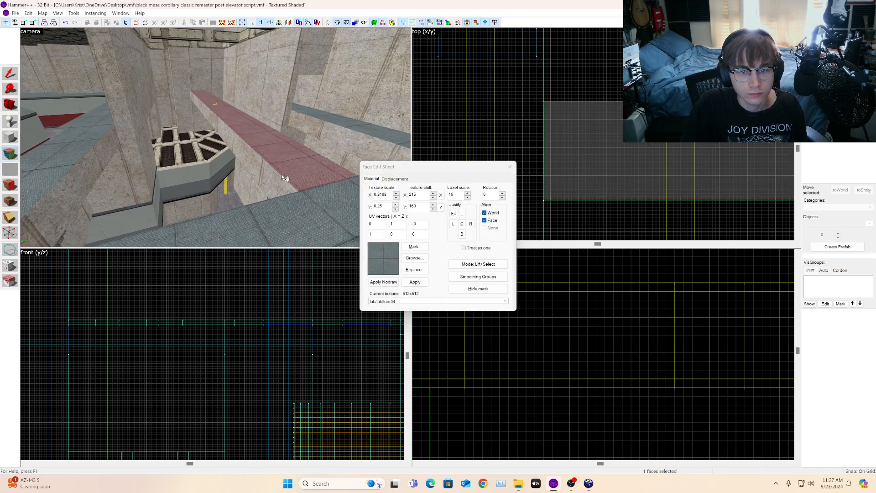
click(103, 164)
right_click(243, 157)
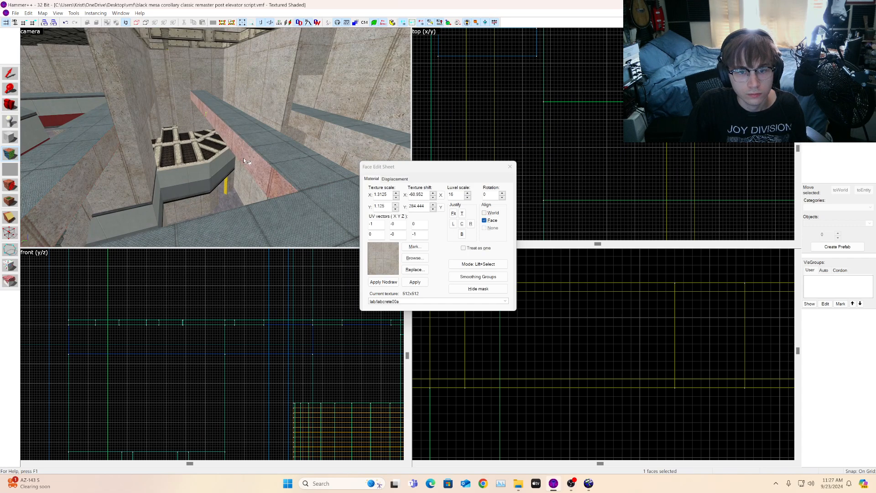
key(d)
right_click(137, 147)
click(10, 104)
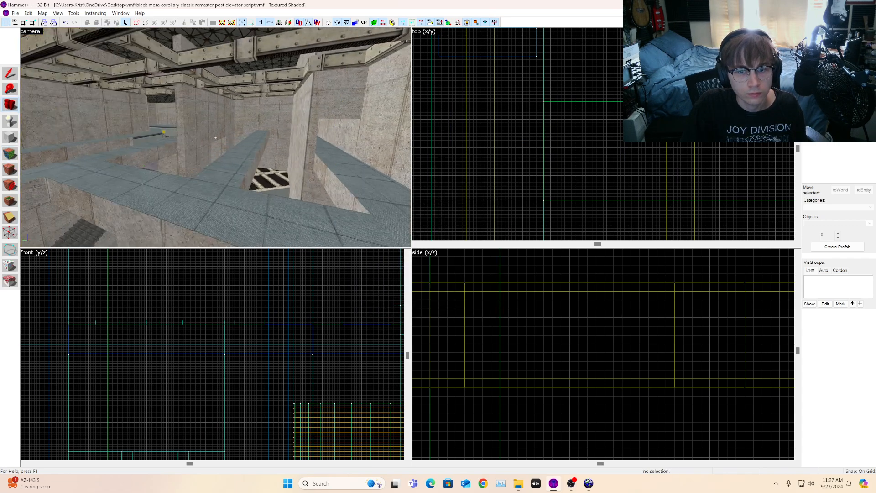
Step: Fly the camera around the lower room to inspect the walkways, ceiling beams and grated platform
key(w)
key(s)
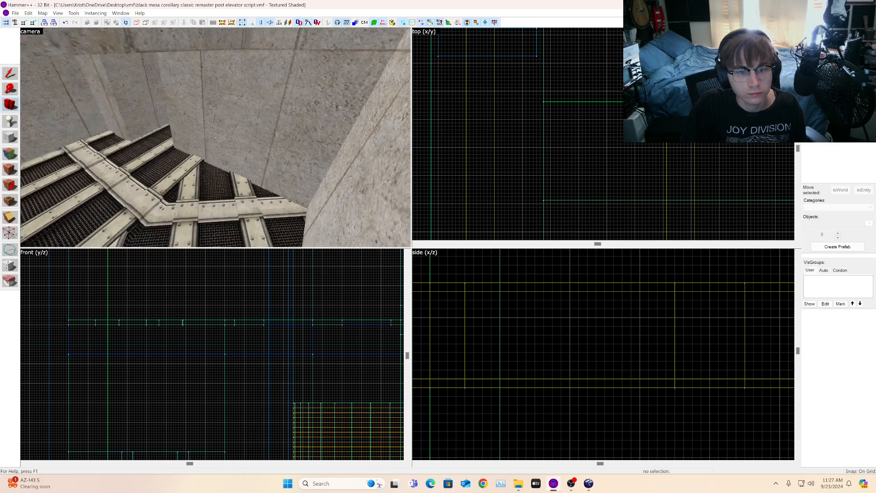
key(s)
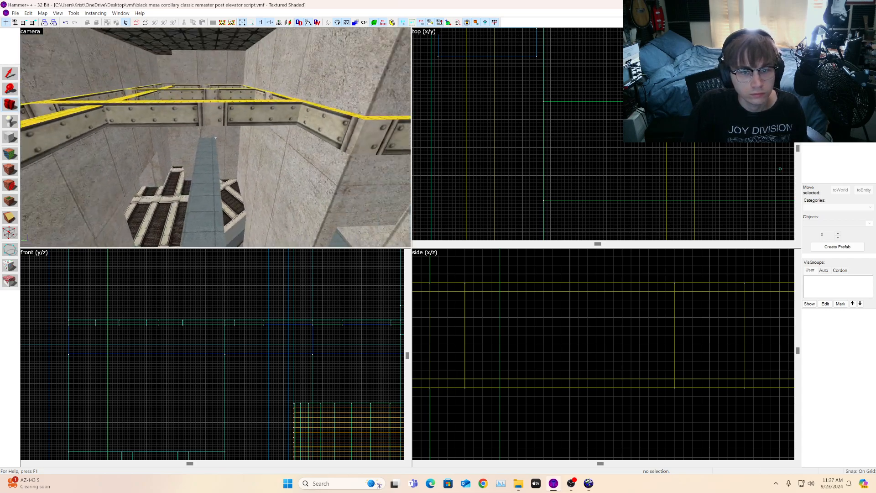
key(w)
key(s)
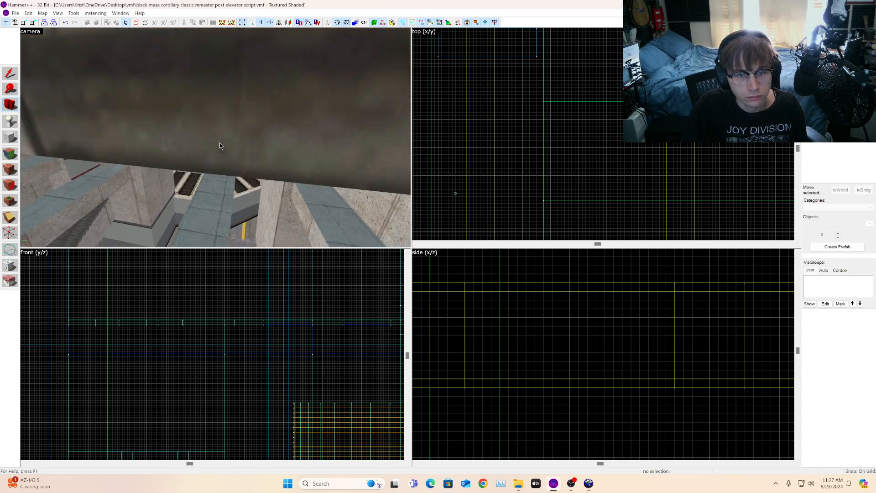
key(w)
key(s)
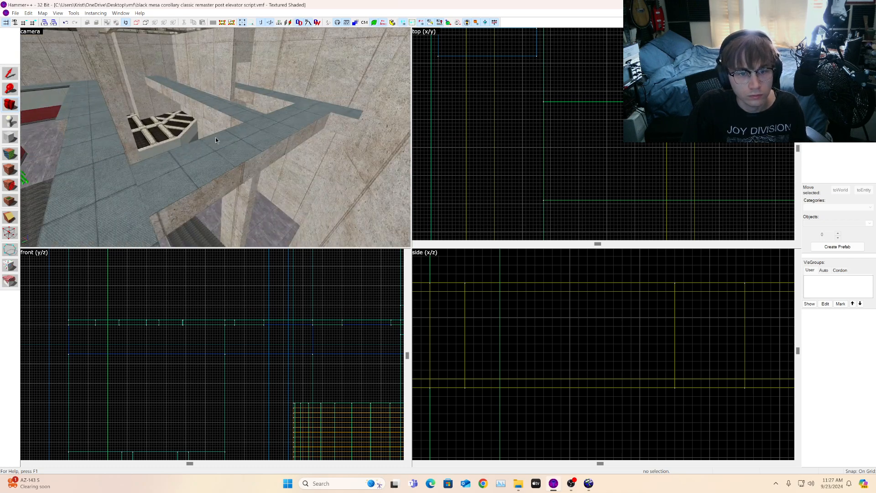
key(s)
key(w)
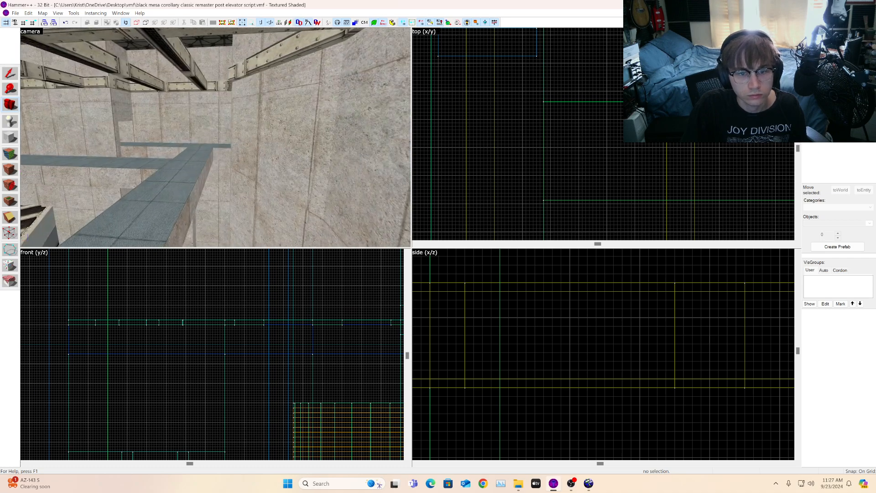
key(w)
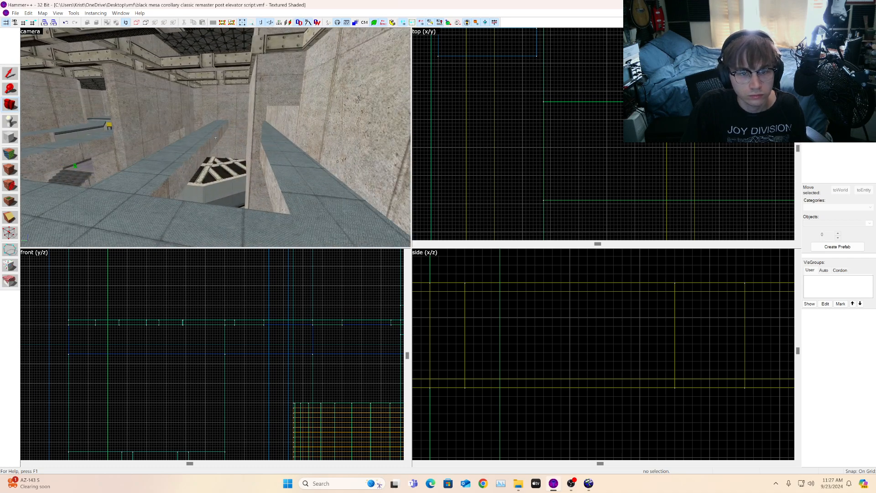
key(w)
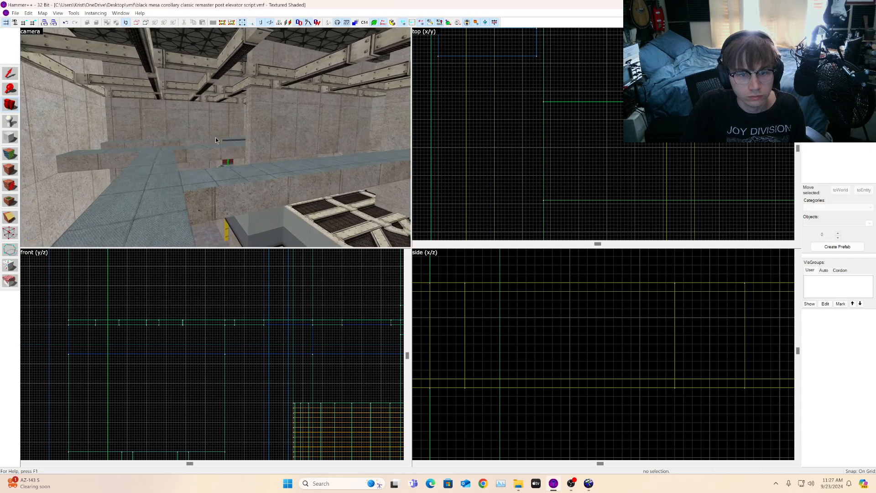
key(w)
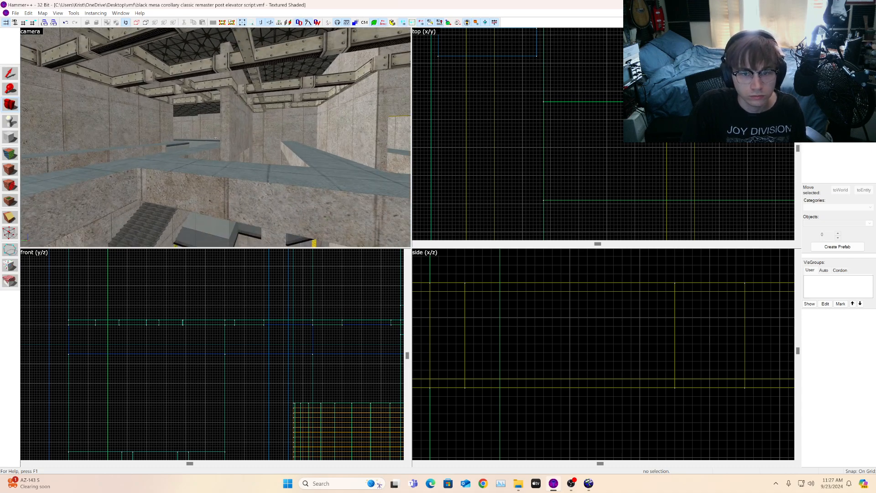
key(w)
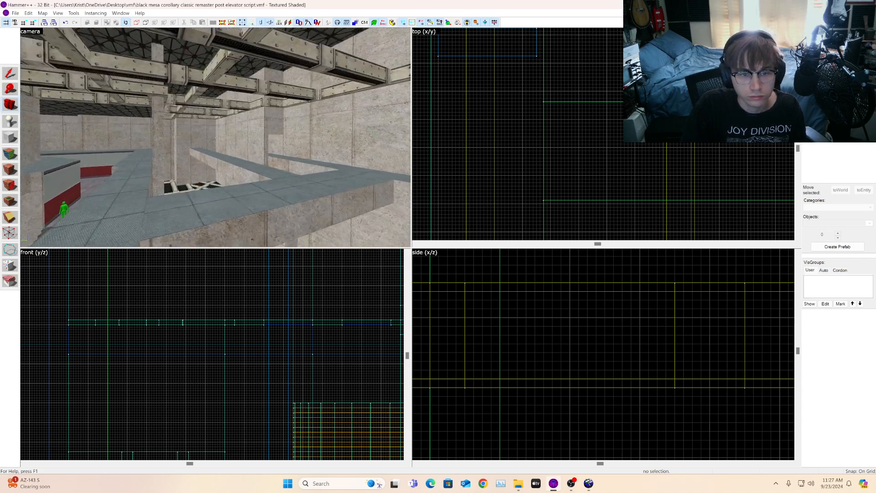
key(w)
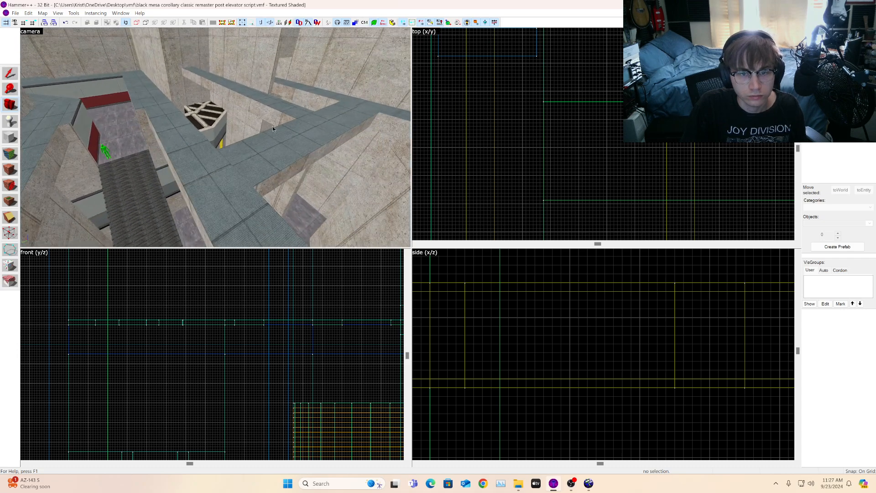
key(w)
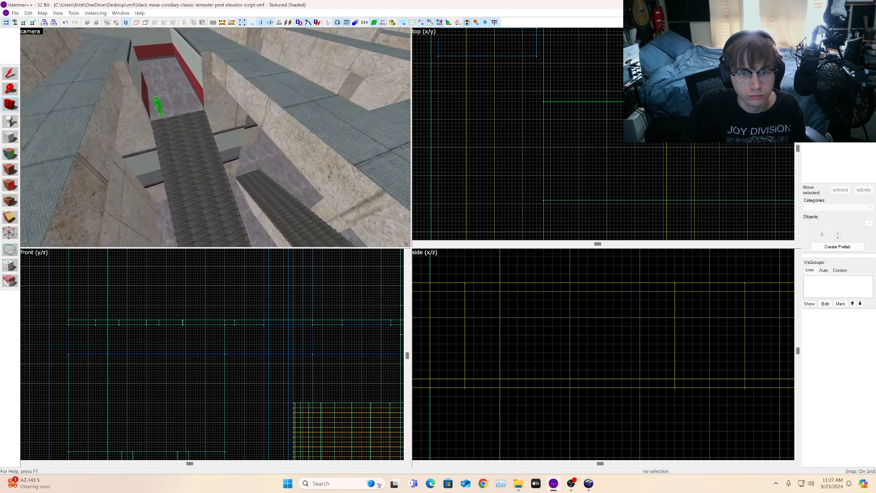
key(s)
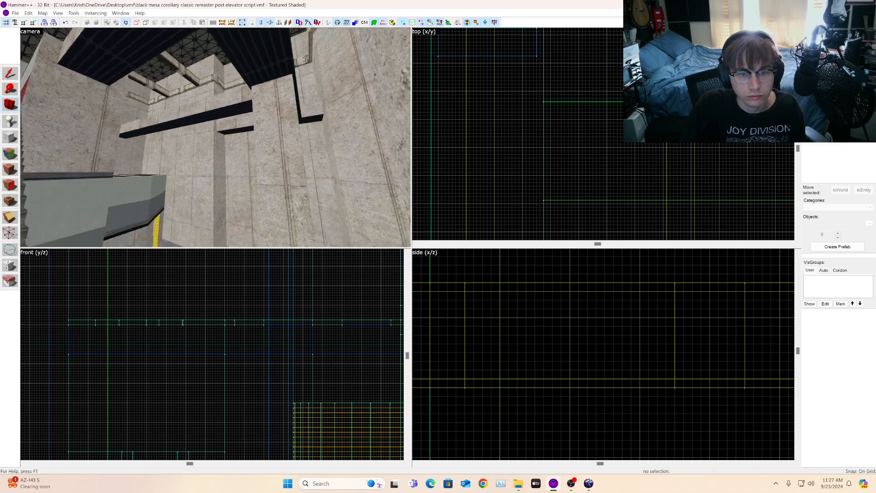
key(w)
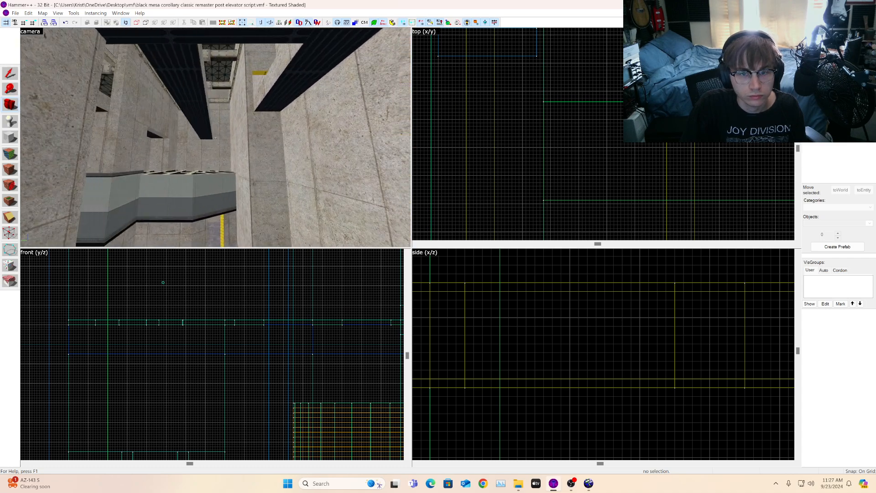
key(w)
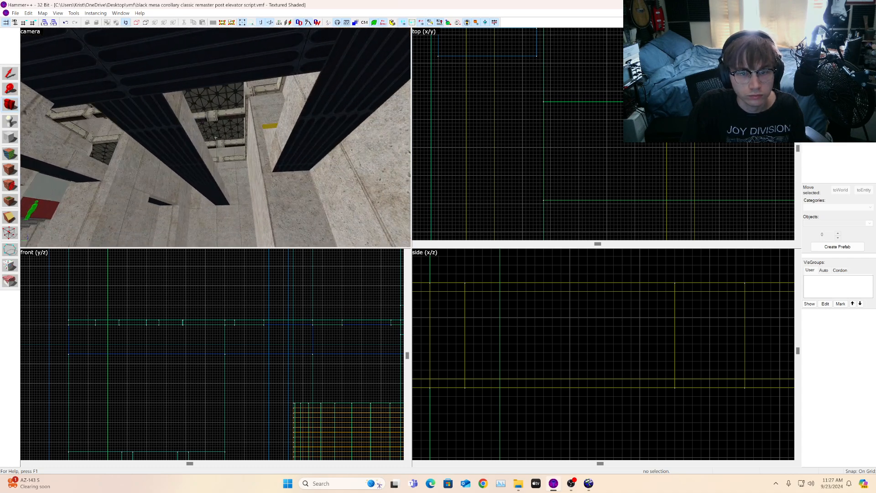
key(s)
key(w)
key(s)
key(w)
key(s)
Step: Select the raised strip beside the grated platform and delete it
key(z)
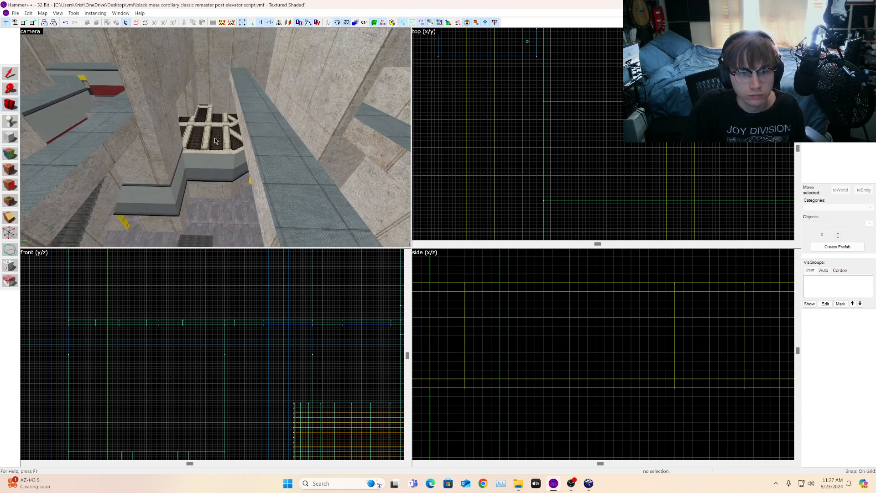
click(245, 112)
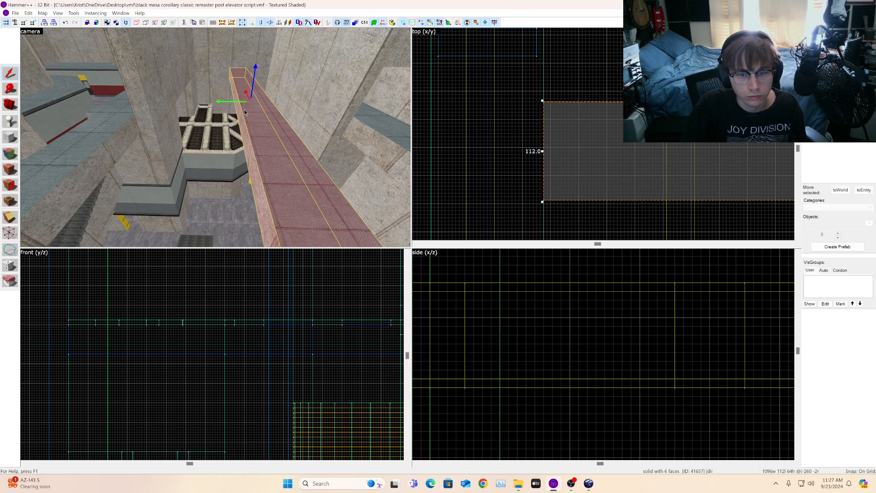
scroll(551, 142, down, 2)
key(Delete)
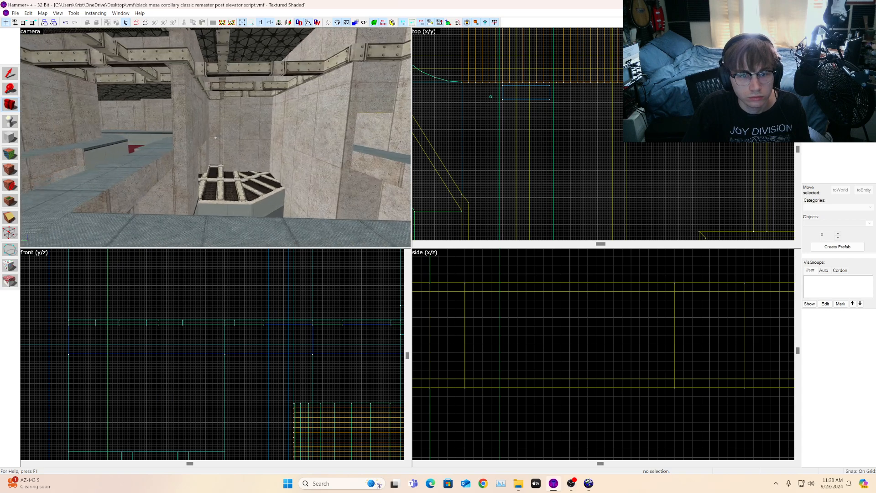
Step: Fly the camera through the lower room to inspect the walls, stairs, walkway and ceiling framework
key(w)
key(w)
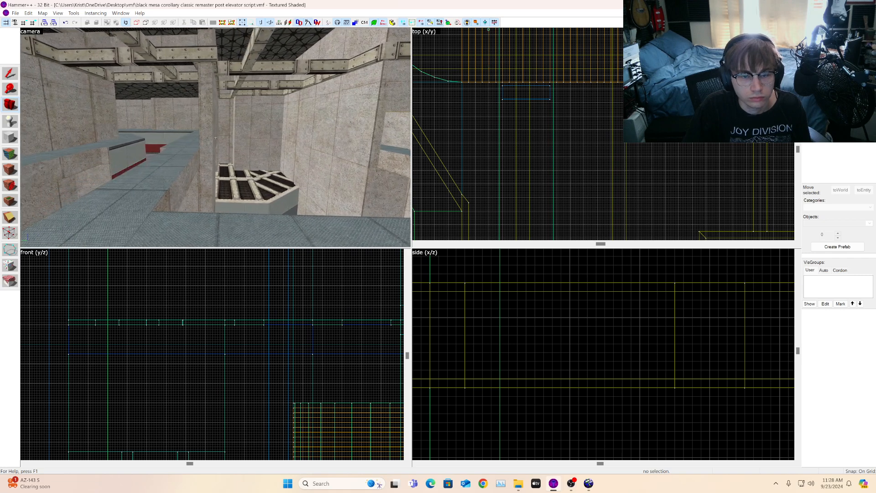
key(a)
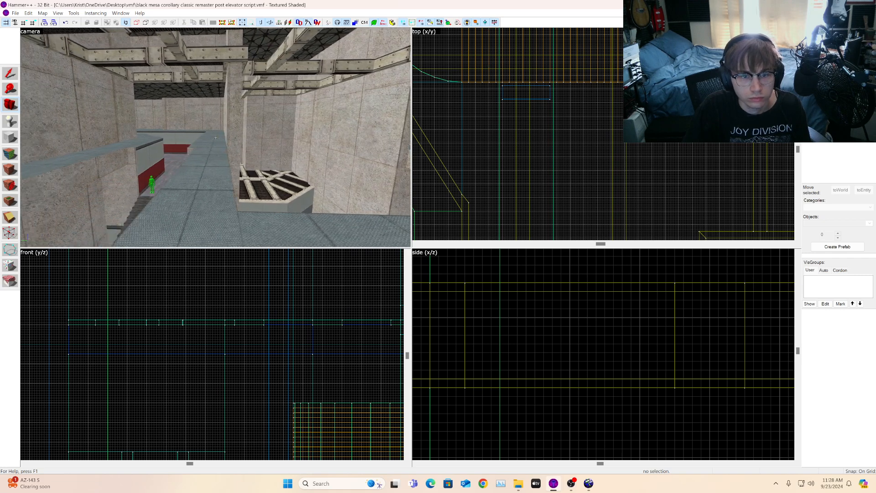
key(w)
key(w)
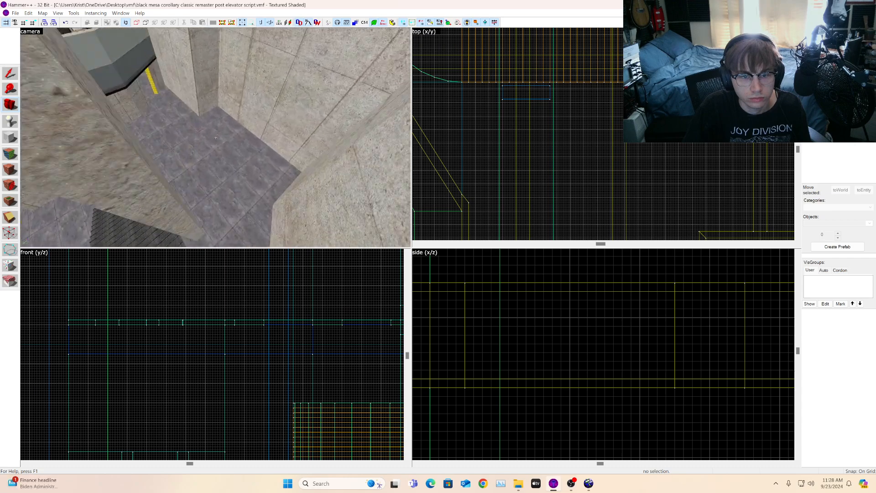
key(w)
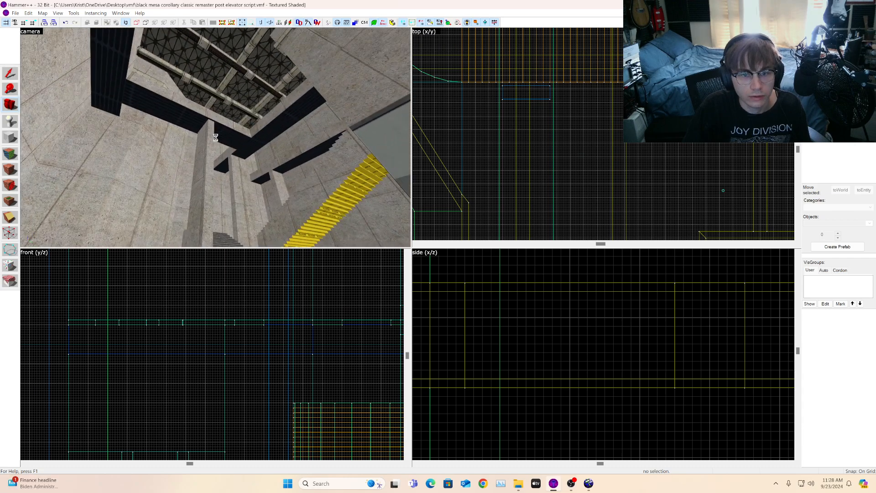
key(s)
key(w)
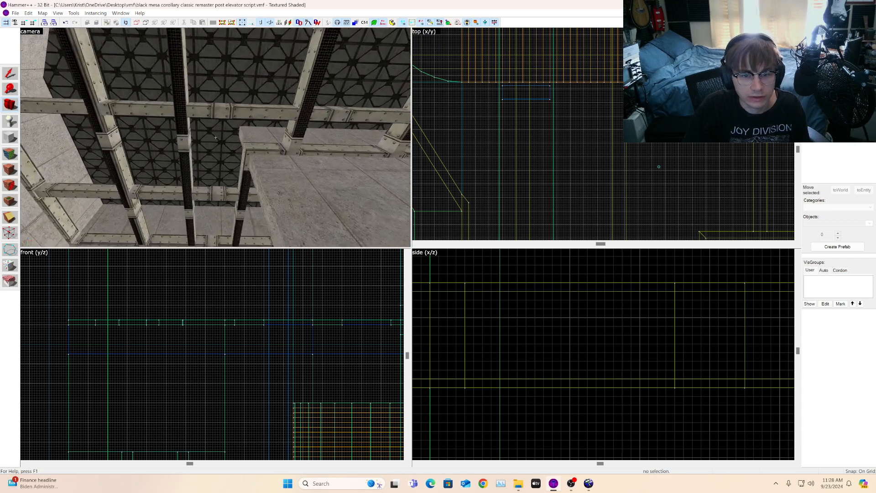
key(s)
key(w)
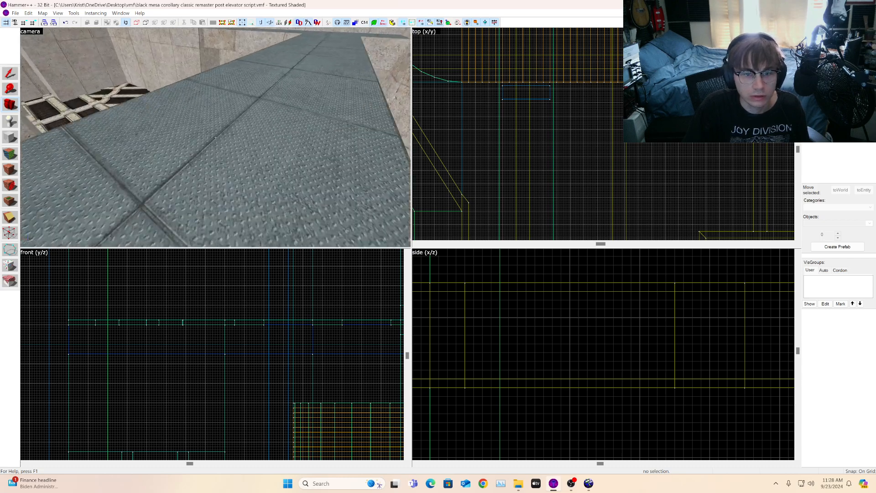
Step: Leave camera flight mode and select the walkway floor brush beneath the camera
key(z)
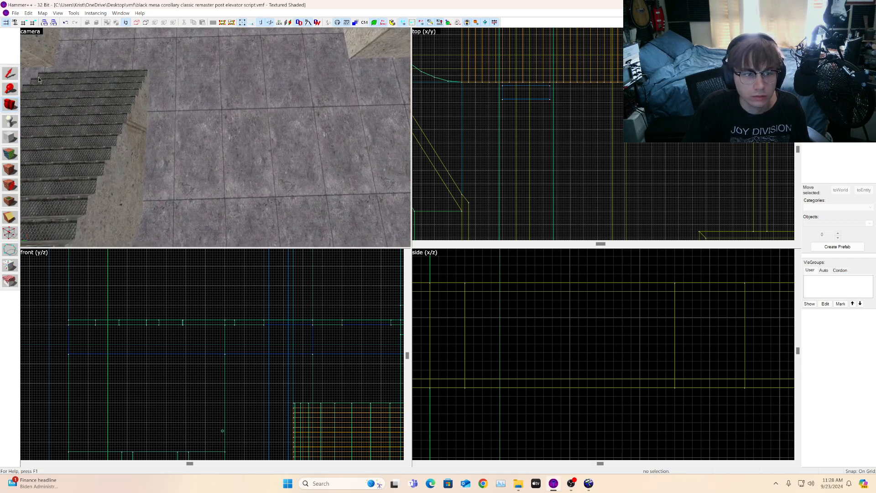
click(14, 75)
click(279, 147)
scroll(573, 152, down, 10)
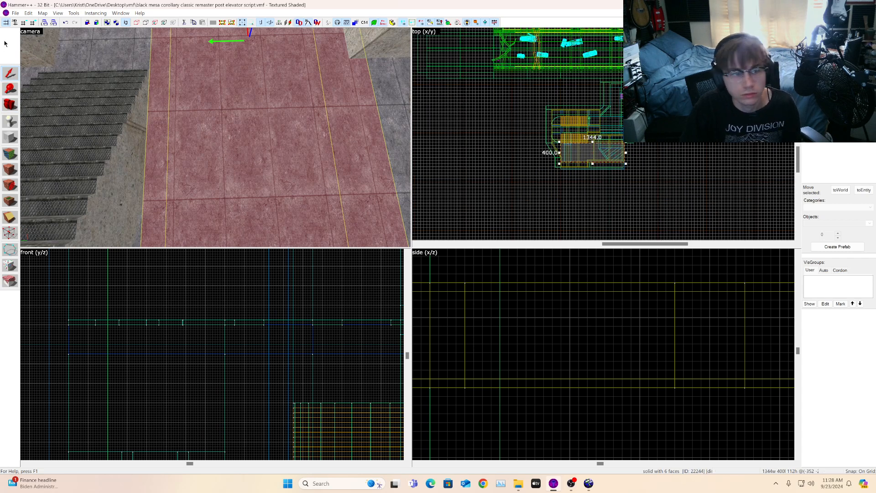
click(14, 14)
click(101, 74)
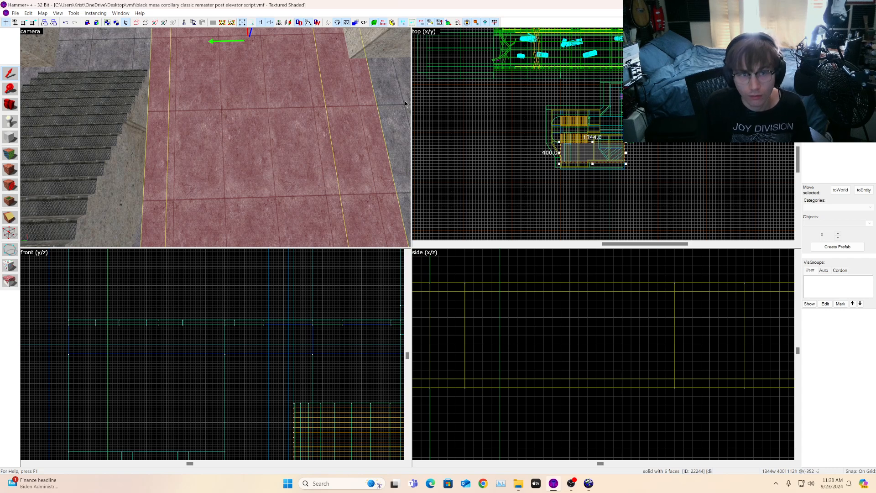
click(16, 13)
click(27, 47)
click(572, 485)
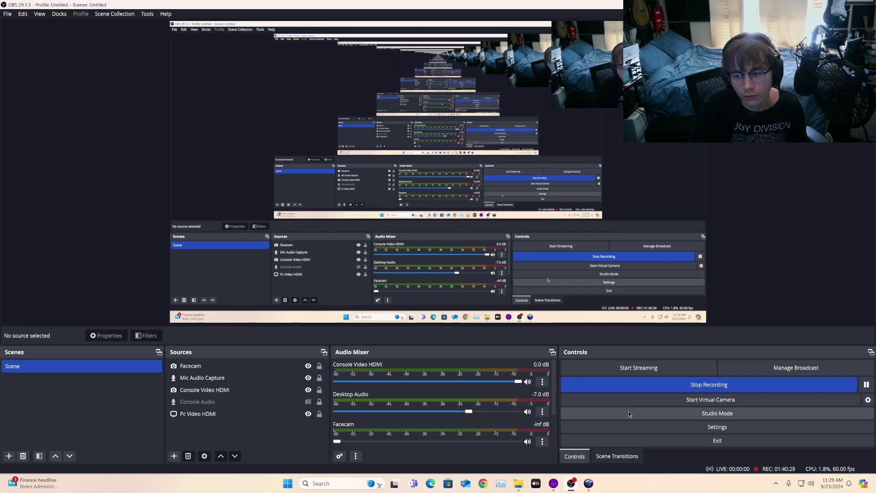